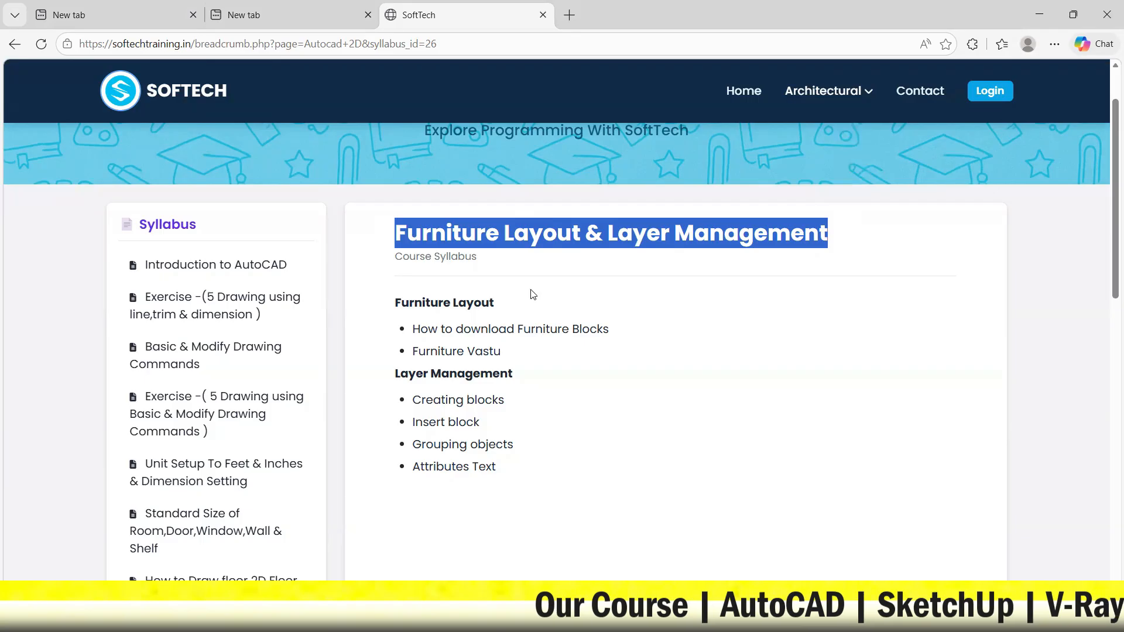
# Look through the course syllabus pages for furniture layout with layer management and for drawing a 2D Vastu plan.
pyautogui.scroll(-2, 251, 336)
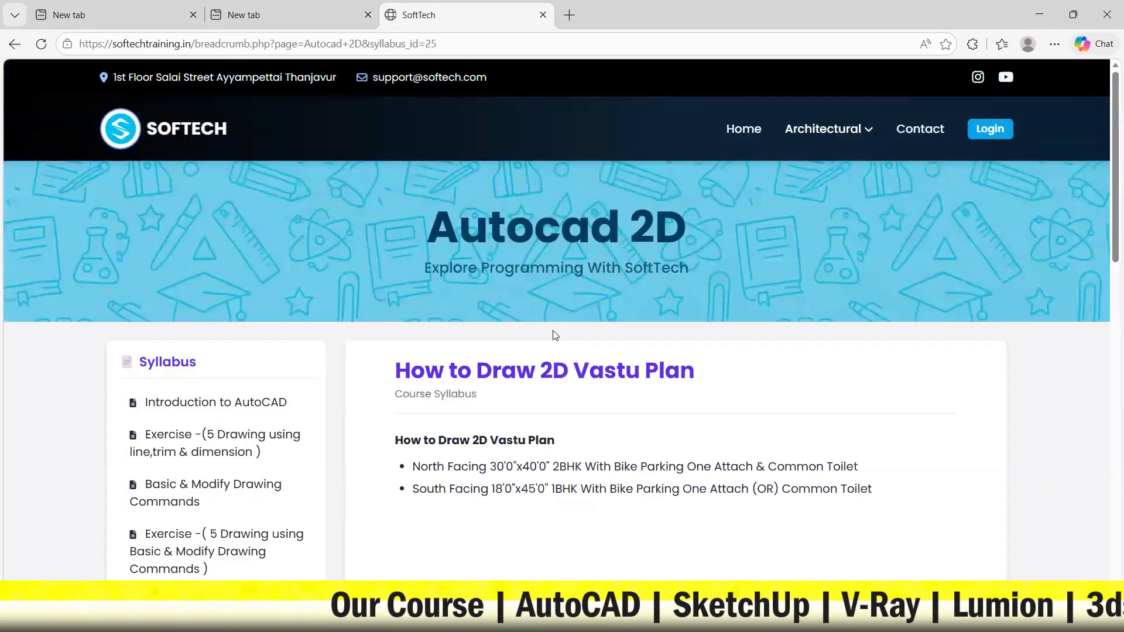
pyautogui.scroll(-2, 466, 373)
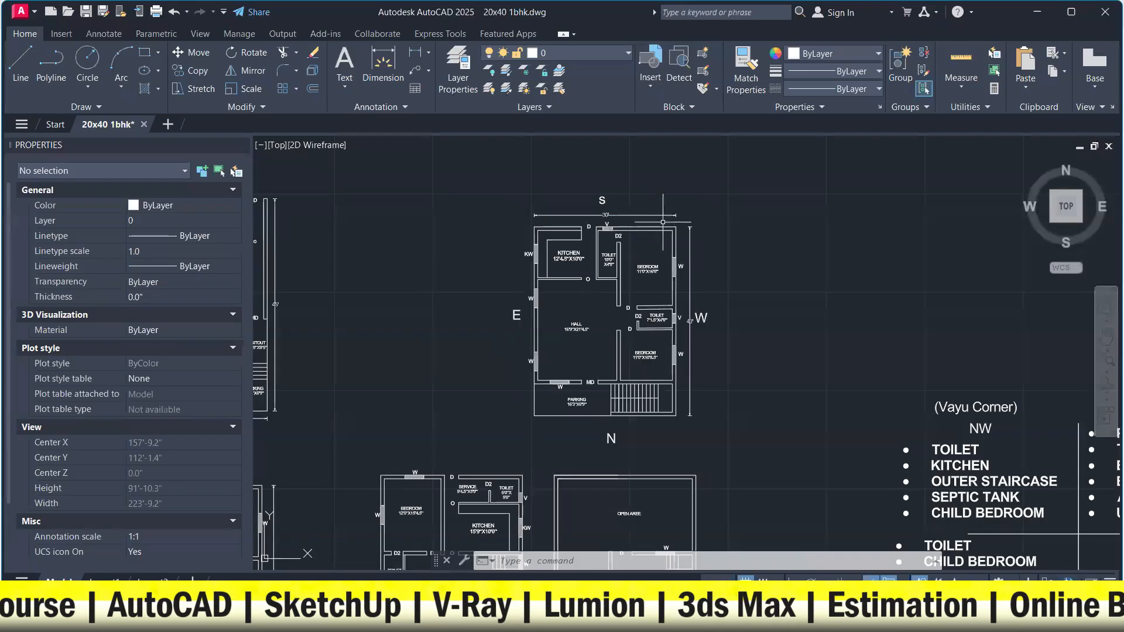
# Switch to AutoCAD and move the whole 30' by 40' house plan with its compass letters upward, clear of the other drawings.
pyautogui.scroll(4, 663, 223)
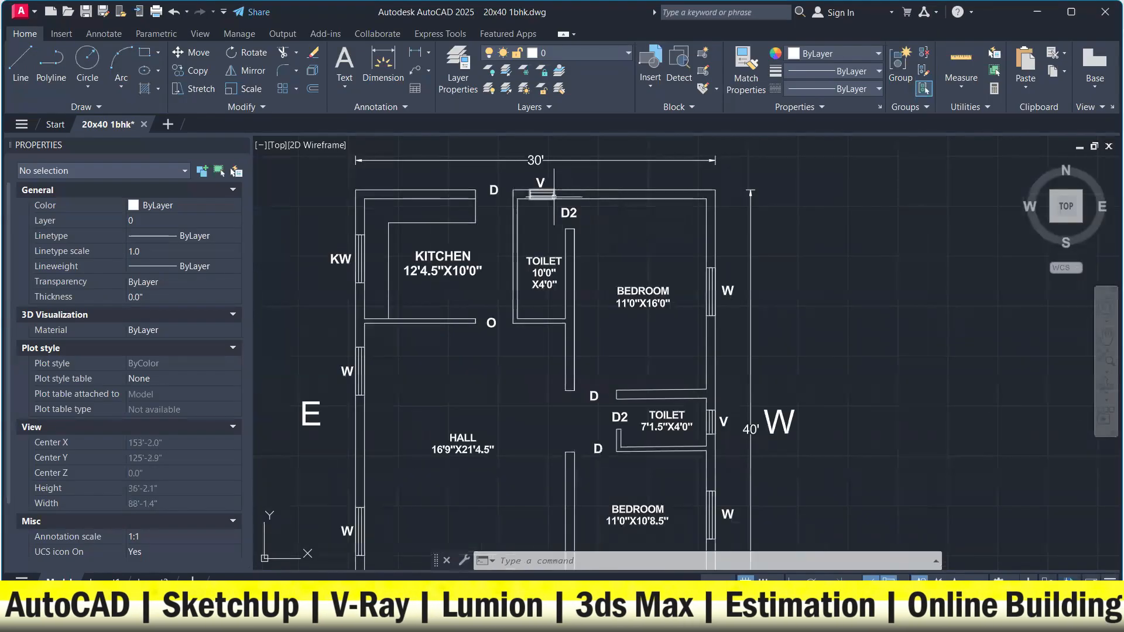
pyautogui.scroll(-4, 554, 197)
pyautogui.scroll(-3, 608, 221)
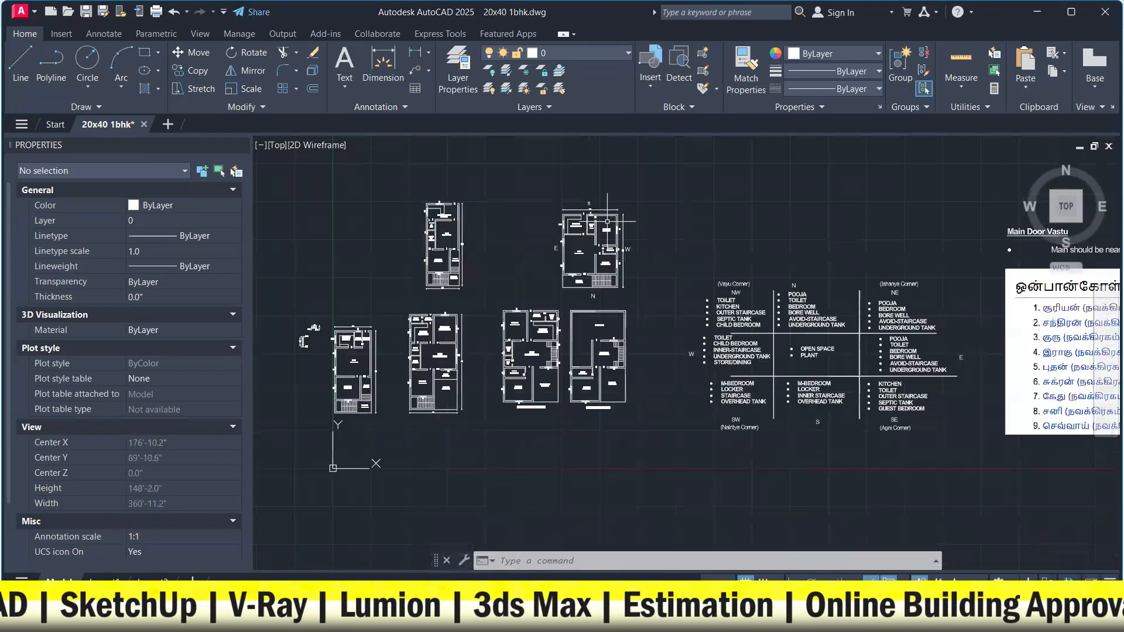
pyautogui.scroll(4, 594, 176)
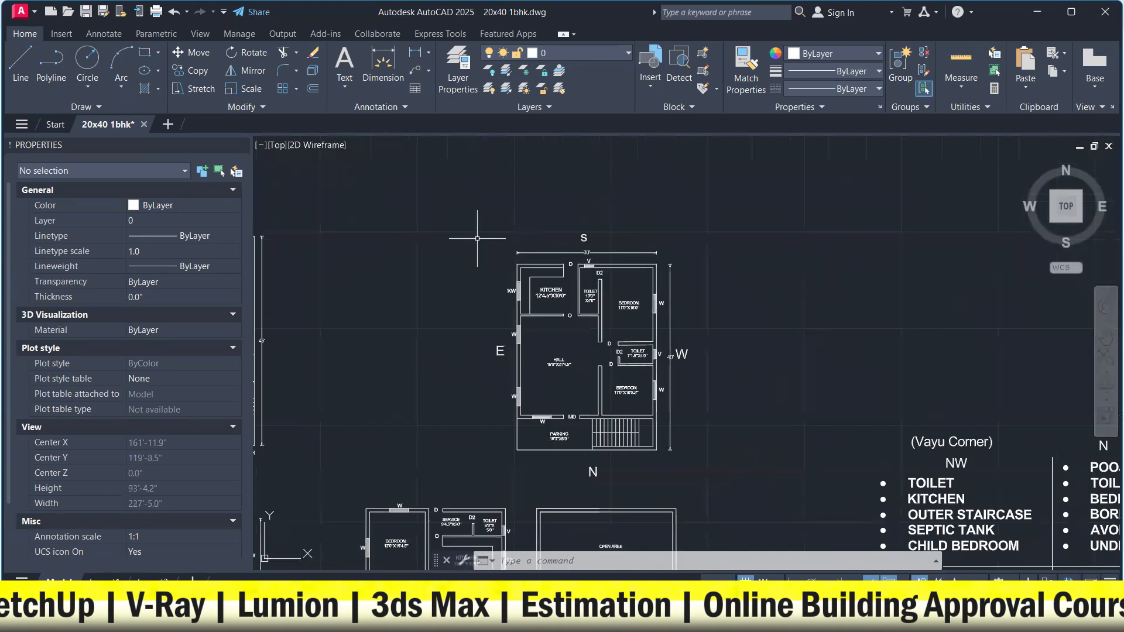
pyautogui.click(476, 215)
pyautogui.click(712, 475)
pyautogui.rightClick(715, 476)
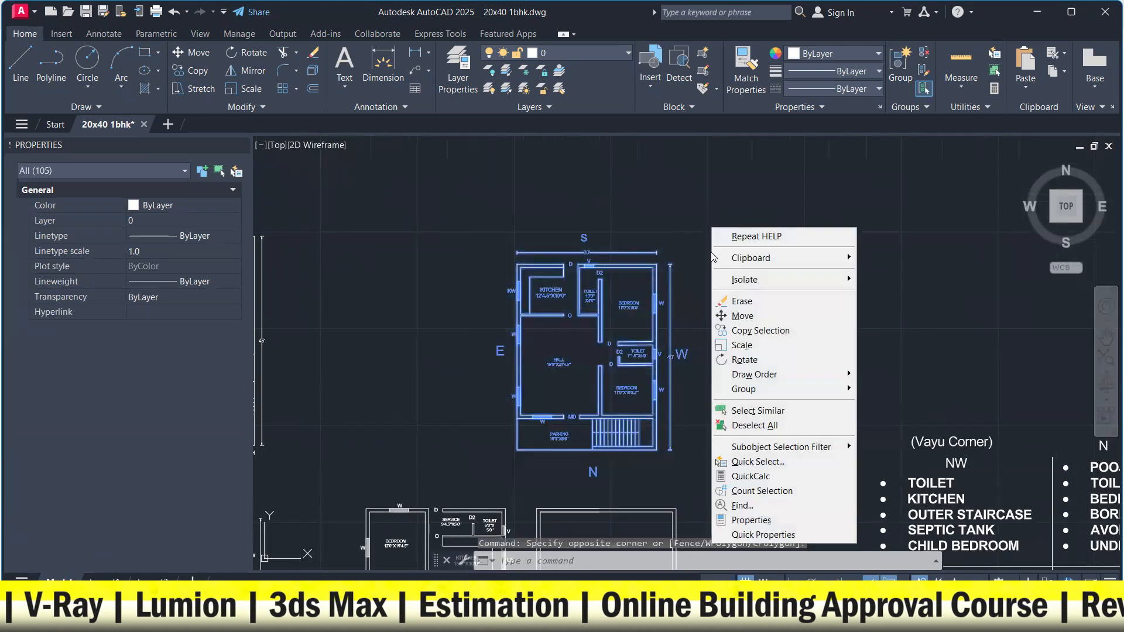
pyautogui.click(737, 315)
pyautogui.click(741, 302)
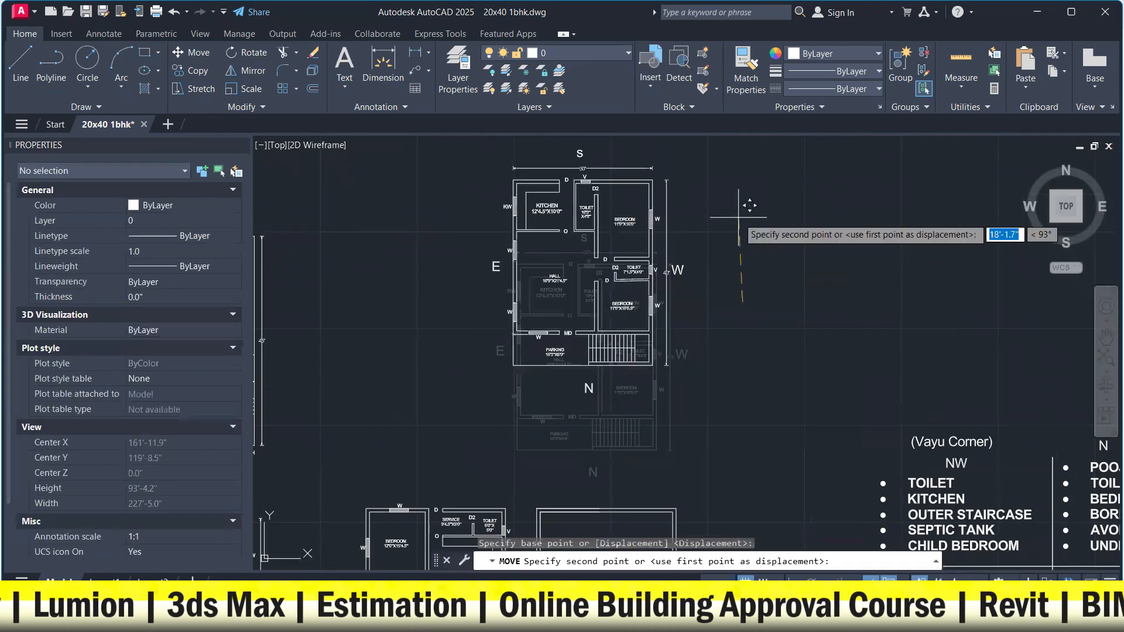
pyautogui.moveTo(738, 217); pyautogui.dragTo(753, 300, button='middle')
pyautogui.scroll(2, 752, 300)
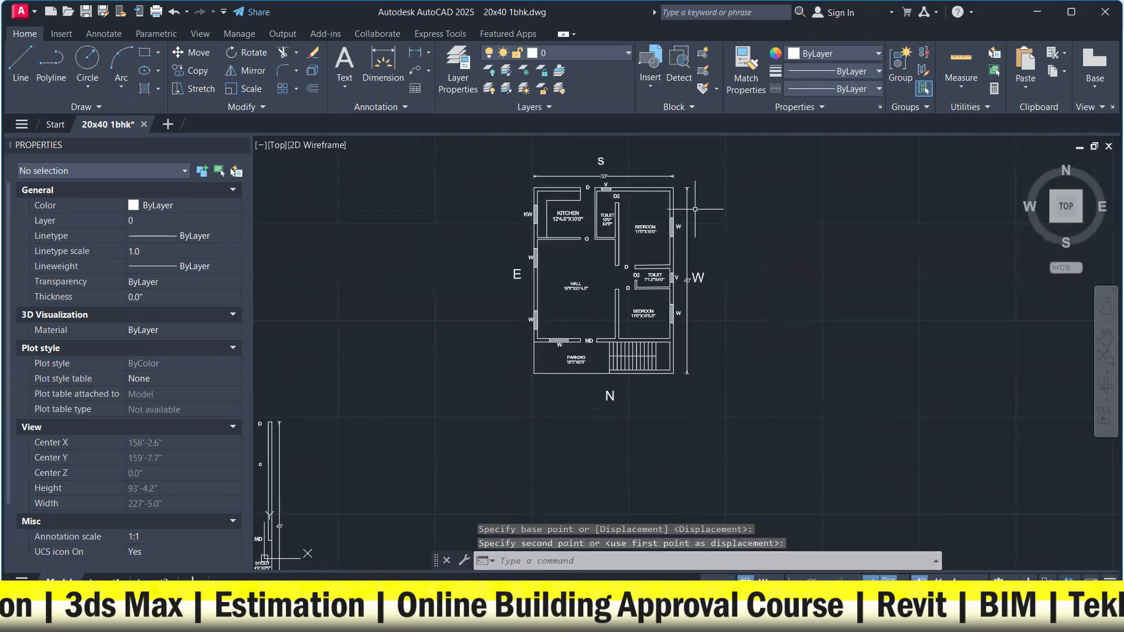
pyautogui.click(679, 202)
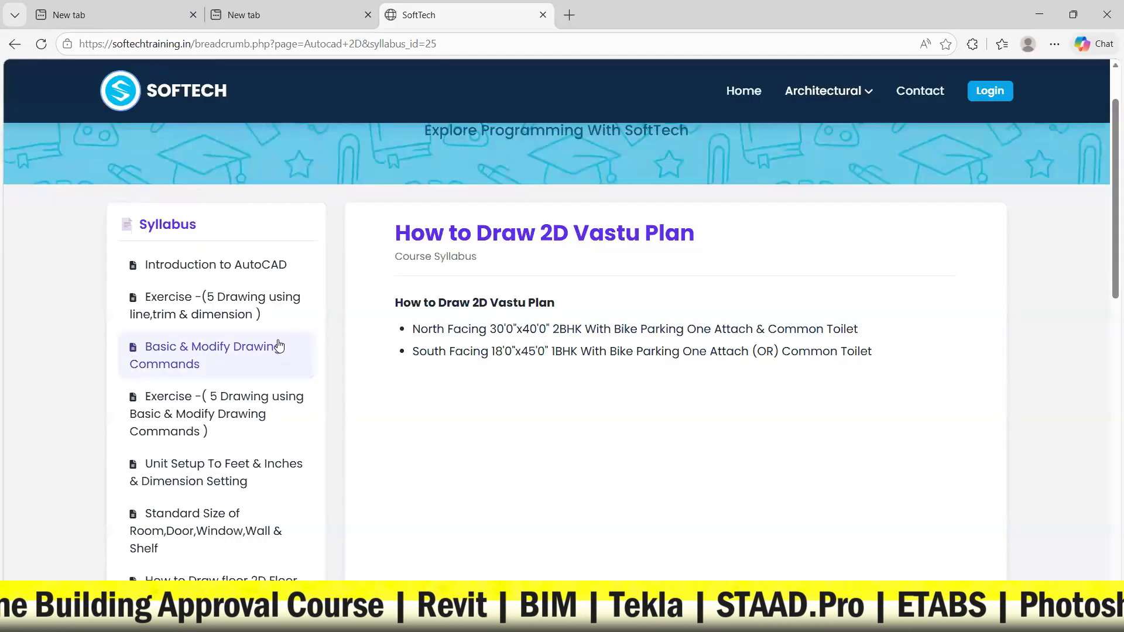
# Switch to the browser, open the Furniture Layout & Layer Management syllabus and highlight the Creating blocks and Grouping objects topics.
pyautogui.scroll(-3, 270, 351)
pyautogui.click(275, 406)
pyautogui.scroll(-5, 448, 351)
pyautogui.moveTo(413, 255); pyautogui.dragTo(510, 256)
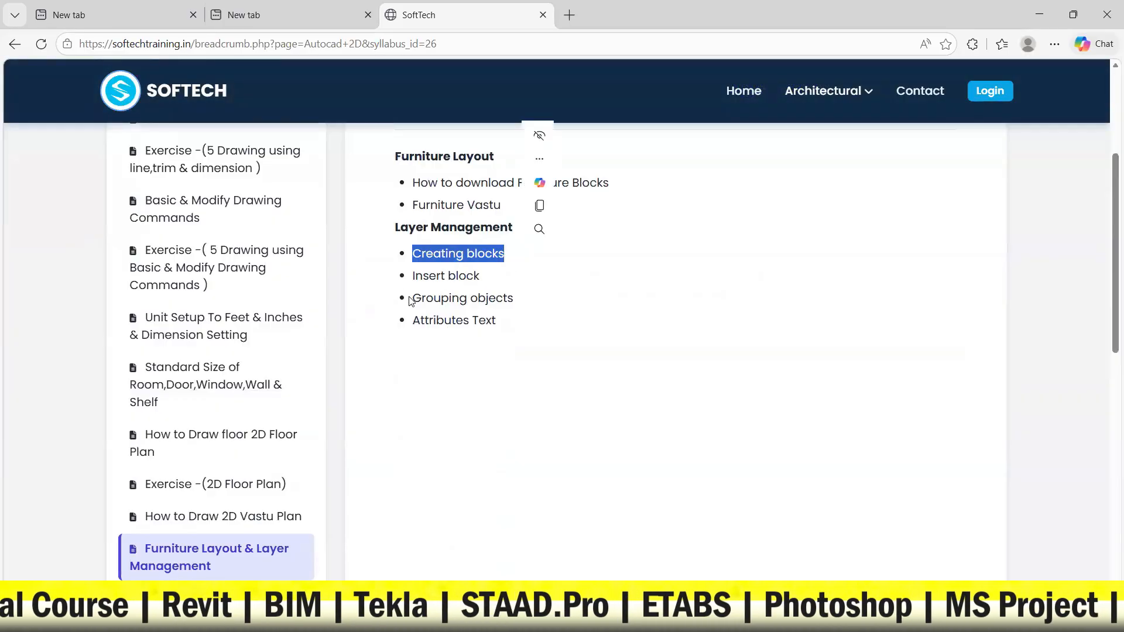
pyautogui.moveTo(421, 299); pyautogui.dragTo(513, 300)
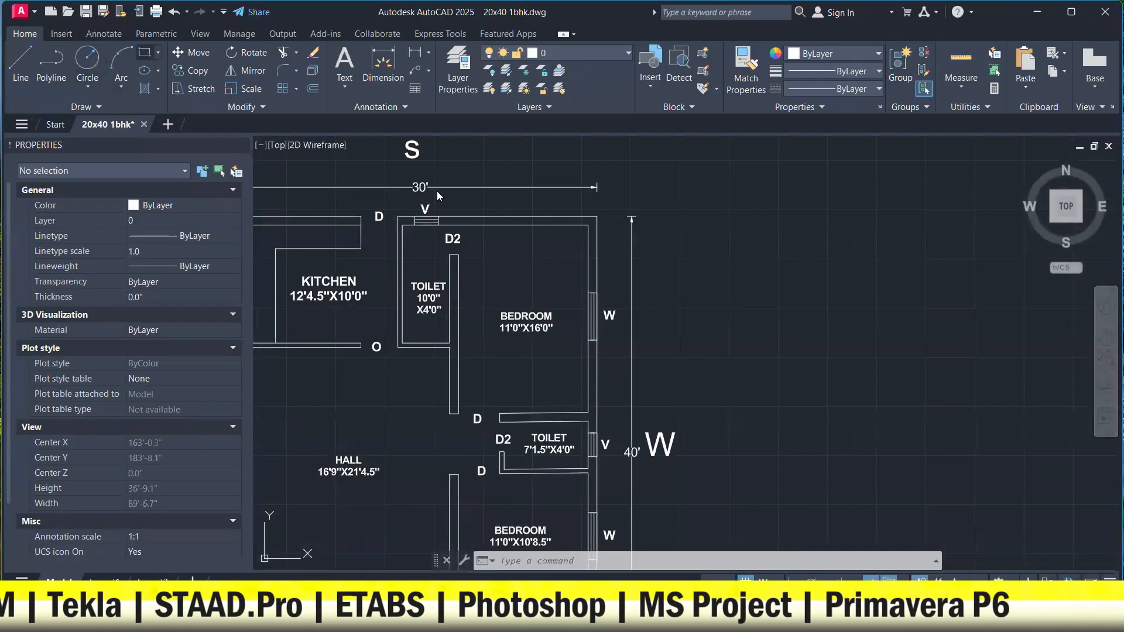
# Switch to AutoCAD and draw a 5' by 6' rectangle in the empty space east of the house plan's upper bedroom.
pyautogui.scroll(2, 678, 304)
pyautogui.click(655, 276)
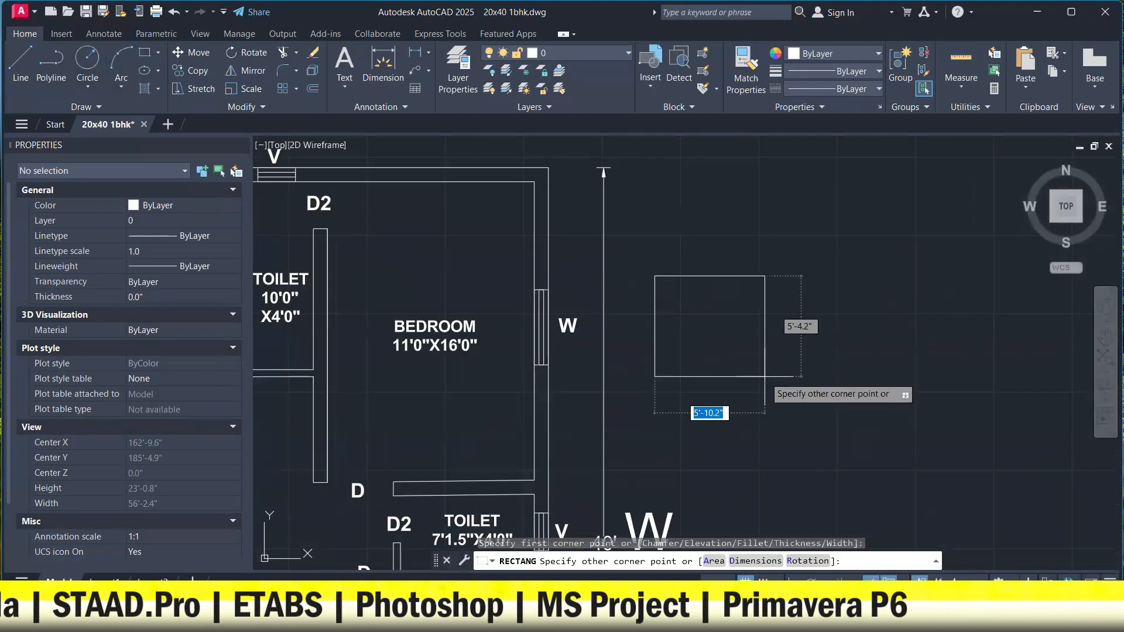
pyautogui.press('Tab')
pyautogui.write("6'")
pyautogui.press('Return')
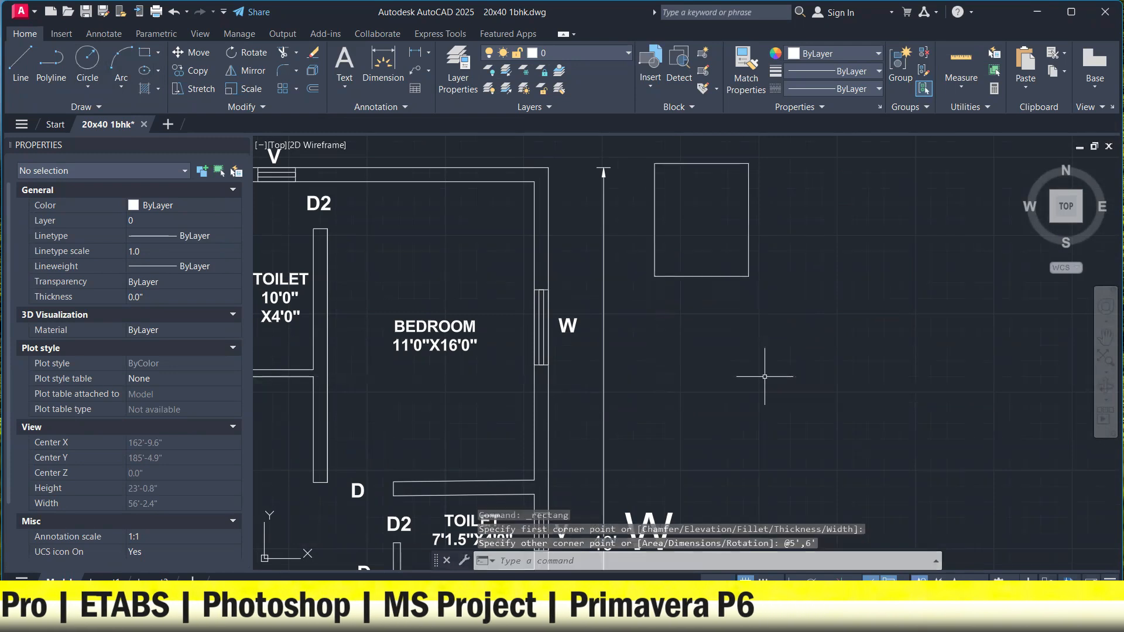
pyautogui.click(774, 299)
pyautogui.click(731, 238)
pyautogui.moveTo(689, 213); pyautogui.dragTo(666, 269, button='middle')
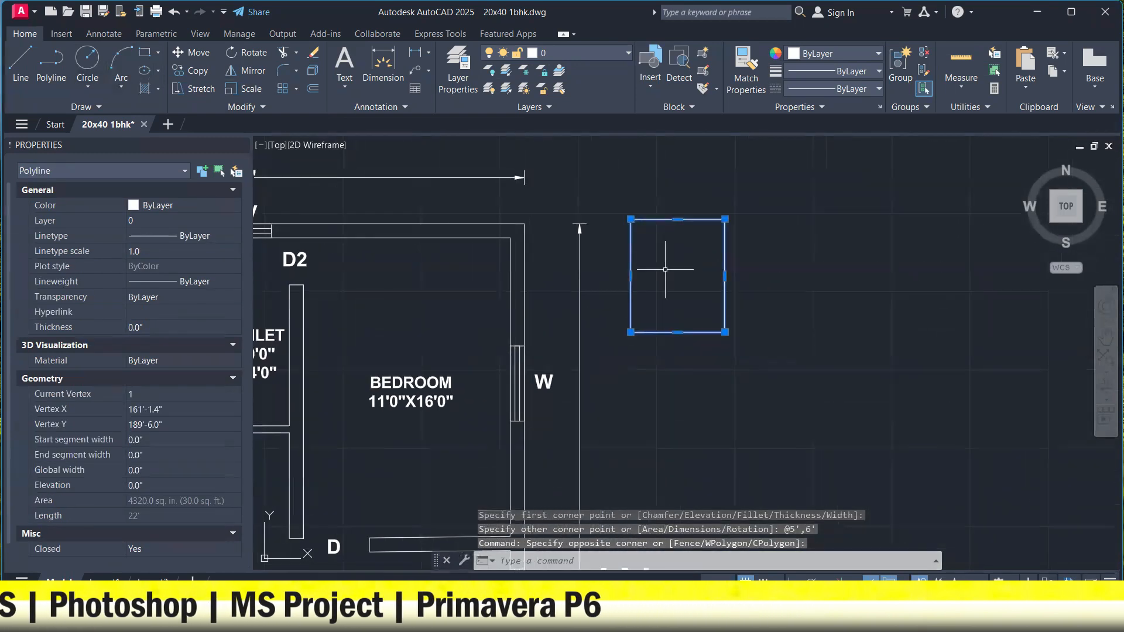
pyautogui.scroll(2, 665, 269)
pyautogui.press('Escape')
pyautogui.press('Escape')
# Offset the 5' by 6' rectangle 3" inward to form the inner outline of the bed.
pyautogui.write('o')
pyautogui.press('Return')
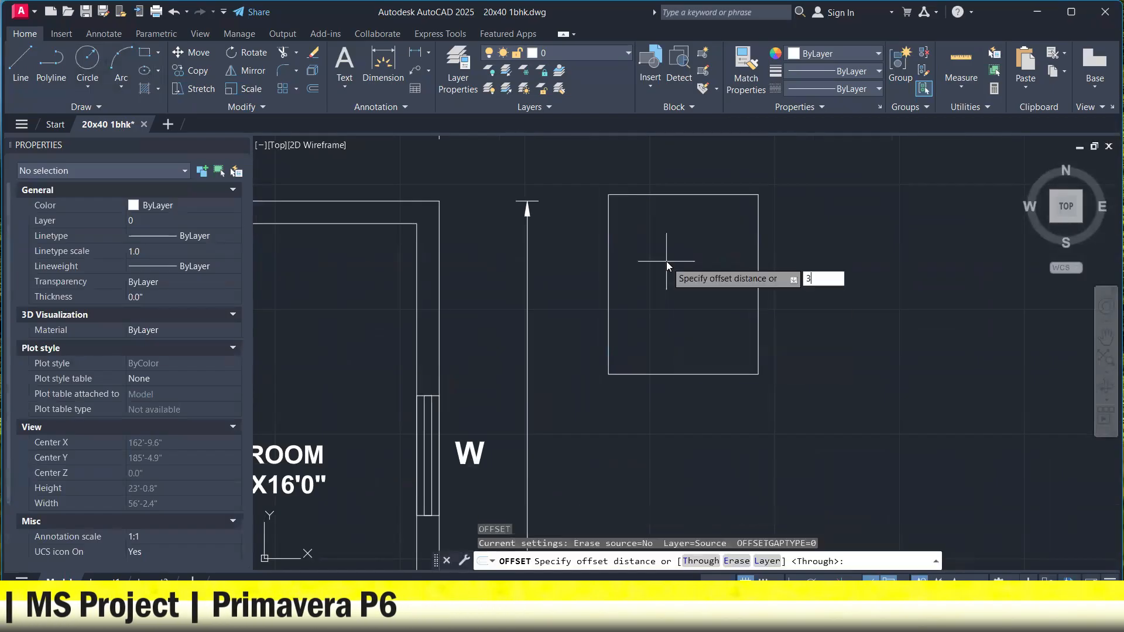
pyautogui.write('3')
pyautogui.press('Return')
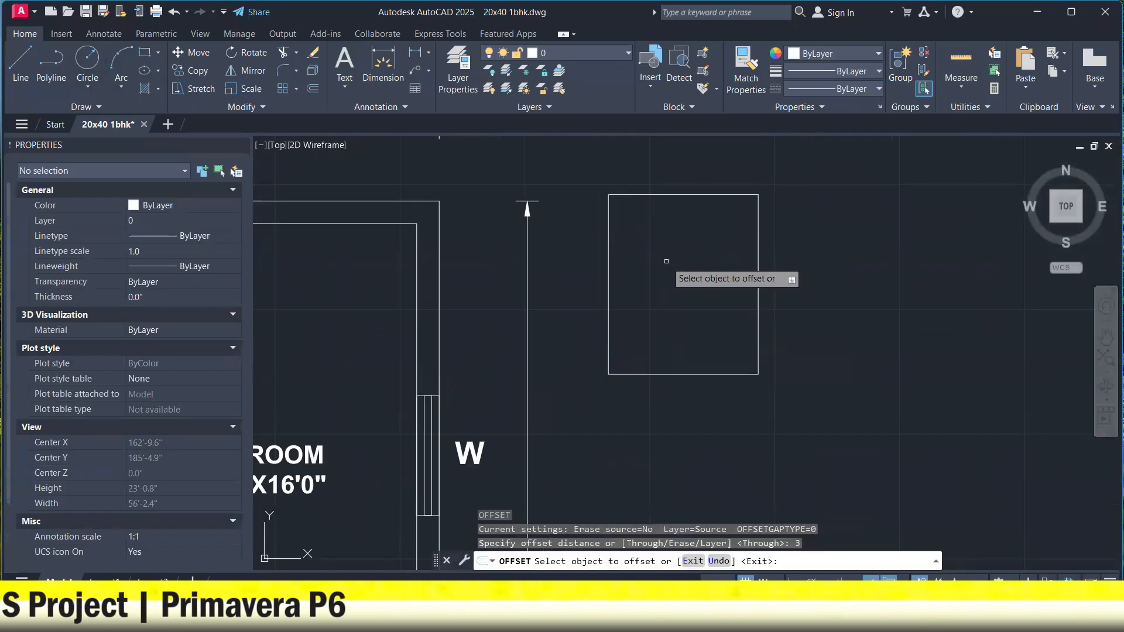
pyautogui.click(759, 253)
pyautogui.click(720, 253)
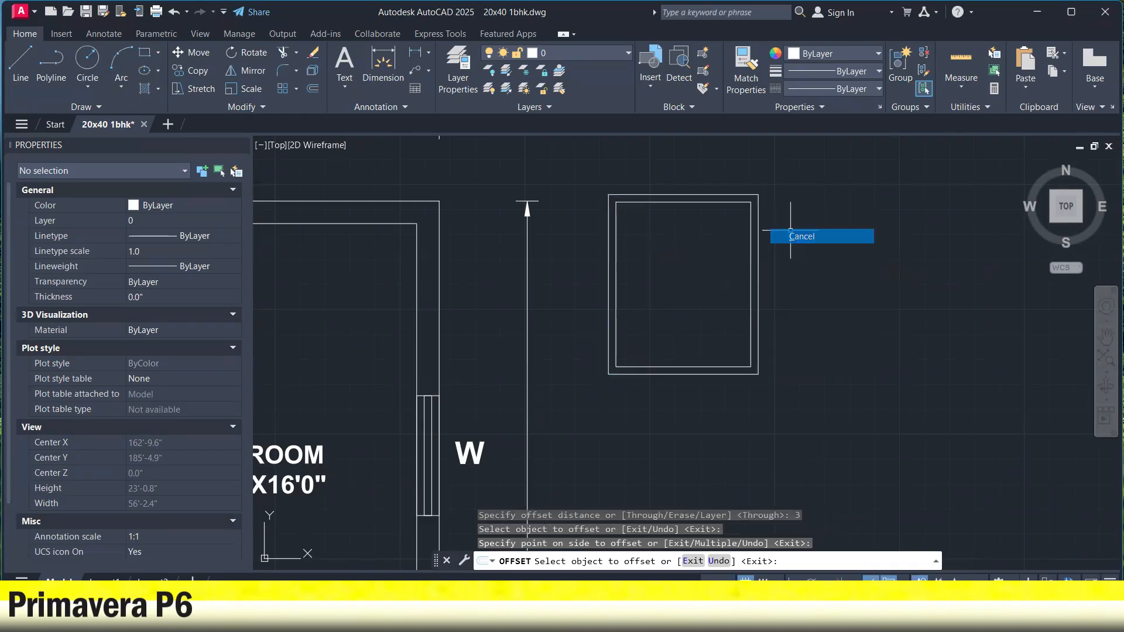
pyautogui.press('Escape')
# Draw a small horizontal rectangle for a pillow just inside the upper-left corner of the bed's inner outline.
pyautogui.scroll(2, 781, 226)
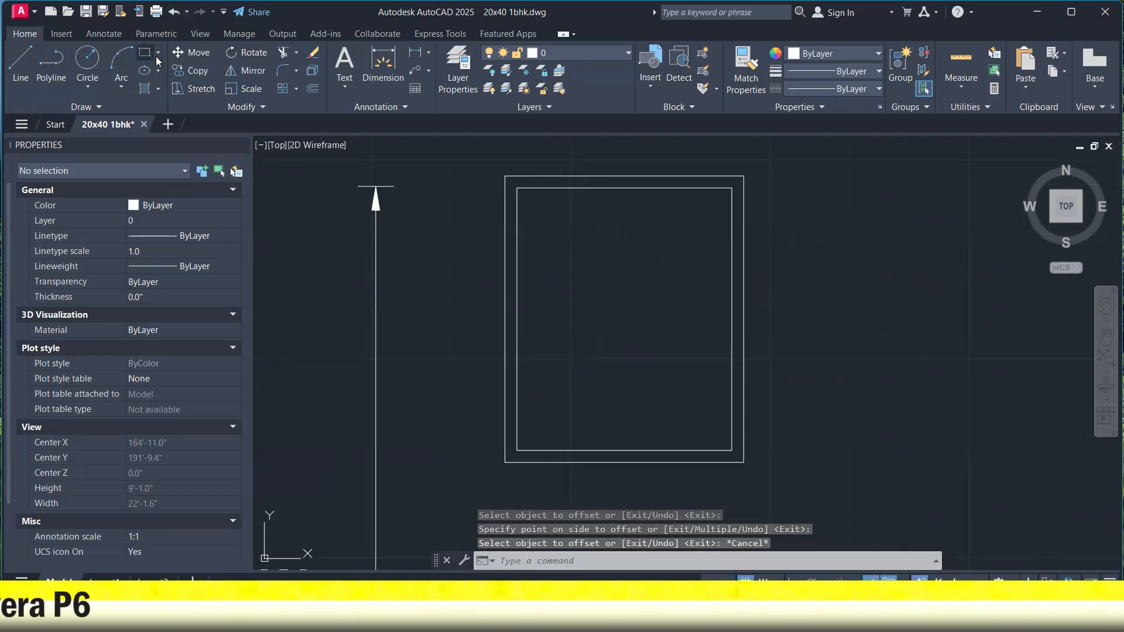
pyautogui.click(157, 57)
pyautogui.scroll(2, 563, 223)
pyautogui.click(535, 200)
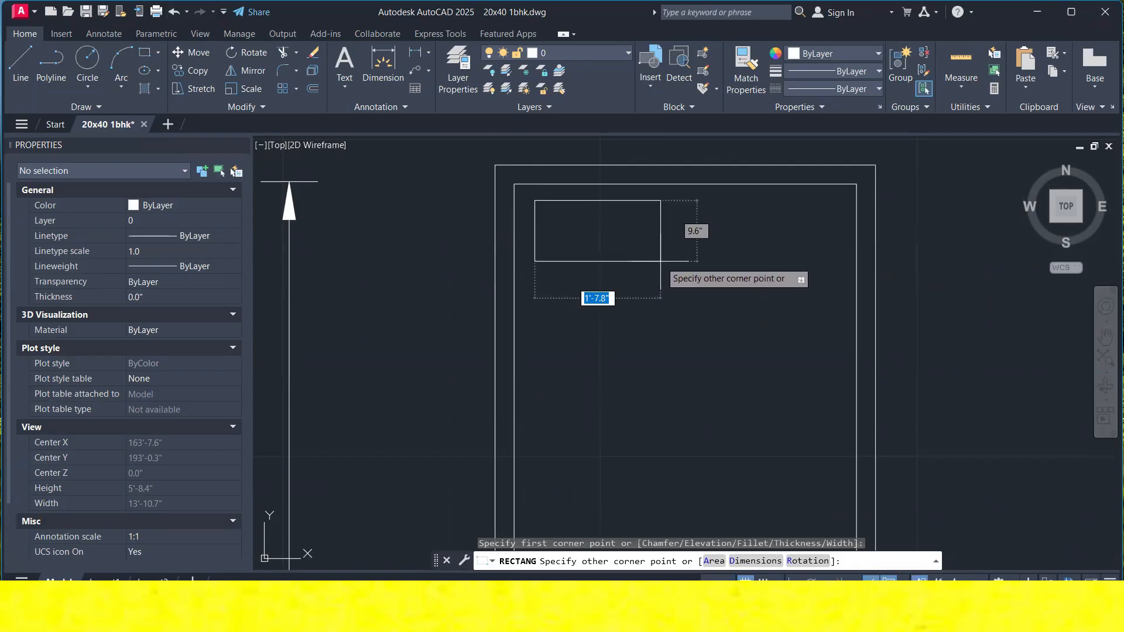
pyautogui.click(651, 247)
# Fillet the pillow rectangle's two upper corners with a 3" radius, using the Multiple option.
pyautogui.scroll(2, 585, 217)
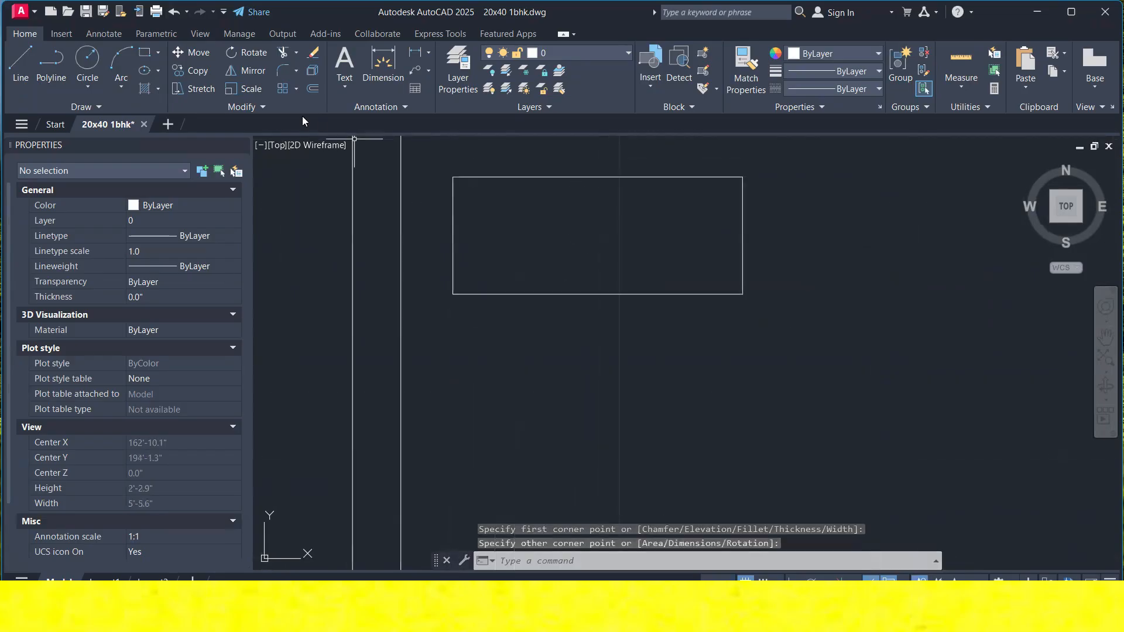
pyautogui.click(284, 71)
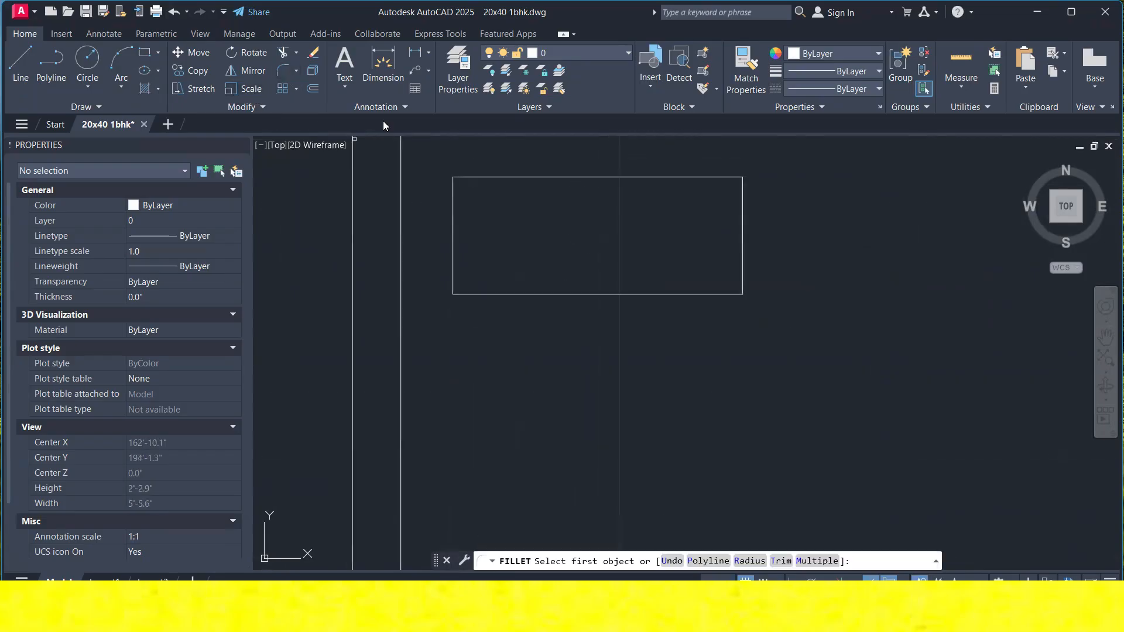
pyautogui.write('r')
pyautogui.press('Return')
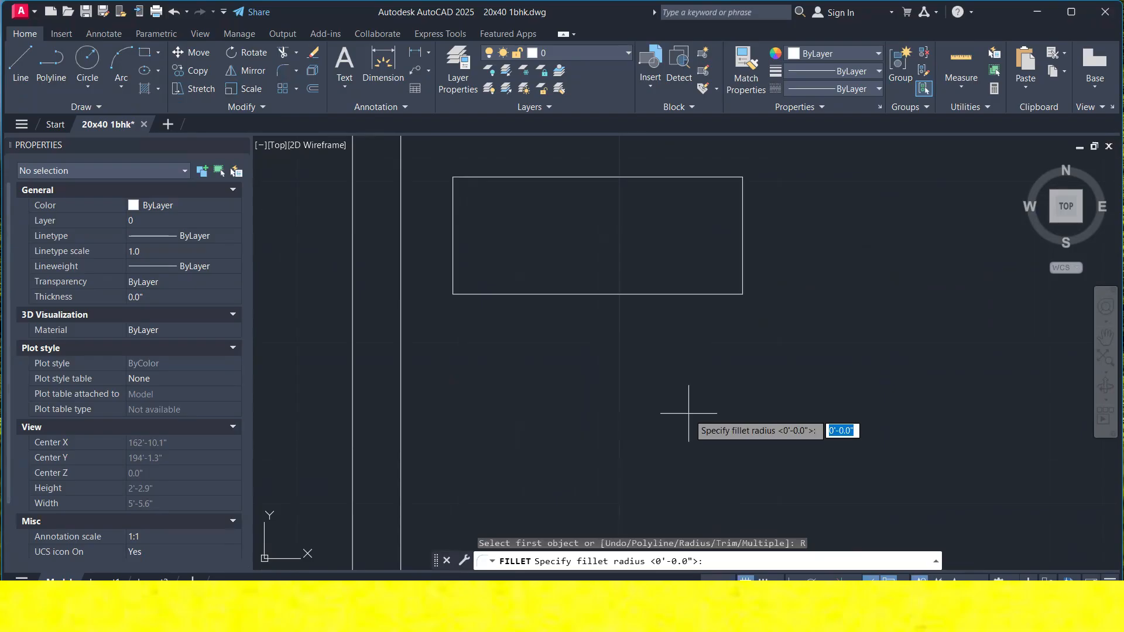
pyautogui.write('3')
pyautogui.press('Return')
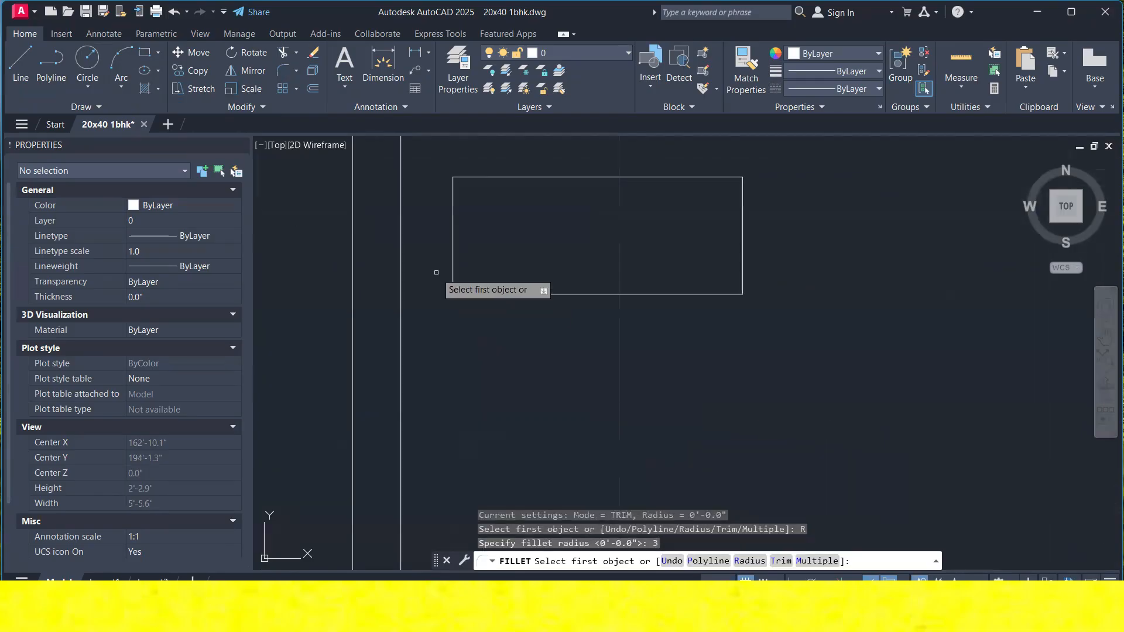
pyautogui.click(817, 561)
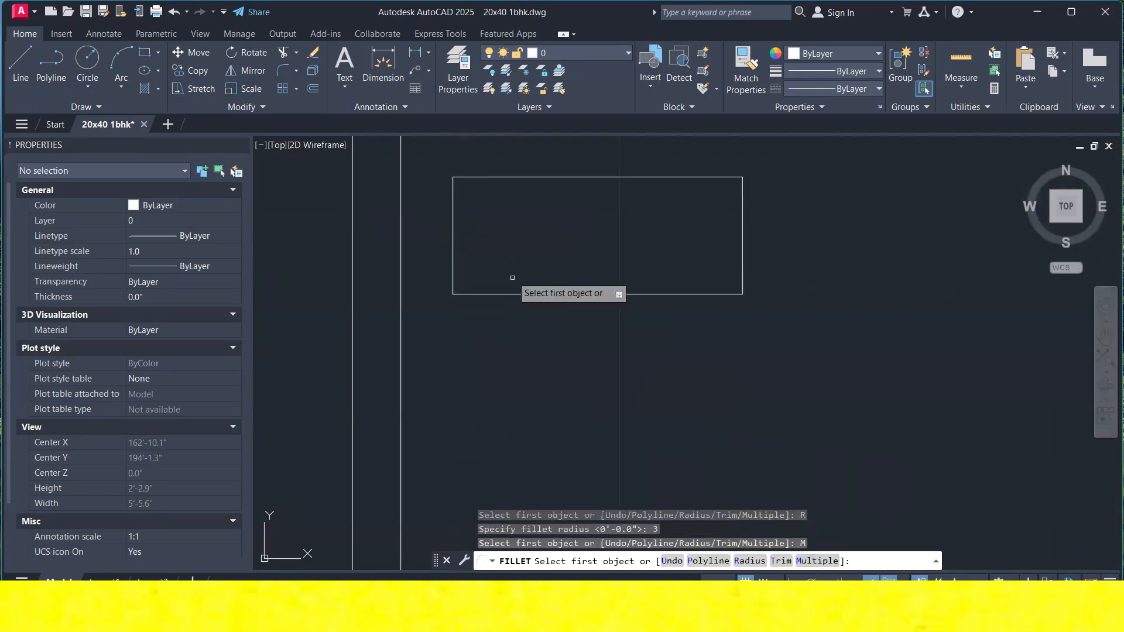
pyautogui.click(454, 235)
pyautogui.click(475, 176)
pyautogui.click(711, 177)
pyautogui.click(742, 202)
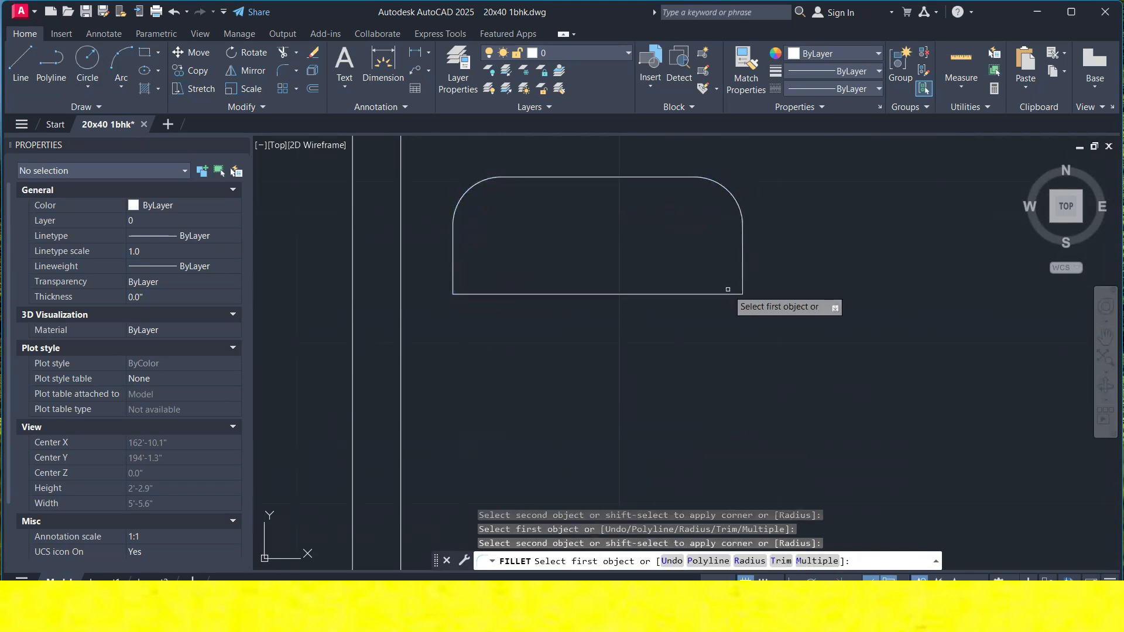
# Round the pillow's two lower corners with the same 3" fillet and finish the Fillet command.
pyautogui.click(742, 273)
pyautogui.click(502, 294)
pyautogui.click(501, 294)
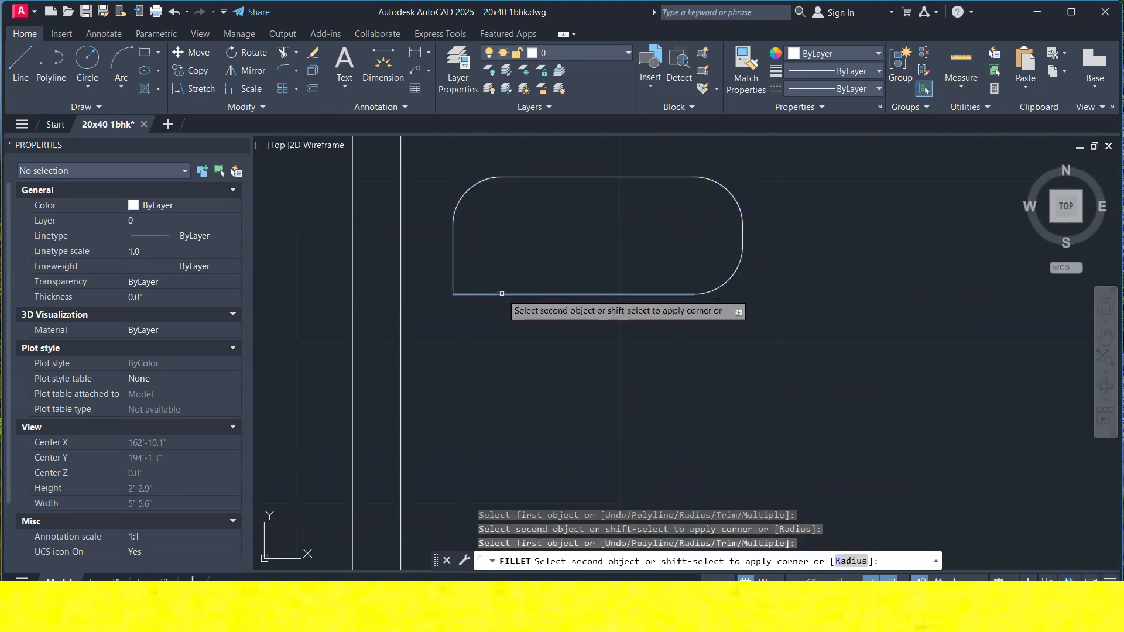
pyautogui.click(454, 266)
pyautogui.scroll(-4, 520, 243)
pyautogui.rightClick(667, 213)
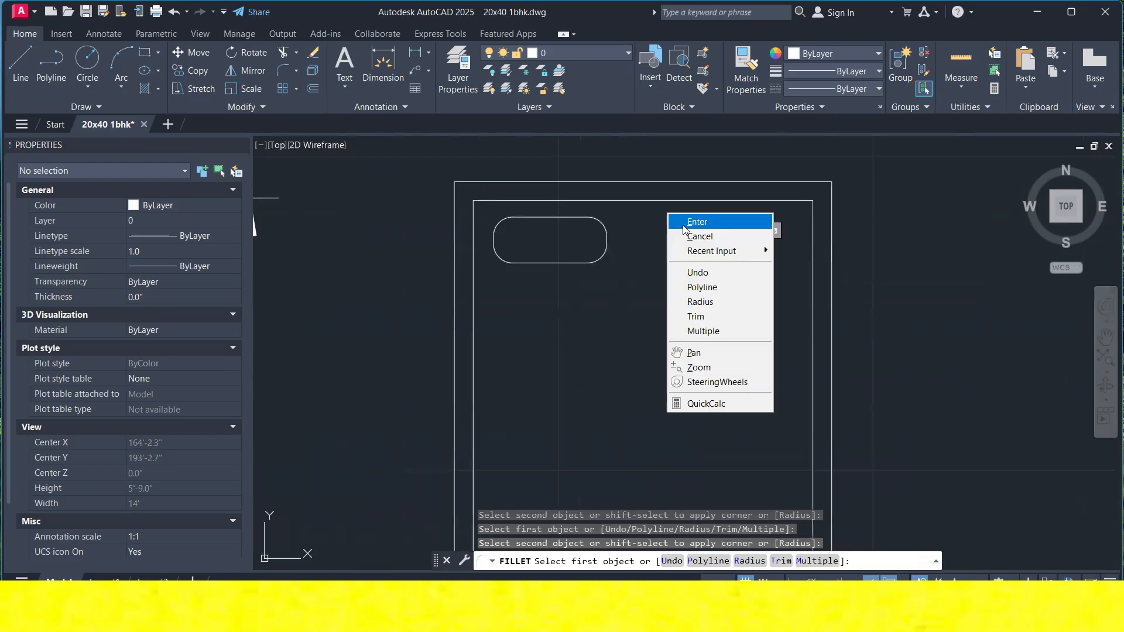
pyautogui.click(683, 223)
pyautogui.click(638, 278)
pyautogui.click(577, 233)
pyautogui.rightClick(660, 213)
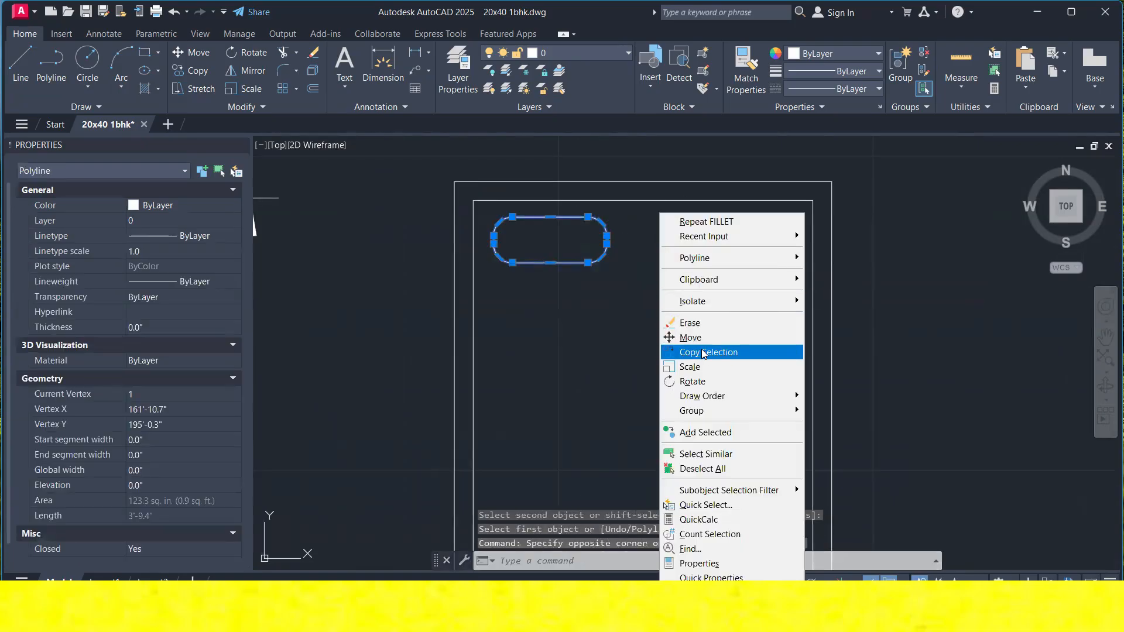
pyautogui.click(708, 352)
pyautogui.click(591, 339)
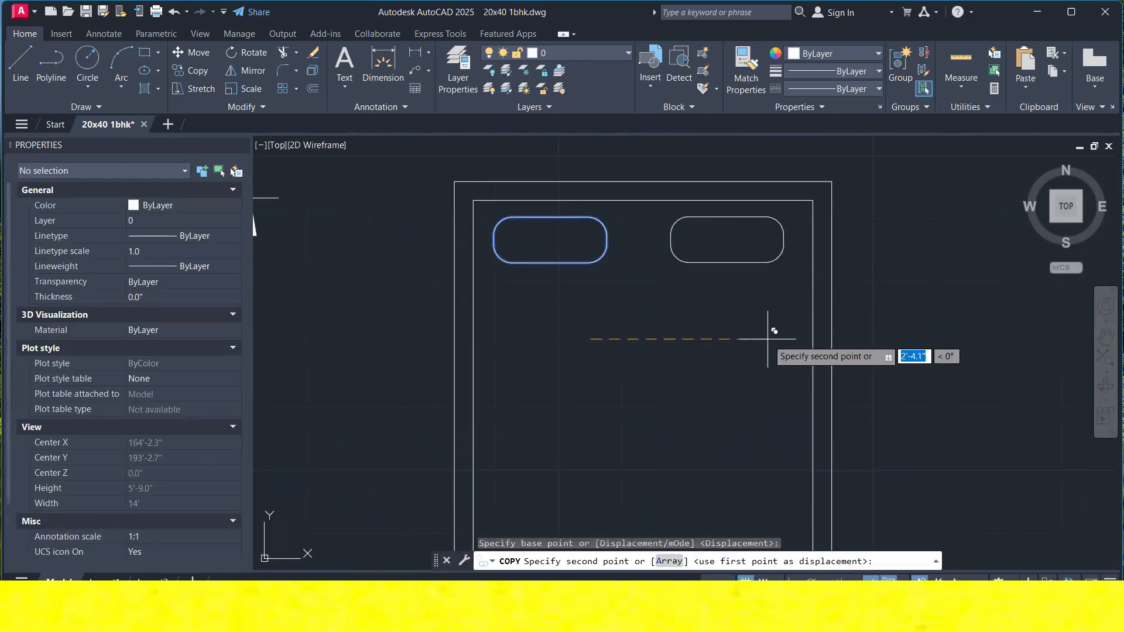
pyautogui.press('Escape')
# Move the rounded pillow about 3" to the right and slightly down, away from the bed's inner edge.
pyautogui.click(556, 271)
pyautogui.click(542, 249)
pyautogui.rightClick(574, 274)
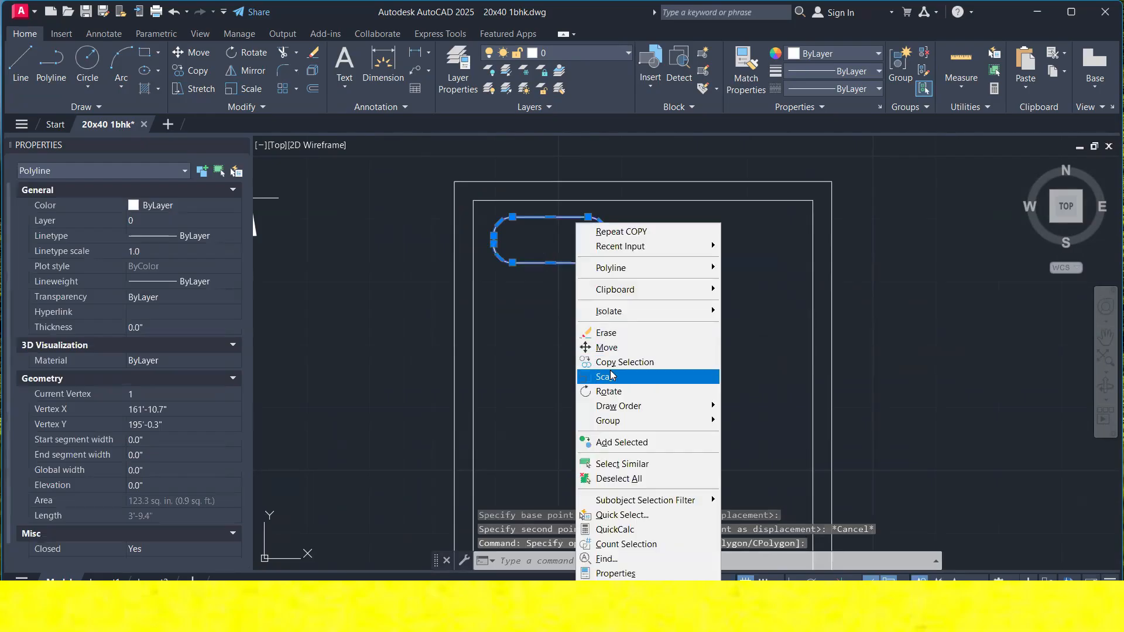
pyautogui.click(609, 349)
pyautogui.click(608, 352)
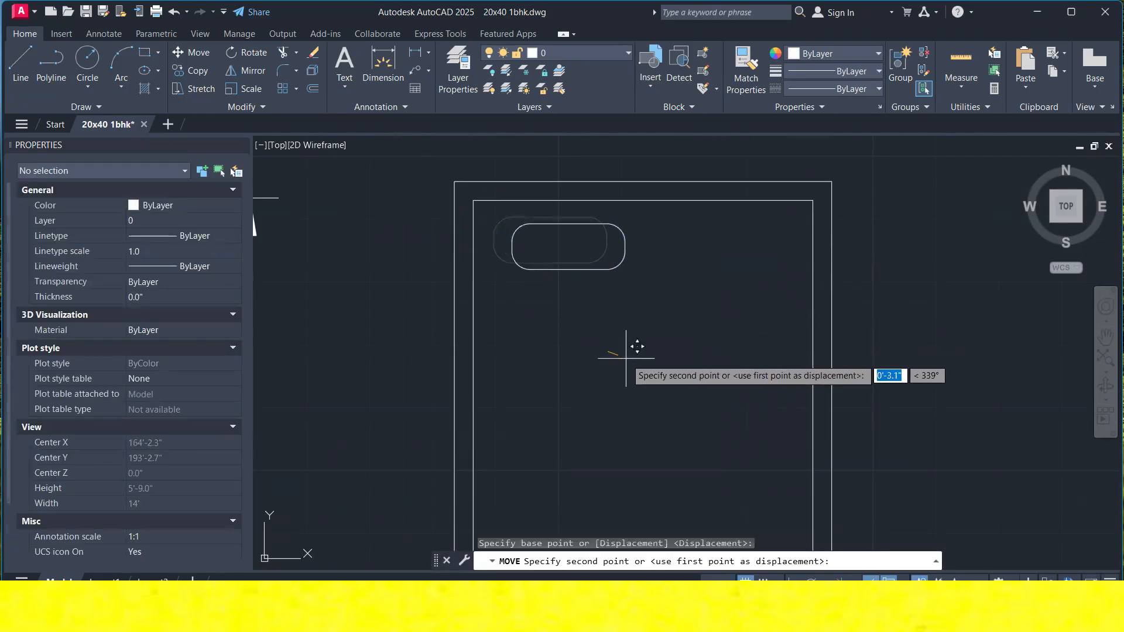
pyautogui.click(623, 358)
# Mirror the pillow across the bed's vertical centreline, between the inner outline's top and bottom midpoints, keeping the original.
pyautogui.click(604, 282)
pyautogui.click(553, 249)
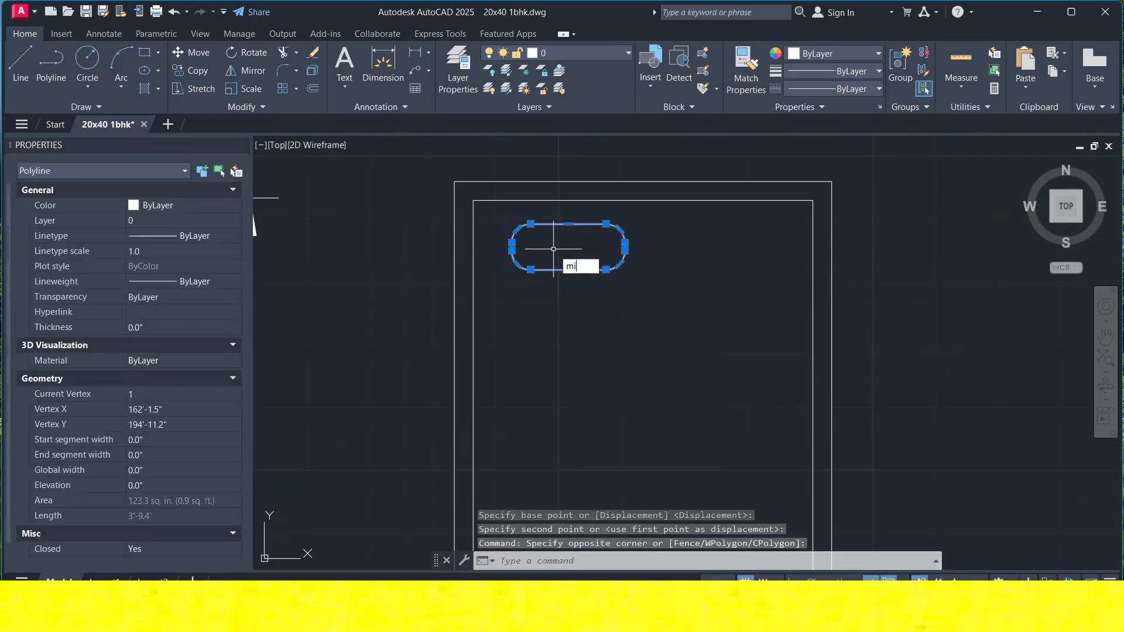
pyautogui.click(605, 281)
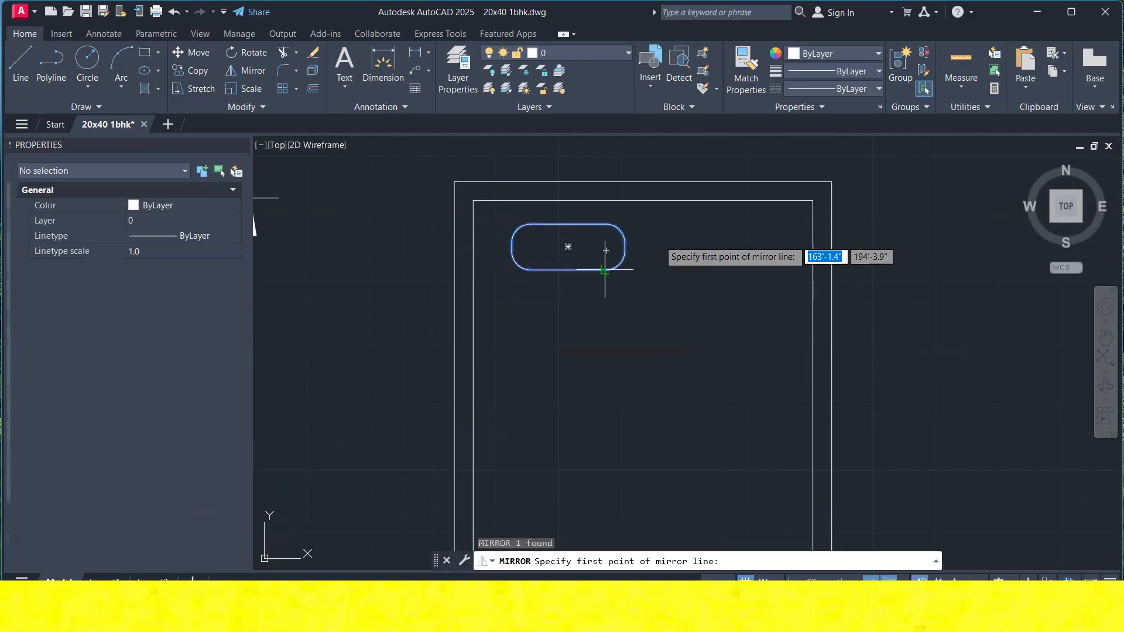
pyautogui.click(643, 200)
pyautogui.scroll(-4, 647, 241)
pyautogui.click(645, 387)
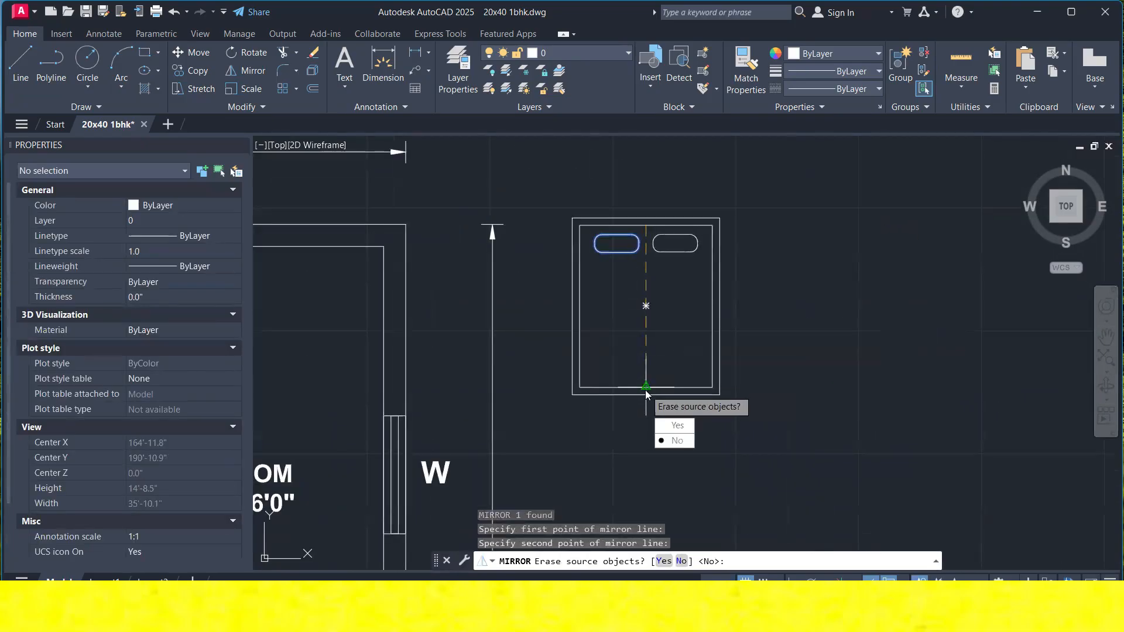
pyautogui.press('Return')
pyautogui.scroll(2, 655, 291)
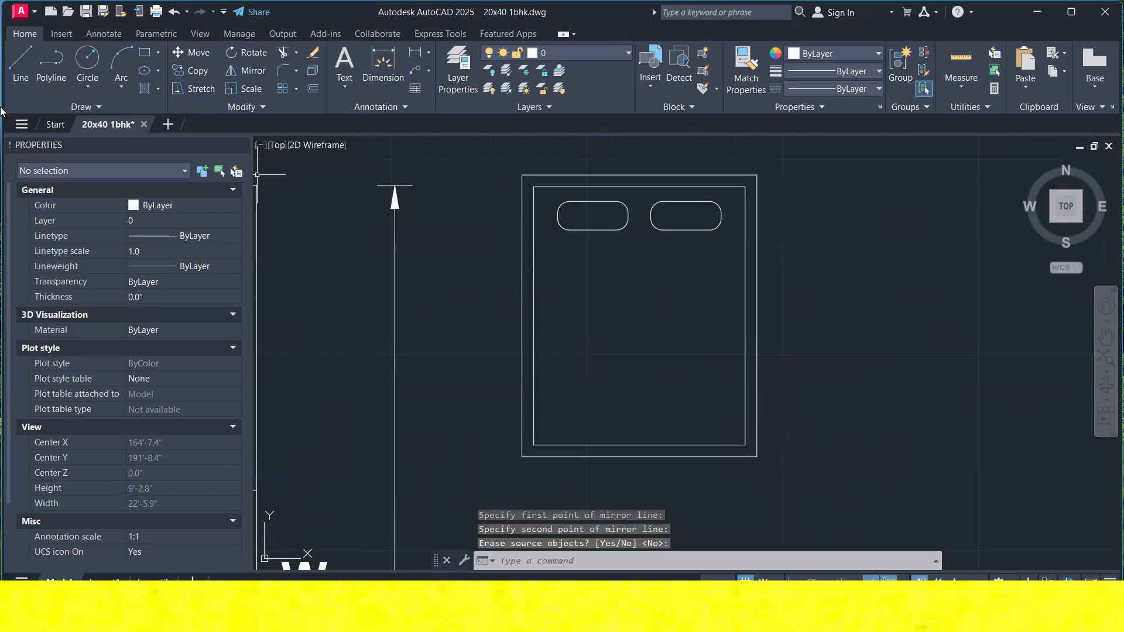
# Draw two slanted blanket-fold lines below the pillows, from the inner outline's left edge to one shared point on its right edge.
pyautogui.click(20, 64)
pyautogui.click(534, 299)
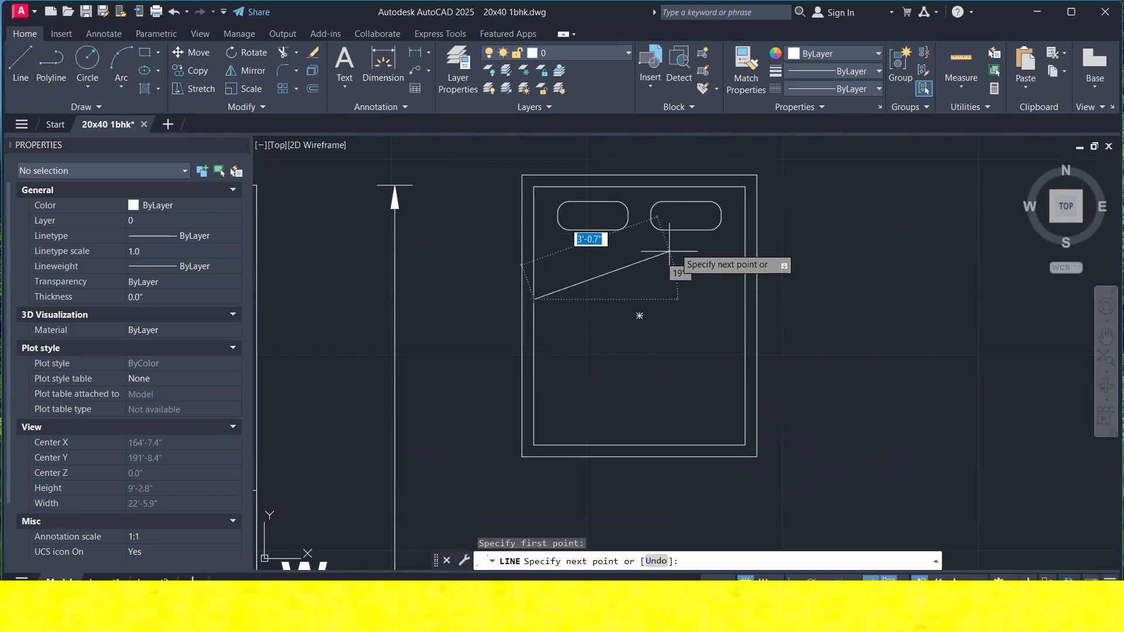
pyautogui.click(745, 233)
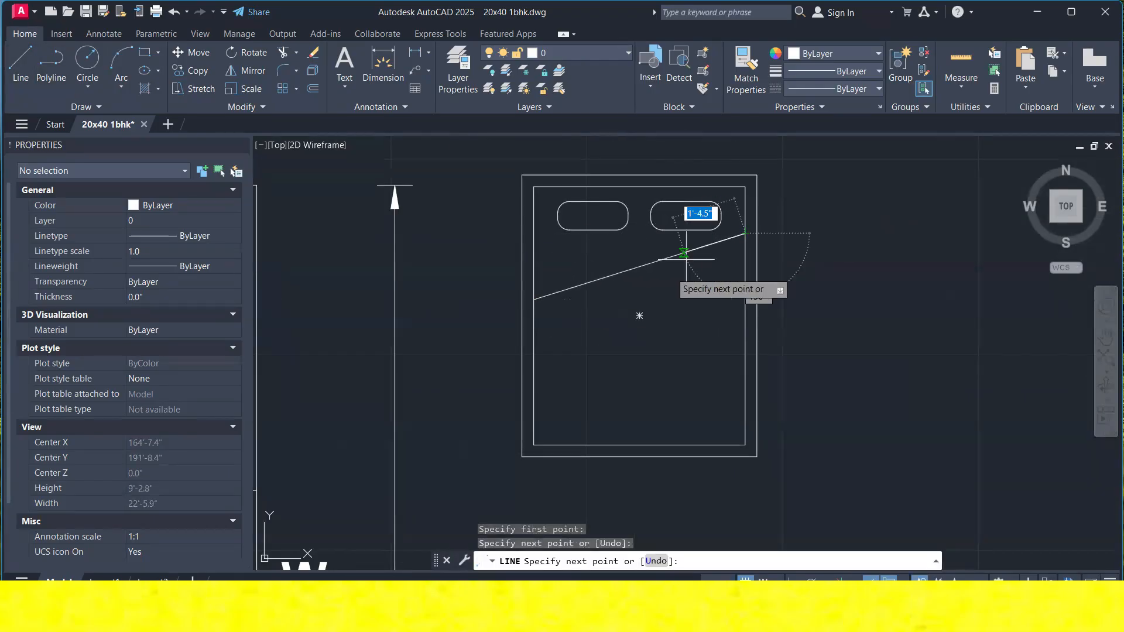
pyautogui.click(542, 314)
pyautogui.press('Escape')
pyautogui.scroll(-3, 647, 282)
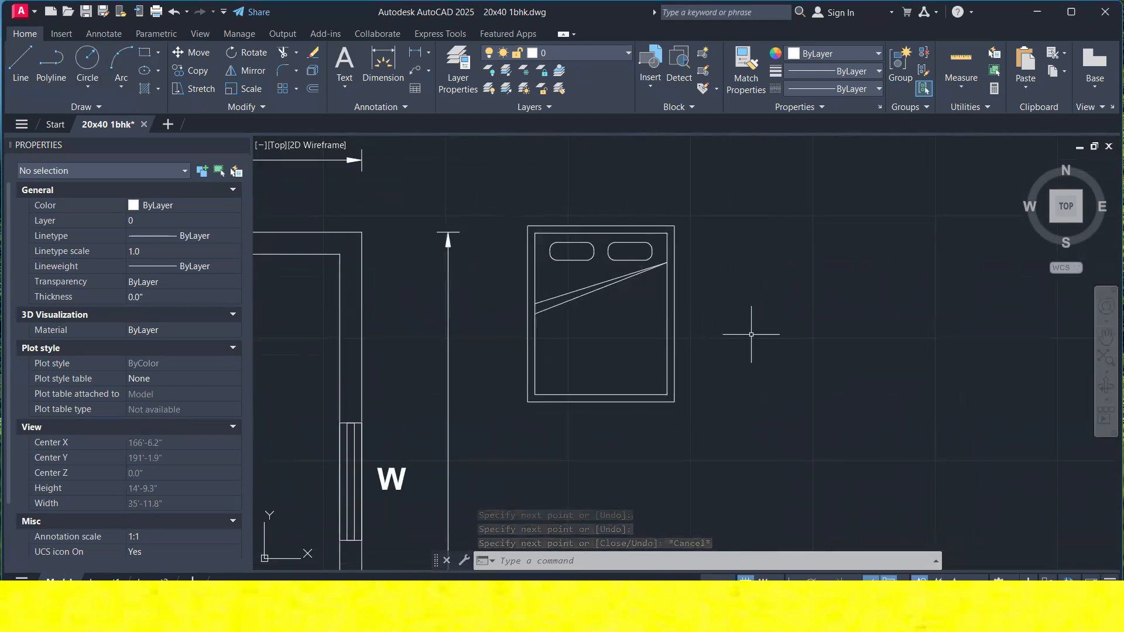
# Select the whole bed, including both pillows and the fold lines, and start a block definition named bed.
pyautogui.click(534, 231)
pyautogui.click(586, 246)
pyautogui.click(594, 237)
pyautogui.click(587, 242)
pyautogui.click(511, 214)
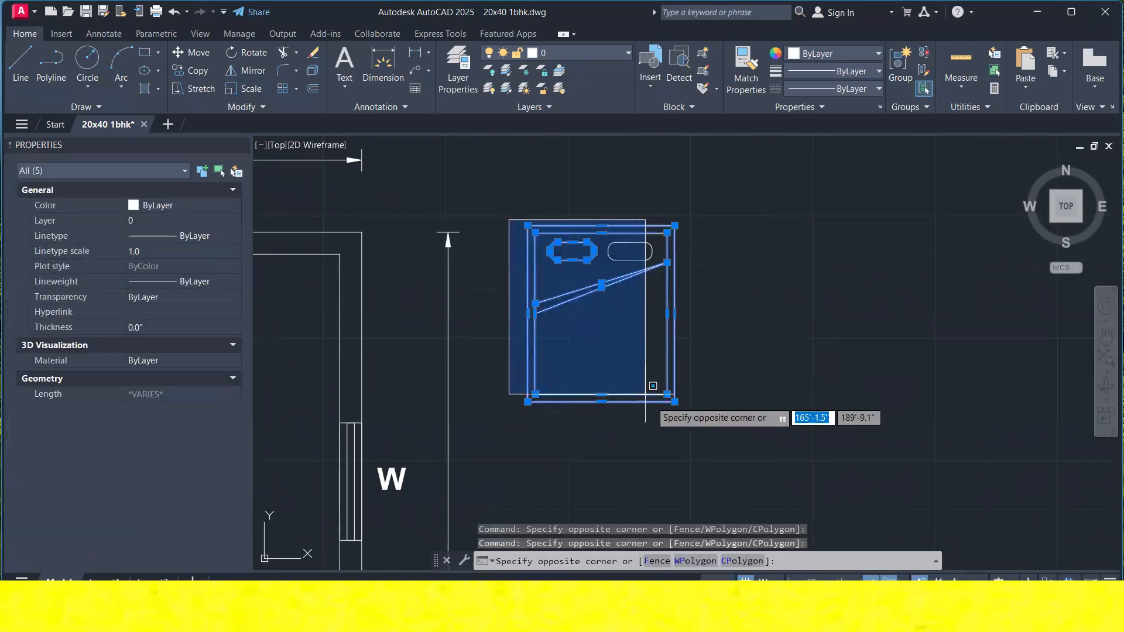
pyautogui.click(715, 434)
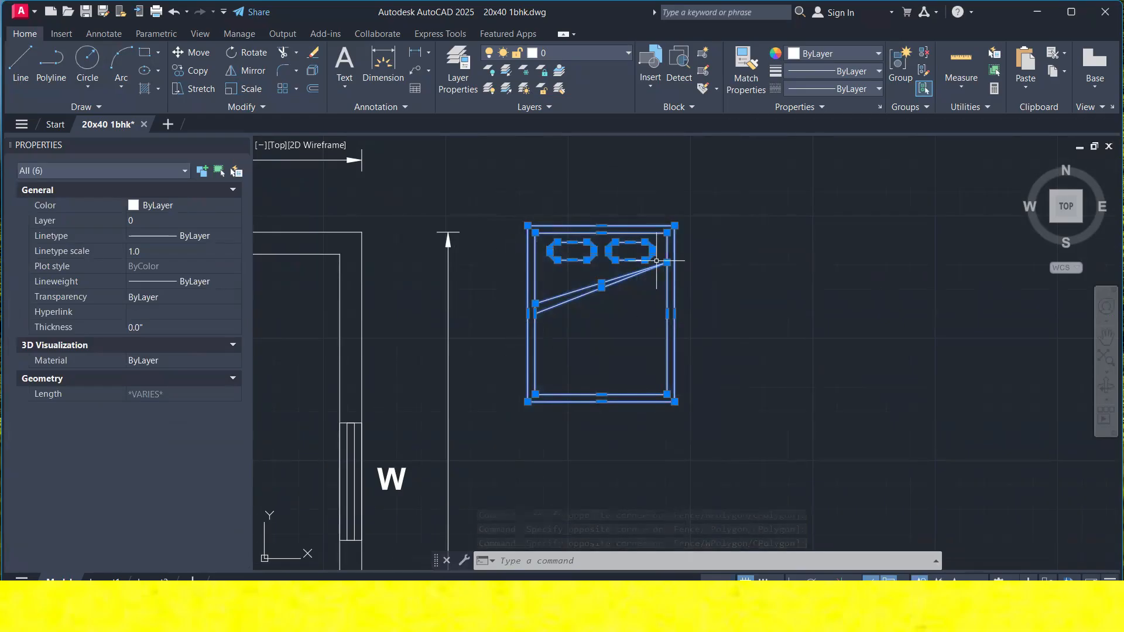
pyautogui.click(656, 91)
pyautogui.click(643, 88)
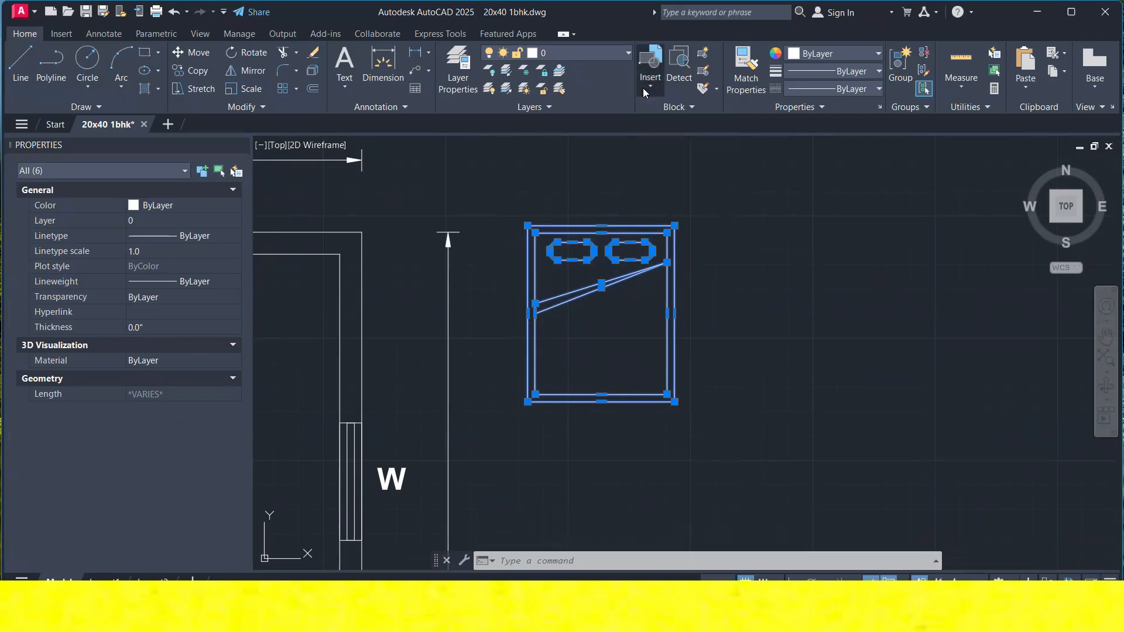
pyautogui.click(643, 88)
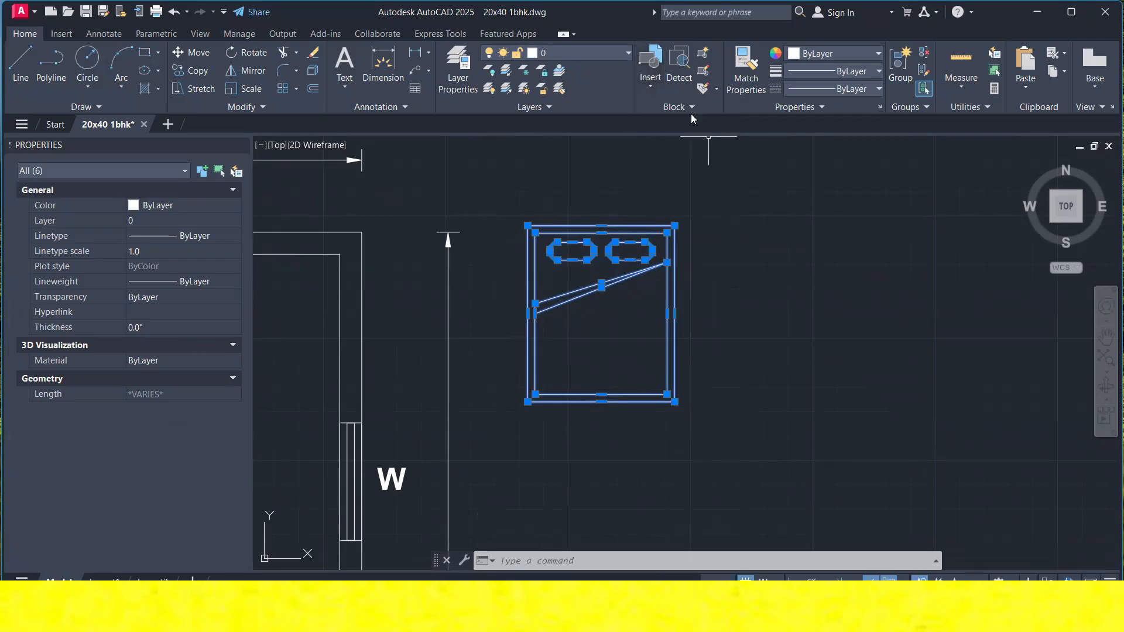
pyautogui.click(701, 60)
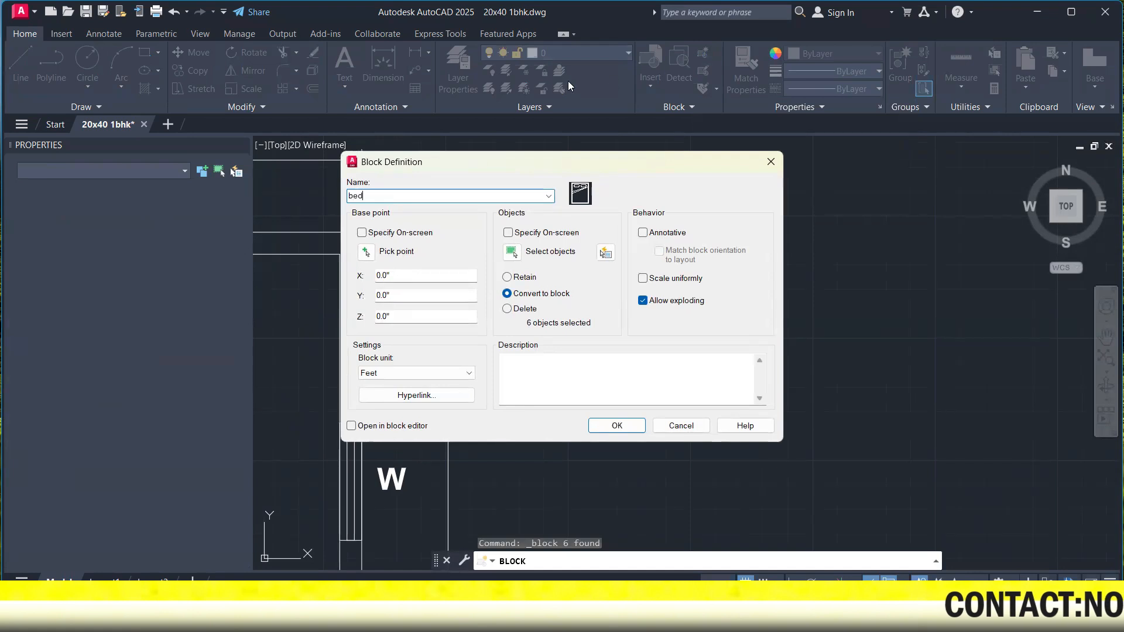
# Set the block's base point at the midpoint of the bed's outer top edge and create the block.
pyautogui.click(367, 254)
pyautogui.scroll(5, 592, 243)
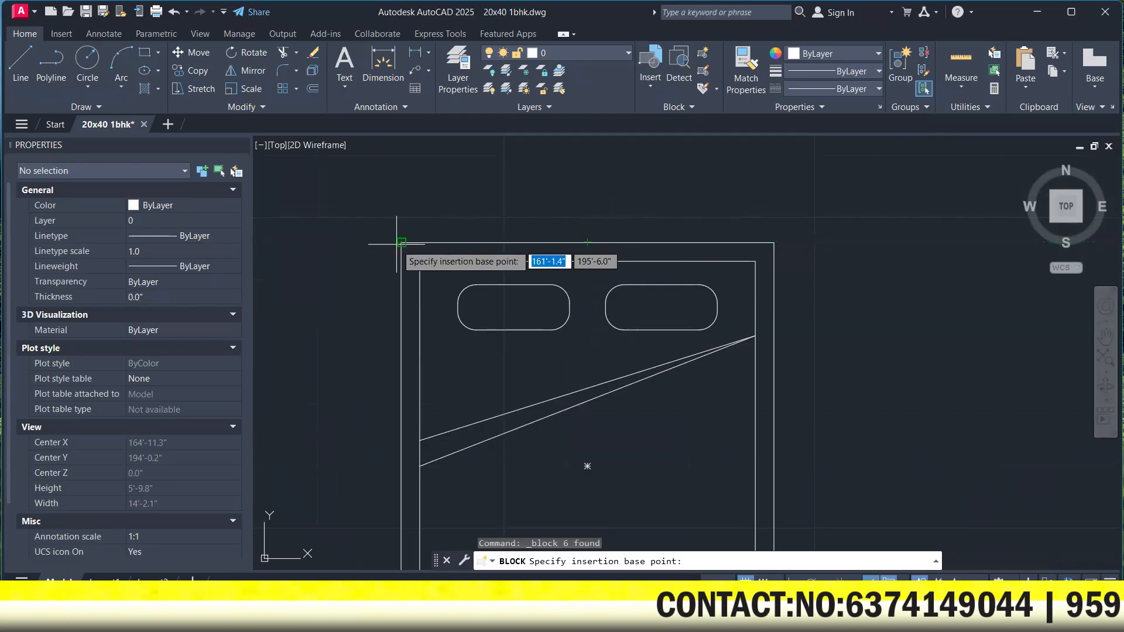
pyautogui.scroll(-4, 401, 241)
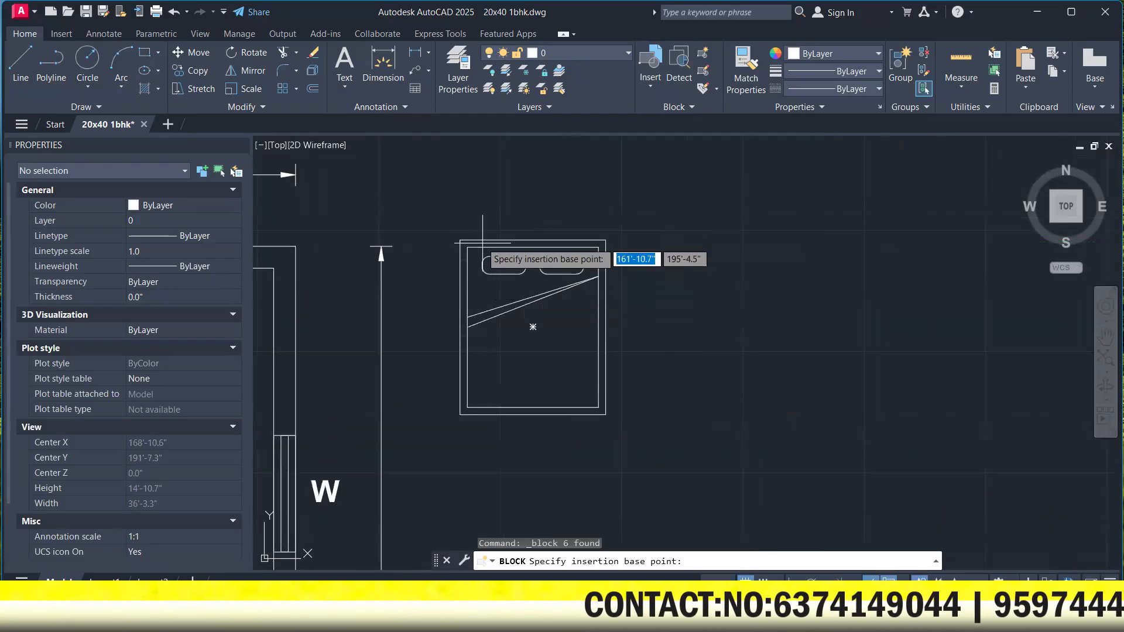
pyautogui.scroll(2, 466, 240)
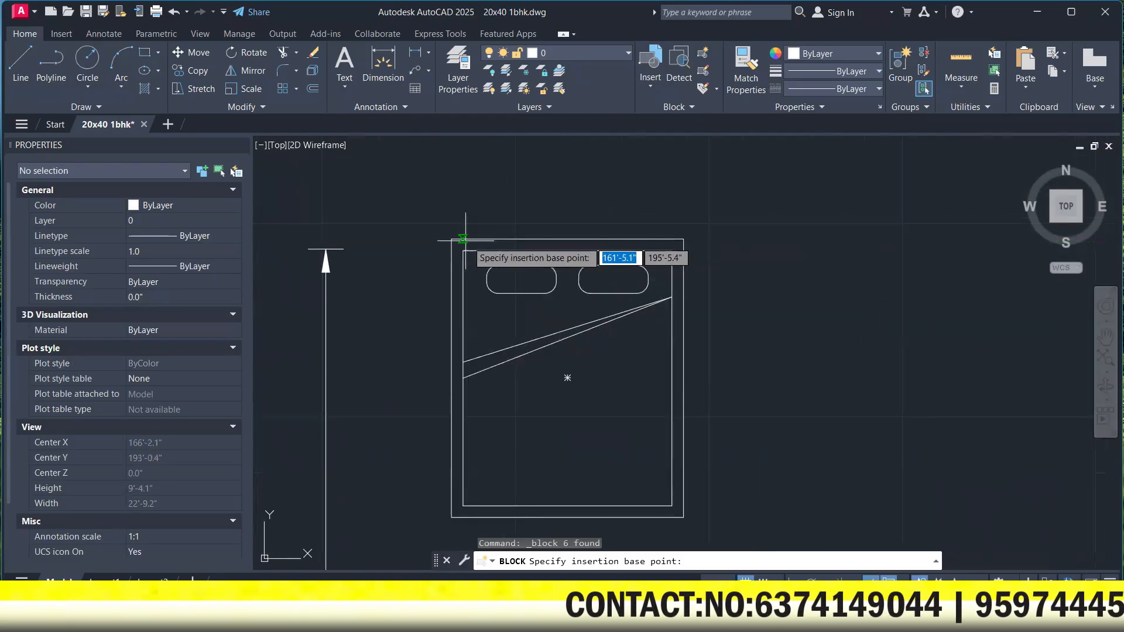
pyautogui.click(568, 238)
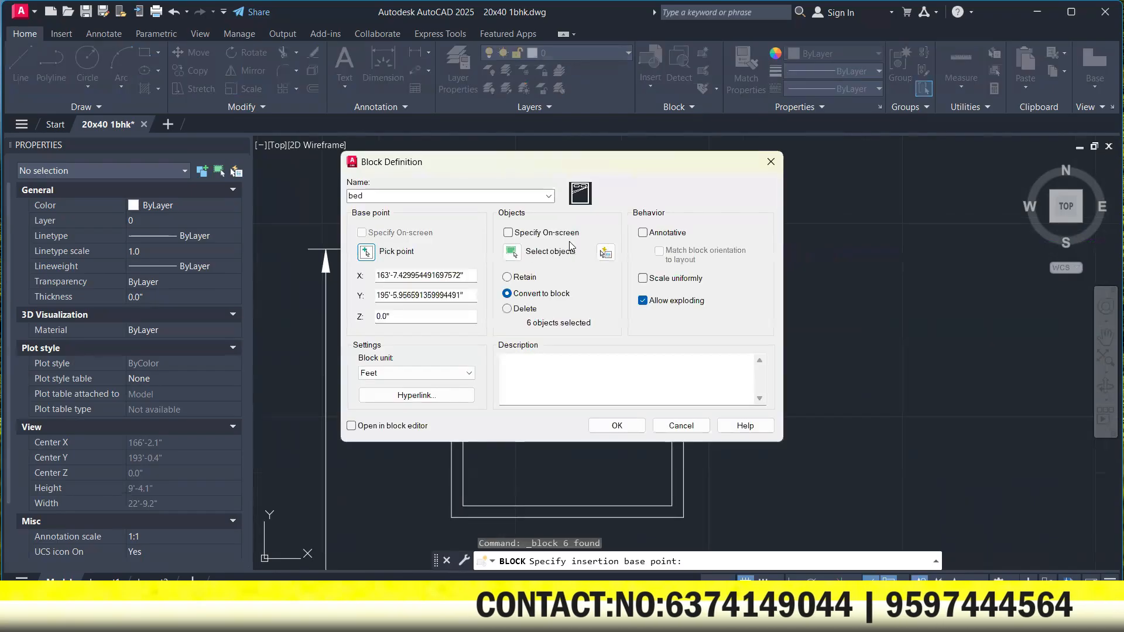
pyautogui.click(617, 426)
# Insert a copy of the bed block just to the right of the original bed.
pyautogui.scroll(-5, 594, 290)
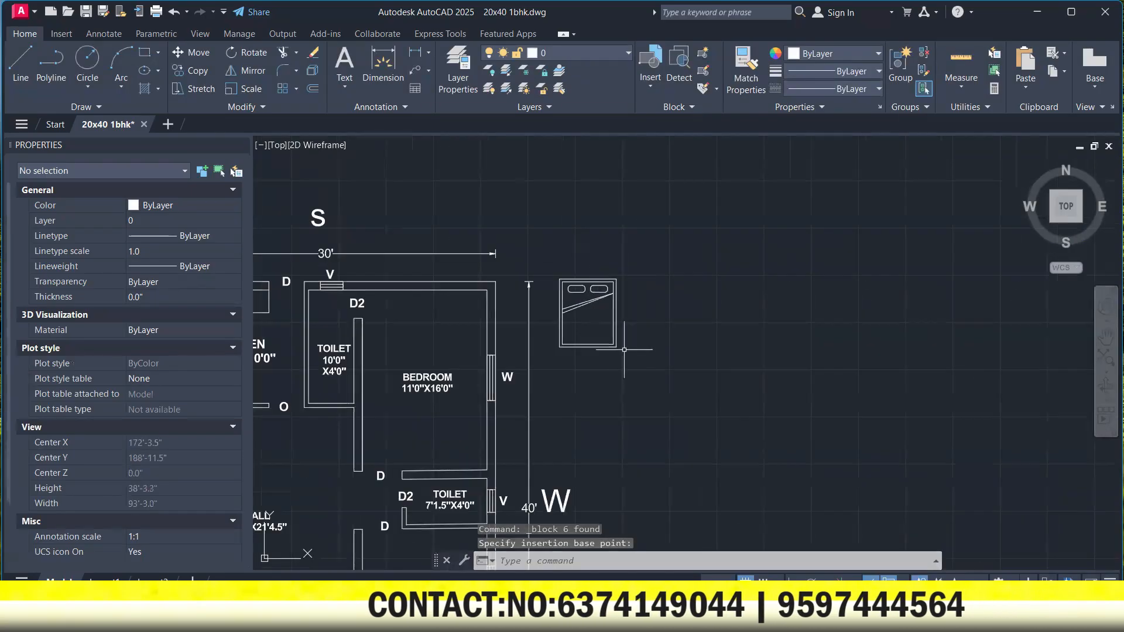
pyautogui.click(659, 85)
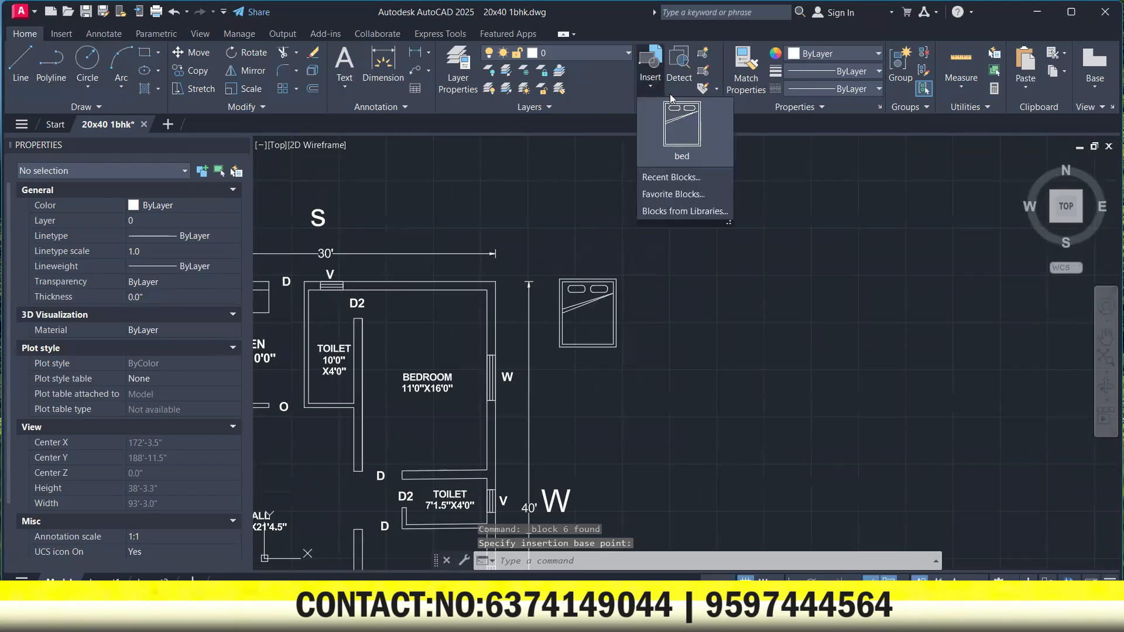
pyautogui.click(685, 127)
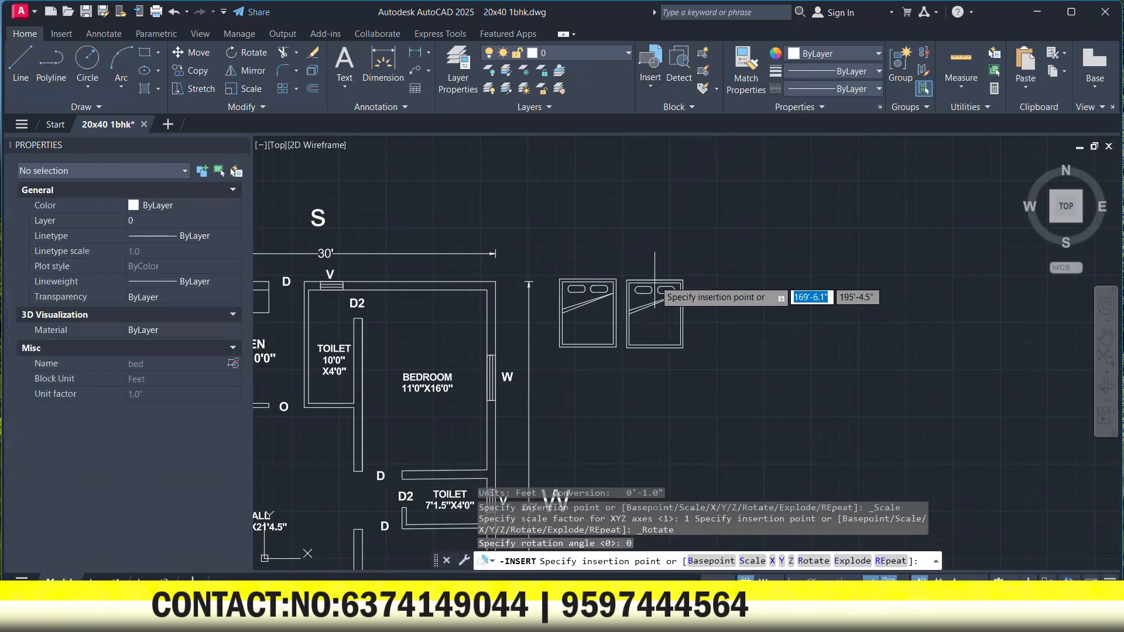
pyautogui.click(658, 297)
pyautogui.click(651, 78)
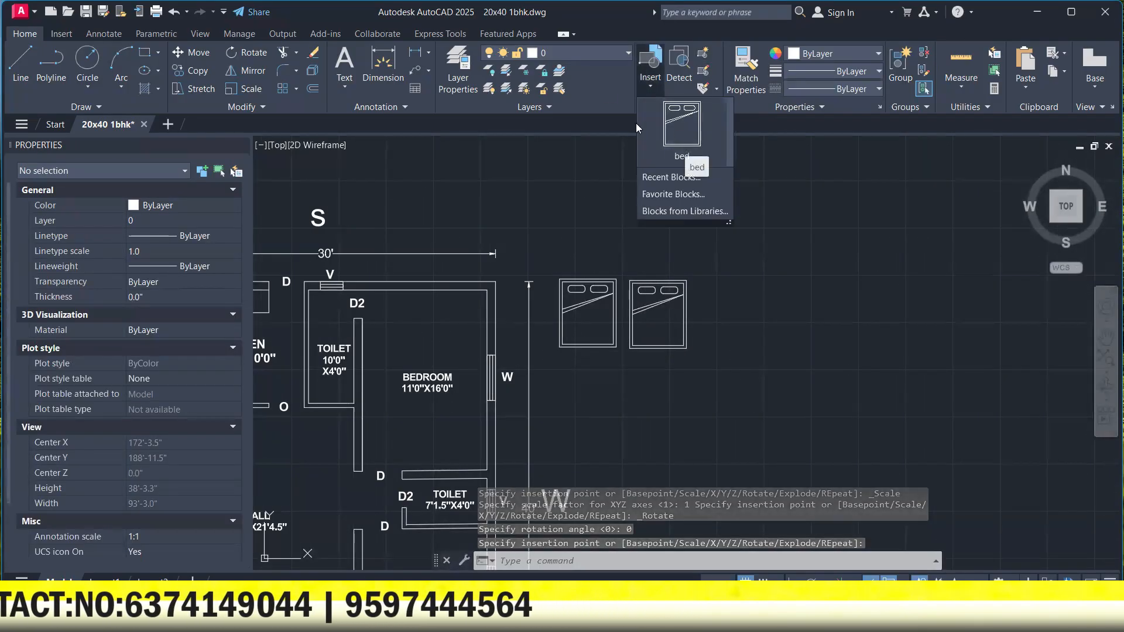
# Draw a circle with a 4' radius in the empty area to the right of the two beds.
pyautogui.scroll(4, 768, 321)
pyautogui.moveTo(768, 320); pyautogui.dragTo(583, 351, button='middle')
pyautogui.click(88, 59)
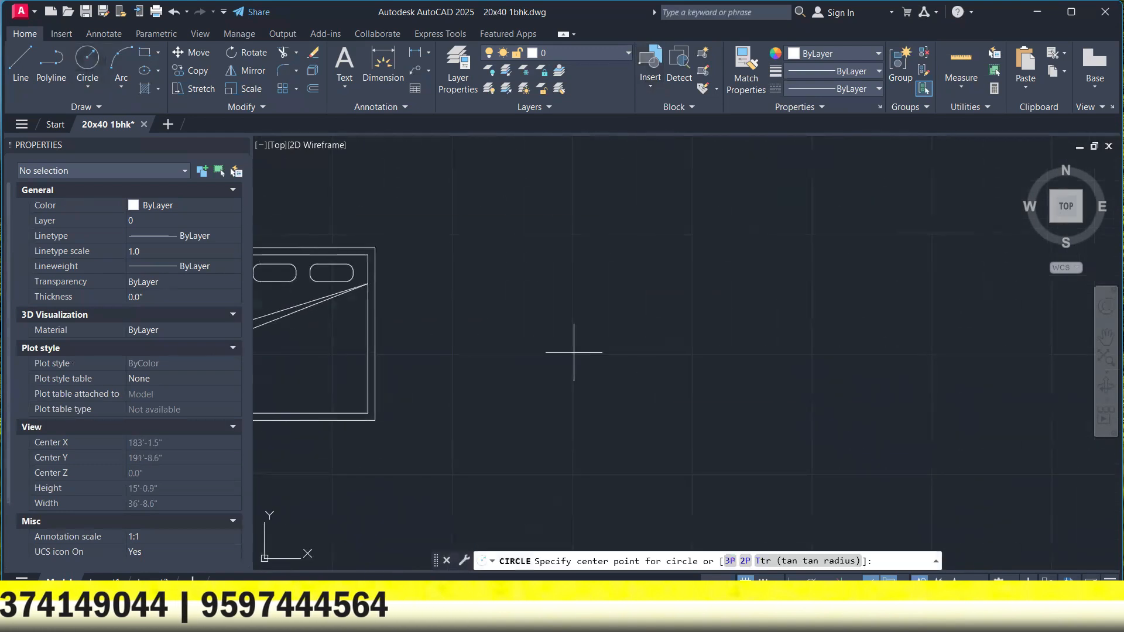
pyautogui.click(603, 336)
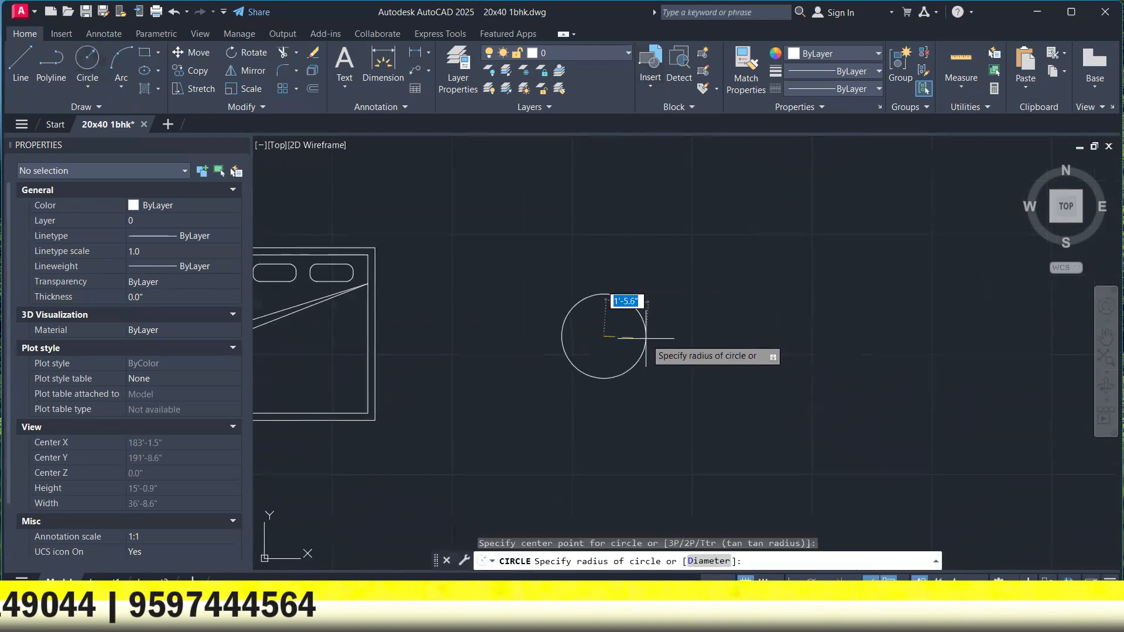
pyautogui.write("4'")
pyautogui.press('Return')
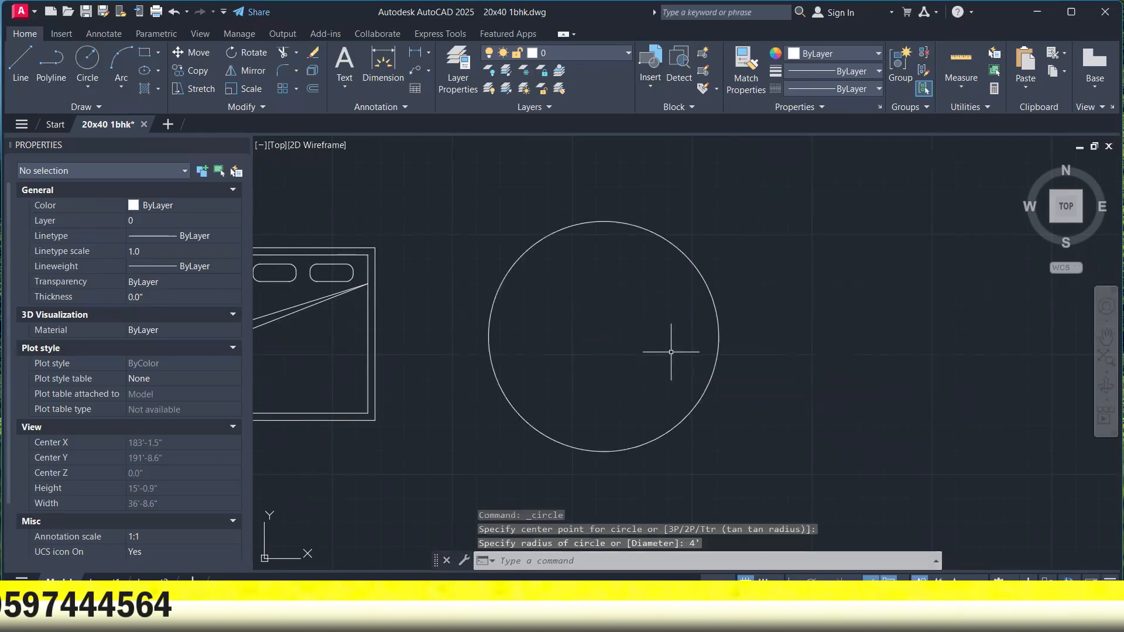
# Erase the 4' radius circle beside the beds.
pyautogui.scroll(-4, 671, 351)
pyautogui.moveTo(805, 417); pyautogui.dragTo(648, 324)
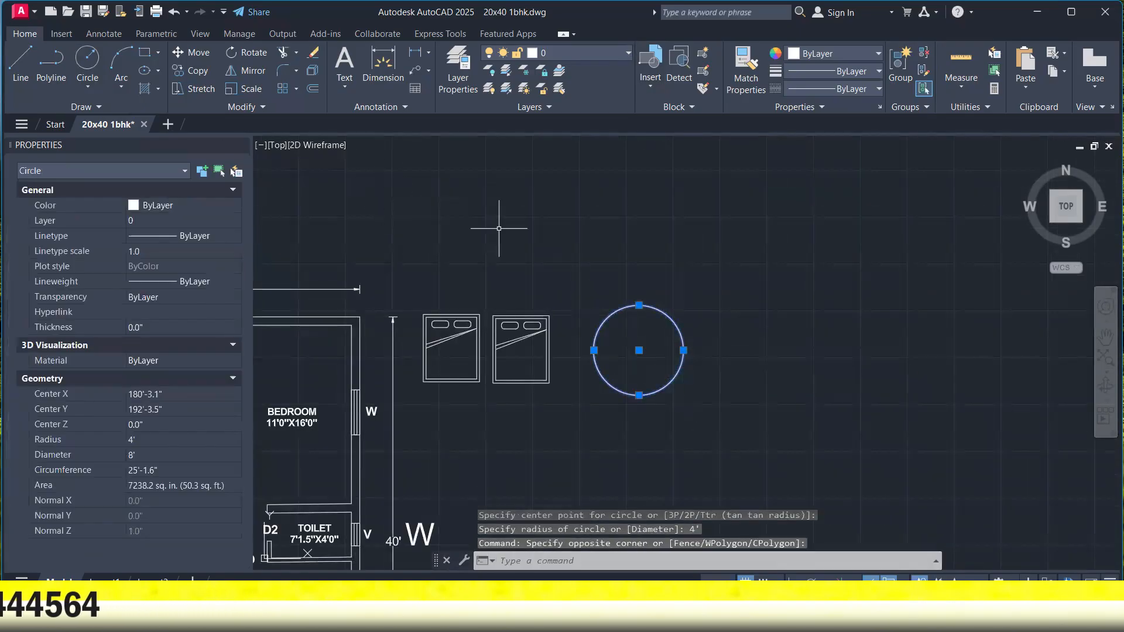
pyautogui.press('Delete')
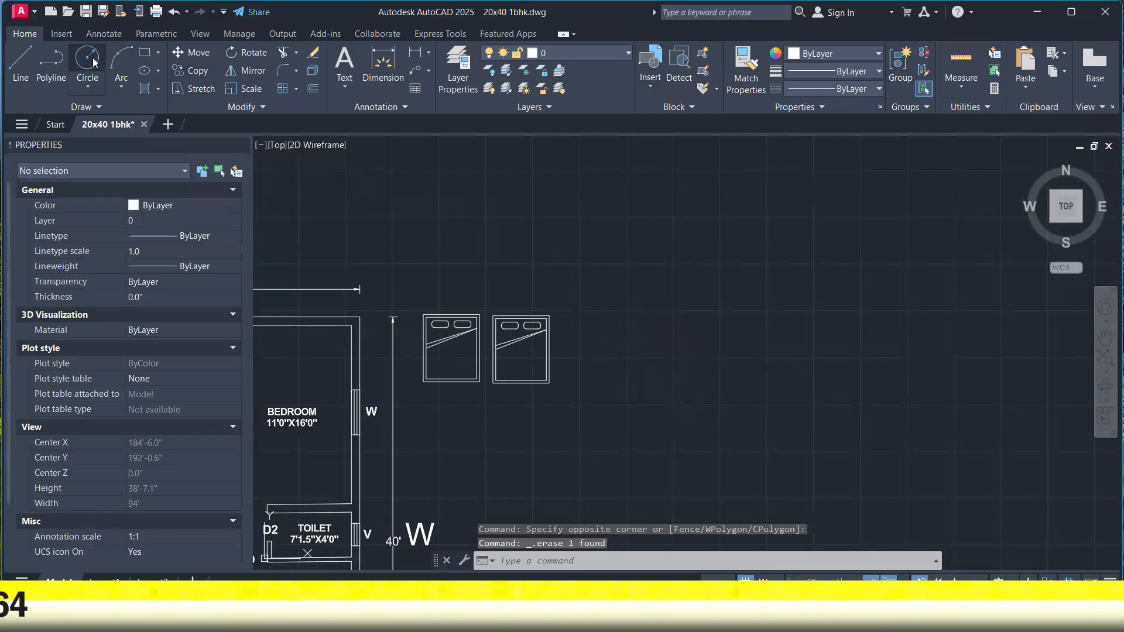
# Draw a circle with a 2'6" radius to the right of the two beds.
pyautogui.click(88, 59)
pyautogui.click(698, 348)
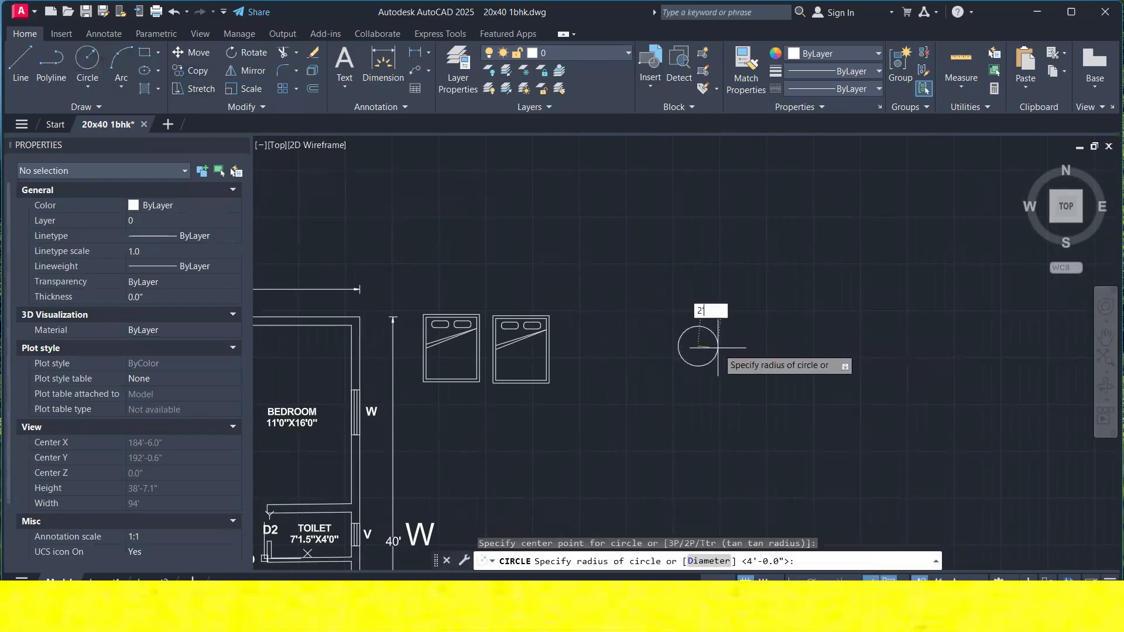
pyautogui.press('Return')
# Offset the circle 3" inward to form a double ring.
pyautogui.scroll(5, 718, 348)
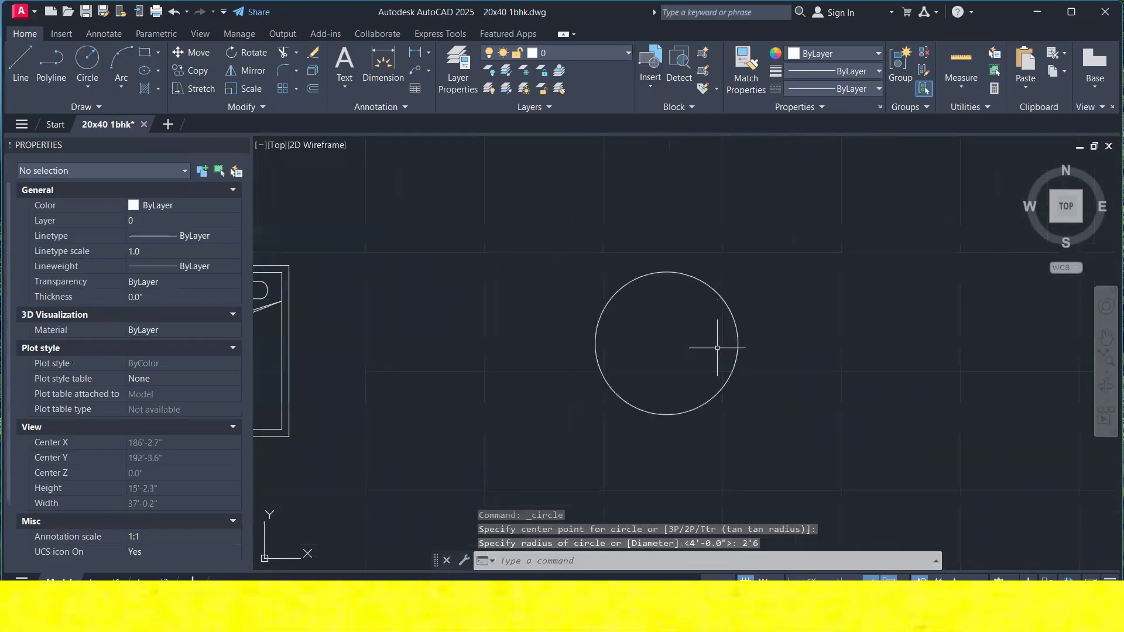
pyautogui.write('o')
pyautogui.press('Return')
pyautogui.write('3')
pyautogui.press('Return')
pyautogui.click(733, 357)
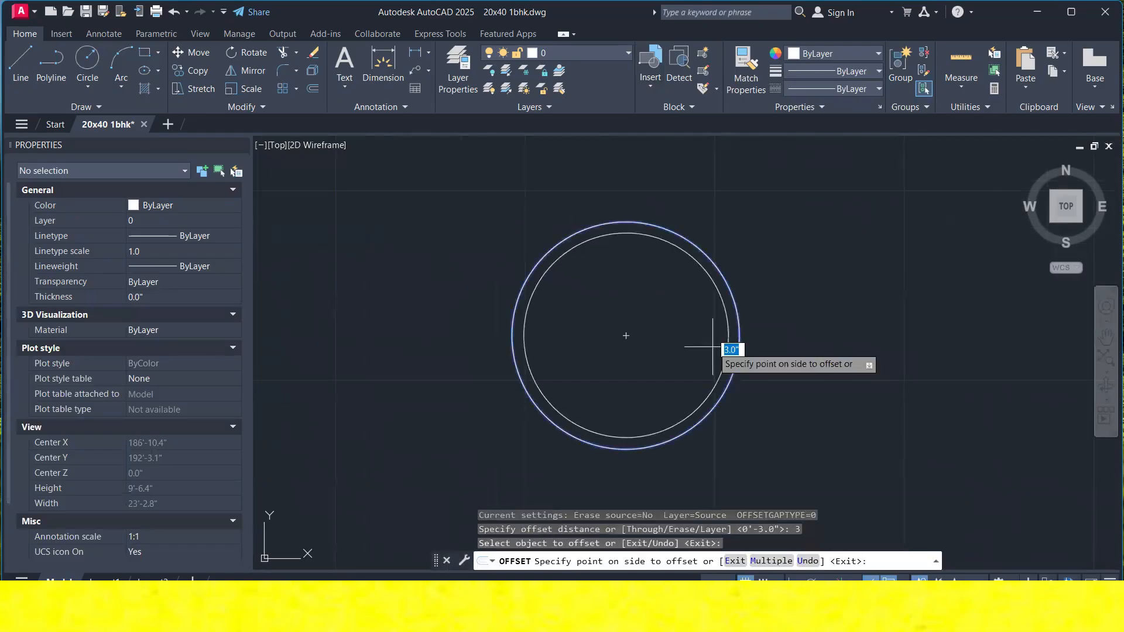
pyautogui.click(713, 347)
pyautogui.press('Return')
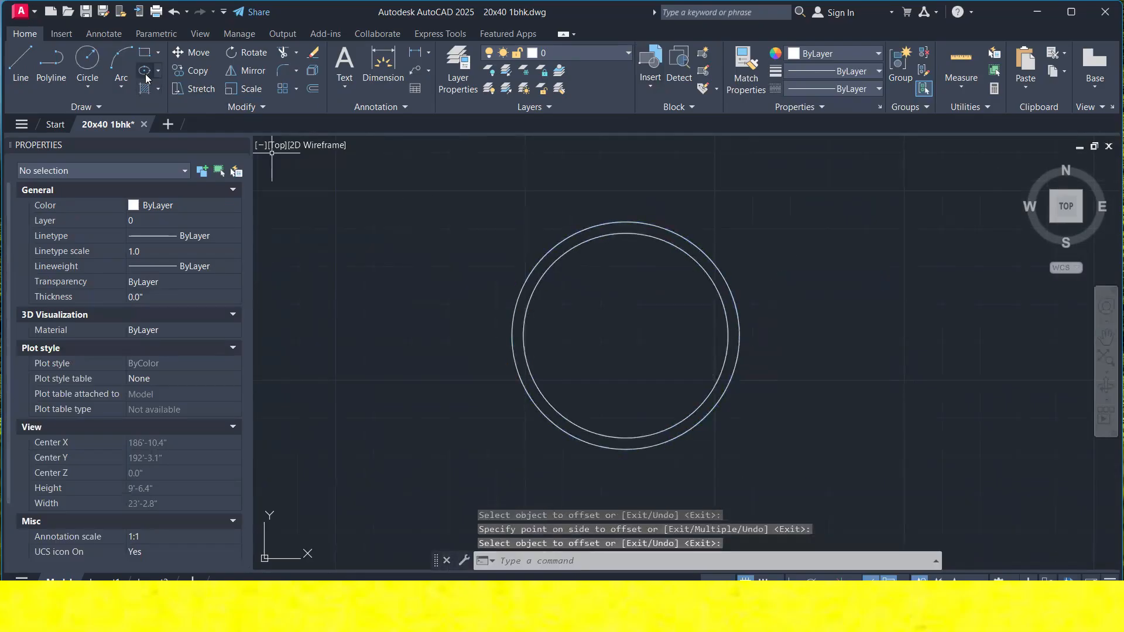
# Draw a rectangle 1' wide and 2' high to the right of the double circle.
pyautogui.click(144, 54)
pyautogui.moveTo(690, 264); pyautogui.dragTo(515, 264, button='middle')
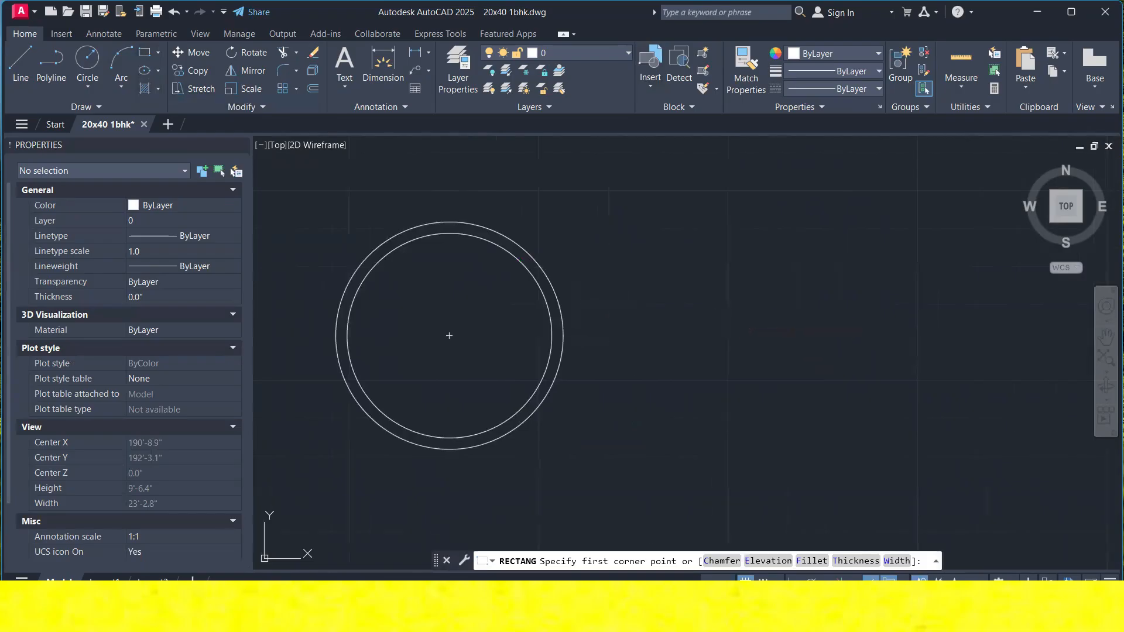
pyautogui.click(607, 303)
pyautogui.write('1')
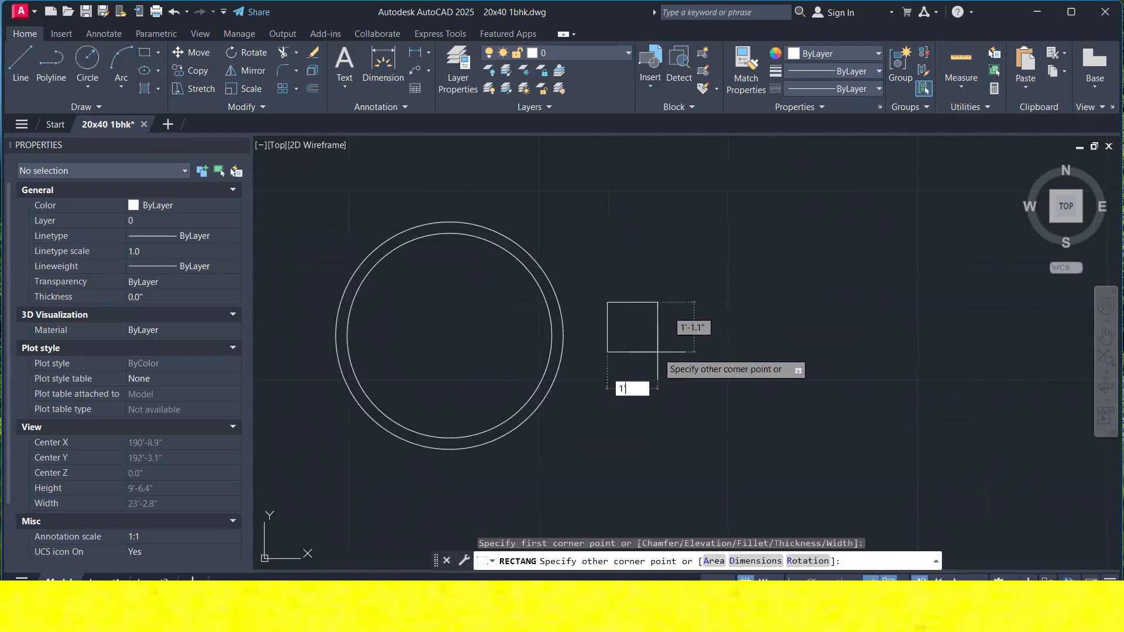
pyautogui.write("'")
pyautogui.press('Tab')
pyautogui.write("2'")
pyautogui.press('Return')
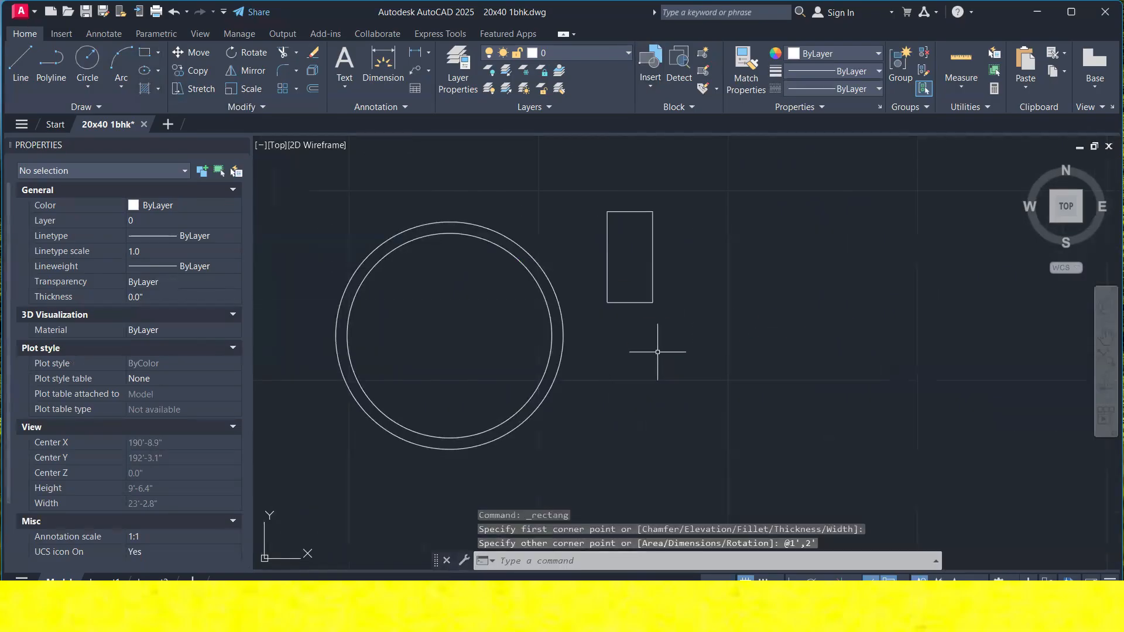
# Move the small rectangle down and slightly left, so it sits beside the right side of the double circle.
pyautogui.click(703, 360)
pyautogui.click(627, 221)
pyautogui.rightClick(627, 222)
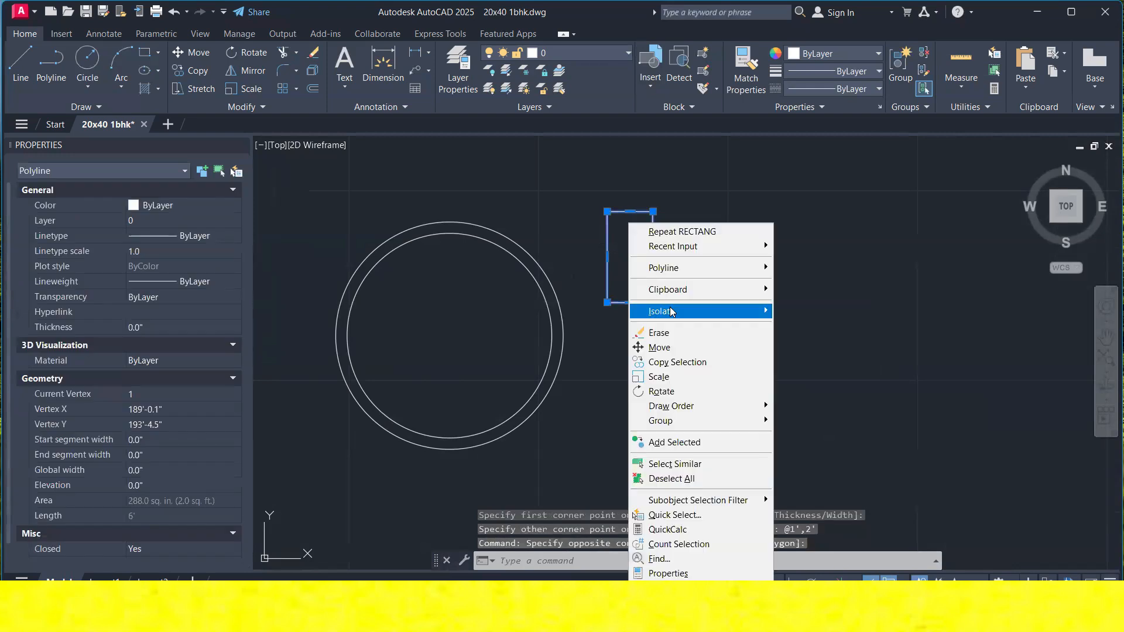
pyautogui.click(692, 348)
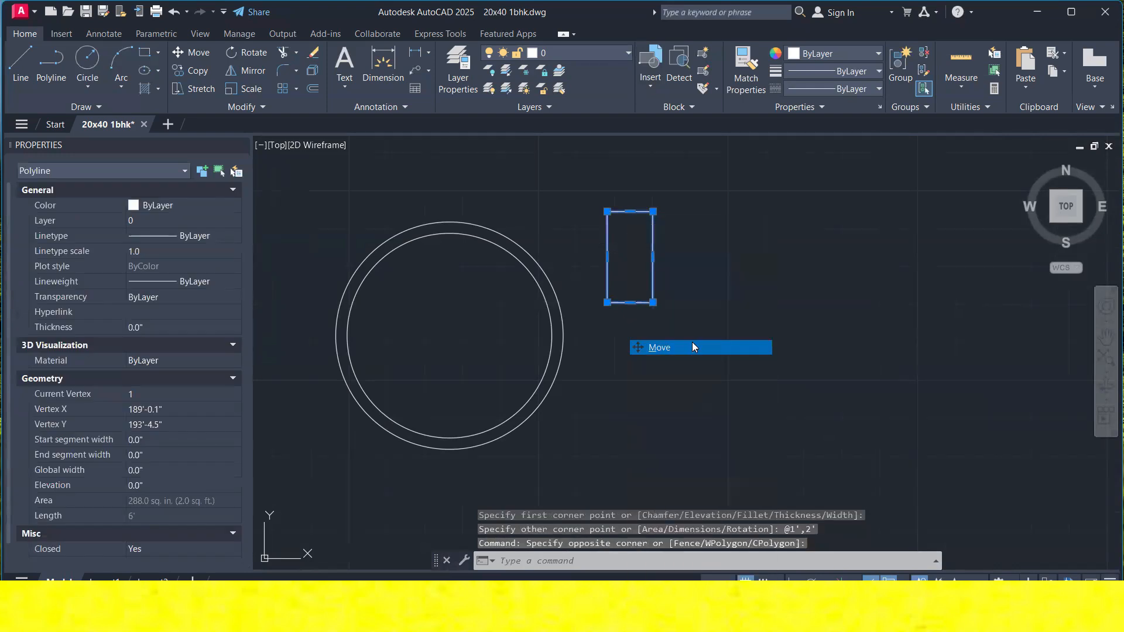
pyautogui.click(729, 396)
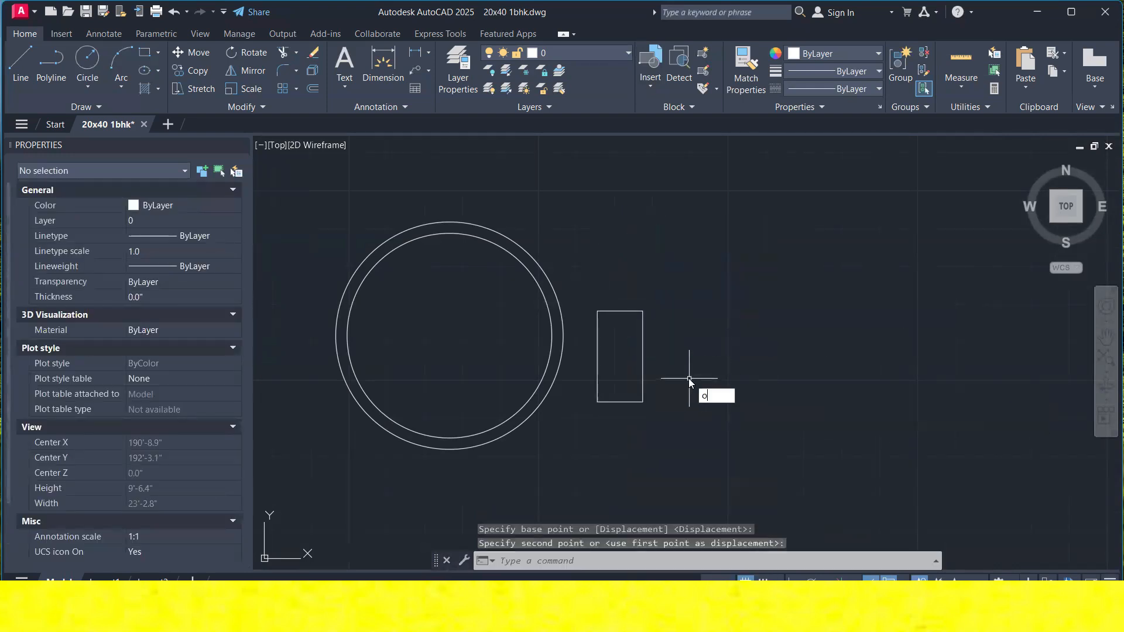
# Offset the small rectangle 3" outward and end the Offset command.
pyautogui.press('Return')
pyautogui.write('3')
pyautogui.press('Return')
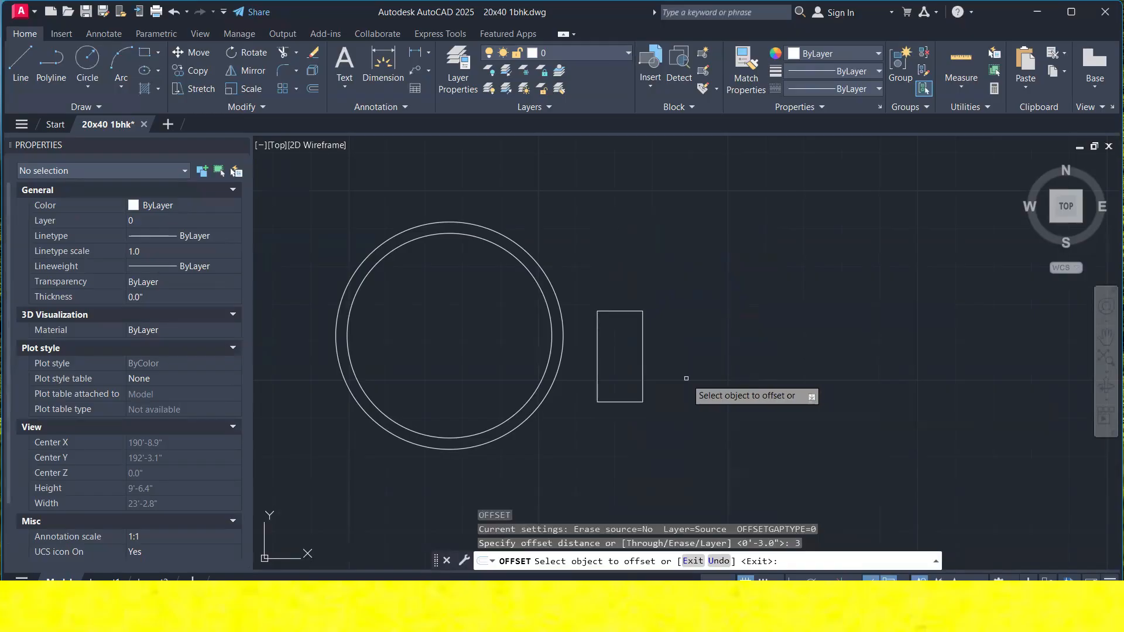
pyautogui.click(643, 358)
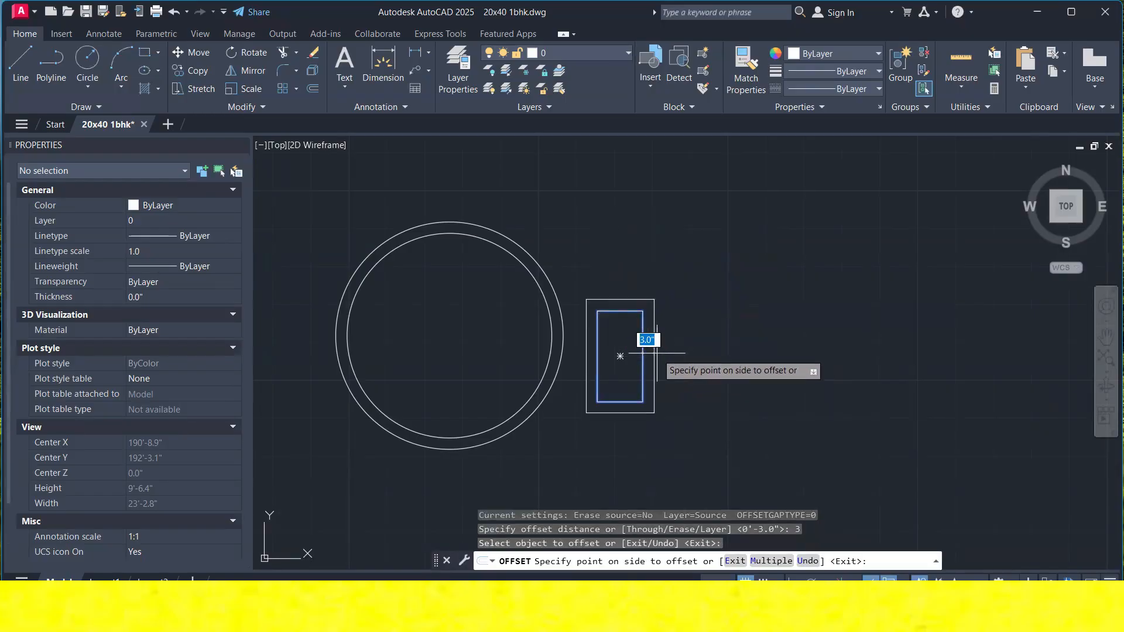
pyautogui.click(664, 348)
pyautogui.rightClick(685, 329)
pyautogui.click(717, 358)
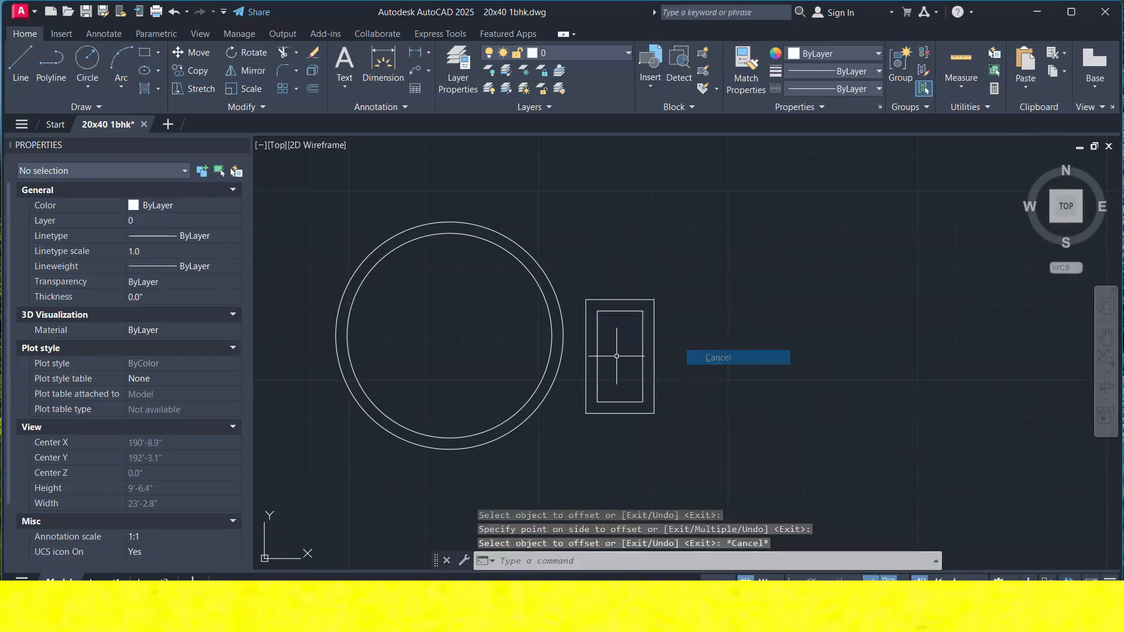
# Stretch the inner rectangle's left edge 3" outward so it meets the outer rectangle's left edge.
pyautogui.click(601, 350)
pyautogui.click(597, 356)
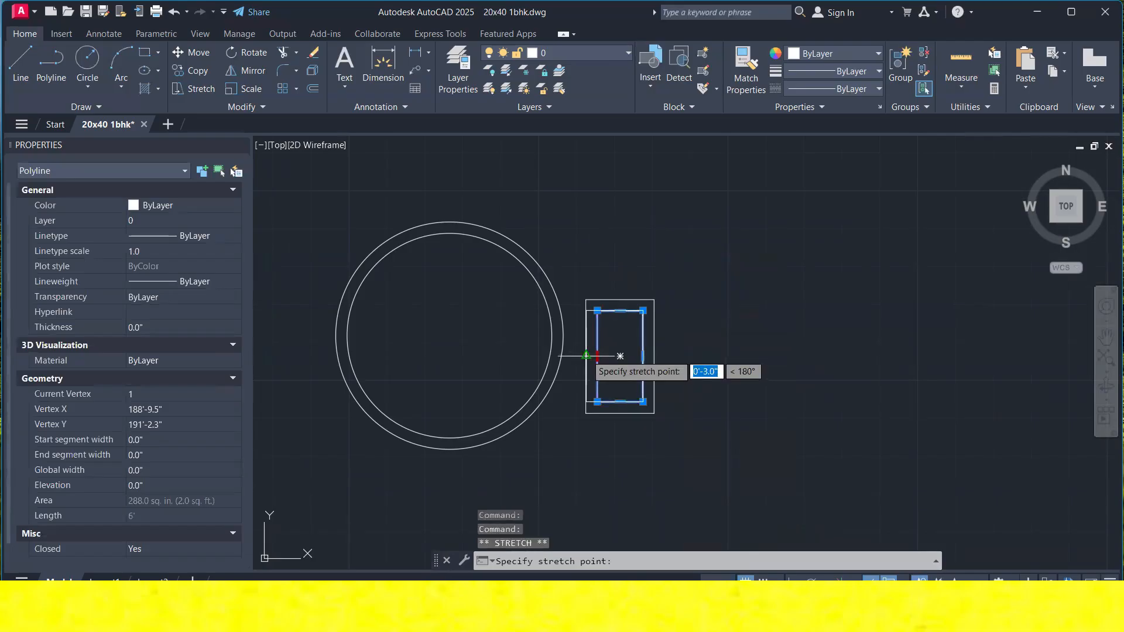
pyautogui.click(587, 356)
pyautogui.click(661, 335)
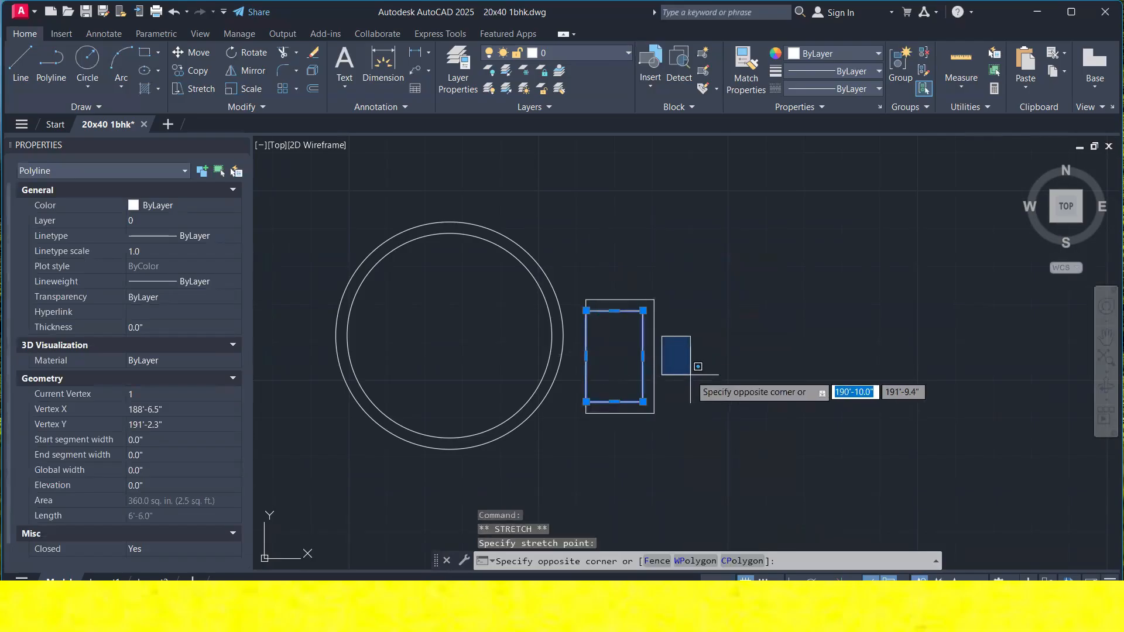
pyautogui.press('Escape')
pyautogui.press('Escape')
# Move both chair rectangles together slightly up and to the right, away from the double circle.
pyautogui.click(714, 445)
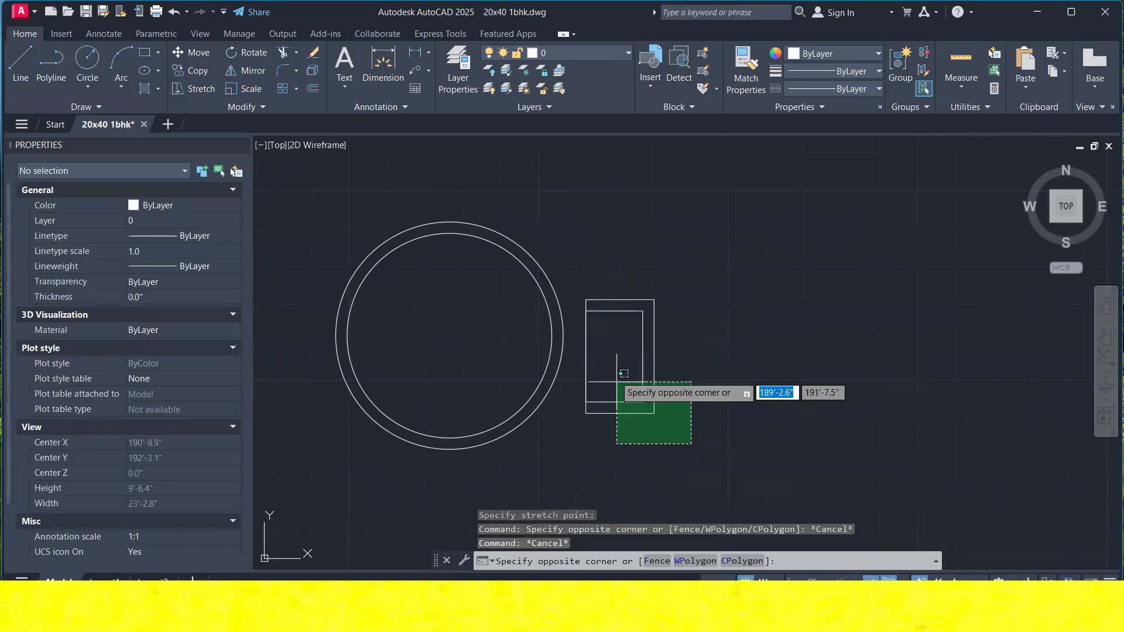
pyautogui.click(573, 252)
pyautogui.rightClick(619, 223)
pyautogui.click(649, 324)
pyautogui.click(695, 305)
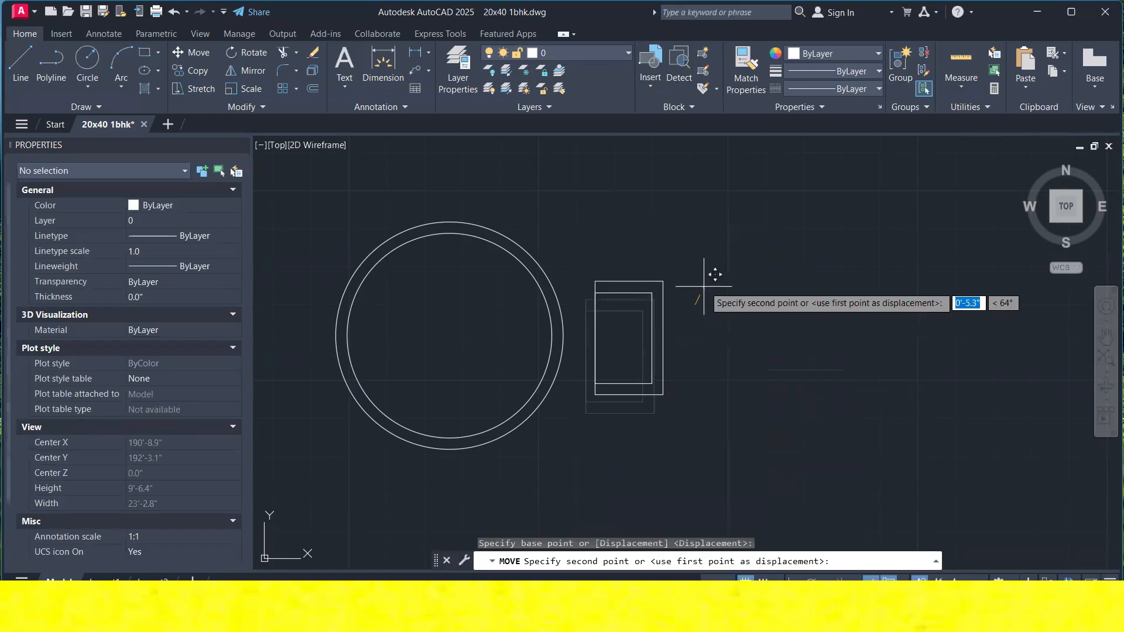
pyautogui.click(708, 286)
# Create a polar array of the chair around the double circle's center with 6 items over 360 degrees.
pyautogui.scroll(-2, 707, 287)
pyautogui.click(628, 237)
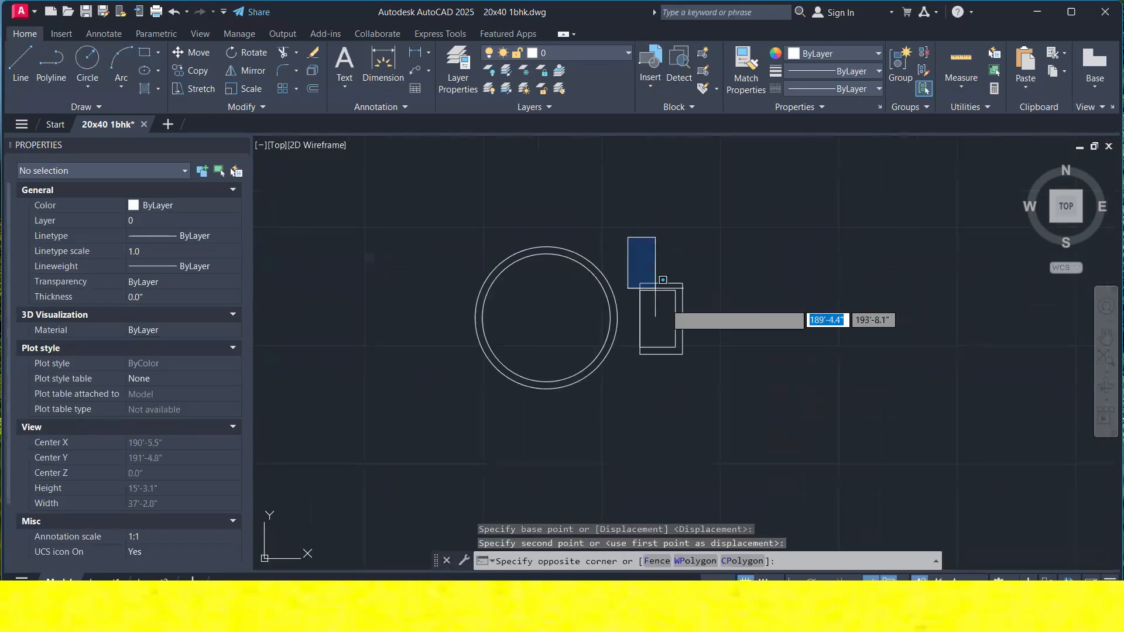
pyautogui.click(715, 375)
pyautogui.write('ar')
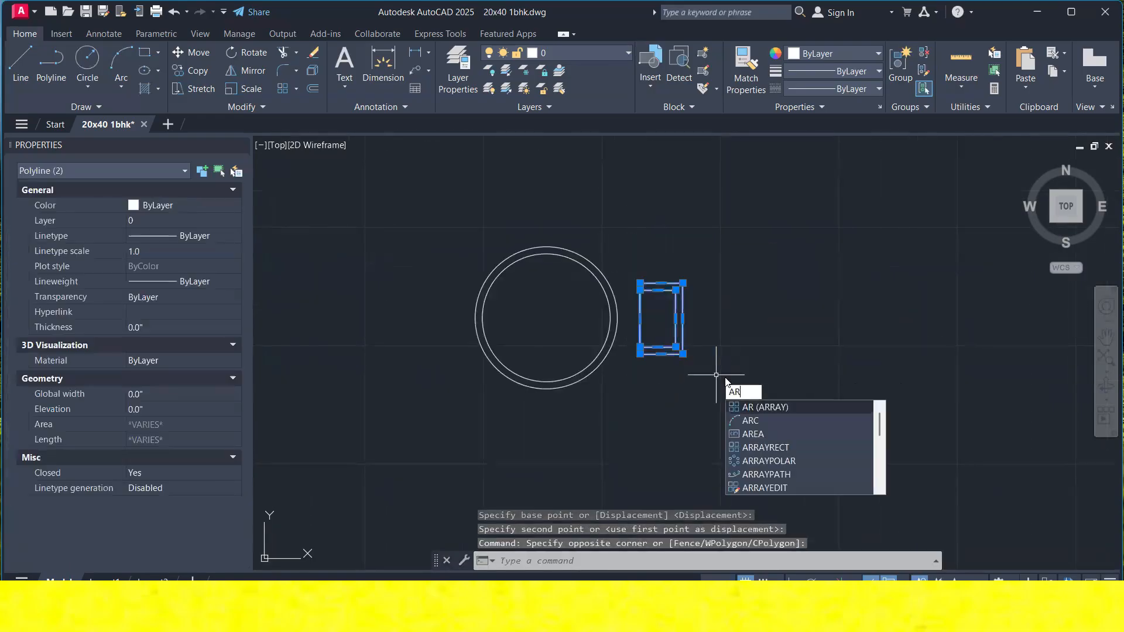
pyautogui.click(763, 406)
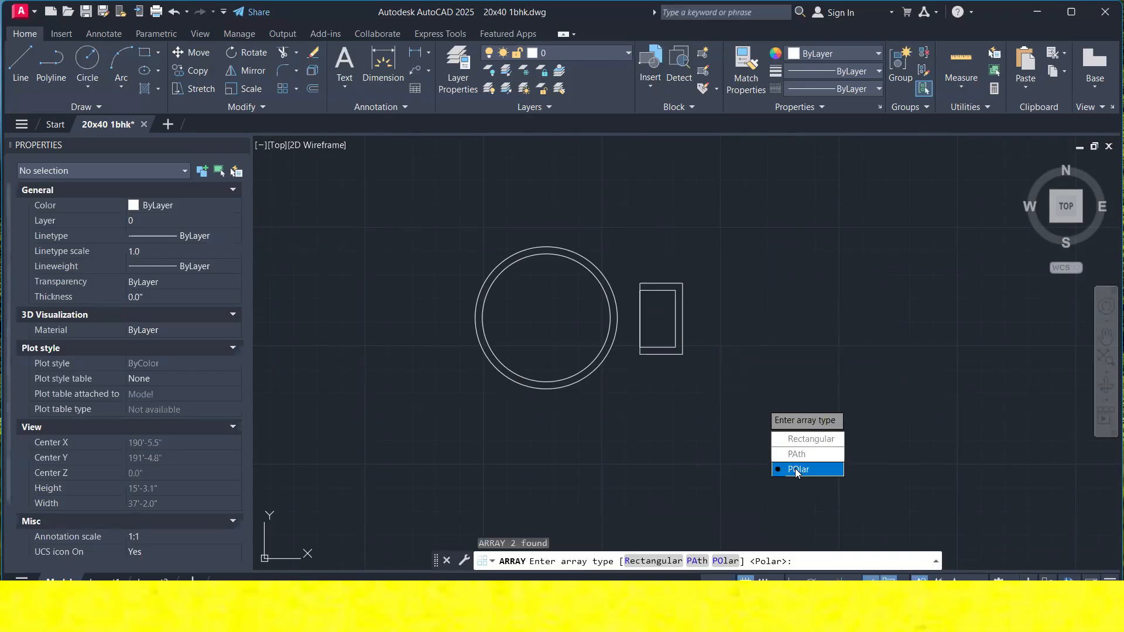
pyautogui.click(788, 468)
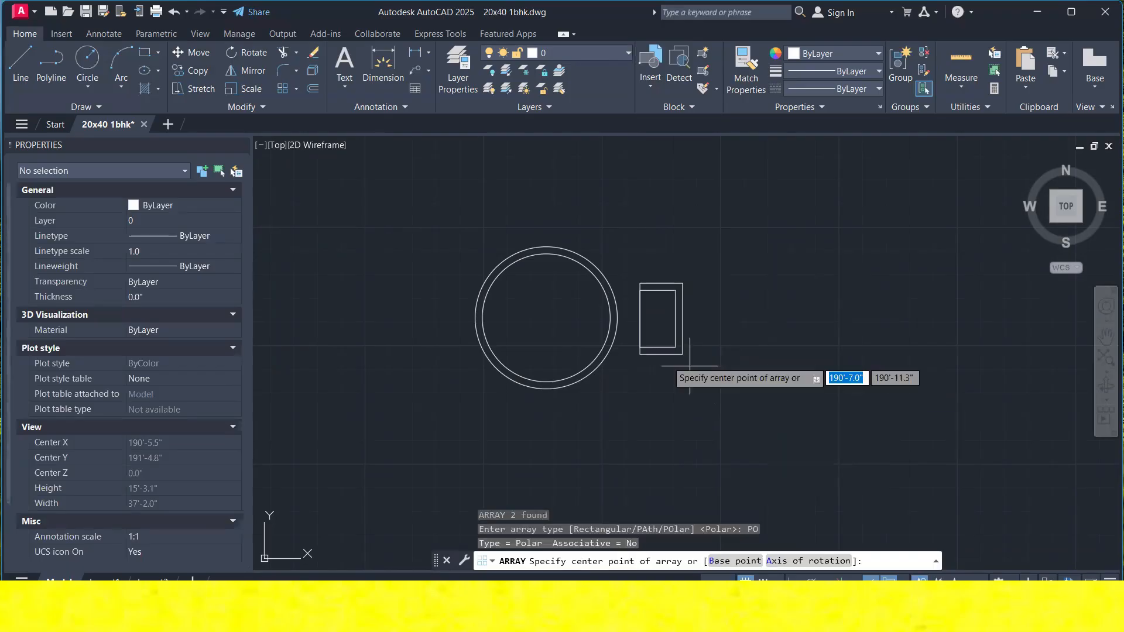
pyautogui.click(546, 318)
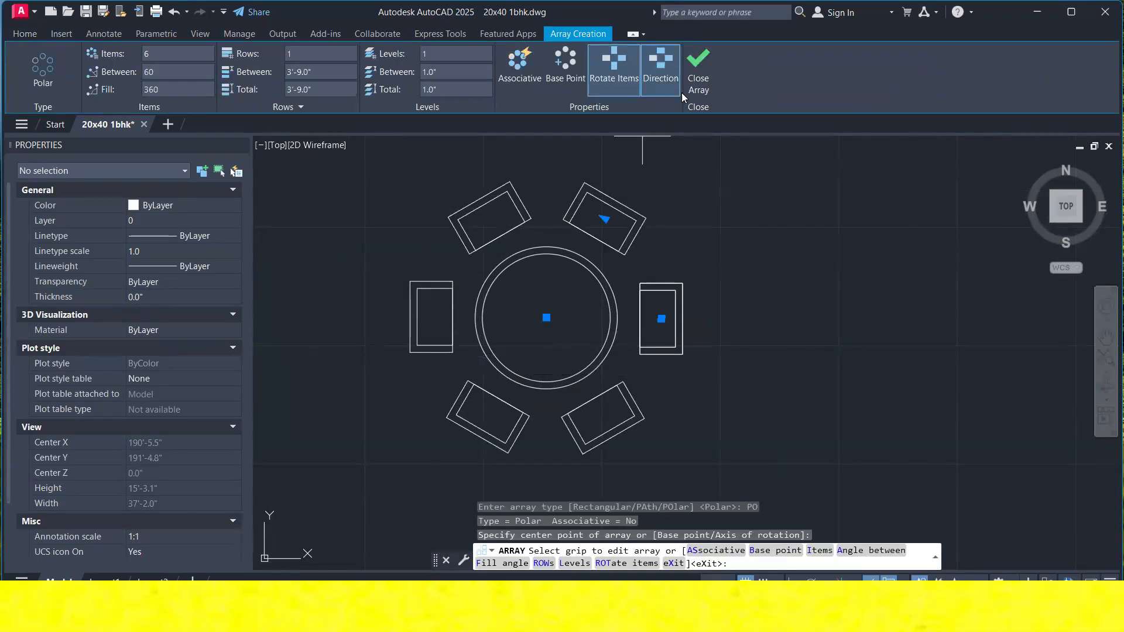
pyautogui.click(694, 87)
# Define the double circle and all six surrounding chairs as a block named "table".
pyautogui.scroll(-2, 630, 214)
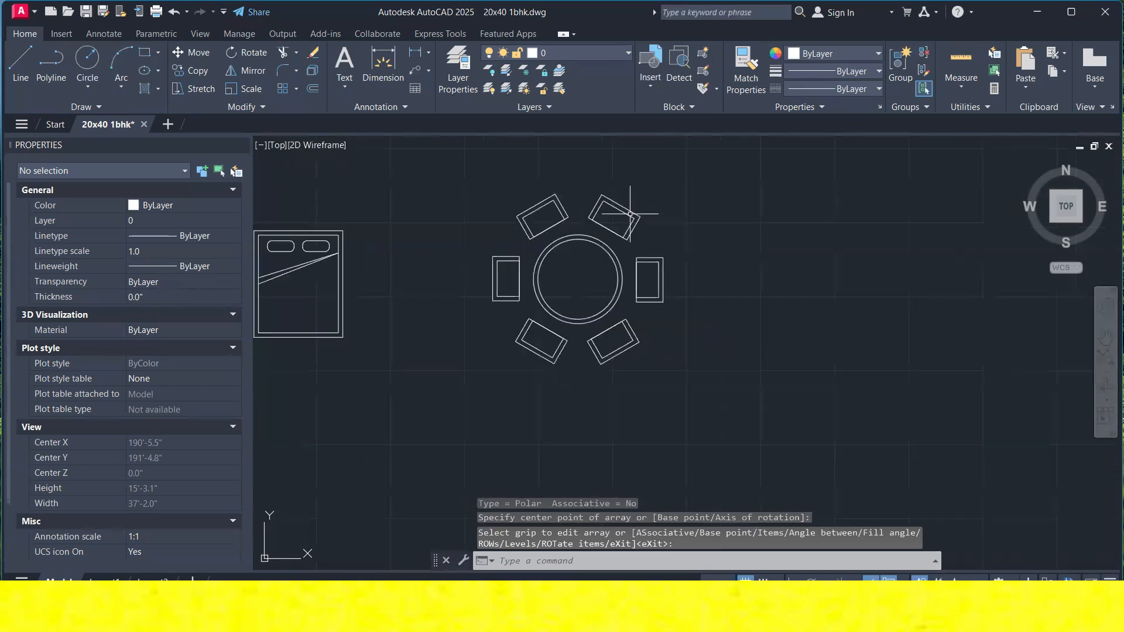
pyautogui.click(464, 157)
pyautogui.click(720, 408)
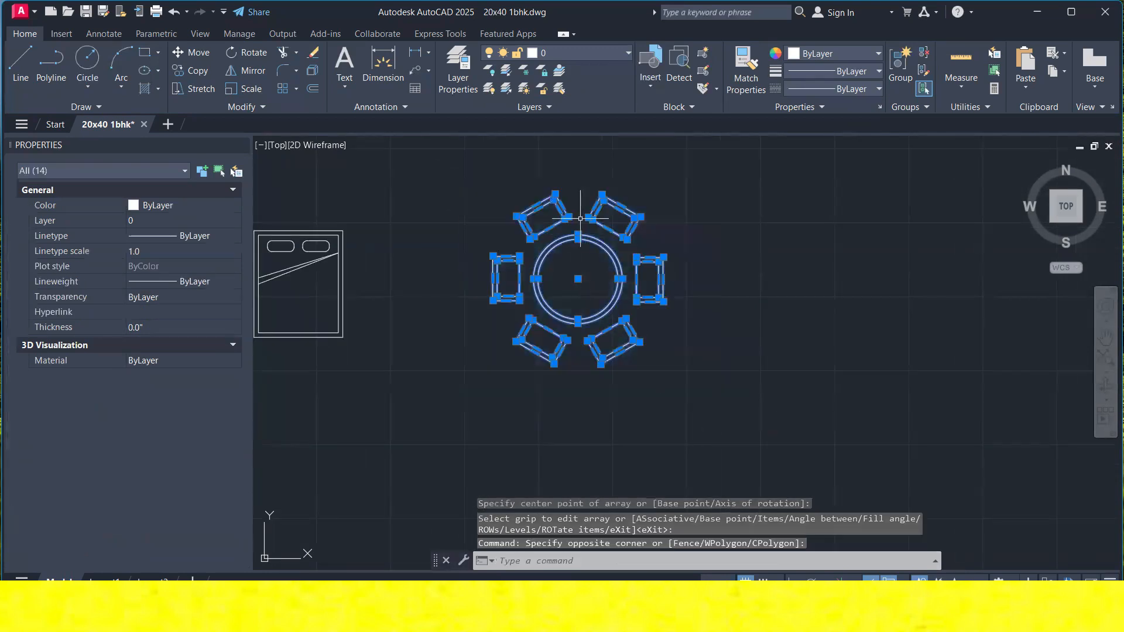
pyautogui.scroll(2, 590, 184)
pyautogui.write('block')
pyautogui.press('Return')
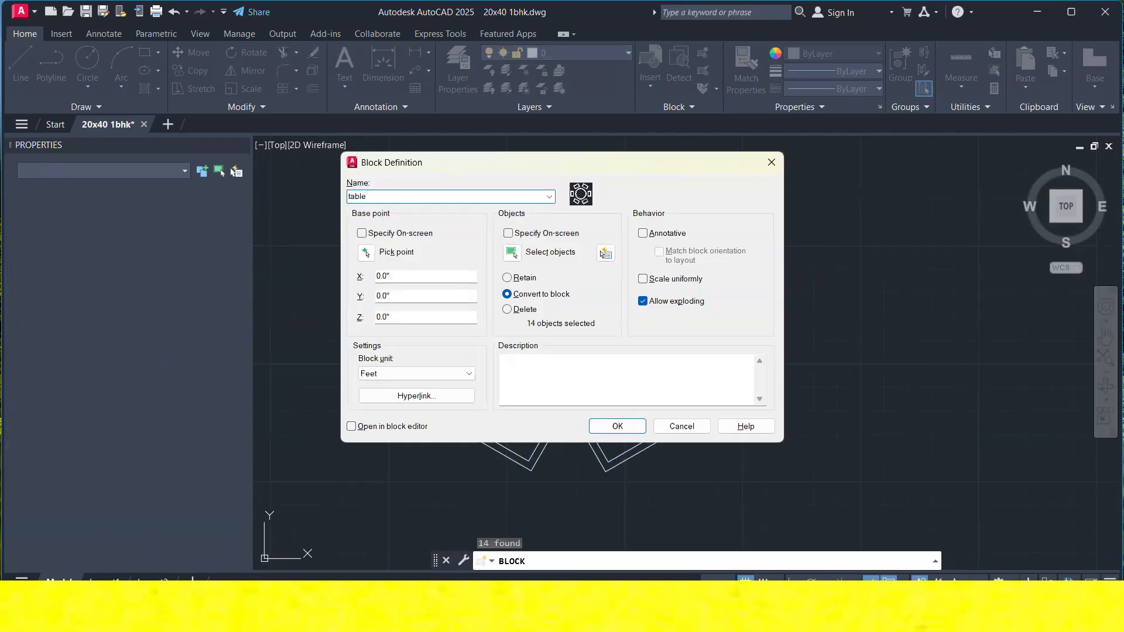
pyautogui.click(625, 430)
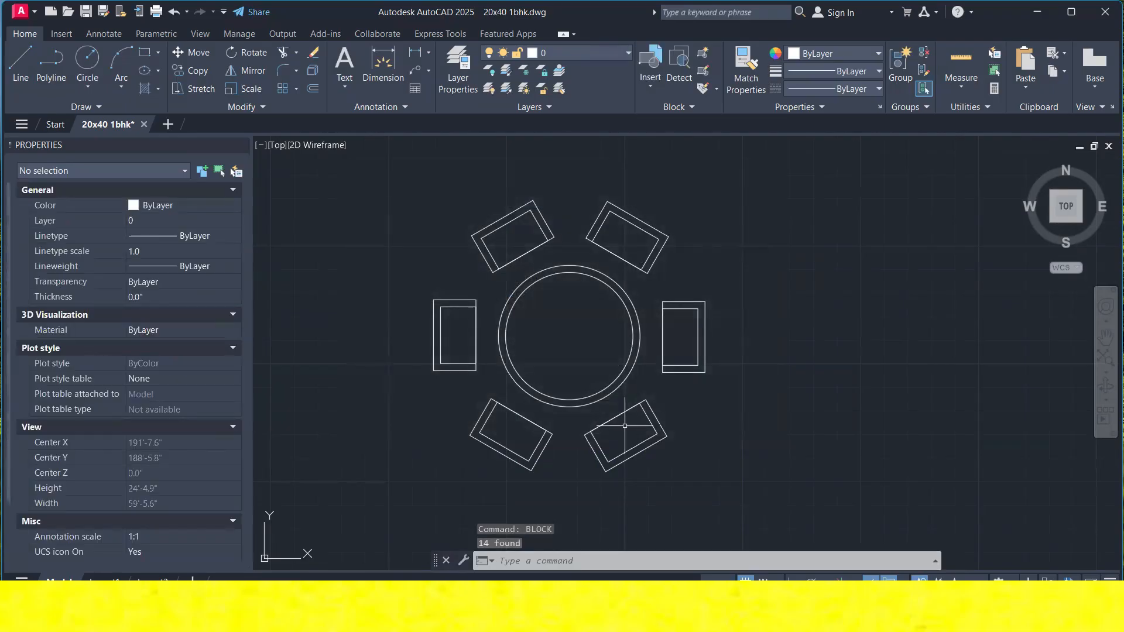
# Try to insert another copy of the table block.
pyautogui.click(651, 70)
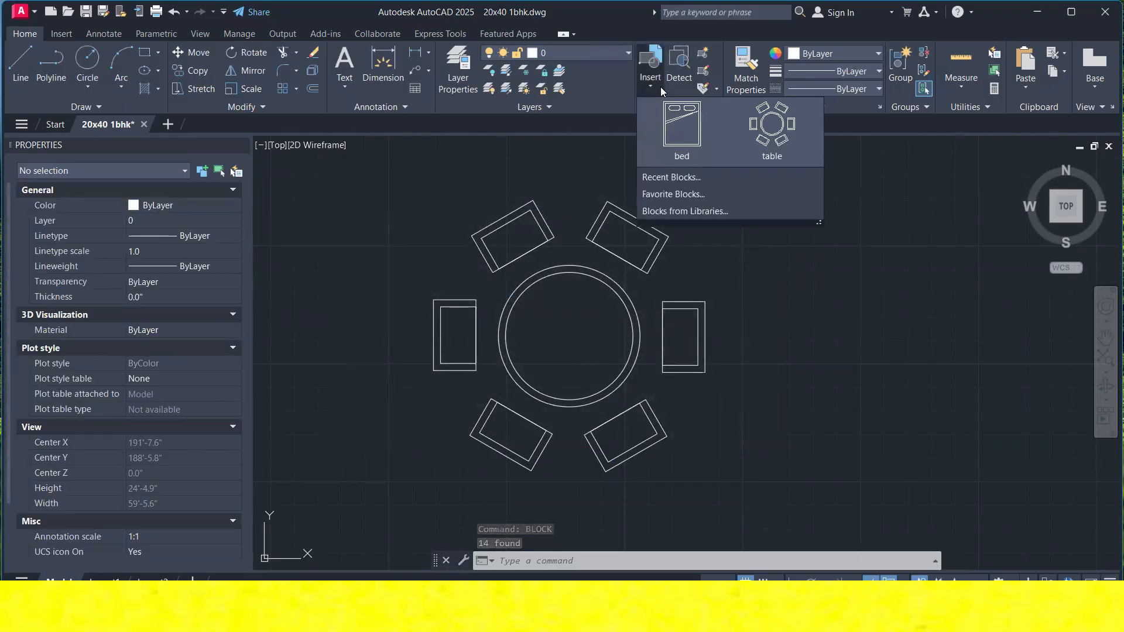
pyautogui.click(772, 128)
pyautogui.scroll(-4, 703, 257)
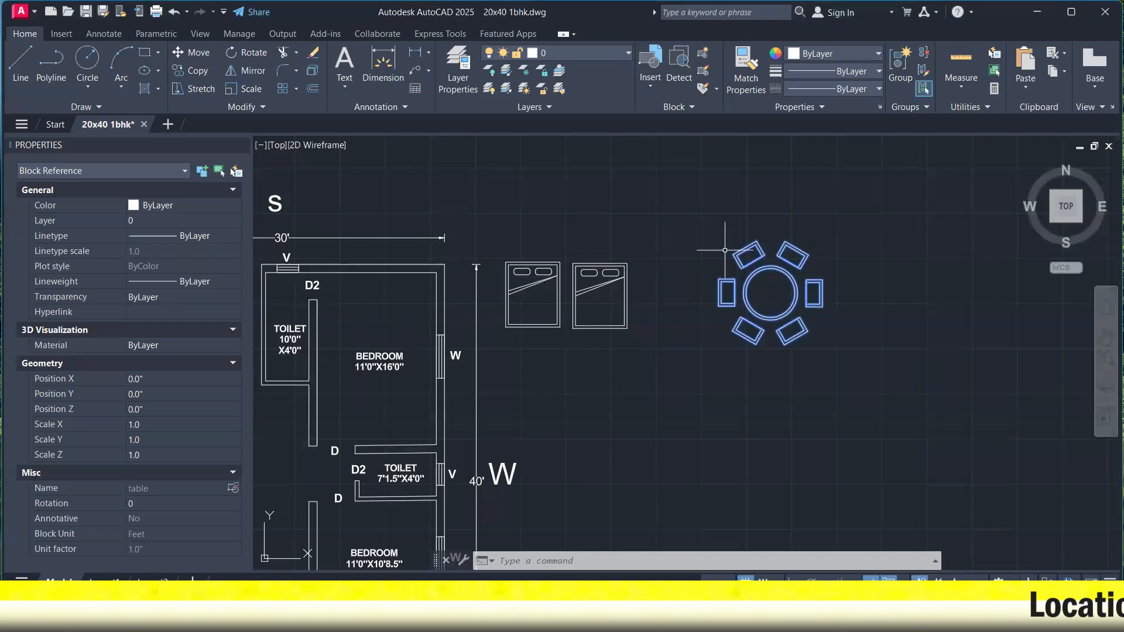
pyautogui.press('Escape')
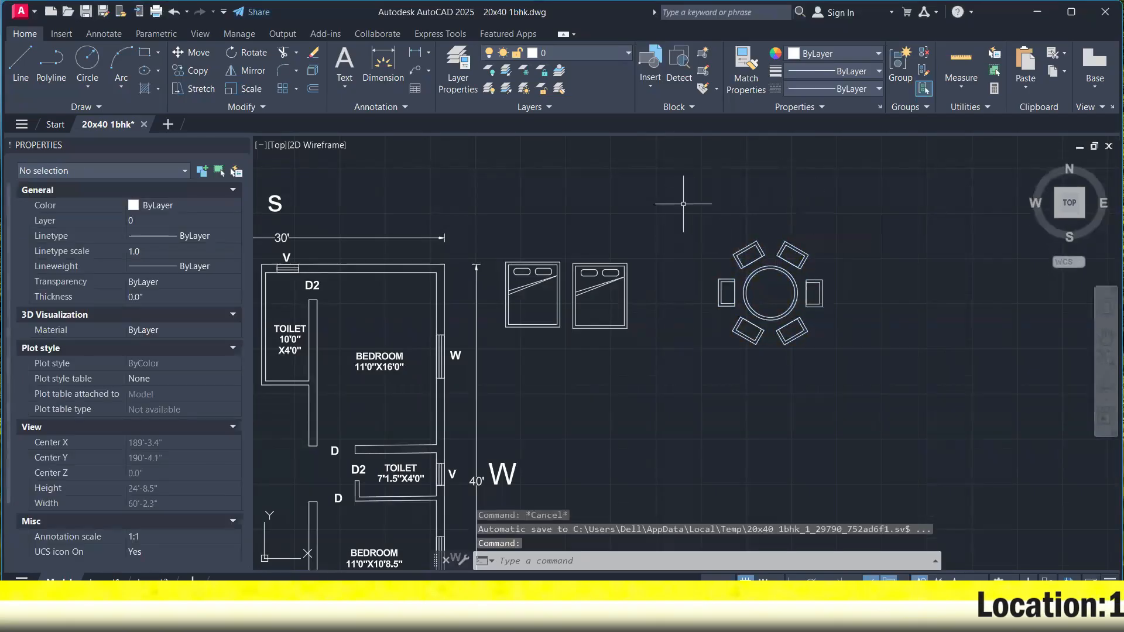
# Rotate the right-hand bed block 90 degrees clockwise about its upper-right corner.
pyautogui.moveTo(664, 231); pyautogui.dragTo(739, 184, button='middle')
pyautogui.scroll(2, 832, 187)
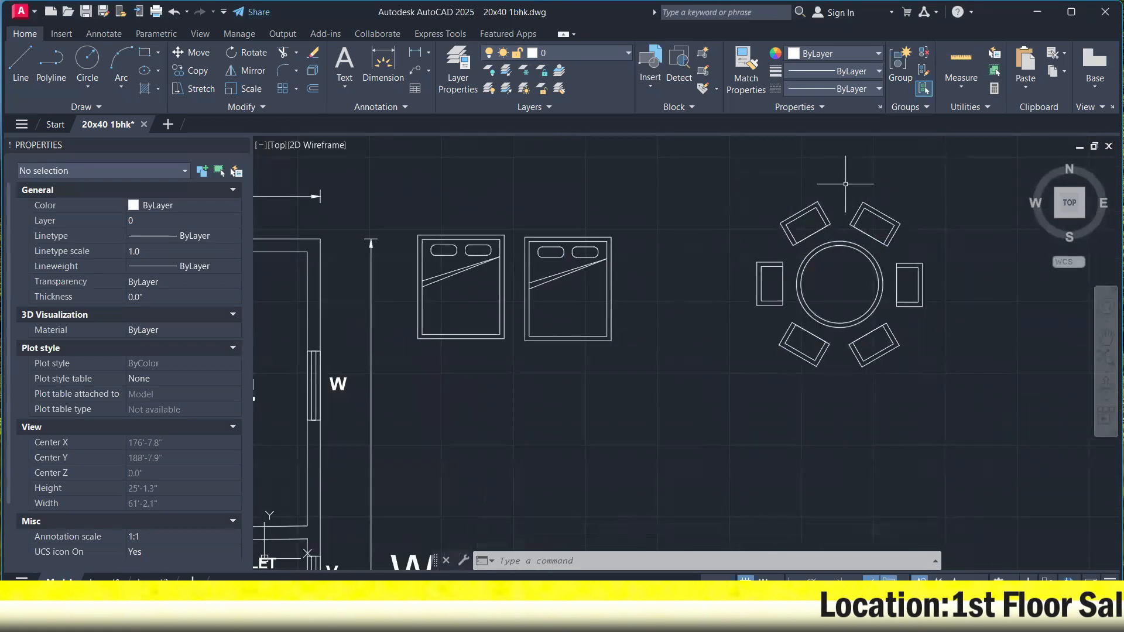
pyautogui.scroll(-4, 785, 229)
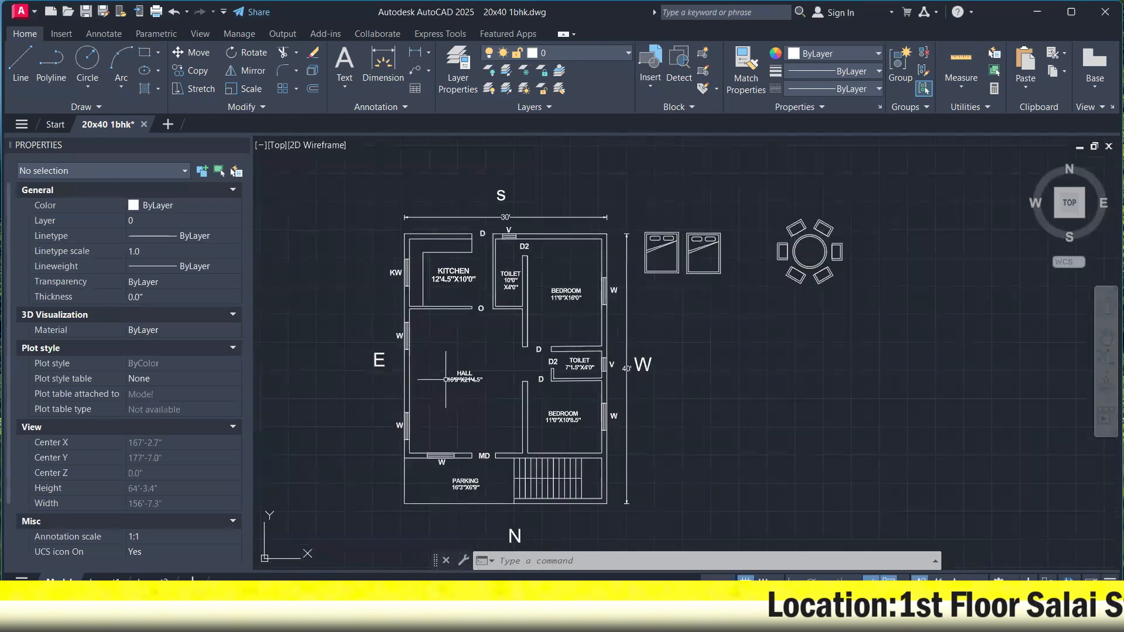
pyautogui.scroll(4, 740, 217)
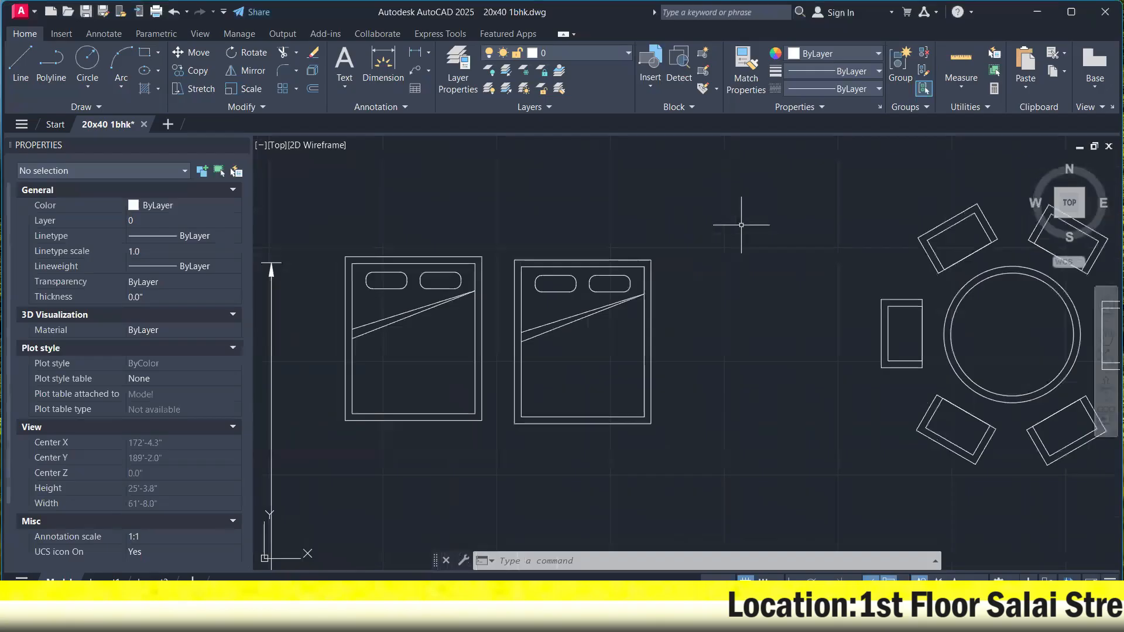
pyautogui.click(514, 225)
pyautogui.click(701, 462)
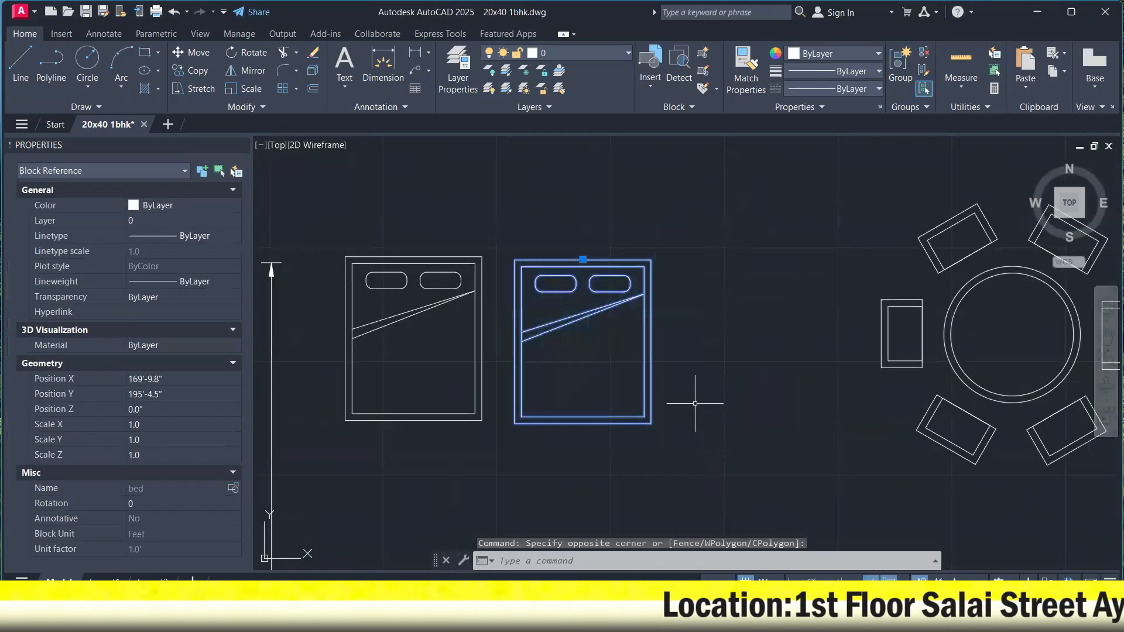
pyautogui.write('Ro')
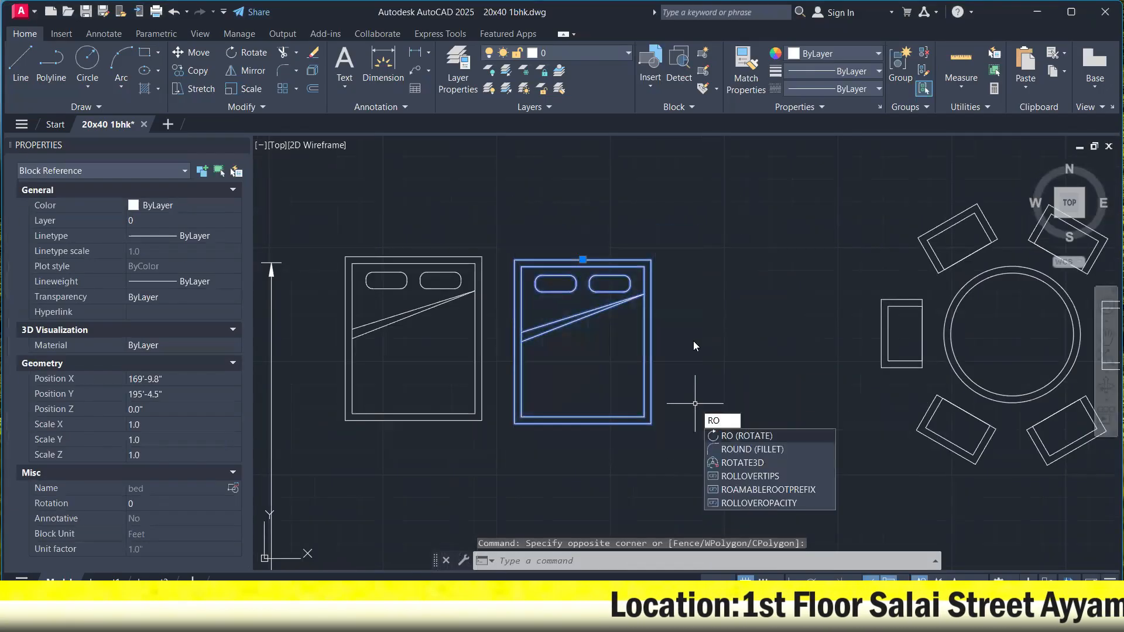
pyautogui.press('Return')
pyautogui.scroll(-3, 665, 263)
pyautogui.scroll(-5, 574, 277)
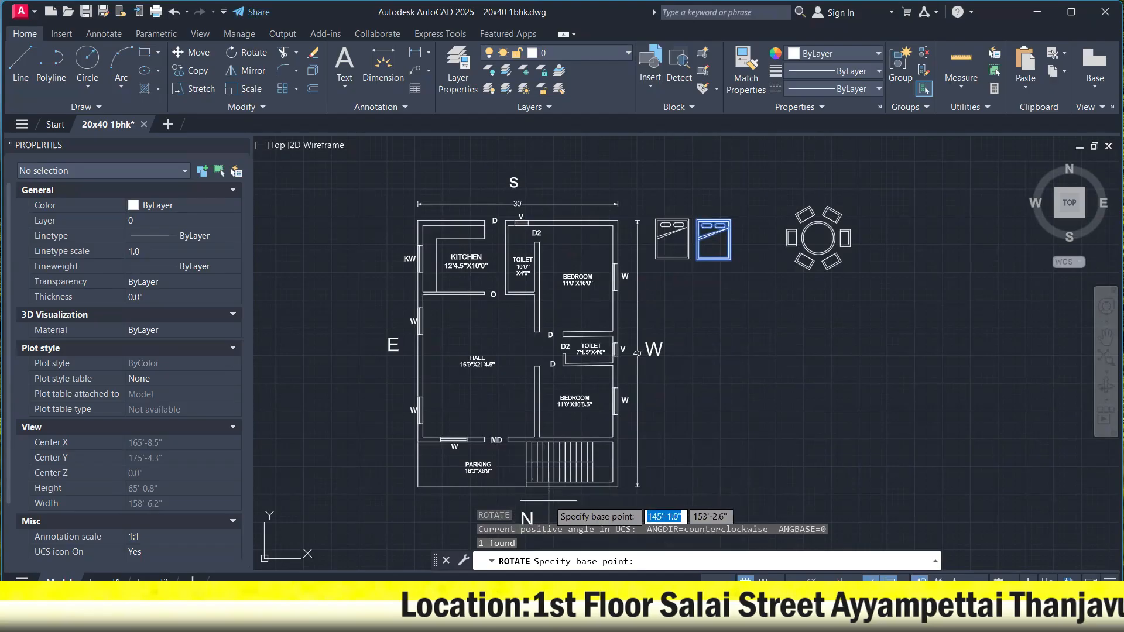
pyautogui.moveTo(543, 436); pyautogui.dragTo(550, 397, button='middle')
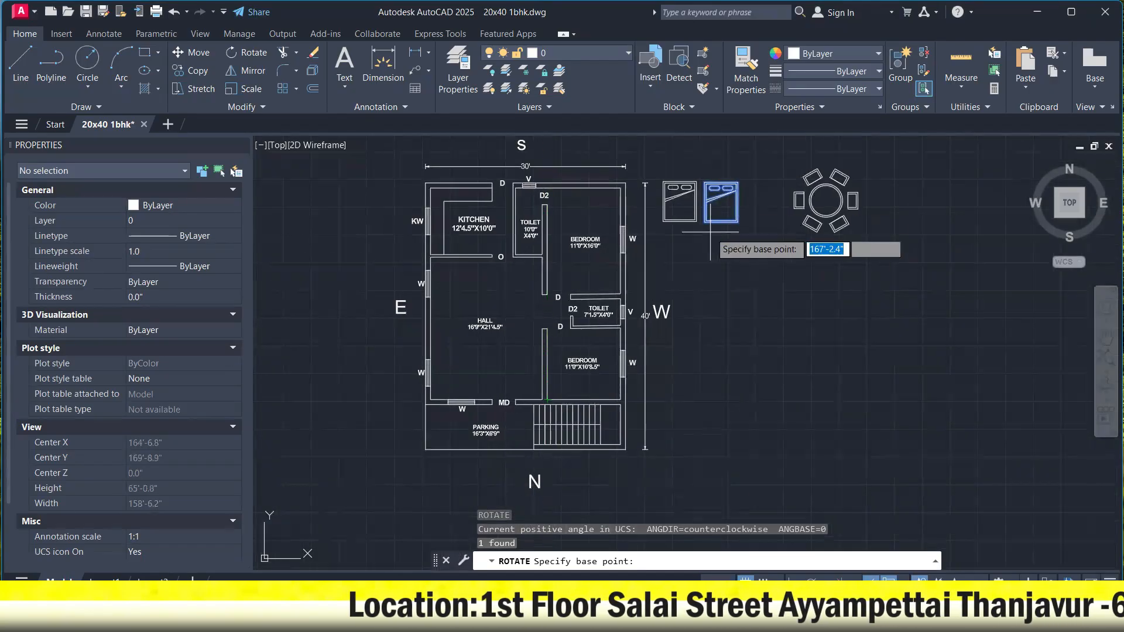
pyautogui.scroll(4, 719, 246)
pyautogui.click(749, 180)
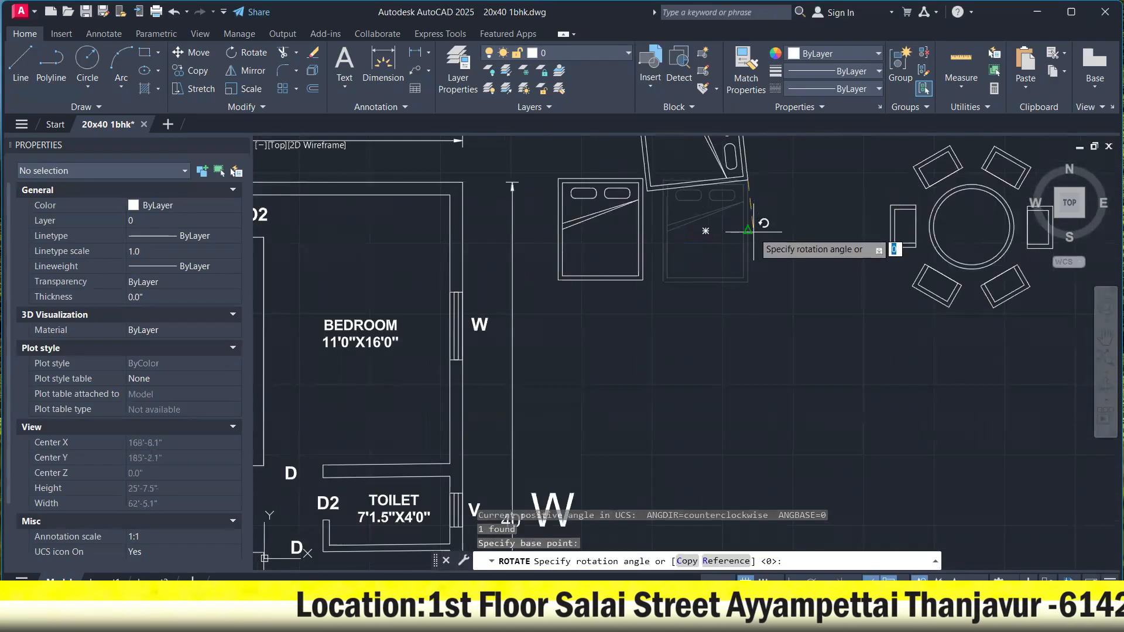
pyautogui.click(790, 439)
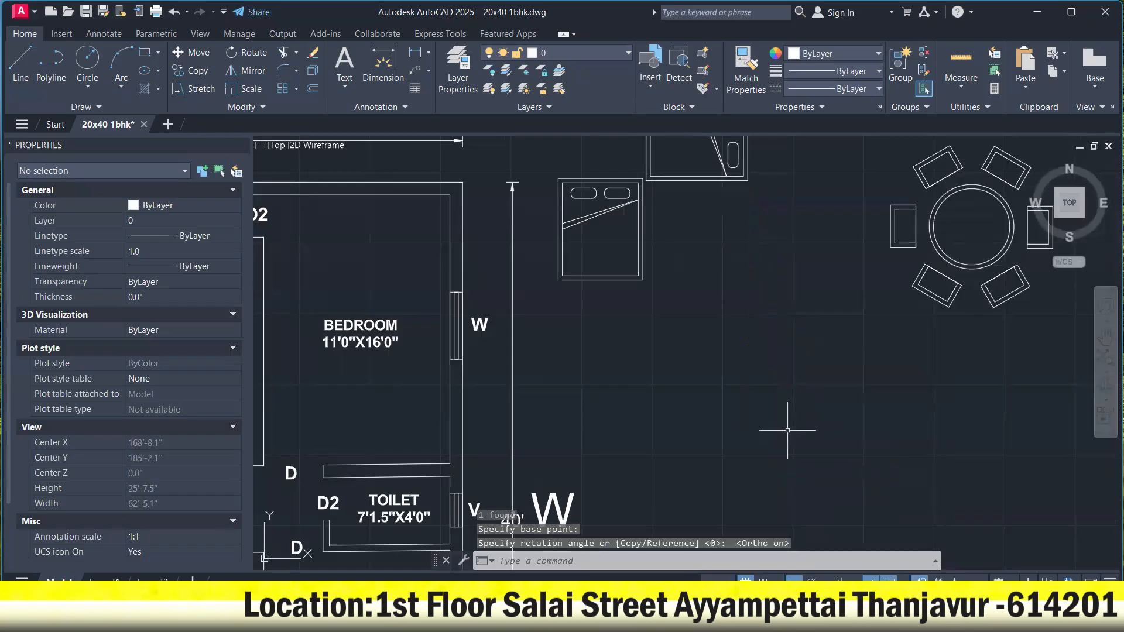
# Move the rotated bed by its headboard midpoint into the upper bedroom, against the middle of the east-side window marked W.
pyautogui.scroll(-4, 773, 333)
pyautogui.click(787, 275)
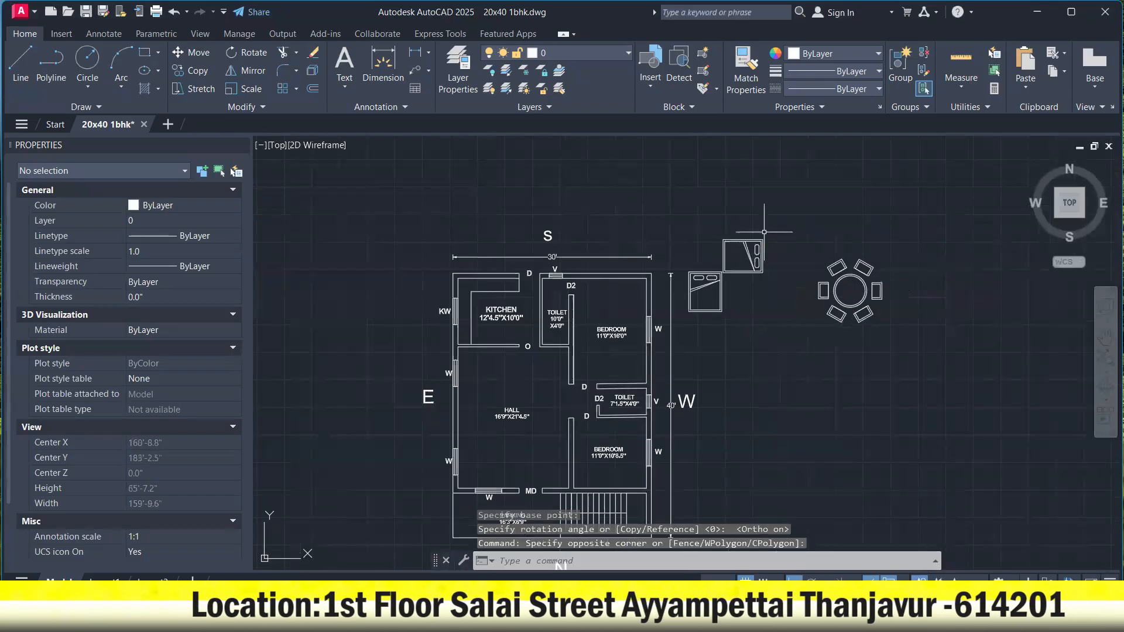
pyautogui.click(754, 245)
pyautogui.rightClick(754, 245)
pyautogui.click(793, 347)
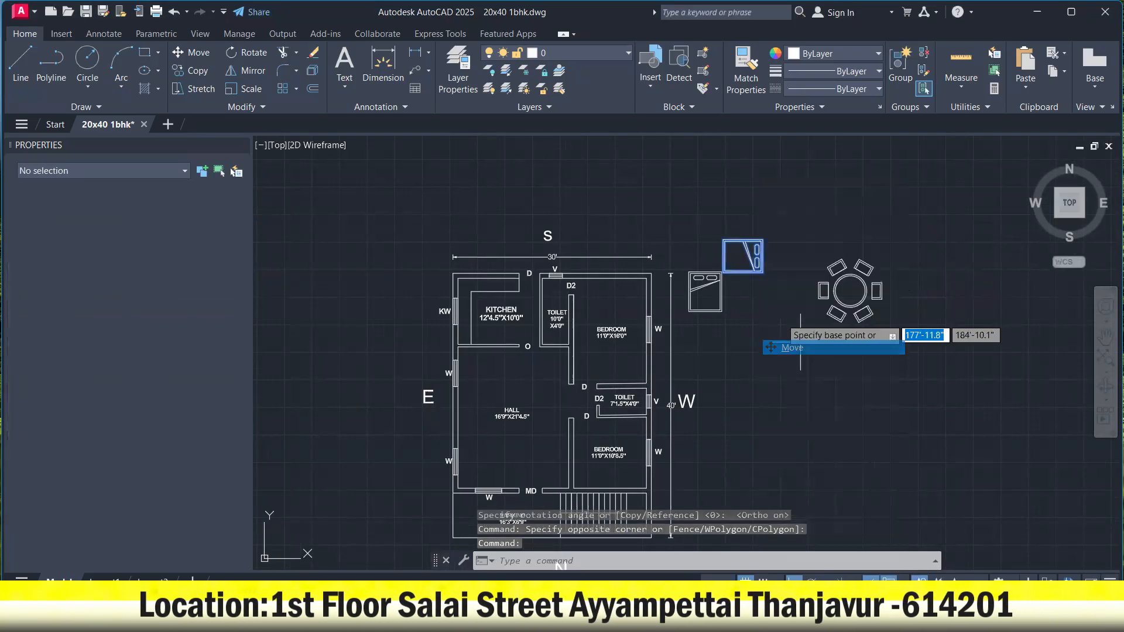
pyautogui.scroll(2, 770, 256)
pyautogui.click(755, 240)
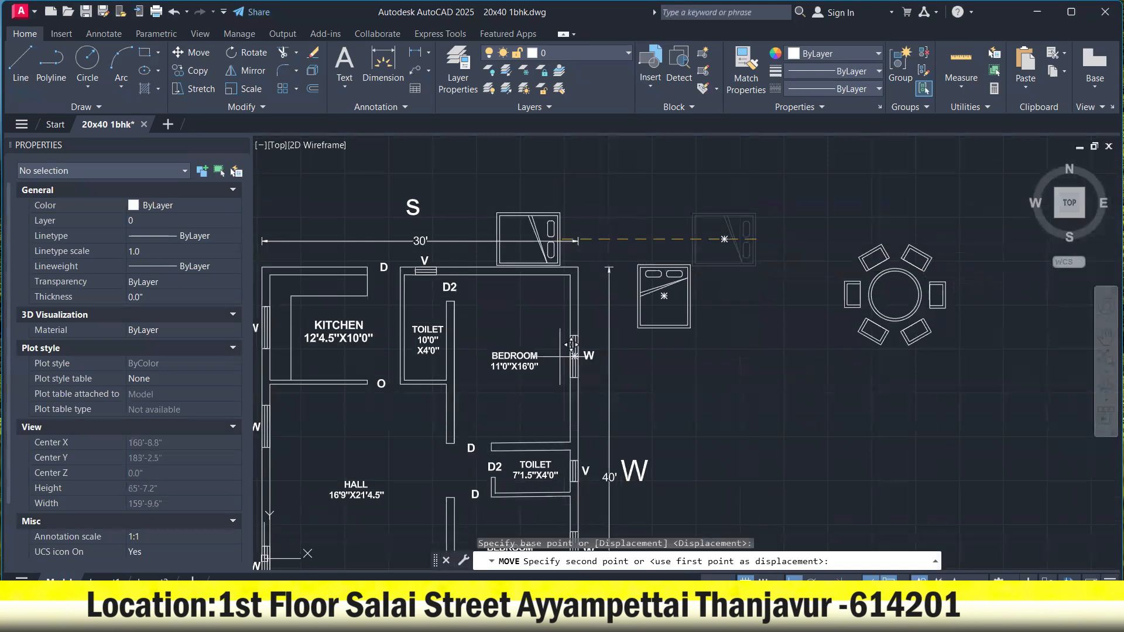
pyautogui.scroll(2, 556, 355)
pyautogui.click(586, 356)
# Move the BEDROOM 11'0"X16'0" label straight up so it sits clear above the bed.
pyautogui.scroll(3, 543, 345)
pyautogui.click(503, 357)
pyautogui.rightClick(524, 360)
pyautogui.click(554, 347)
pyautogui.click(551, 343)
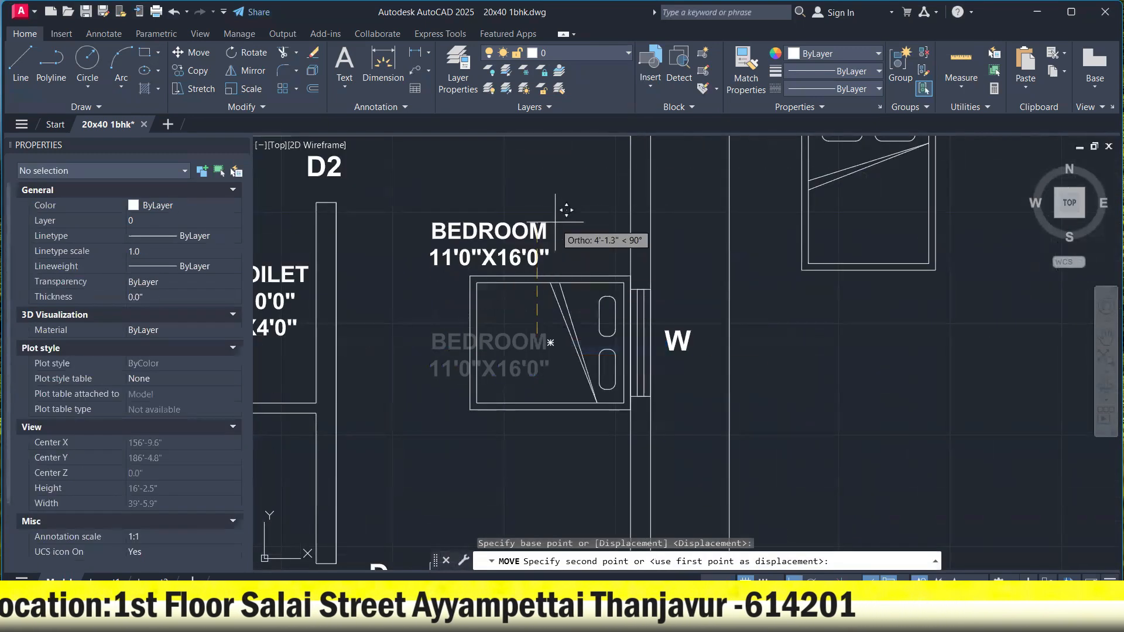
pyautogui.click(569, 186)
pyautogui.scroll(-4, 569, 186)
pyautogui.click(672, 173)
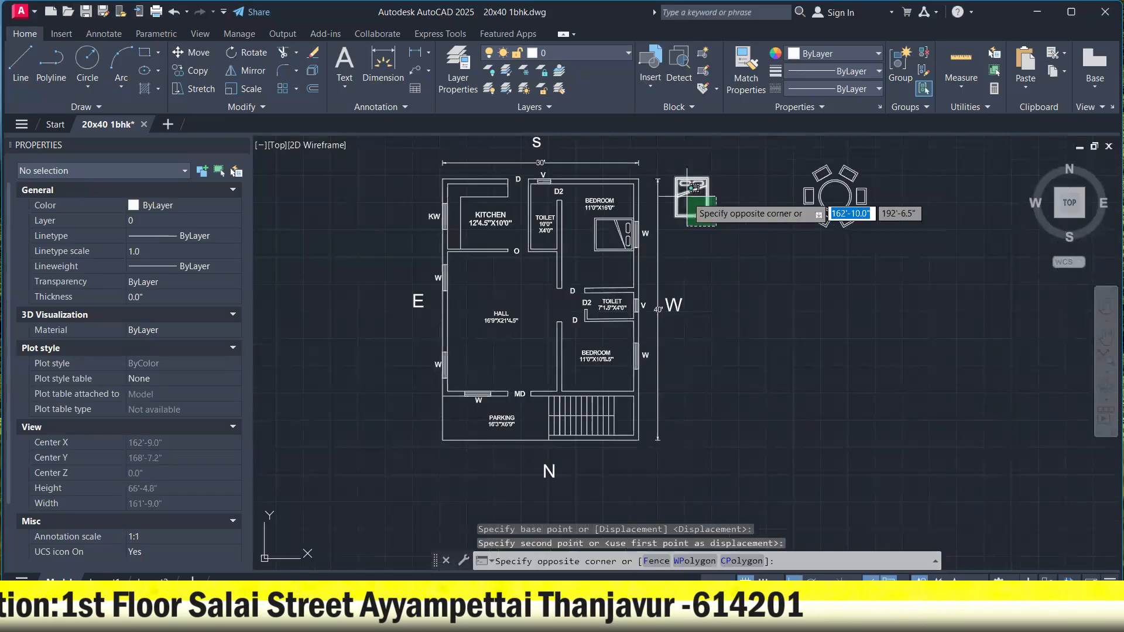
pyautogui.click(877, 226)
pyautogui.scroll(2, 597, 278)
pyautogui.press('Escape')
# Copy the upper bedroom's bed straight down into the lower bedroom, aligned with the middle of its window, and end the Copy command.
pyautogui.click(817, 249)
pyautogui.click(605, 230)
pyautogui.rightClick(604, 229)
pyautogui.click(650, 362)
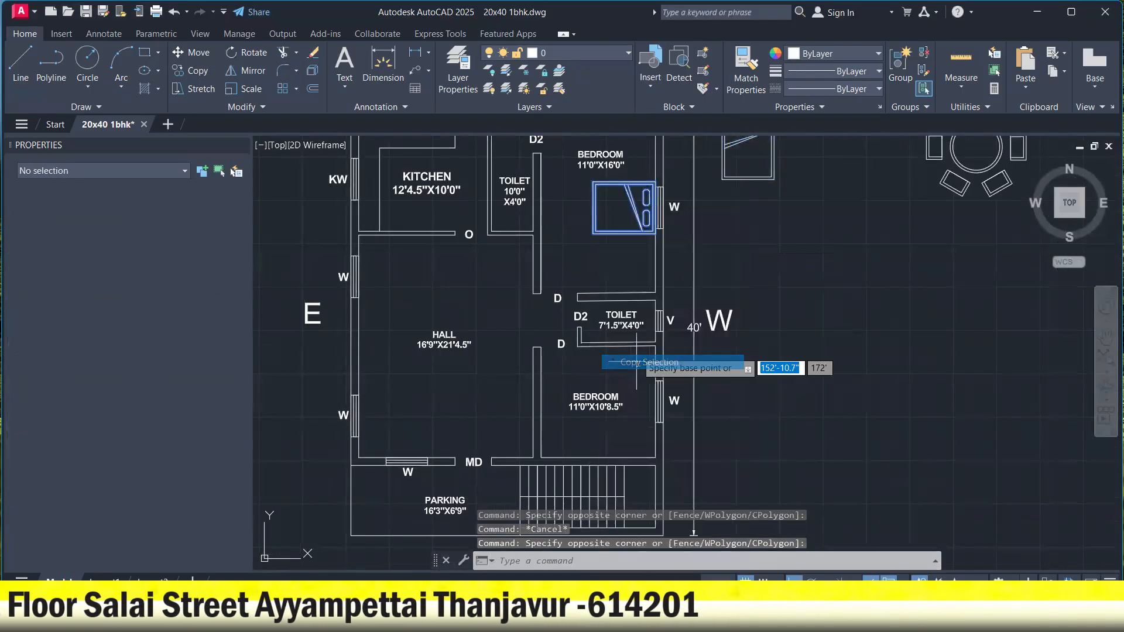
pyautogui.scroll(4, 667, 211)
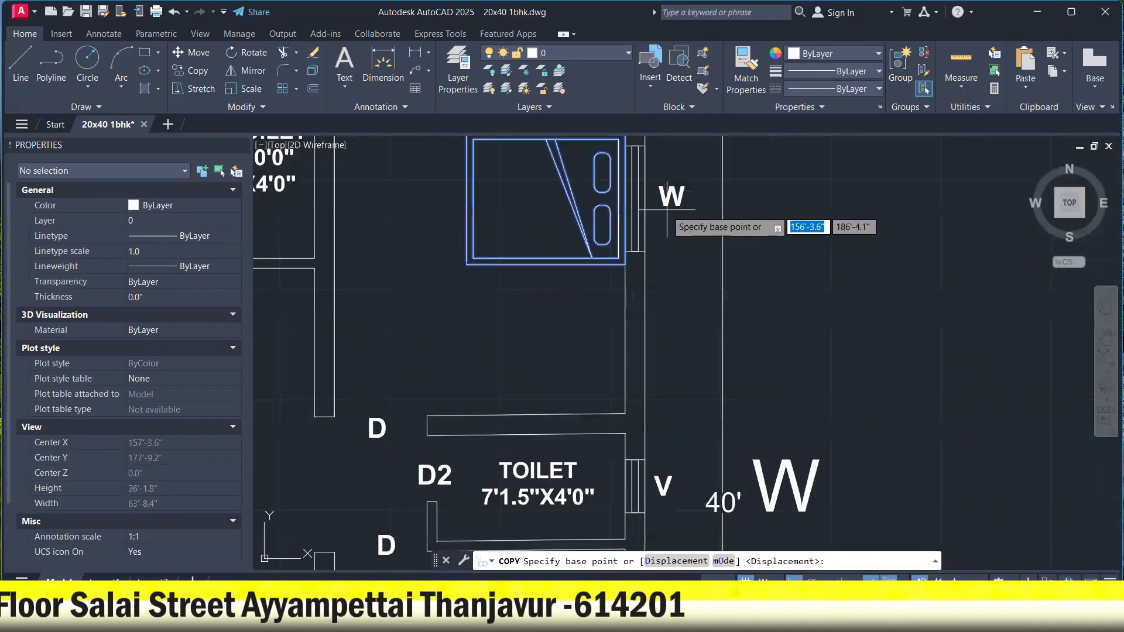
pyautogui.click(626, 198)
pyautogui.scroll(-2, 632, 194)
pyautogui.moveTo(626, 419); pyautogui.dragTo(654, 314, button='middle')
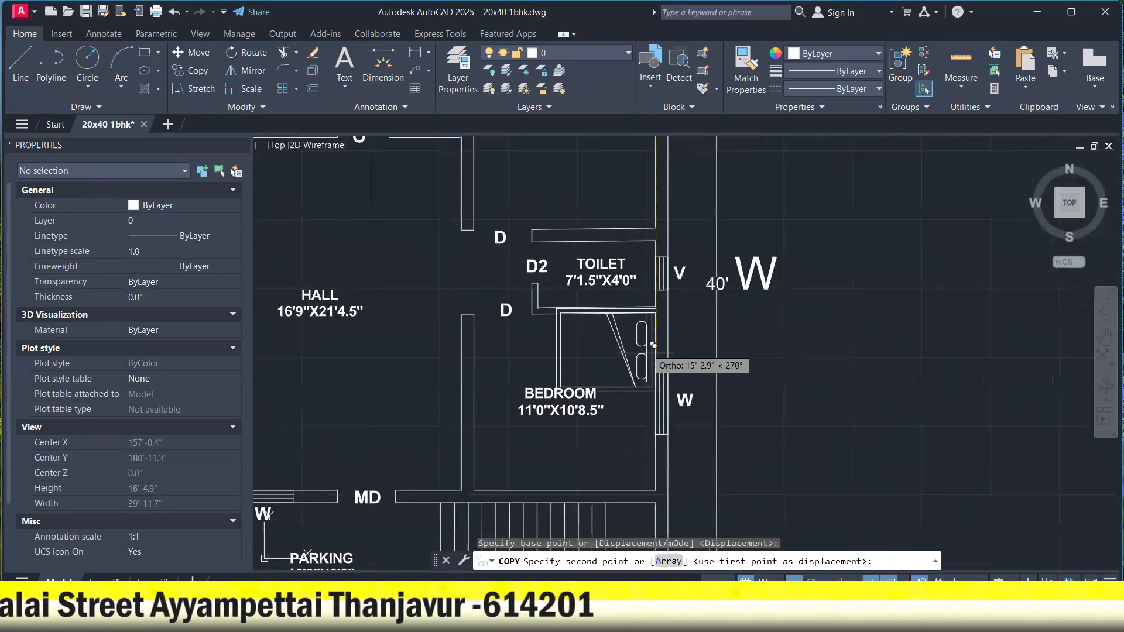
pyautogui.click(662, 401)
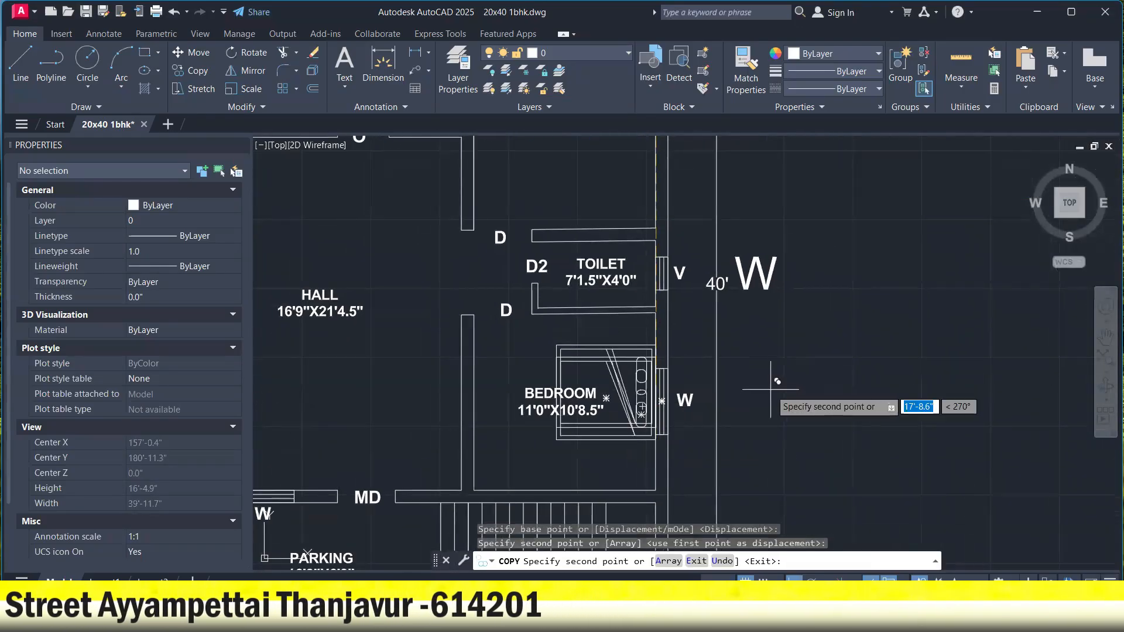
pyautogui.press('Escape')
# Move the BEDROOM 11'0"X10'8.5" label straight down so it sits clear below the lower bedroom's bed.
pyautogui.scroll(2, 601, 415)
pyautogui.click(545, 380)
pyautogui.rightClick(588, 380)
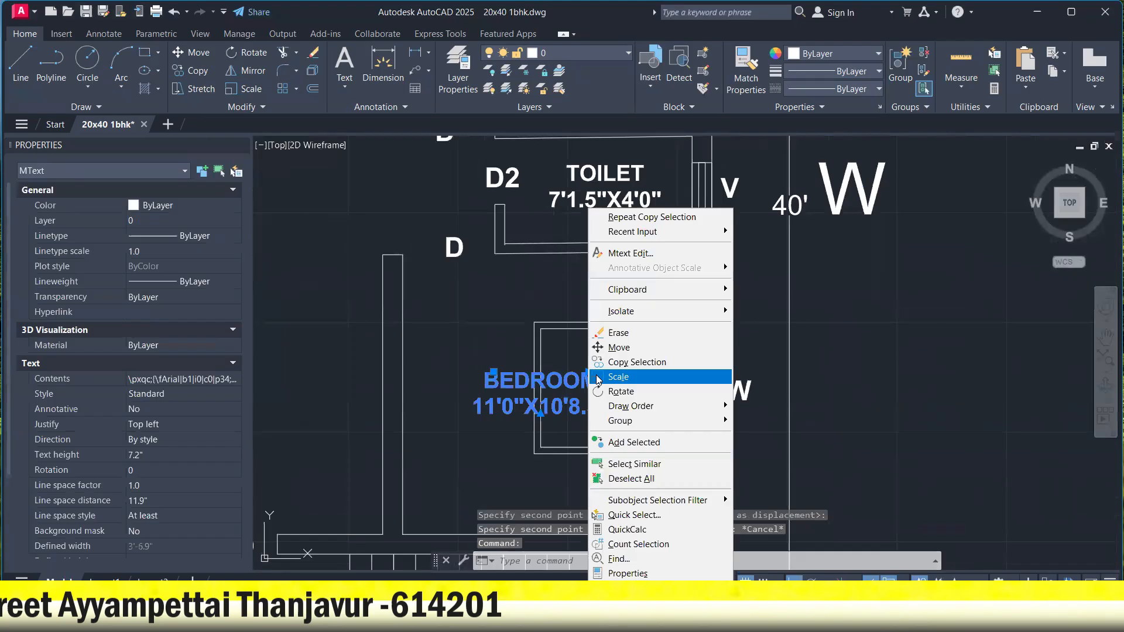
pyautogui.click(619, 348)
pyautogui.click(613, 387)
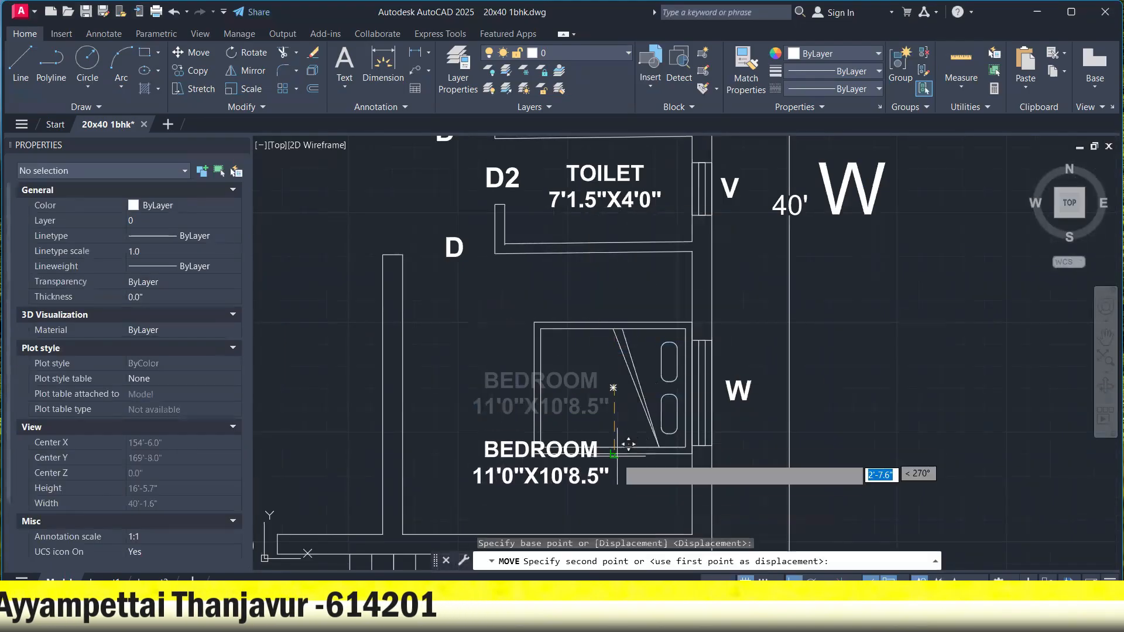
pyautogui.click(624, 478)
pyautogui.scroll(-2, 609, 368)
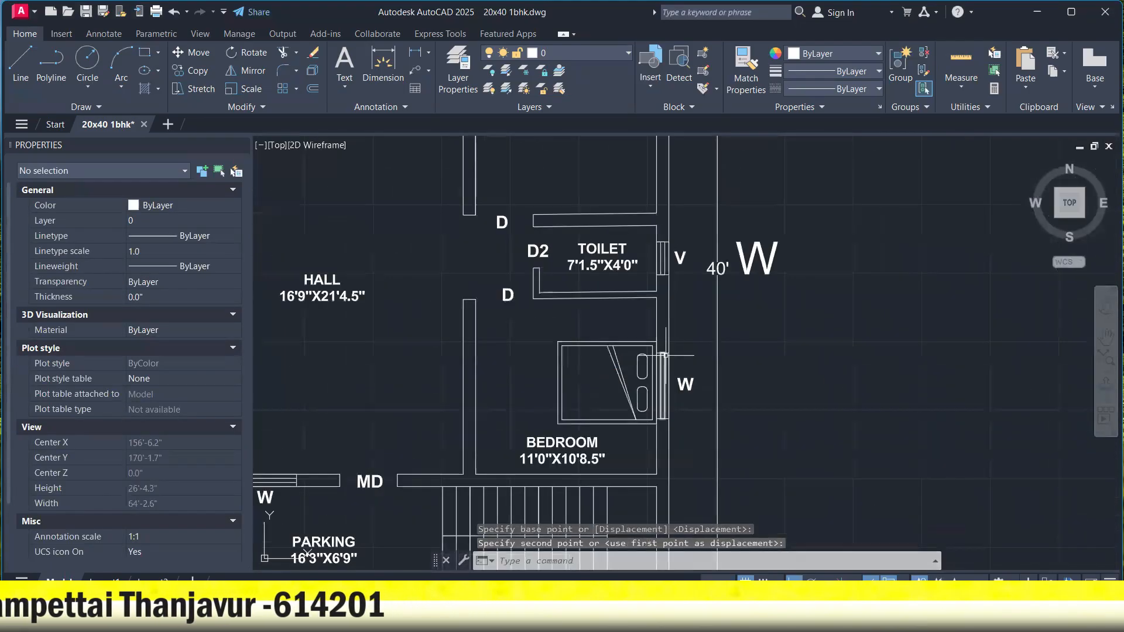
pyautogui.scroll(-5, 590, 292)
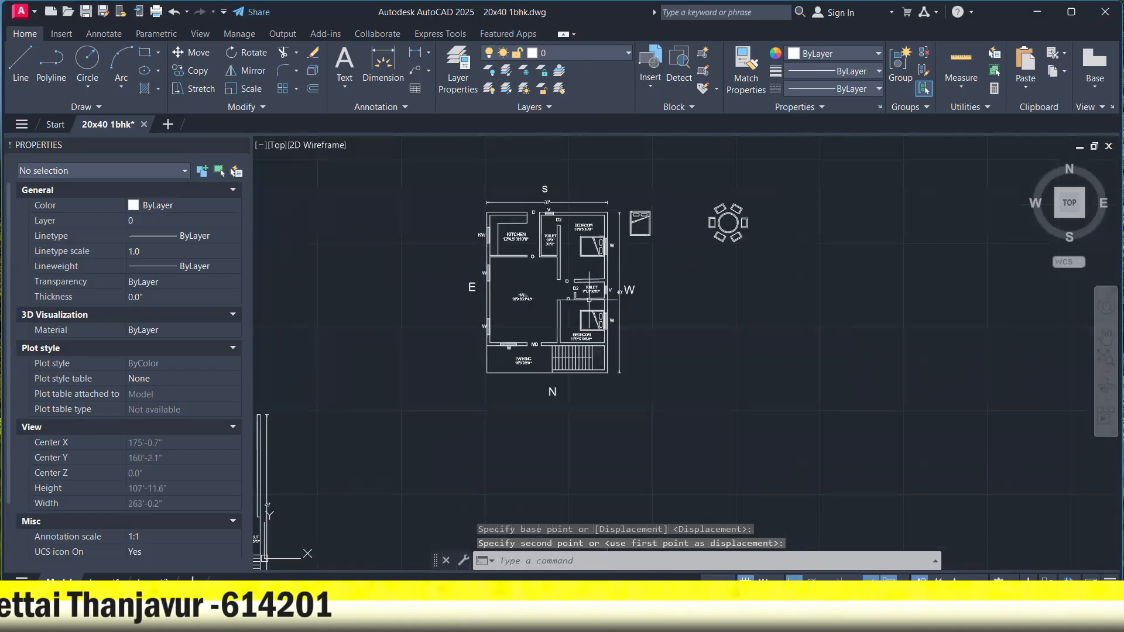
pyautogui.scroll(3, 627, 241)
pyautogui.moveTo(480, 217); pyautogui.dragTo(596, 220, button='middle')
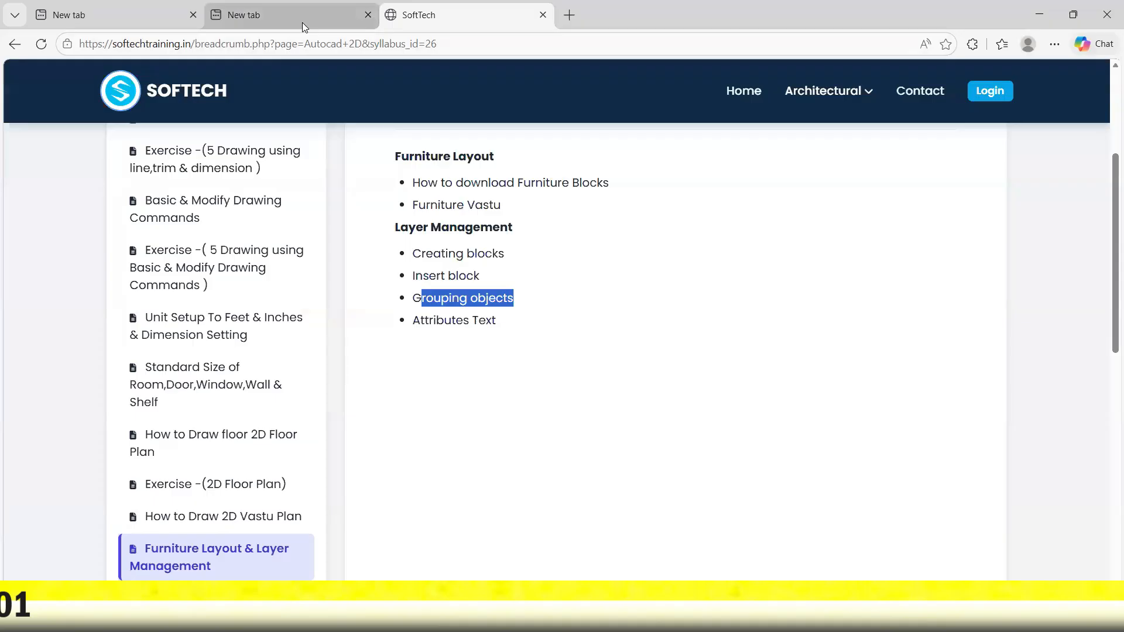
# Switch to the web browser and search for "cad block .net" in the empty second tab.
pyautogui.click(302, 22)
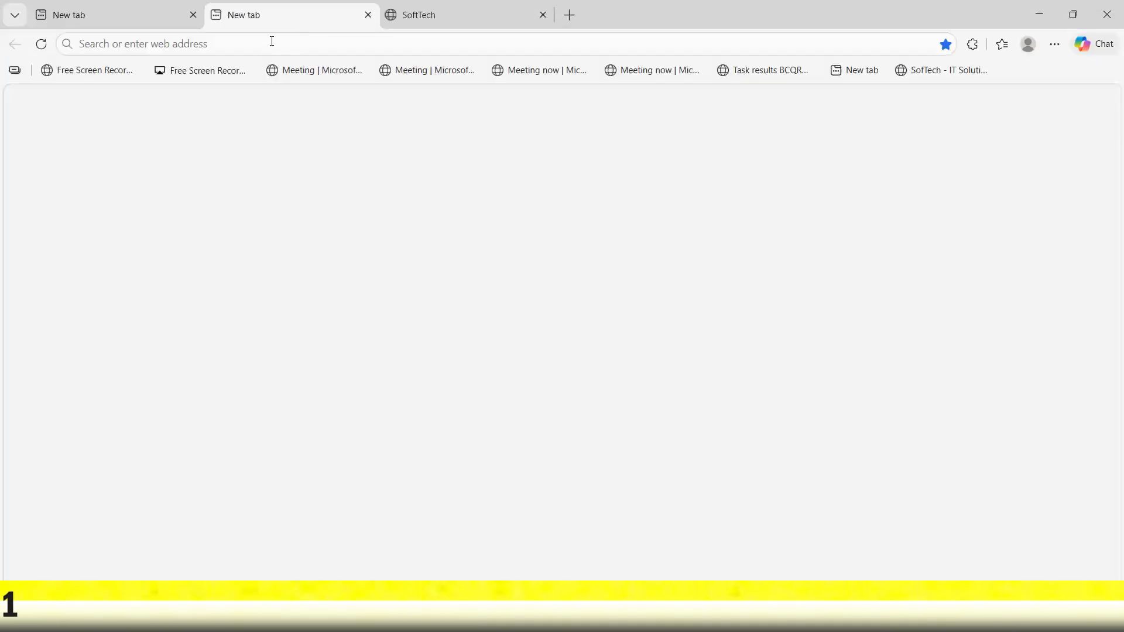
pyautogui.click(252, 45)
pyautogui.write('cad ')
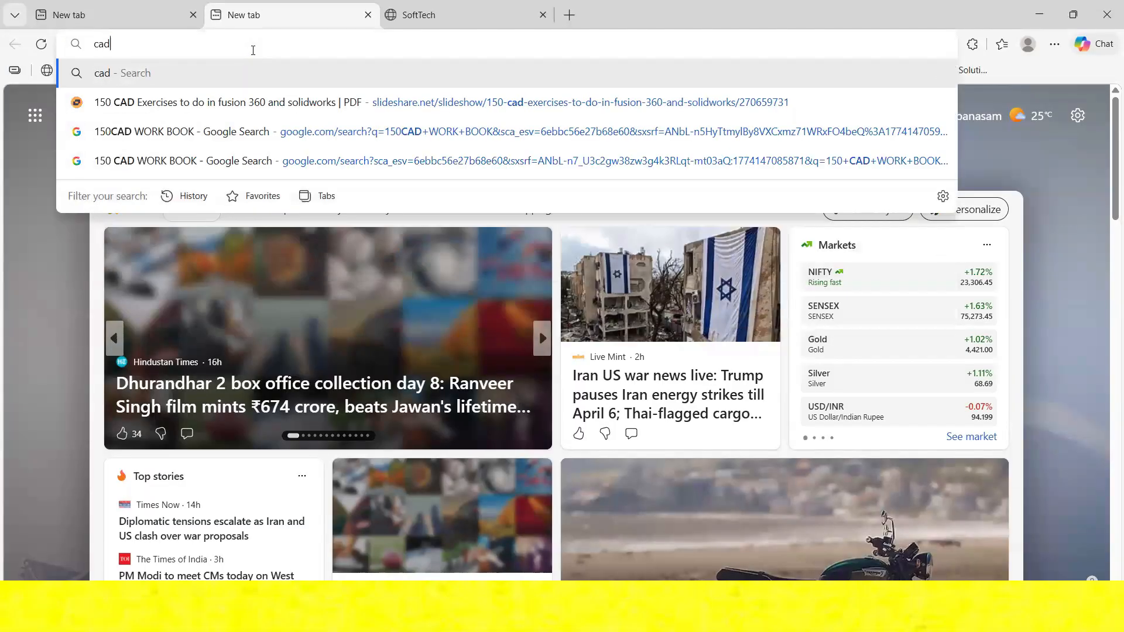
pyautogui.write('bloc')
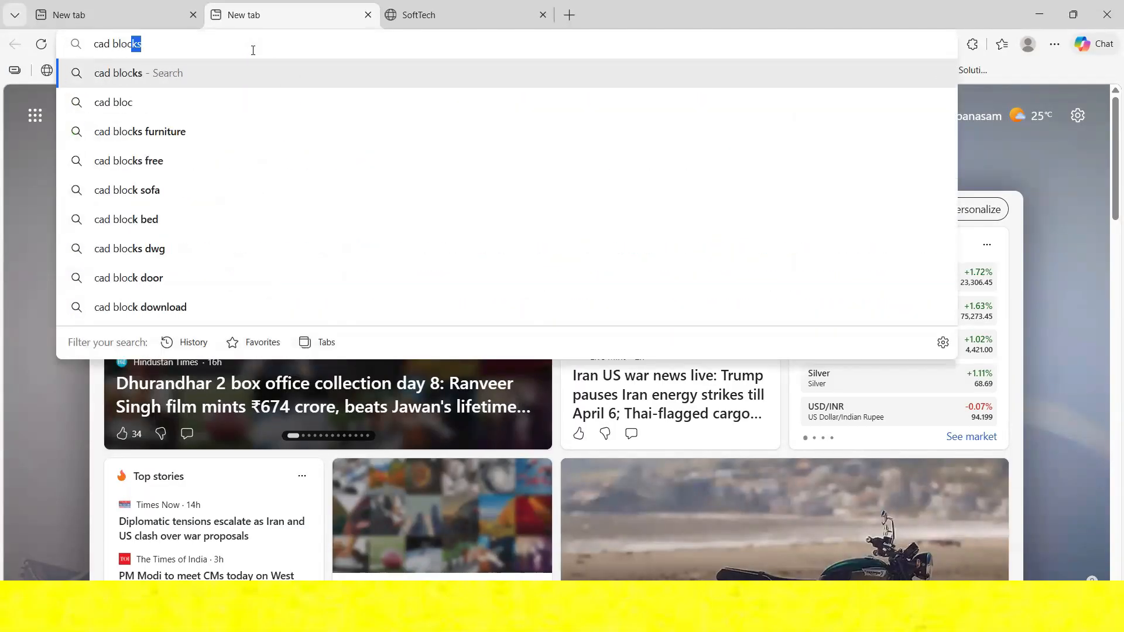
pyautogui.write('k .net')
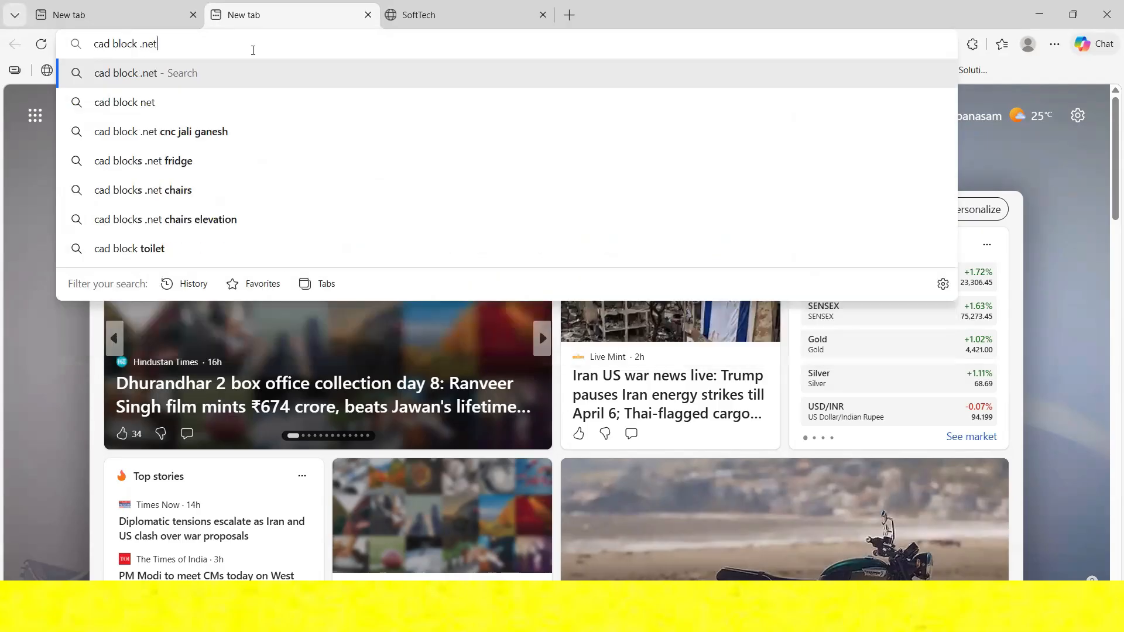
pyautogui.press('Return')
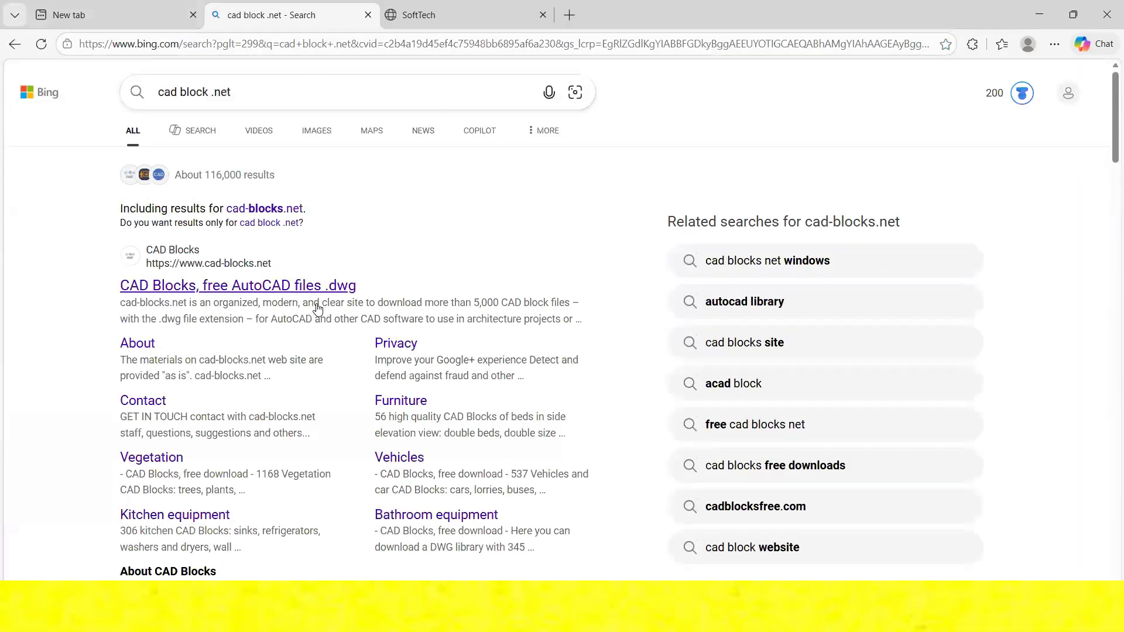
pyautogui.scroll(-4, 256, 279)
pyautogui.scroll(4, 272, 250)
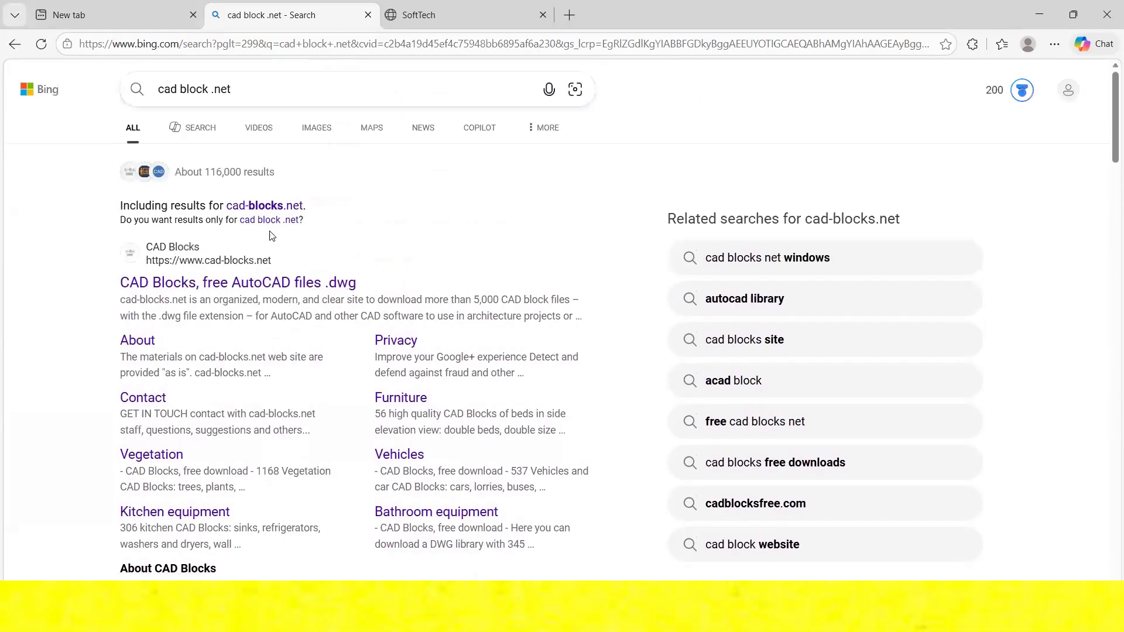
# Replace the Bing query with "google" and open the Google India result.
pyautogui.moveTo(234, 92); pyautogui.dragTo(120, 133)
pyautogui.write('google')
pyautogui.click(213, 141)
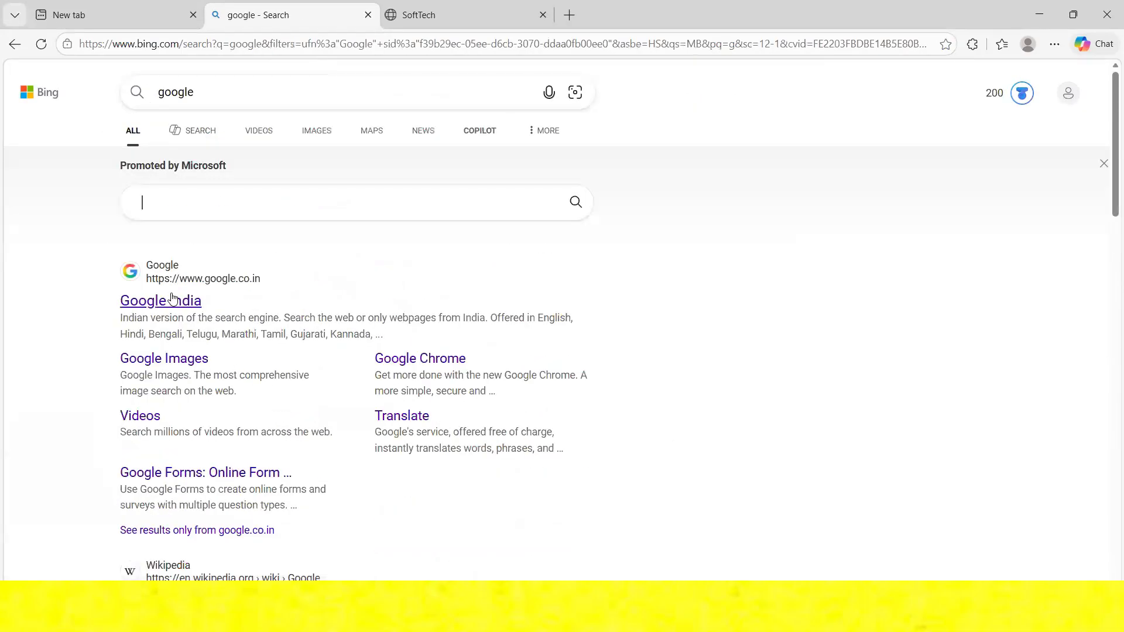
pyautogui.click(172, 301)
# Search Google for "cadblock.net" and open the CAD Blocks.Net website from the results.
pyautogui.write('c')
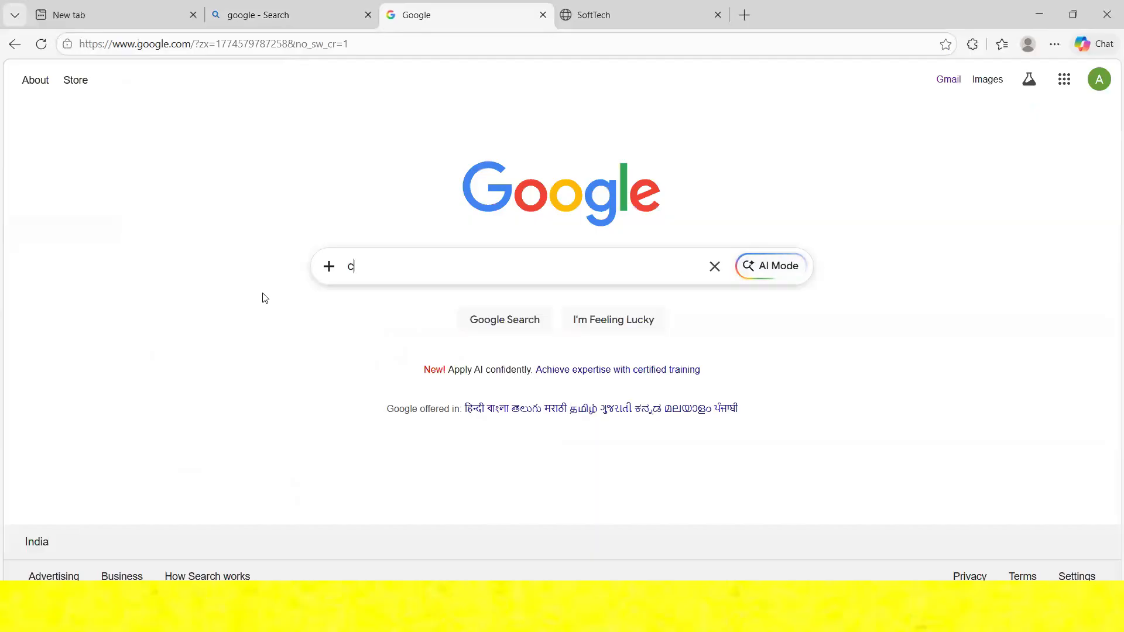
pyautogui.write('adbloc')
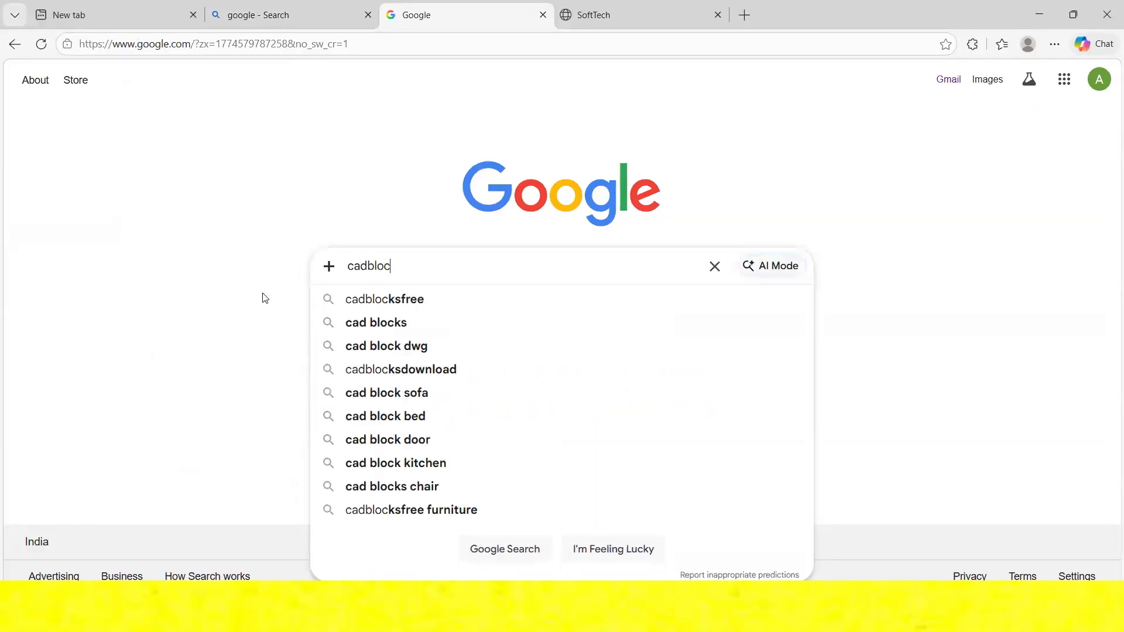
pyautogui.write('k.n')
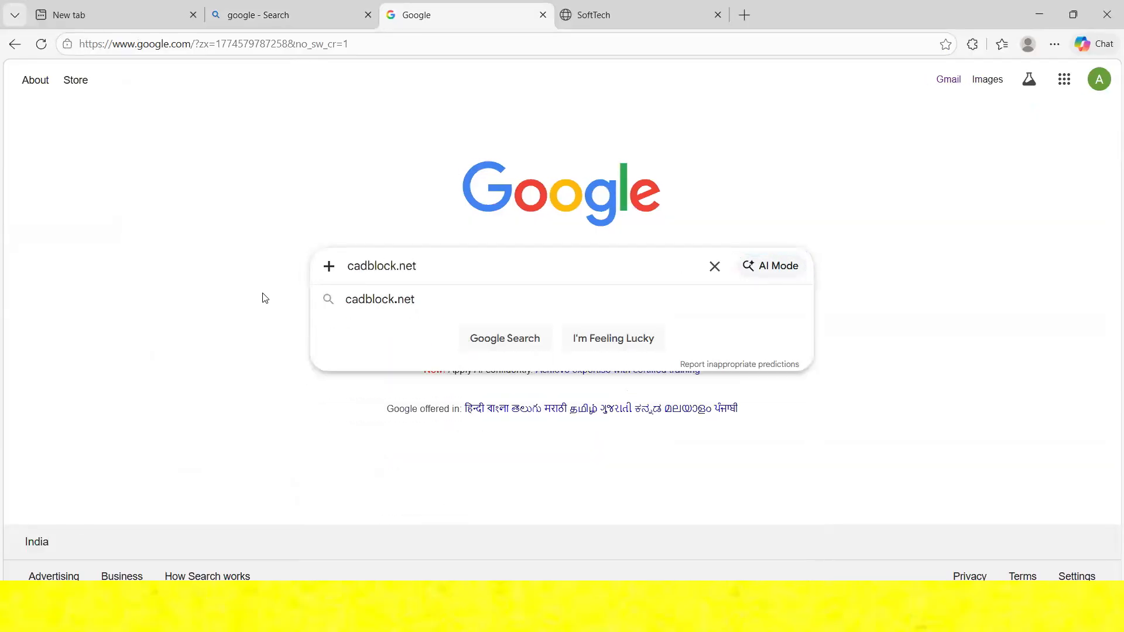
pyautogui.write('et')
pyautogui.press('Return')
pyautogui.scroll(-1, 253, 288)
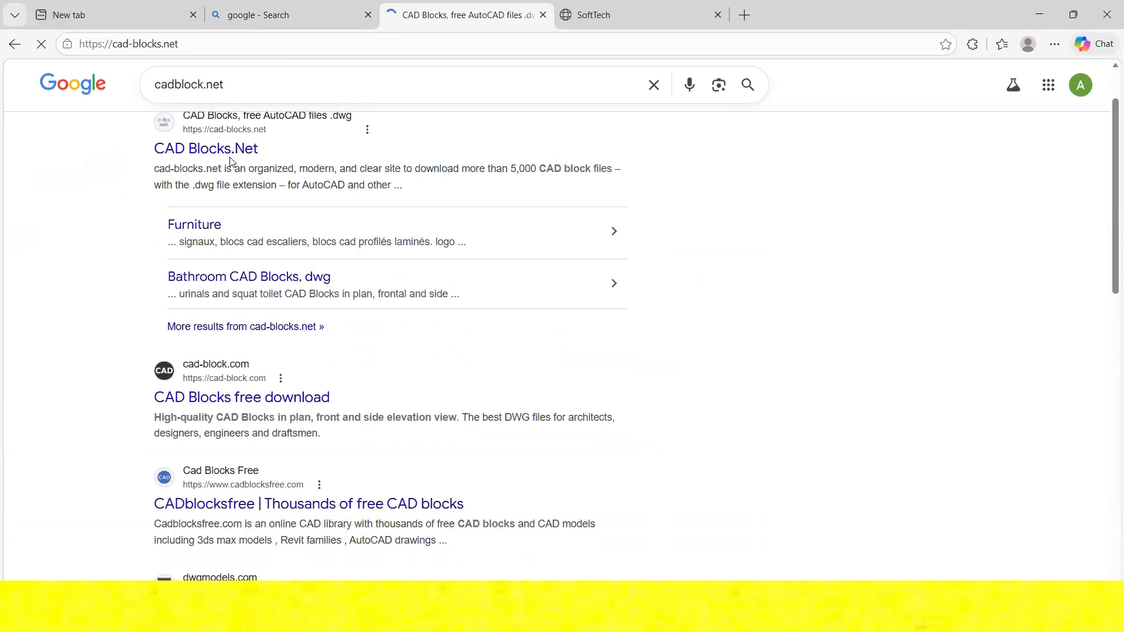
# Look through the block library categories on the site's home page and open Furnitures AutoCAD Files.
pyautogui.scroll(-3, 271, 244)
pyautogui.scroll(-1, 271, 243)
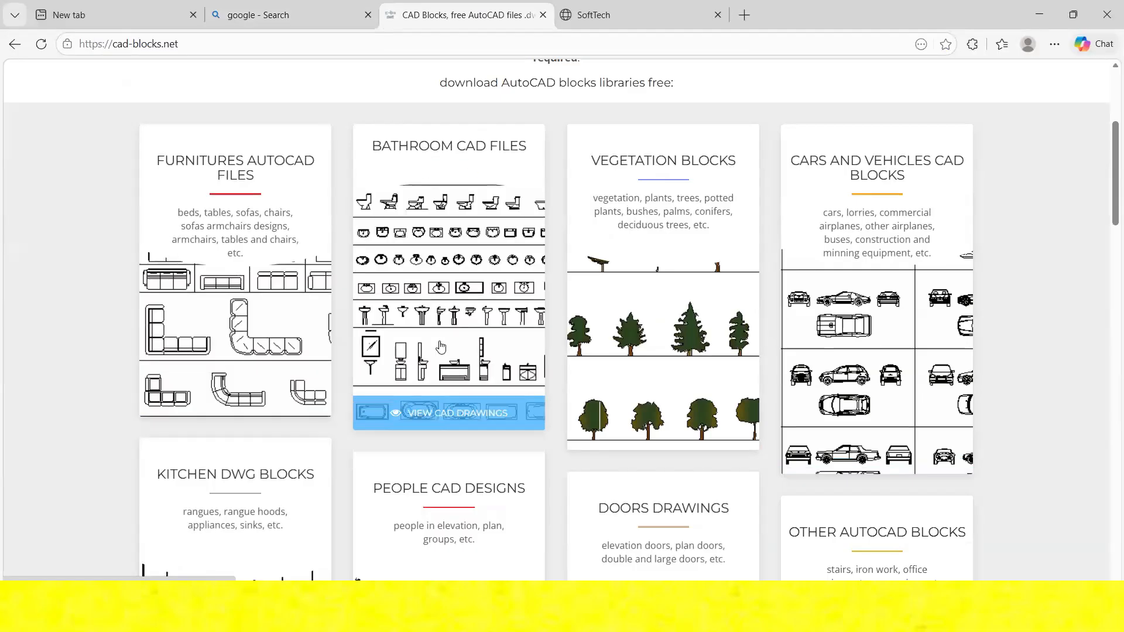
pyautogui.scroll(-2, 228, 298)
pyautogui.scroll(-2, 228, 298)
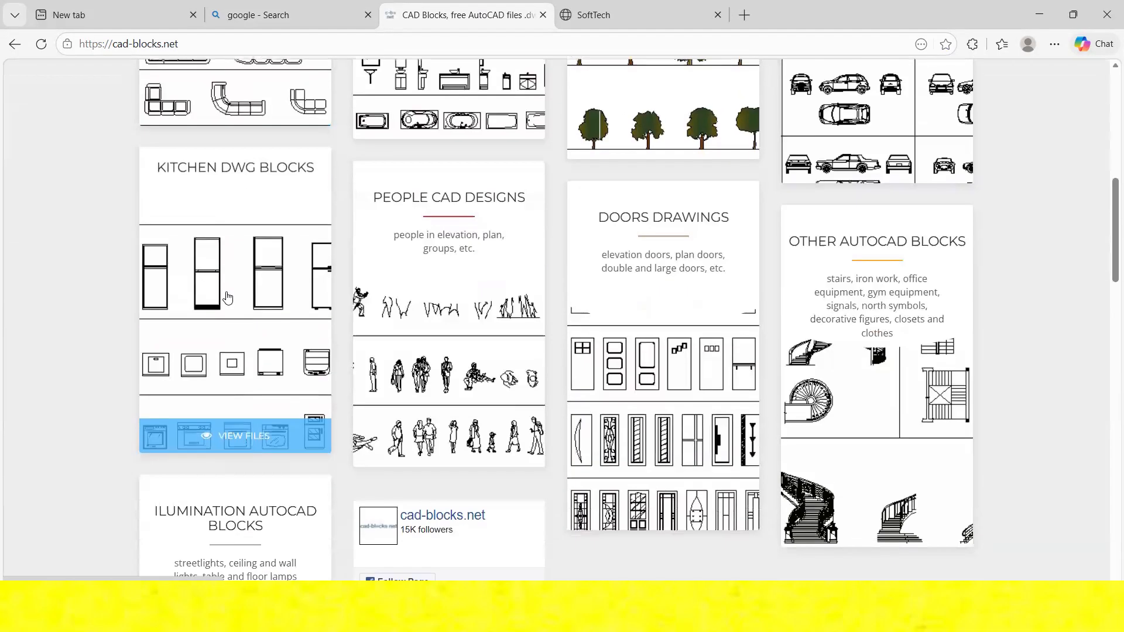
pyautogui.scroll(4, 231, 275)
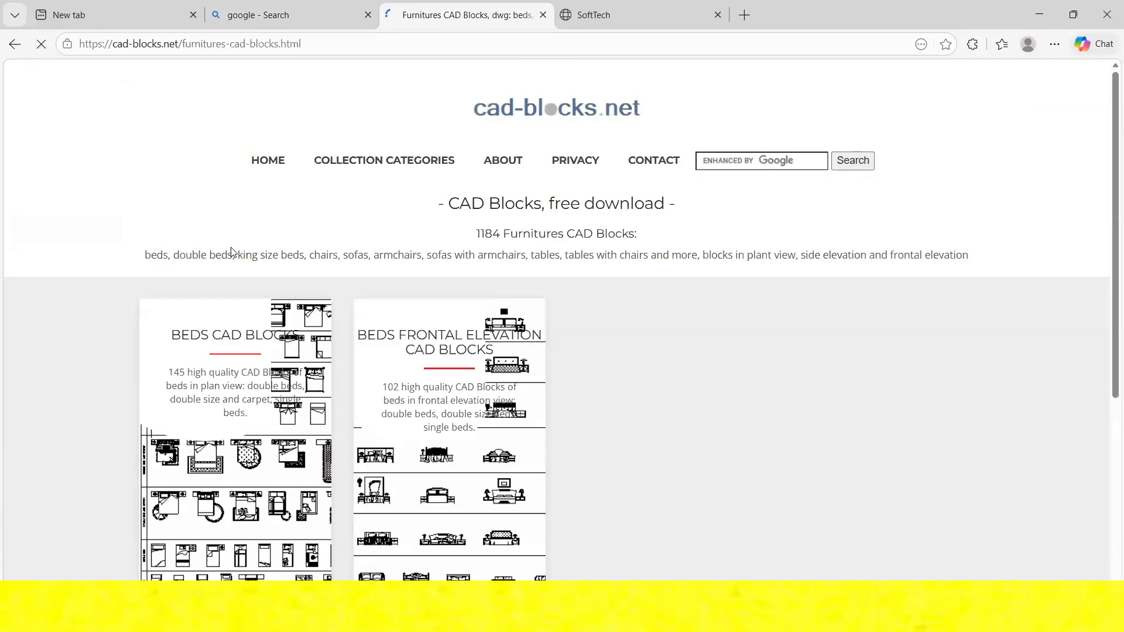
# Open the Sofas Plan CAD Blocks collection and download its CAD blocks.
pyautogui.scroll(-3, 287, 269)
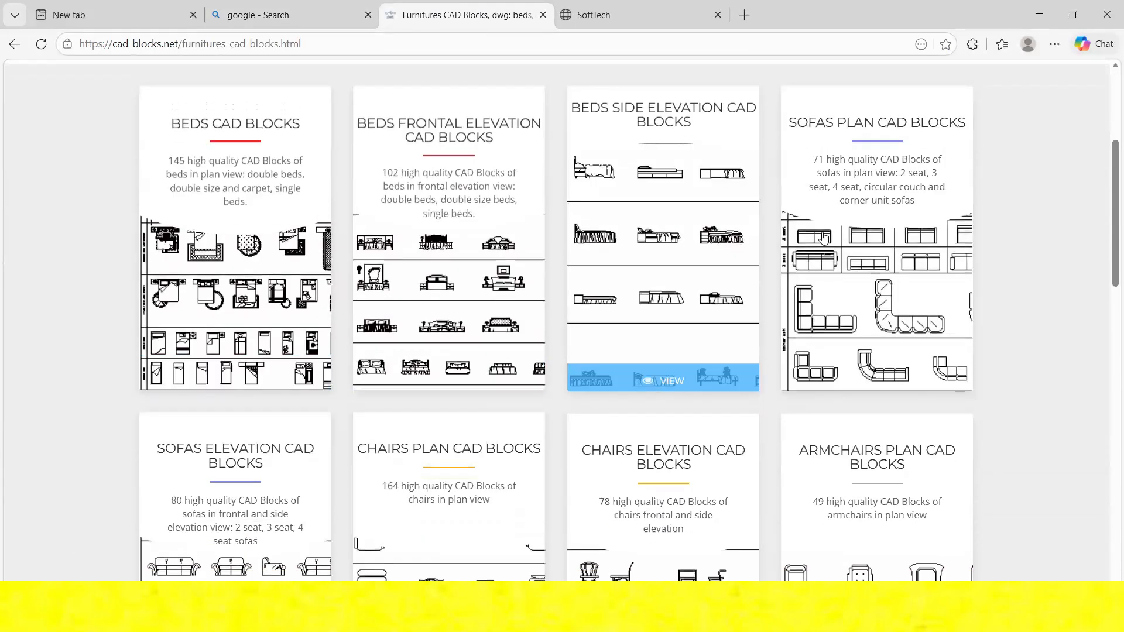
pyautogui.scroll(-1, 858, 351)
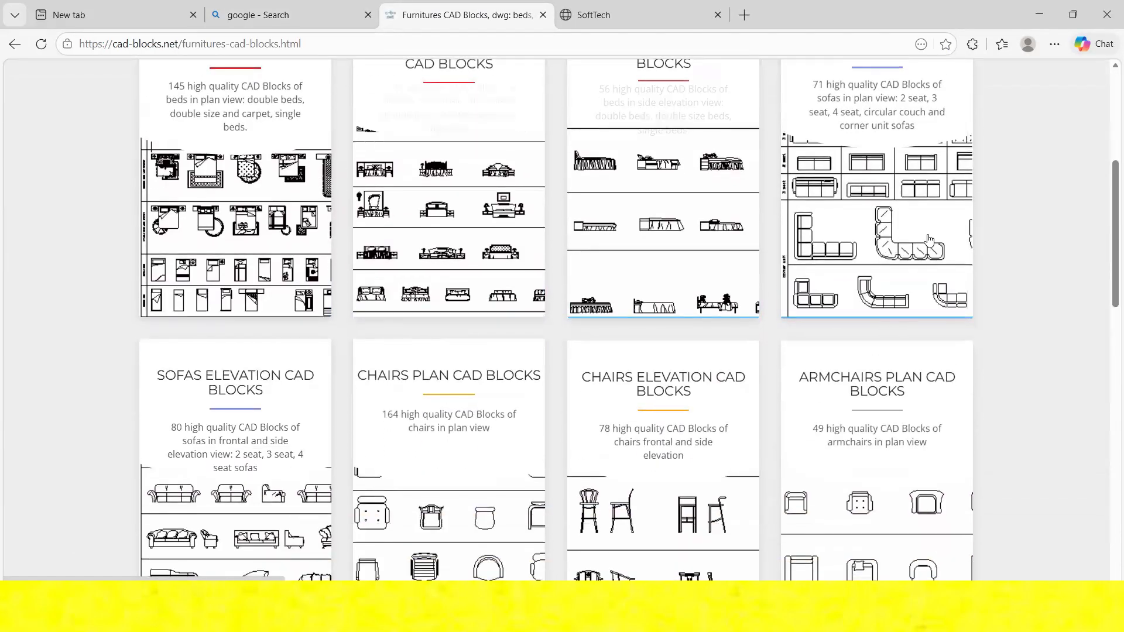
pyautogui.click(895, 195)
pyautogui.scroll(-3, 647, 239)
pyautogui.scroll(-3, 553, 424)
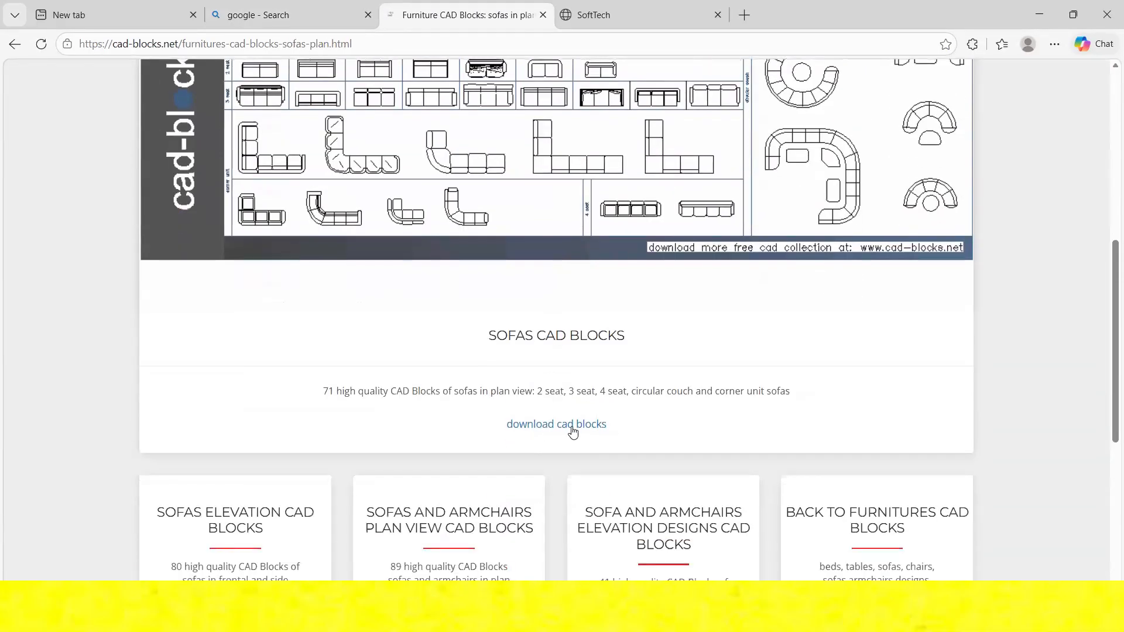
pyautogui.click(555, 426)
# Examine the sofa plan drawings, then return to the furniture page and browse its chair, armchair and table collections.
pyautogui.scroll(2, 621, 231)
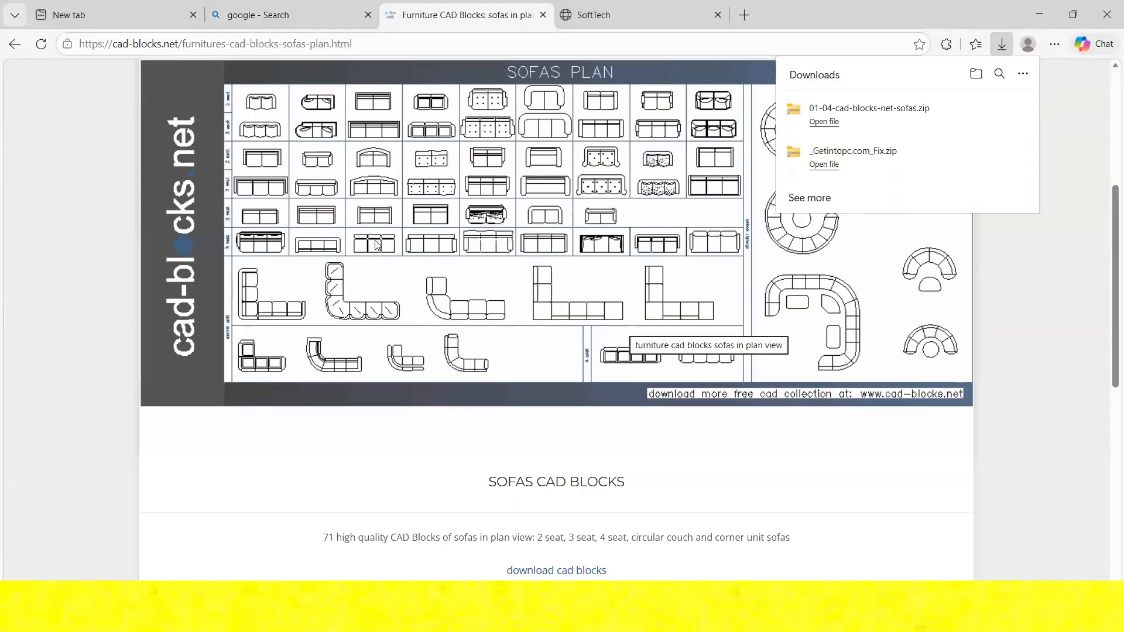
pyautogui.scroll(1, 377, 244)
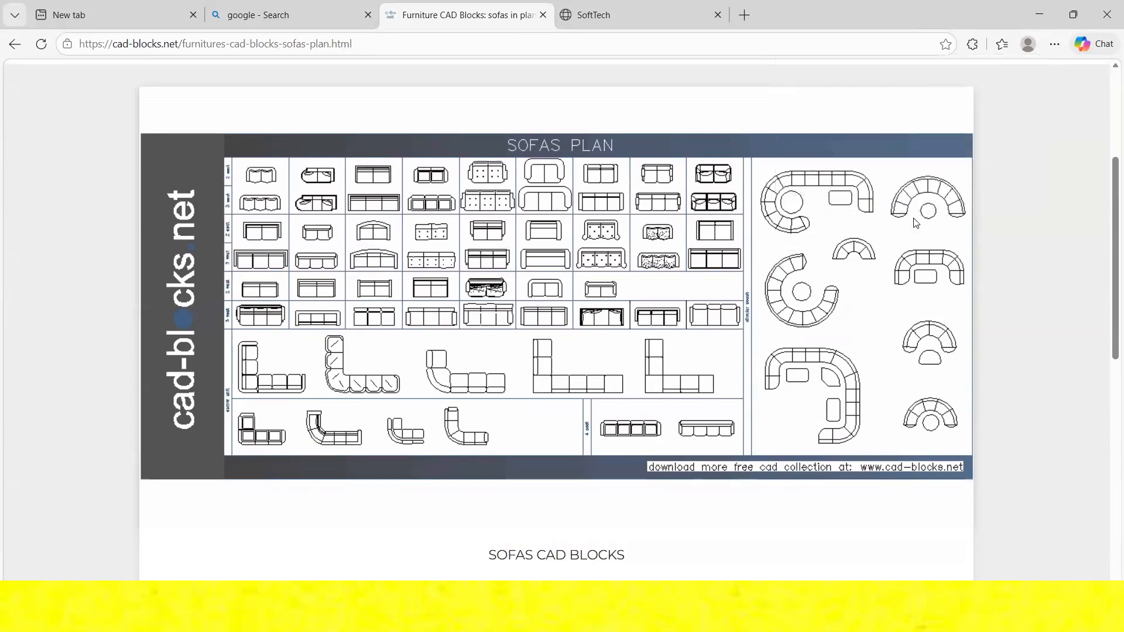
pyautogui.click(15, 45)
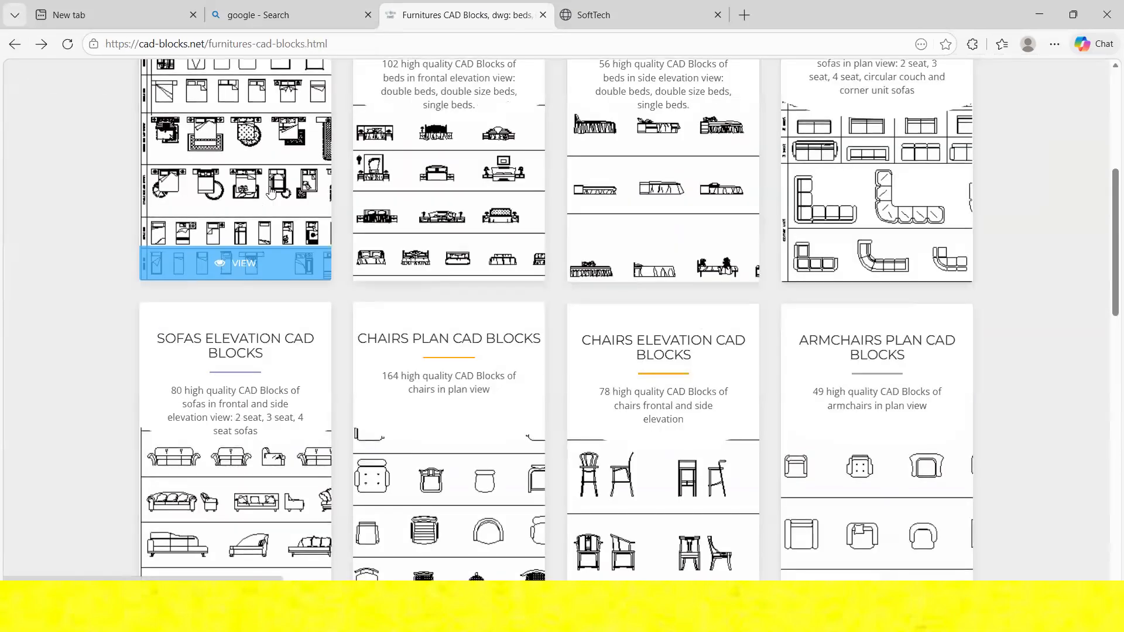
pyautogui.scroll(-3, 374, 192)
pyautogui.scroll(-6, 375, 192)
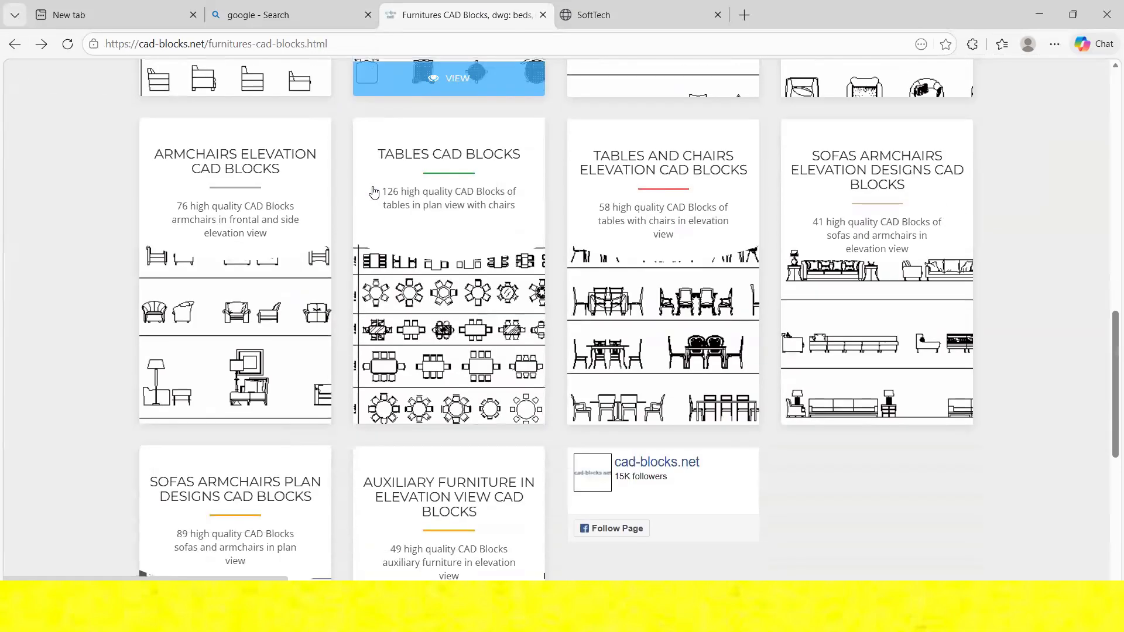
pyautogui.scroll(7, 387, 190)
pyautogui.scroll(5, 387, 190)
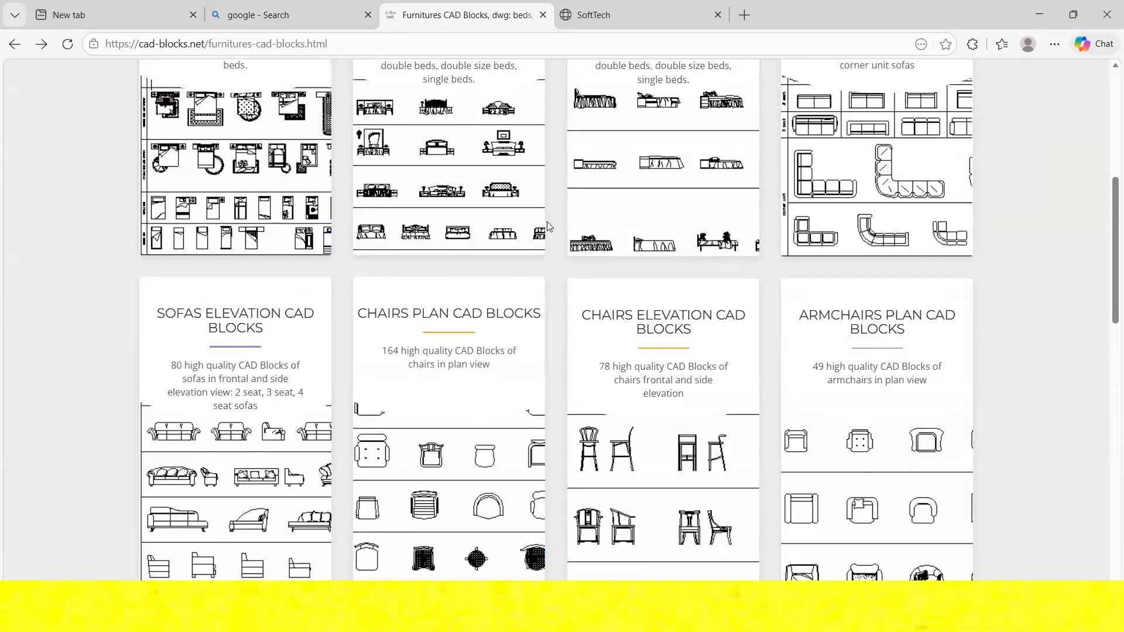
# Return to the cad-blocks.net home page and browse its kitchen, people, doors and bathroom categories.
pyautogui.click(17, 48)
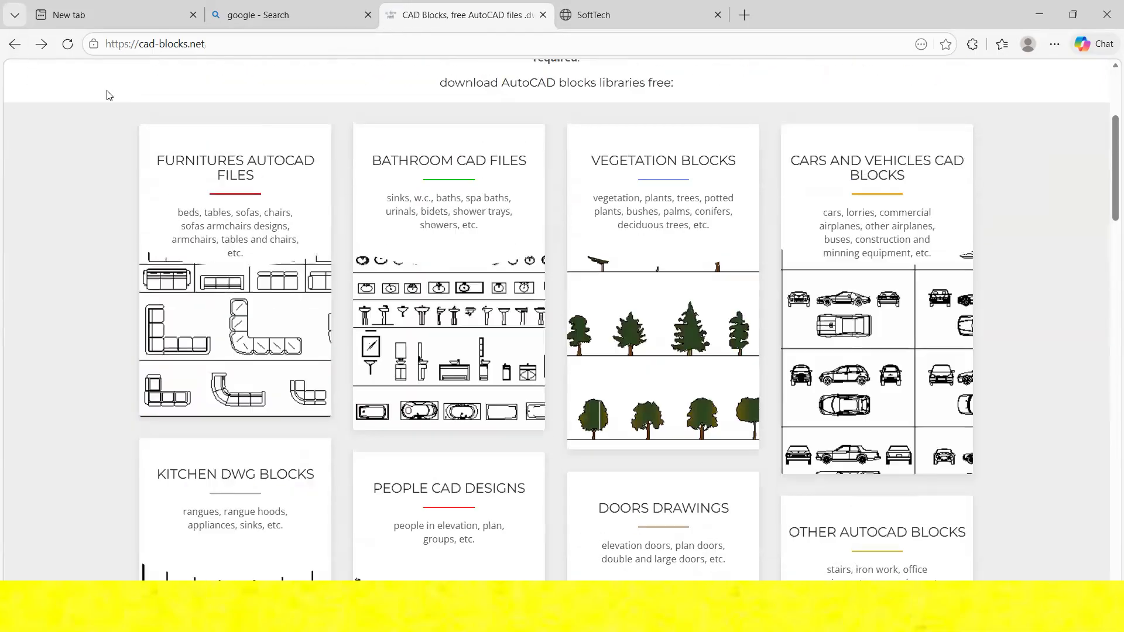
pyautogui.scroll(-4, 622, 234)
pyautogui.scroll(-1, 622, 227)
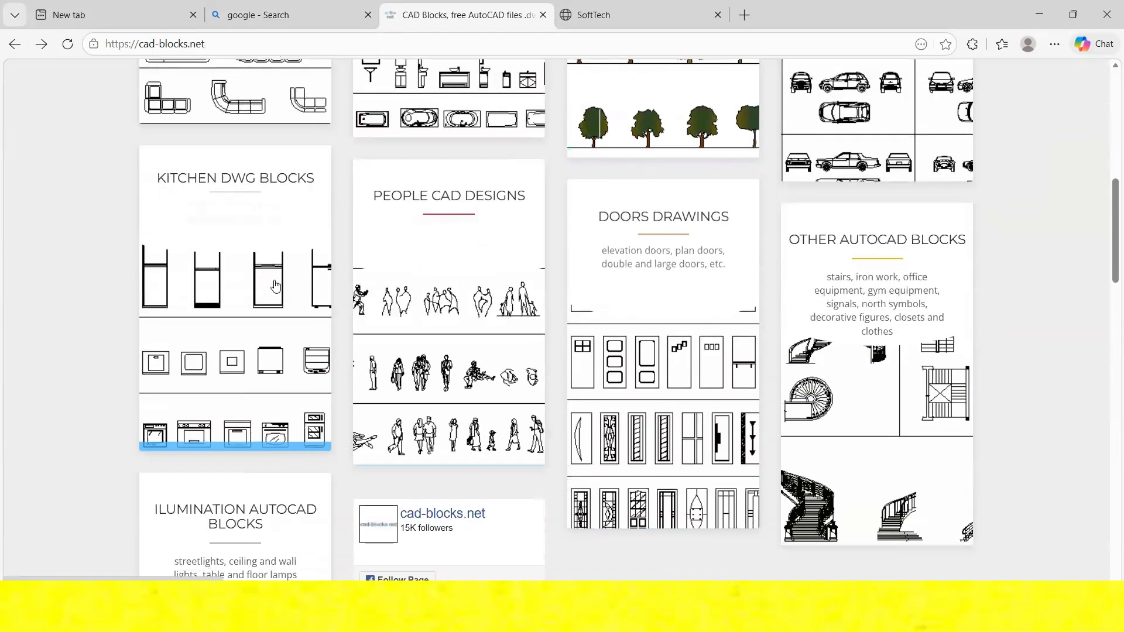
pyautogui.scroll(-2, 250, 256)
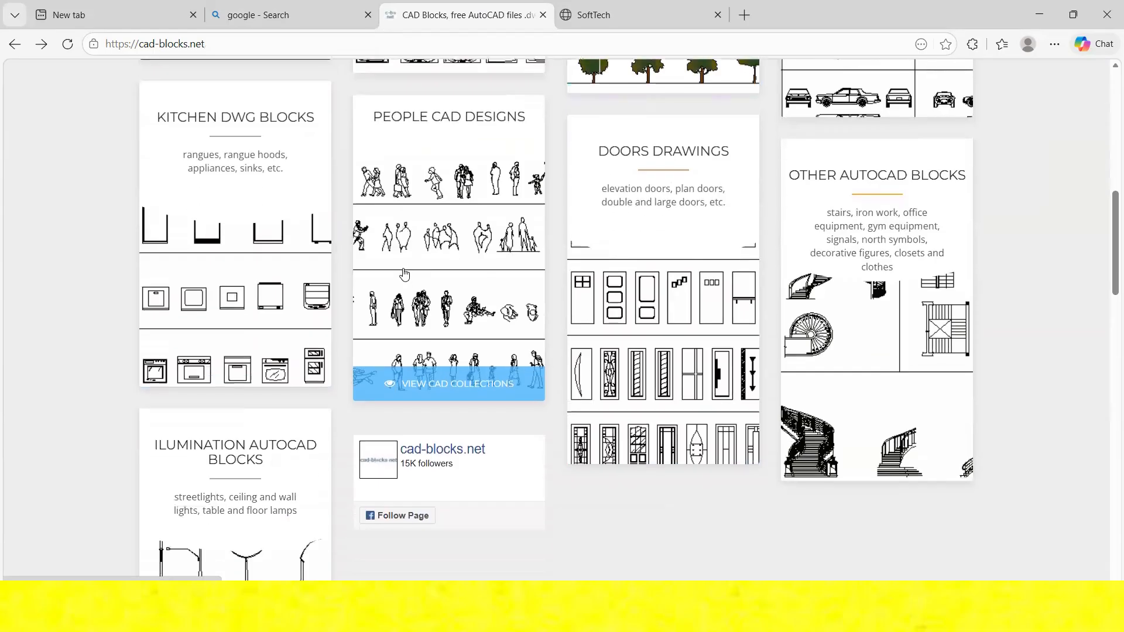
pyautogui.scroll(3, 545, 257)
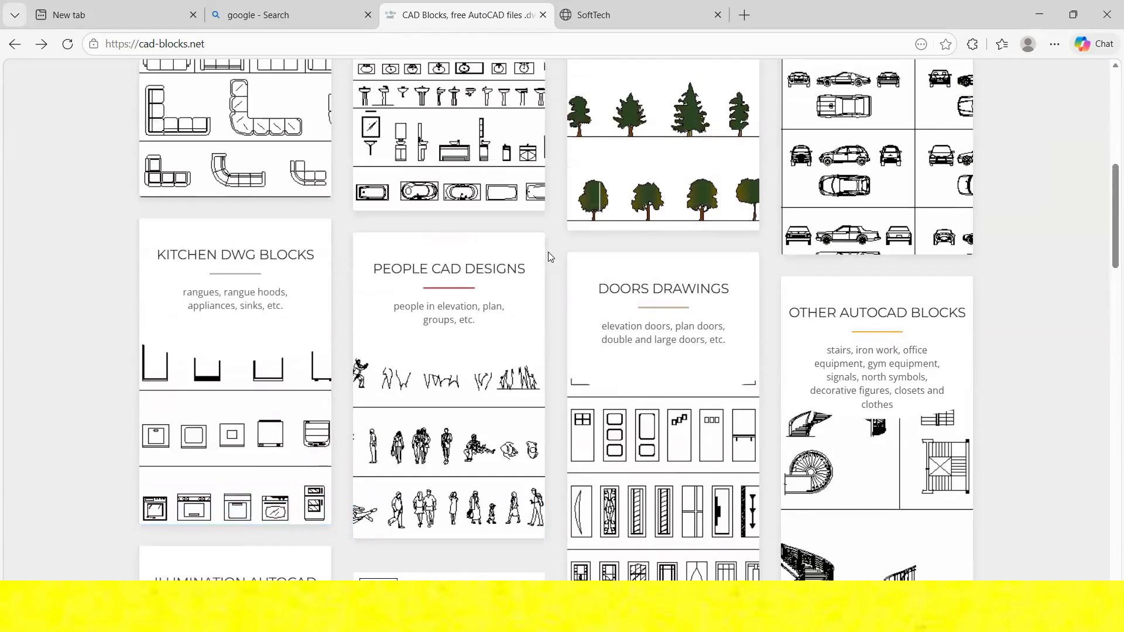
pyautogui.scroll(2, 480, 206)
pyautogui.scroll(1, 479, 206)
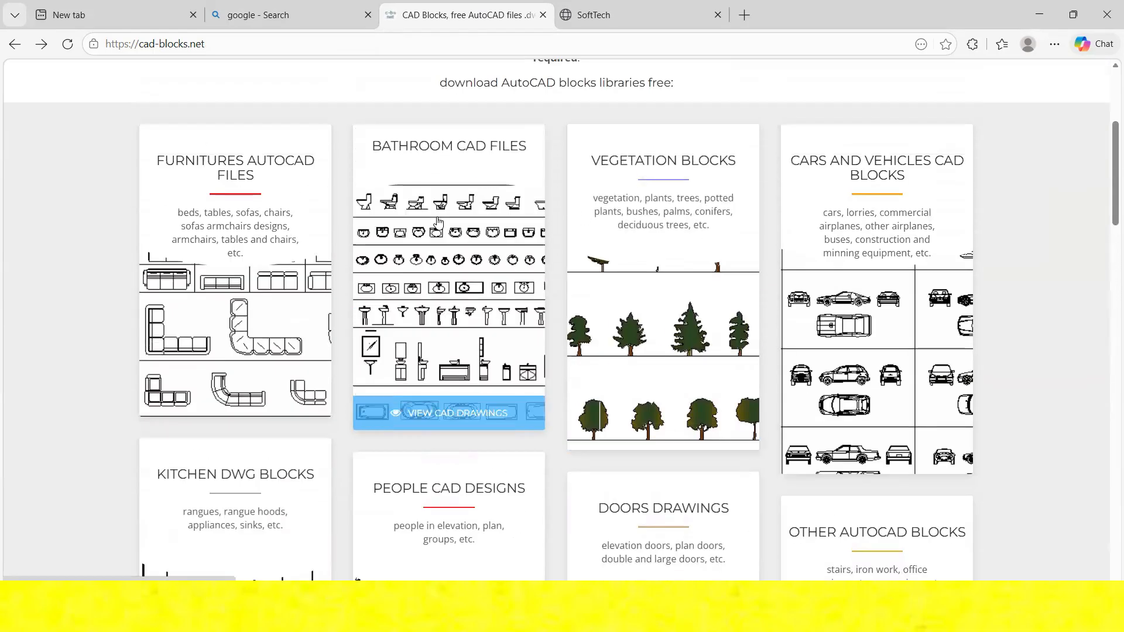
# Search cad-blocks.net for "kitchen" and open the Rangues CAD Blocks collection through the kitchen blocks result.
pyautogui.scroll(2, 539, 101)
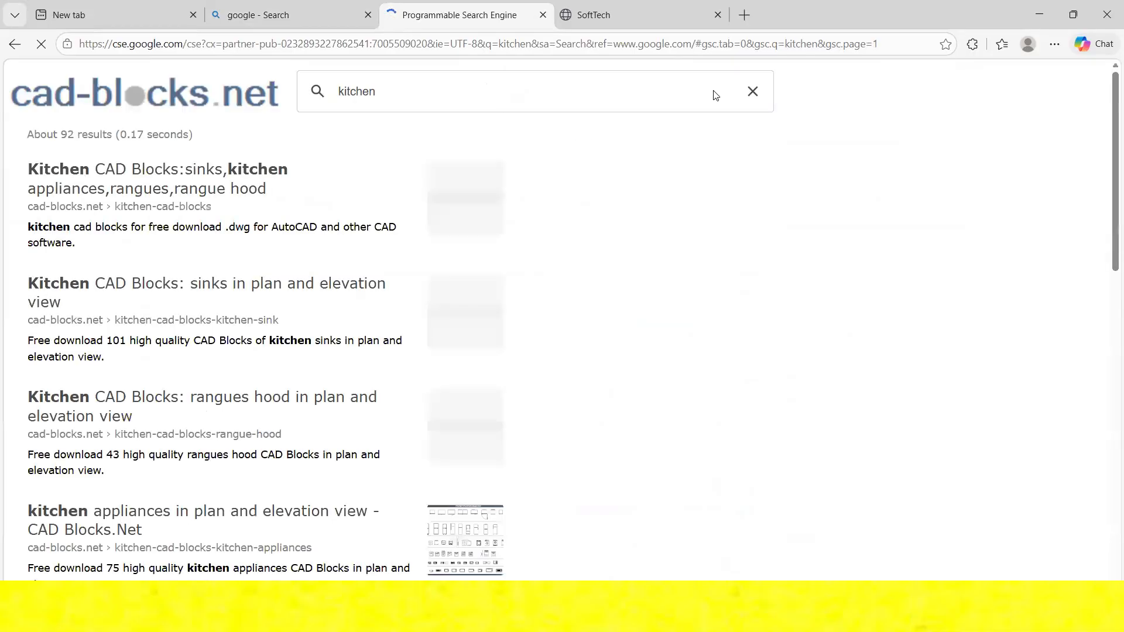
pyautogui.click(65, 170)
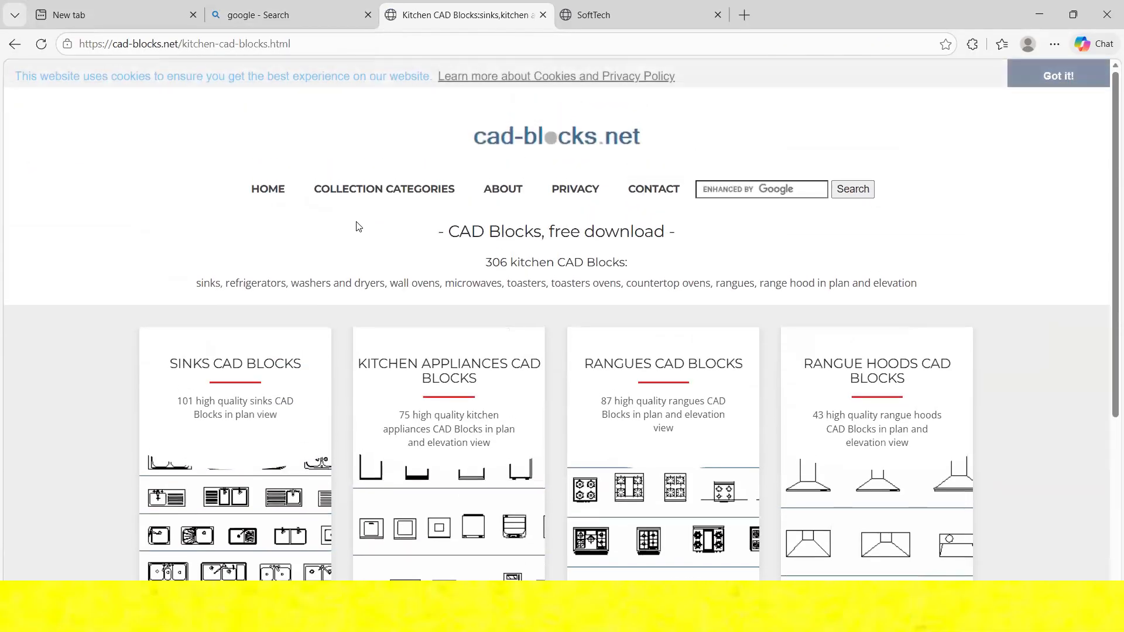
pyautogui.scroll(-3, 645, 294)
pyautogui.click(722, 294)
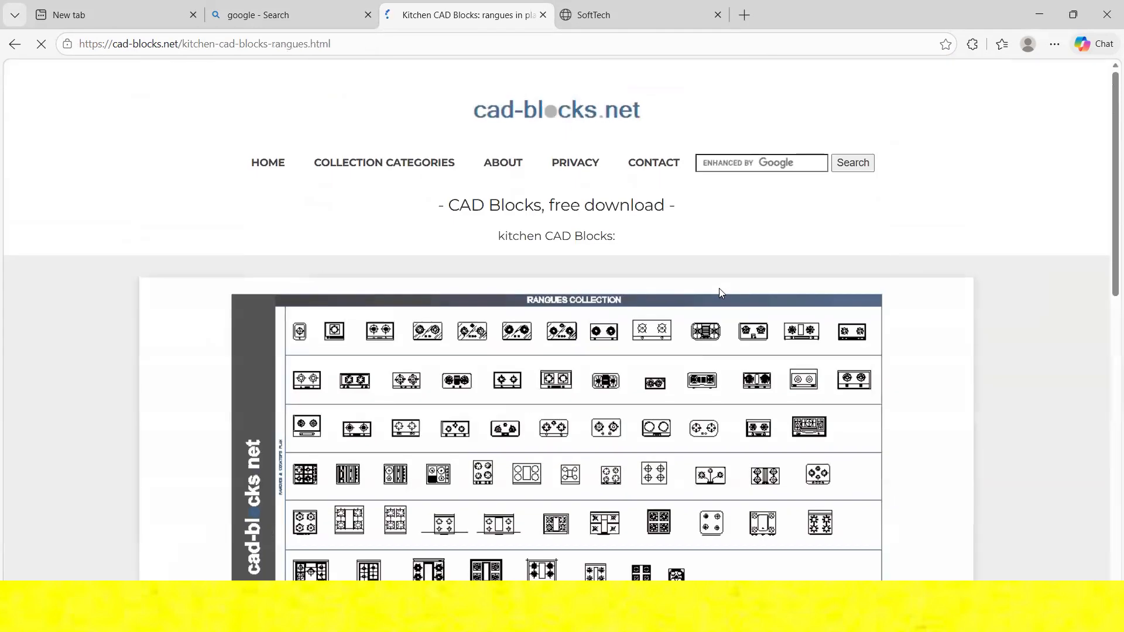
# Download the rangues plan and elevation CAD blocks and view the rangues collection drawings.
pyautogui.scroll(-3, 607, 400)
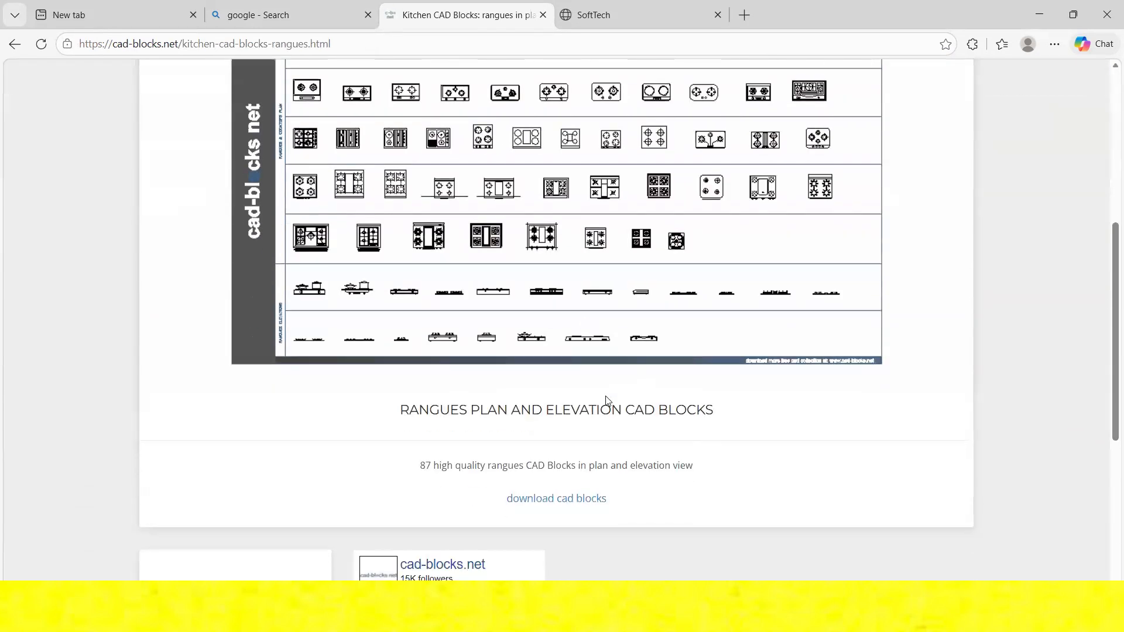
pyautogui.click(573, 497)
pyautogui.scroll(1, 377, 346)
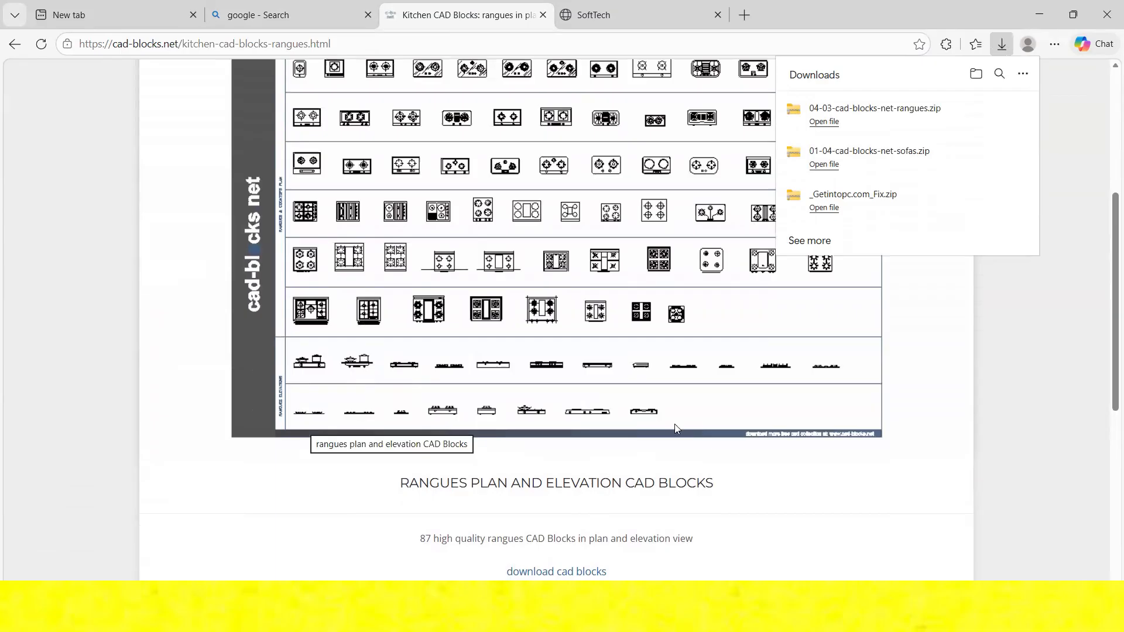
pyautogui.scroll(1, 624, 389)
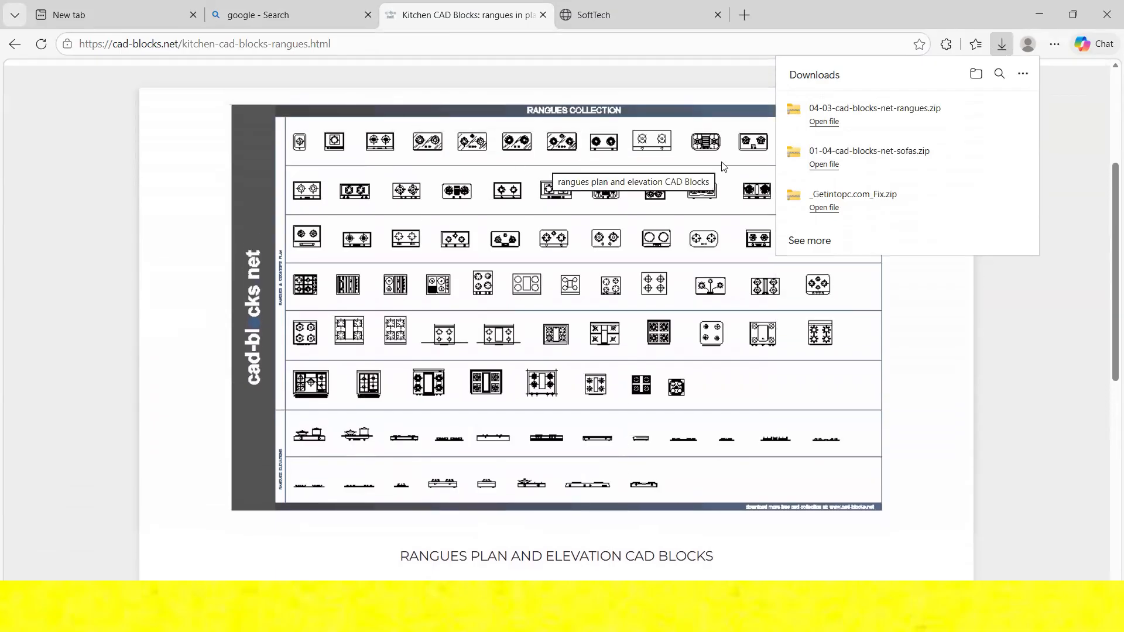
# Return to the cad-blocks.net search results and search for "car".
pyautogui.click(13, 45)
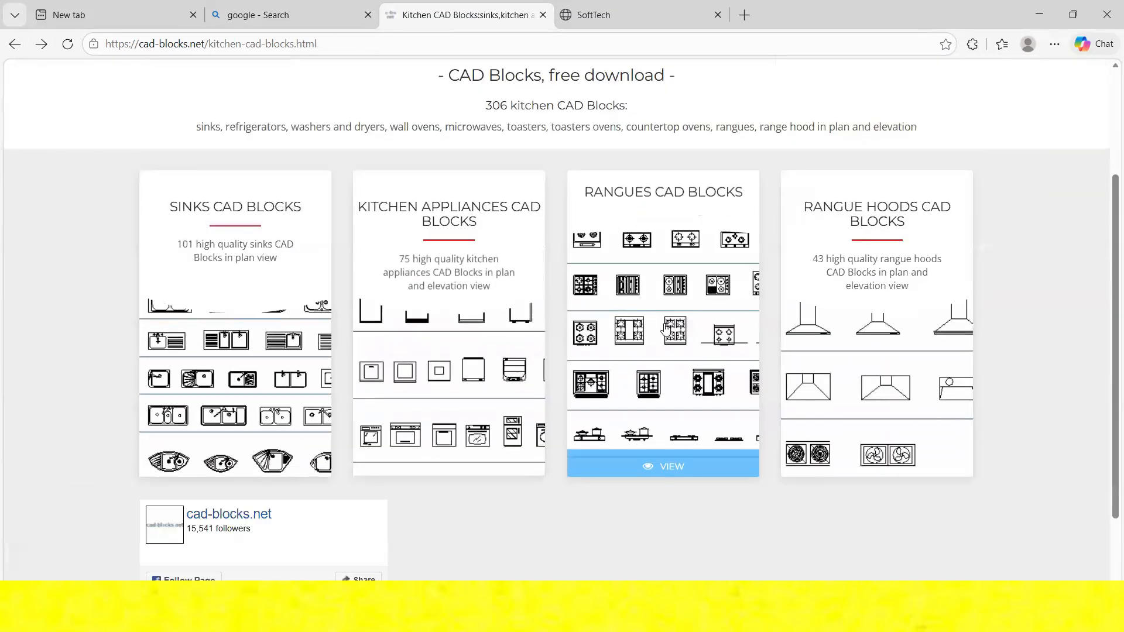
pyautogui.scroll(-1, 607, 293)
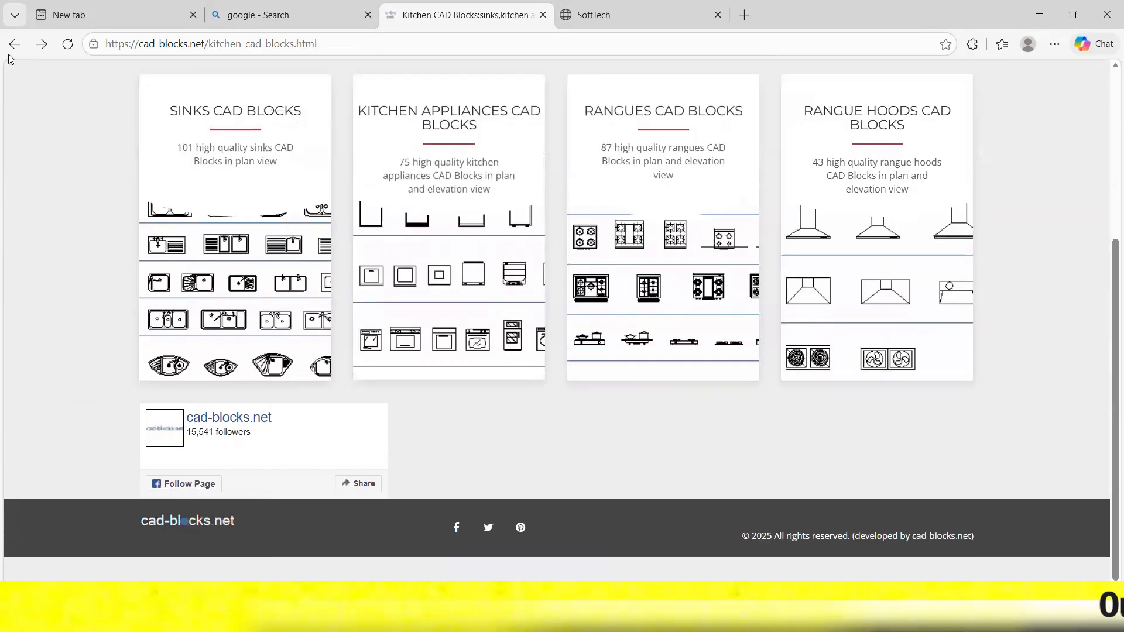
pyautogui.click(13, 46)
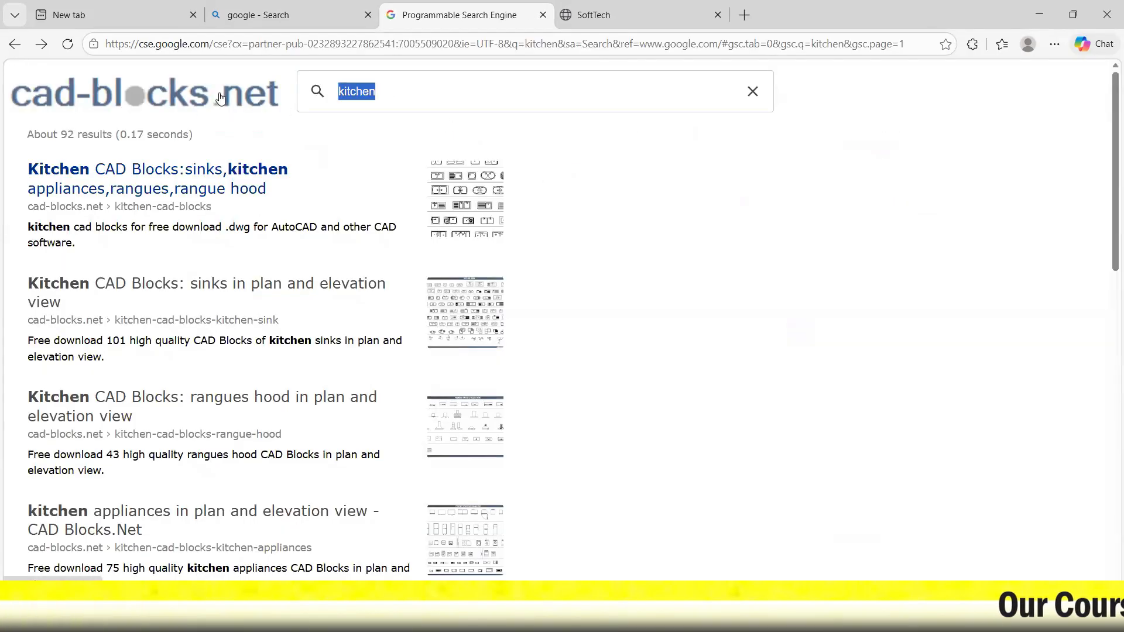
pyautogui.press('Return')
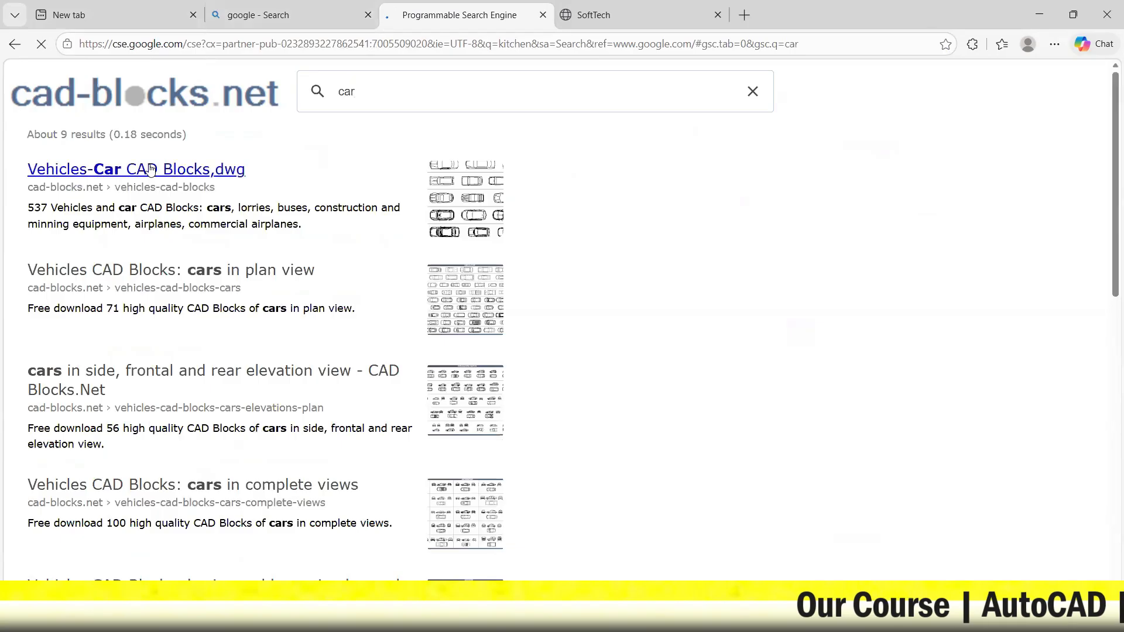
# Browse the Vehicles-Car CAD Blocks result, open its cars in plan view collection and download the CAD blocks.
pyautogui.scroll(-10, 504, 234)
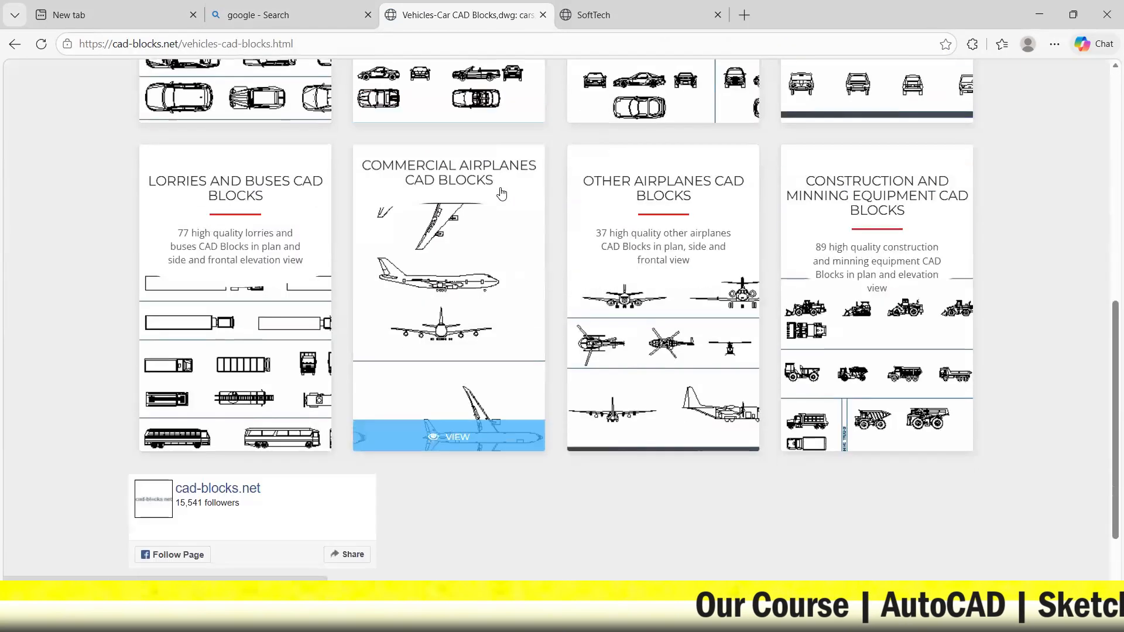
pyautogui.scroll(5, 234, 339)
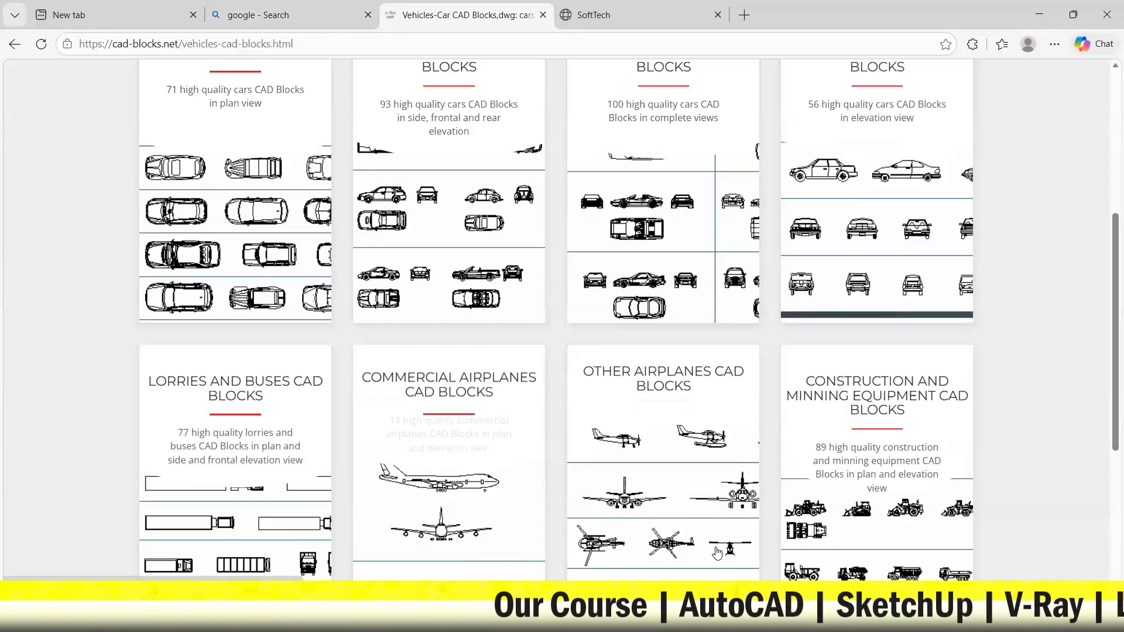
pyautogui.scroll(-8, 522, 201)
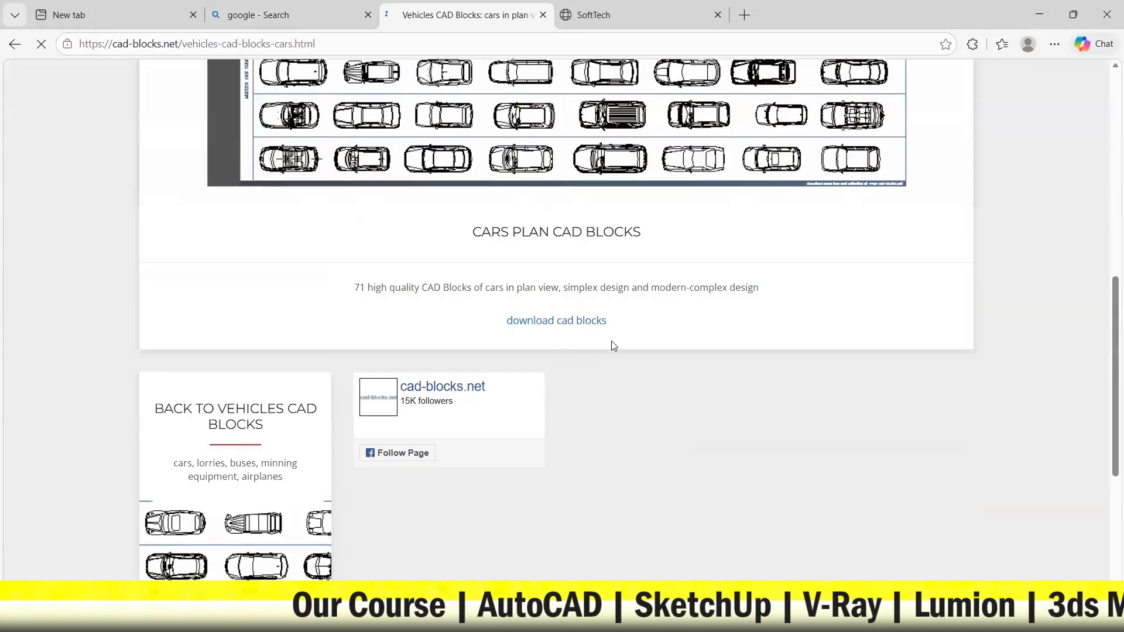
# Return to the kitchen search results, open the kitchen sinks collection, download its CAD blocks and check the list of downloads.
pyautogui.click(16, 45)
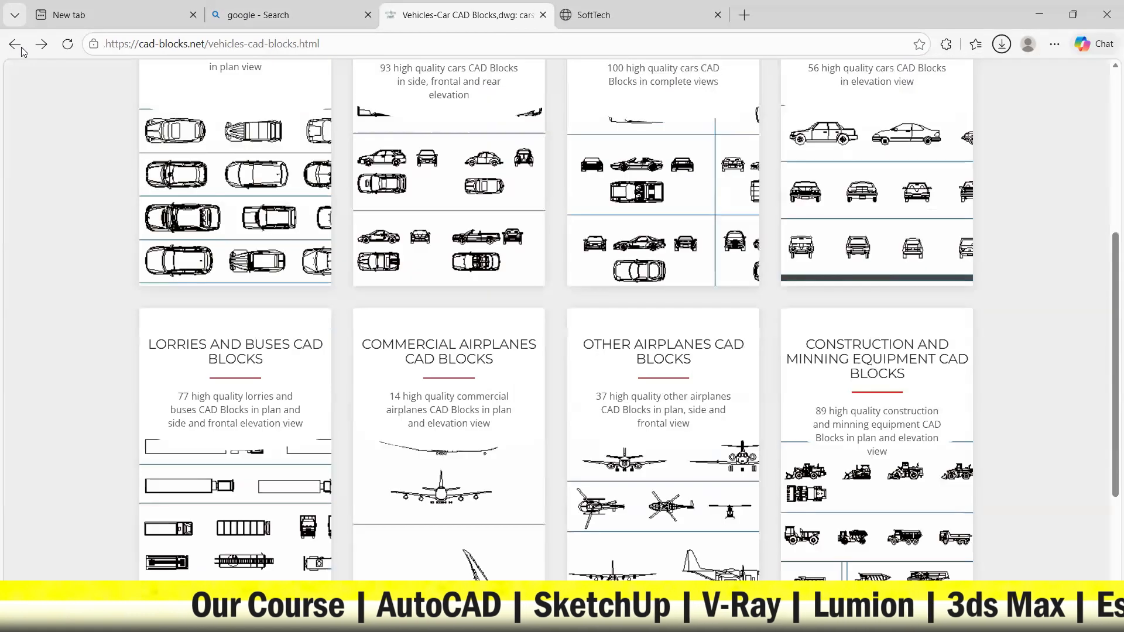
pyautogui.click(21, 50)
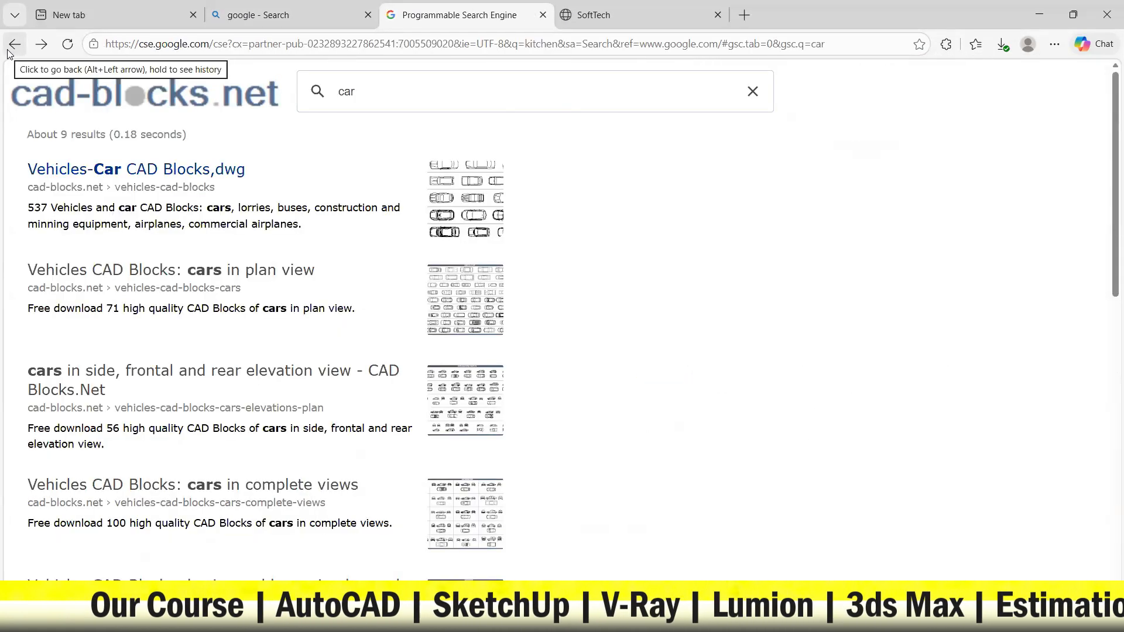
pyautogui.click(9, 50)
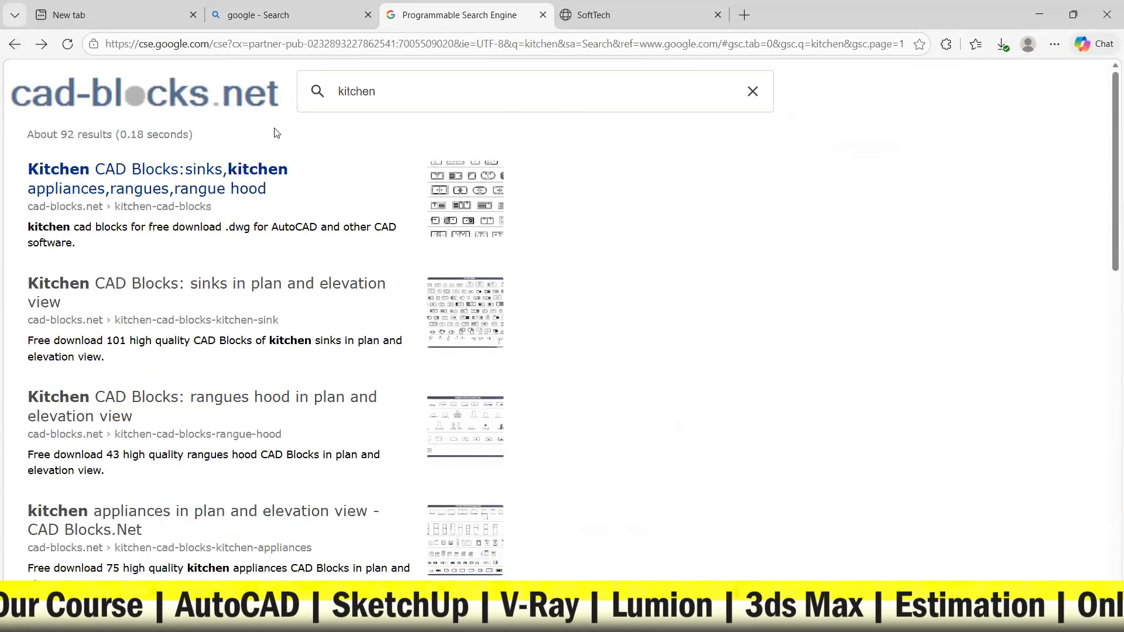
pyautogui.click(239, 292)
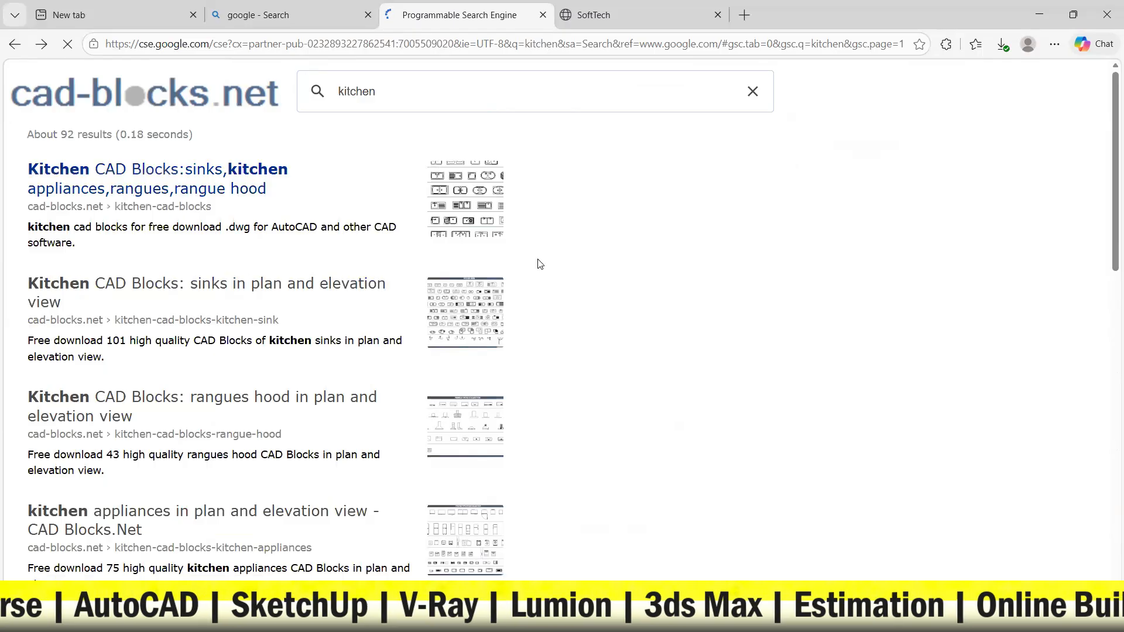
pyautogui.scroll(-5, 551, 252)
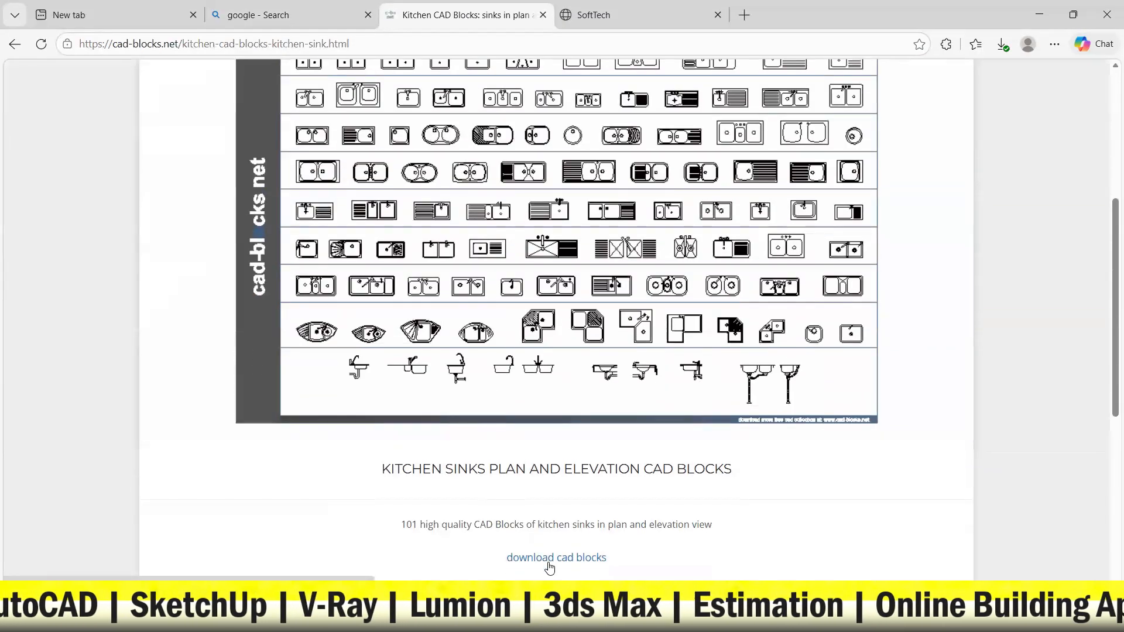
pyautogui.click(1003, 44)
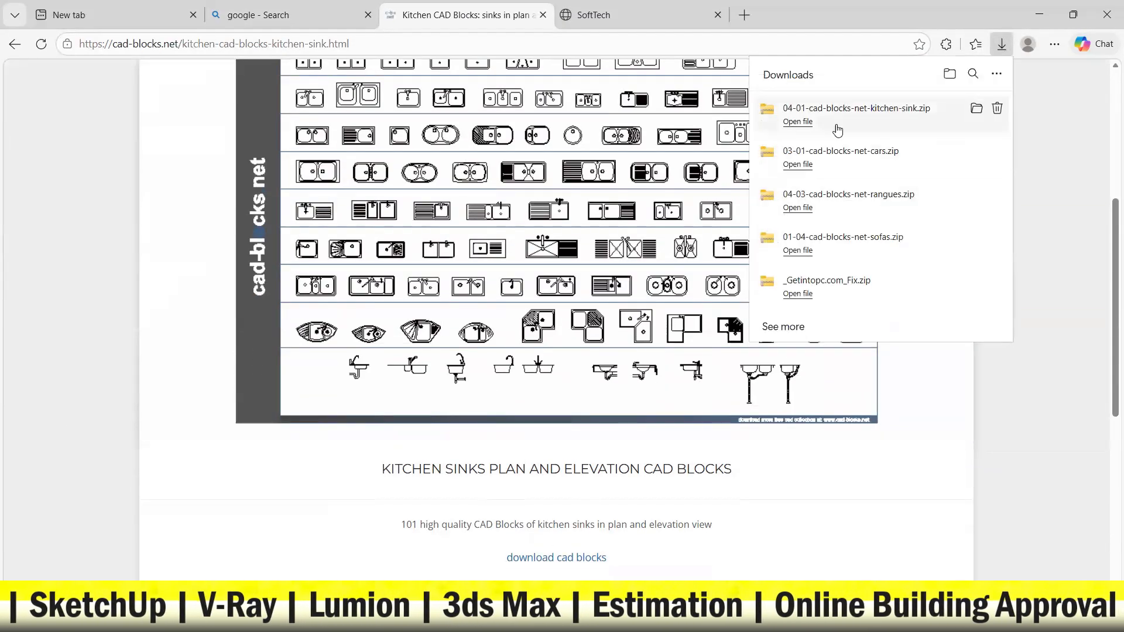
# Switch from the browser to File Explorer and open the Downloads folder.
pyautogui.click(1038, 14)
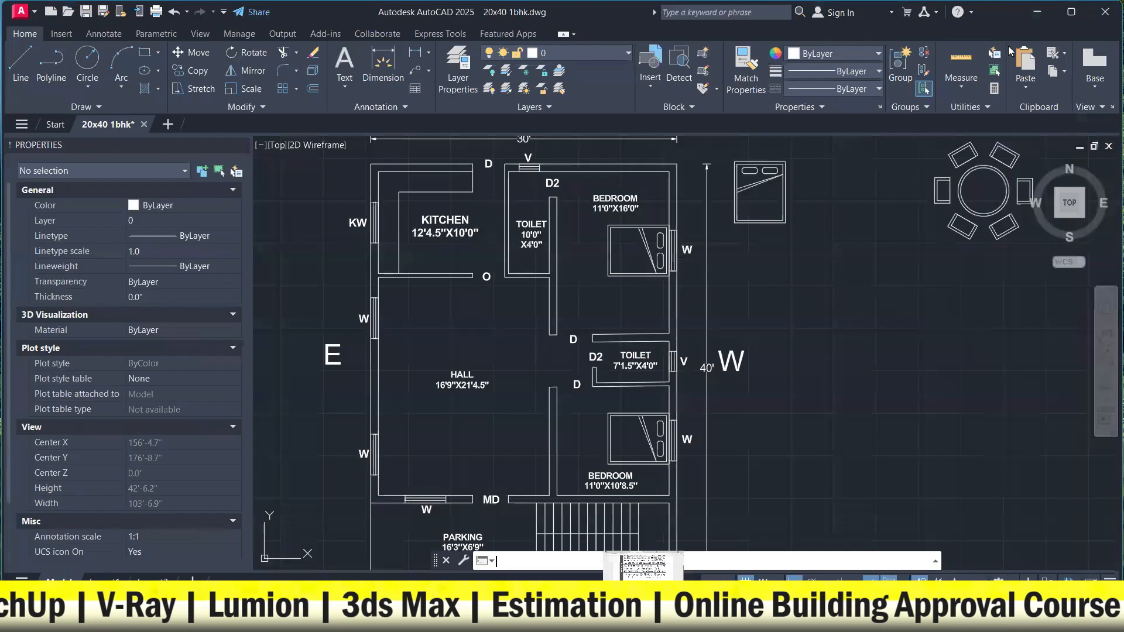
pyautogui.click(463, 530)
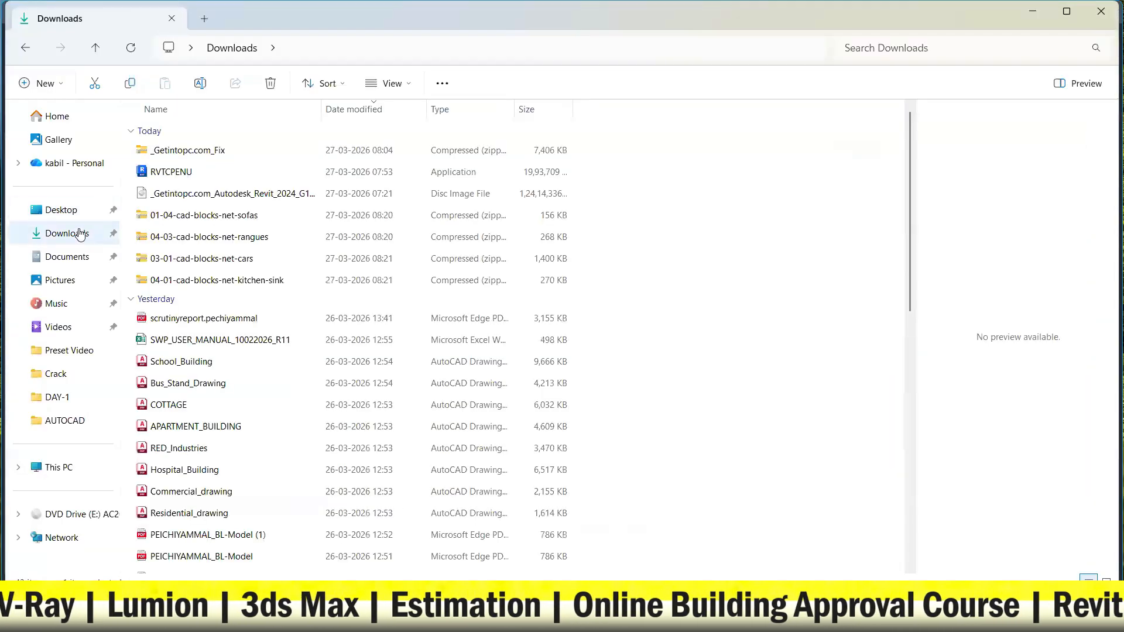
pyautogui.click(80, 234)
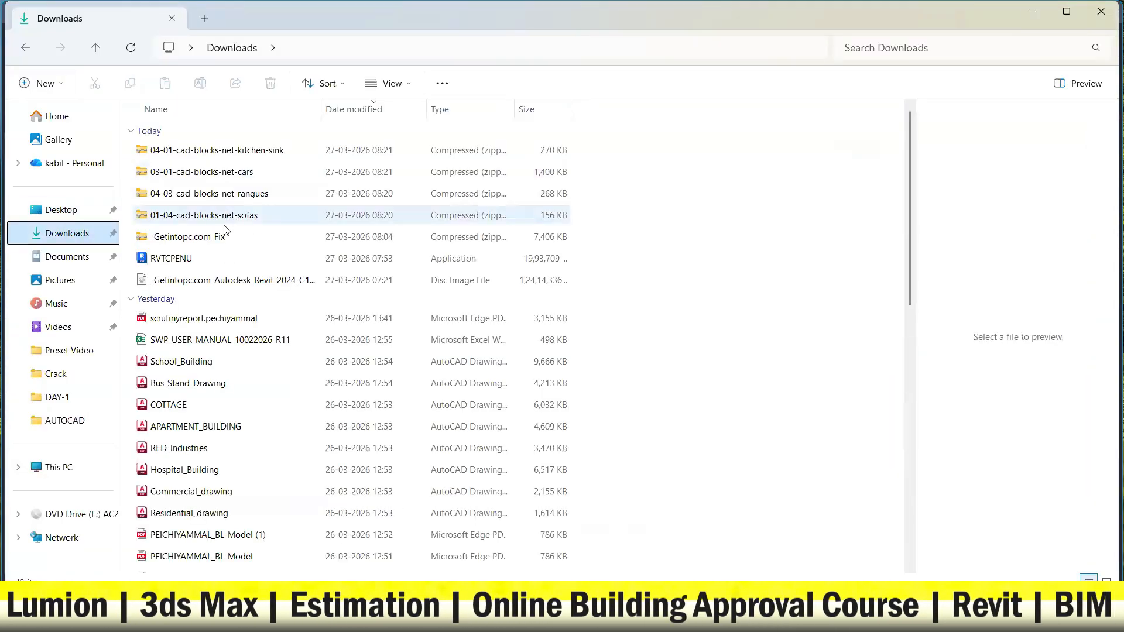
# Copy the downloaded sofas, rangues, cars and kitchen-sink zip archives from the Downloads folder.
pyautogui.click(454, 215)
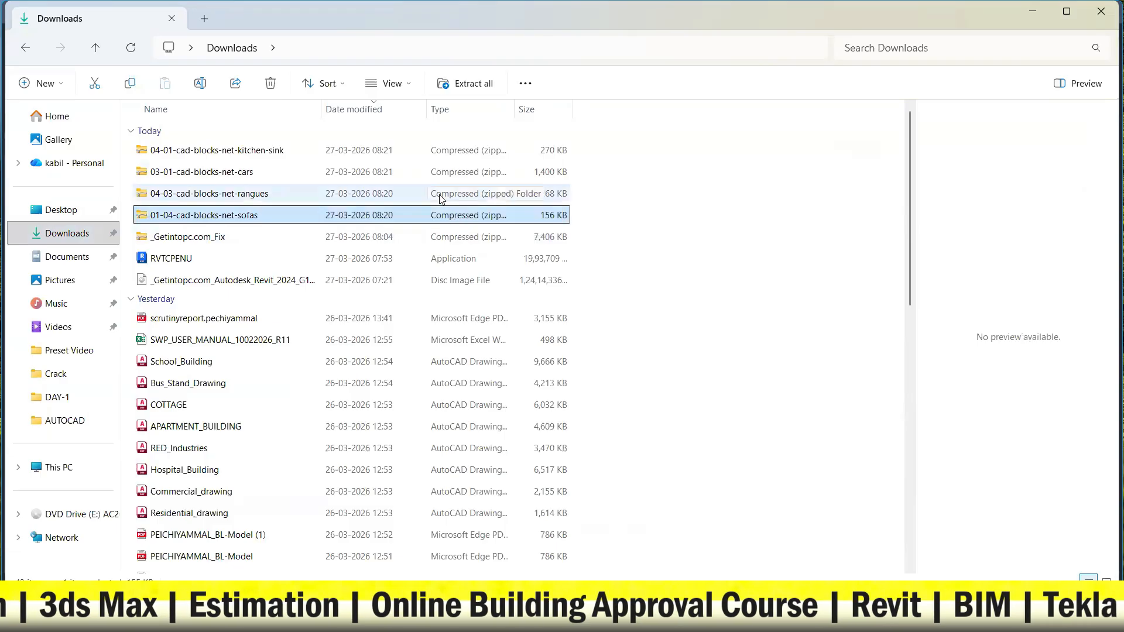
pyautogui.keyDown('ctrl'); pyautogui.click(440, 192); pyautogui.keyUp('ctrl')
pyautogui.keyDown('ctrl'); pyautogui.click(441, 176); pyautogui.keyUp('ctrl')
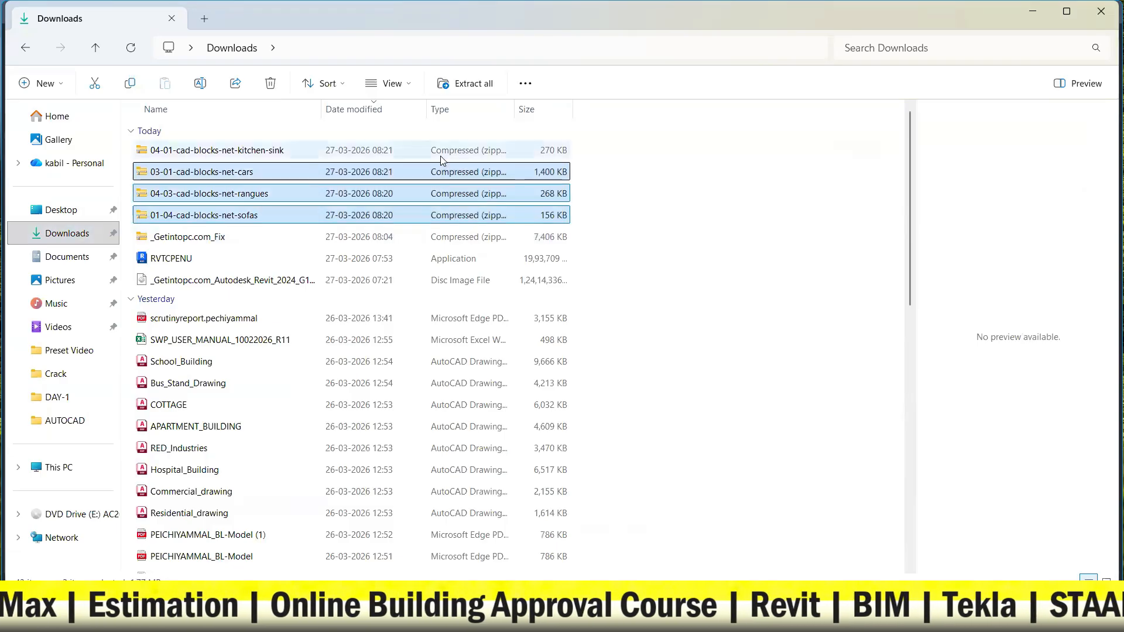
pyautogui.keyDown('ctrl'); pyautogui.click(443, 157); pyautogui.keyUp('ctrl')
pyautogui.rightClick(443, 159)
pyautogui.click(513, 182)
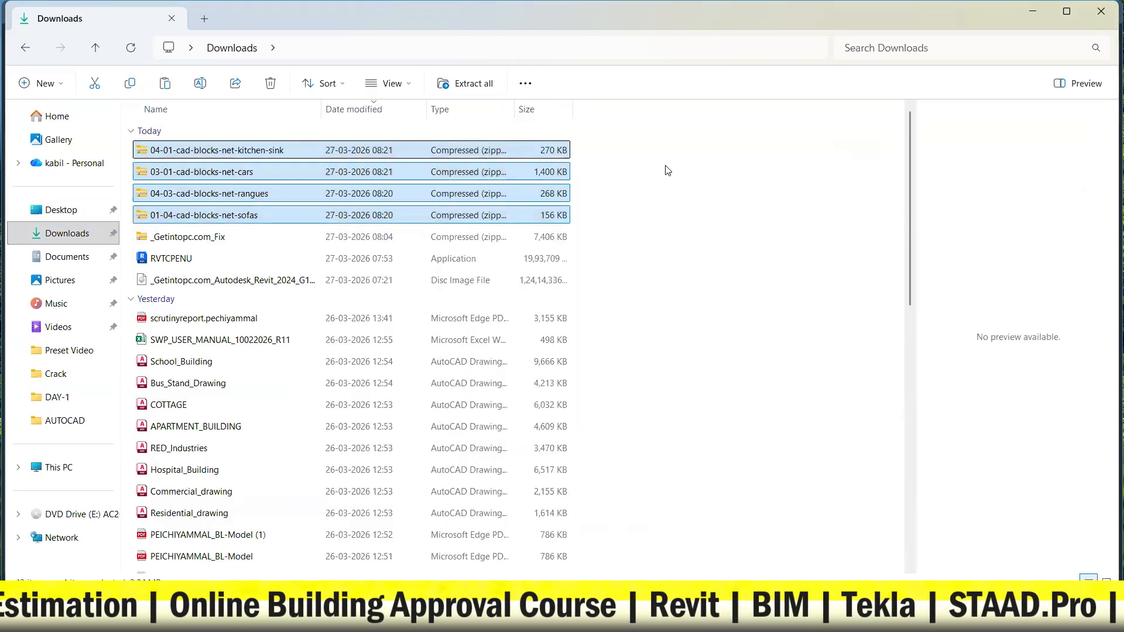
# Create a new folder in Downloads and paste the four copied CAD block archives into it.
pyautogui.rightClick(668, 170)
pyautogui.moveTo(703, 299)
pyautogui.click(904, 301)
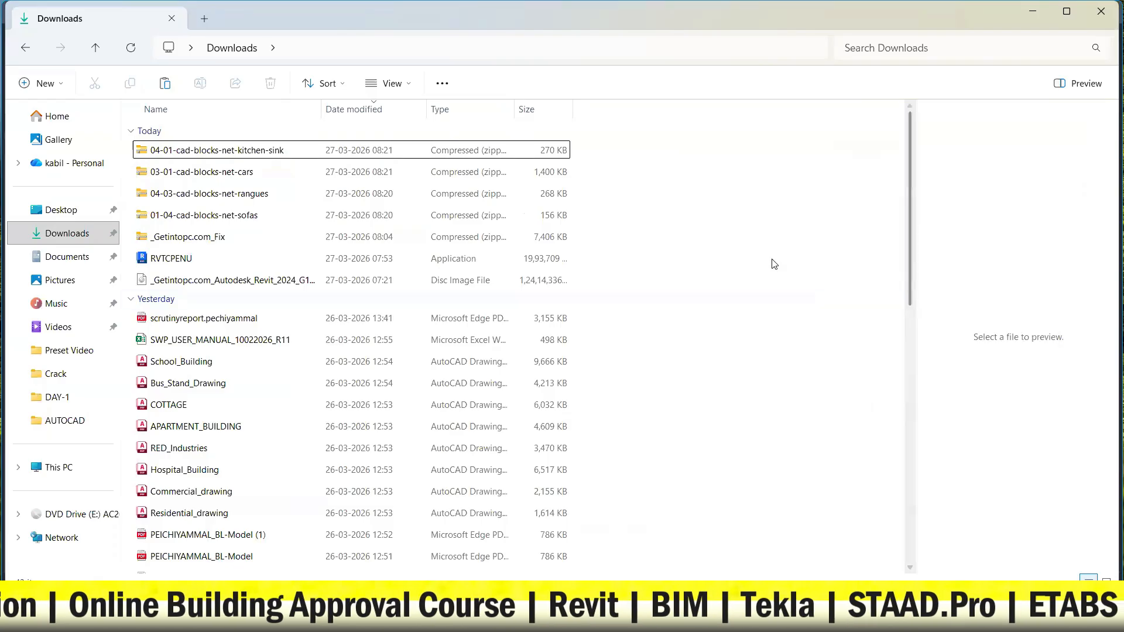
pyautogui.click(490, 308)
pyautogui.doubleClick(490, 301)
pyautogui.rightClick(495, 263)
pyautogui.click(514, 271)
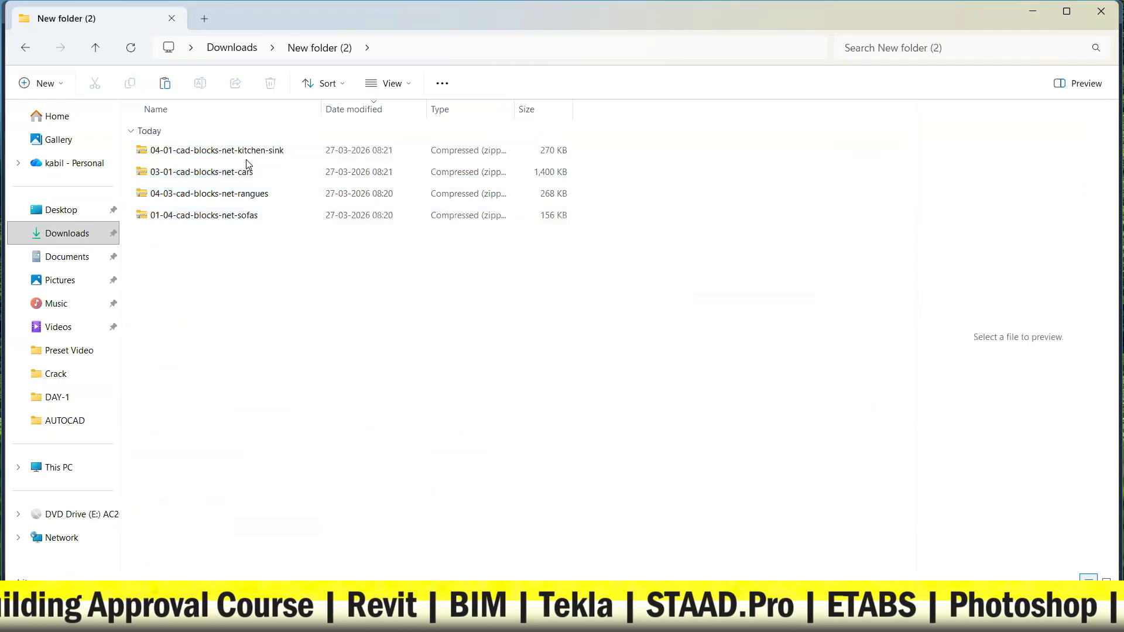
# Extract the 04-01-cad-blocks-net-kitchen-sink archive into the current folder with WinRAR.
pyautogui.click(243, 157)
pyautogui.rightClick(243, 158)
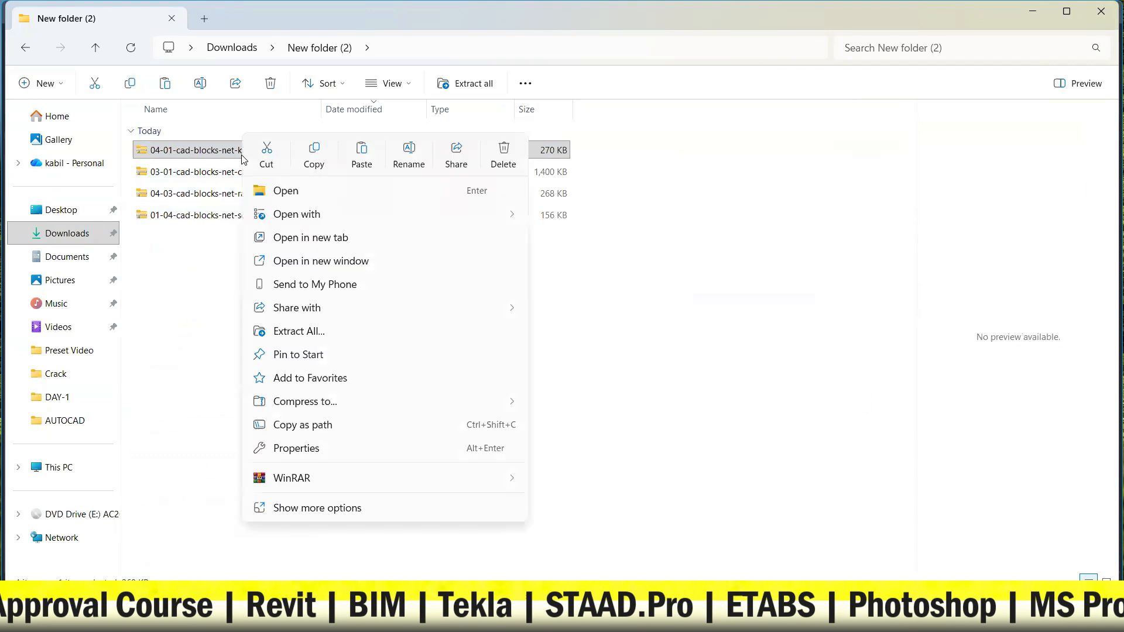
pyautogui.moveTo(409, 478)
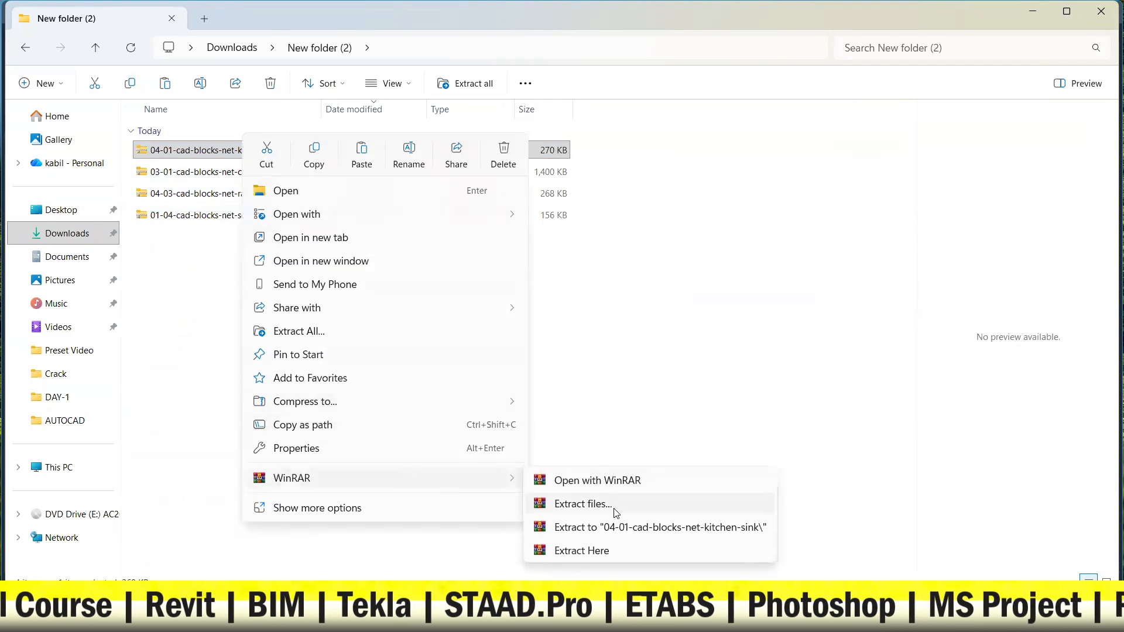
pyautogui.click(603, 551)
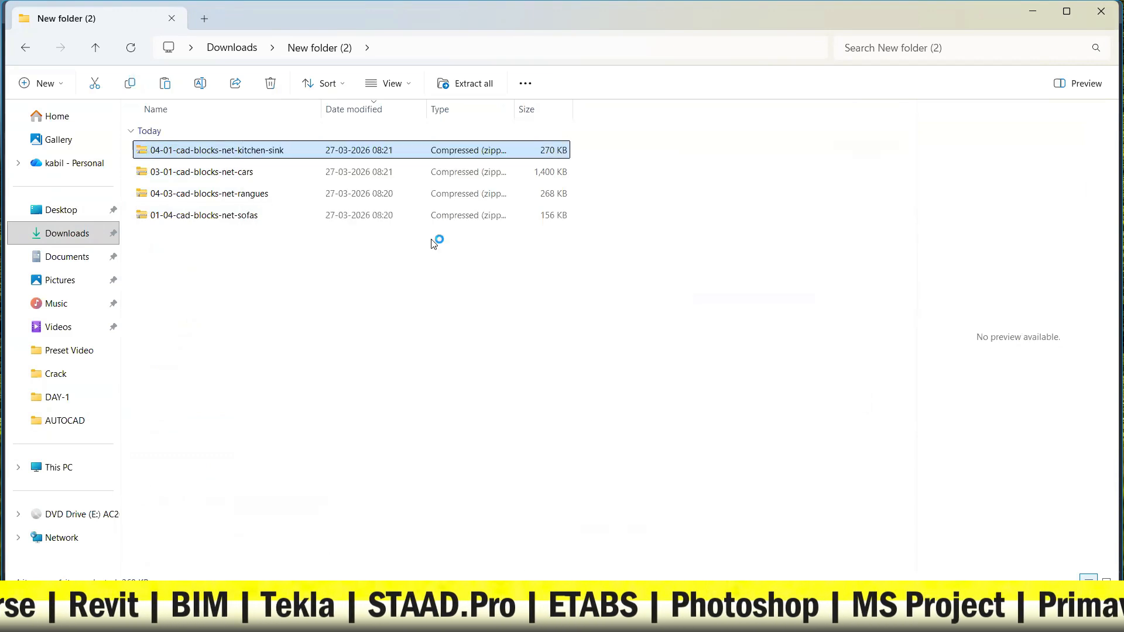
# Extract the 03-01-cad-blocks-net-cars archive into the current folder with WinRAR.
pyautogui.click(397, 172)
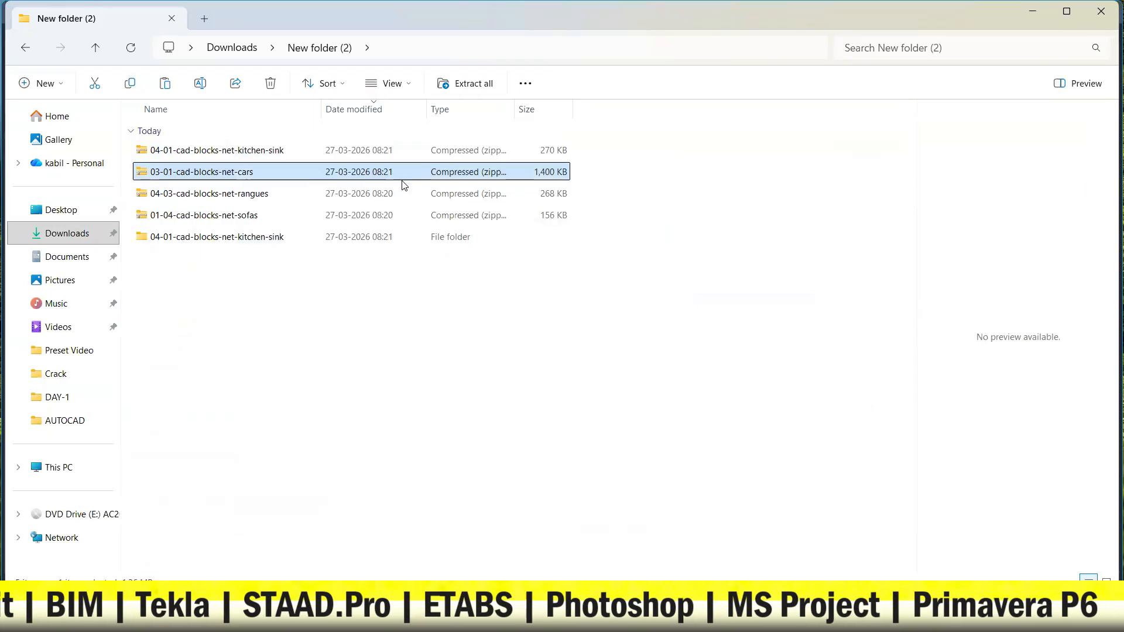
pyautogui.rightClick(404, 186)
pyautogui.moveTo(547, 479)
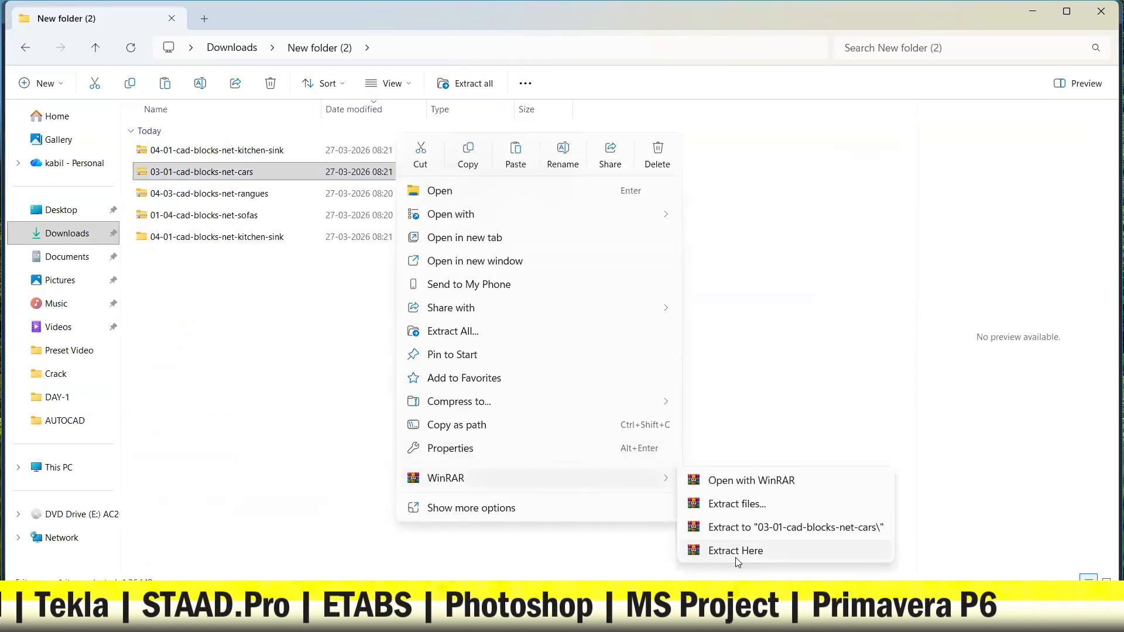
pyautogui.click(733, 552)
# Extract the 04-03-cad-blocks-net-rangues archive into the current folder with WinRAR.
pyautogui.click(377, 197)
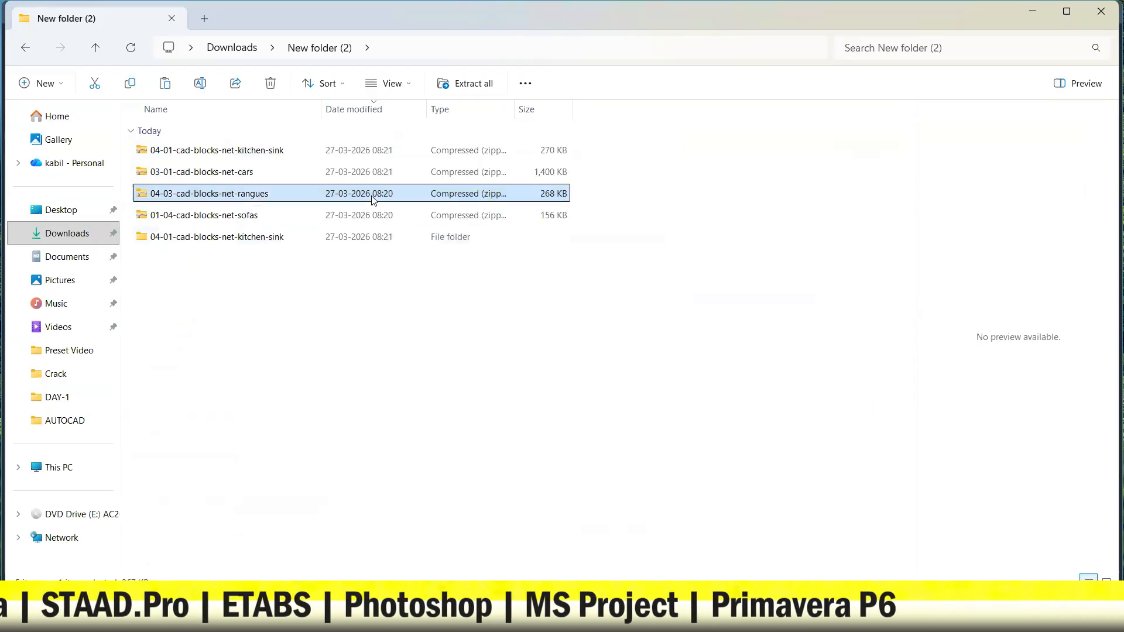
pyautogui.rightClick(373, 200)
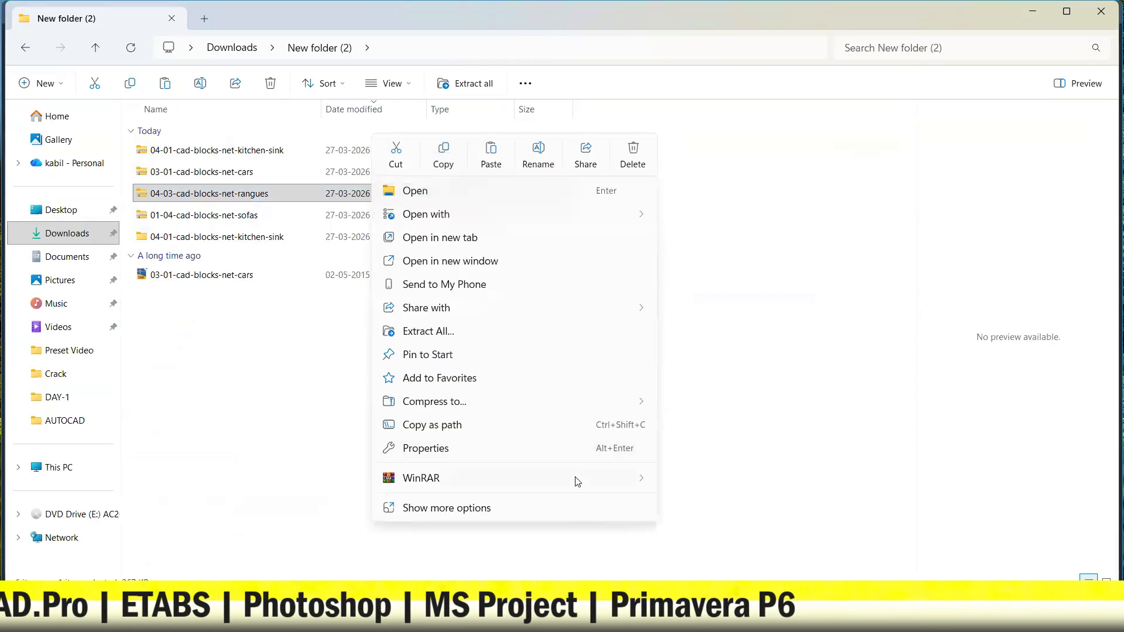
pyautogui.moveTo(584, 482)
pyautogui.click(732, 550)
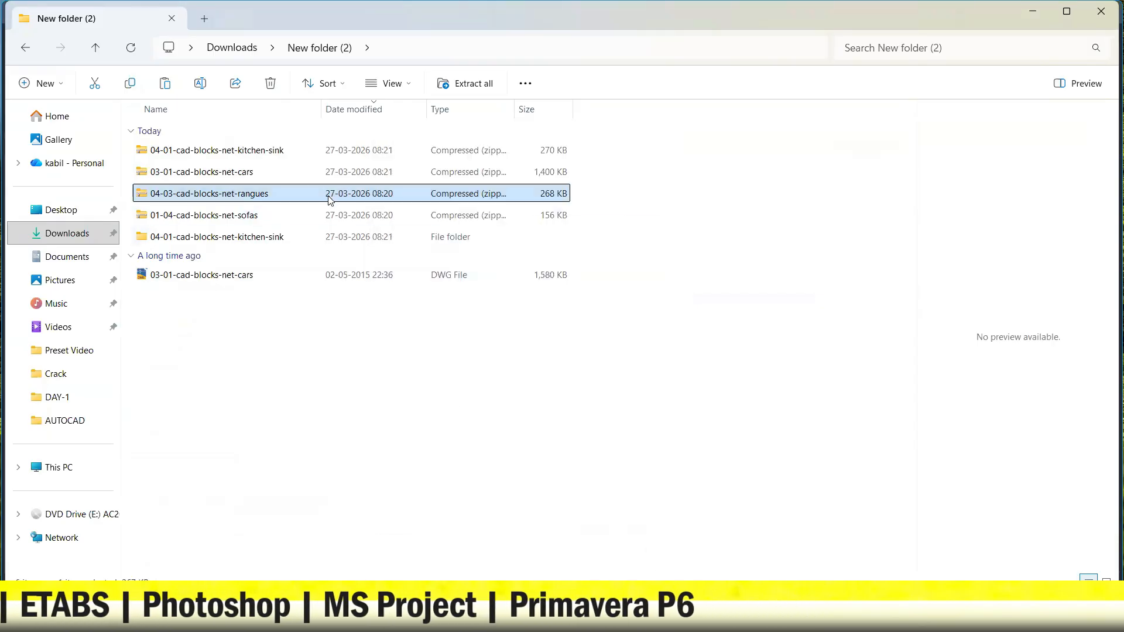
# Extract the 04-01-cad-blocks-net-kitchen-sink archive directly into the current folder with WinRAR, without a subfolder.
pyautogui.press('Up')
pyautogui.press('Up')
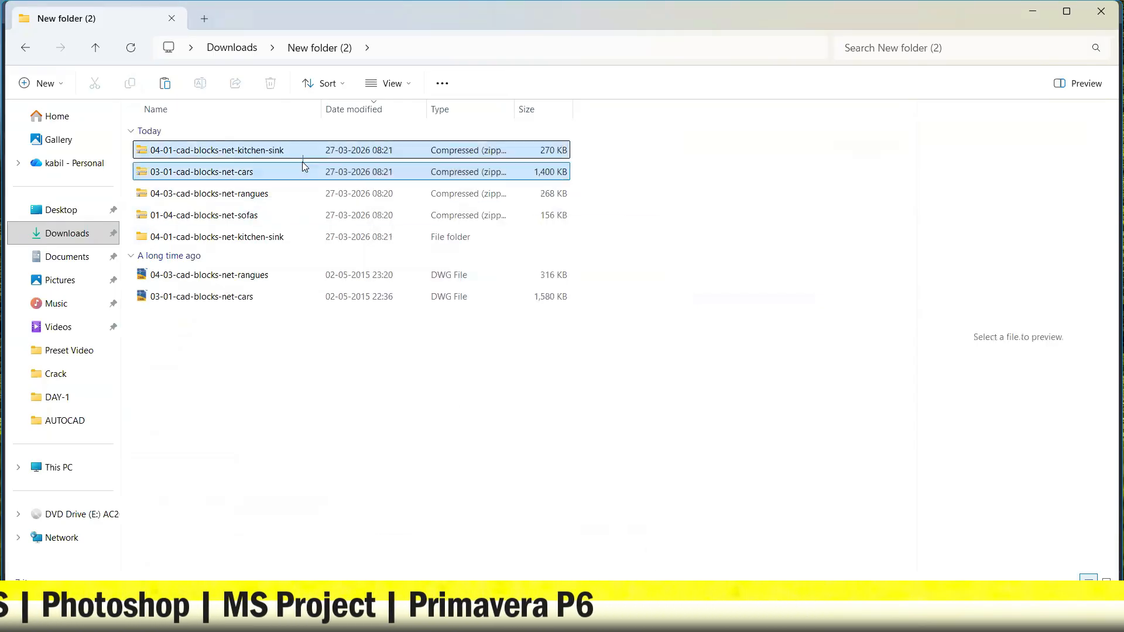
pyautogui.rightClick(302, 145)
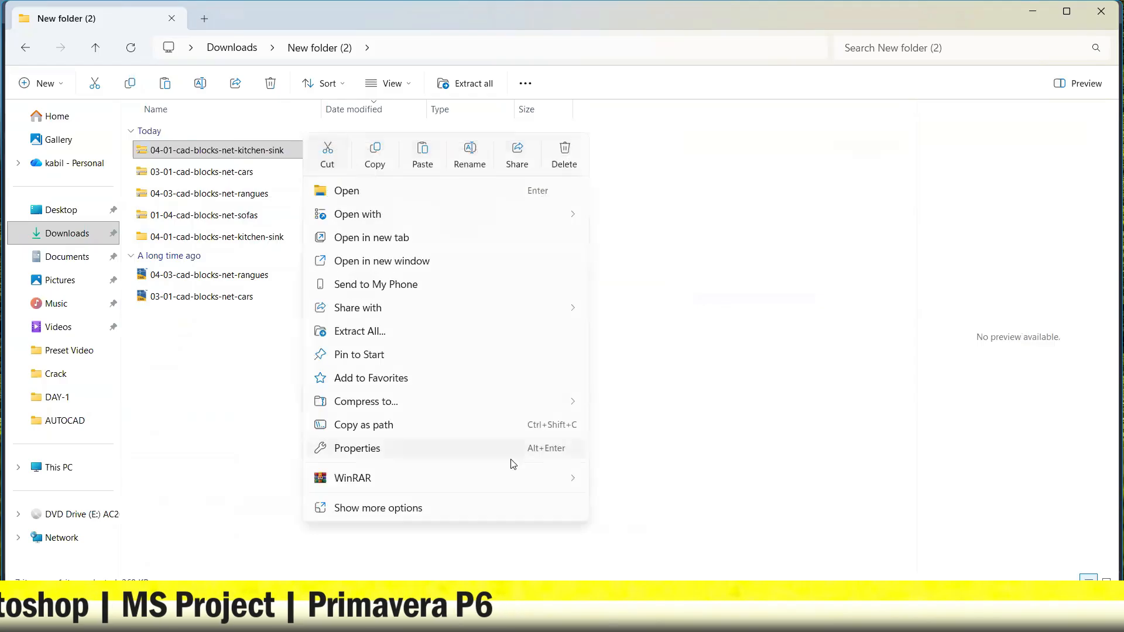
pyautogui.moveTo(565, 409)
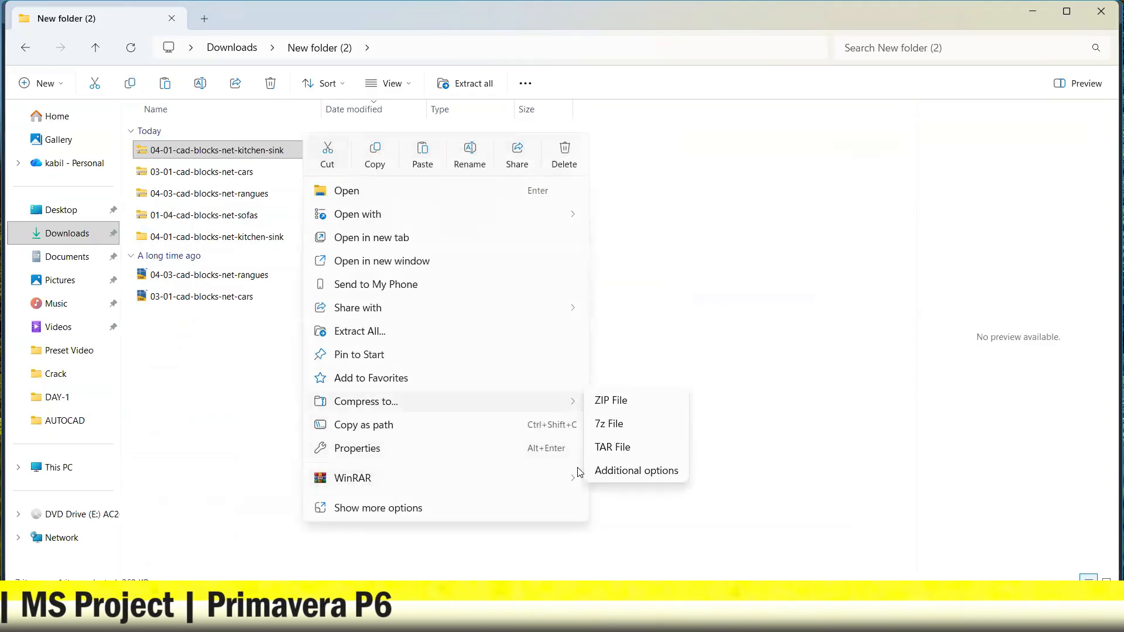
pyautogui.moveTo(577, 480)
pyautogui.click(645, 549)
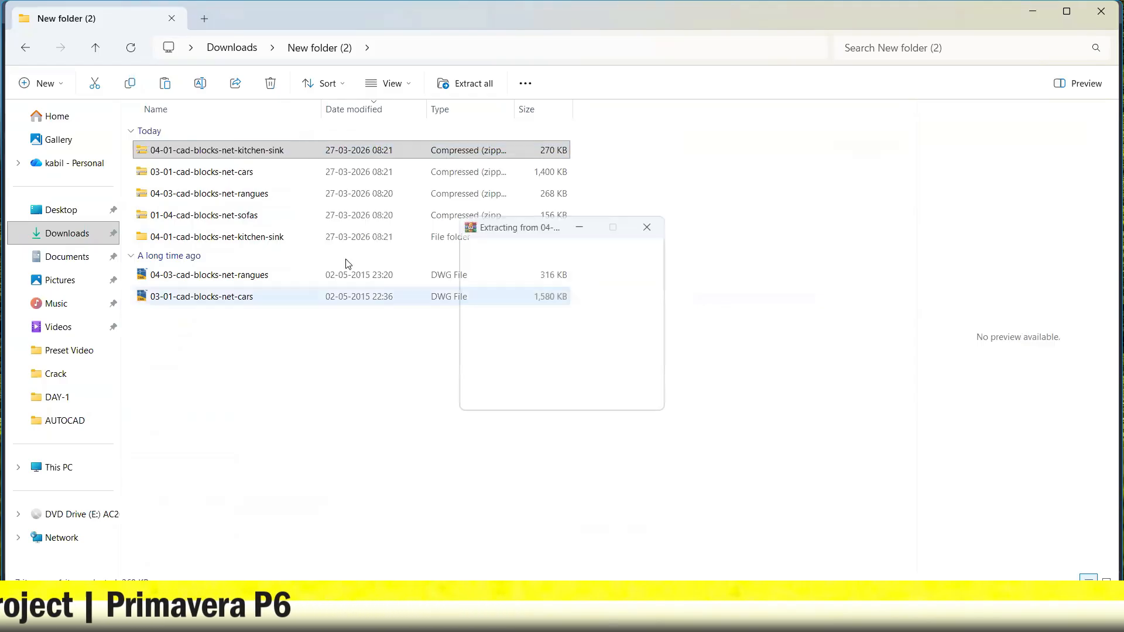
# Extract the 01-04-cad-blocks-net-sofas archive into the current folder with WinRAR.
pyautogui.click(298, 223)
pyautogui.rightClick(298, 225)
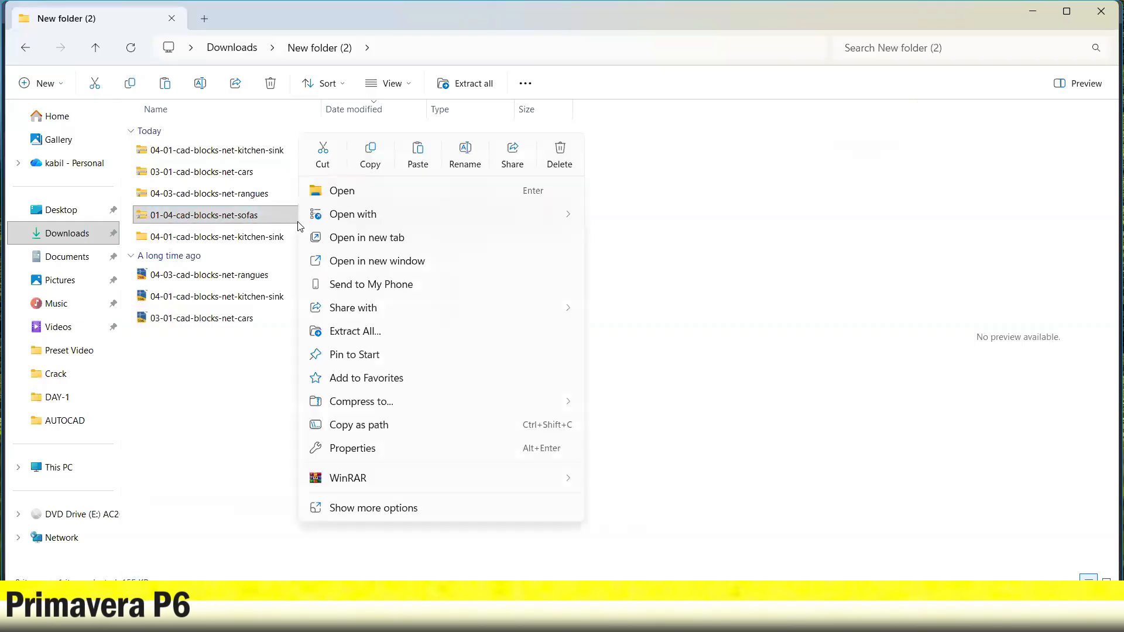
pyautogui.moveTo(482, 478)
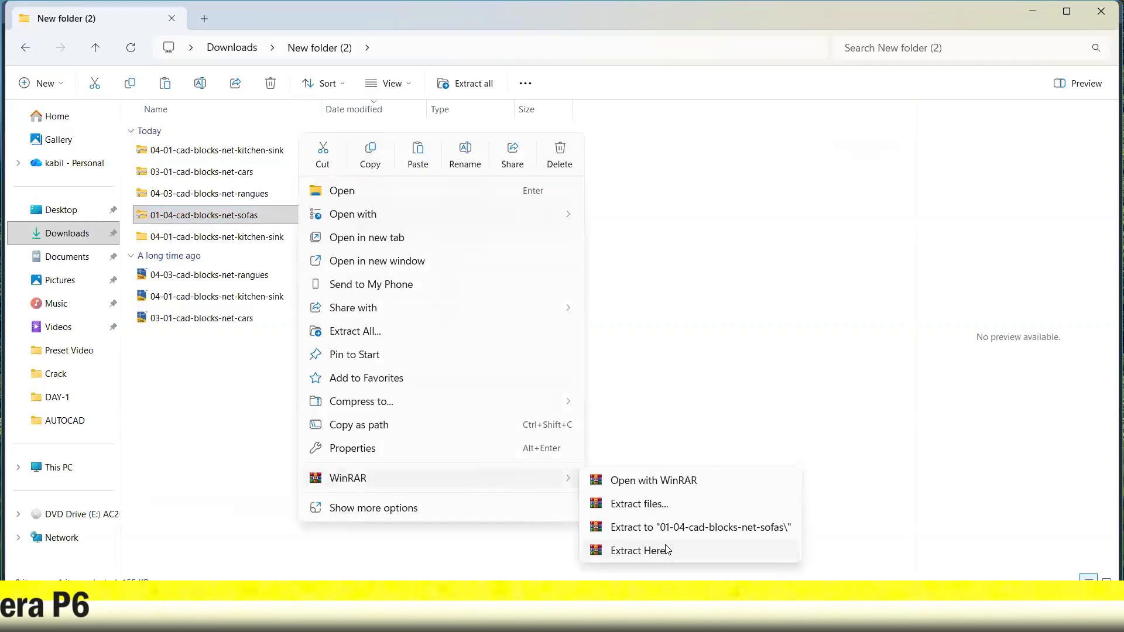
pyautogui.click(667, 549)
pyautogui.click(326, 238)
pyautogui.rightClick(327, 242)
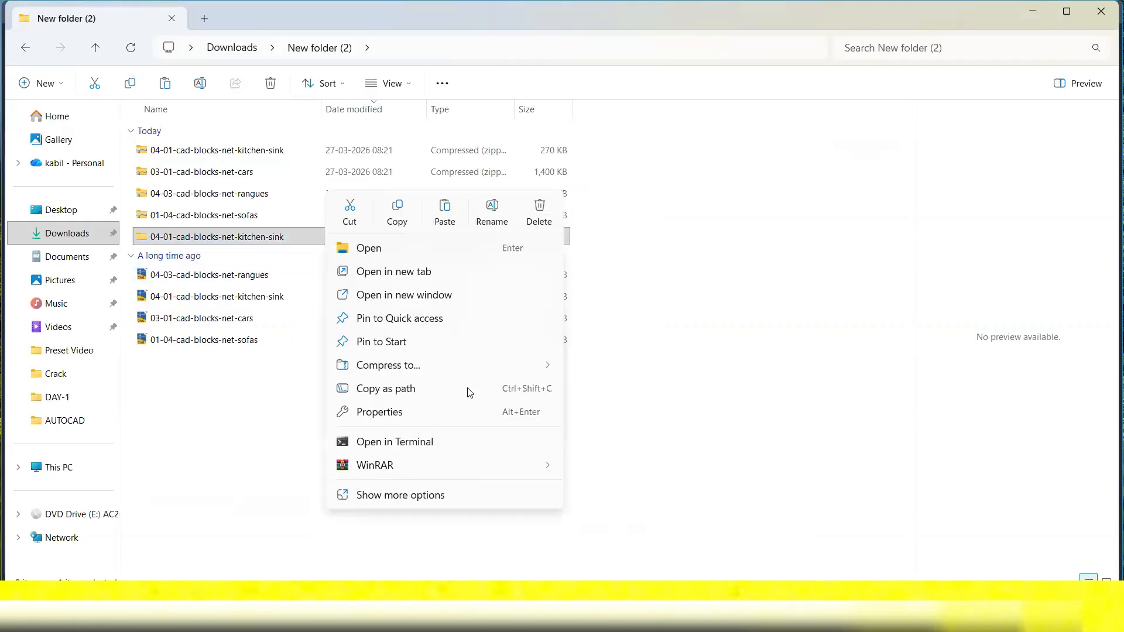
pyautogui.moveTo(515, 465)
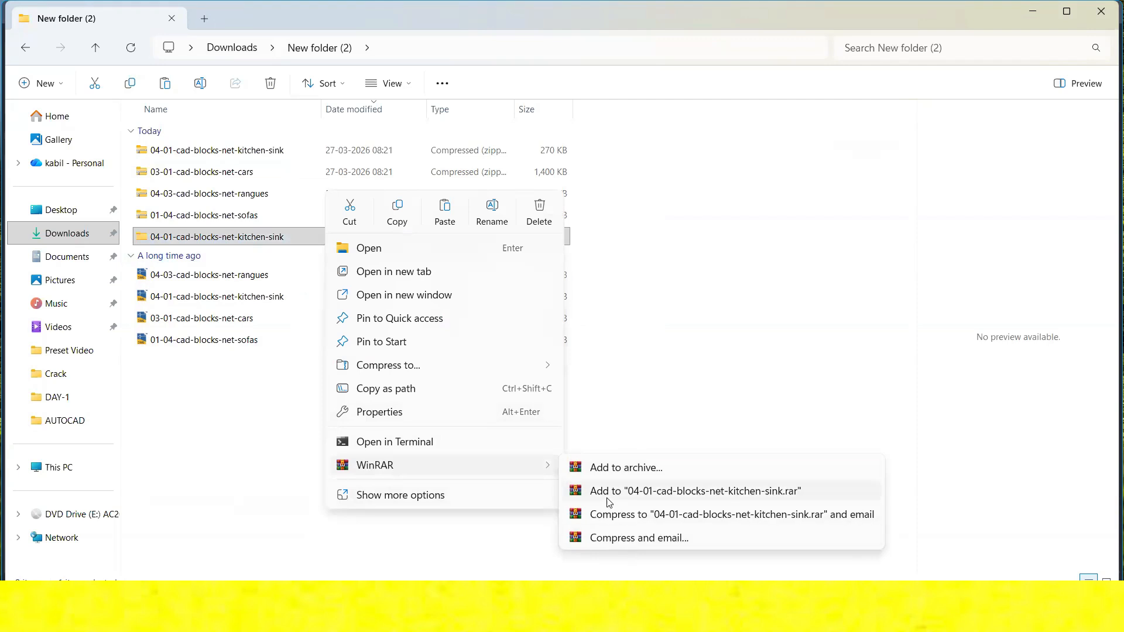
pyautogui.click(252, 460)
pyautogui.click(246, 238)
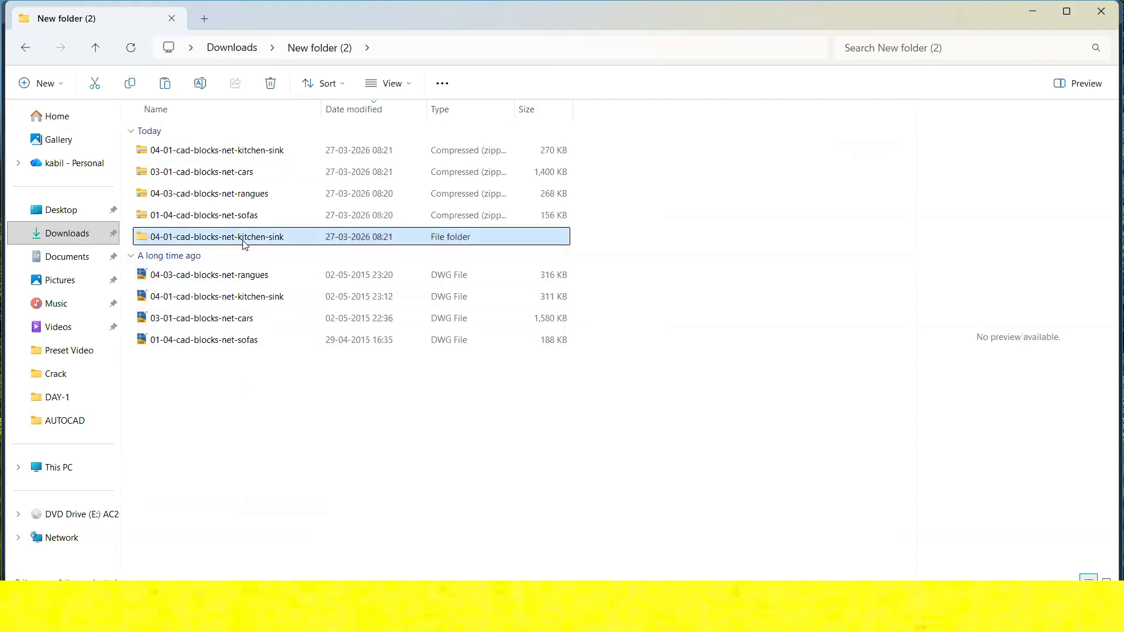
pyautogui.rightClick(244, 240)
pyautogui.moveTo(460, 494)
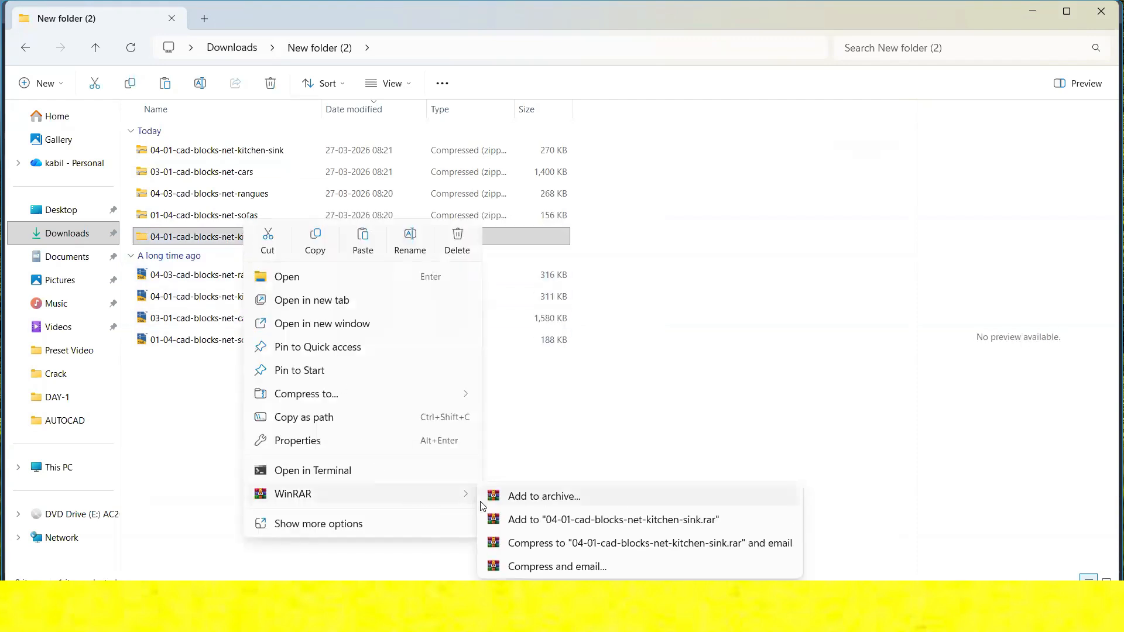
pyautogui.click(583, 442)
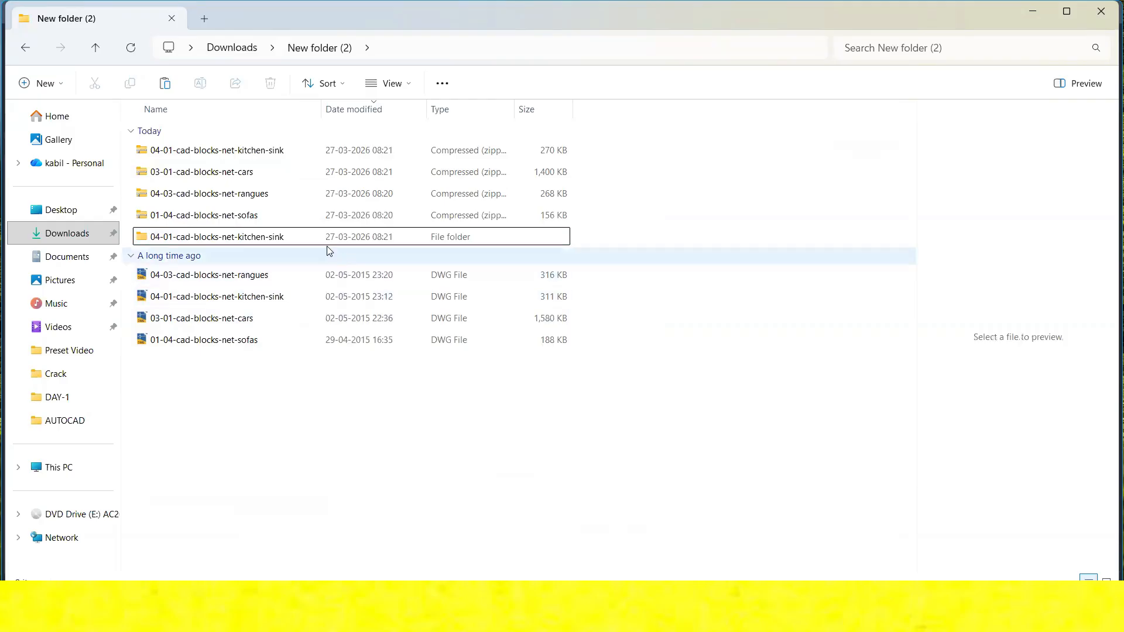
# Delete the redundant 04-01-cad-blocks-net-kitchen-sink subfolder from New folder (2), keeping the archives and DWG files.
pyautogui.click(299, 234)
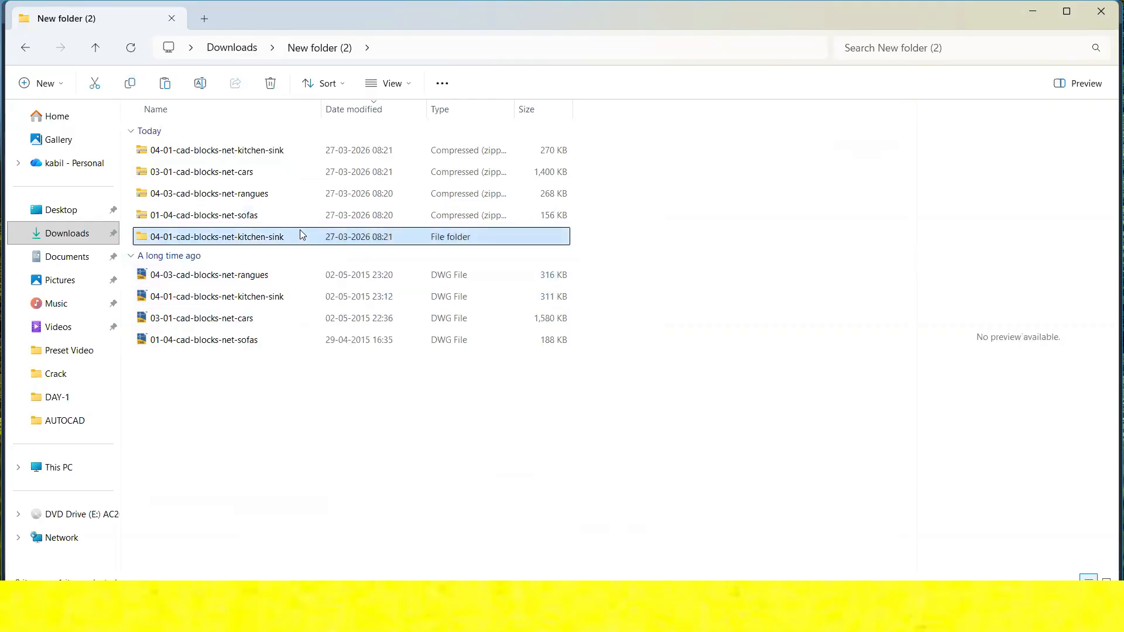
pyautogui.rightClick(300, 231)
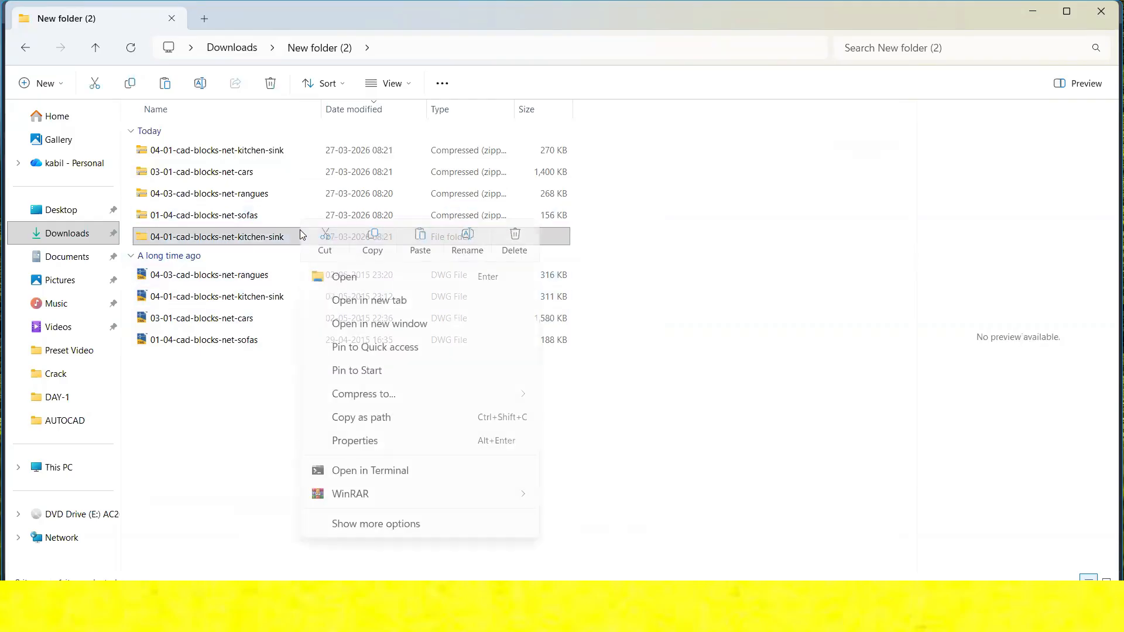
pyautogui.click(743, 261)
pyautogui.click(511, 238)
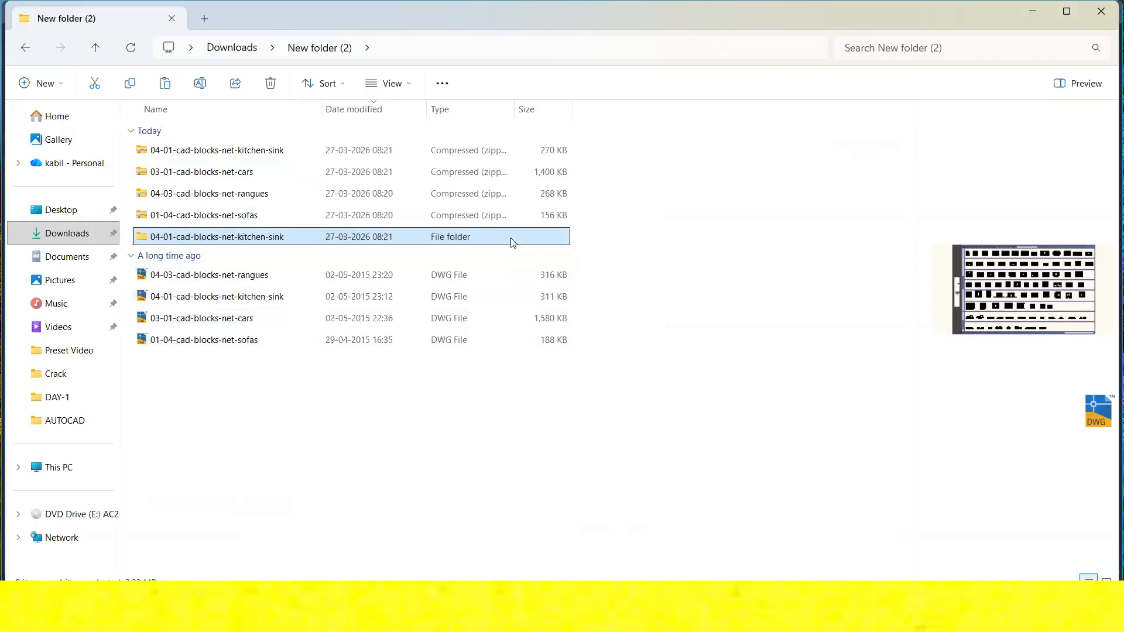
pyautogui.press('Delete')
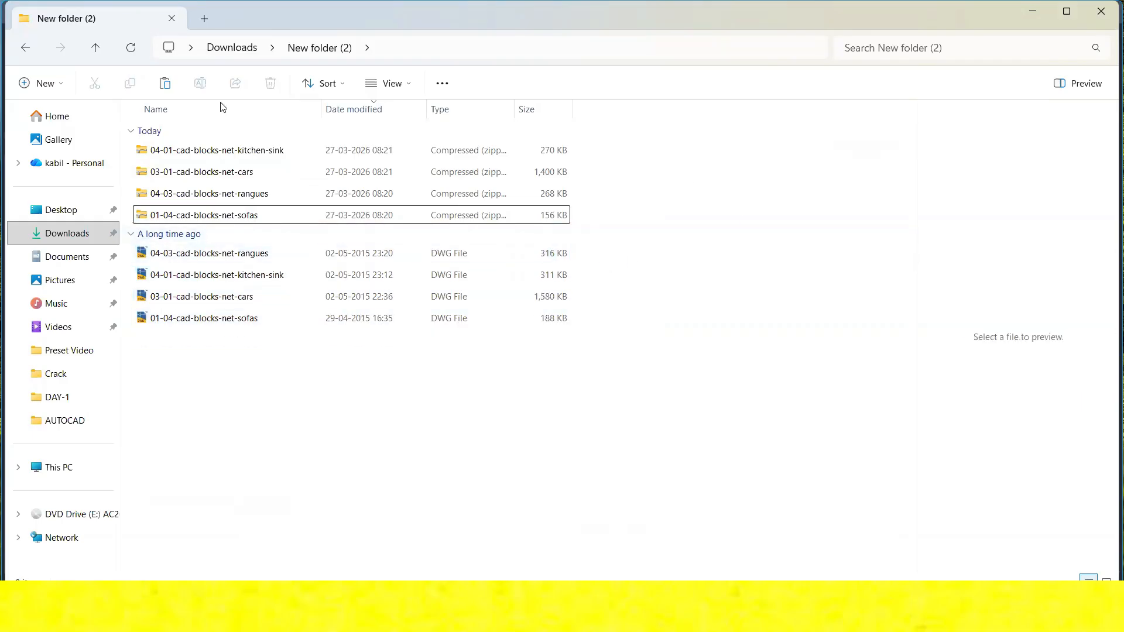
# Switch to AutoCAD and open the block library file selection for inserting blocks from libraries.
pyautogui.click(1033, 11)
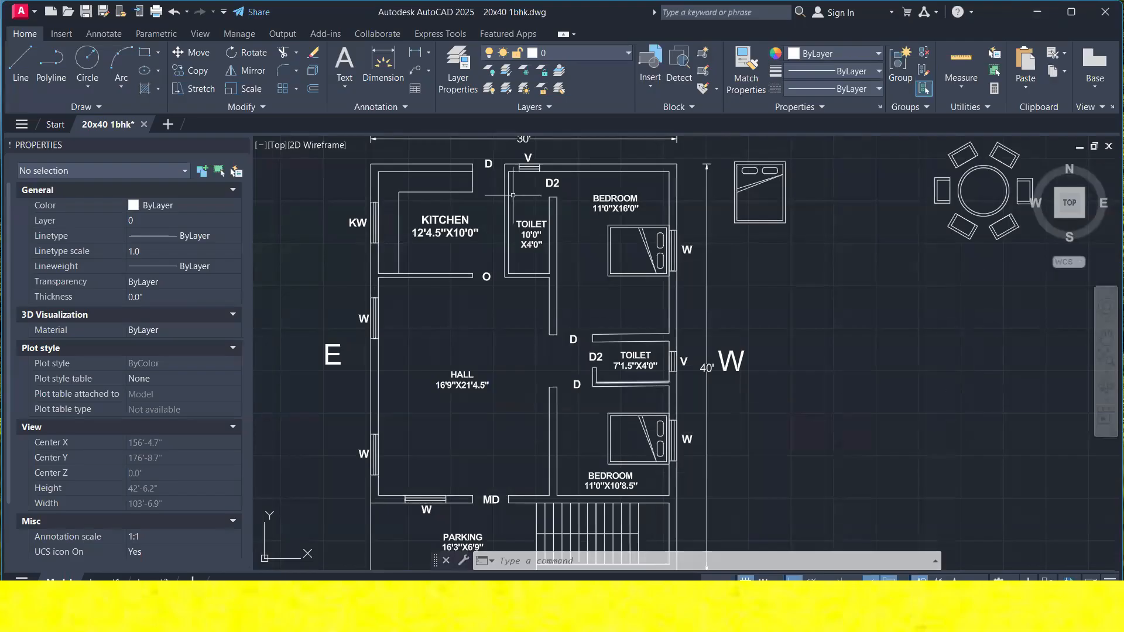
pyautogui.scroll(-4, 417, 279)
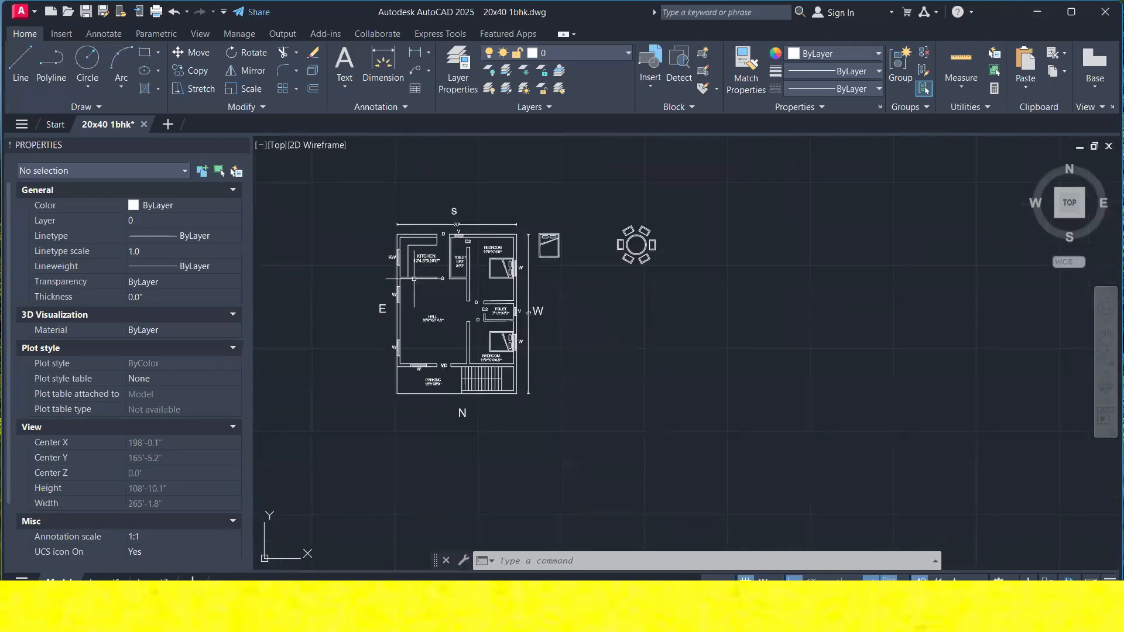
pyautogui.click(653, 87)
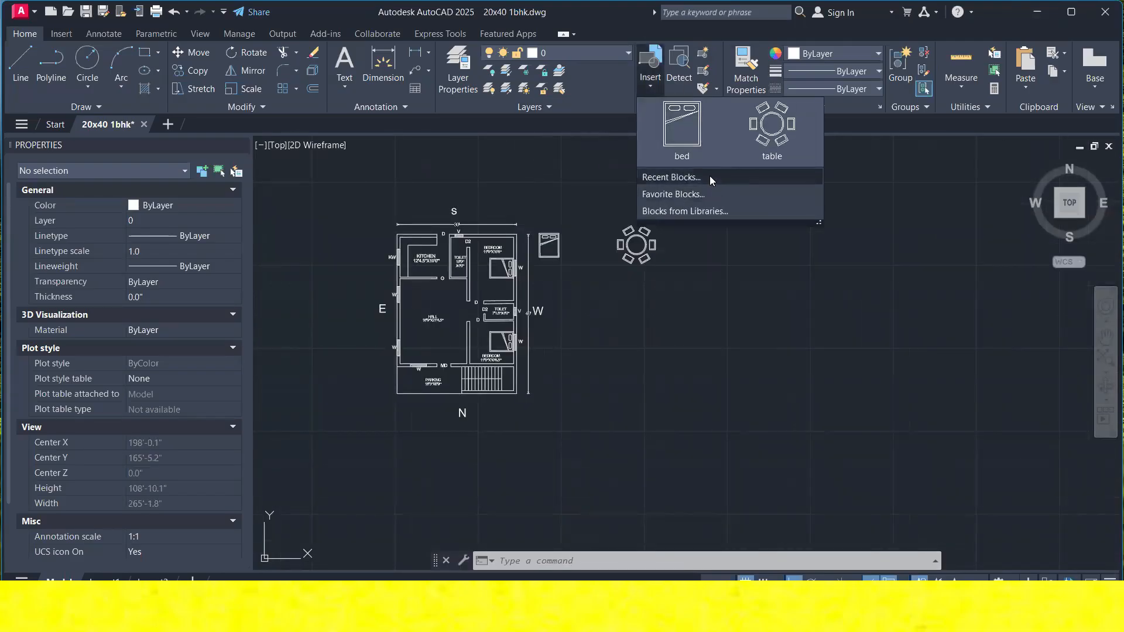
pyautogui.click(711, 212)
# Load 01-04-cad-blocks-net-sofas.dwg from New folder (2) in Downloads as the block library.
pyautogui.click(356, 277)
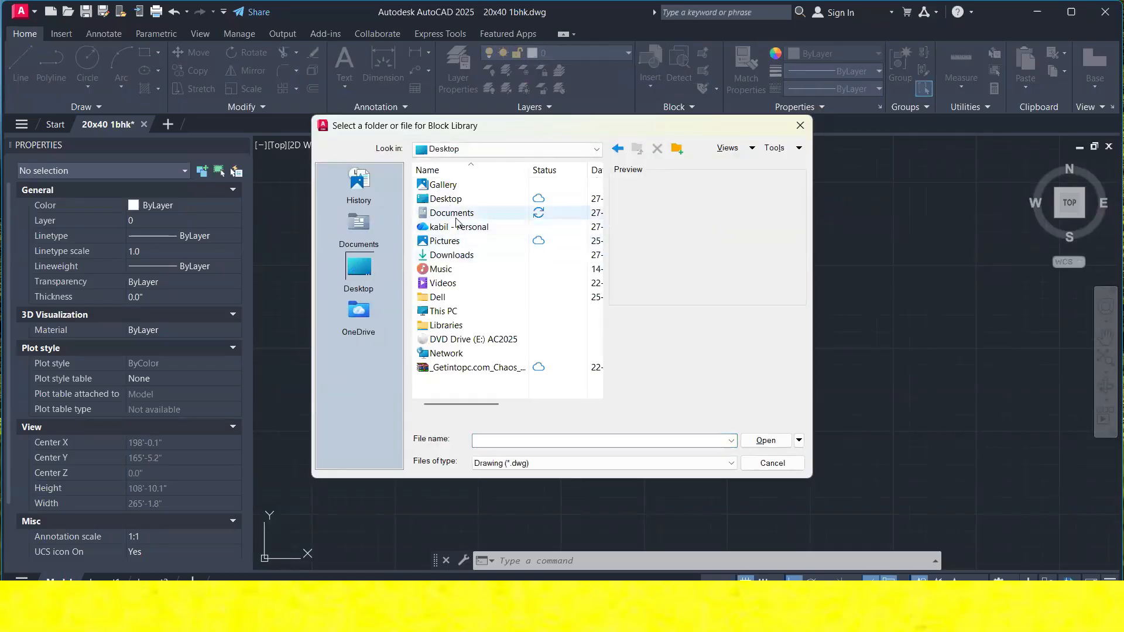
pyautogui.click(462, 256)
pyautogui.doubleClick(462, 256)
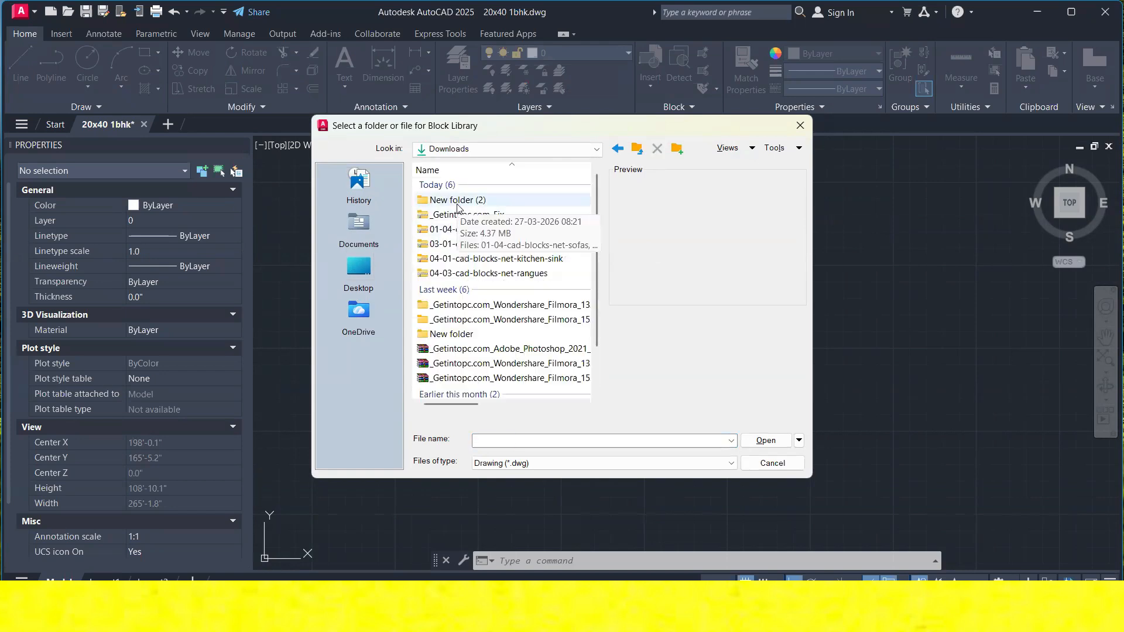
pyautogui.doubleClick(459, 200)
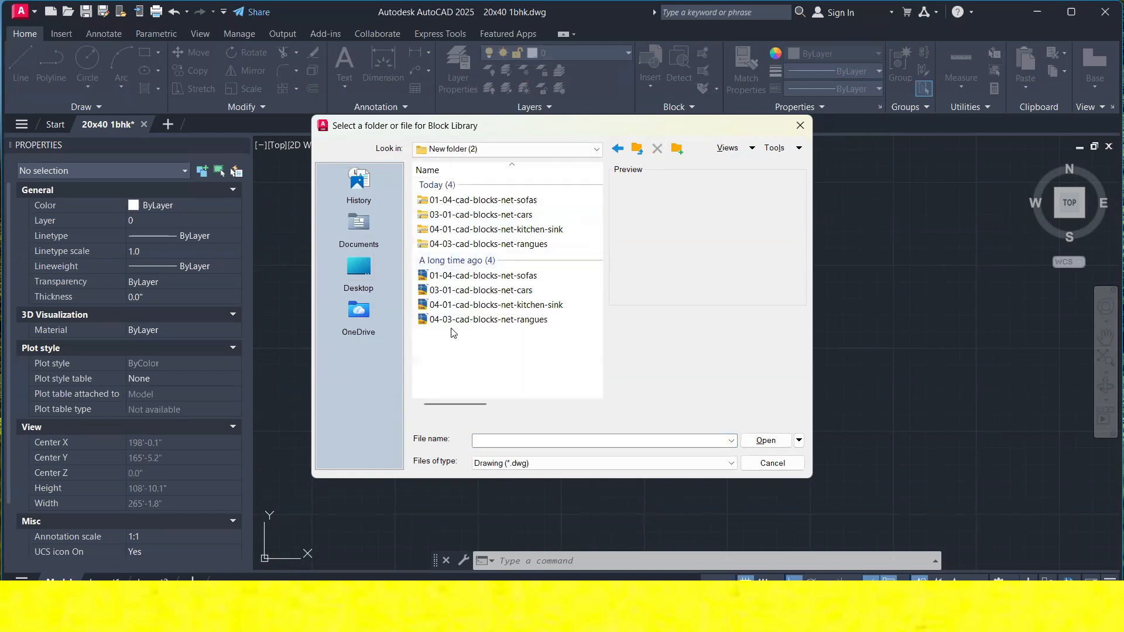
pyautogui.click(623, 151)
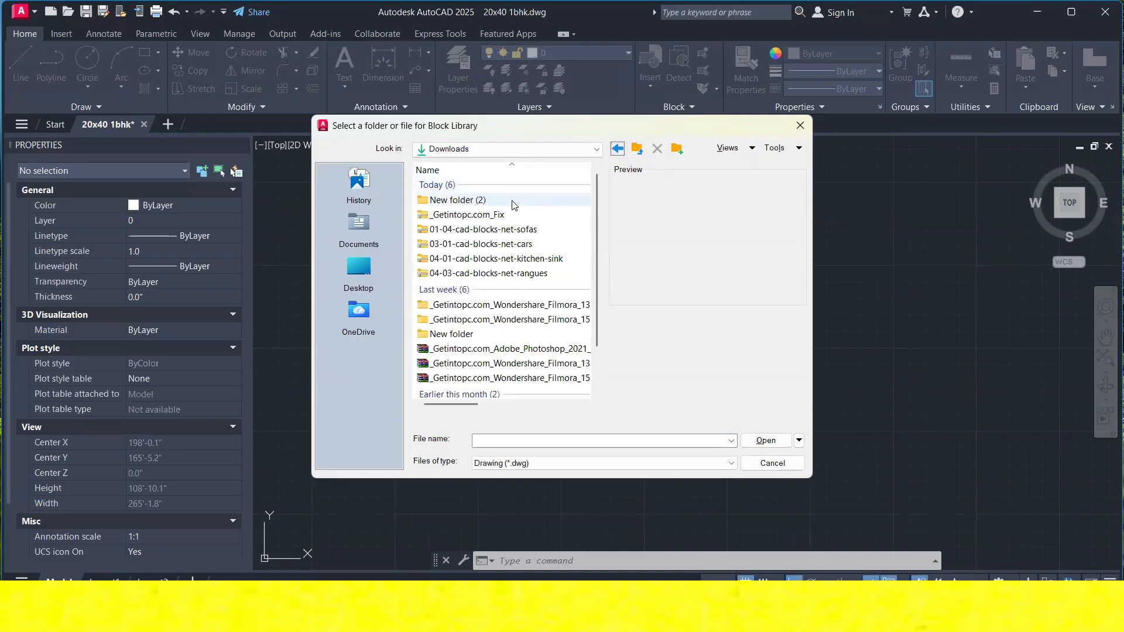
pyautogui.click(510, 205)
pyautogui.click(771, 438)
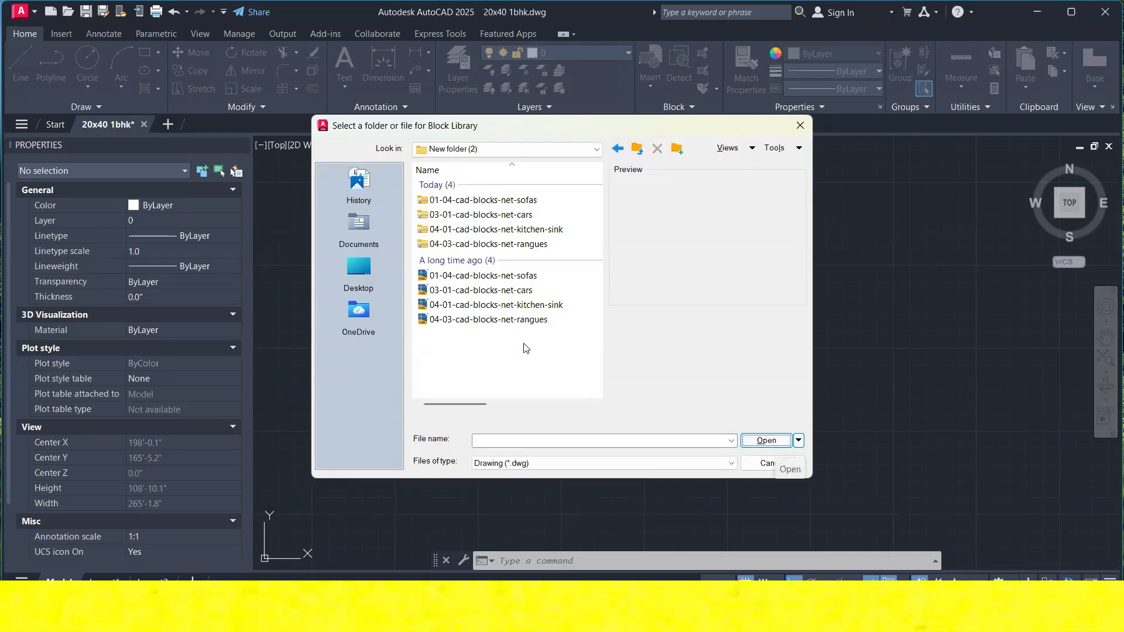
pyautogui.click(498, 280)
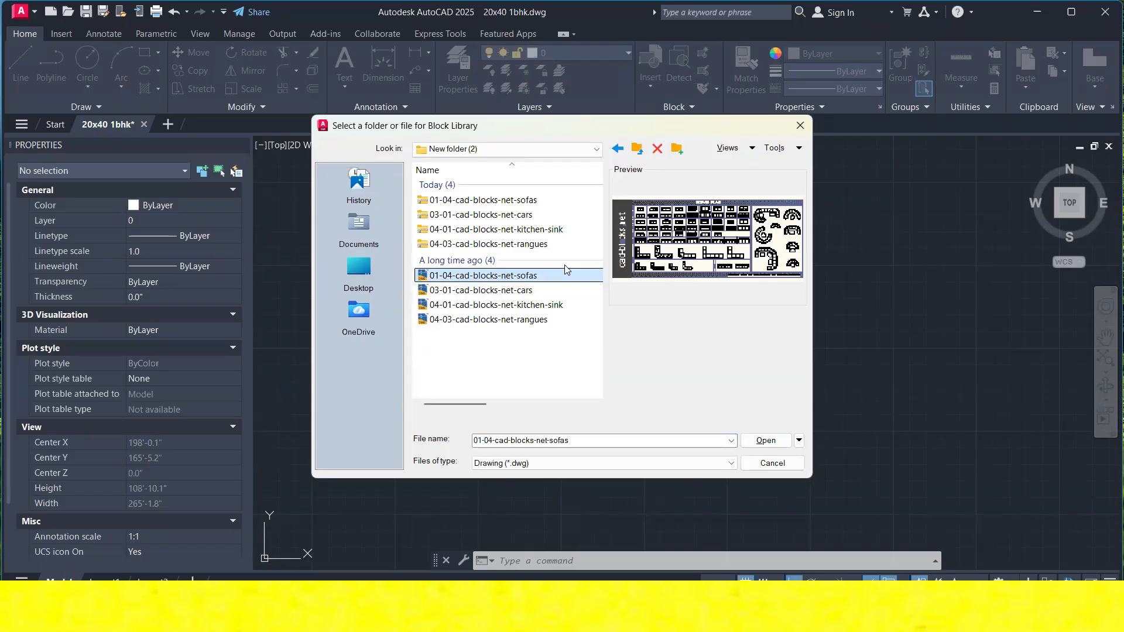
pyautogui.click(765, 440)
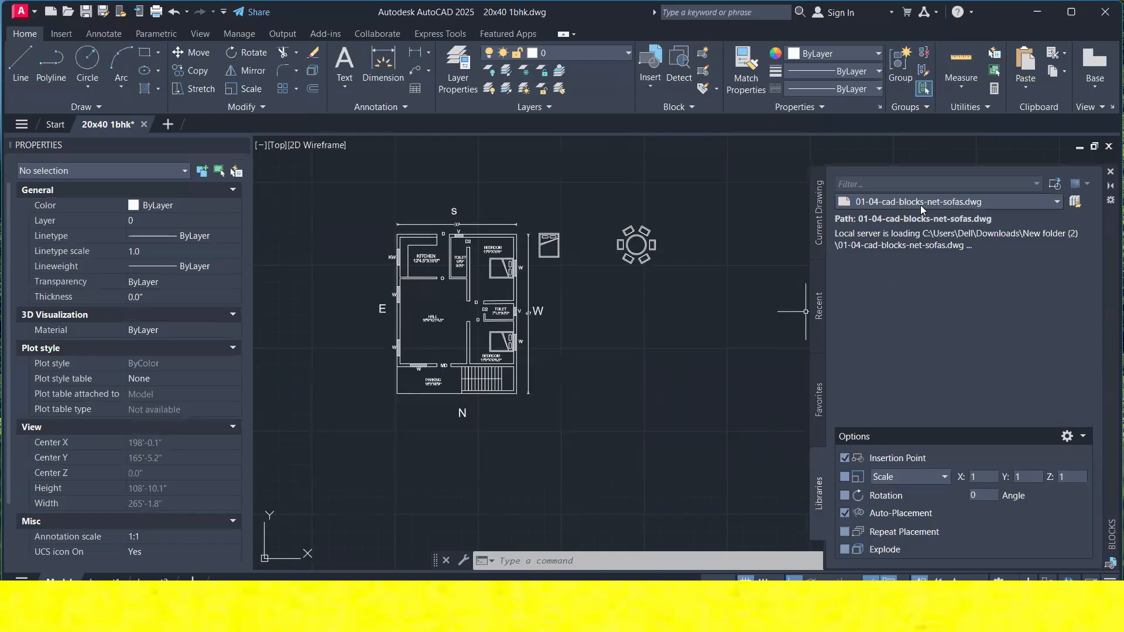
pyautogui.click(937, 205)
pyautogui.click(931, 215)
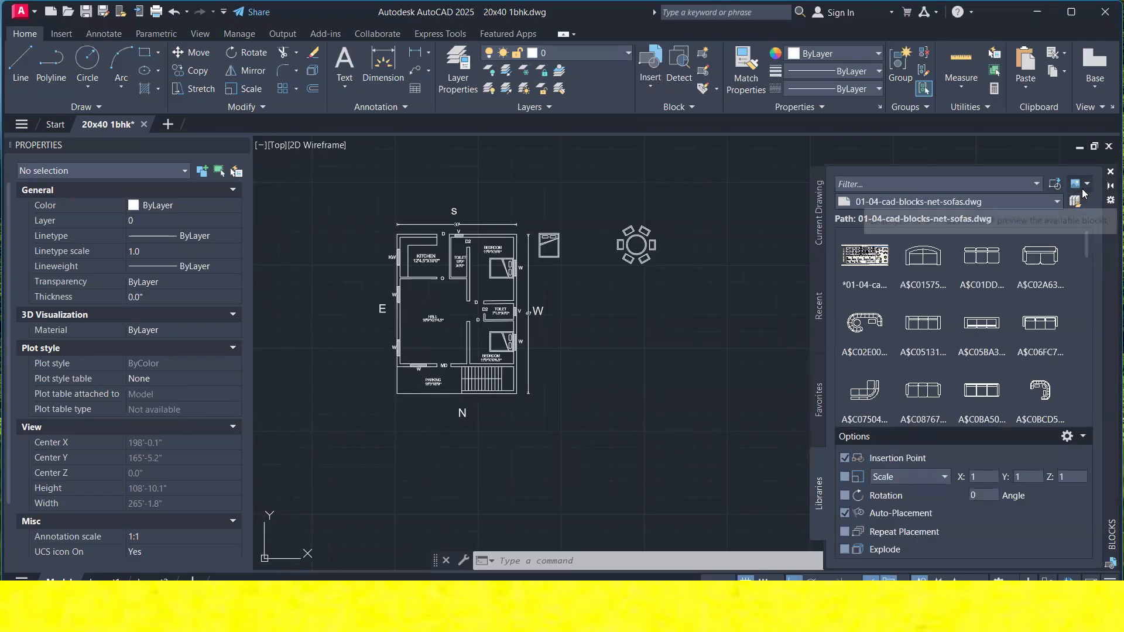
pyautogui.click(1086, 185)
pyautogui.click(1085, 188)
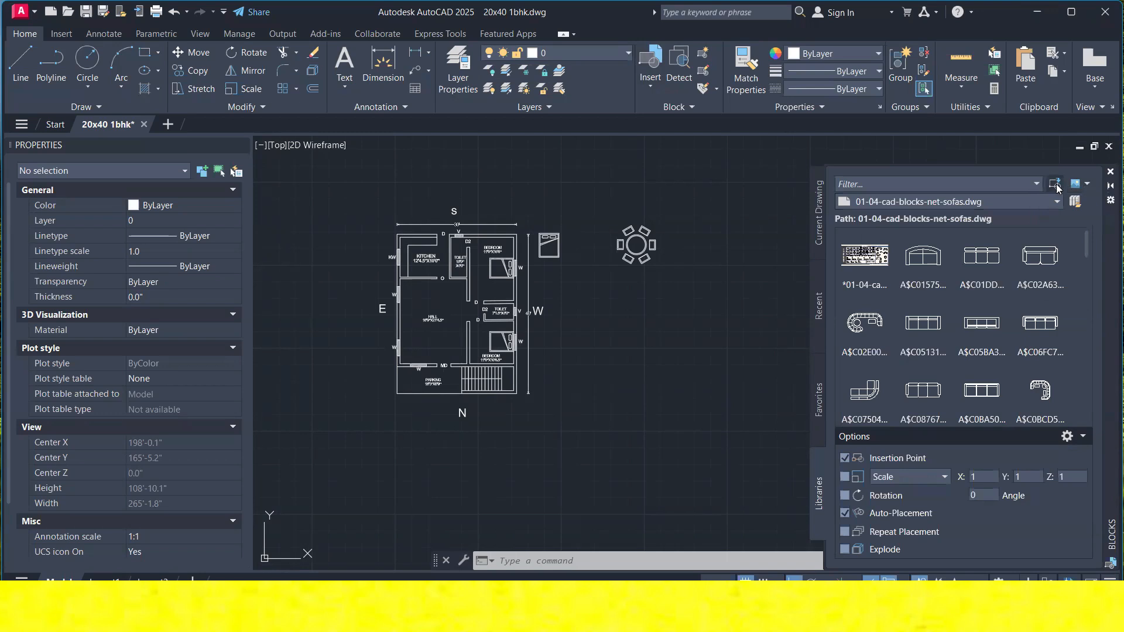
pyautogui.click(1056, 185)
pyautogui.click(363, 260)
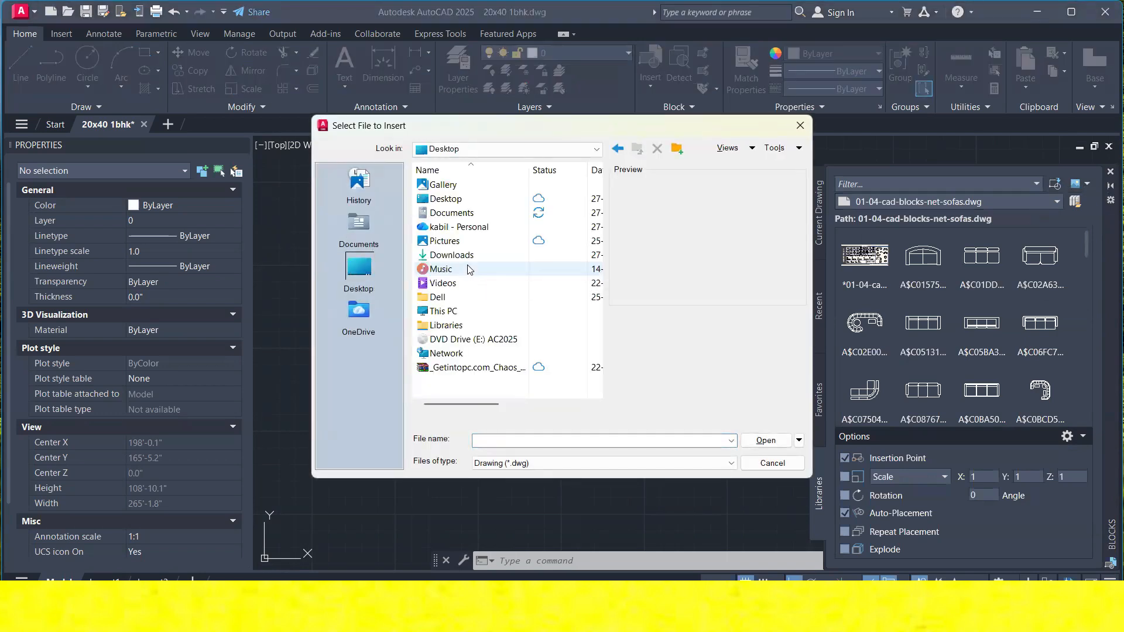
pyautogui.click(458, 214)
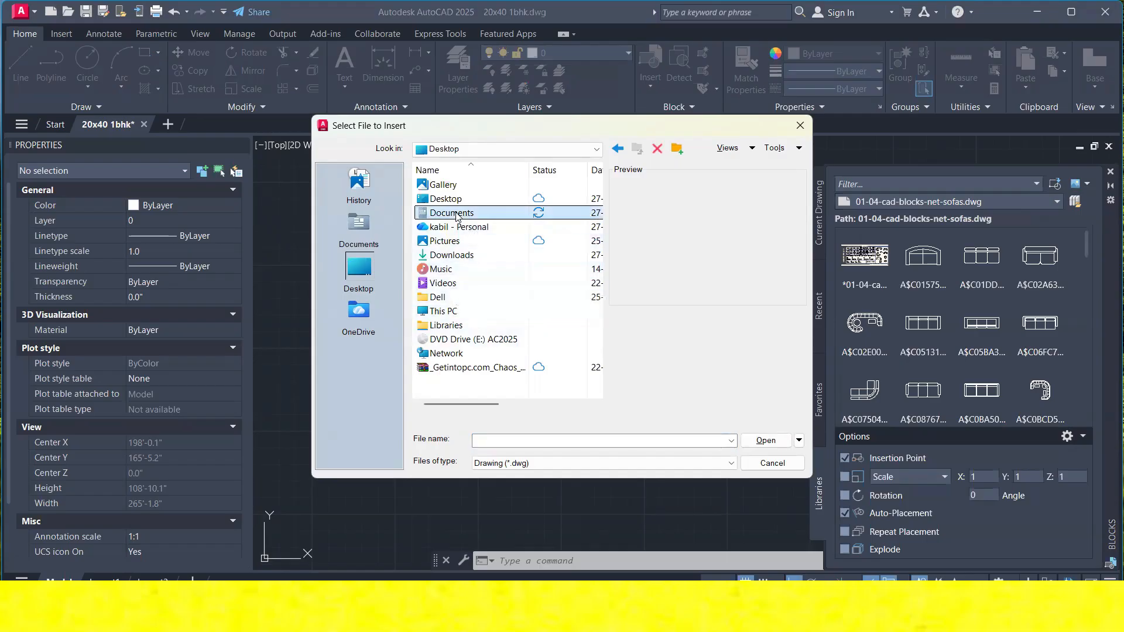
pyautogui.doubleClick(459, 255)
pyautogui.doubleClick(457, 207)
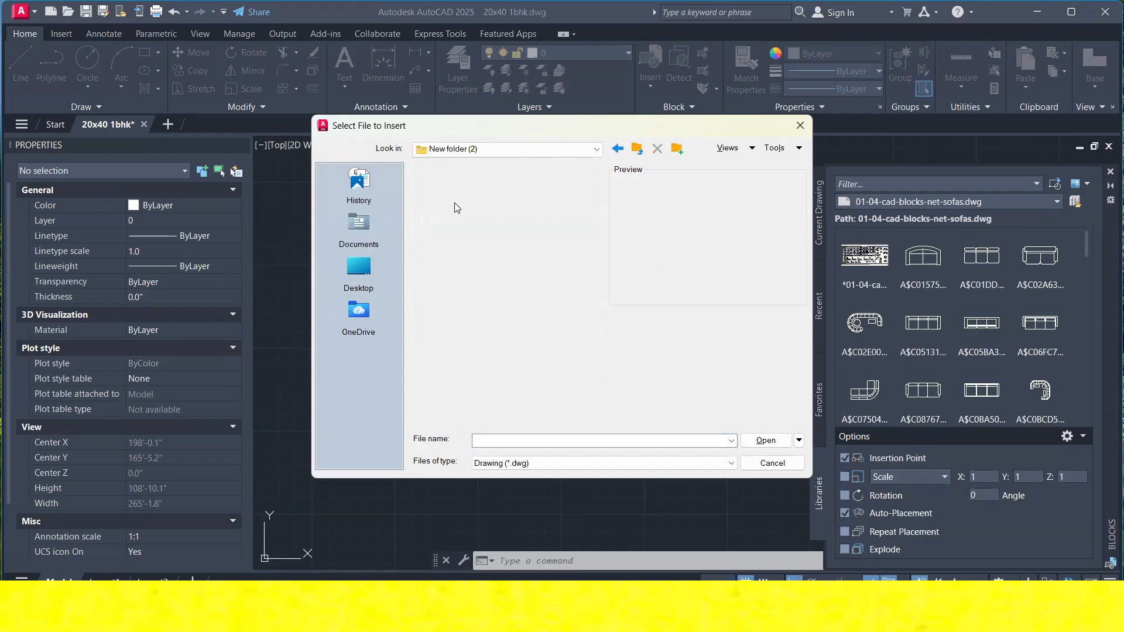
pyautogui.click(469, 334)
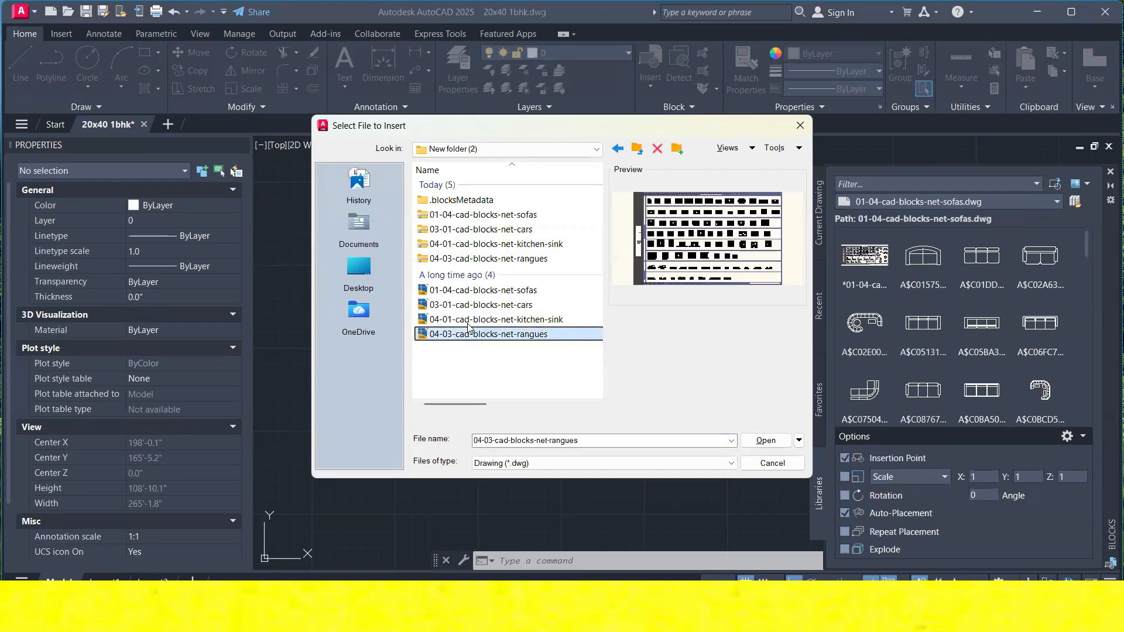
pyautogui.click(468, 319)
pyautogui.click(468, 304)
pyautogui.click(761, 441)
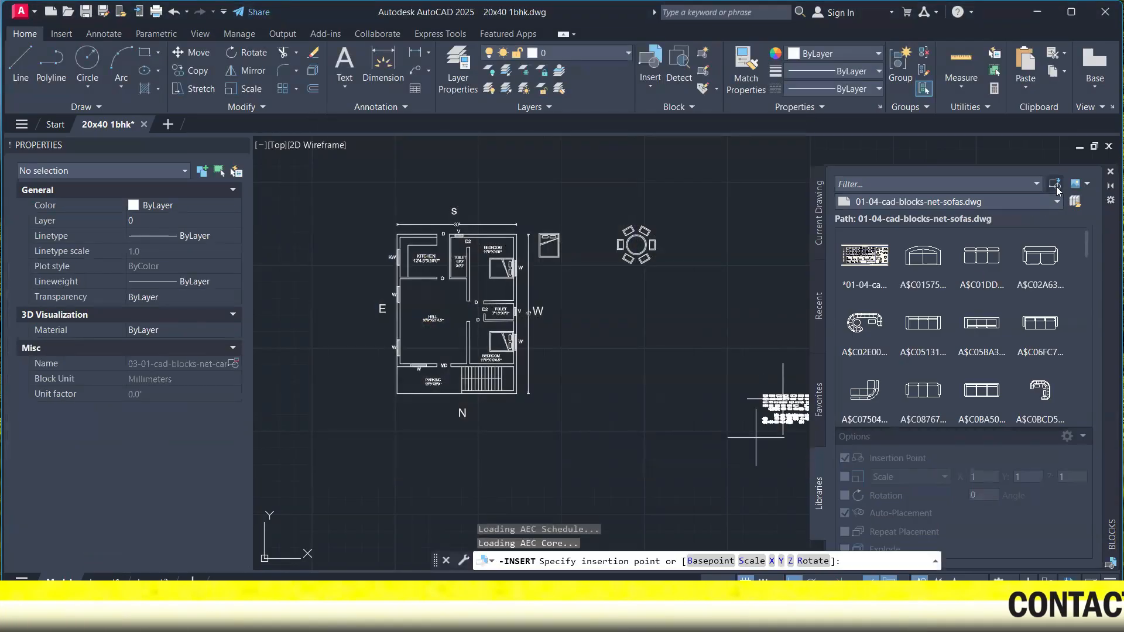
pyautogui.press('Escape')
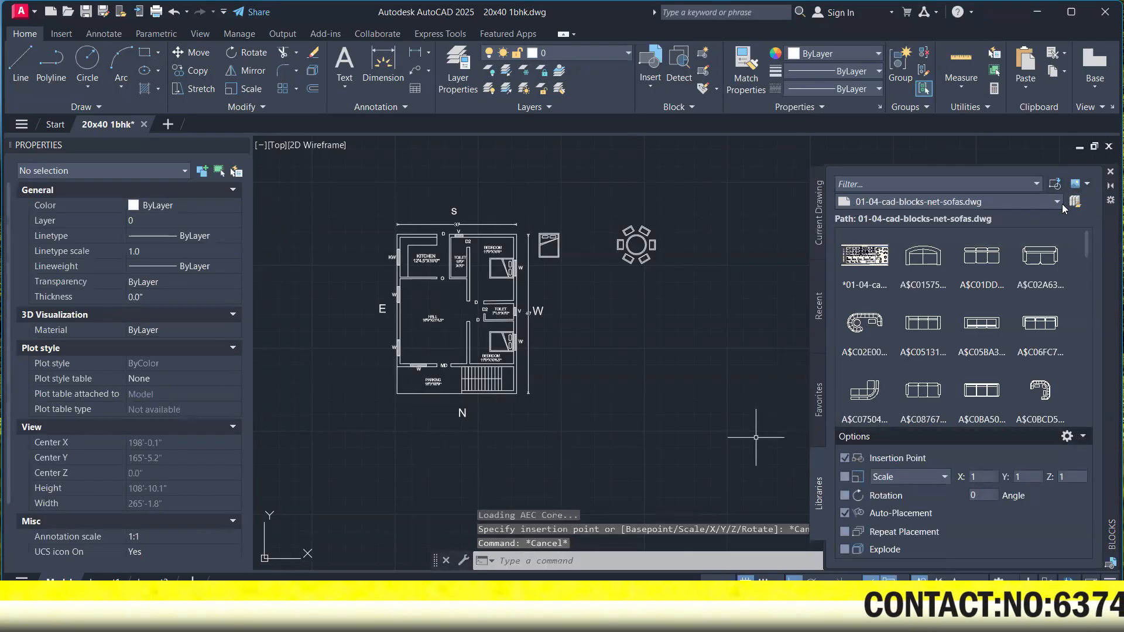
# Load 03-01-cad-blocks-net-cars.dwg from New folder (2) as another block library.
pyautogui.click(1031, 212)
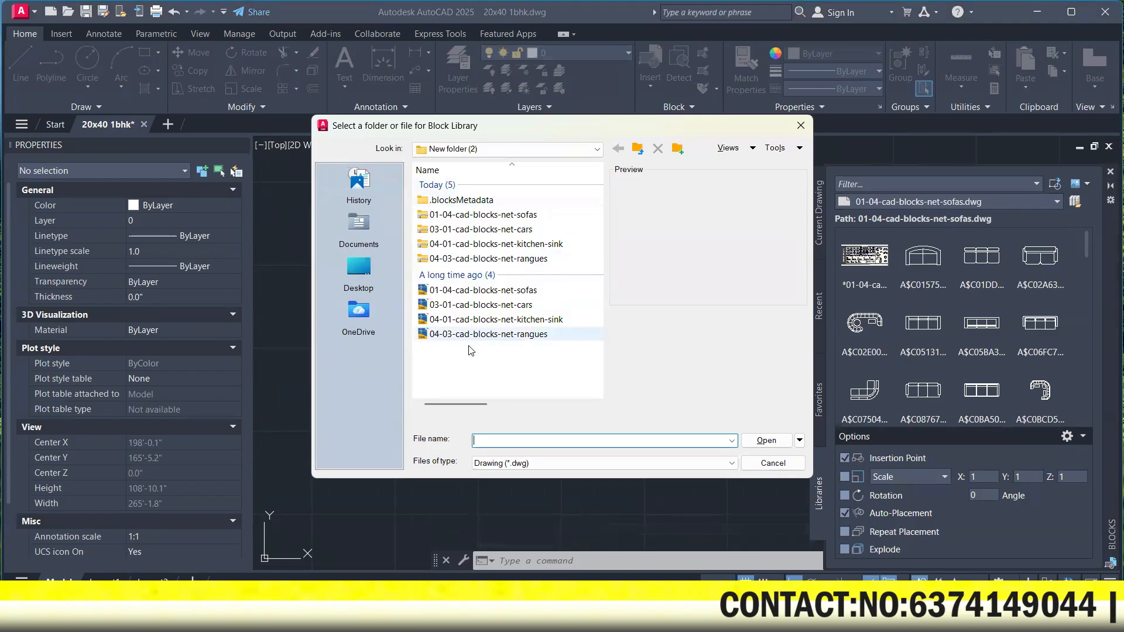
pyautogui.click(471, 305)
pyautogui.click(767, 440)
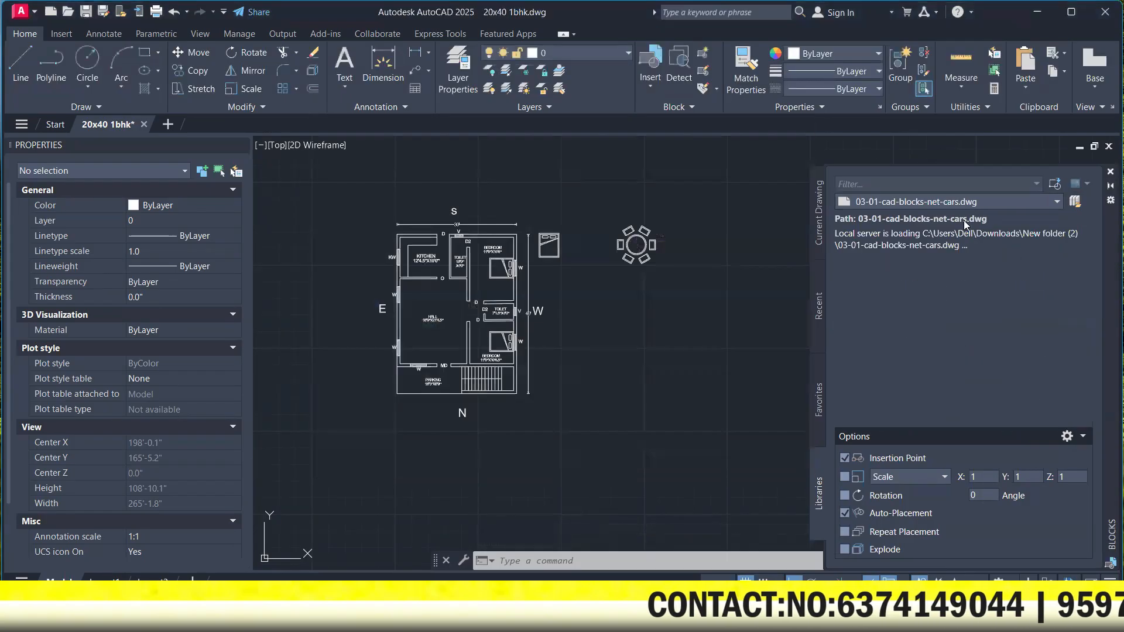
# Load 04-01-cad-blocks-net-kitchen-sink.dwg from New folder (2) as another block library.
pyautogui.click(1058, 202)
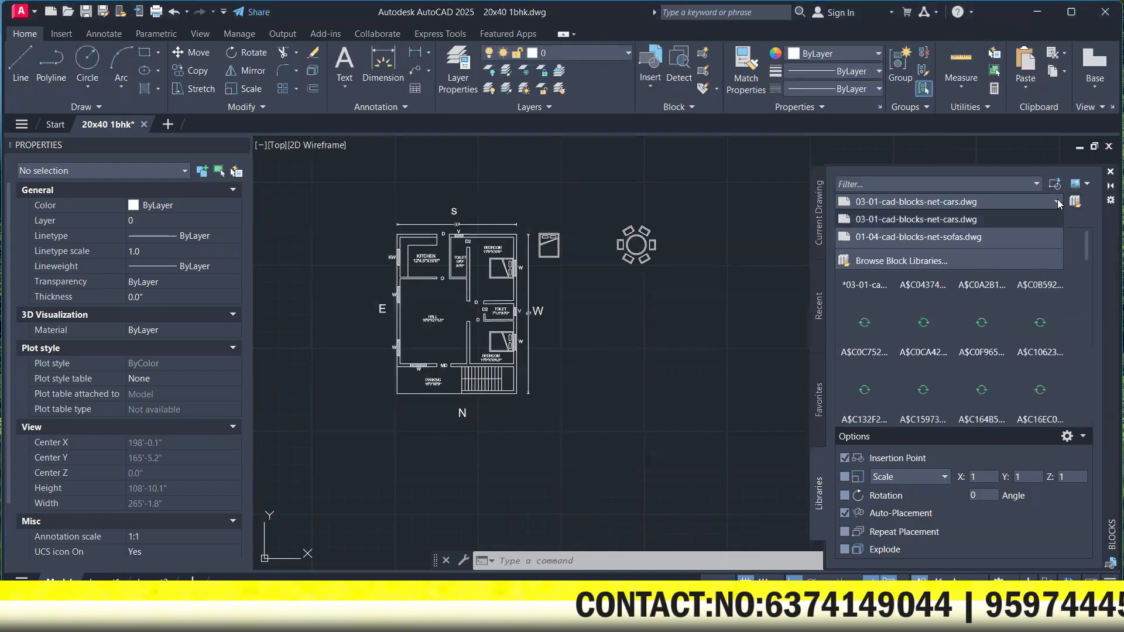
pyautogui.click(988, 261)
pyautogui.click(496, 319)
pyautogui.click(767, 440)
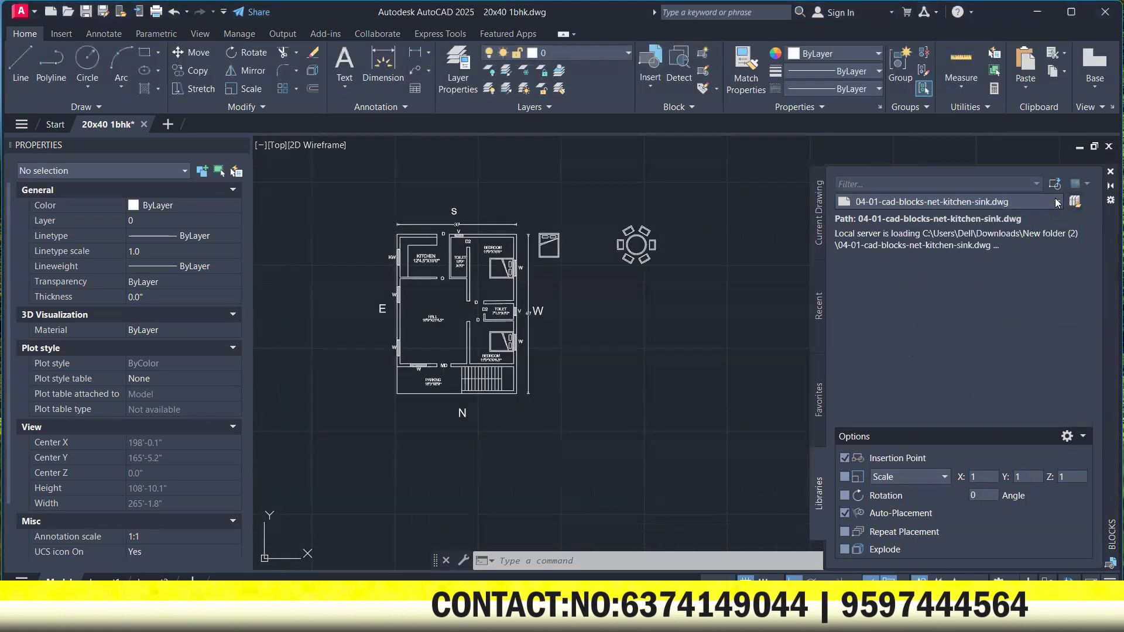
# Load 04-03-cad-blocks-net-rangues.dwg from New folder (2) as another block library.
pyautogui.click(1058, 202)
pyautogui.click(994, 274)
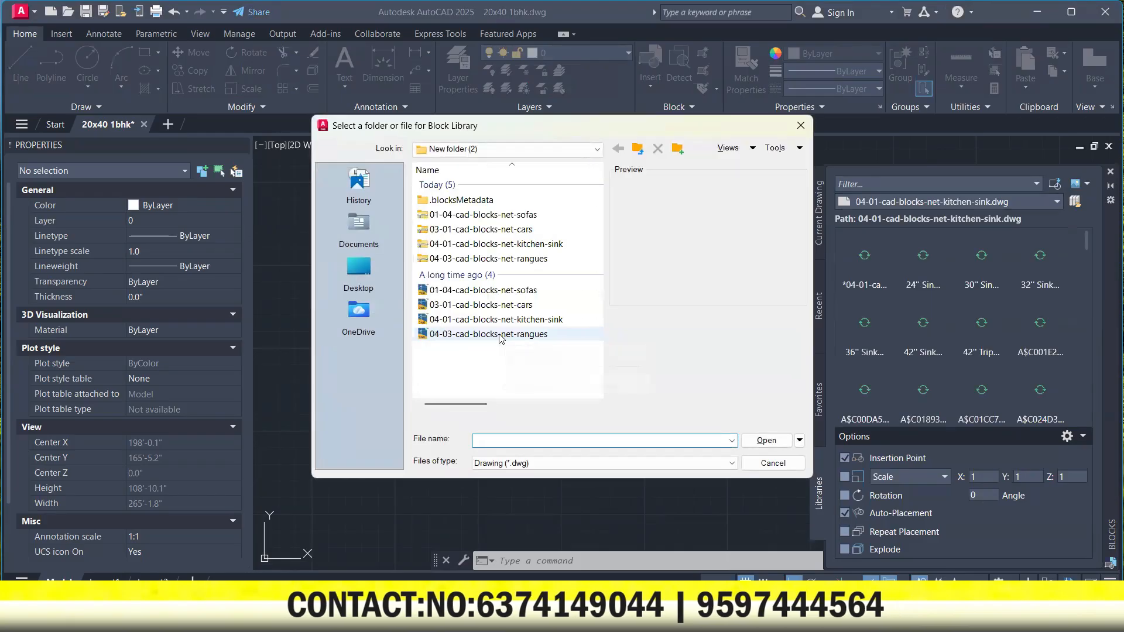
pyautogui.click(502, 334)
pyautogui.click(764, 440)
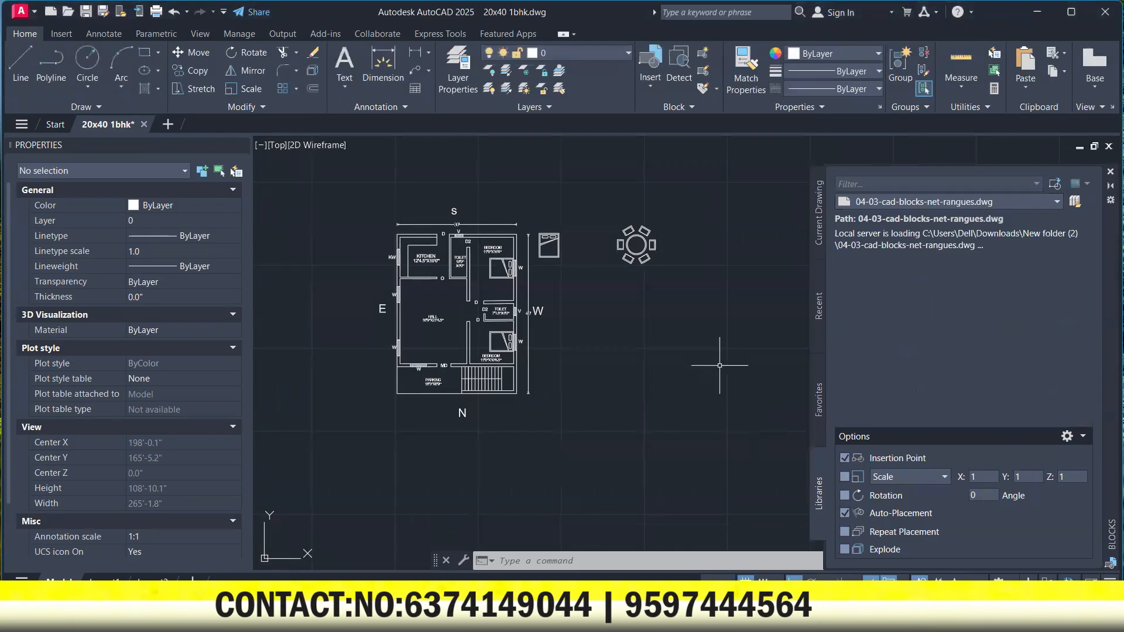
# Look through the blocks in the 04-03-cad-blocks-net-rangues.dwg and 04-01-cad-blocks-net-kitchen-sink.dwg libraries.
pyautogui.scroll(5, 414, 236)
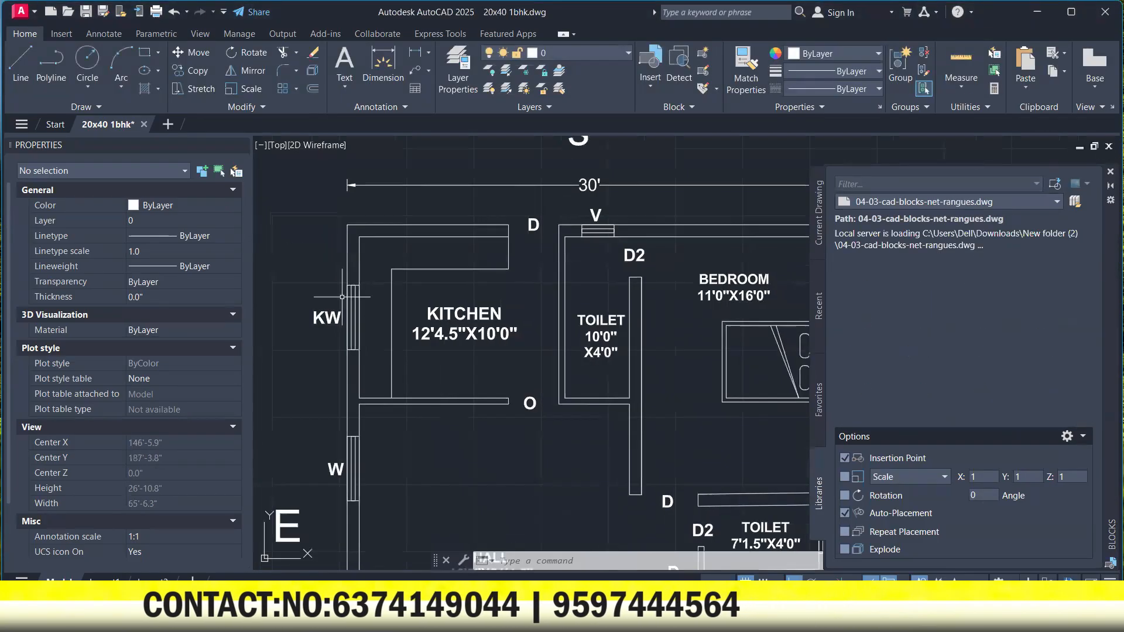
pyautogui.click(896, 203)
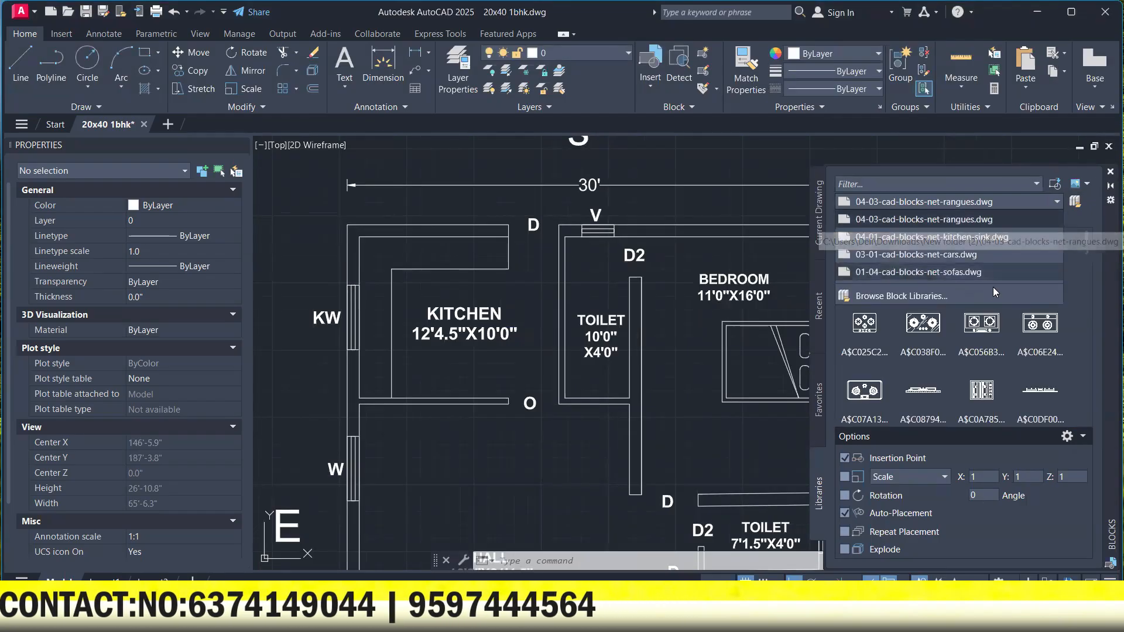
pyautogui.click(956, 220)
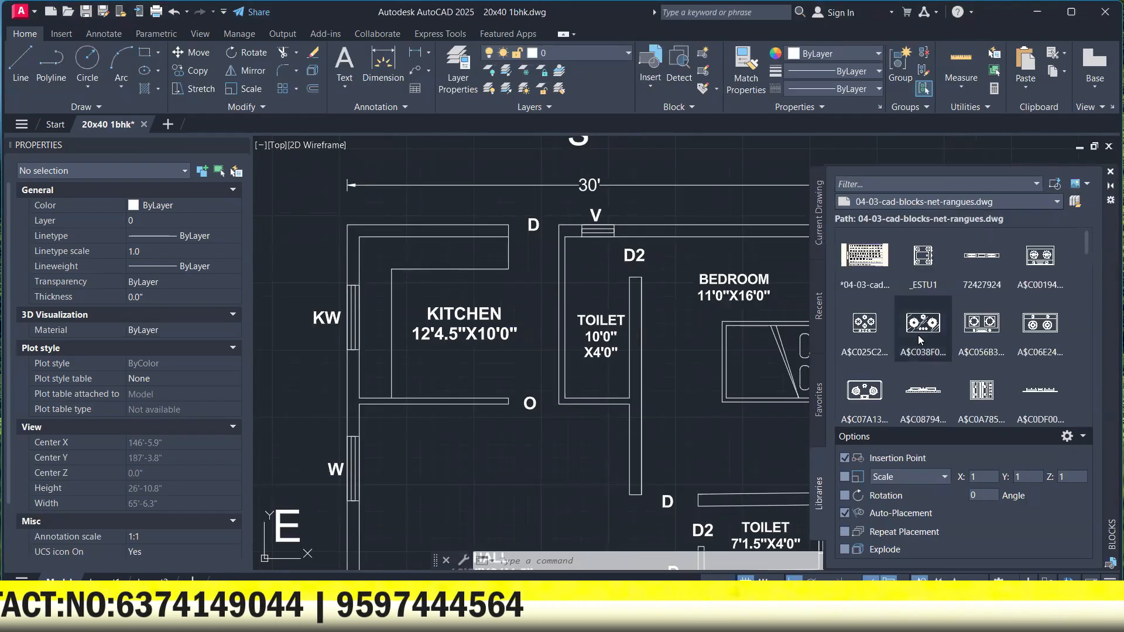
pyautogui.click(953, 202)
pyautogui.click(936, 244)
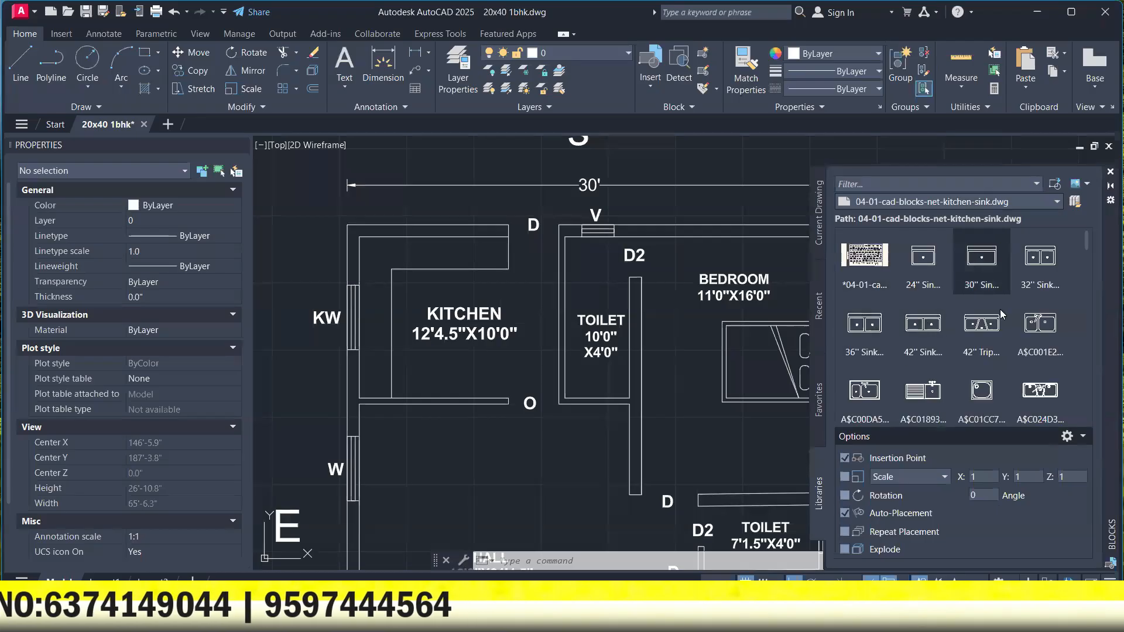
pyautogui.scroll(-5, 960, 328)
# Insert the A$C07A137B7 cooktop block from the 04-03-cad-blocks-net-rangues.dwg library onto the kitchen counter beside the KW window.
pyautogui.click(925, 203)
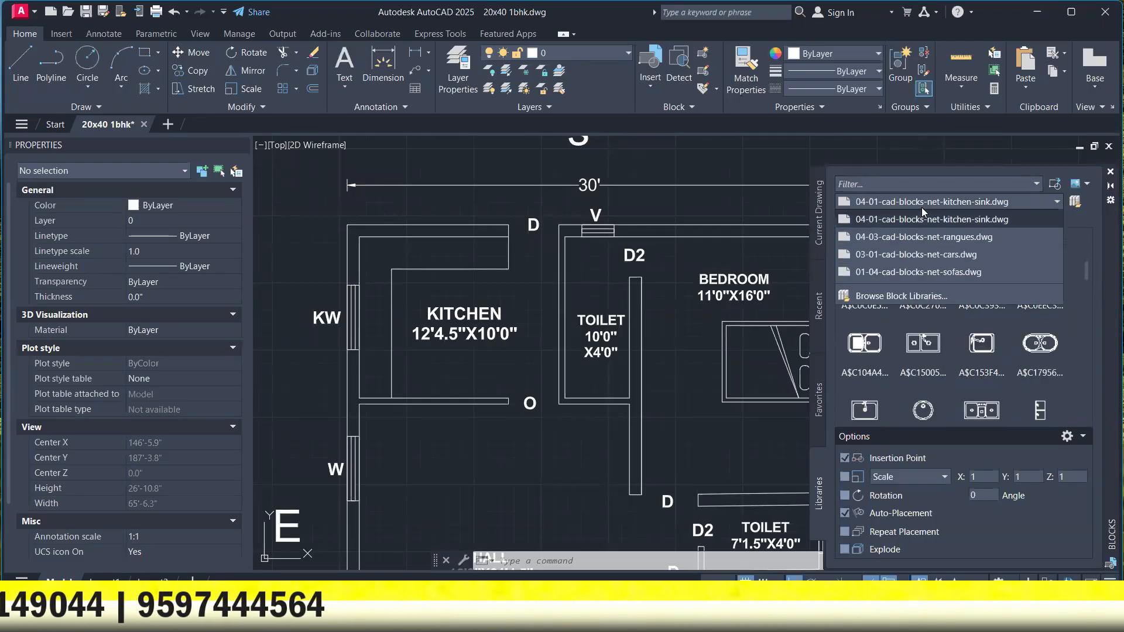
pyautogui.click(930, 238)
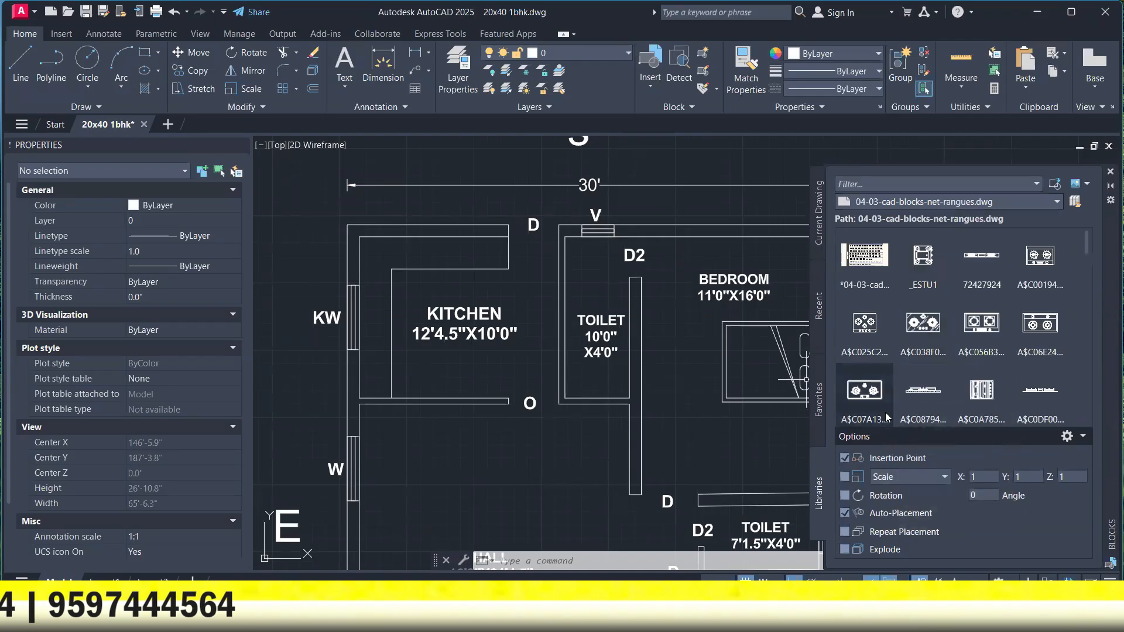
pyautogui.scroll(-1, 883, 393)
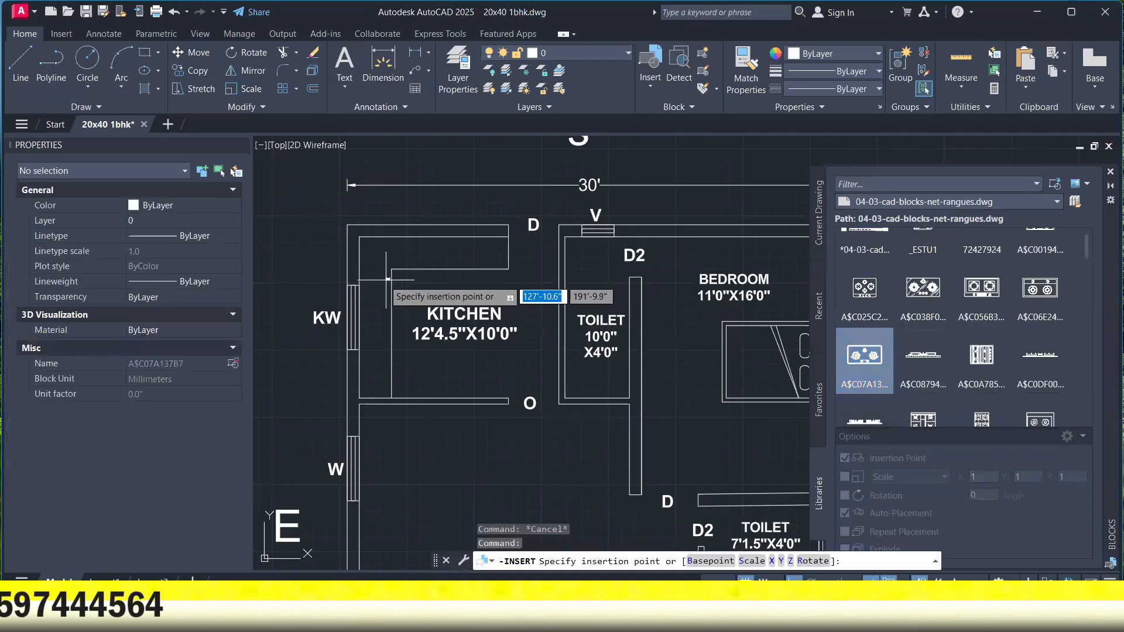
pyautogui.scroll(7, 379, 346)
pyautogui.click(372, 348)
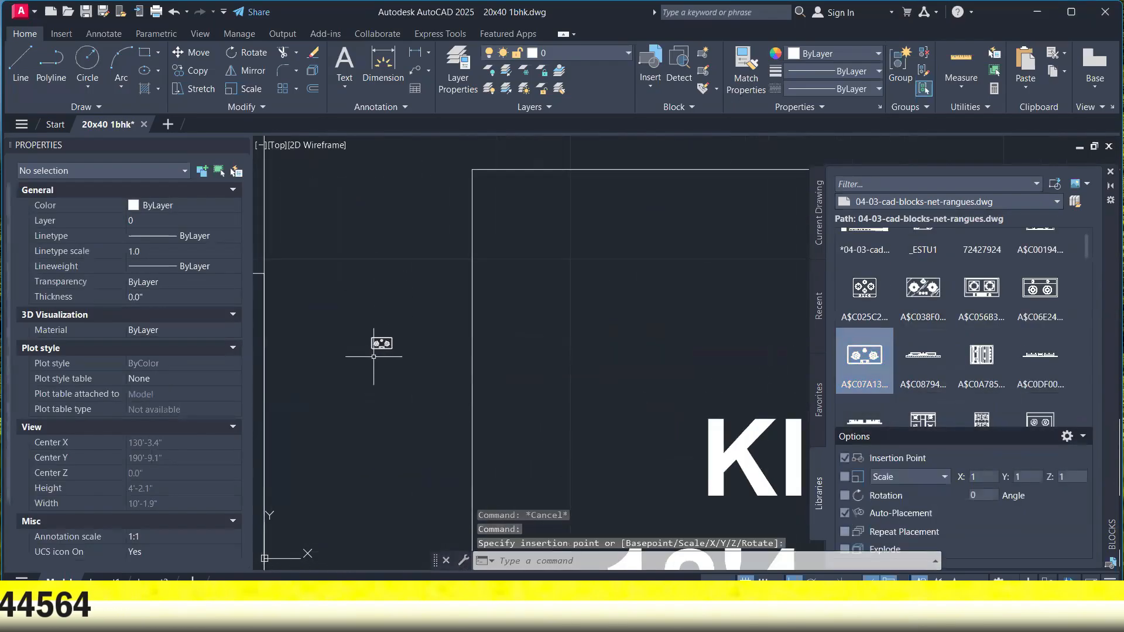
# Scale the inserted cooktop block up freehand by a factor of about 6.9.
pyautogui.moveTo(373, 356); pyautogui.dragTo(437, 351, button='middle')
pyautogui.click(416, 301)
pyautogui.click(489, 362)
pyautogui.write('s')
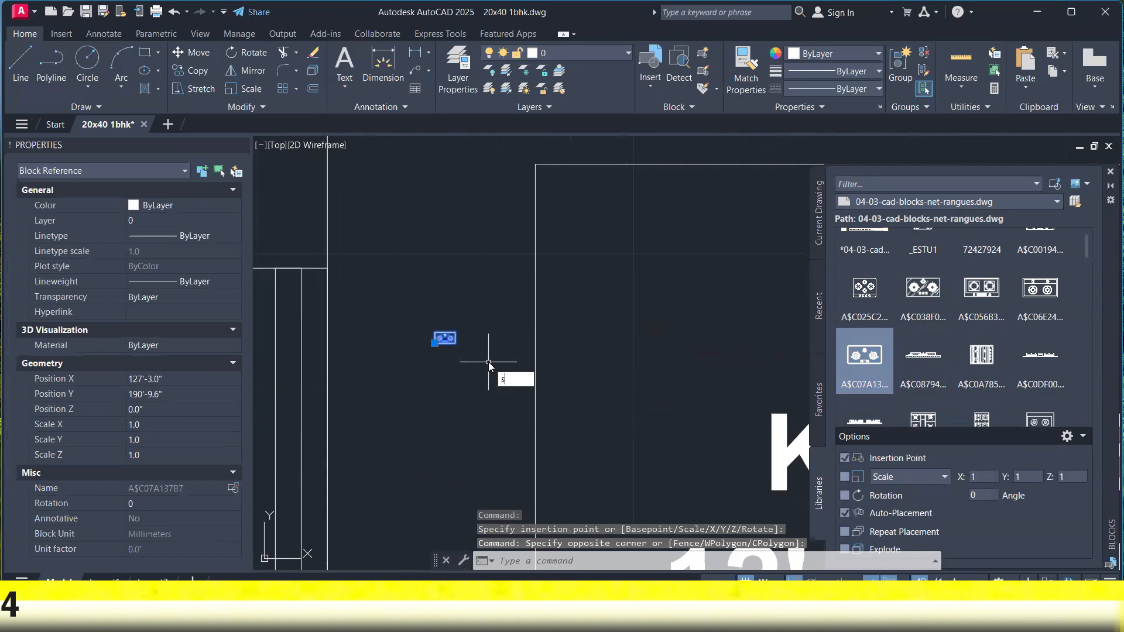
pyautogui.write('c')
pyautogui.press('Return')
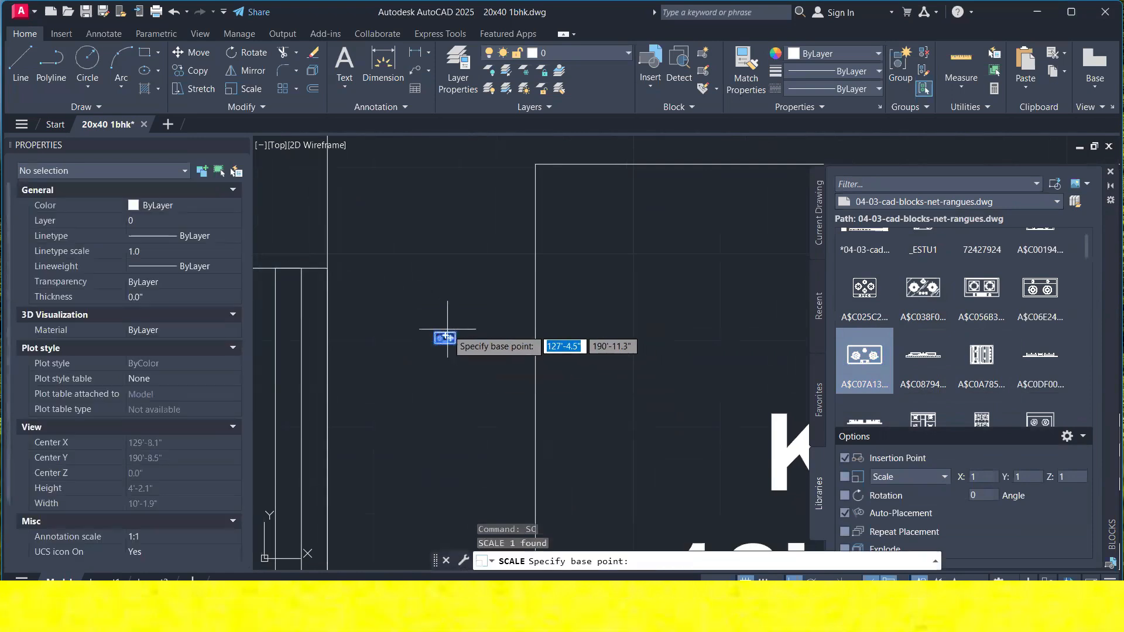
pyautogui.click(445, 337)
pyautogui.scroll(-5, 501, 292)
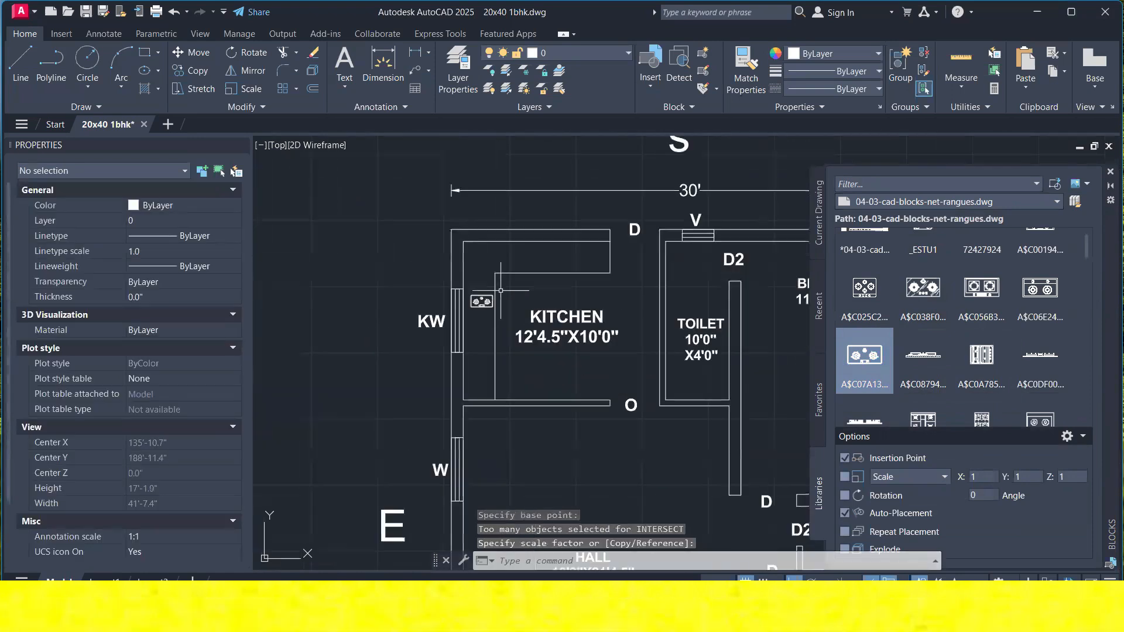
pyautogui.scroll(-4, 501, 290)
# Rotate the cooktop block to 90 degrees so it runs along the kitchen counter beside the KW window.
pyautogui.scroll(4, 497, 325)
pyautogui.click(495, 262)
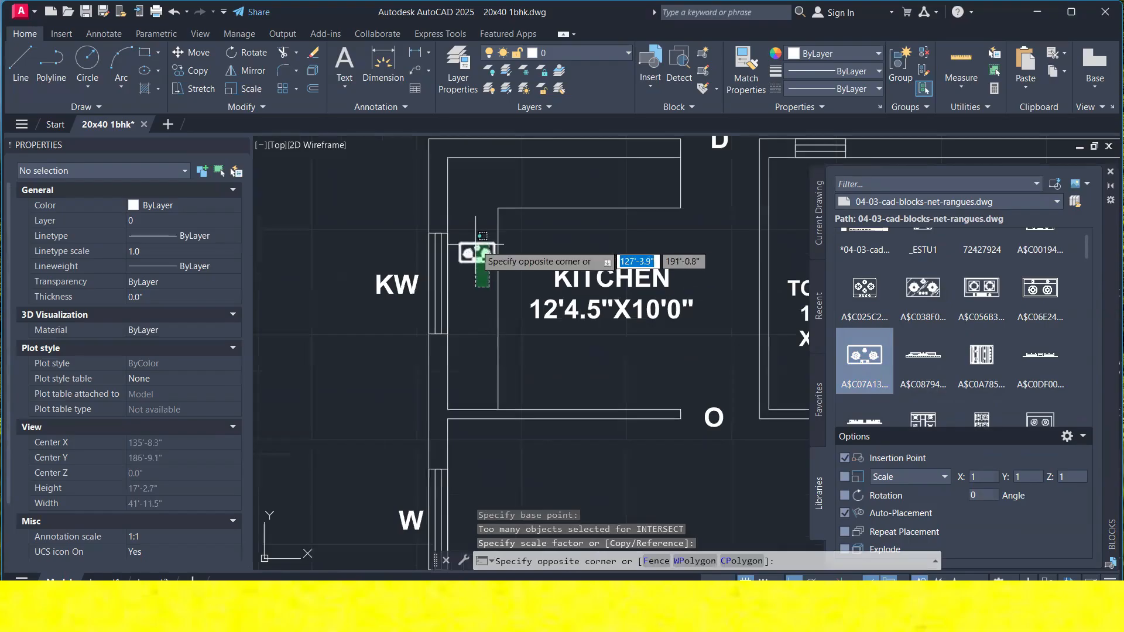
pyautogui.click(476, 245)
pyautogui.write('ro')
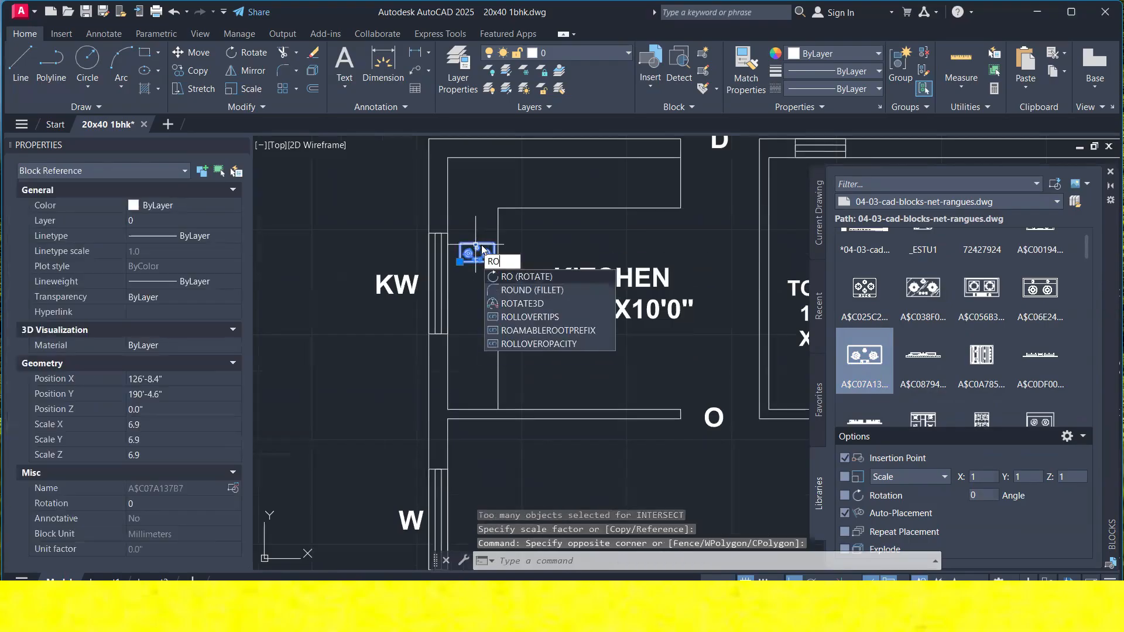
pyautogui.scroll(3, 494, 249)
pyautogui.press('Return')
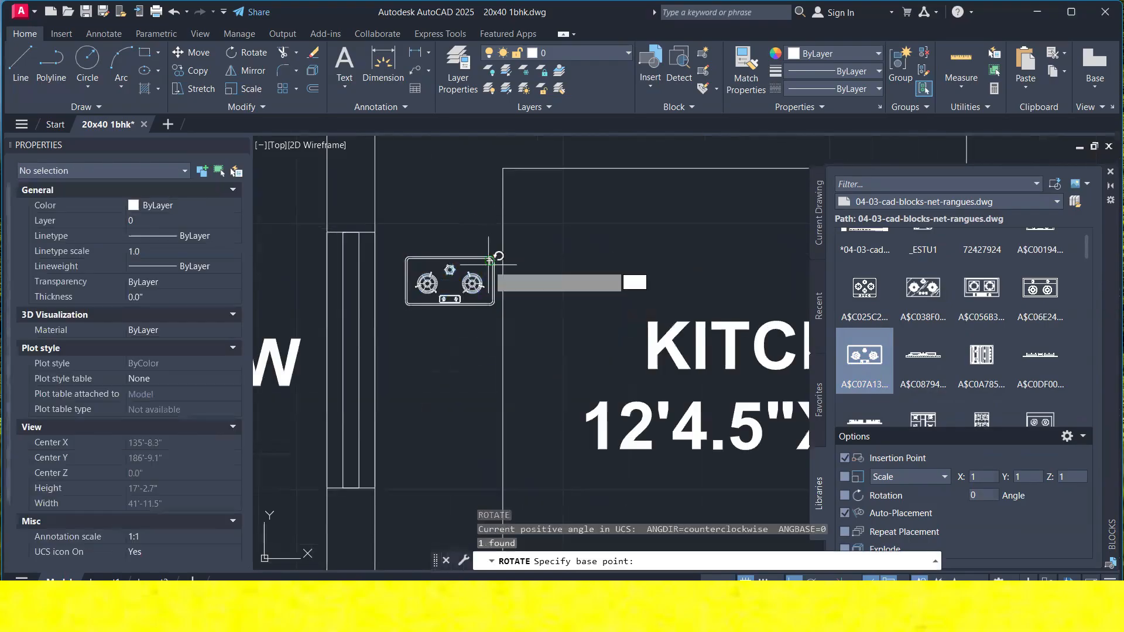
pyautogui.click(494, 256)
pyautogui.click(490, 211)
# Move the rotated cooktop fully onto the counter between the KW window and the counter edge.
pyautogui.click(520, 267)
pyautogui.click(506, 246)
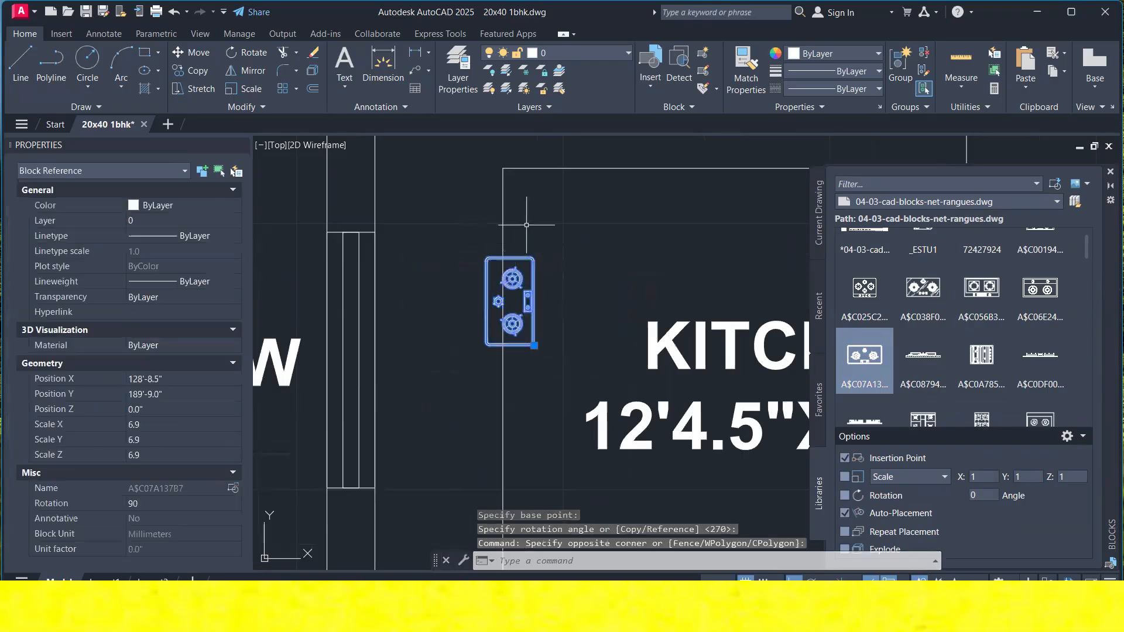
pyautogui.rightClick(527, 304)
pyautogui.click(571, 346)
pyautogui.click(530, 258)
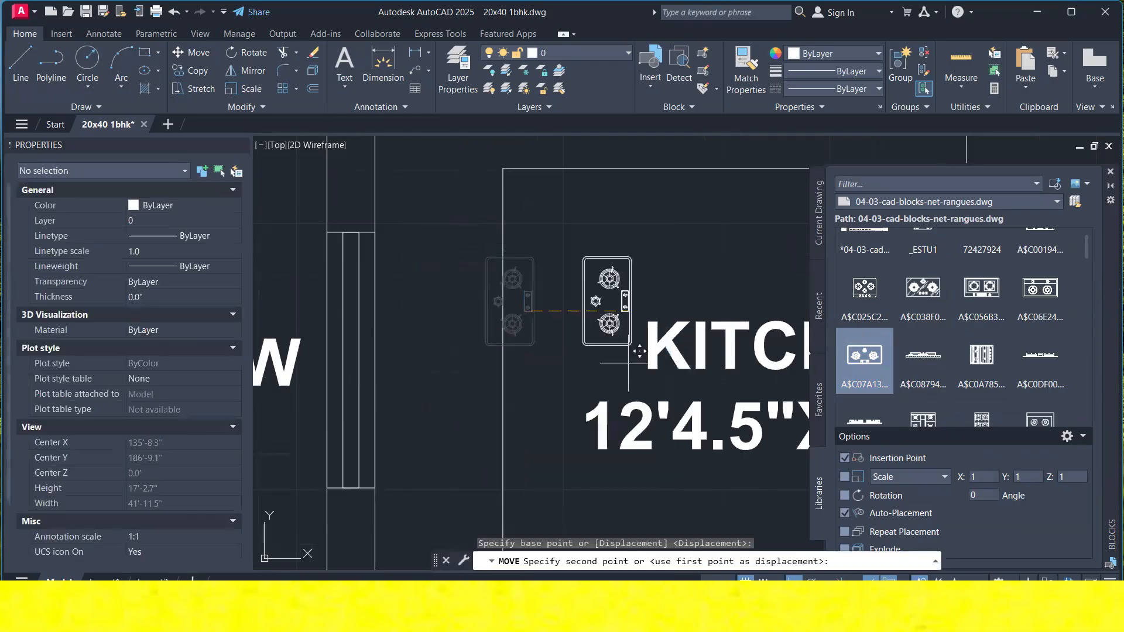
pyautogui.click(460, 391)
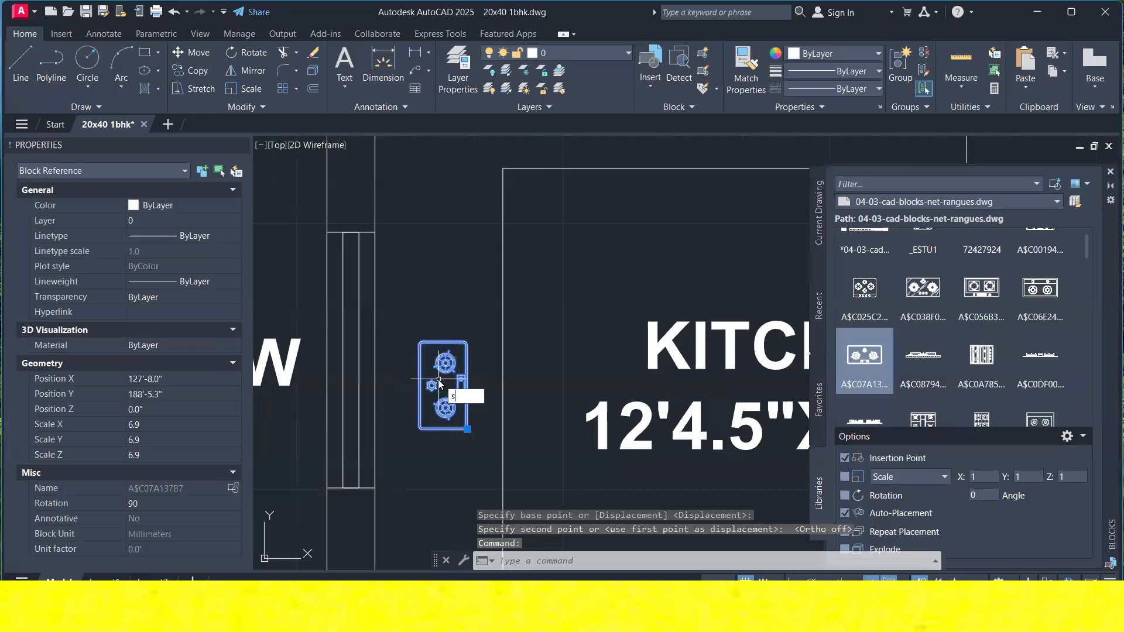
# Scale the cooktop by reference across its width to a new length of 1'6".
pyautogui.write('sc')
pyautogui.press('Return')
pyautogui.scroll(4, 437, 386)
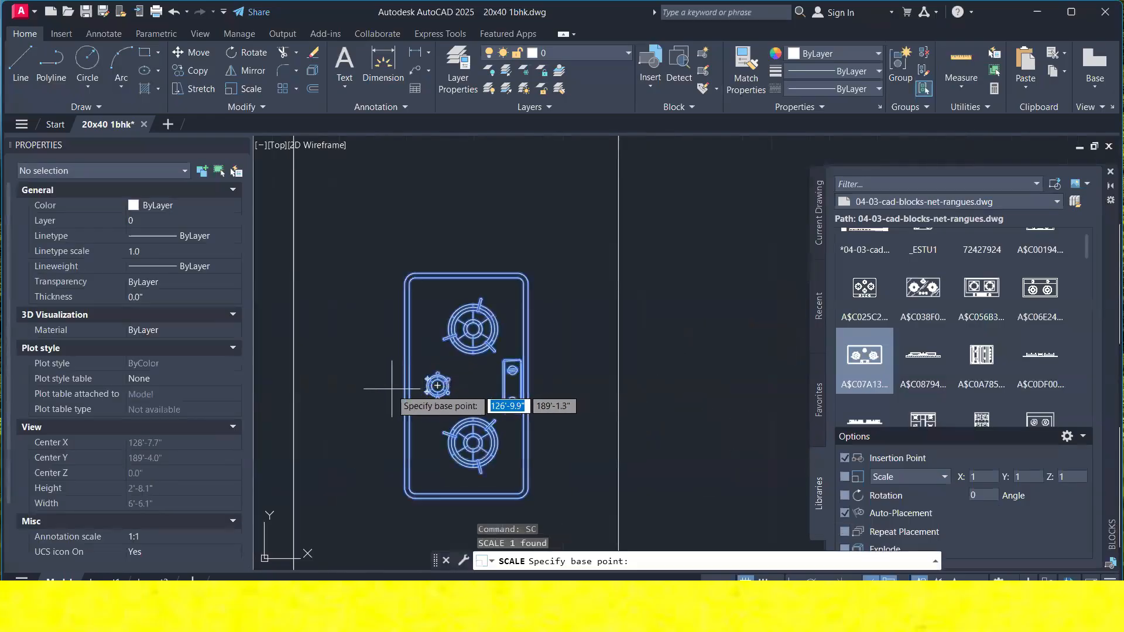
pyautogui.click(437, 385)
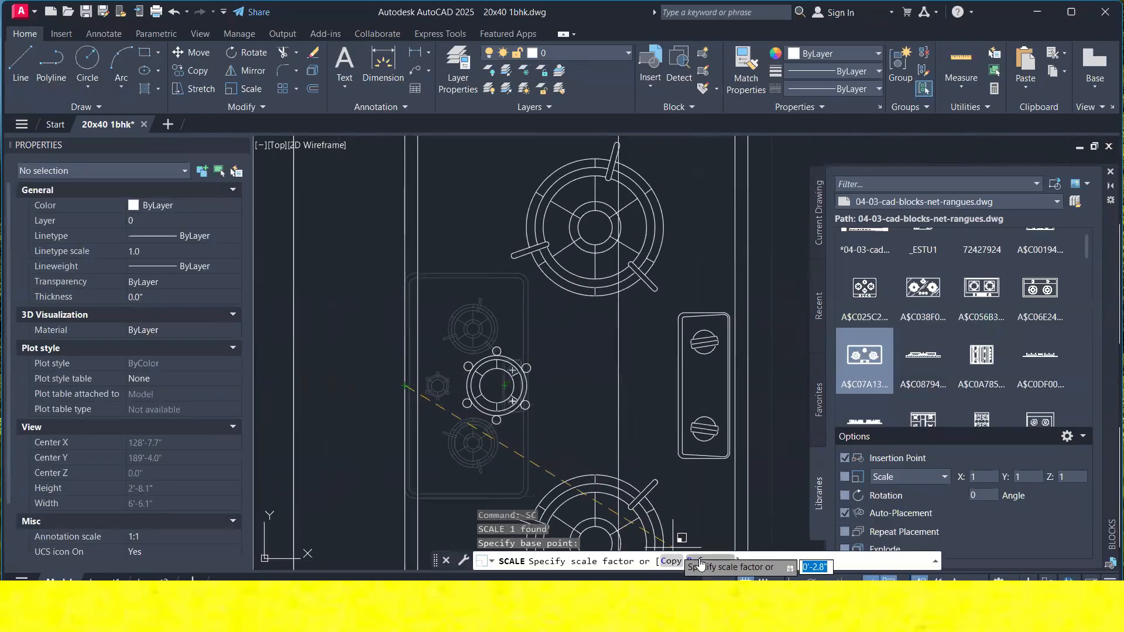
pyautogui.write('r')
pyautogui.press('Return')
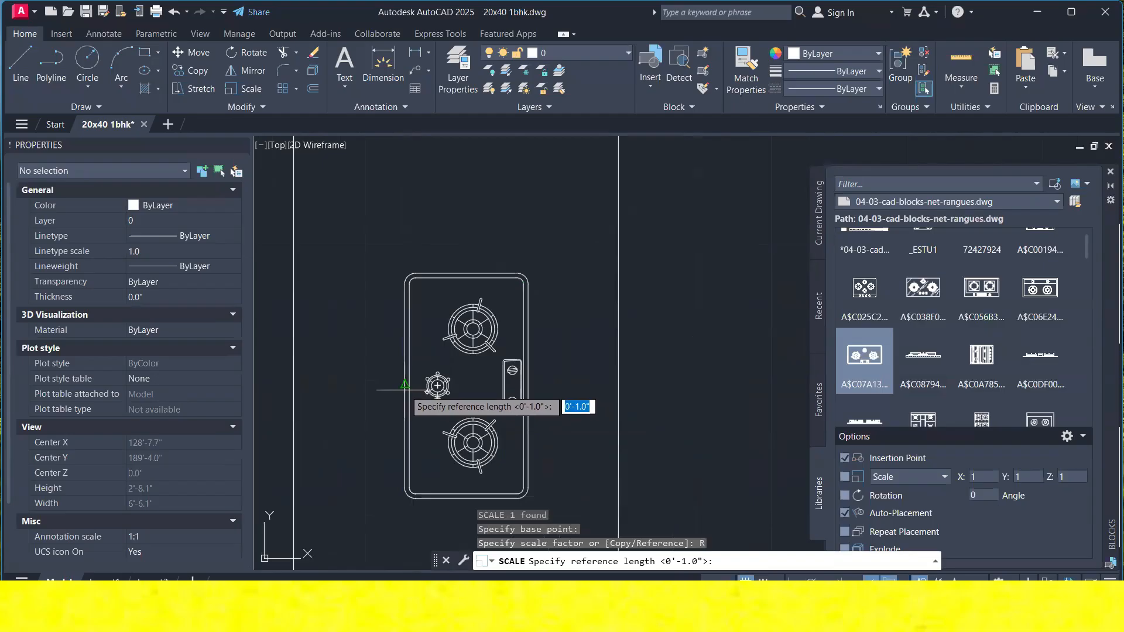
pyautogui.click(527, 387)
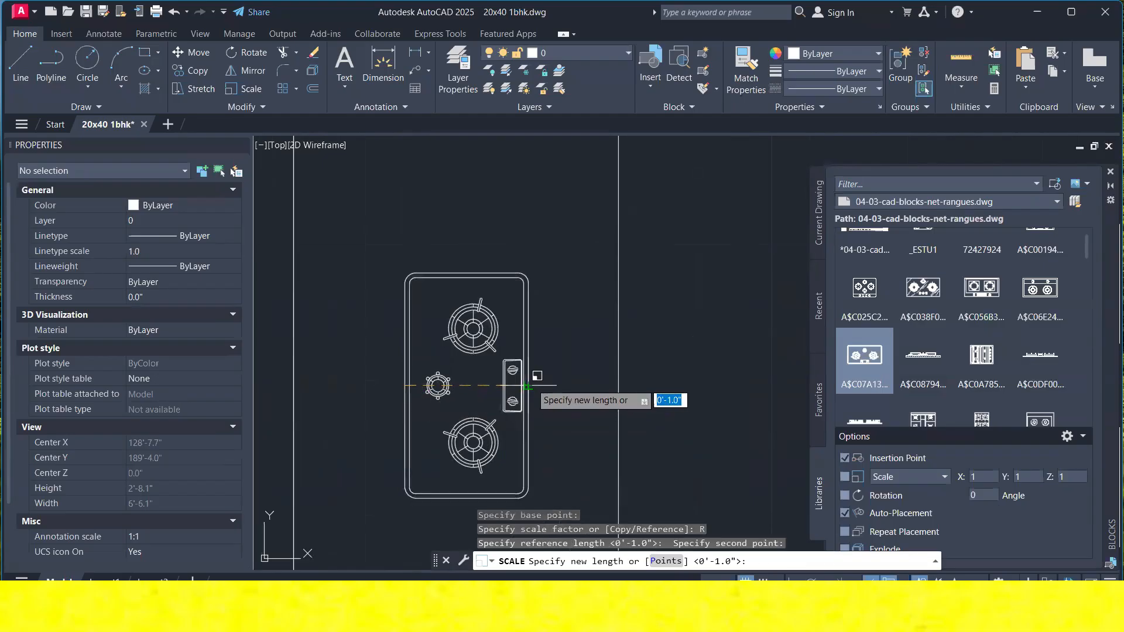
pyautogui.press('Return')
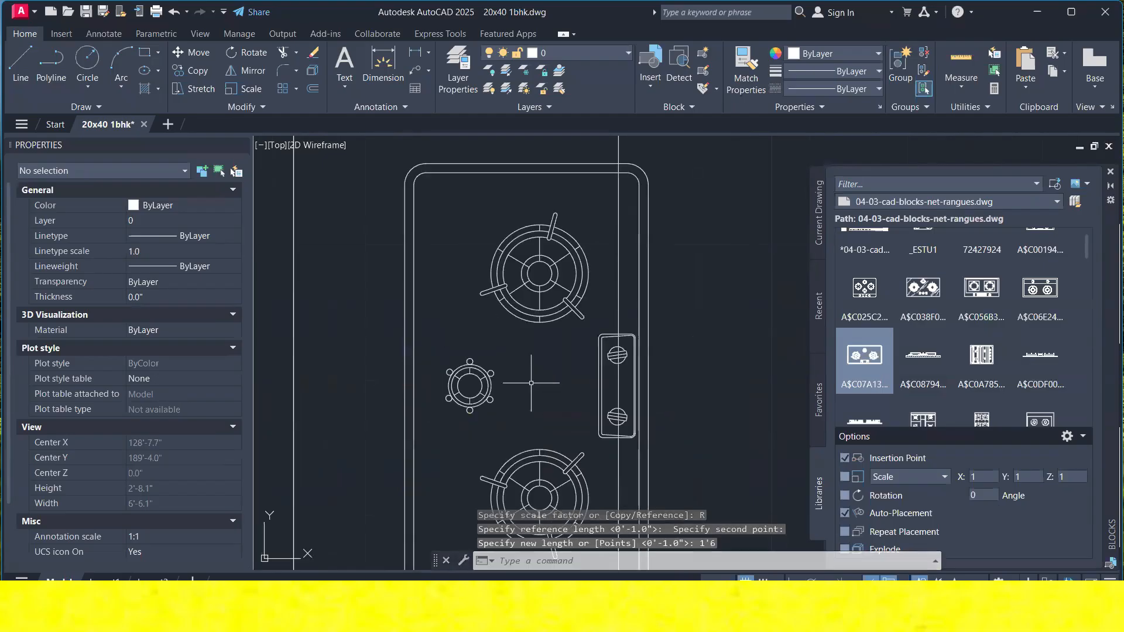
# Move the resized cooktop into place on the counter in front of the KW window.
pyautogui.scroll(-4, 500, 360)
pyautogui.click(558, 381)
pyautogui.rightClick(558, 375)
pyautogui.click(586, 344)
pyautogui.click(621, 308)
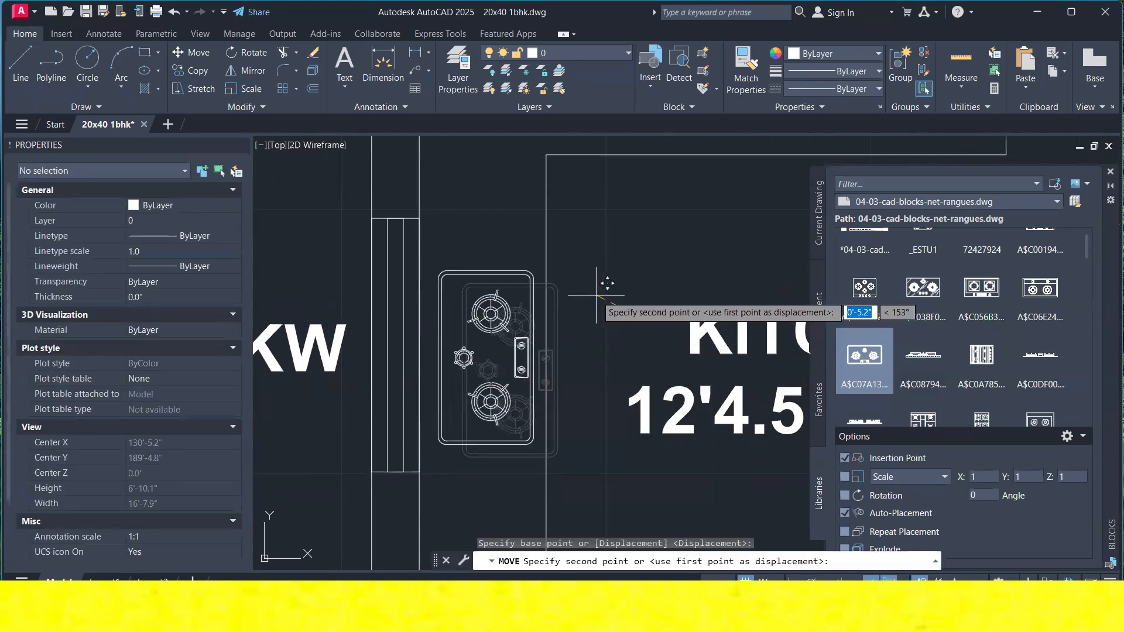
pyautogui.click(594, 295)
pyautogui.scroll(-6, 594, 295)
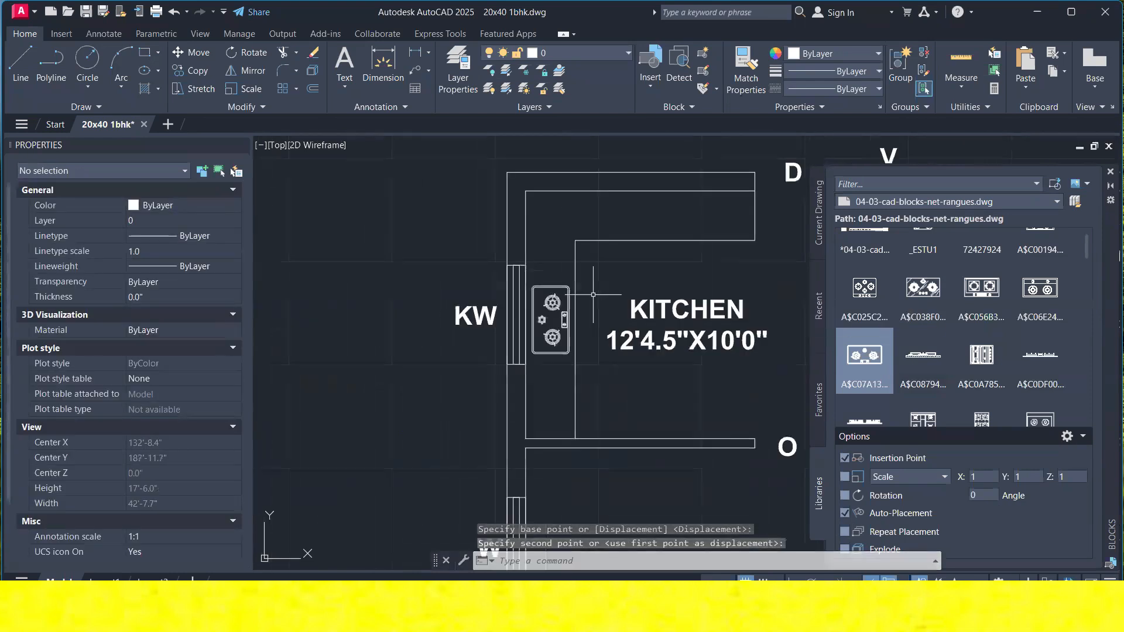
# Insert the 42" Sink Double PV block from the 04-01-cad-blocks-net-kitchen-sink.dwg library on the kitchen's upper counter.
pyautogui.click(883, 202)
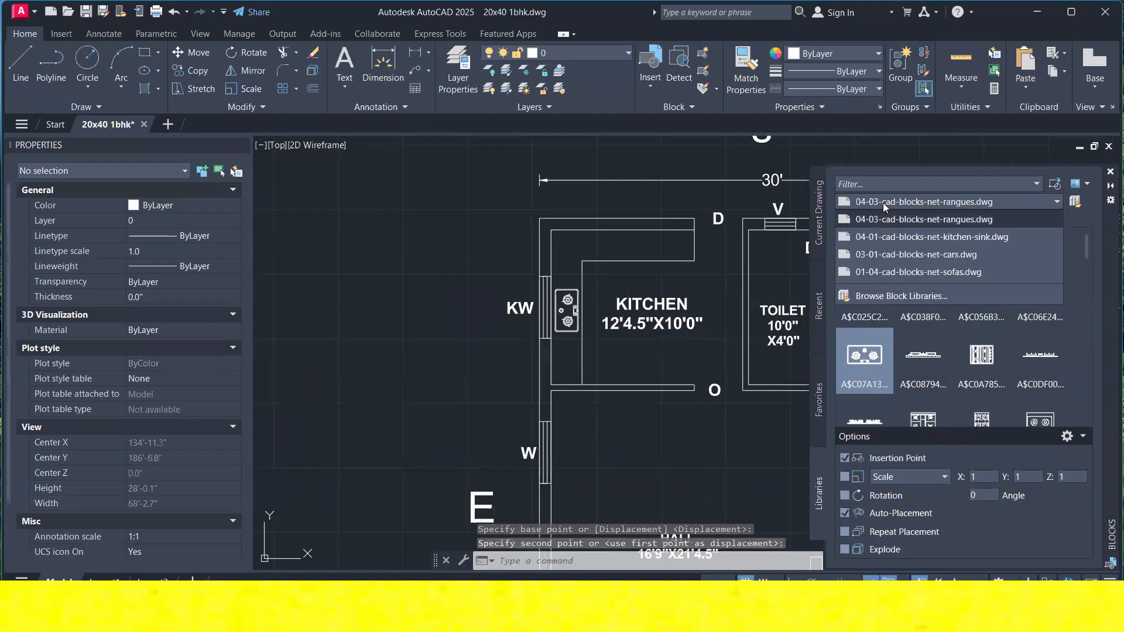
pyautogui.click(906, 239)
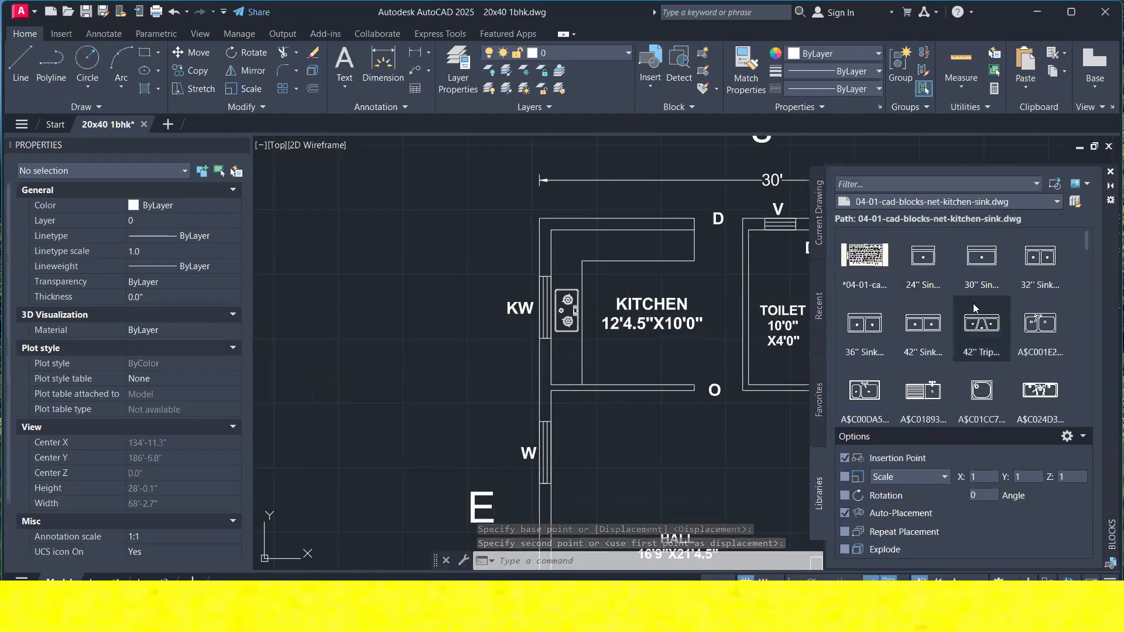
pyautogui.click(923, 325)
pyautogui.scroll(5, 627, 245)
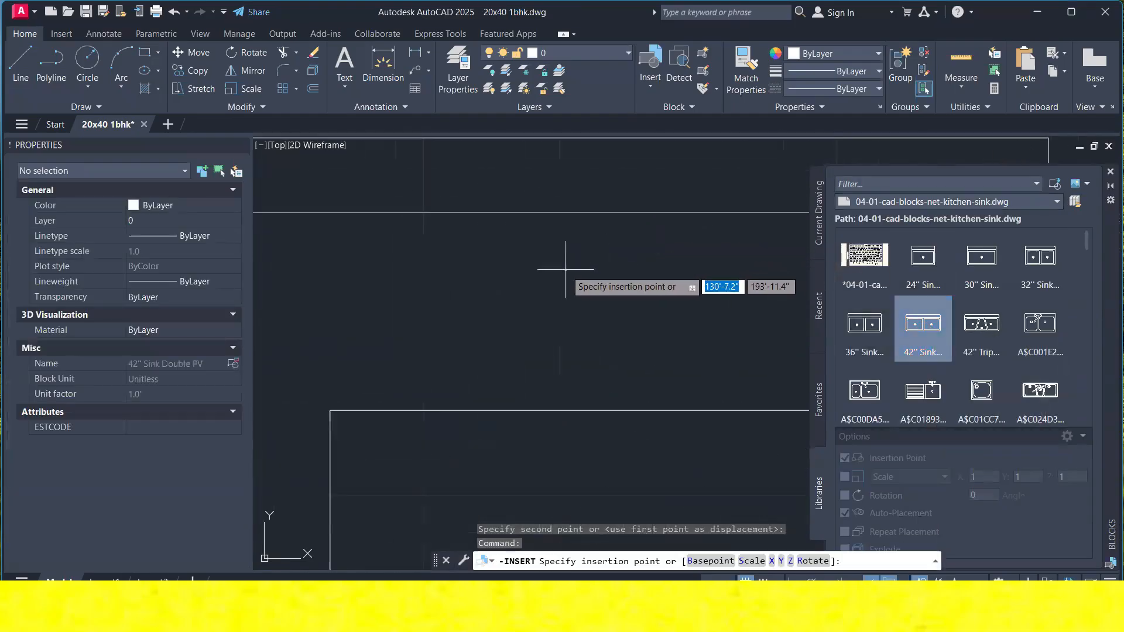
pyautogui.scroll(-3, 586, 281)
pyautogui.click(599, 291)
# Scale the double sink block up from its insertion point to a size that suits the kitchen counter.
pyautogui.click(581, 255)
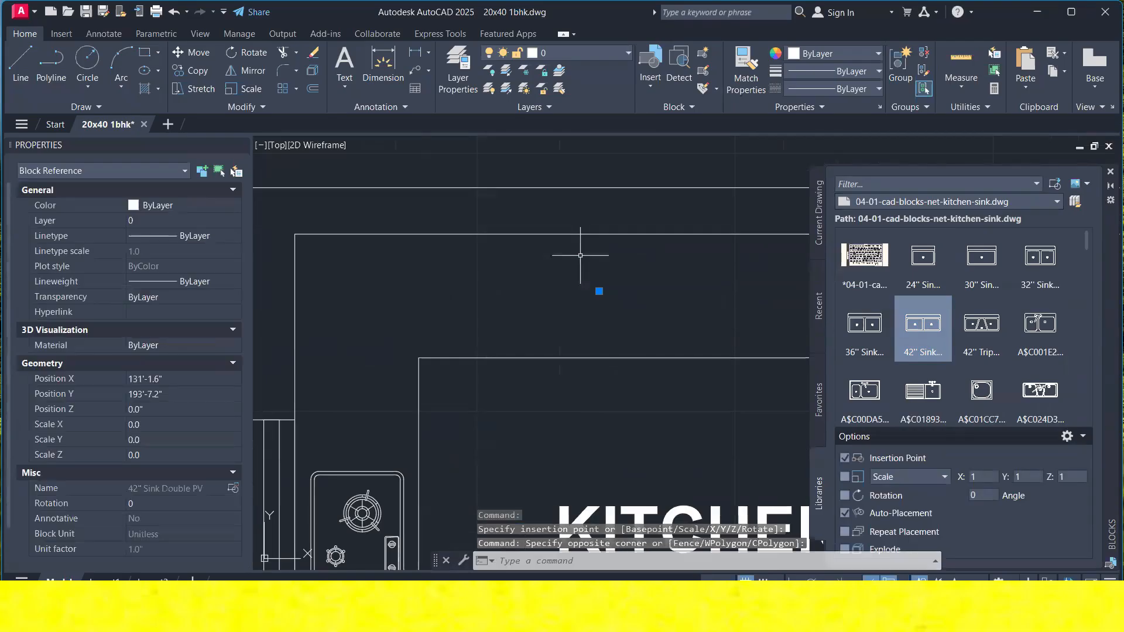
pyautogui.press('Return')
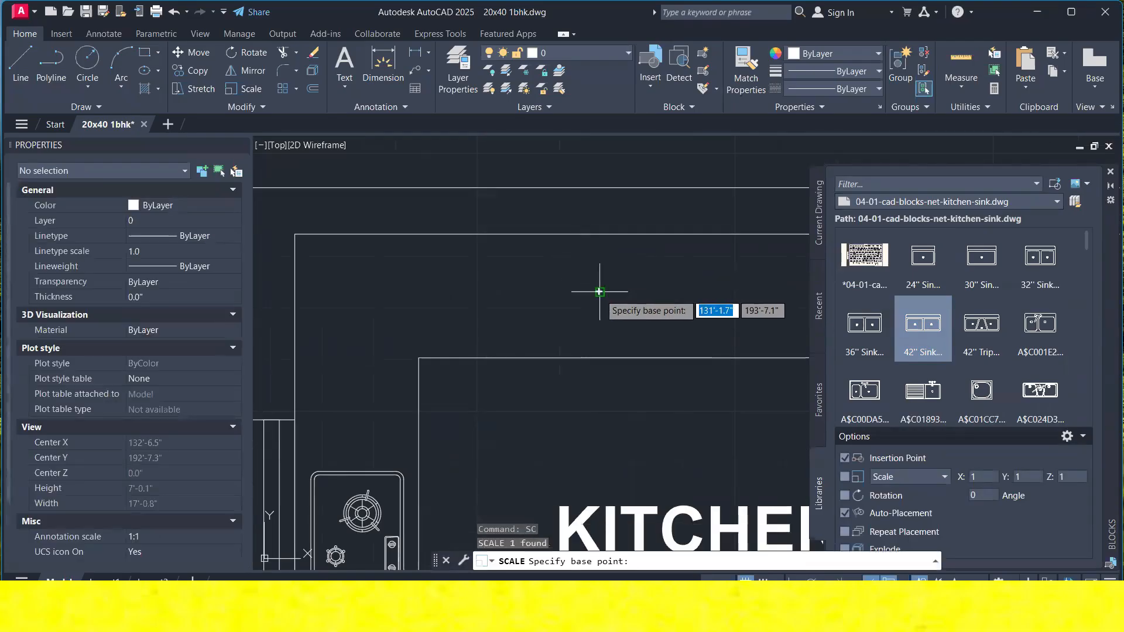
pyautogui.click(599, 291)
pyautogui.write('0.6')
pyautogui.press('Return')
# Move the double sink away from the outer wall onto the kitchen's upper counter.
pyautogui.click(670, 301)
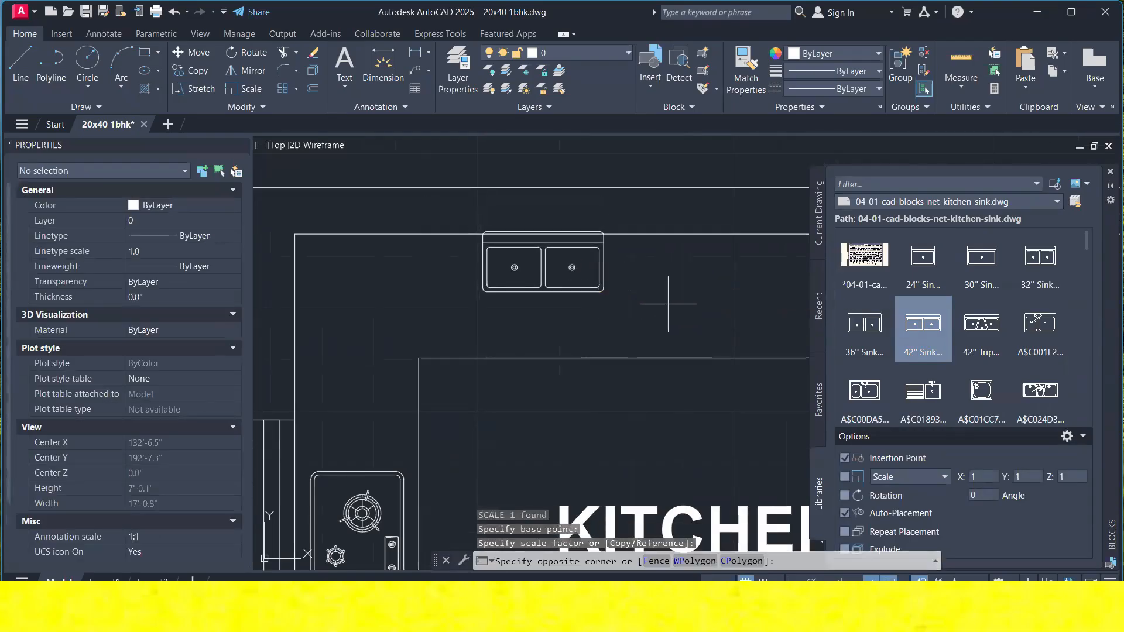
pyautogui.click(585, 222)
pyautogui.rightClick(594, 165)
pyautogui.click(625, 347)
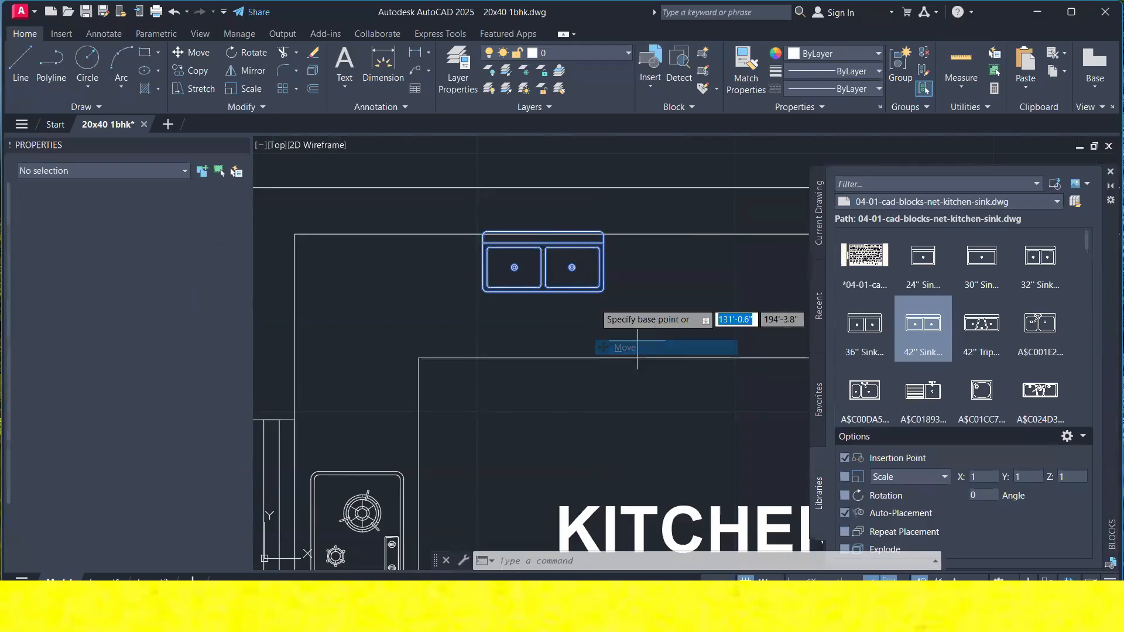
pyautogui.click(572, 268)
pyautogui.click(642, 295)
# Scale the double sink up by about a third from its centre to fill more of the counter's depth.
pyautogui.click(656, 325)
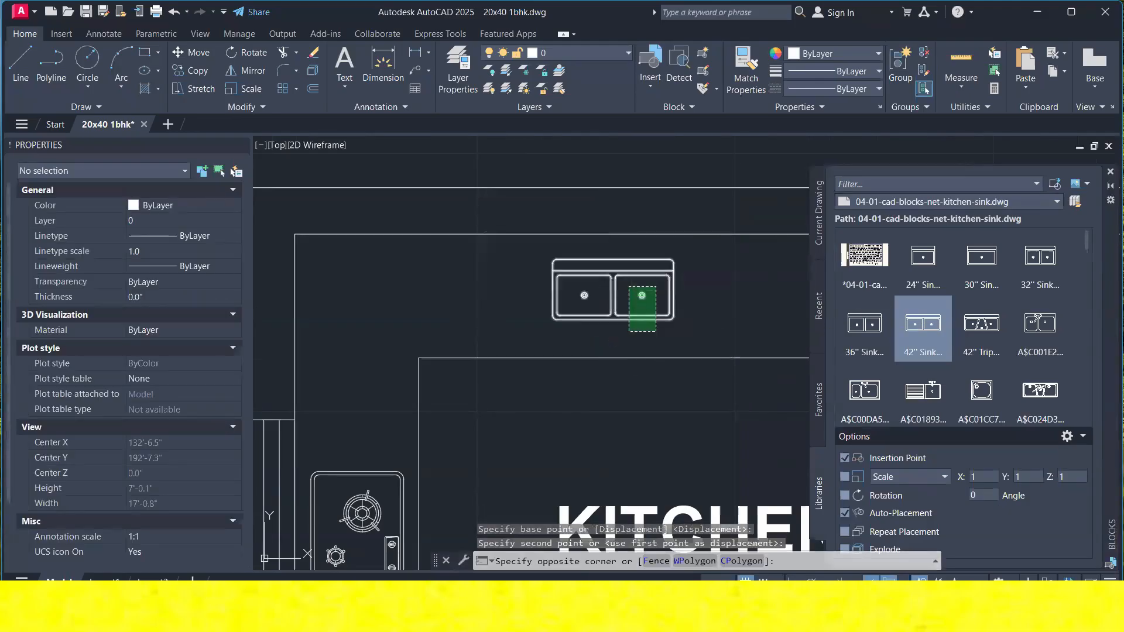
pyautogui.click(629, 286)
pyautogui.write('sc')
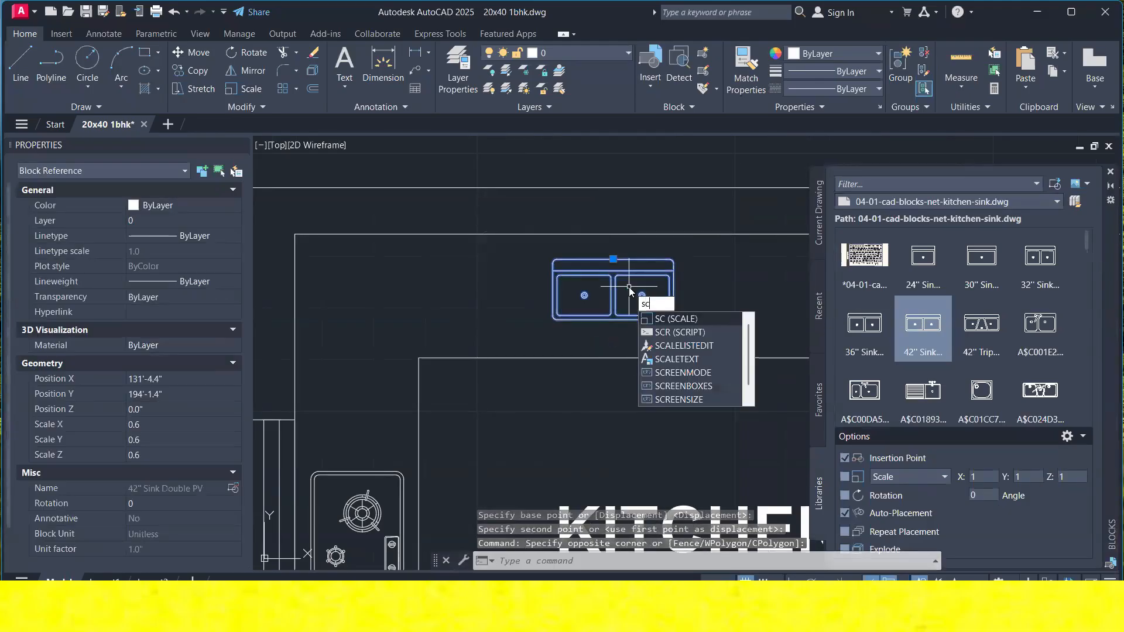
pyautogui.press('Return')
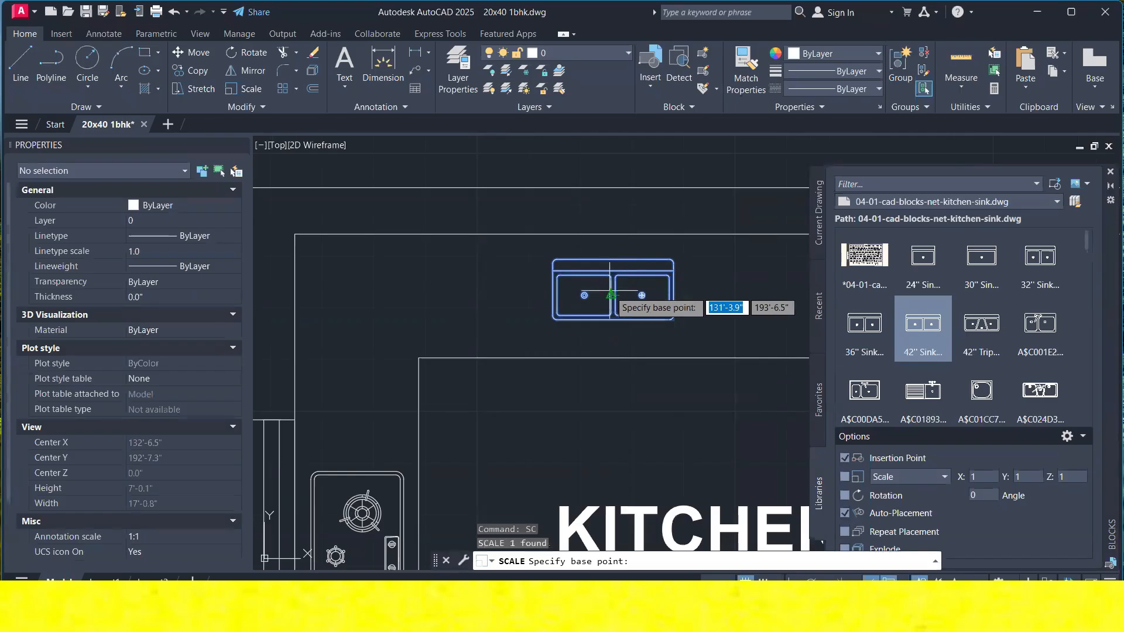
pyautogui.click(611, 295)
pyautogui.click(680, 296)
# Move the enlarged sink slightly down so it sits centred in the depth of the upper counter.
pyautogui.click(728, 286)
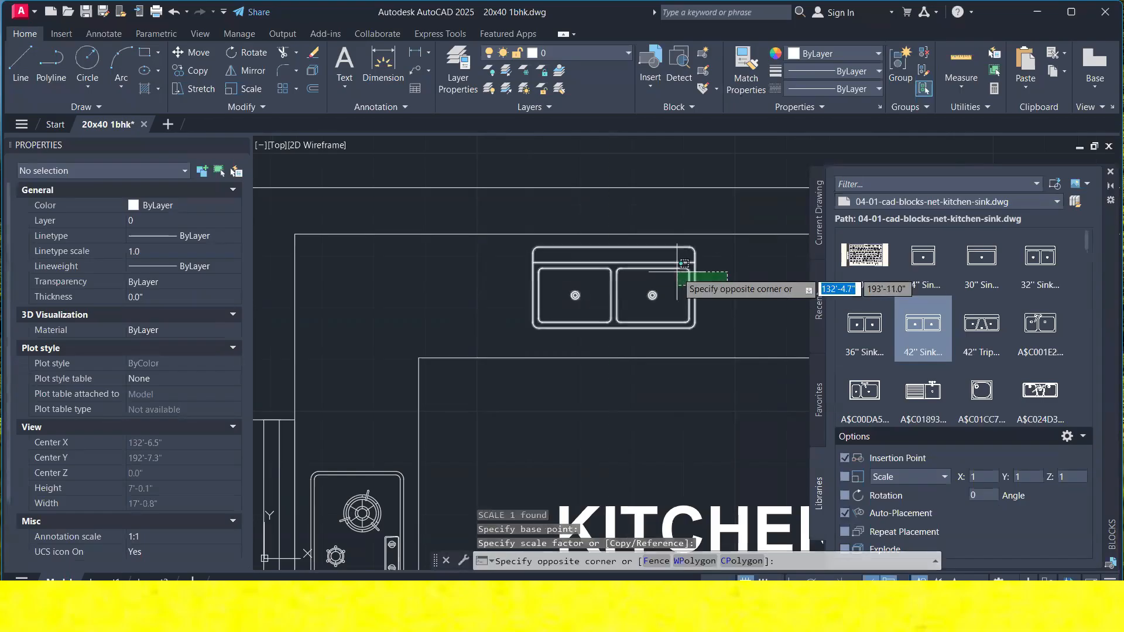
pyautogui.click(678, 271)
pyautogui.rightClick(670, 279)
pyautogui.click(725, 329)
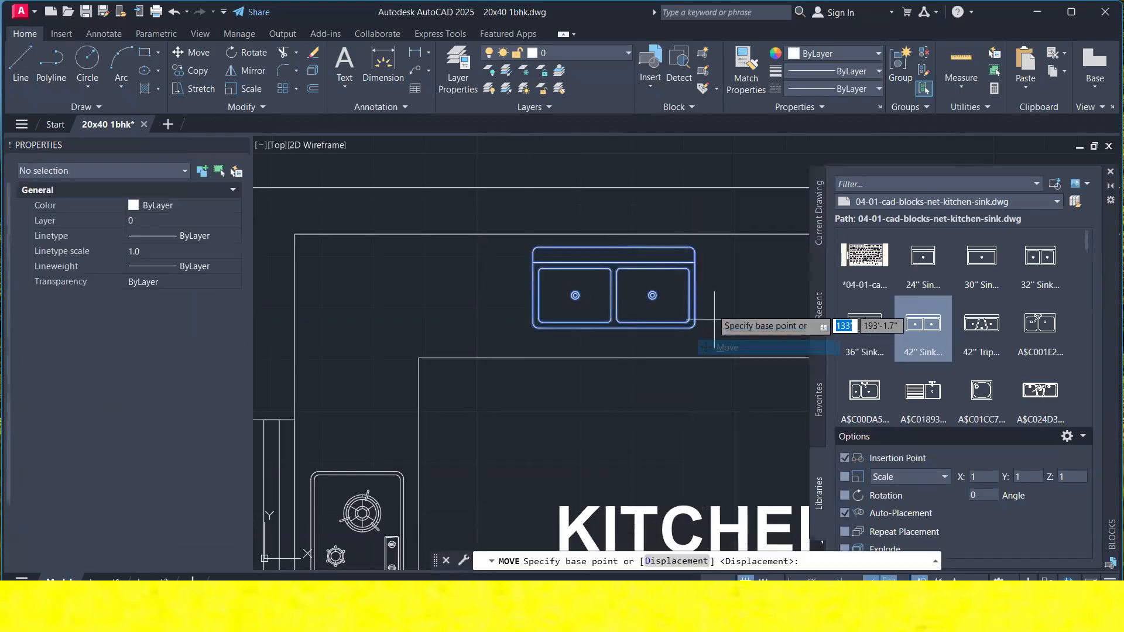
pyautogui.scroll(2, 585, 321)
pyautogui.click(580, 301)
pyautogui.click(585, 319)
# Load the 01-04-cad-blocks-net-sofas.dwg library and insert the L-shaped sofa A$C15DC316E in the lower part of the hall.
pyautogui.scroll(-4, 586, 284)
pyautogui.scroll(-4, 586, 284)
pyautogui.moveTo(587, 284); pyautogui.dragTo(513, 181, button='middle')
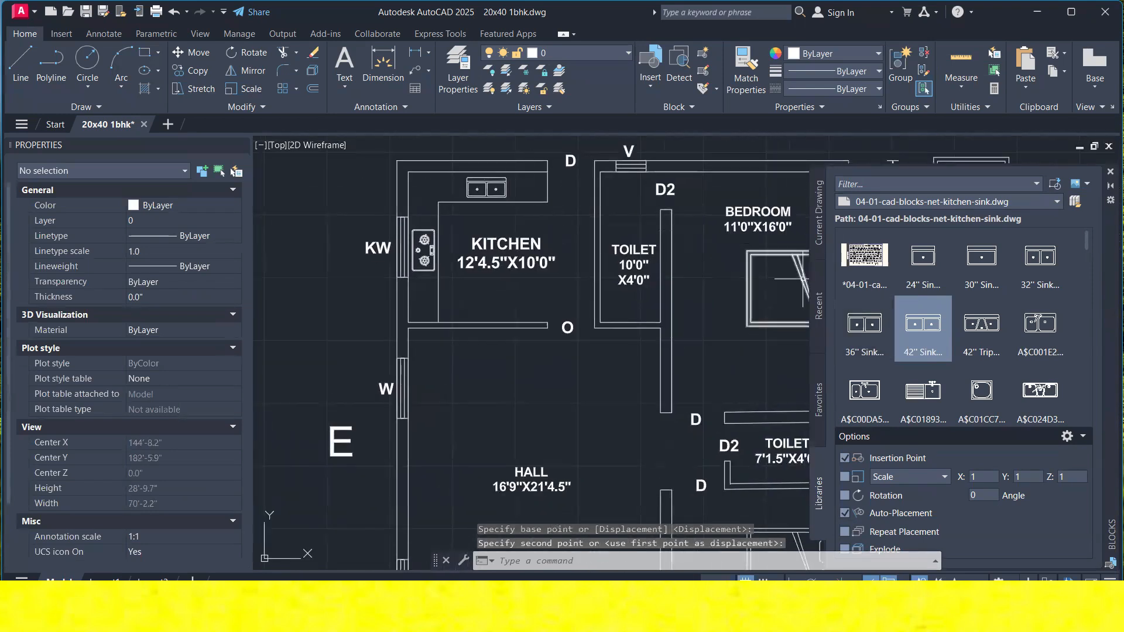
pyautogui.scroll(-3, 575, 281)
pyautogui.scroll(2, 658, 352)
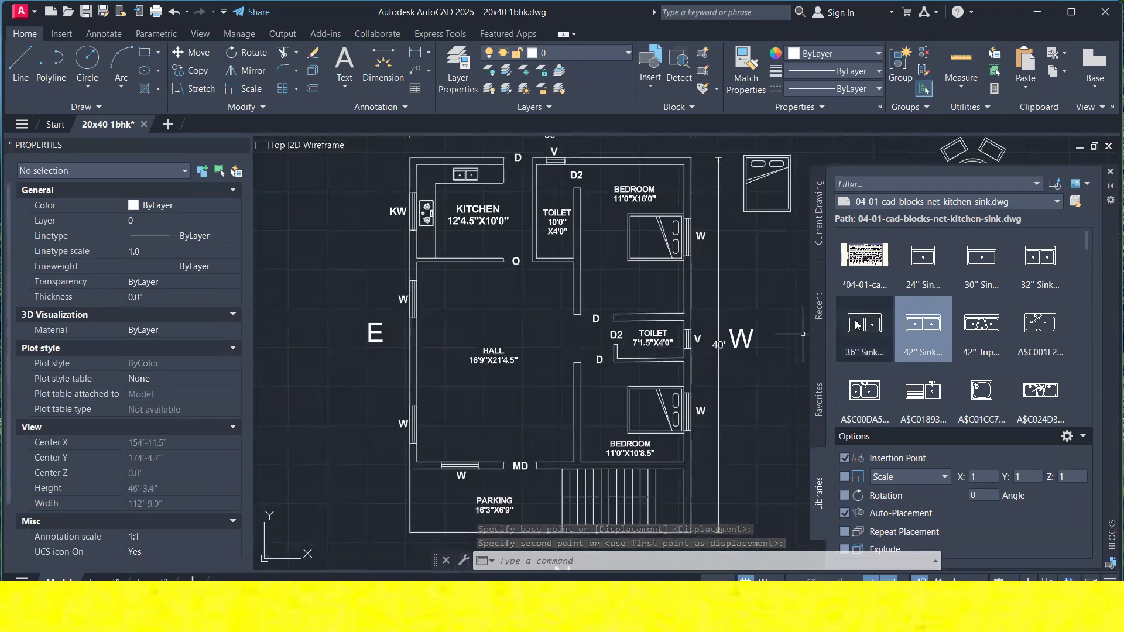
pyautogui.click(907, 202)
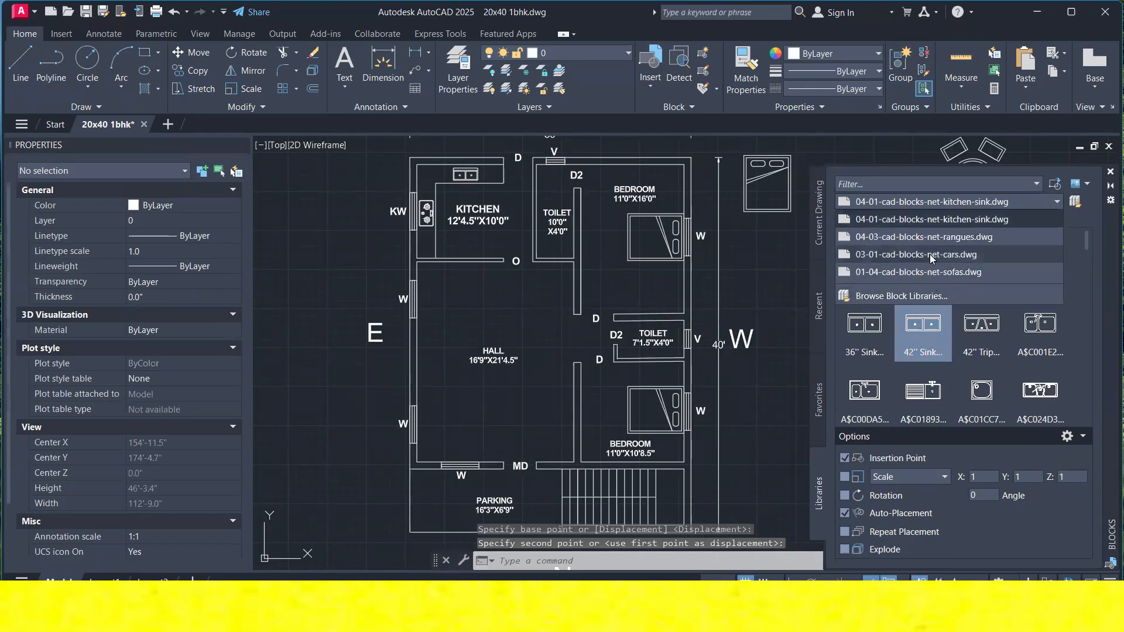
pyautogui.click(918, 271)
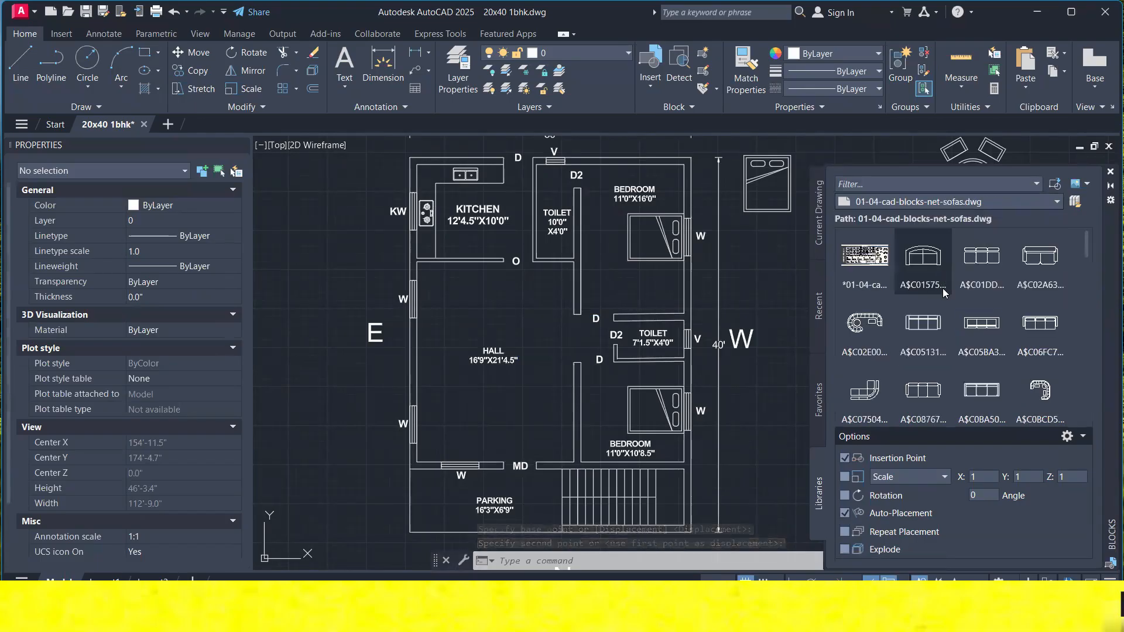
pyautogui.scroll(-3, 958, 320)
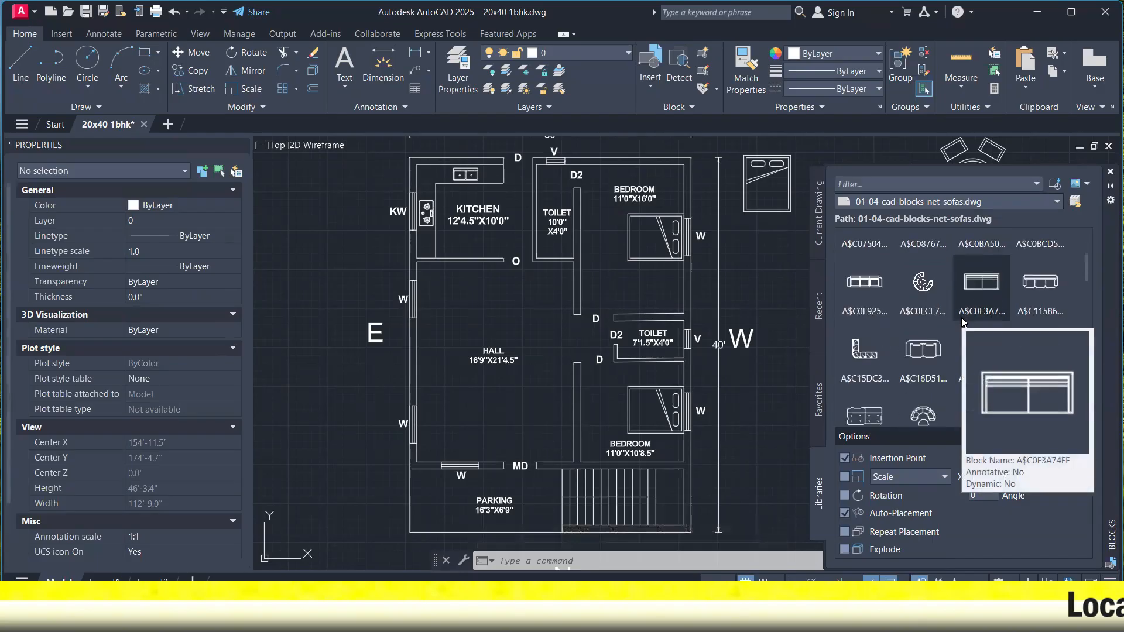
pyautogui.click(884, 355)
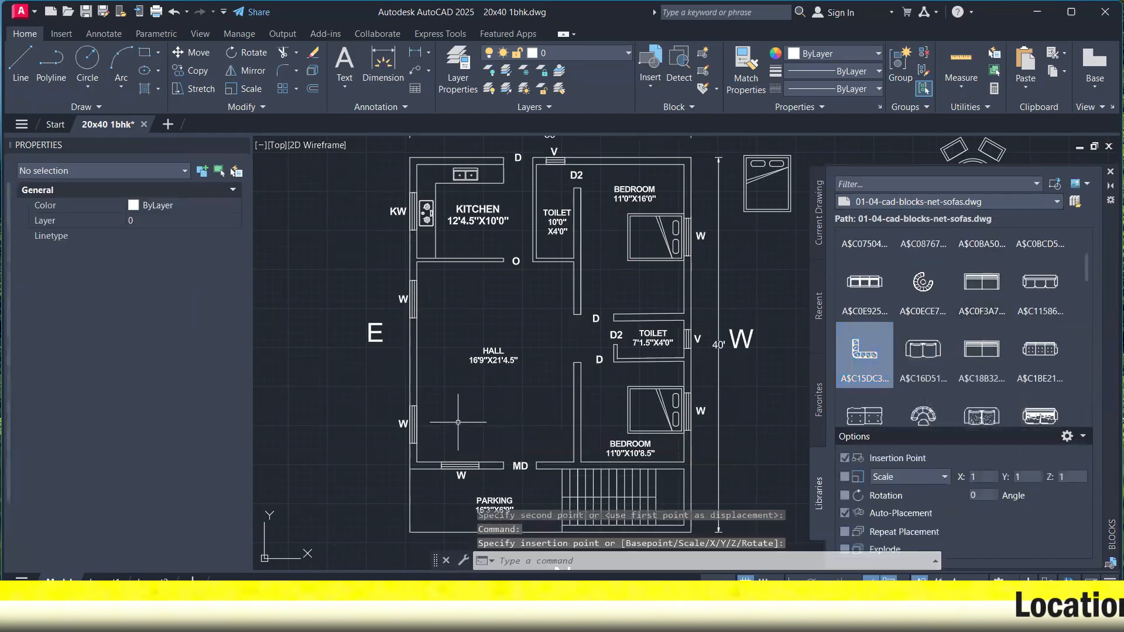
pyautogui.scroll(5, 466, 420)
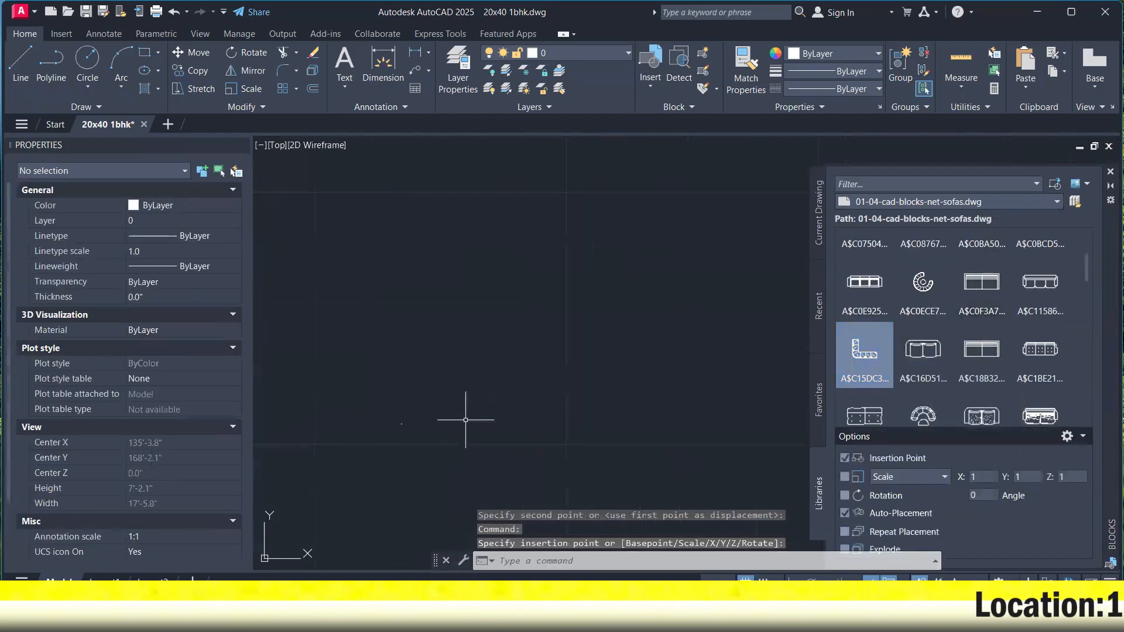
pyautogui.click(384, 401)
pyautogui.click(427, 447)
pyautogui.click(233, 90)
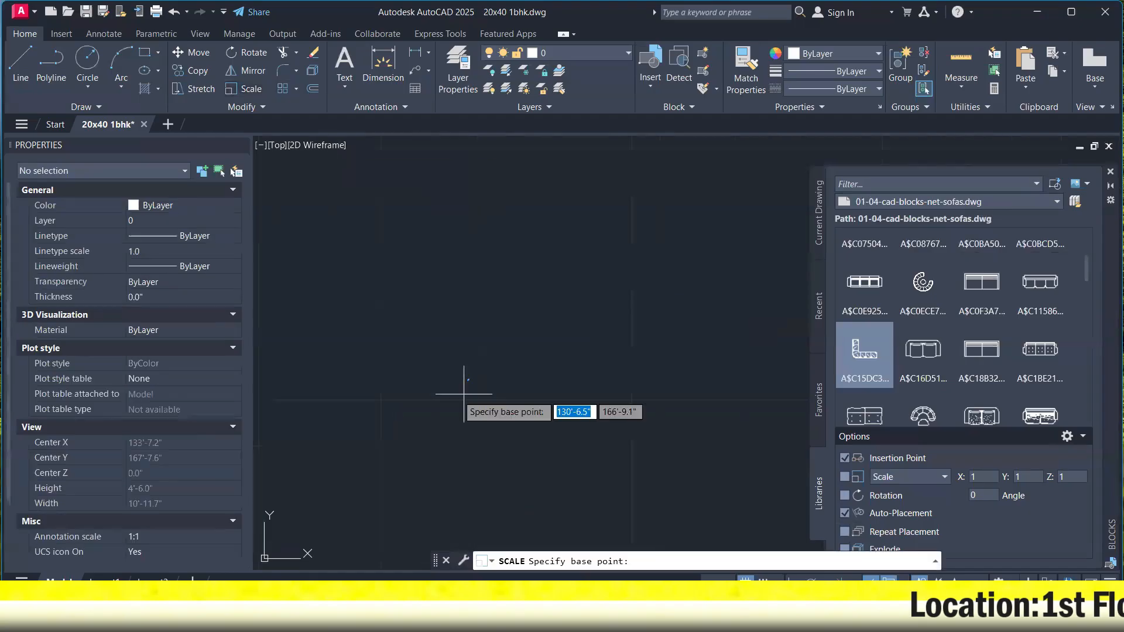
pyautogui.click(466, 384)
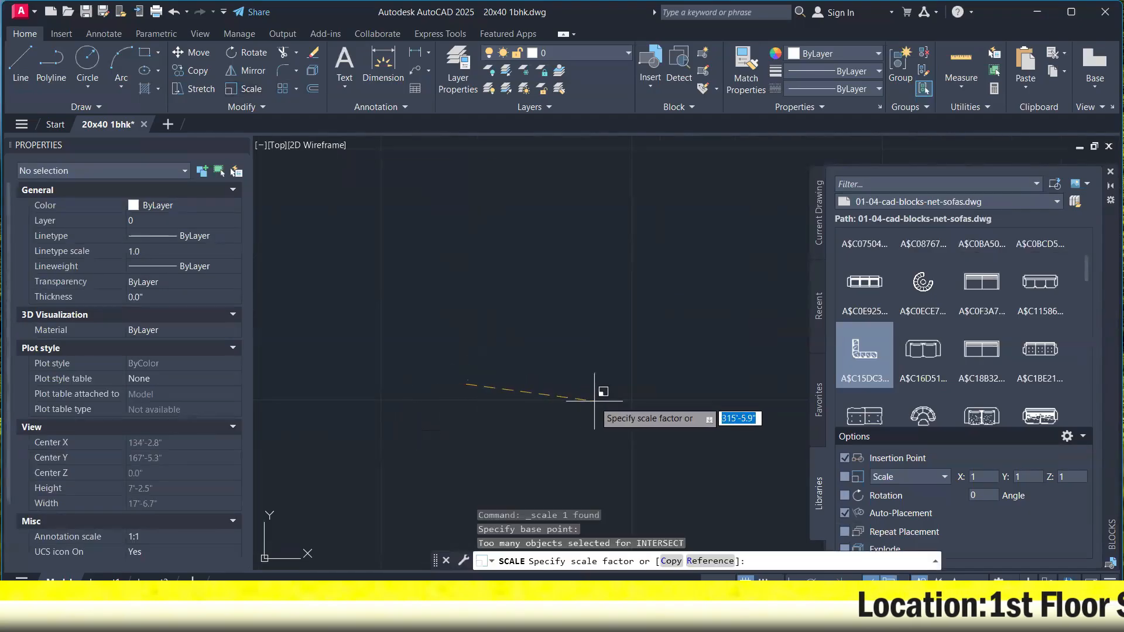
pyautogui.scroll(-5, 490, 354)
pyautogui.scroll(3, 489, 355)
pyautogui.press('Escape')
# Try to enlarge the tiny L-shaped sofa in the hall by scaling it freehand from a picked base point.
pyautogui.click(527, 365)
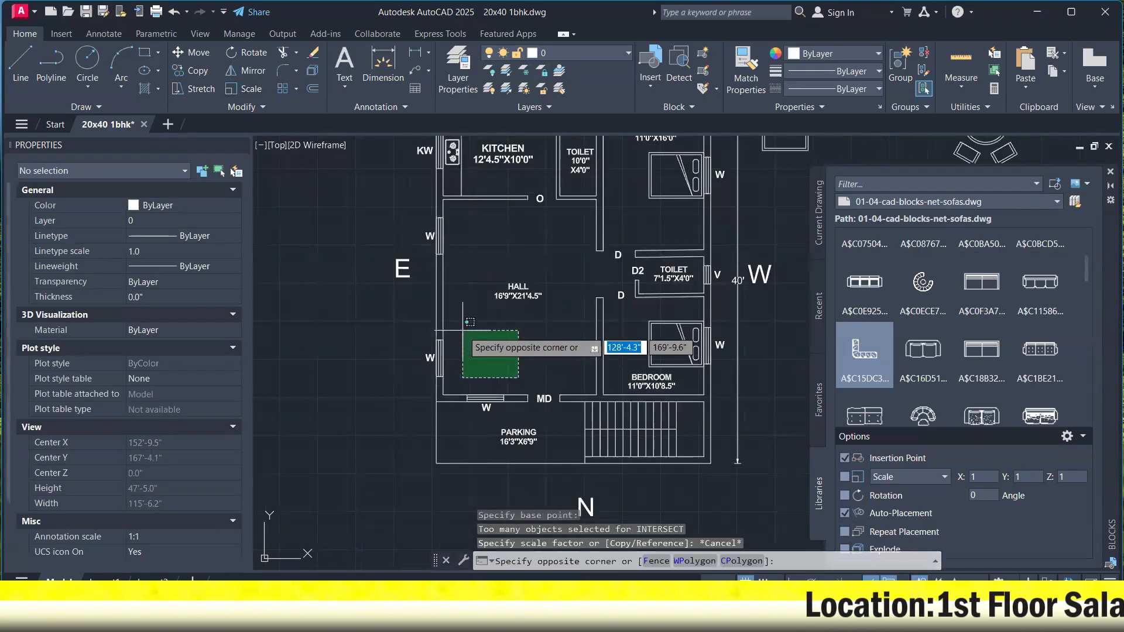
pyautogui.click(439, 320)
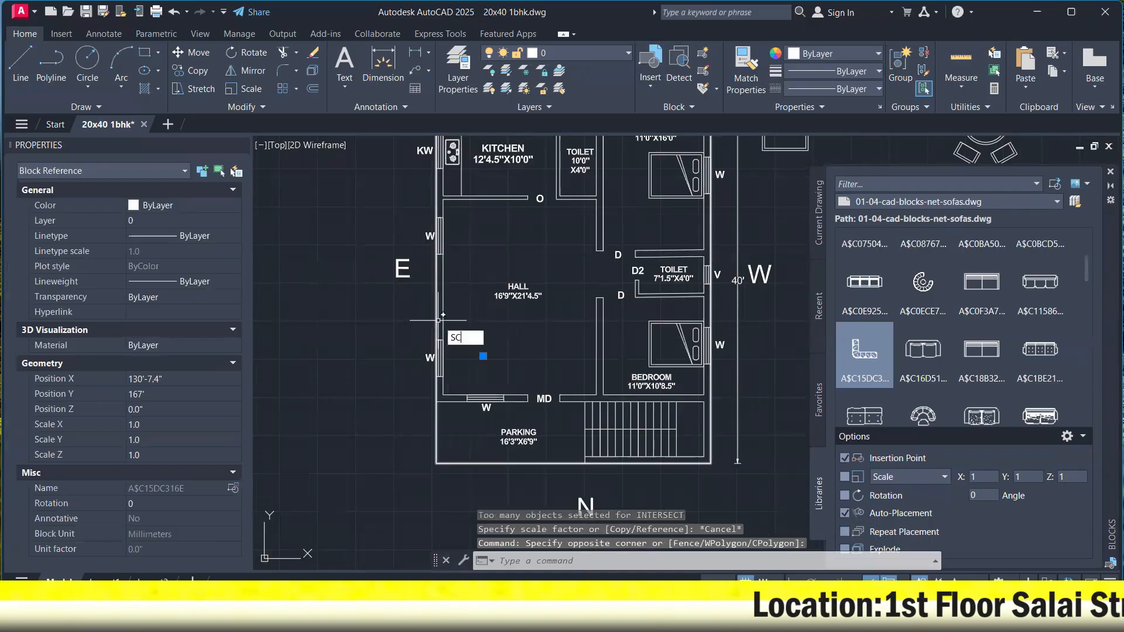
pyautogui.press('Return')
pyautogui.scroll(6, 483, 357)
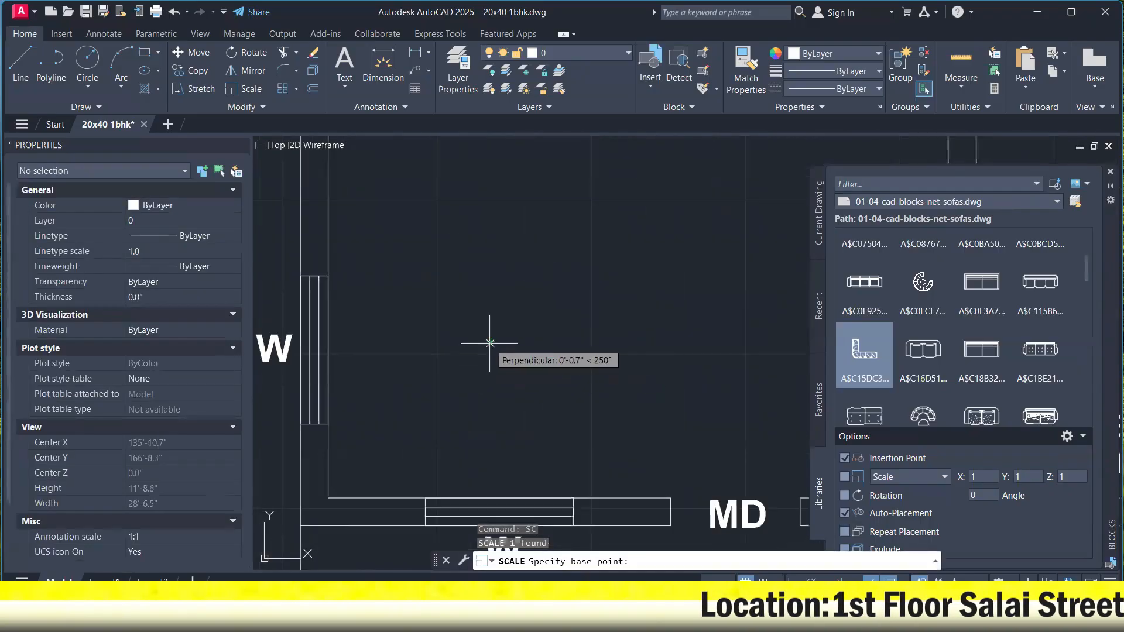
pyautogui.click(490, 344)
pyautogui.scroll(-7, 586, 364)
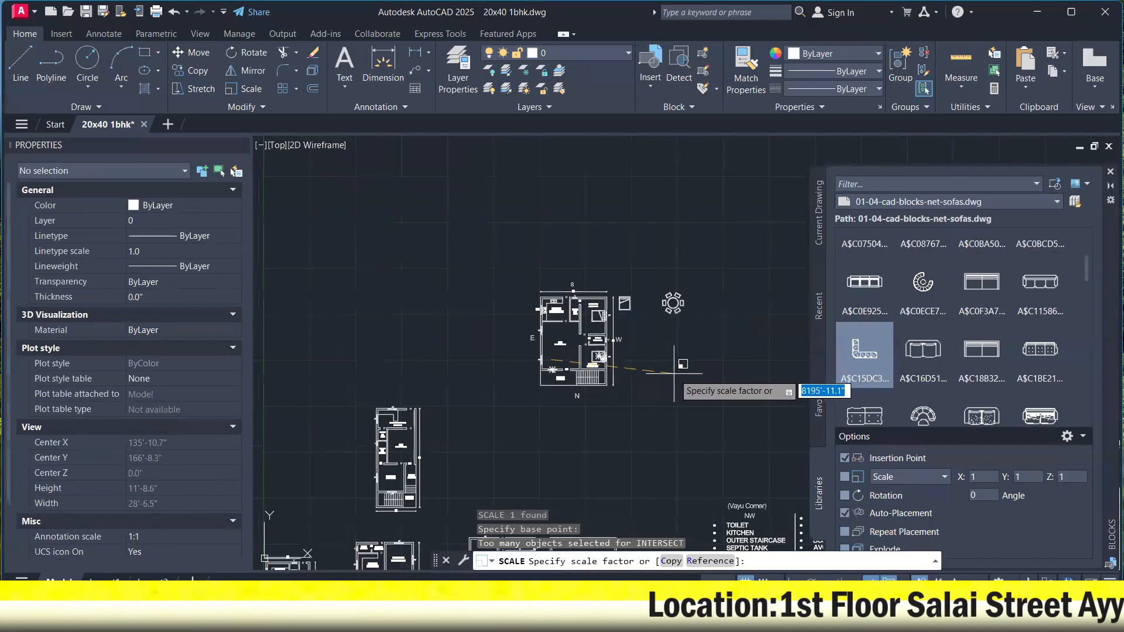
pyautogui.click(717, 396)
# Insert the L-shaped sofa A$C15DC316E in the hall again and try another freehand scale on it.
pyautogui.click(842, 355)
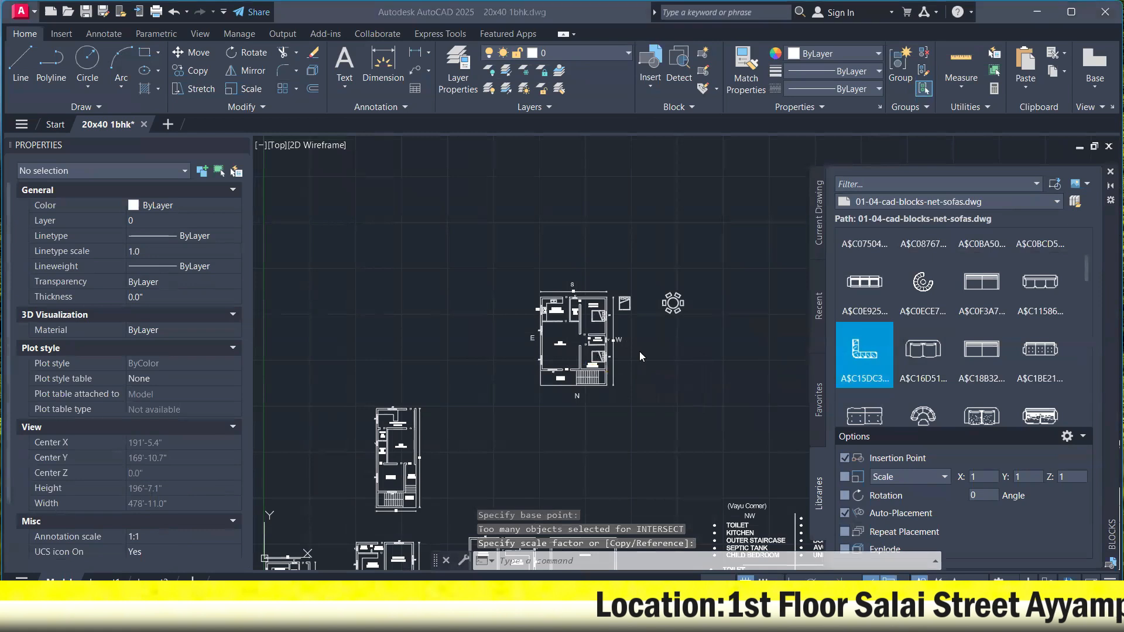
pyautogui.scroll(8, 609, 369)
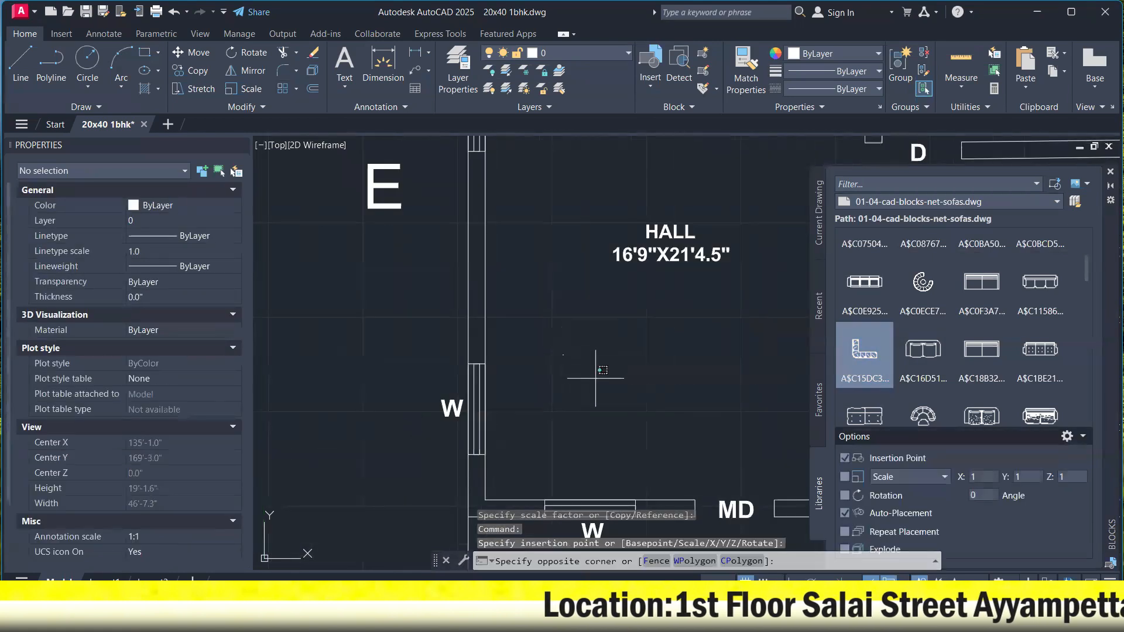
pyautogui.click(595, 377)
pyautogui.click(251, 92)
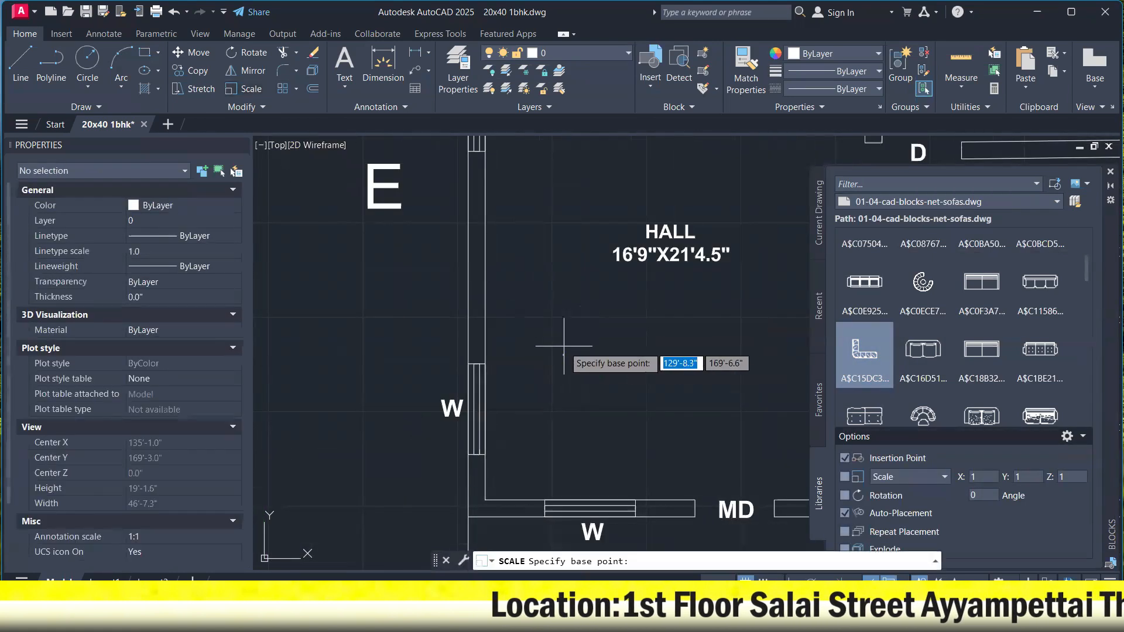
pyautogui.click(615, 346)
pyautogui.scroll(-5, 615, 346)
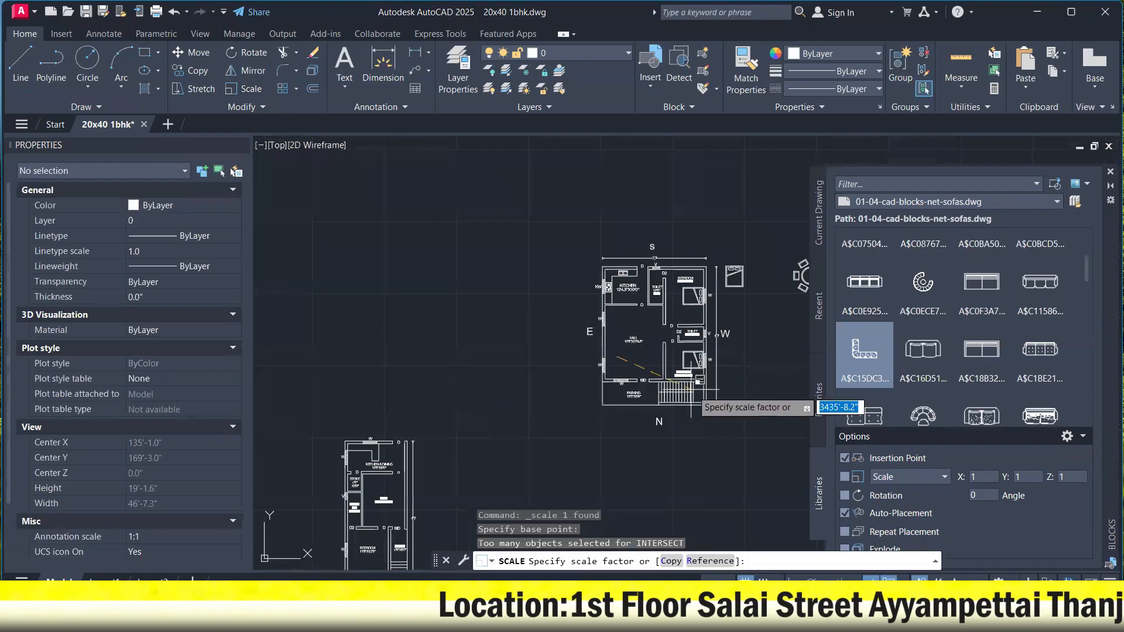
pyautogui.click(741, 478)
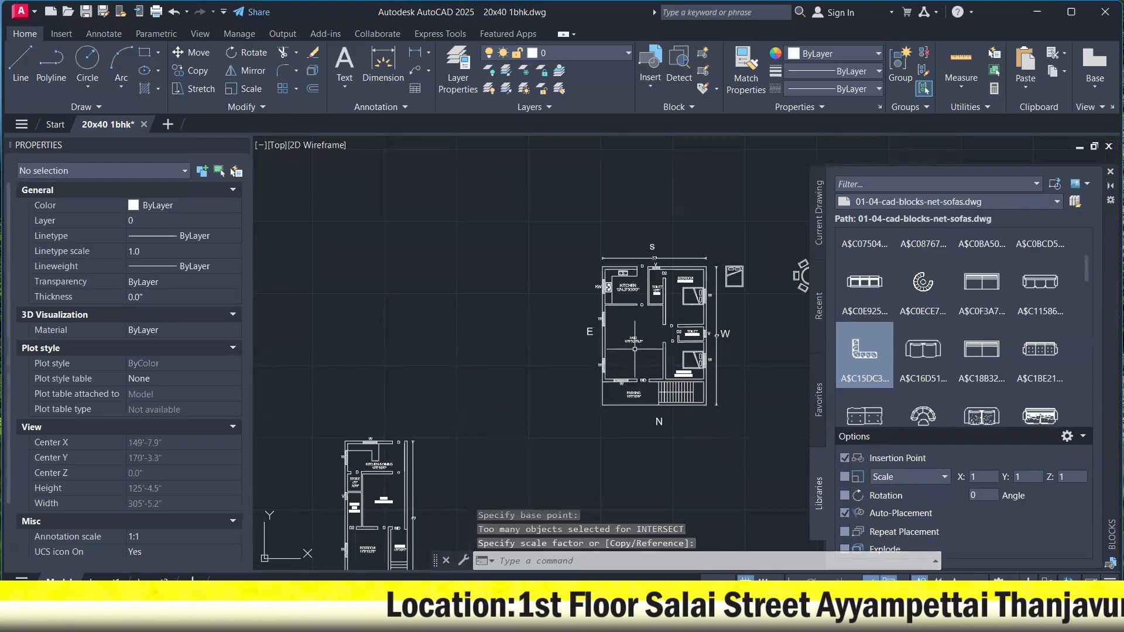
# Insert a fresh copy of the L-shaped sofa block A$C15DC316E below the HALL label.
pyautogui.scroll(-2, 793, 336)
pyautogui.scroll(7, 677, 344)
pyautogui.moveTo(369, 375); pyautogui.dragTo(703, 317, button='middle')
pyautogui.click(432, 351)
# Scale the L-shaped sofa by reference across the width of one seat to a new length of 2'.
pyautogui.click(472, 372)
pyautogui.scroll(7, 443, 359)
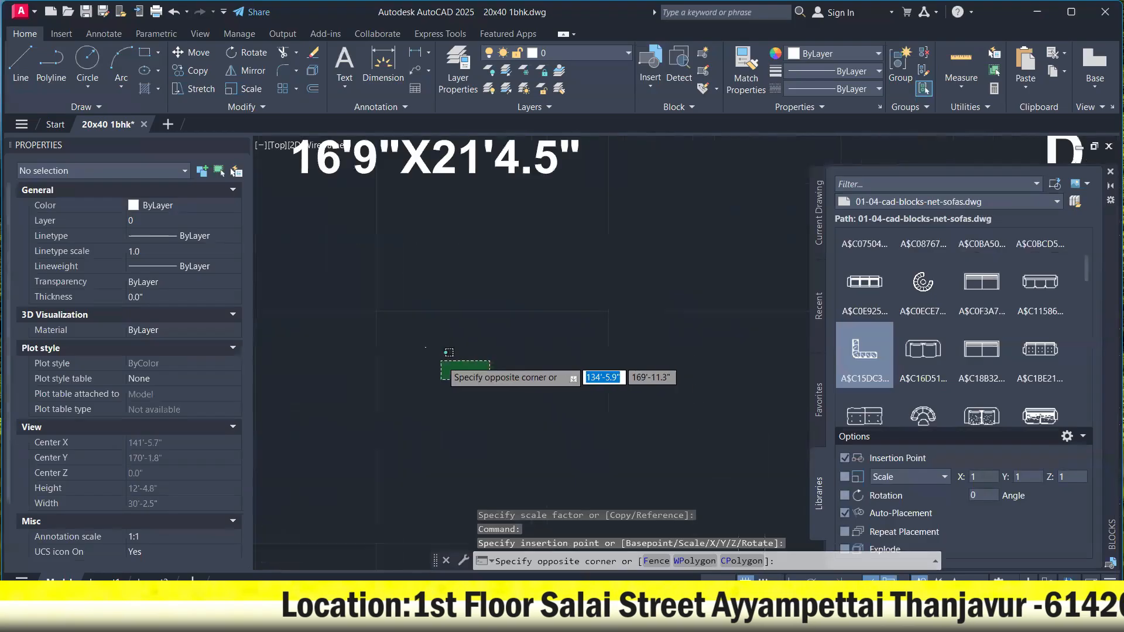
pyautogui.click(354, 271)
pyautogui.scroll(4, 387, 286)
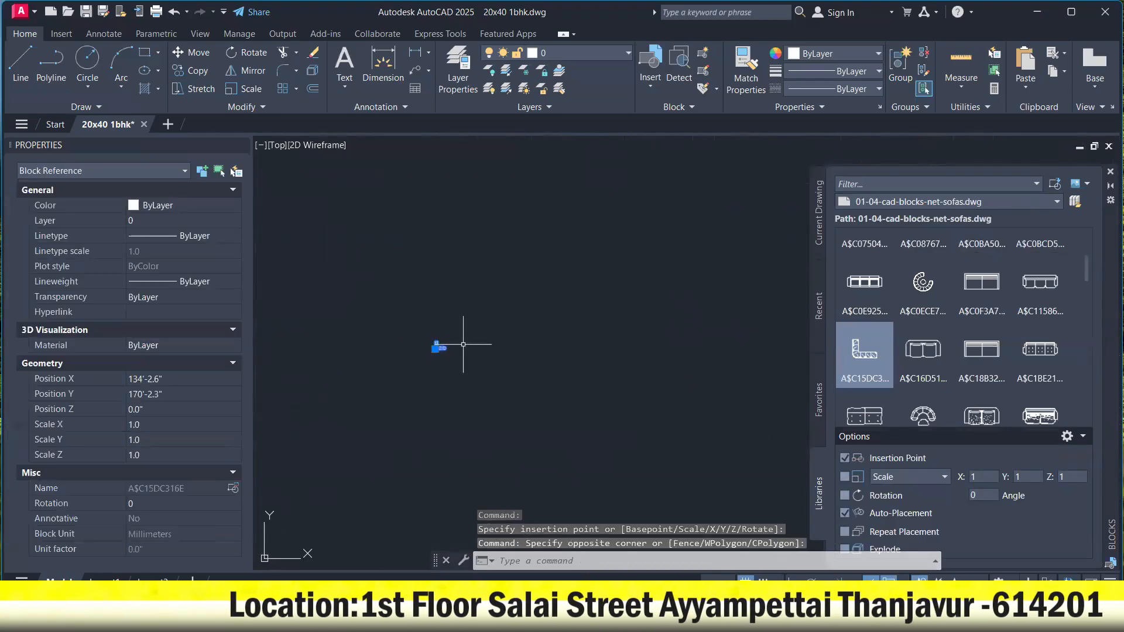
pyautogui.scroll(4, 476, 394)
pyautogui.write('c')
pyautogui.press('Return')
pyautogui.scroll(2, 404, 293)
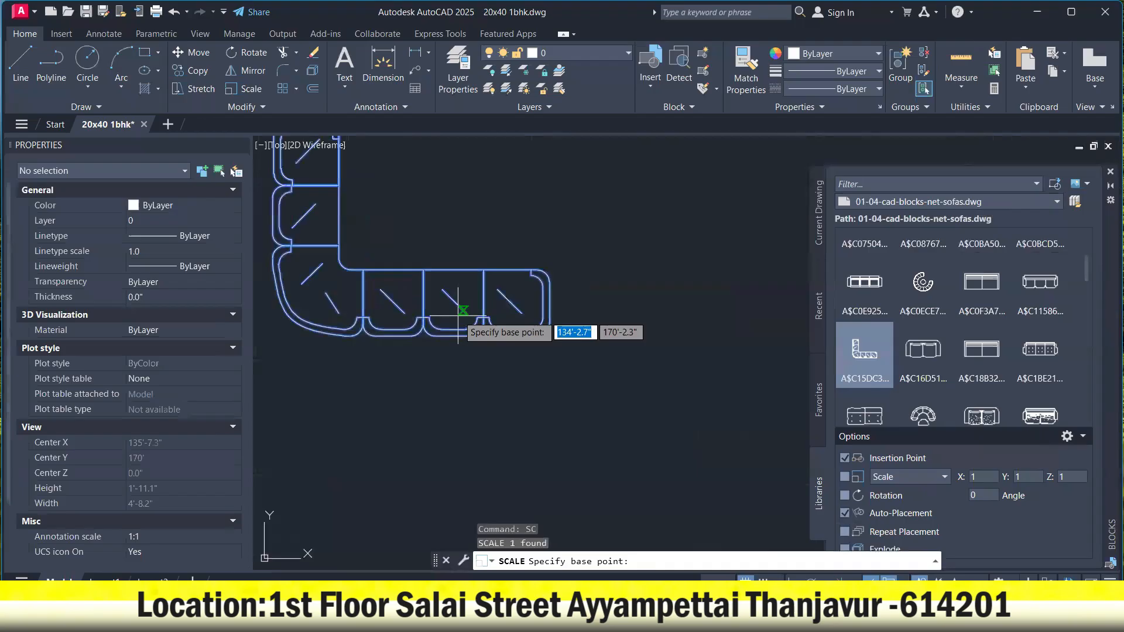
pyautogui.click(423, 297)
pyautogui.click(680, 561)
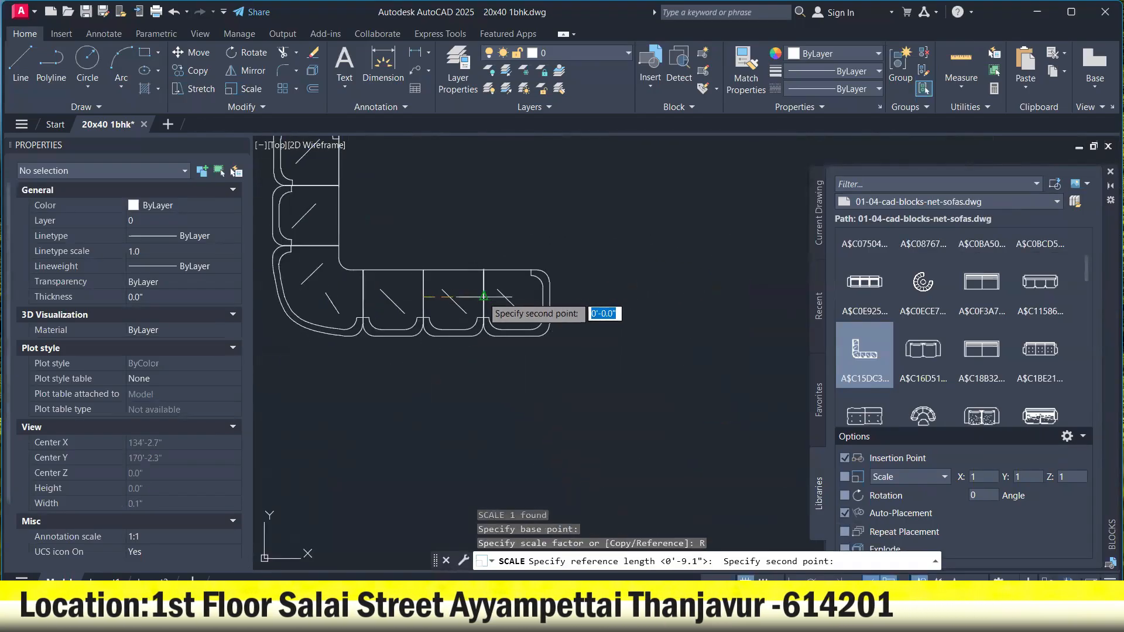
pyautogui.click(484, 297)
pyautogui.write('2')
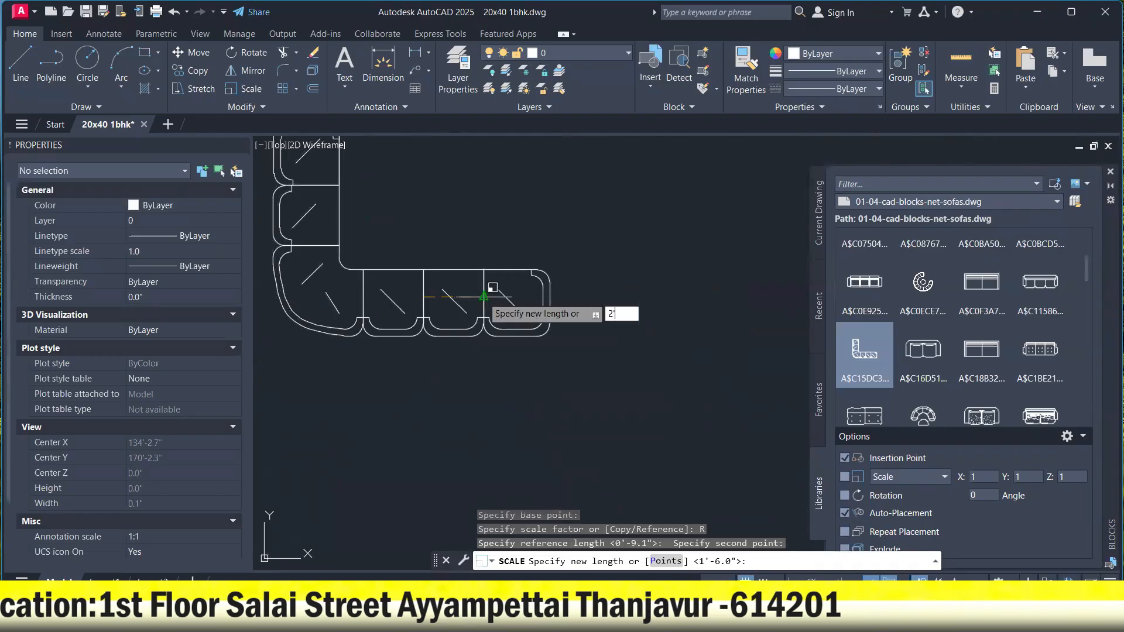
pyautogui.write("'")
pyautogui.press('Return')
# Move the scaled L-shaped sofa towards the hall's lower-left corner, with its back against the E-side wall.
pyautogui.scroll(-6, 550, 305)
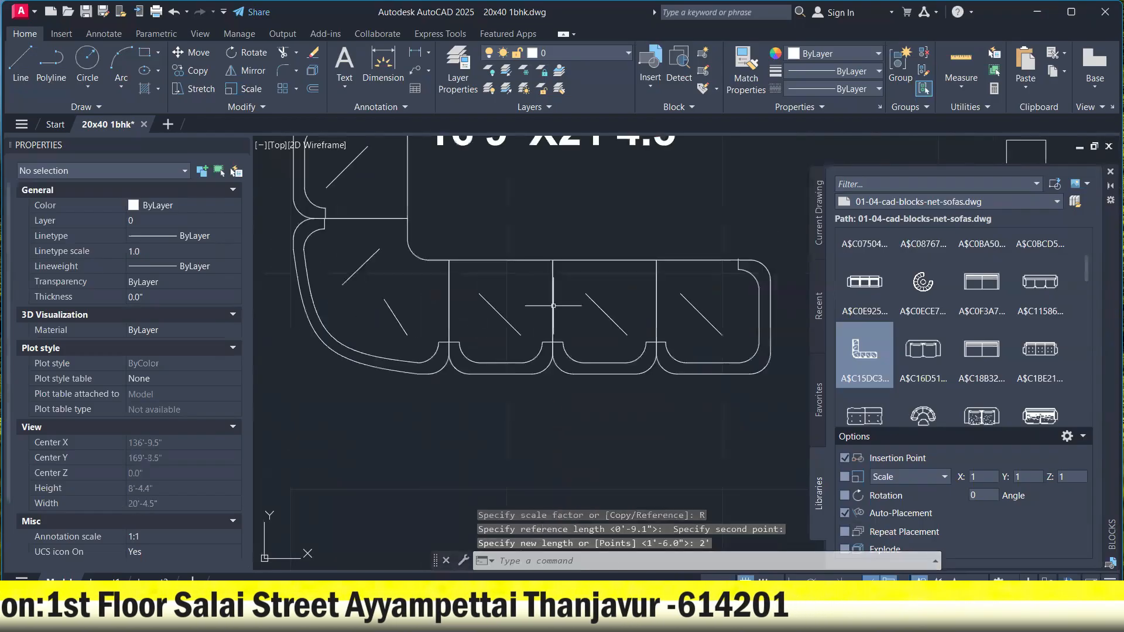
pyautogui.click(659, 328)
pyautogui.click(523, 261)
pyautogui.rightClick(523, 262)
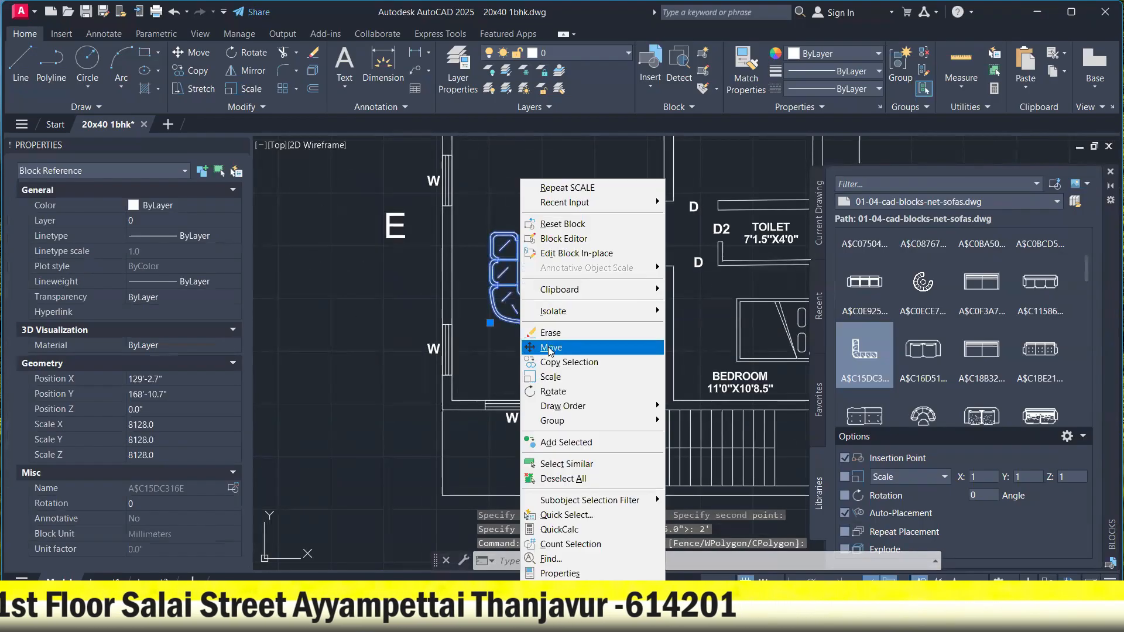
pyautogui.click(577, 352)
pyautogui.click(508, 305)
pyautogui.click(488, 383)
# Move the L-shaped sofa down against the window wall beside the MD opening so it fits the hall's corner.
pyautogui.scroll(4, 487, 386)
pyautogui.rightClick(469, 316)
pyautogui.click(468, 260)
pyautogui.rightClick(468, 260)
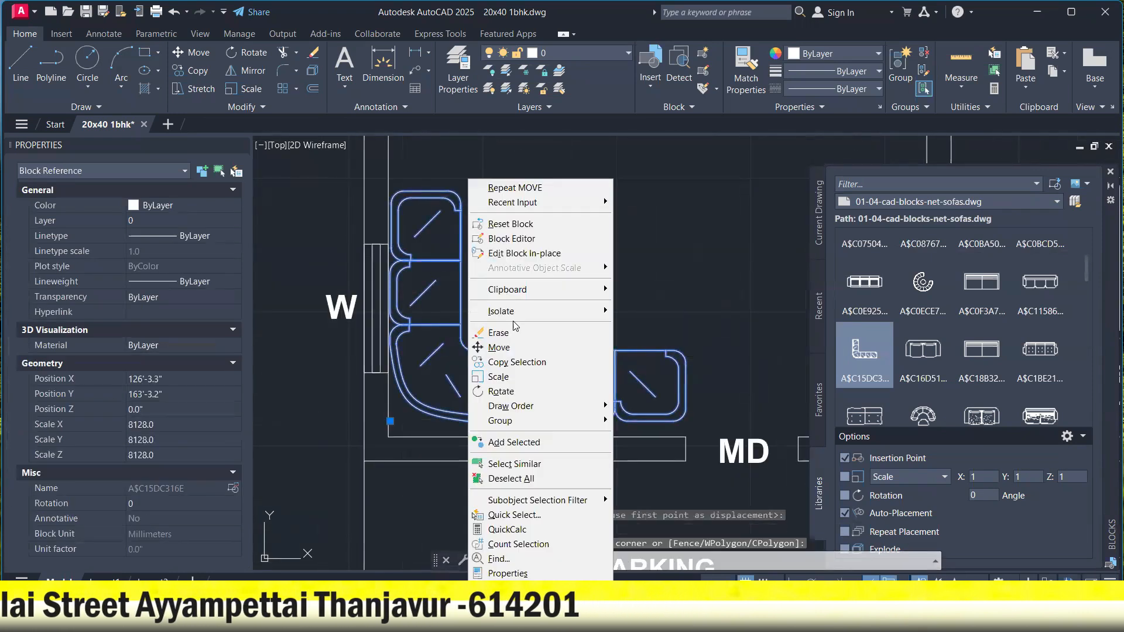
pyautogui.click(515, 347)
pyautogui.click(524, 421)
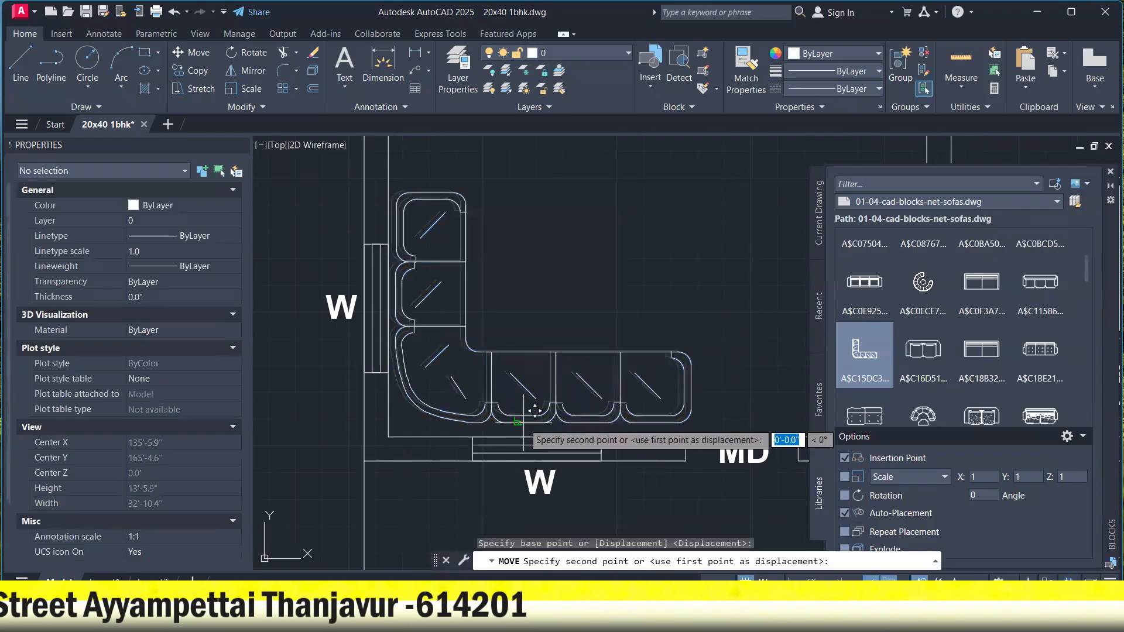
pyautogui.click(523, 420)
pyautogui.scroll(-4, 476, 335)
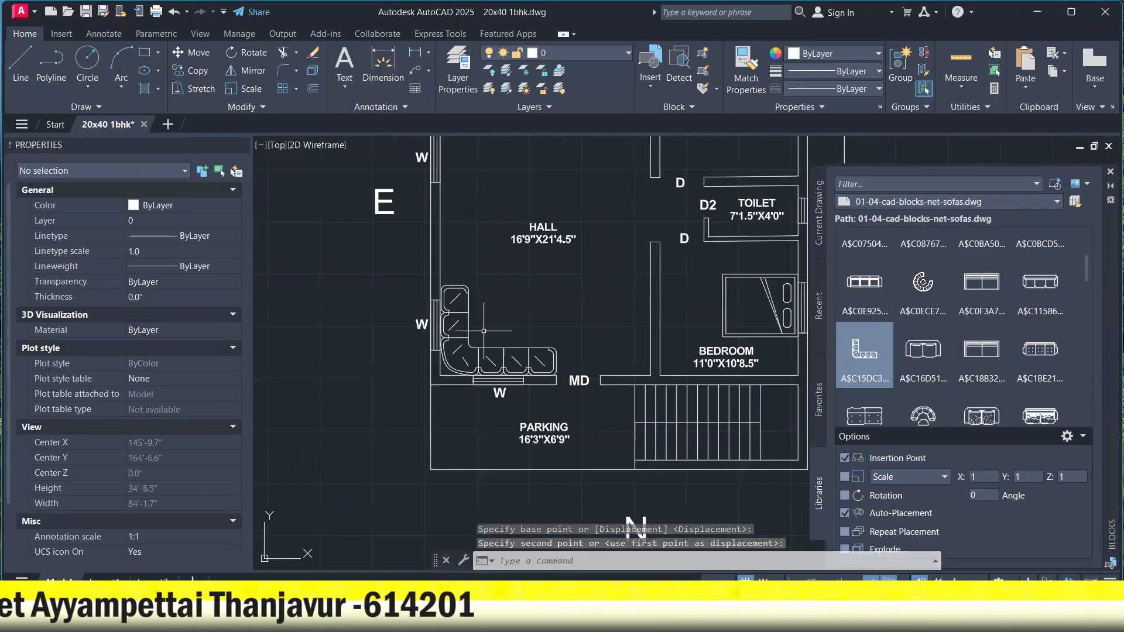
# Try to draw a 2' by 3" rectangle in the hall beside the L-shaped sofa.
pyautogui.moveTo(484, 331); pyautogui.dragTo(381, 409, button='middle')
pyautogui.scroll(-5, 407, 368)
pyautogui.scroll(3, 413, 368)
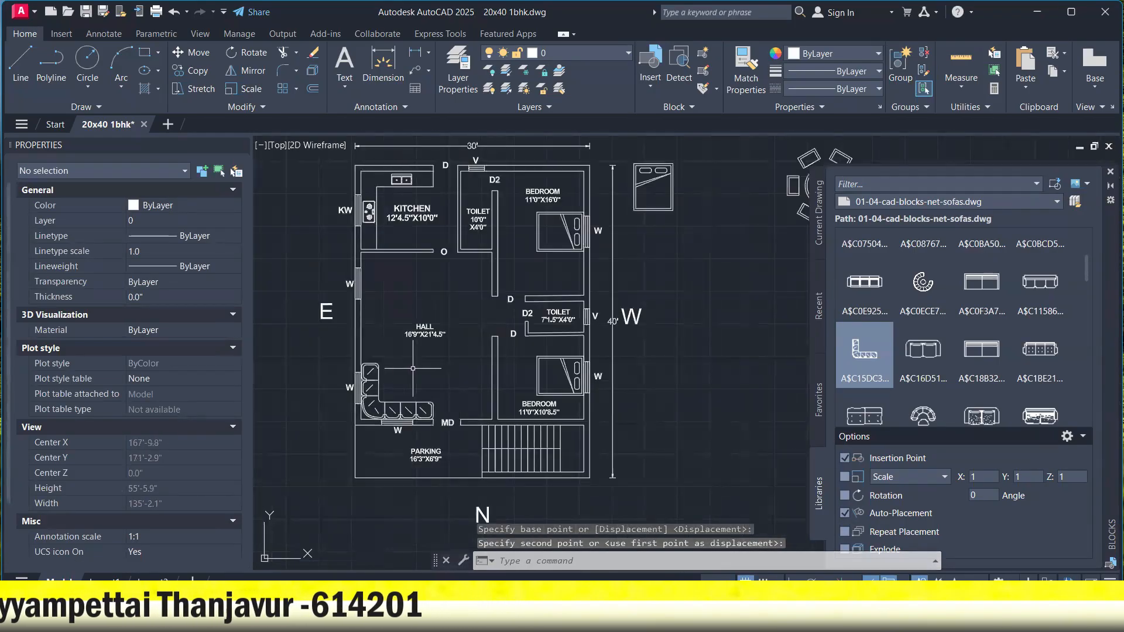
pyautogui.click(145, 57)
pyautogui.scroll(-2, 442, 249)
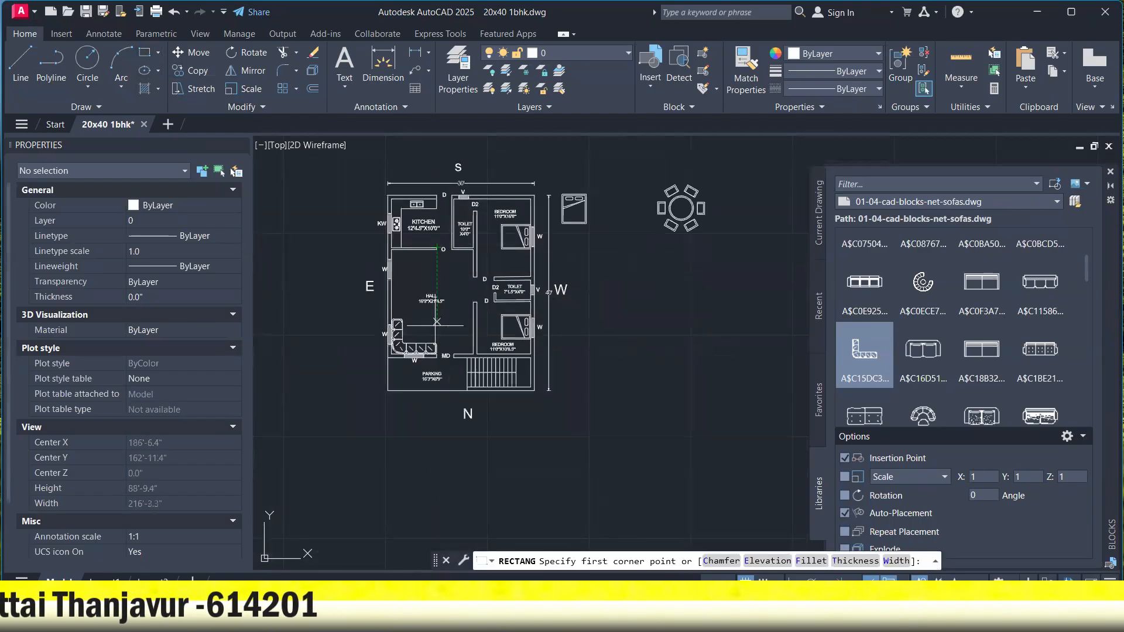
pyautogui.scroll(1, 410, 319)
pyautogui.scroll(1, 527, 275)
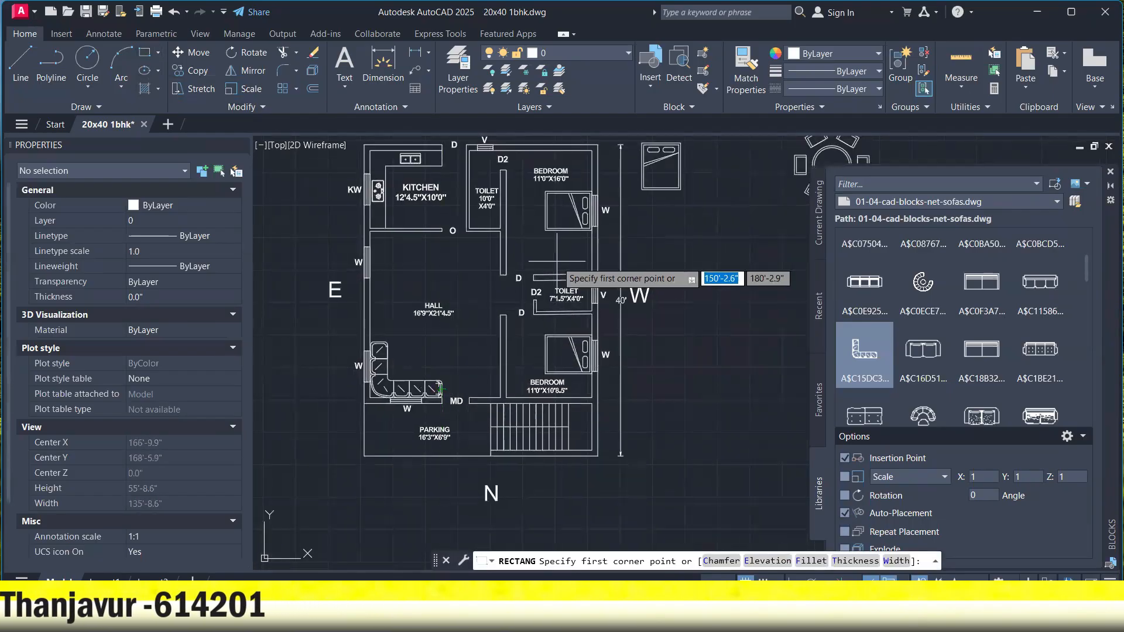
pyautogui.scroll(-1, 661, 205)
pyautogui.scroll(4, 448, 348)
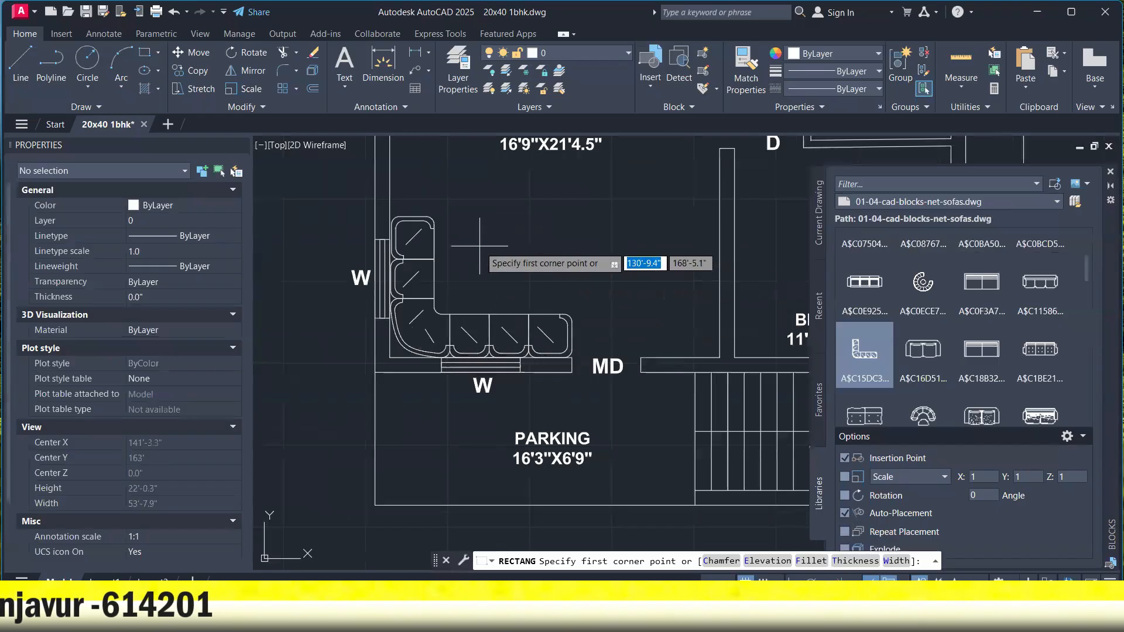
pyautogui.scroll(2, 479, 246)
pyautogui.click(454, 236)
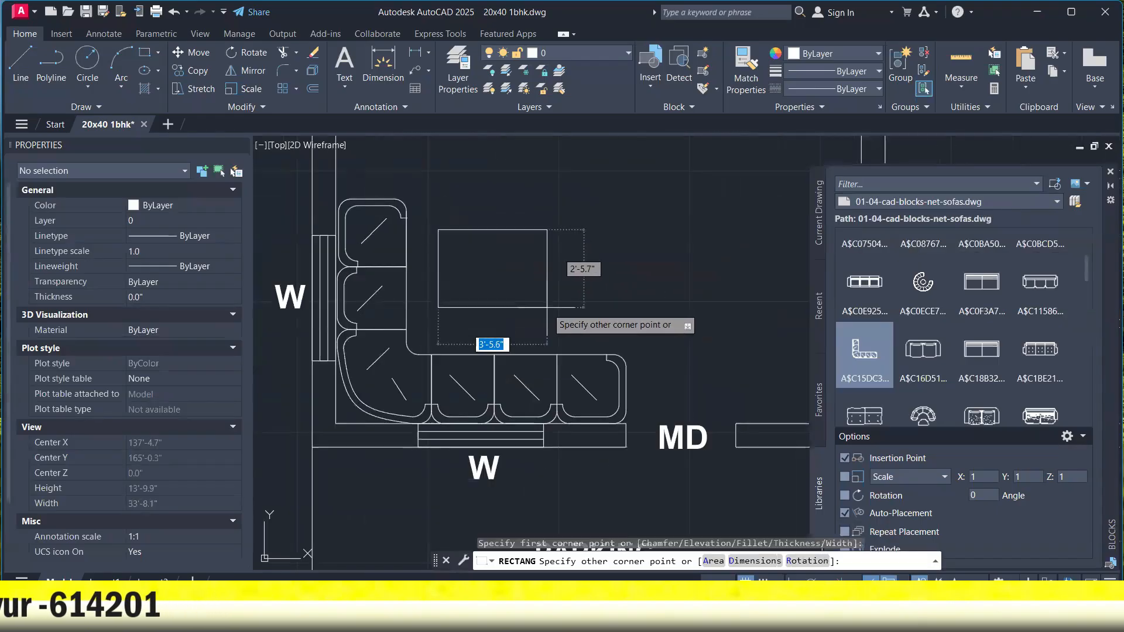
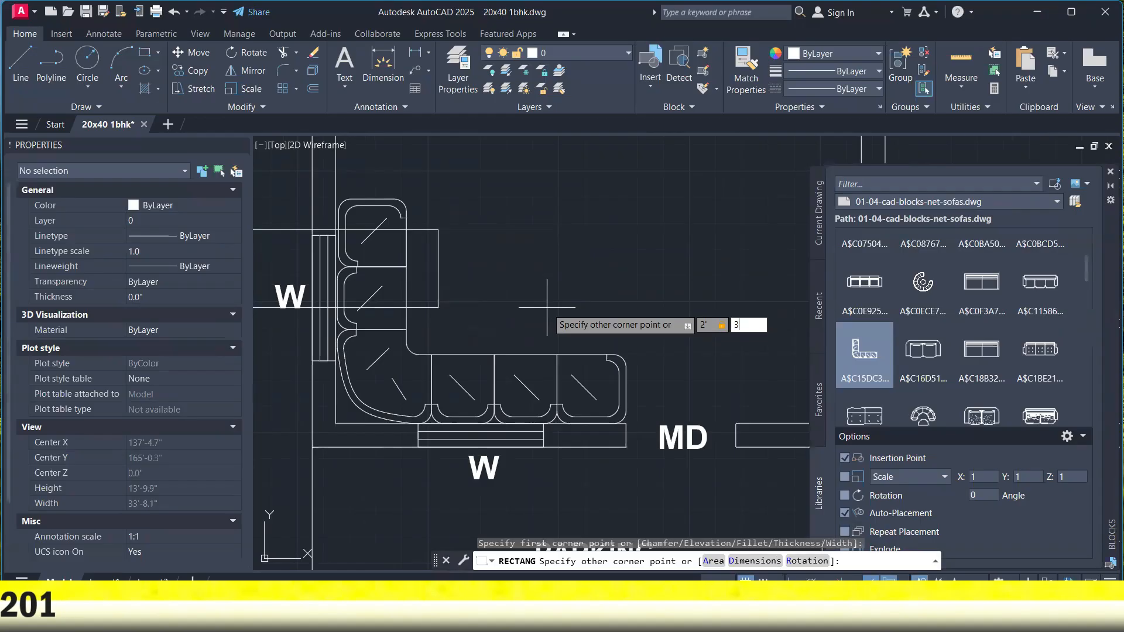
pyautogui.press('Return')
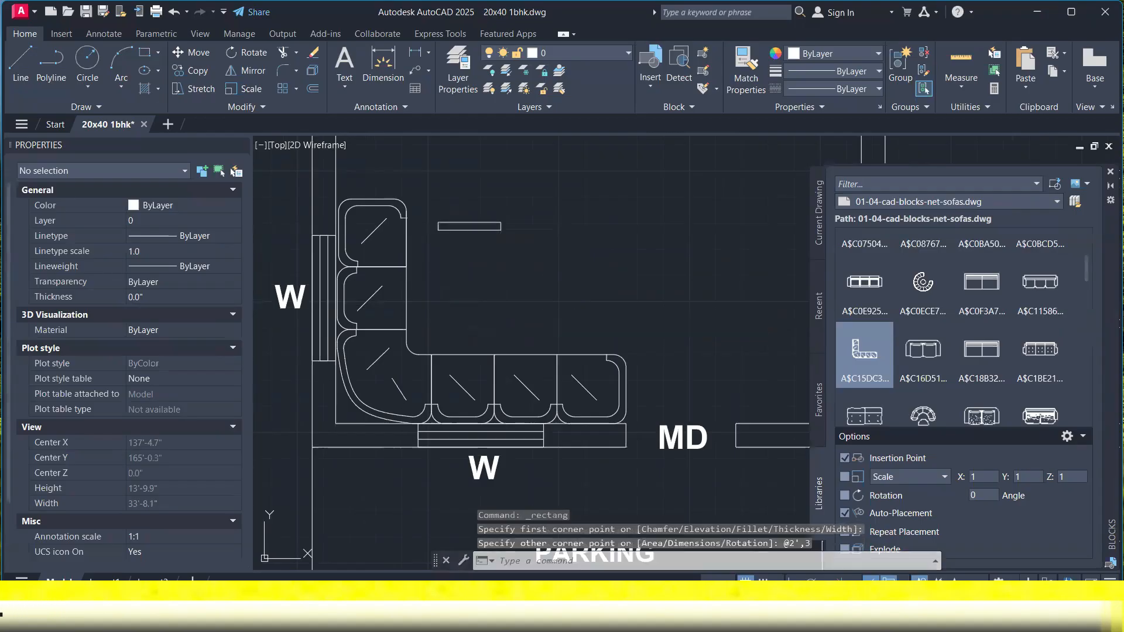
# Draw a 2' wide by 3' high rectangle in the hall above the L-shaped sofa for a centre table.
pyautogui.scroll(-5, 474, 276)
pyautogui.press('Return')
pyautogui.scroll(5, 375, 339)
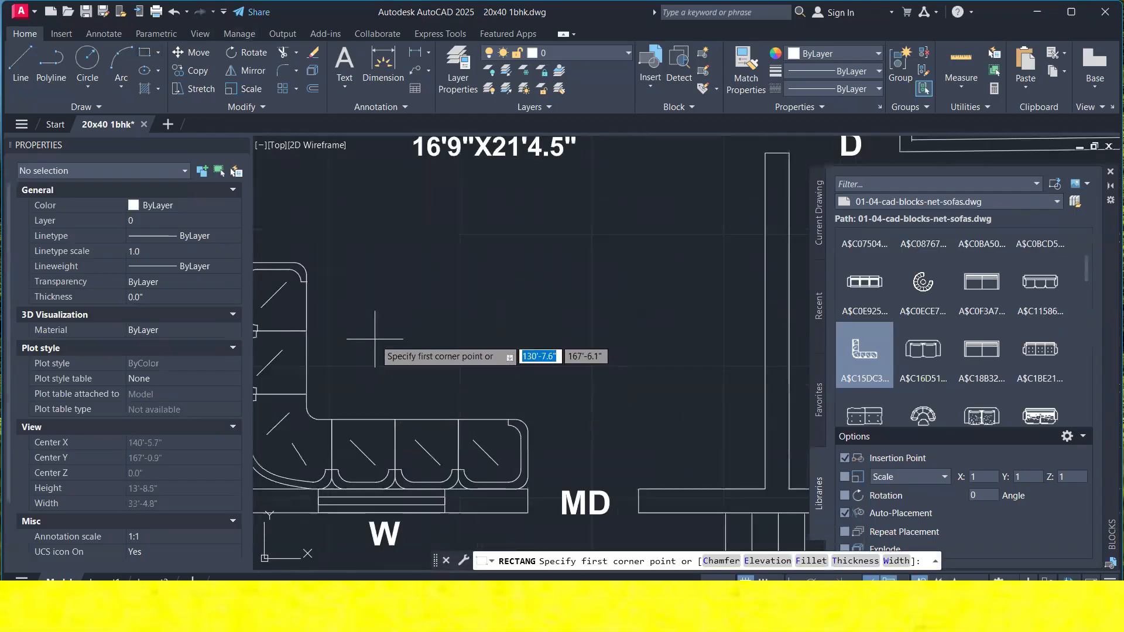
pyautogui.click(363, 308)
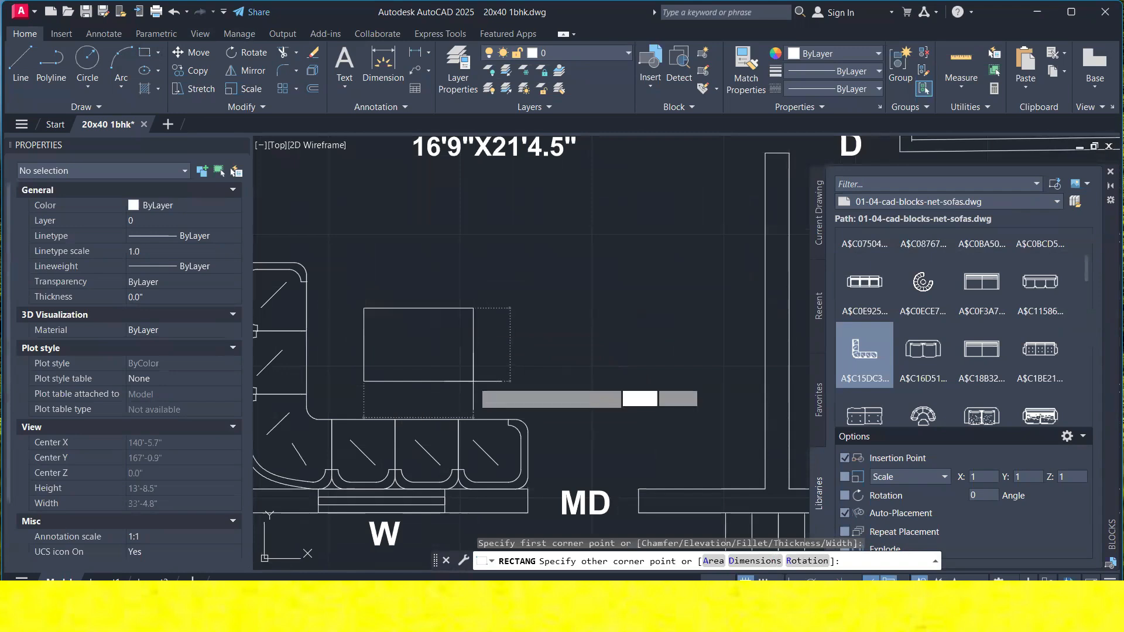
pyautogui.write("2'\t3'")
pyautogui.press('Return')
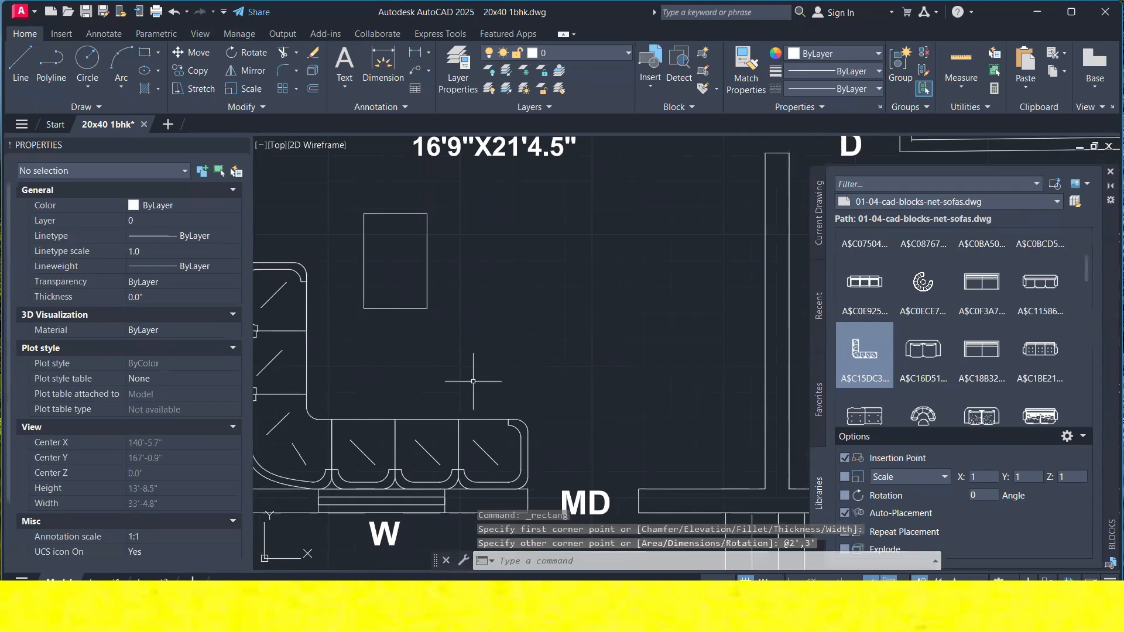
# Rotate the table rectangle 270° about the midpoint of its right side so its long side runs horizontally.
pyautogui.click(390, 325)
pyautogui.click(361, 271)
pyautogui.write('ro')
pyautogui.press('Return')
pyautogui.click(396, 260)
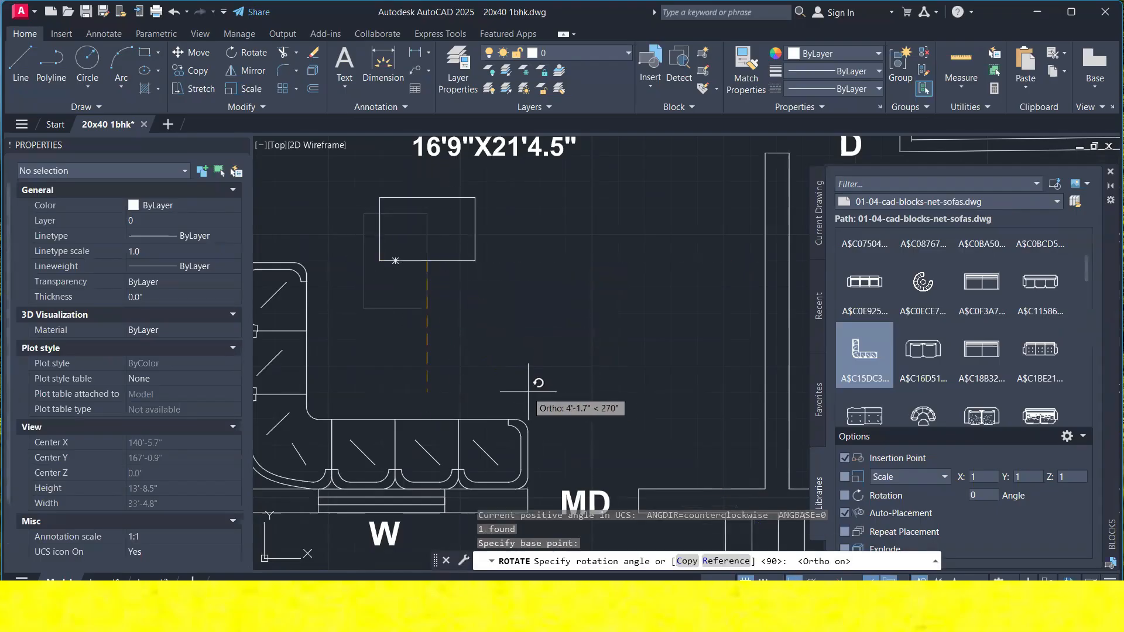
pyautogui.click(516, 381)
# Move the table rectangle straight down, closer to the sofa's lower row of seats.
pyautogui.click(477, 314)
pyautogui.click(412, 229)
pyautogui.rightClick(556, 214)
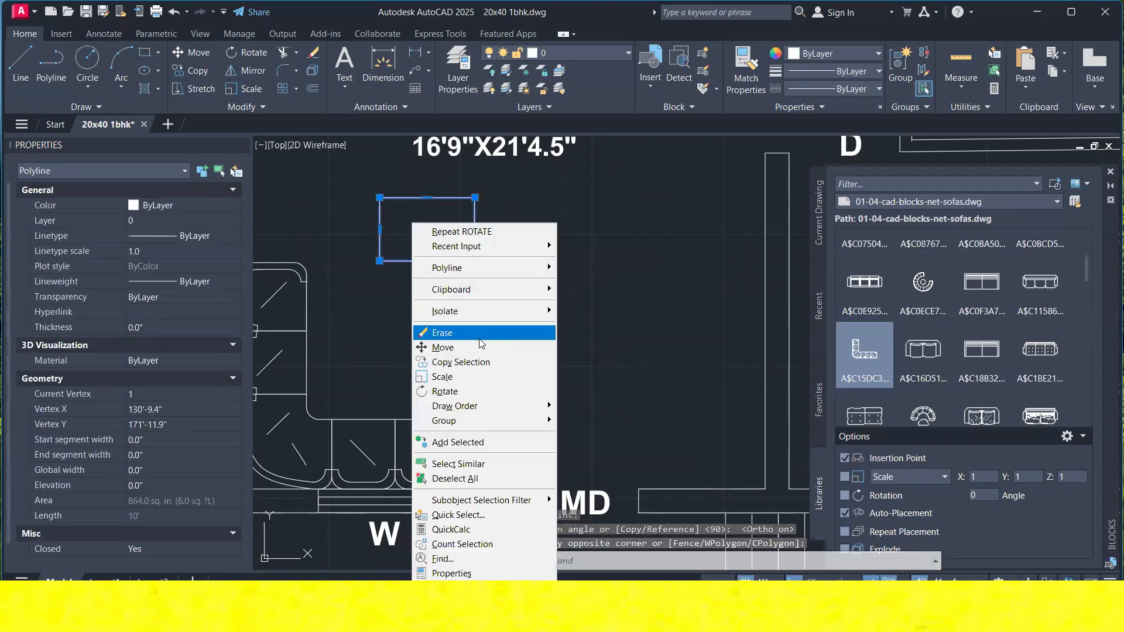
pyautogui.click(586, 345)
pyautogui.click(626, 221)
pyautogui.click(590, 326)
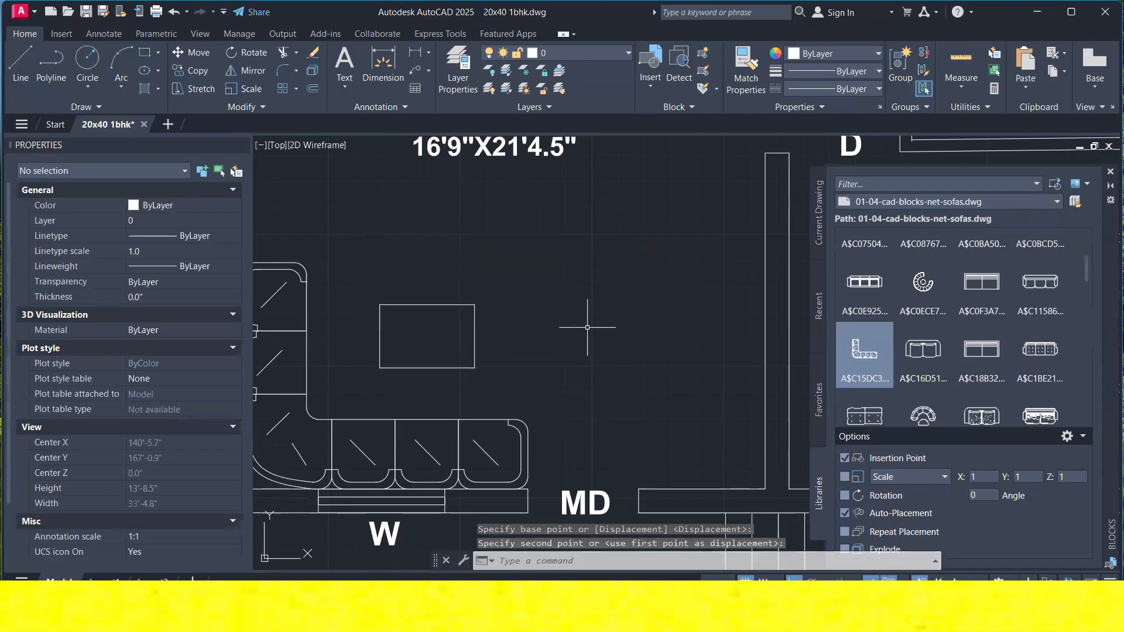
# Move the table rectangle slightly left, into the inner corner of the L-shaped sofa.
pyautogui.click(477, 316)
pyautogui.click(402, 281)
pyautogui.rightClick(462, 292)
pyautogui.click(523, 346)
pyautogui.click(555, 337)
pyautogui.click(539, 340)
# Offset the table rectangle outward by 2" to form its outer edge.
pyautogui.write('o')
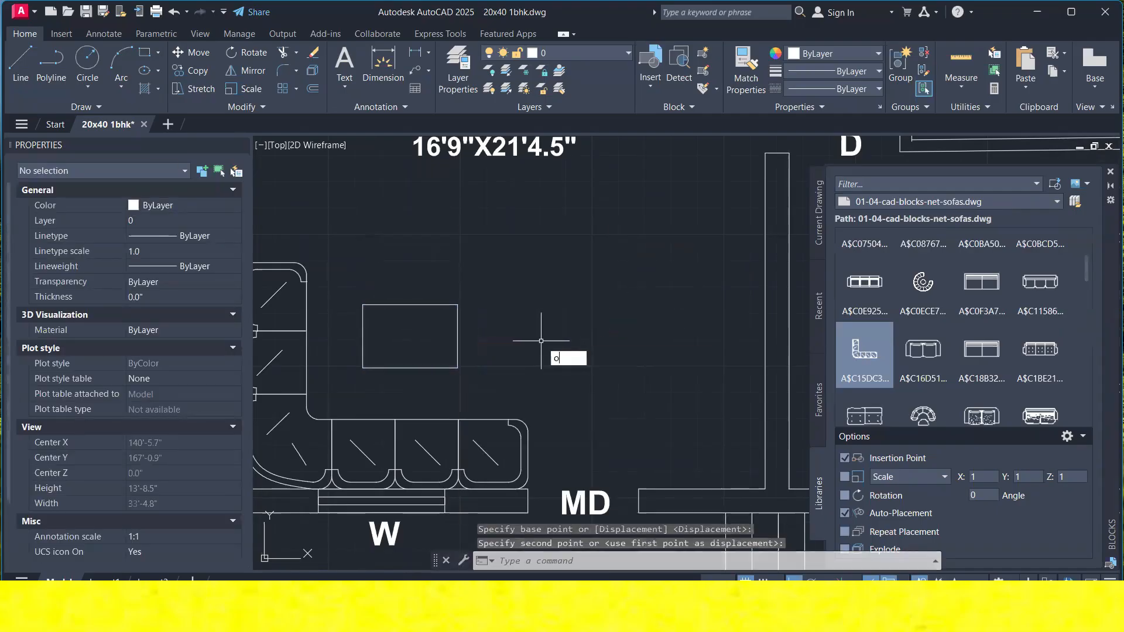
pyautogui.press('Return')
pyautogui.write('3')
pyautogui.press('Return')
pyautogui.scroll(2, 435, 319)
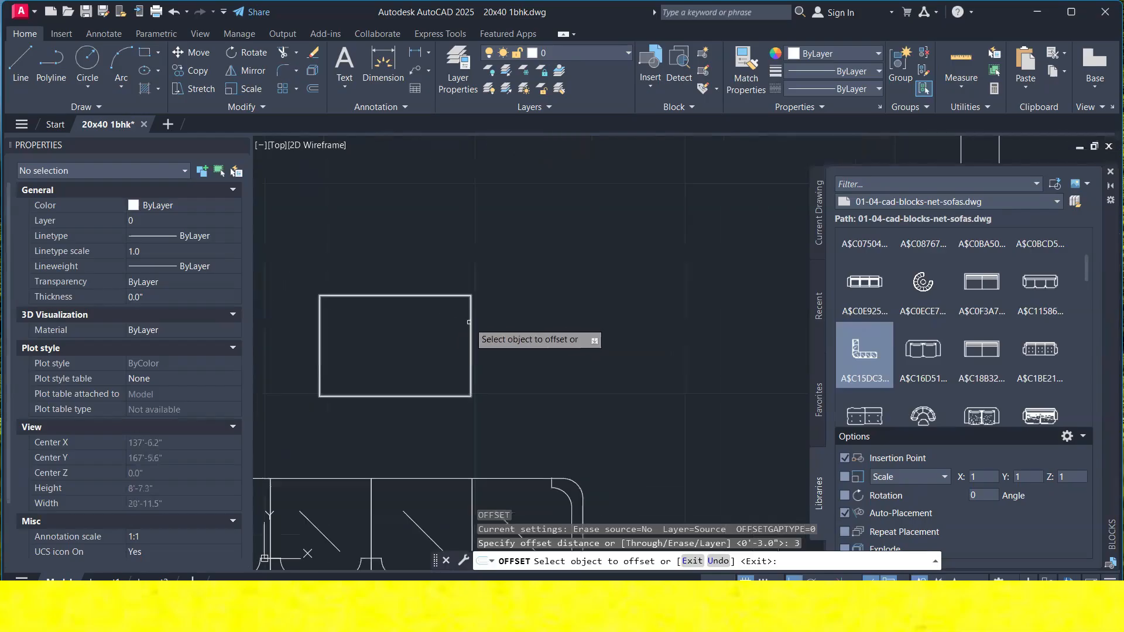
pyautogui.click(471, 322)
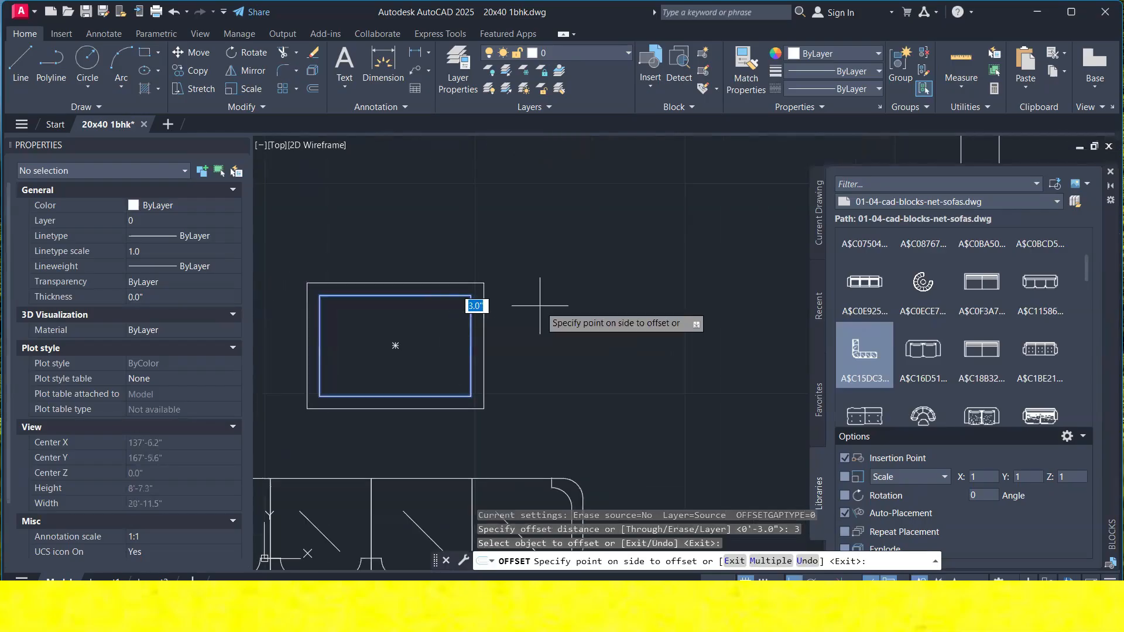
pyautogui.click(540, 306)
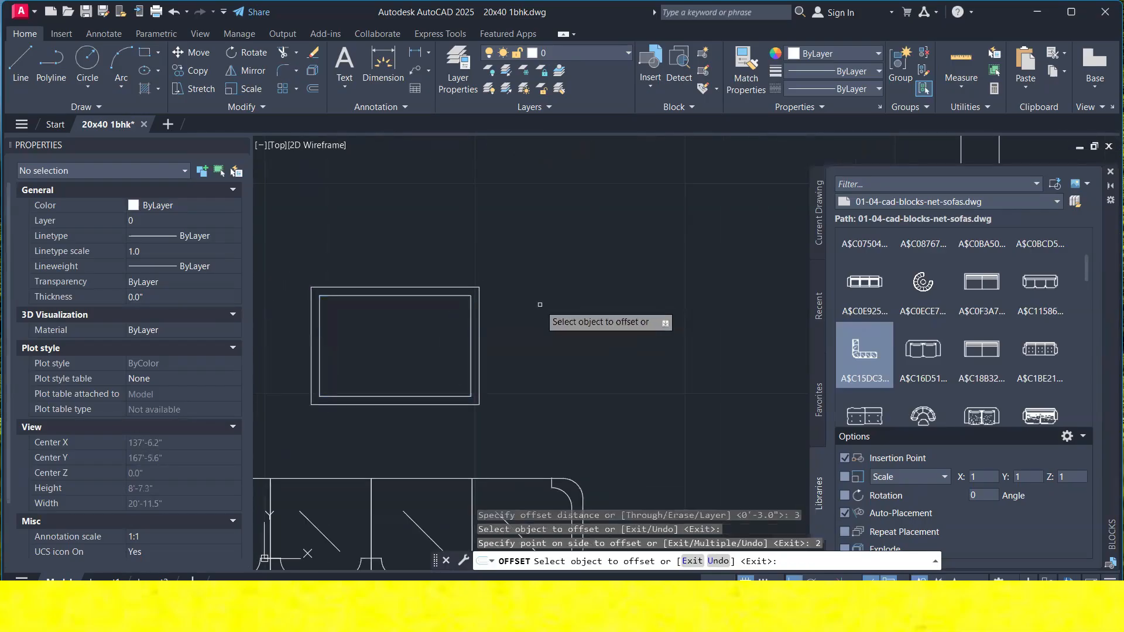
pyautogui.press('Return')
# Draw a small circle inside the table's upper-left corner.
pyautogui.click(82, 69)
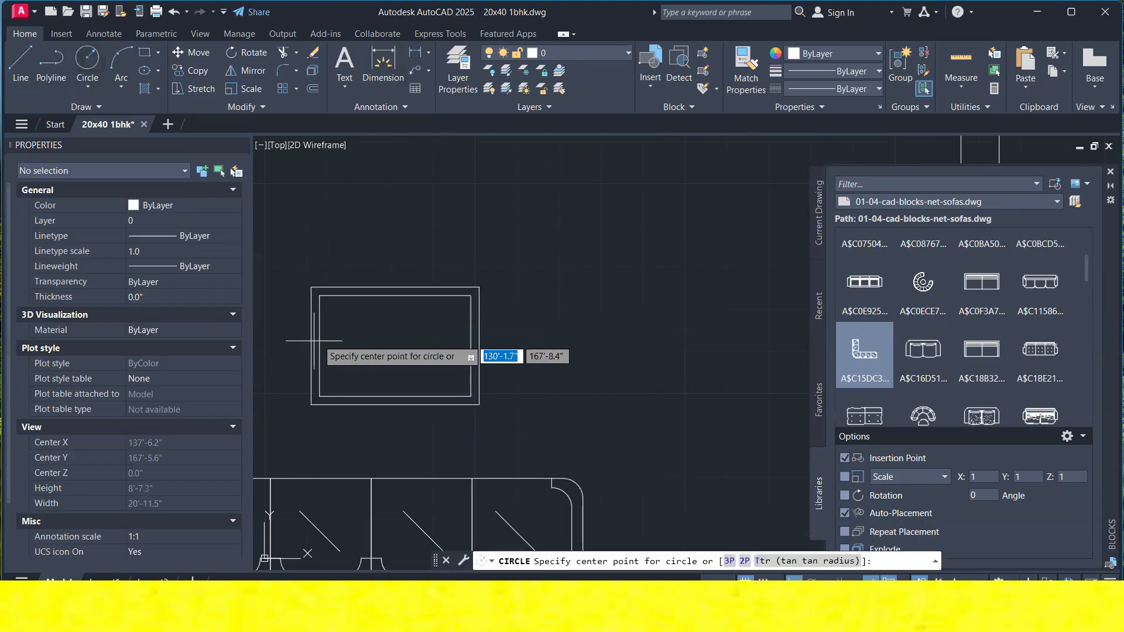
pyautogui.scroll(6, 321, 332)
pyautogui.click(398, 260)
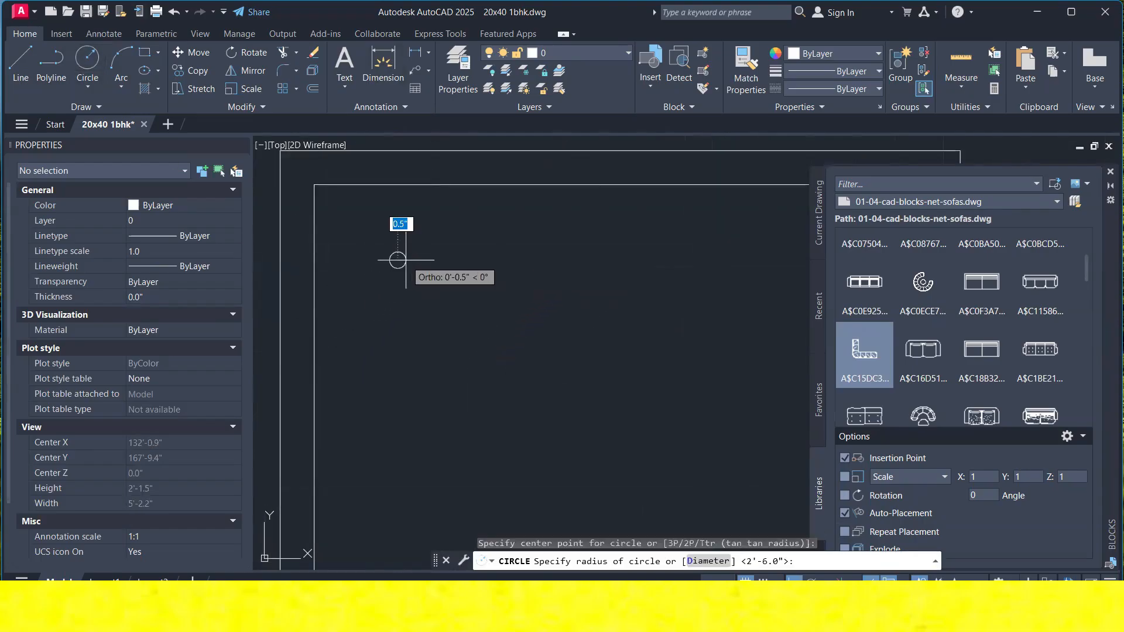
pyautogui.click(409, 261)
pyautogui.scroll(-4, 381, 252)
# Mirror the small circle across the table's vertical centreline, keeping the original.
pyautogui.click(390, 277)
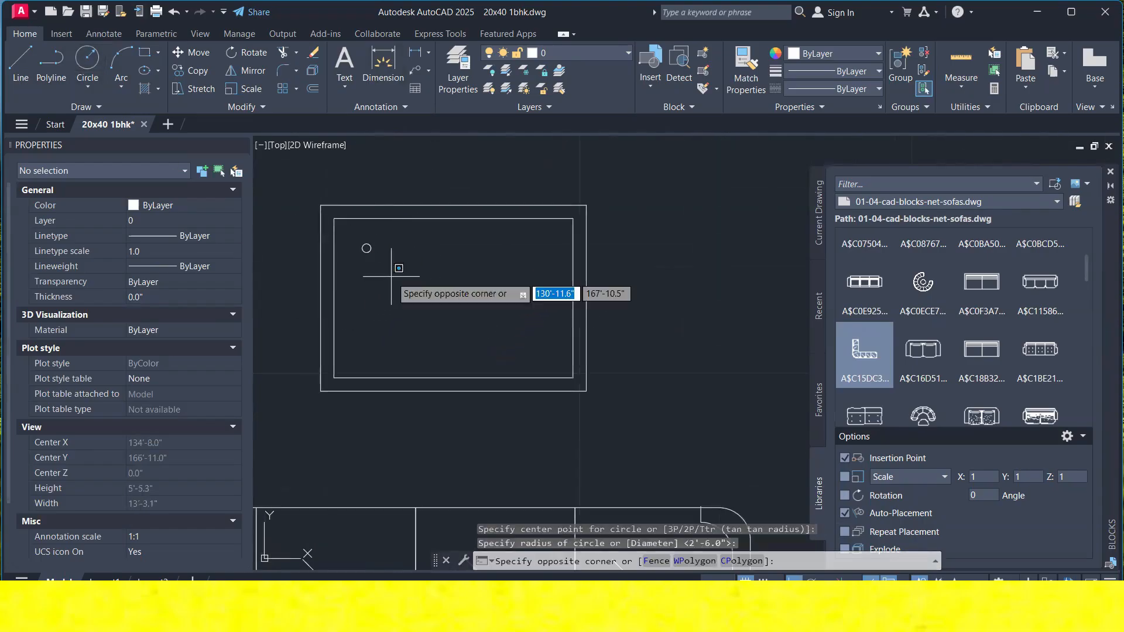
pyautogui.click(317, 198)
pyautogui.click(255, 73)
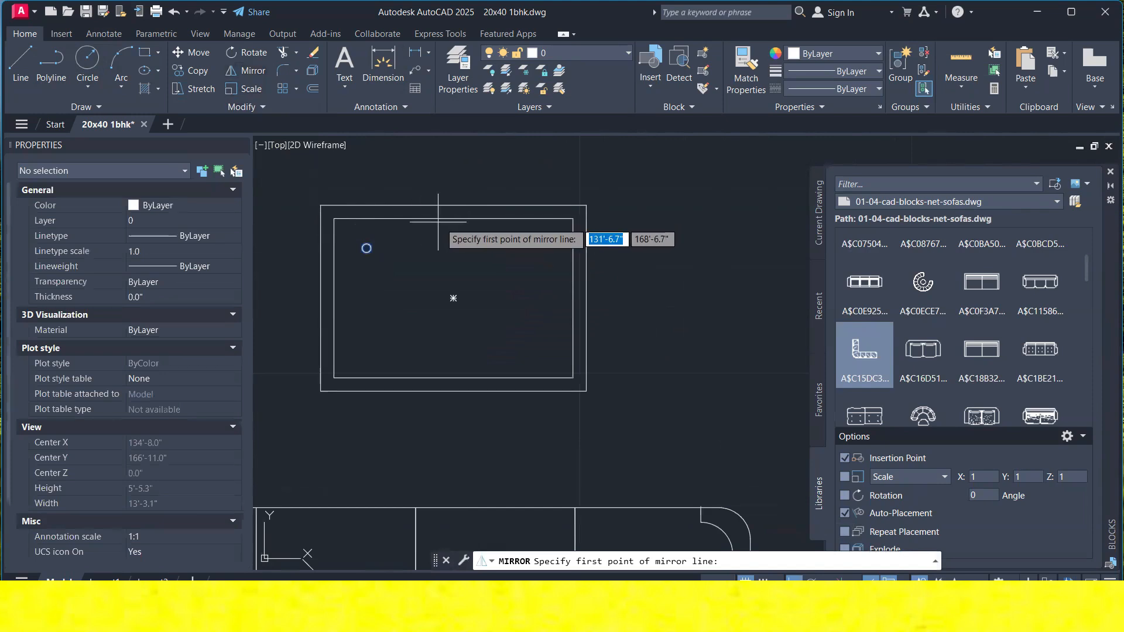
pyautogui.click(452, 222)
pyautogui.click(452, 369)
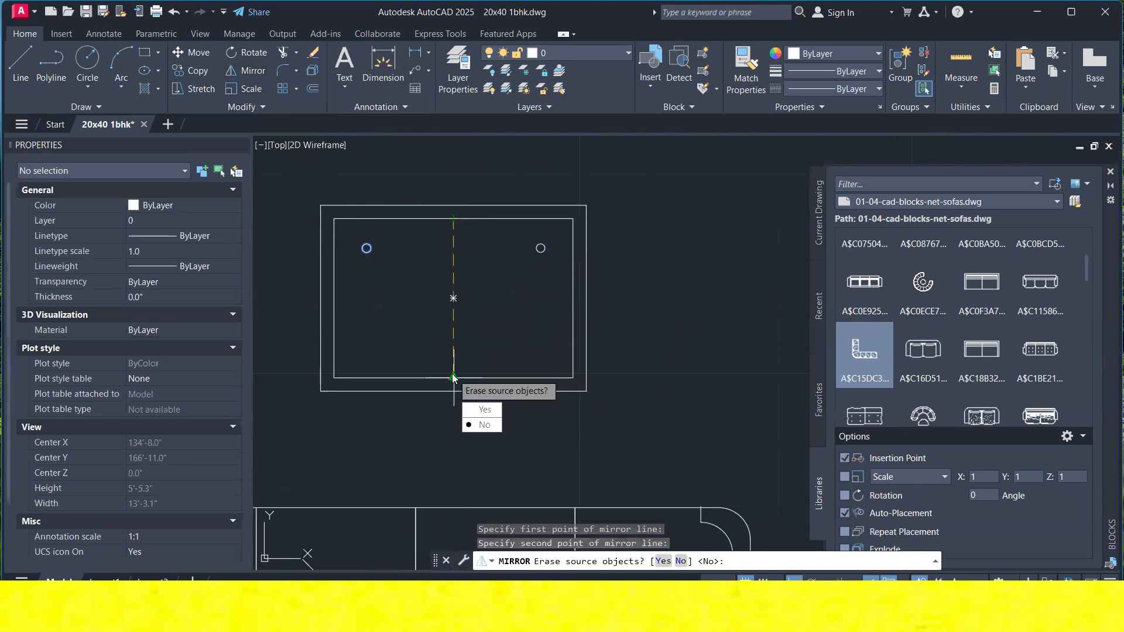
pyautogui.press('Return')
# Mirror both upper circles across the table's horizontal centreline, keeping the originals.
pyautogui.click(359, 234)
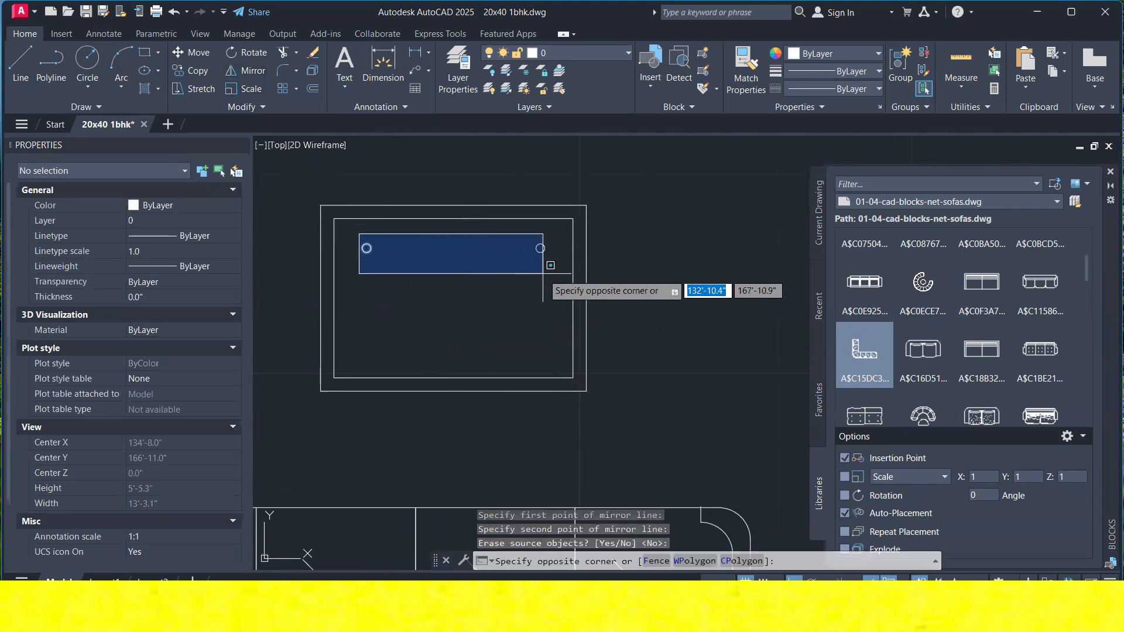
pyautogui.click(553, 277)
pyautogui.press('Return')
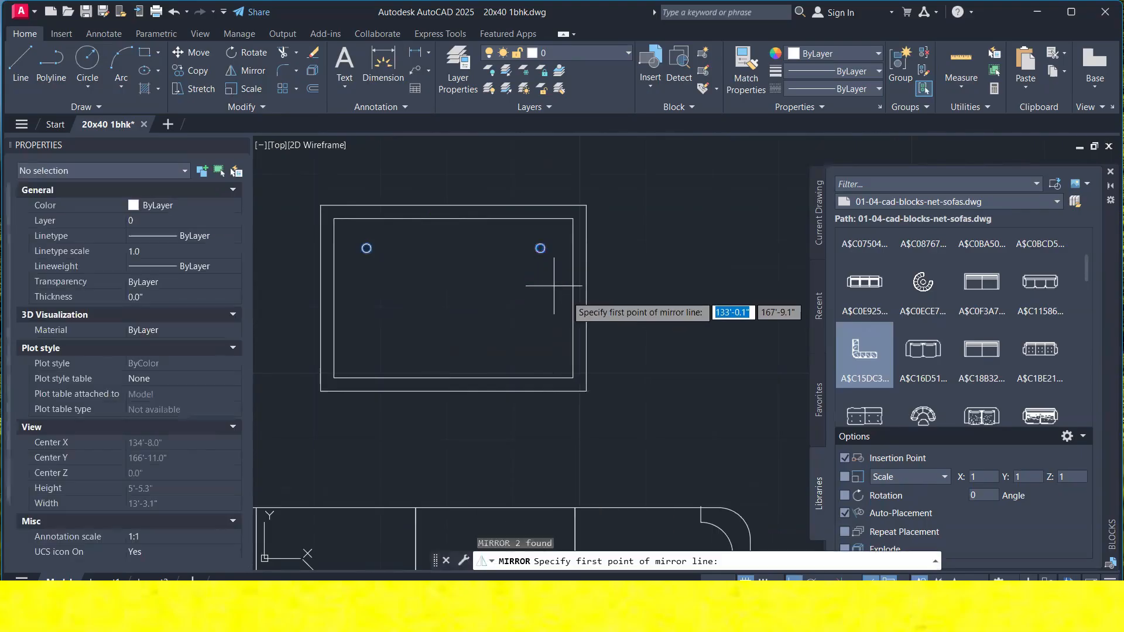
pyautogui.click(572, 299)
pyautogui.click(642, 291)
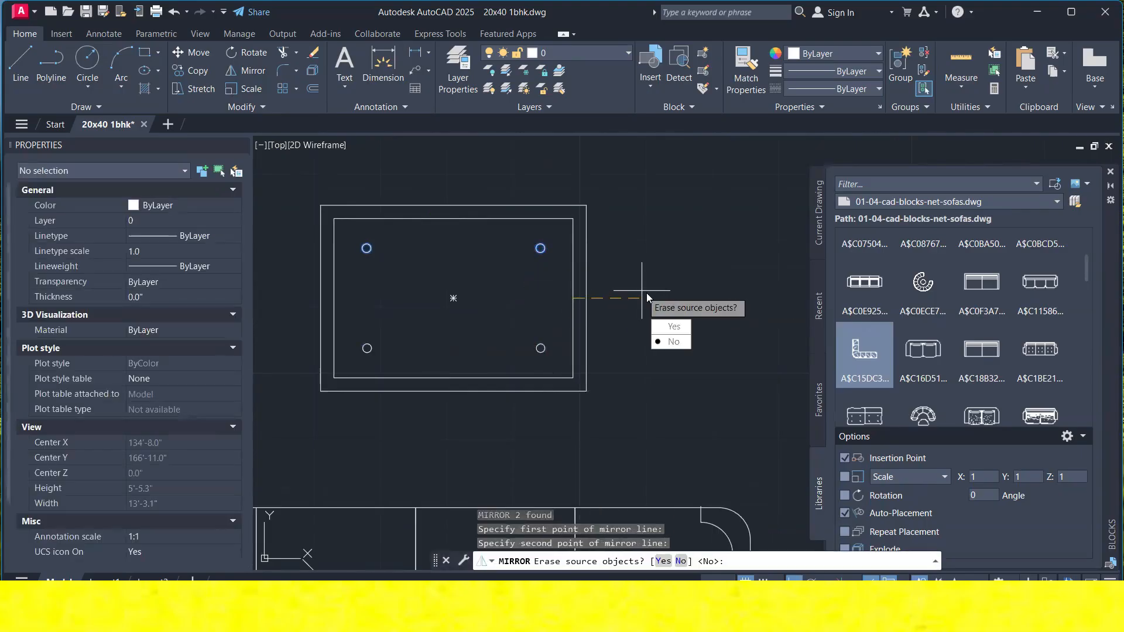
pyautogui.press('Return')
# Review the furnished hall and the rest of the plan, and look through further blocks in the sofa library.
pyautogui.scroll(-3, 592, 276)
pyautogui.scroll(-2, 560, 297)
pyautogui.scroll(2, 436, 297)
pyautogui.scroll(-4, 436, 297)
pyautogui.moveTo(431, 336); pyautogui.dragTo(414, 418, button='middle')
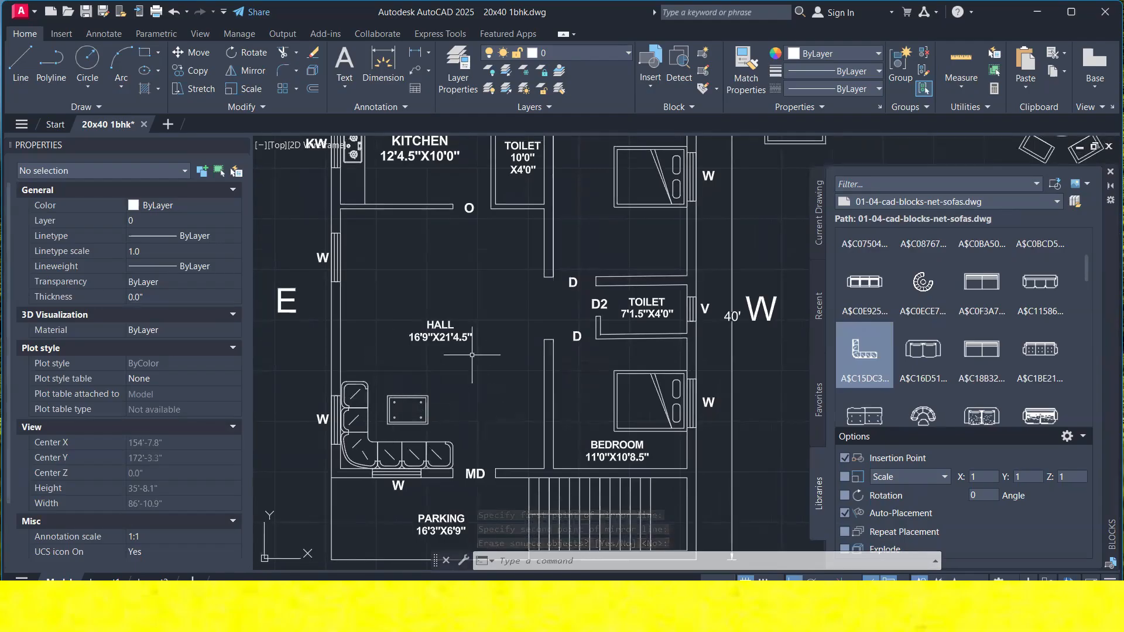
pyautogui.moveTo(485, 303); pyautogui.dragTo(479, 327, button='middle')
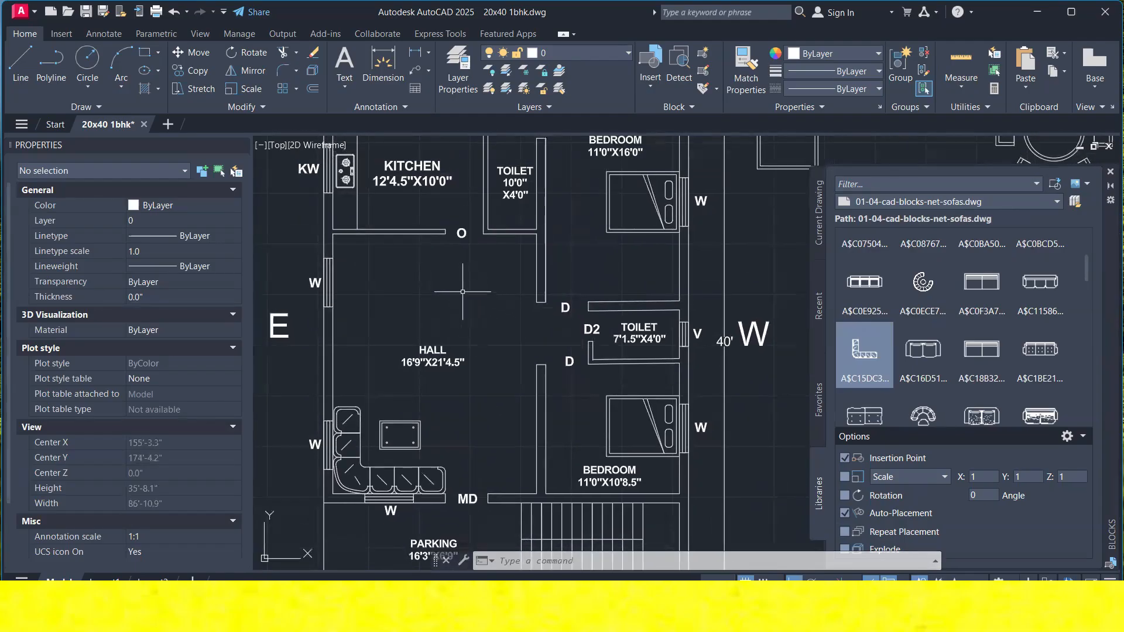
pyautogui.scroll(-2, 463, 291)
pyautogui.scroll(-1, 982, 287)
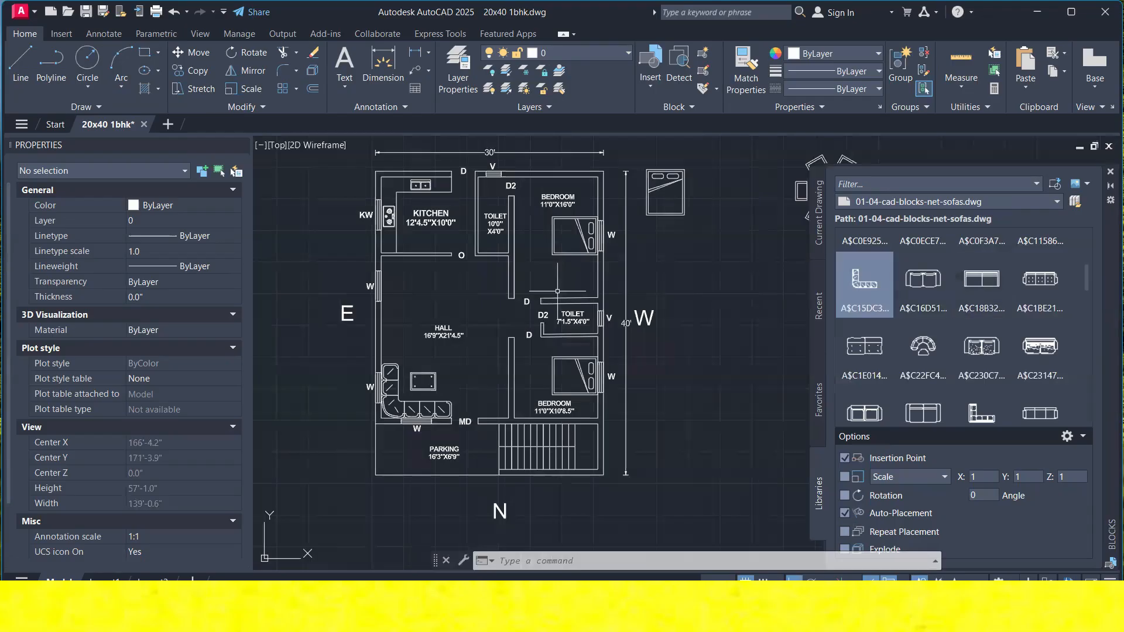
pyautogui.scroll(2, 470, 298)
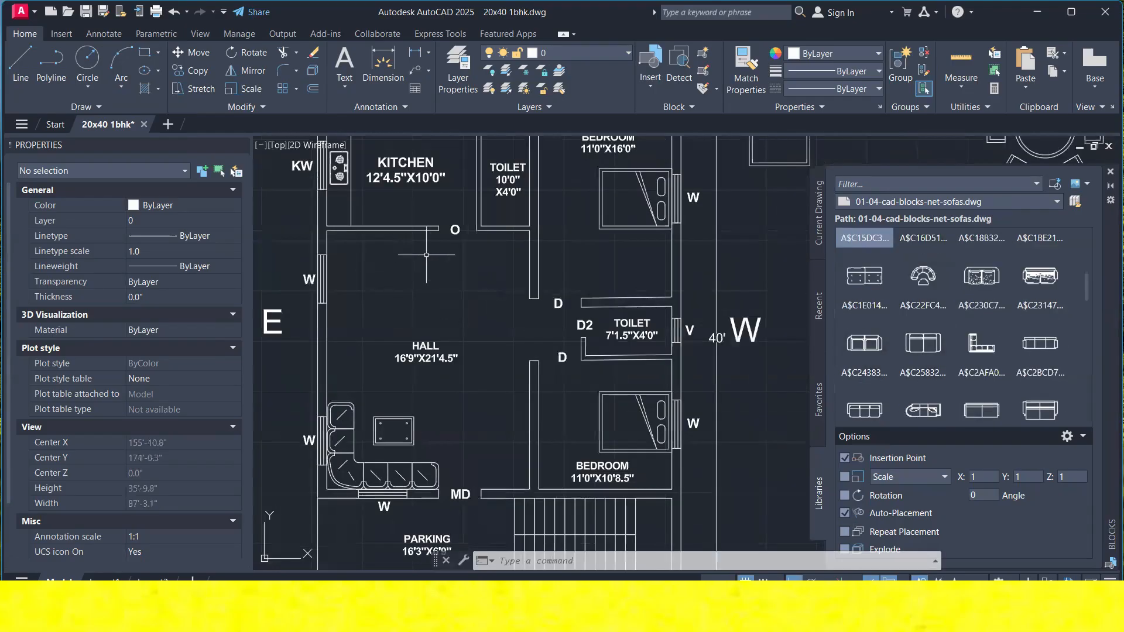
pyautogui.moveTo(451, 283); pyautogui.dragTo(424, 350, button='middle')
# Switch to the browser, search cad-blocks.net for "toilet" and open the Bathroom CAD Blocks result covering w.c., sinks and baths.
pyautogui.hotkey('alt', 'Tab')
pyautogui.scroll(5, 348, 288)
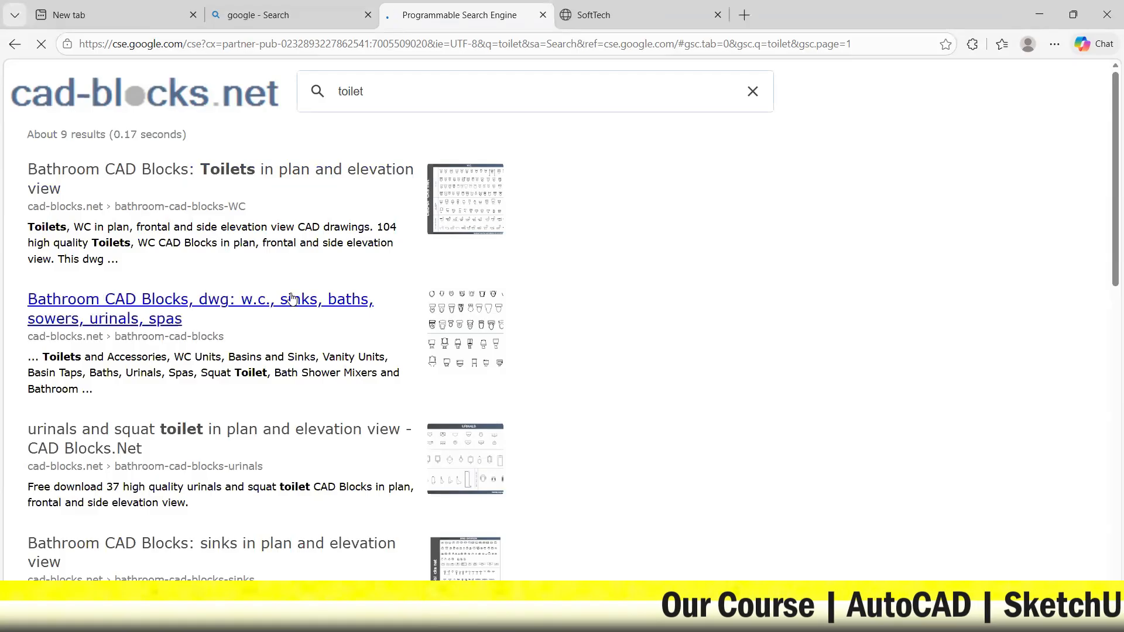
pyautogui.scroll(-4, 320, 266)
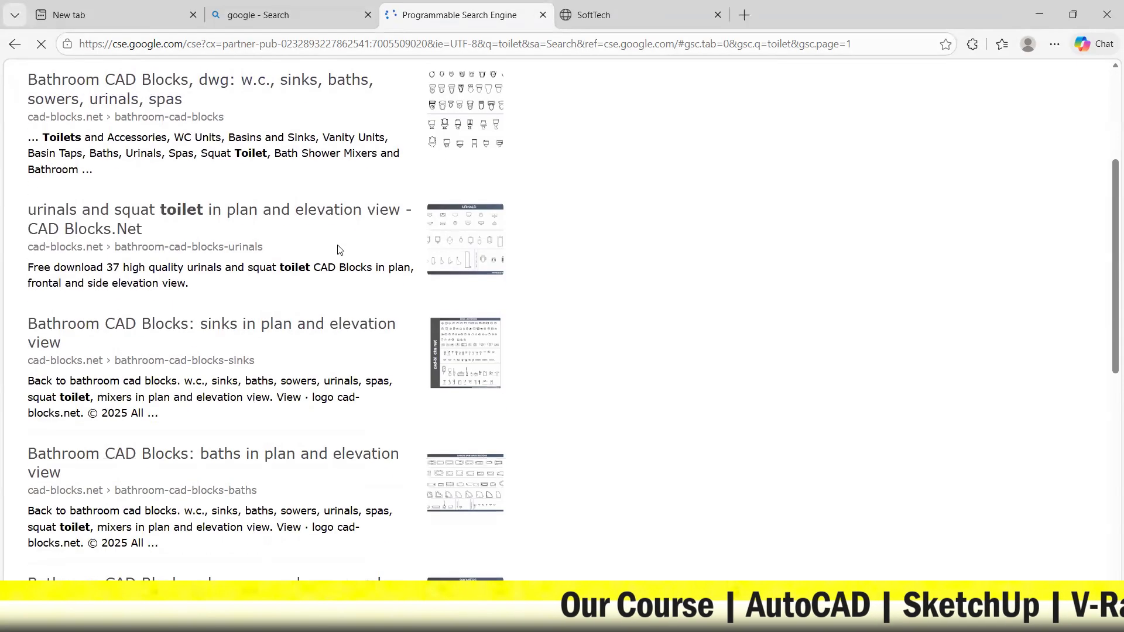
pyautogui.scroll(4, 340, 250)
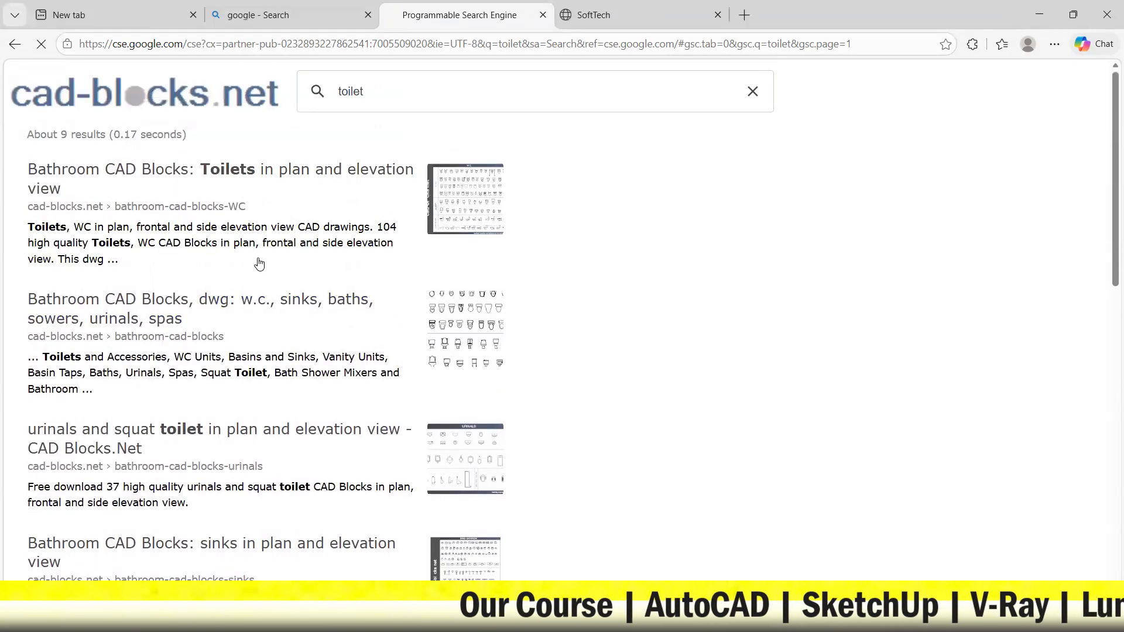
pyautogui.click(256, 298)
pyautogui.scroll(-6, 244, 314)
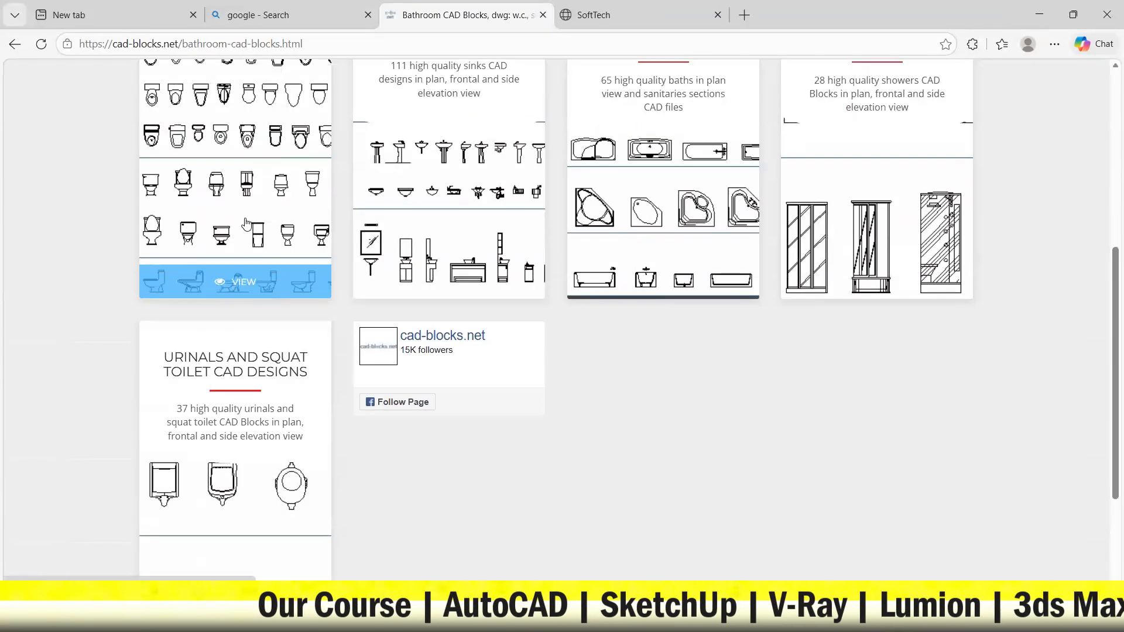
# Open the toilets collection, download 05-01-WC.zip and open the archive.
pyautogui.click(293, 161)
pyautogui.scroll(-7, 550, 173)
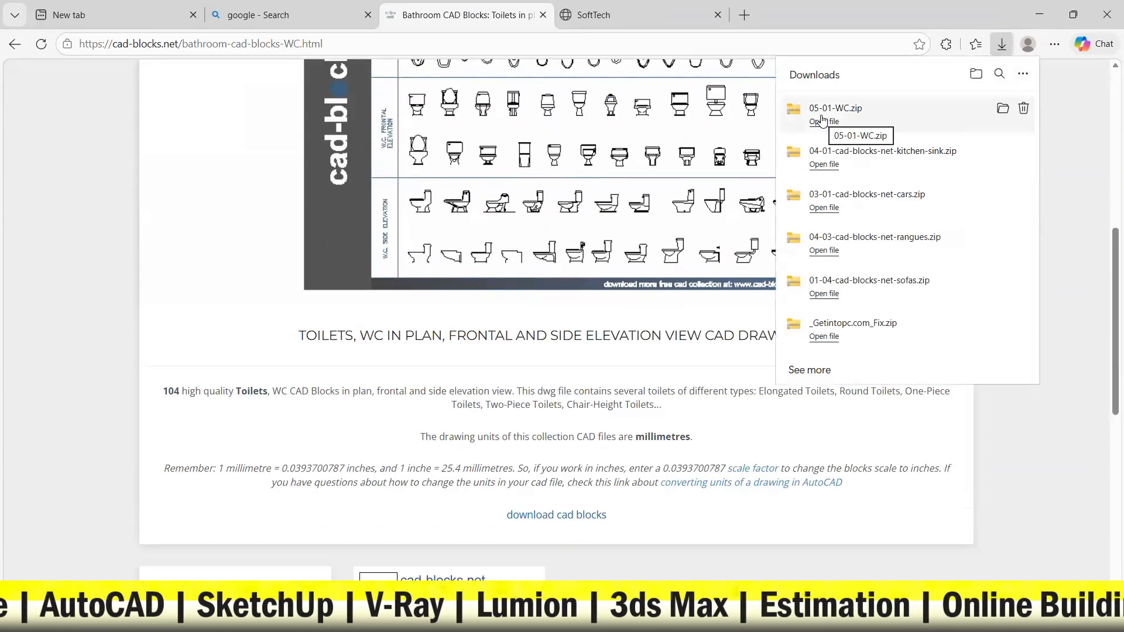
pyautogui.click(823, 121)
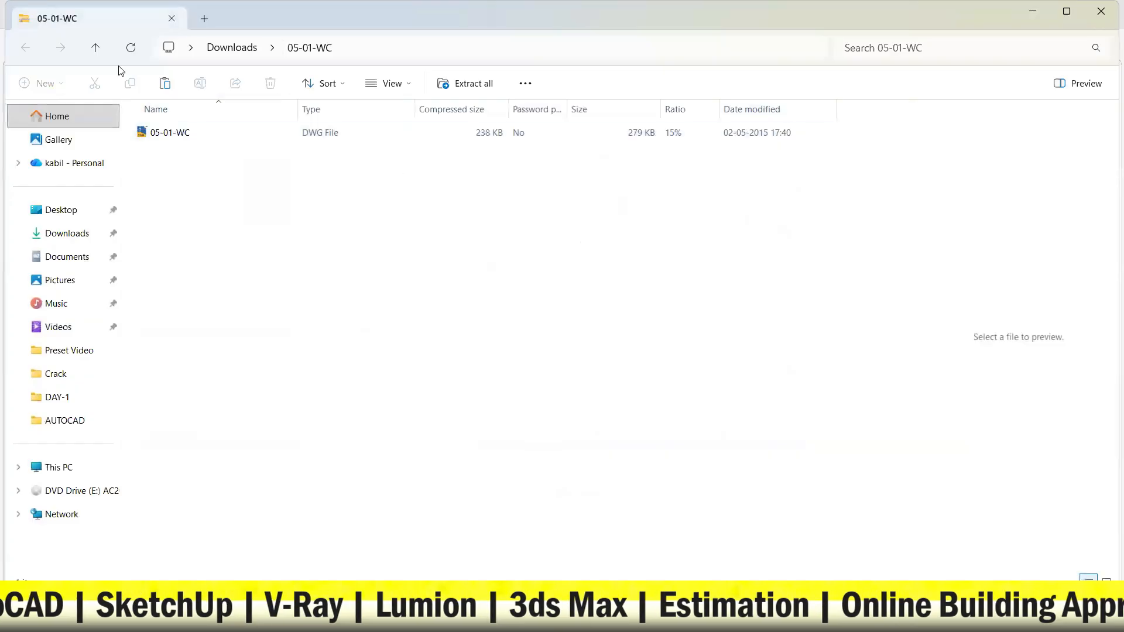
# Move the 05-01-WC archive from Downloads into New folder (2).
pyautogui.click(95, 44)
pyautogui.rightClick(223, 154)
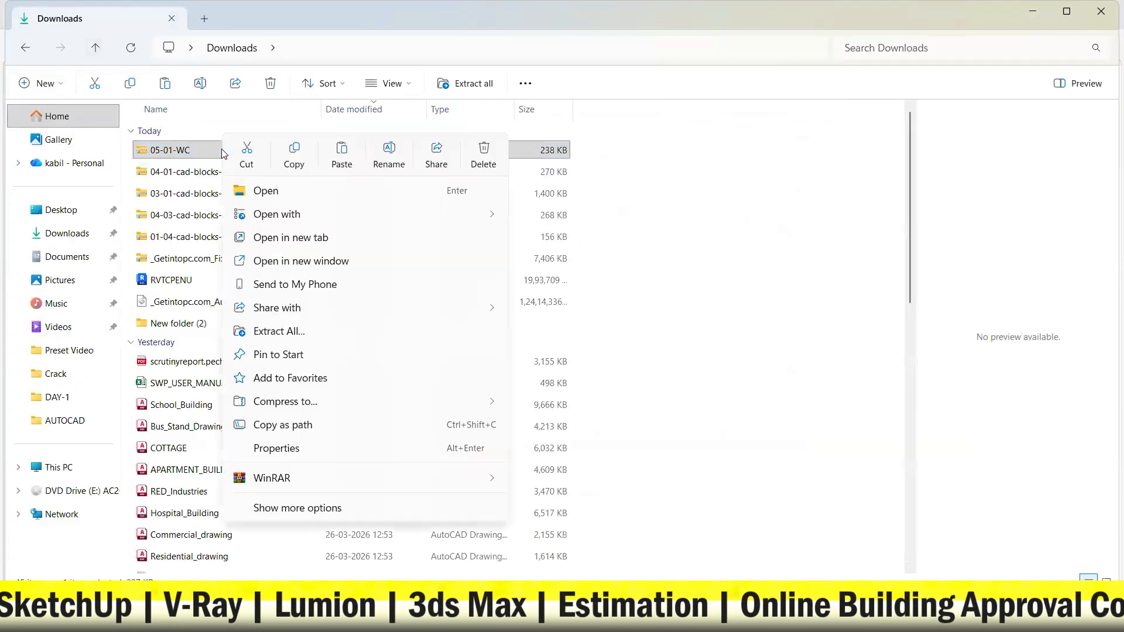
pyautogui.click(253, 157)
pyautogui.doubleClick(226, 324)
pyautogui.click(296, 339)
pyautogui.rightClick(309, 407)
pyautogui.click(351, 419)
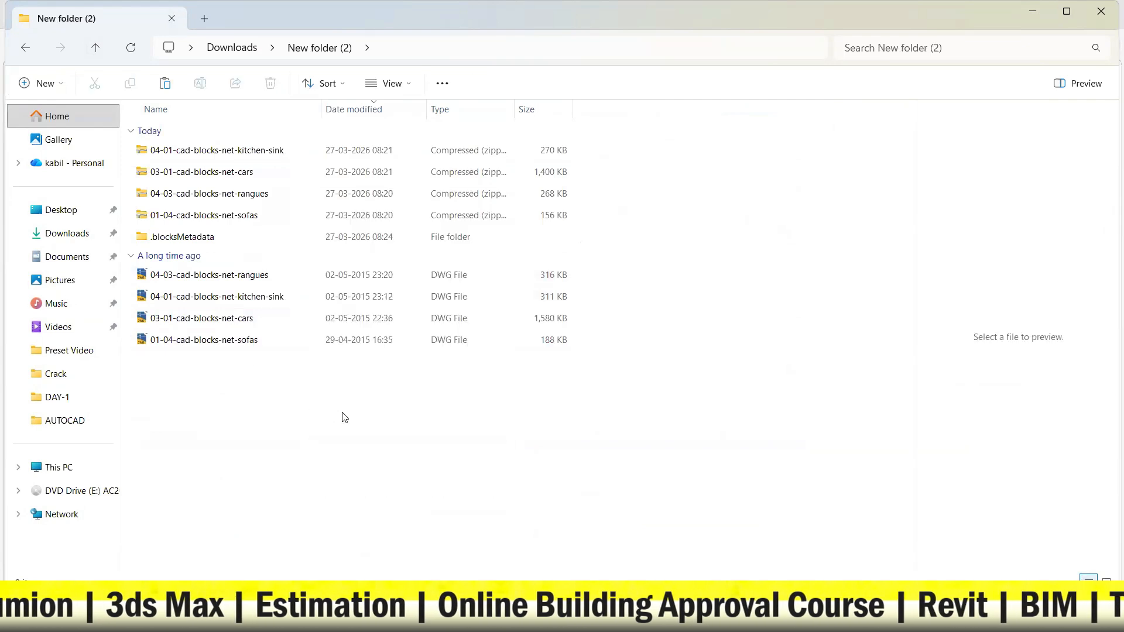
# Extract the 05-01-WC archive inside New folder (2).
pyautogui.rightClick(228, 267)
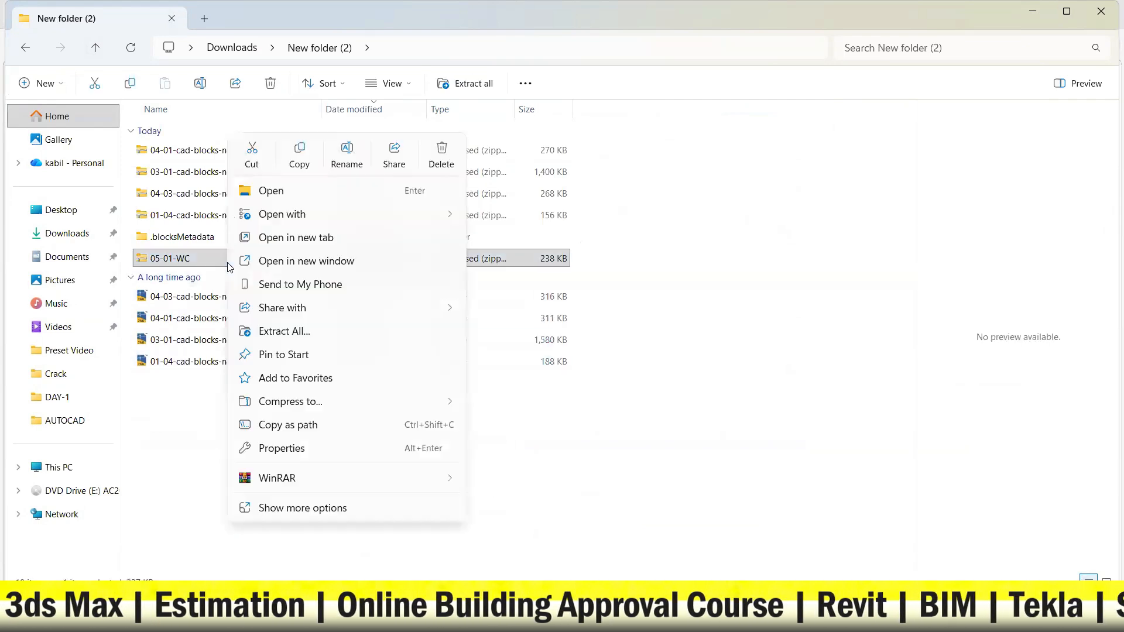
pyautogui.moveTo(380, 478)
pyautogui.click(515, 550)
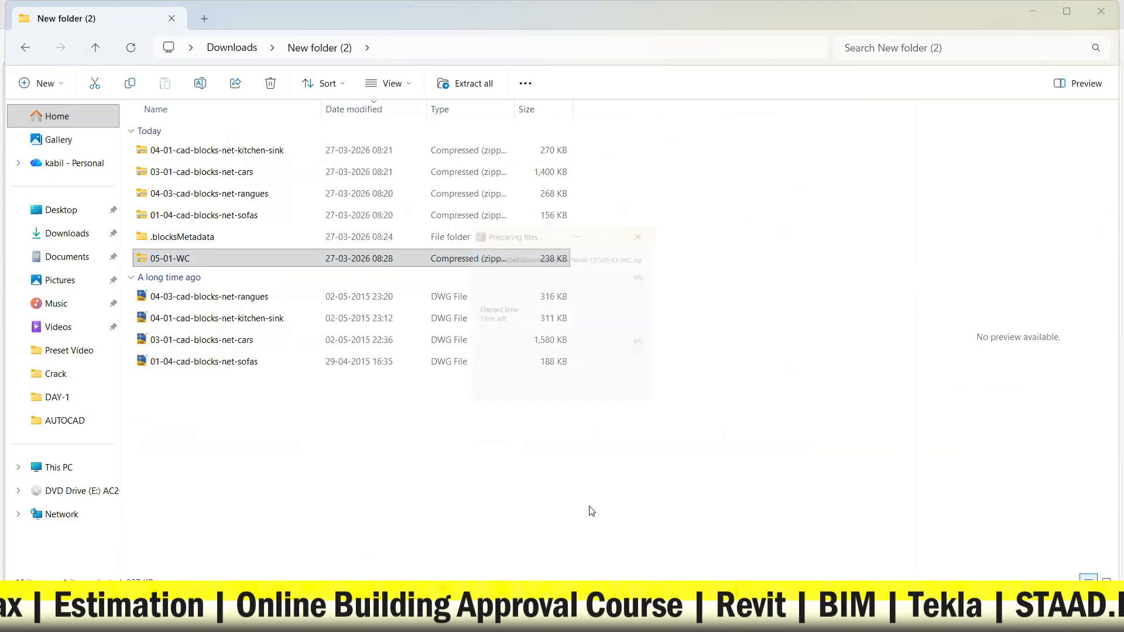
# Return to AutoCAD and load 05-01-WC.dwg from New folder (2) as the block library.
pyautogui.click(1036, 14)
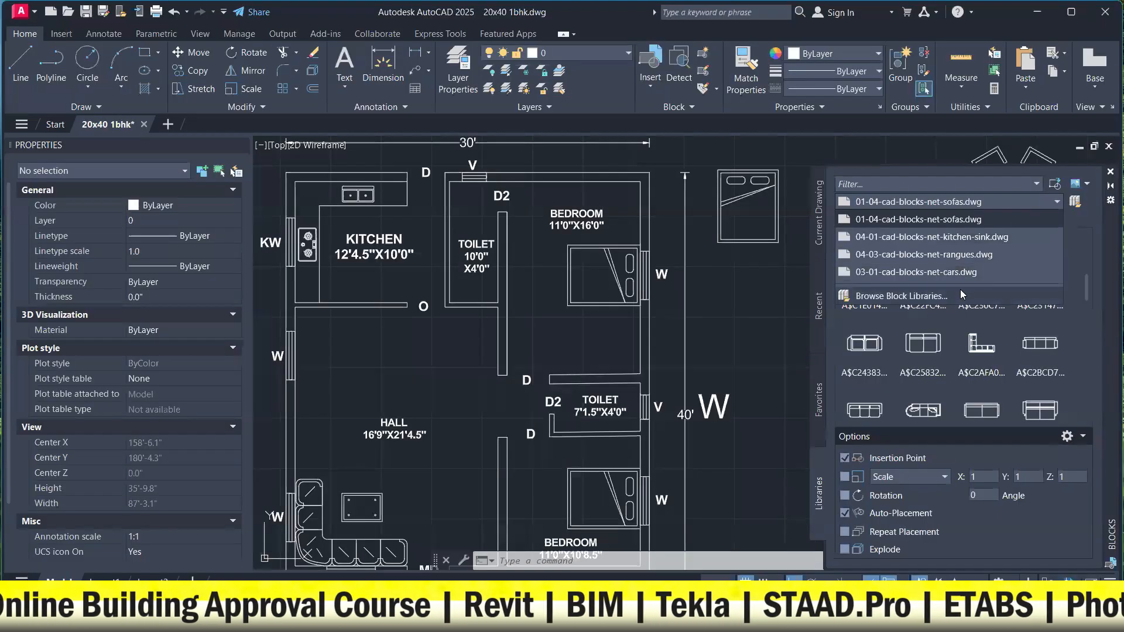
pyautogui.click(964, 294)
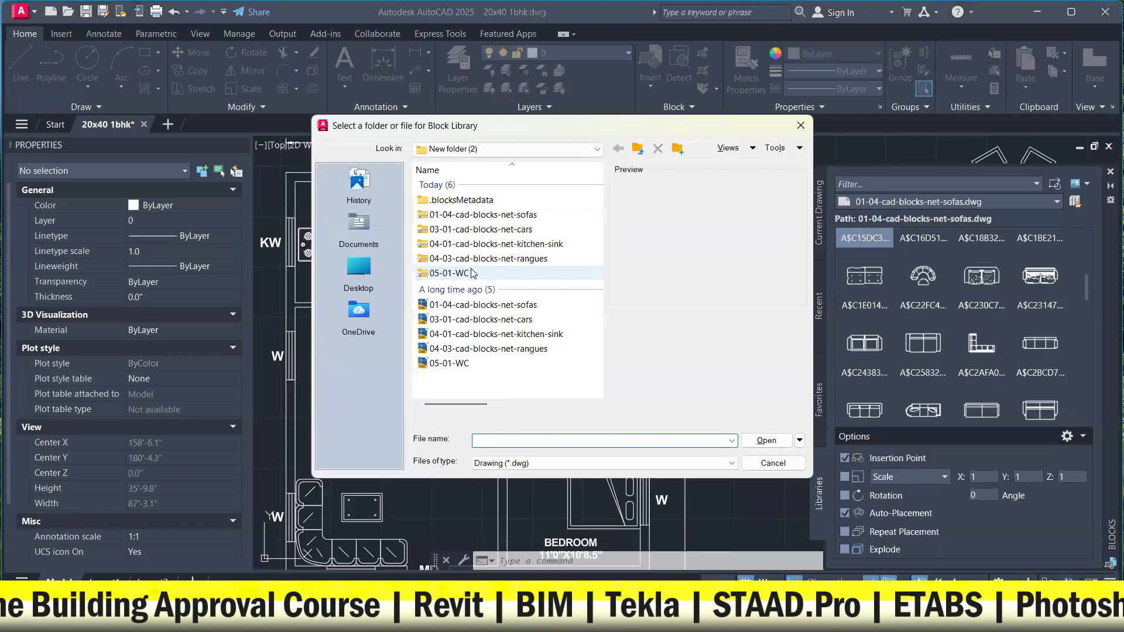
pyautogui.click(445, 363)
pyautogui.click(767, 440)
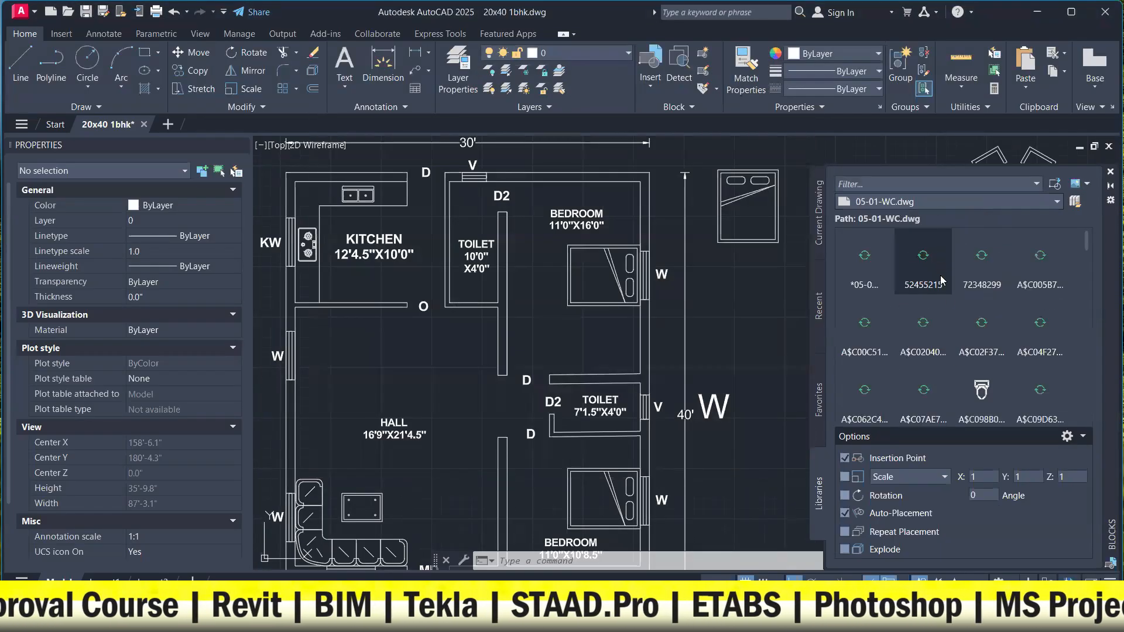
# Insert the plan-view toilet block A$C098B0 in the open area above the 7'1.5"X4'0" toilet.
pyautogui.click(982, 392)
pyautogui.scroll(4, 564, 361)
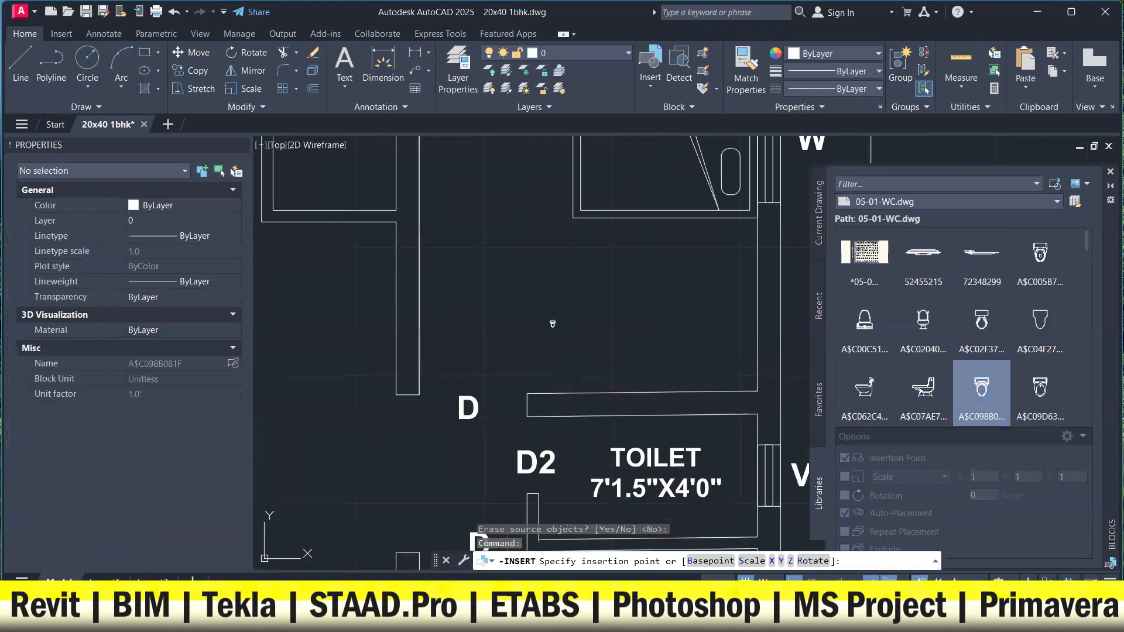
pyautogui.click(553, 323)
# Scale the inserted toilet block up from its base point to a block scale of about 0.1.
pyautogui.click(578, 351)
pyautogui.click(511, 264)
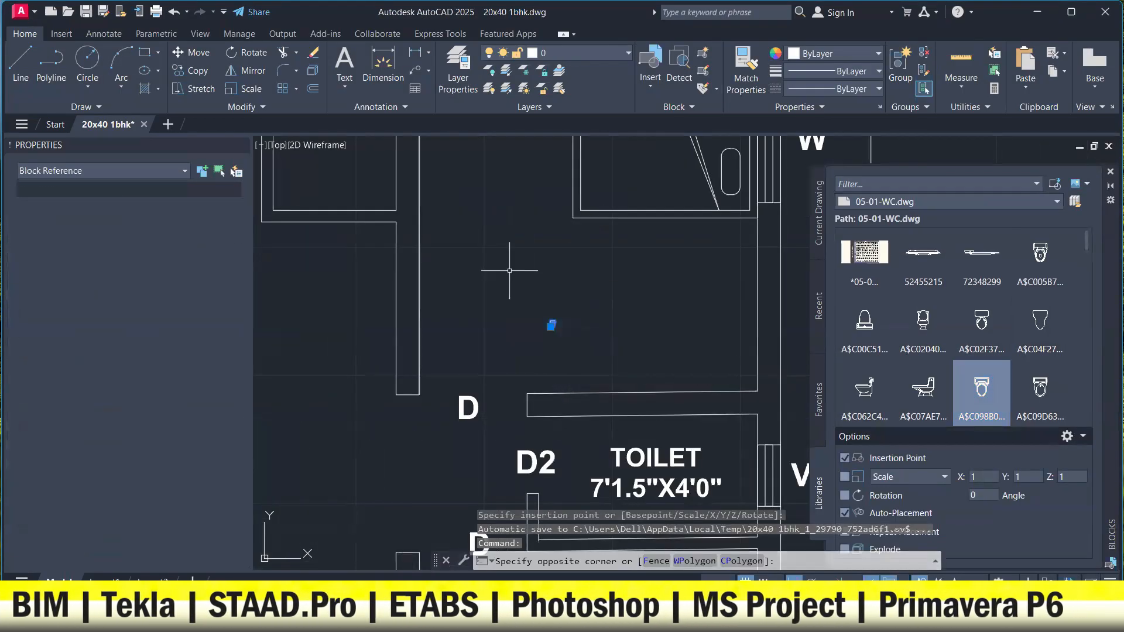
pyautogui.press('Return')
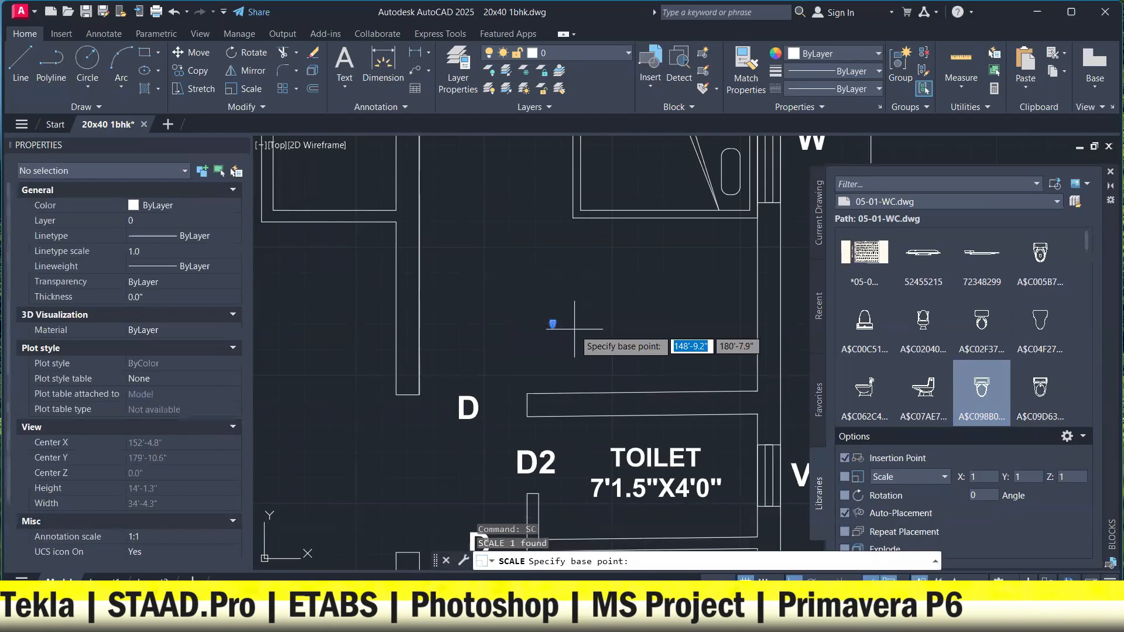
pyautogui.click(552, 324)
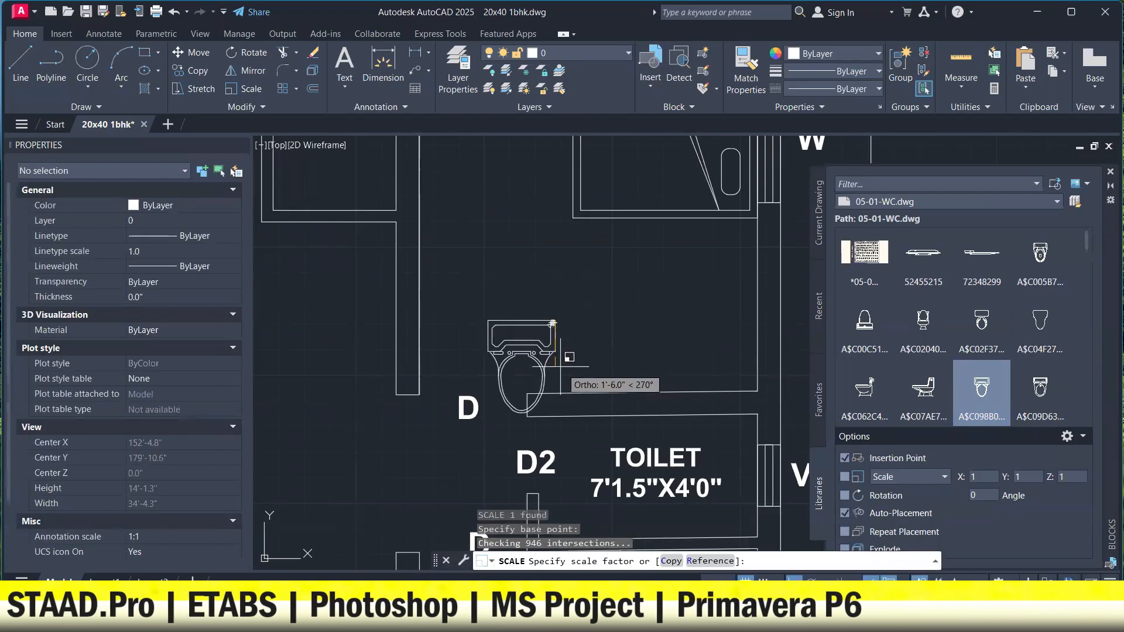
pyautogui.click(564, 369)
# Try rotating the toilet block 270 degrees about its tank corner, and undo the rotation.
pyautogui.click(567, 369)
pyautogui.click(525, 309)
pyautogui.write('ro')
pyautogui.press('Return')
pyautogui.click(556, 321)
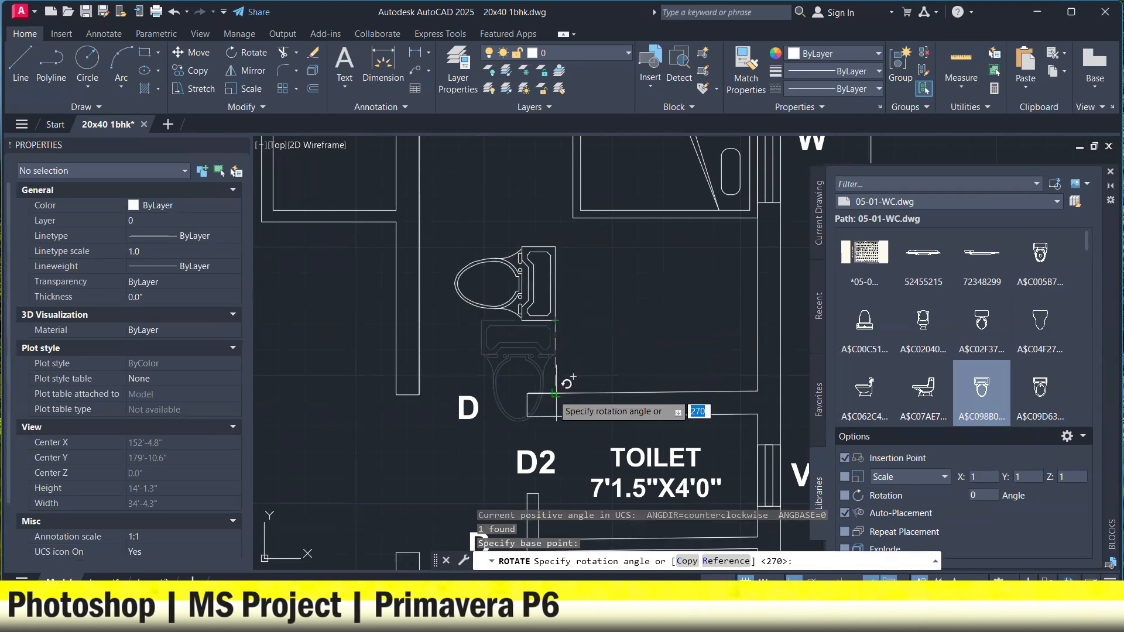
pyautogui.click(564, 410)
pyautogui.click(568, 345)
pyautogui.press('Escape')
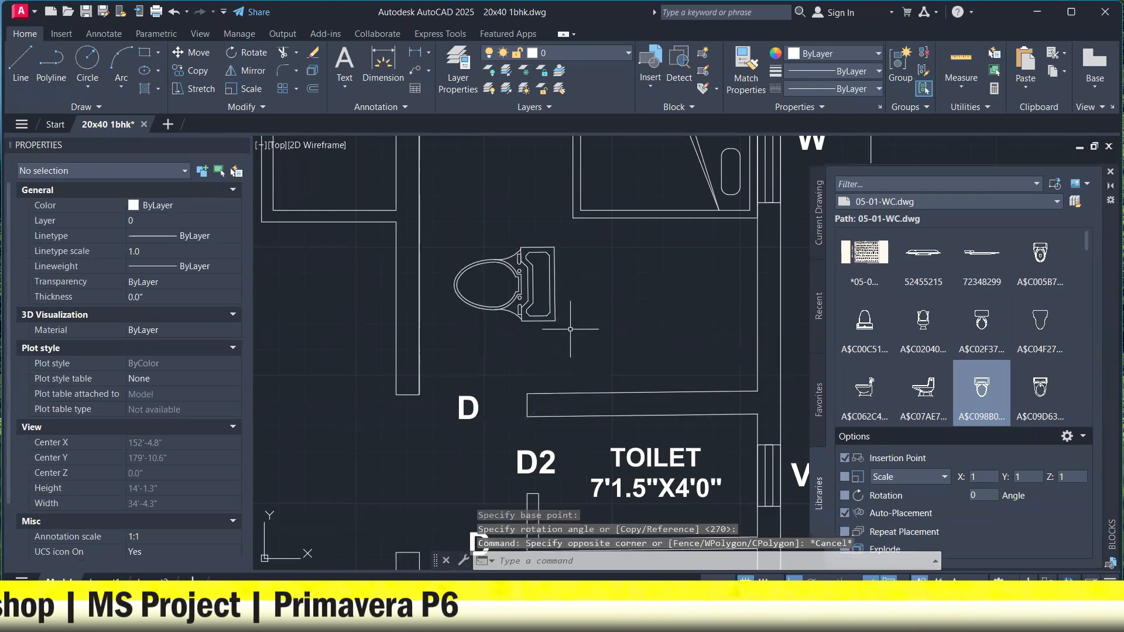
pyautogui.hotkey('ctrl', 'z')
# Rotate the toilet block 270 degrees about the tank's upper right corner, so the bowl points left.
pyautogui.click(580, 313)
pyautogui.click(516, 326)
pyautogui.write('ro')
pyautogui.press('Return')
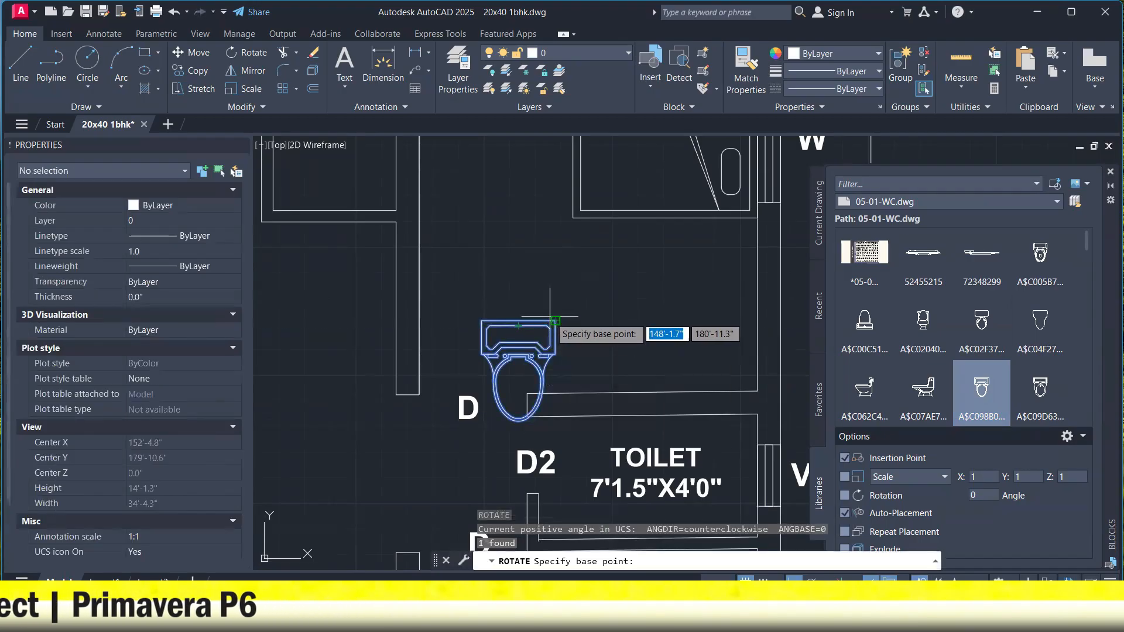
pyautogui.click(555, 321)
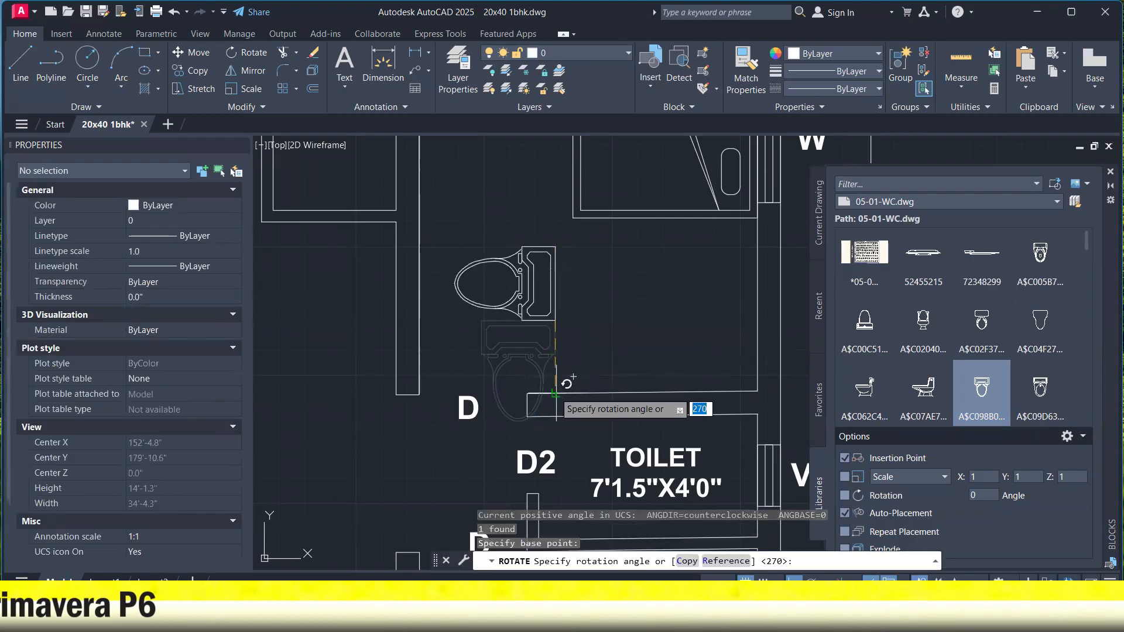
pyautogui.click(557, 433)
# Move the toilet block by its tank midpoint onto the right wall of the 7'1.5"X4'0" toilet, centred on ventilator V.
pyautogui.click(554, 316)
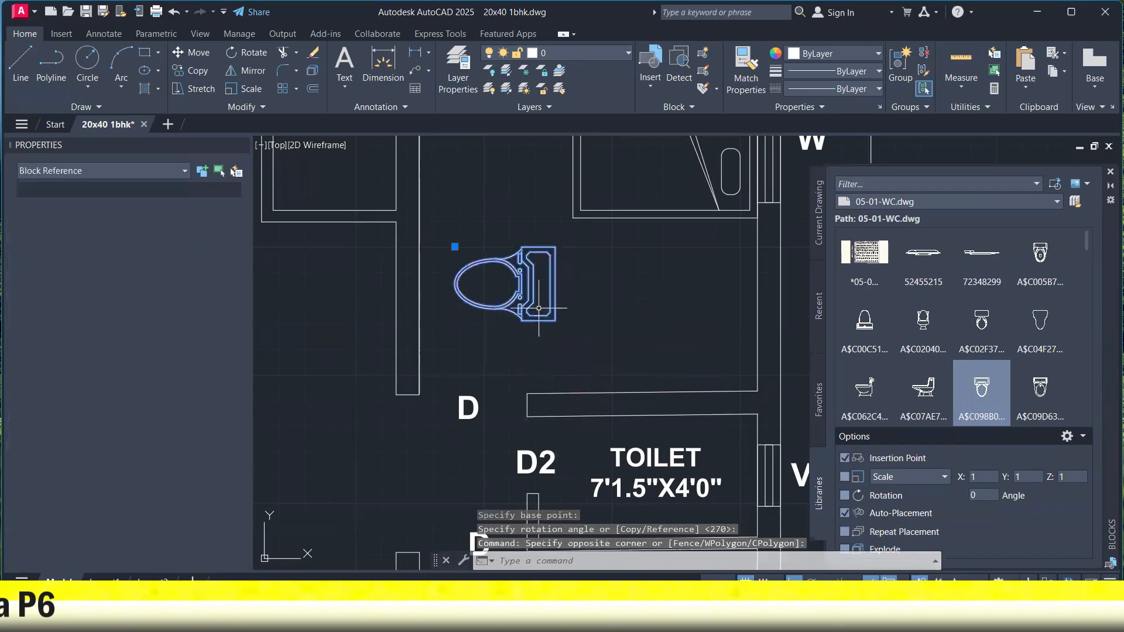
pyautogui.rightClick(515, 281)
pyautogui.click(549, 347)
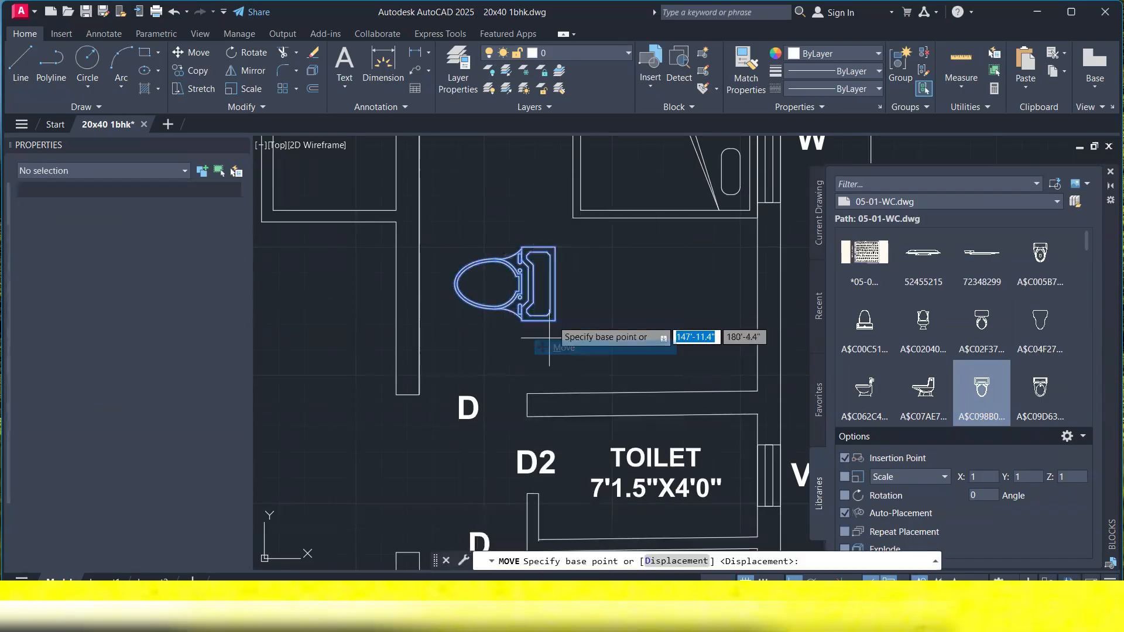
pyautogui.click(555, 284)
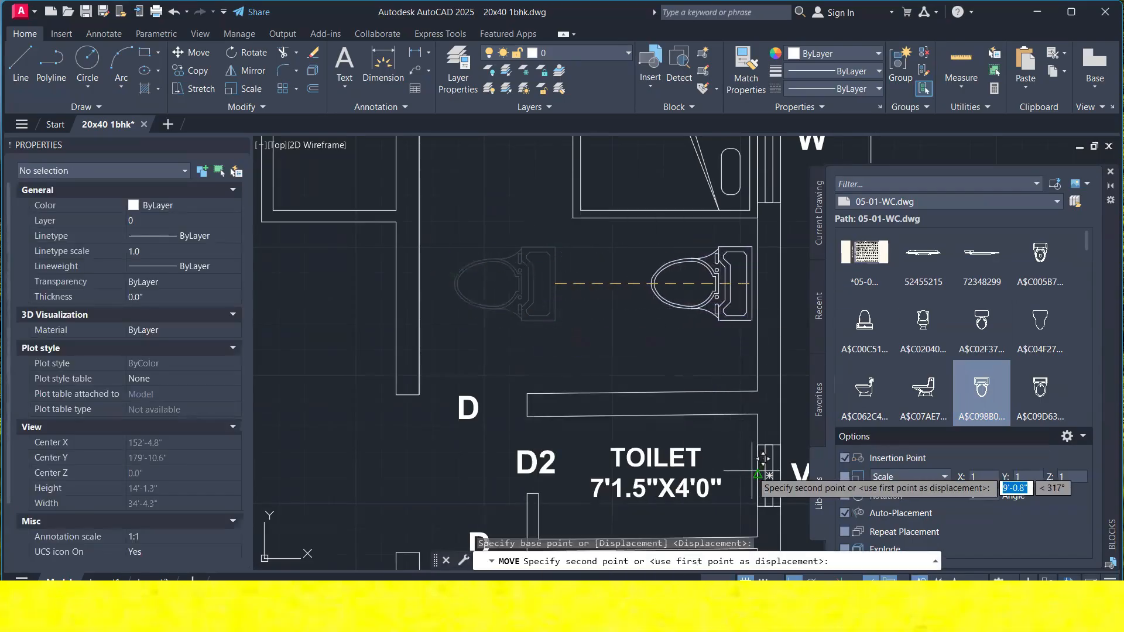
pyautogui.click(758, 476)
# Move the 7'1.5"X4'0" toilet label horizontally to the left, clear of the toilet fixture.
pyautogui.moveTo(691, 378); pyautogui.dragTo(610, 244, button='middle')
pyautogui.scroll(1, 556, 361)
pyautogui.click(556, 360)
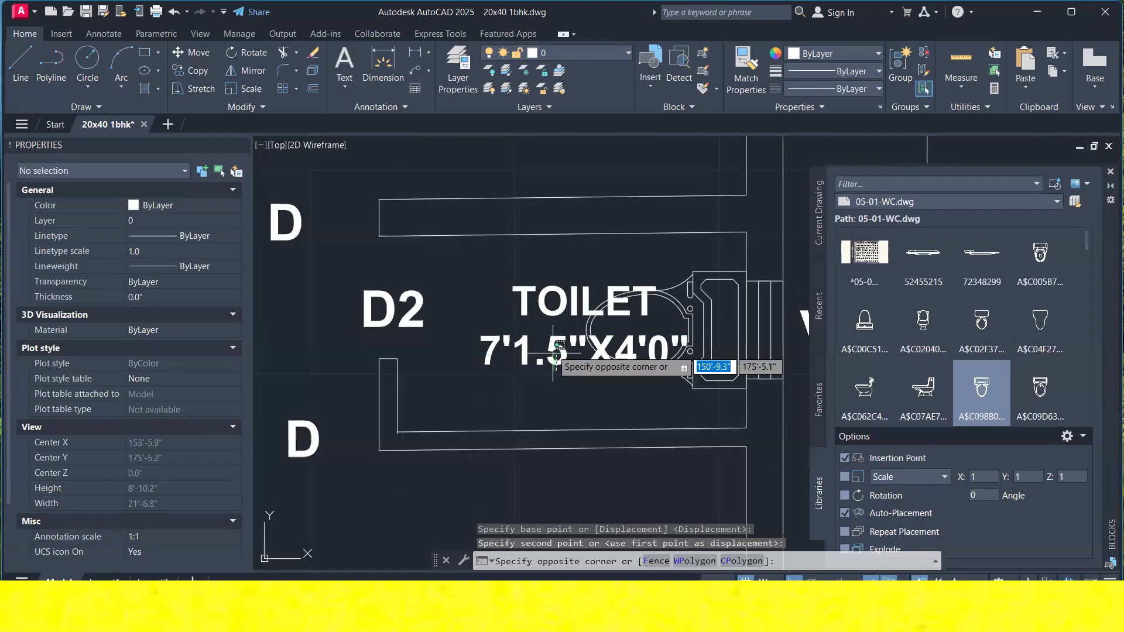
pyautogui.click(547, 347)
pyautogui.rightClick(546, 340)
pyautogui.click(577, 348)
pyautogui.click(505, 362)
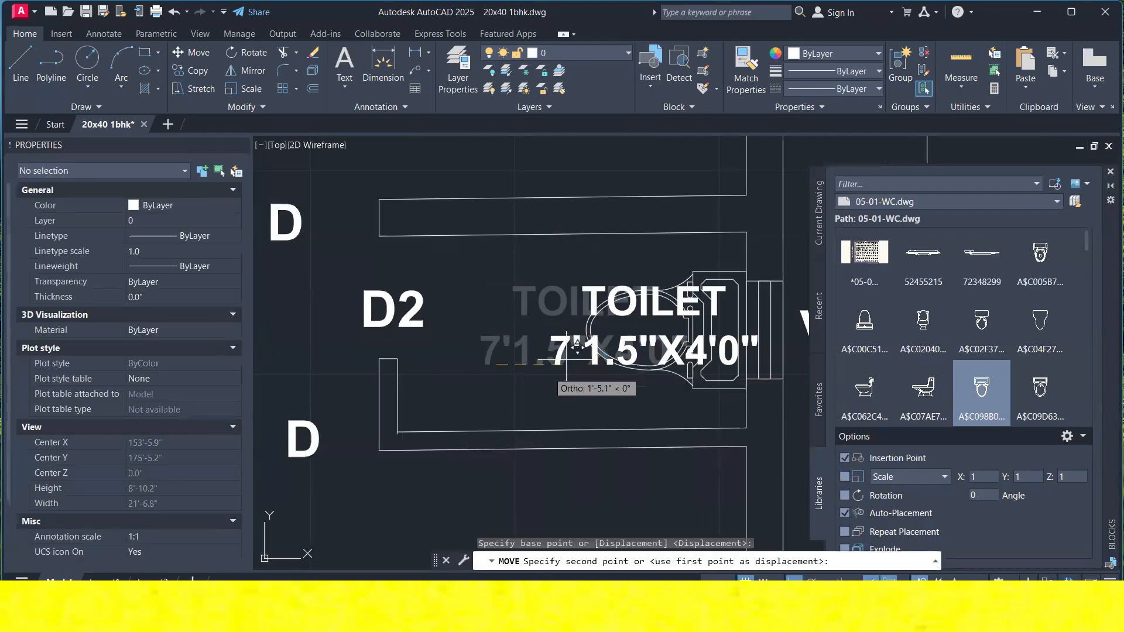
pyautogui.click(432, 360)
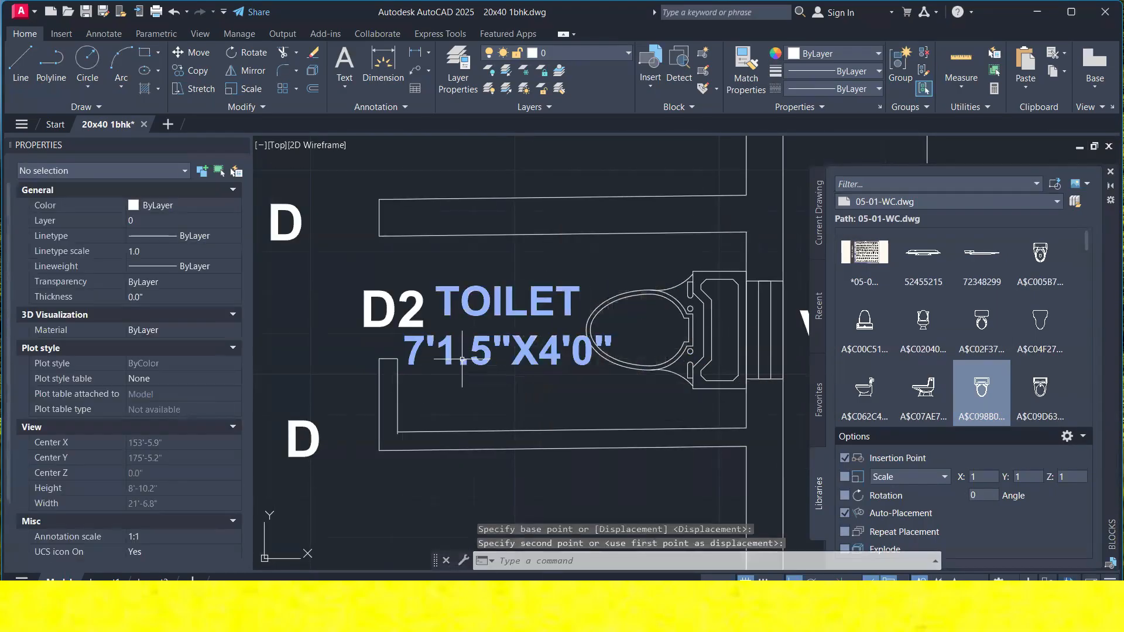
# Scale down the 7'1.5"X4'0" toilet label about its centre so it fits between D2 and the fixture.
pyautogui.click(462, 356)
pyautogui.write('sc')
pyautogui.press('Return')
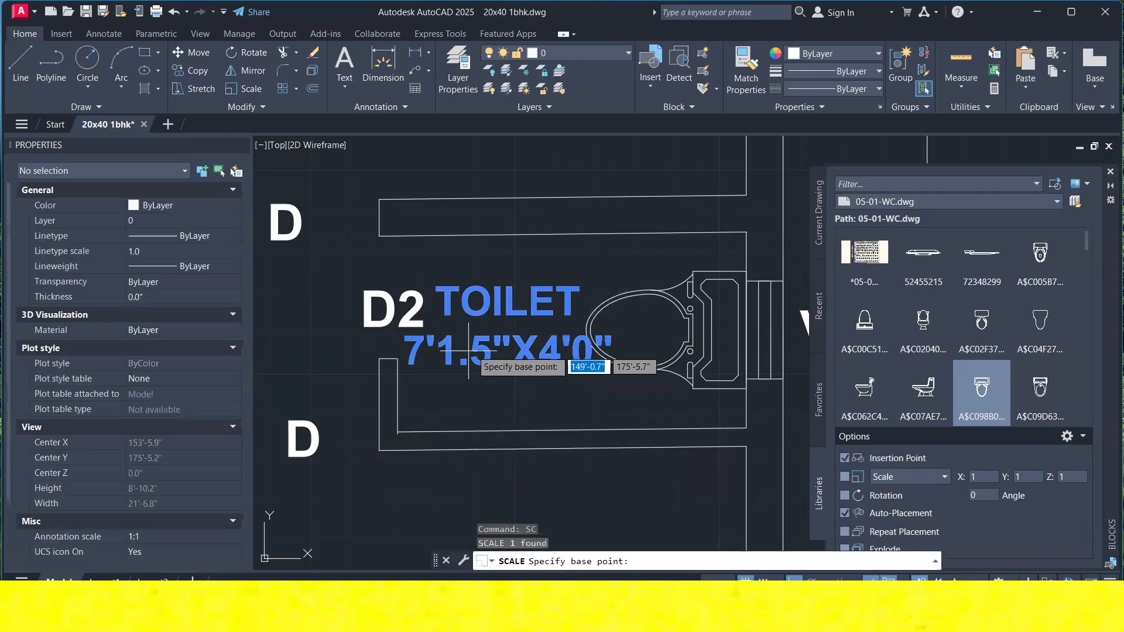
pyautogui.click(501, 334)
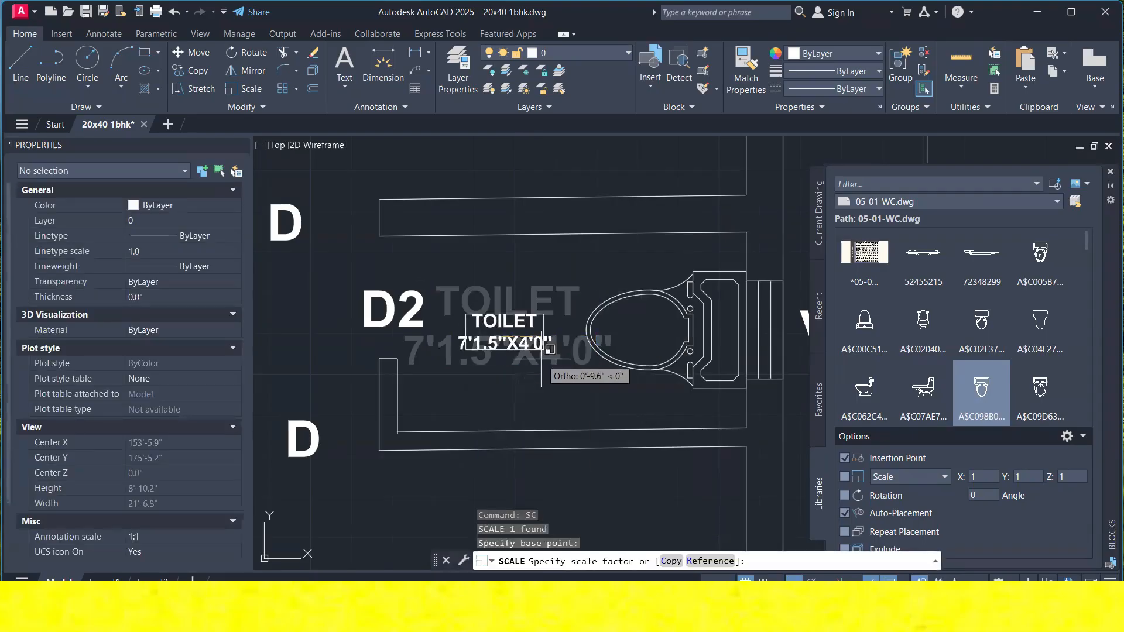
pyautogui.click(554, 404)
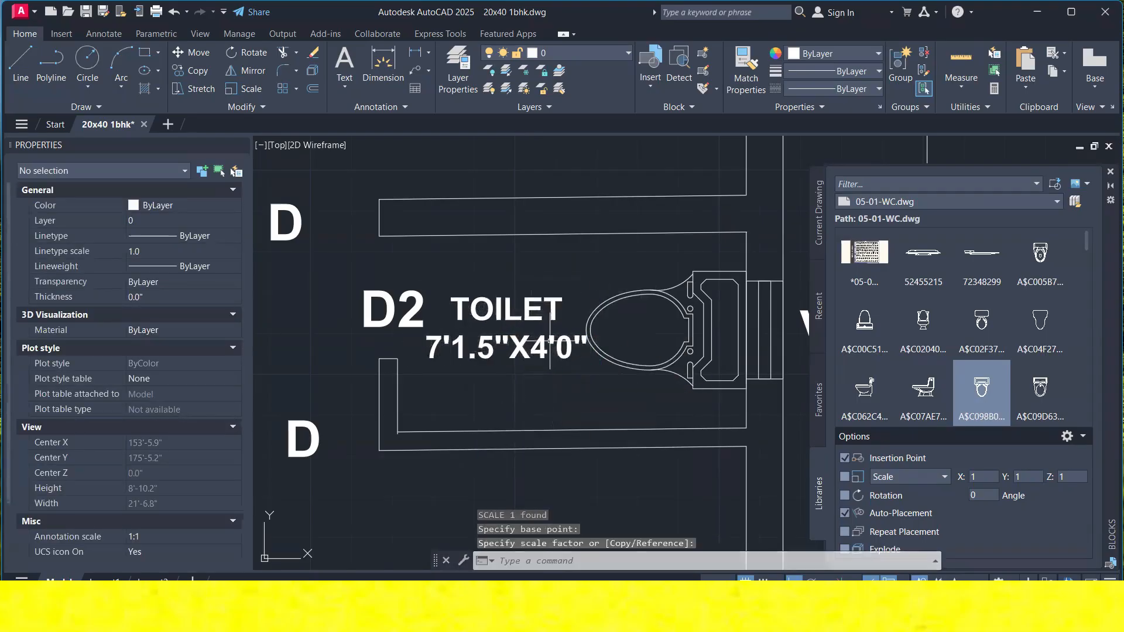
# Copy the toilet fixture, with ortho off, to the spot beside D2 in the upper bedroom.
pyautogui.scroll(-2, 538, 278)
pyautogui.scroll(-2, 547, 267)
pyautogui.moveTo(548, 268)
pyautogui.mouseDown(button='middle')
pyautogui.moveTo(627, 305)
pyautogui.moveTo(615, 391)
pyautogui.moveTo(579, 352)
pyautogui.mouseUp(button='middle')
pyautogui.scroll(2, 600, 373)
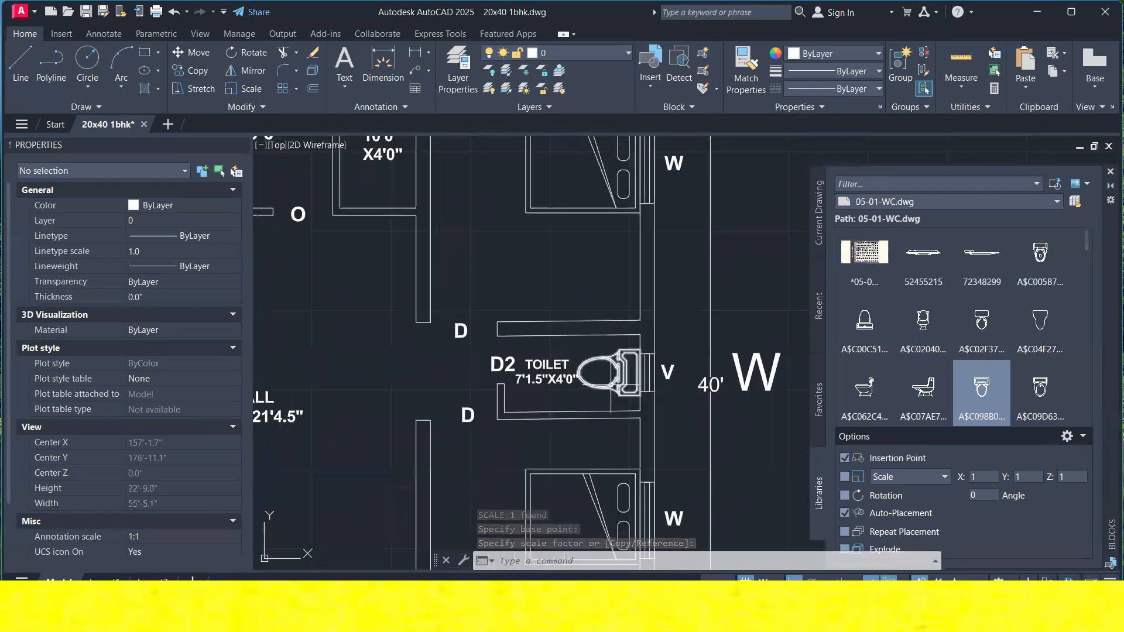
pyautogui.click(603, 372)
pyautogui.rightClick(624, 365)
pyautogui.click(656, 362)
pyautogui.click(609, 372)
pyautogui.moveTo(609, 372); pyautogui.dragTo(724, 299, button='middle')
pyautogui.press('F8')
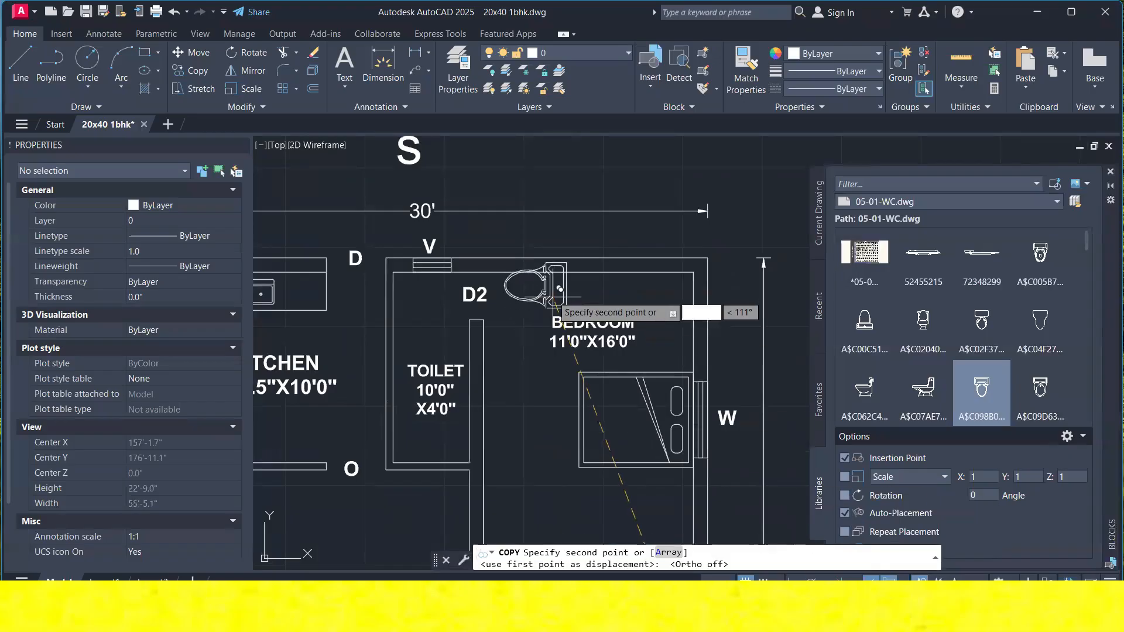
pyautogui.click(534, 310)
pyautogui.press('Escape')
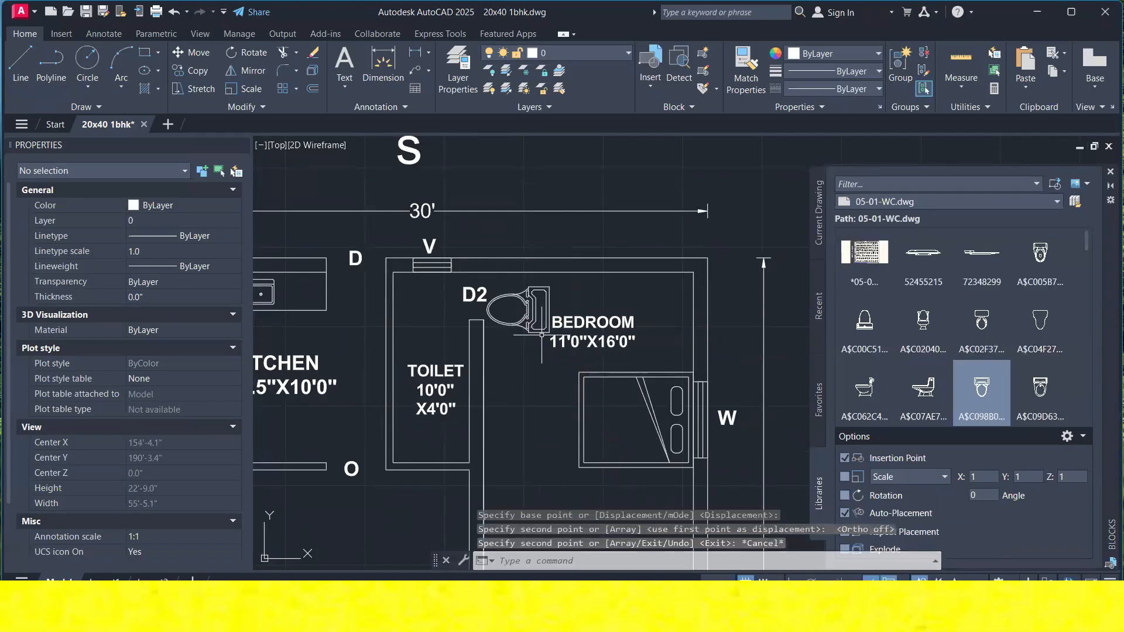
# Rotate the copied toilet fixture to a block rotation of 180 degrees, so its bowl points up.
pyautogui.moveTo(542, 334); pyautogui.dragTo(527, 316)
pyautogui.write('o')
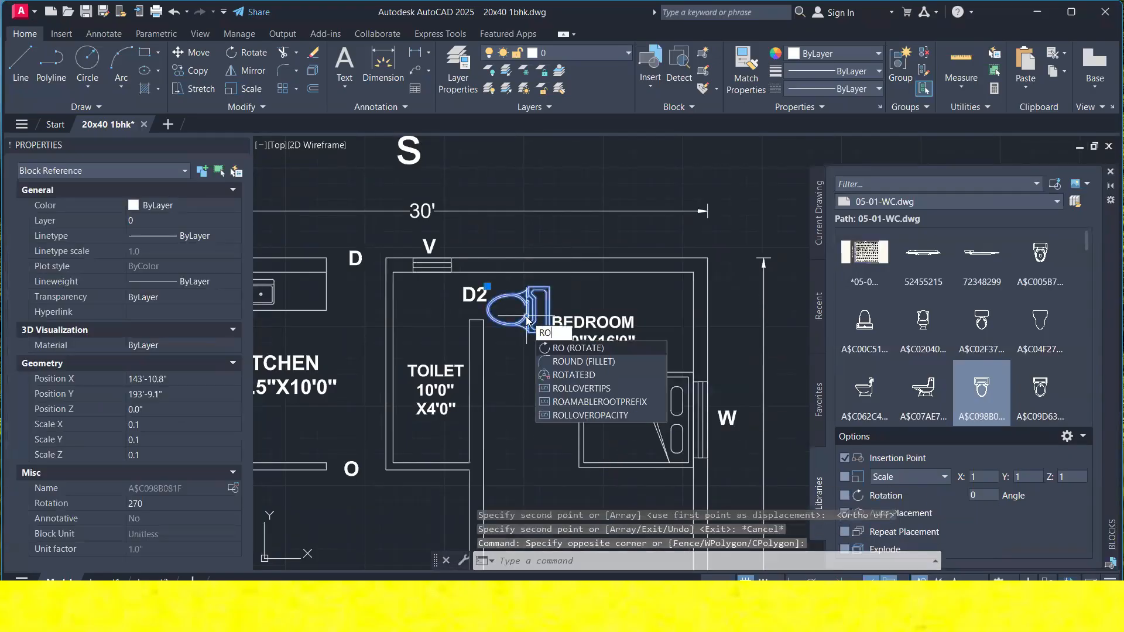
pyautogui.scroll(-2, 529, 317)
pyautogui.press('Return')
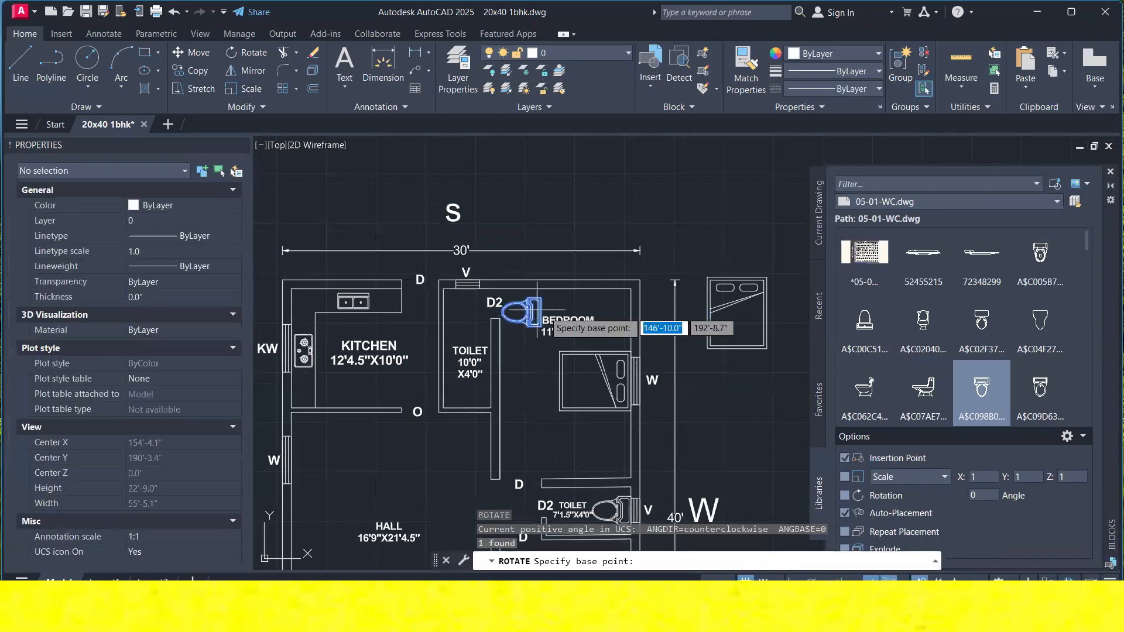
pyautogui.click(559, 338)
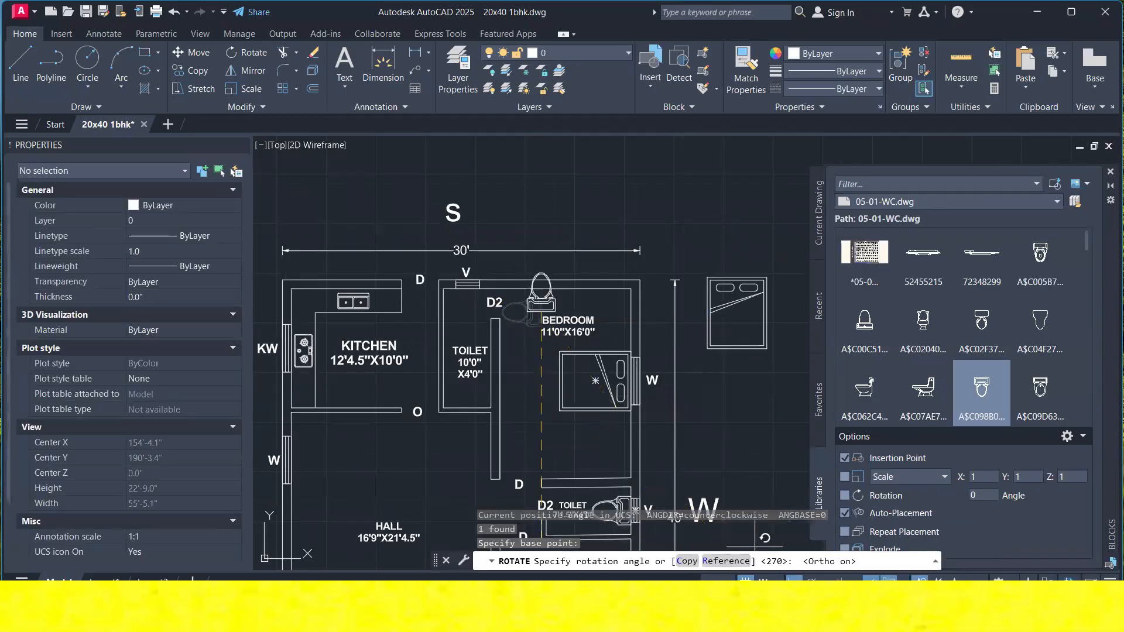
pyautogui.click(550, 400)
# Move the rotated fixture into the 10'0"X4'0" toilet, with its tank against the bottom wall.
pyautogui.scroll(2, 565, 291)
pyautogui.click(565, 292)
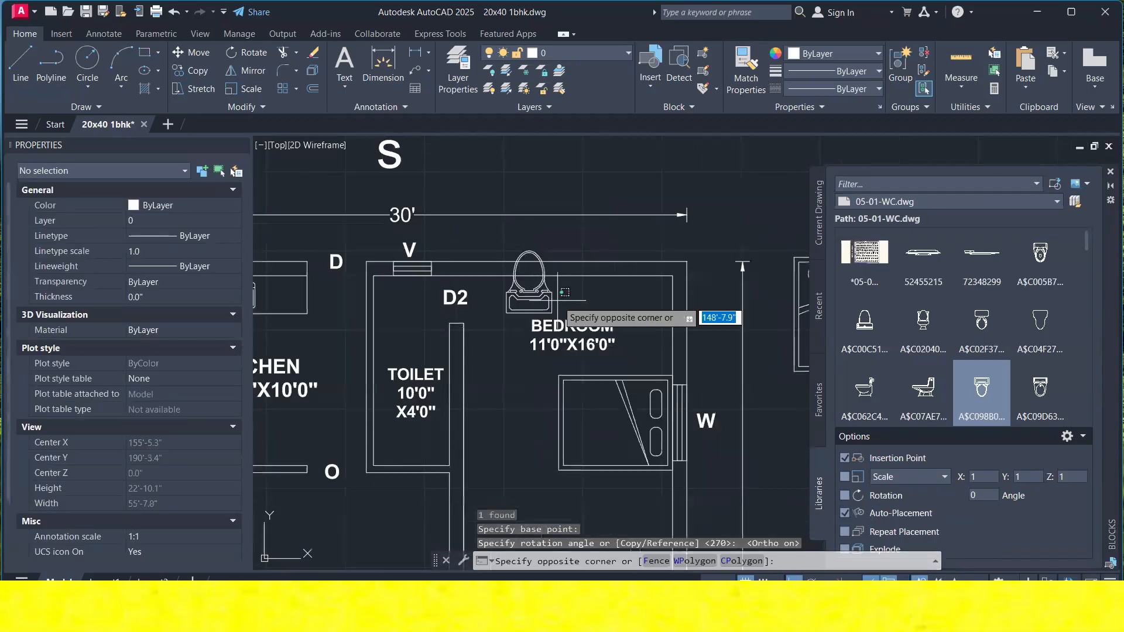
pyautogui.click(529, 293)
pyautogui.rightClick(542, 180)
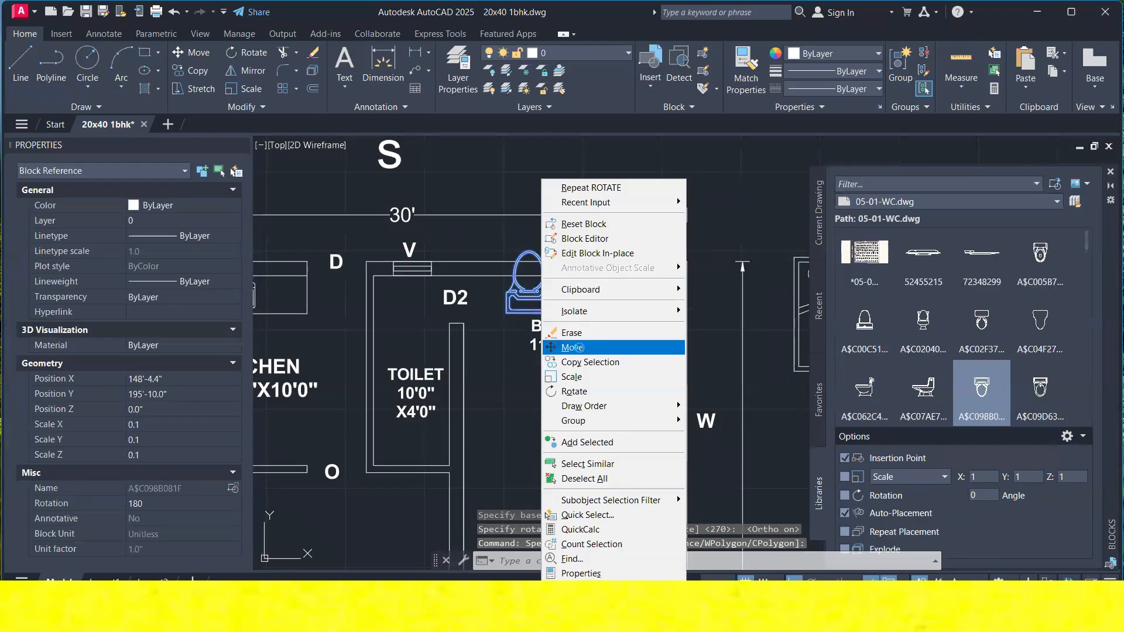
pyautogui.click(572, 347)
pyautogui.click(530, 287)
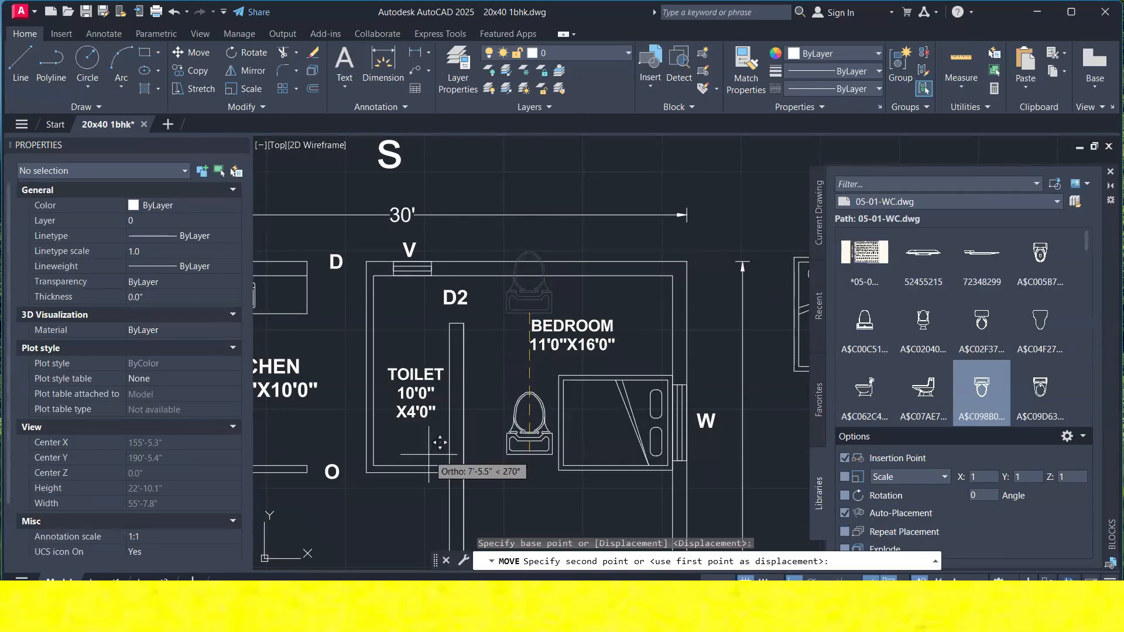
pyautogui.click(413, 440)
# Move the 10'0"X4'0" toilet label straight up, clear of the toilet fixture.
pyautogui.click(469, 319)
pyautogui.rightClick(572, 314)
pyautogui.click(413, 375)
pyautogui.rightClick(484, 378)
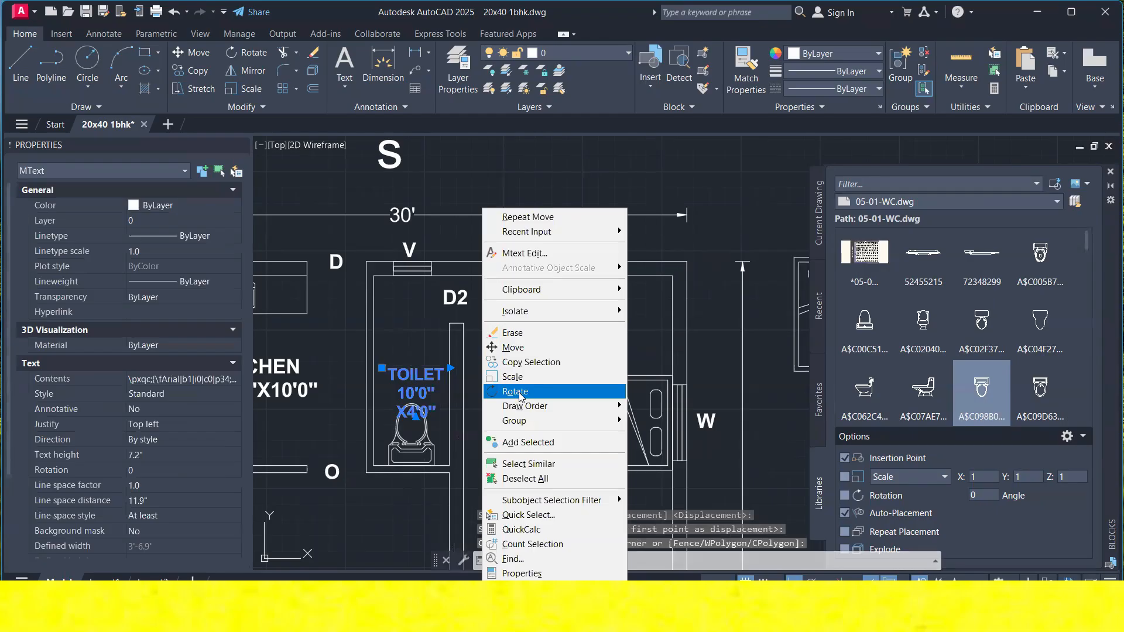
pyautogui.click(513, 348)
pyautogui.click(516, 375)
pyautogui.click(516, 339)
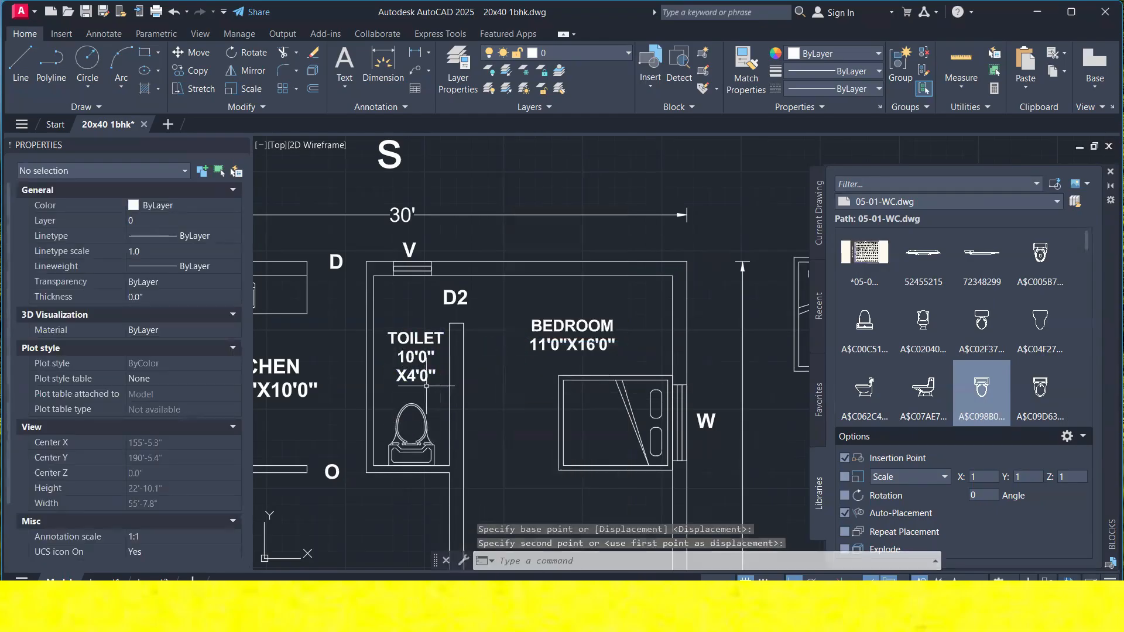
# Start rotating the toilet fixture in the 7'1.5"X4'0" toilet.
pyautogui.scroll(-5, 427, 386)
pyautogui.scroll(8, 505, 368)
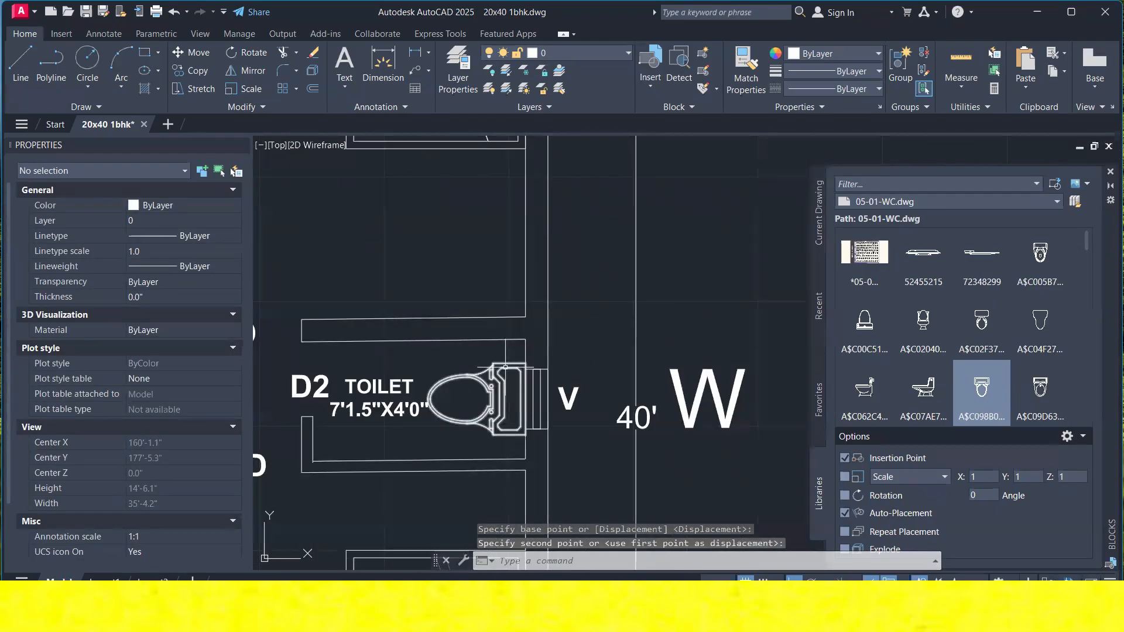
pyautogui.scroll(-5, 505, 367)
pyautogui.scroll(4, 442, 368)
pyautogui.click(442, 367)
pyautogui.click(425, 361)
pyautogui.write('ro')
pyautogui.press('Return')
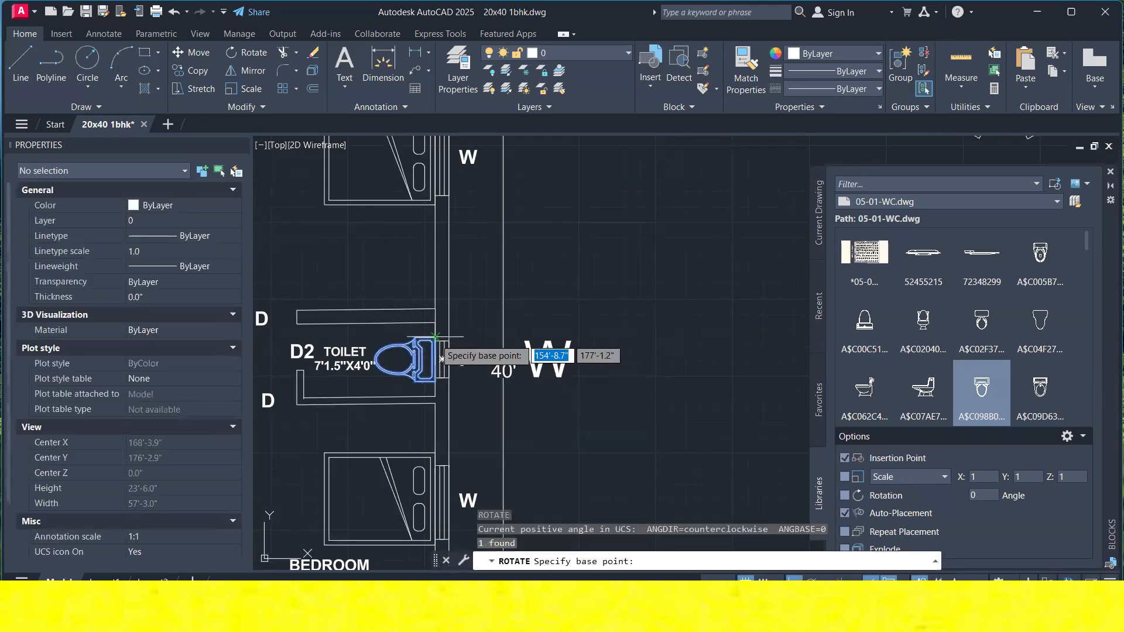
# Rotate the WC block 270 degrees and move it onto the lower wall of the 7'1.5"X4'0" toilet.
pyautogui.click(436, 337)
pyautogui.press('Return')
pyautogui.click(401, 330)
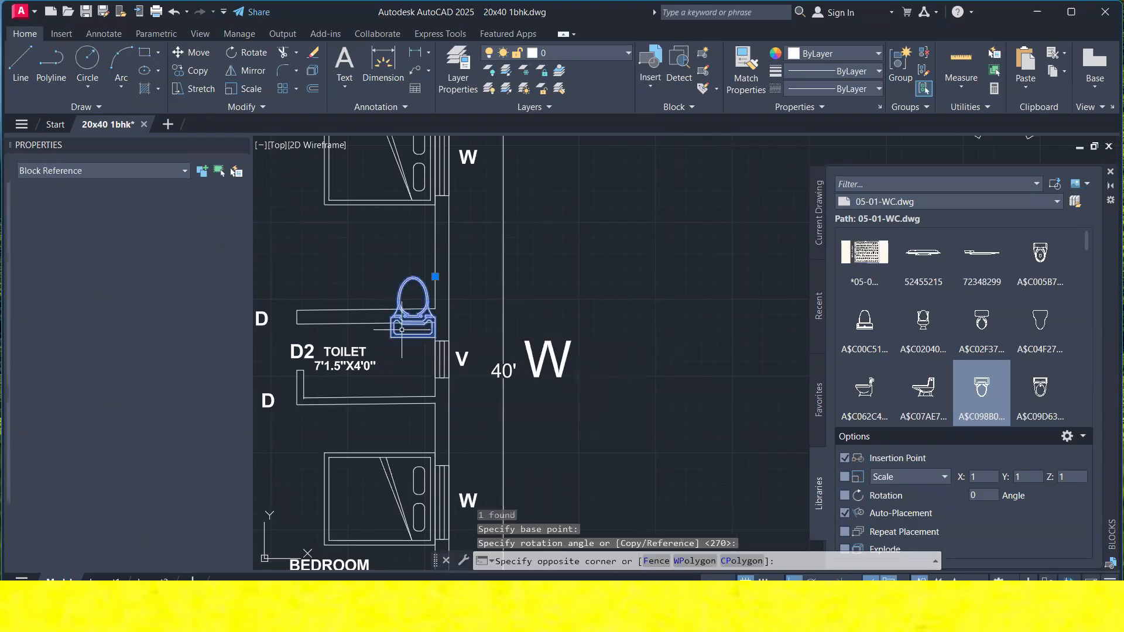
pyautogui.rightClick(448, 328)
pyautogui.click(469, 343)
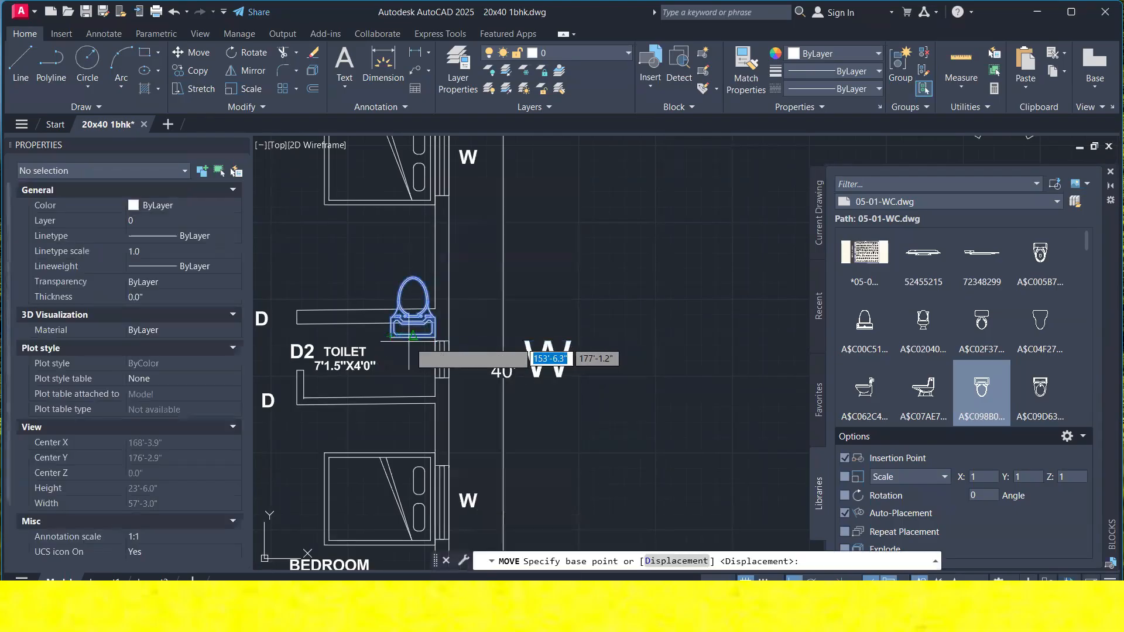
pyautogui.click(413, 336)
pyautogui.click(401, 396)
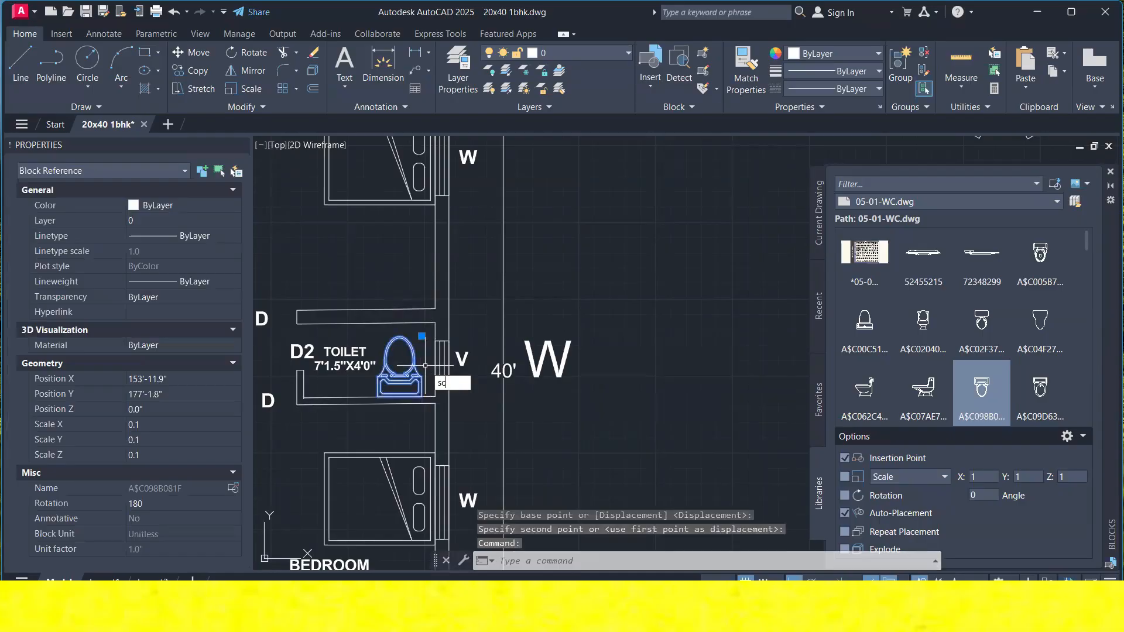
# Scale down the WC block in the 7'1.5"X4'0" toilet, keeping its back against the lower wall.
pyautogui.press('Return')
pyautogui.scroll(2, 421, 395)
pyautogui.click(417, 391)
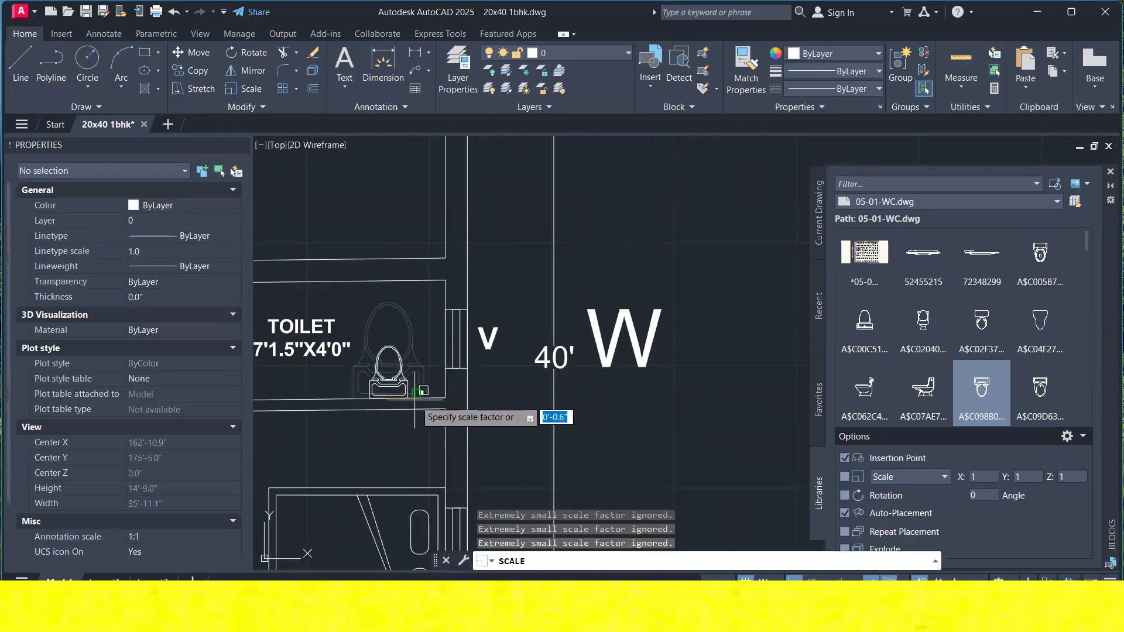
pyautogui.press('Escape')
pyautogui.scroll(-2, 457, 354)
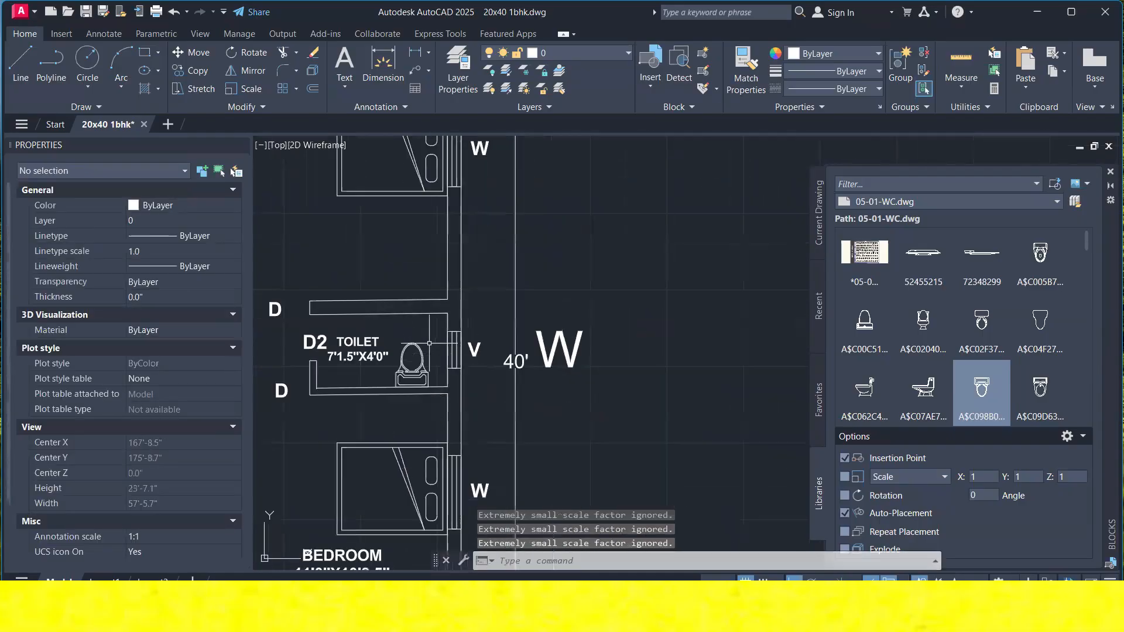
# Delete the spare bed block and the round six-chair dining table block lying outside the floor plan.
pyautogui.moveTo(458, 355); pyautogui.dragTo(569, 291, button='middle')
pyautogui.scroll(-4, 583, 233)
pyautogui.moveTo(523, 235); pyautogui.dragTo(515, 239, button='middle')
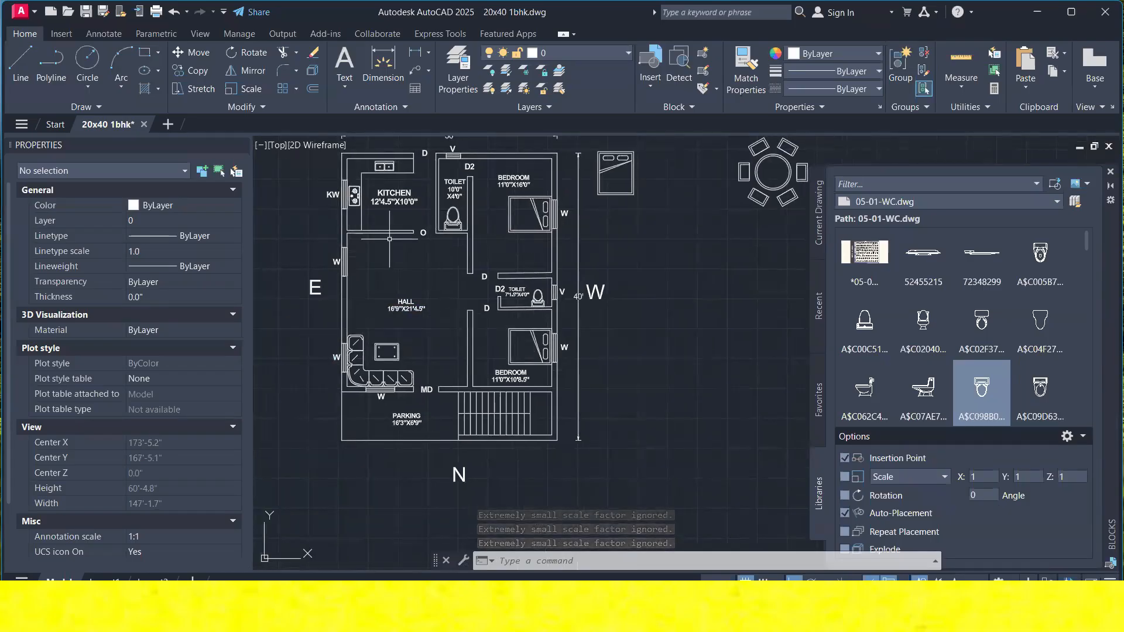
pyautogui.moveTo(390, 239); pyautogui.dragTo(349, 265, button='middle')
pyautogui.click(620, 238)
pyautogui.click(553, 155)
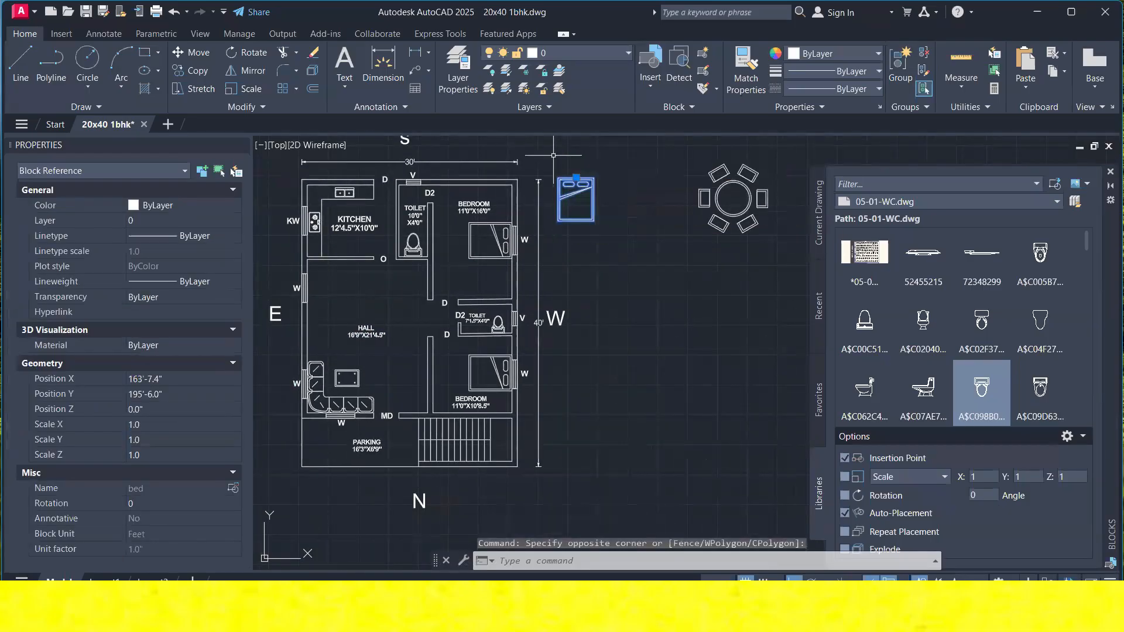
pyautogui.press('Delete')
pyautogui.click(724, 206)
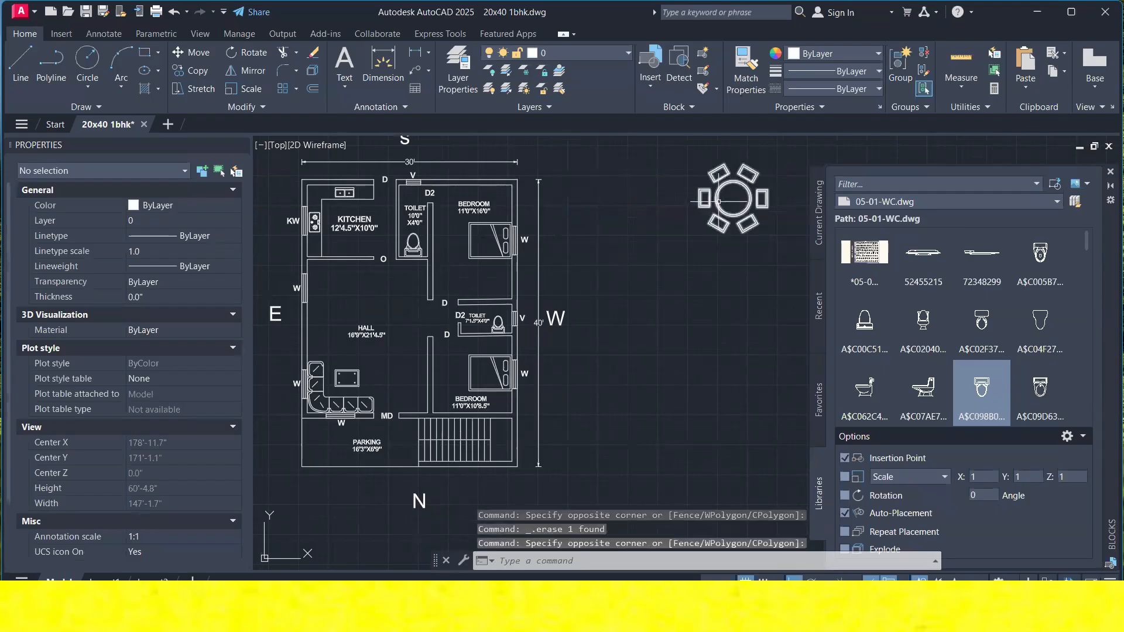
pyautogui.click(719, 201)
pyautogui.press('Delete')
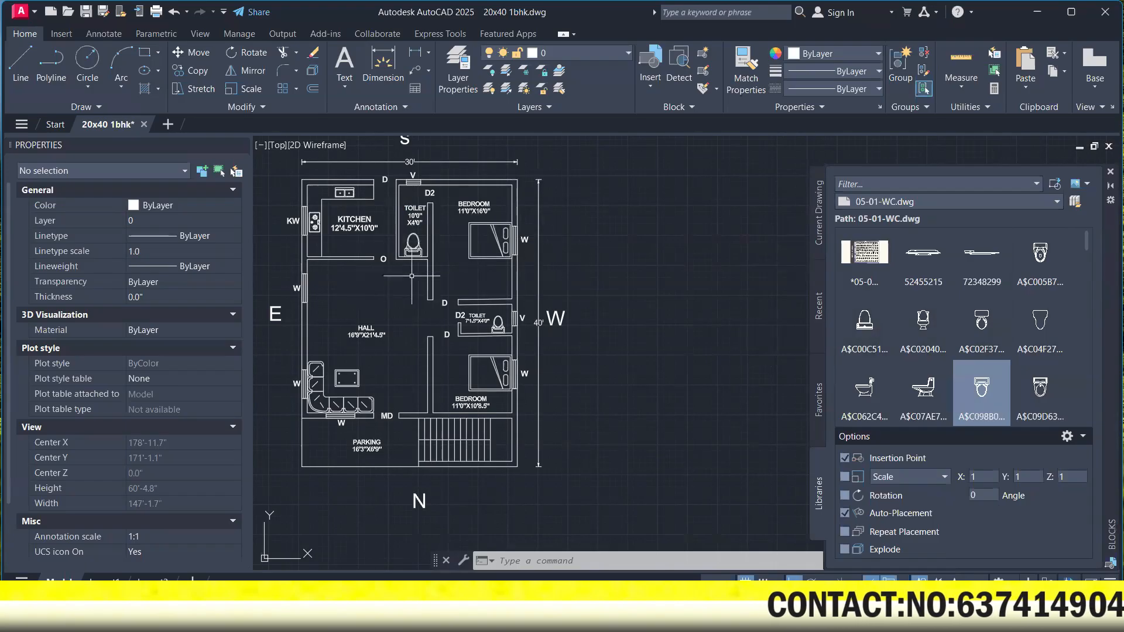
# Extend the hall partition wall end at the lower bedroom's D opening upward by 4.5 inches, trimming away the former end line.
pyautogui.scroll(2, 461, 314)
pyautogui.scroll(2, 433, 273)
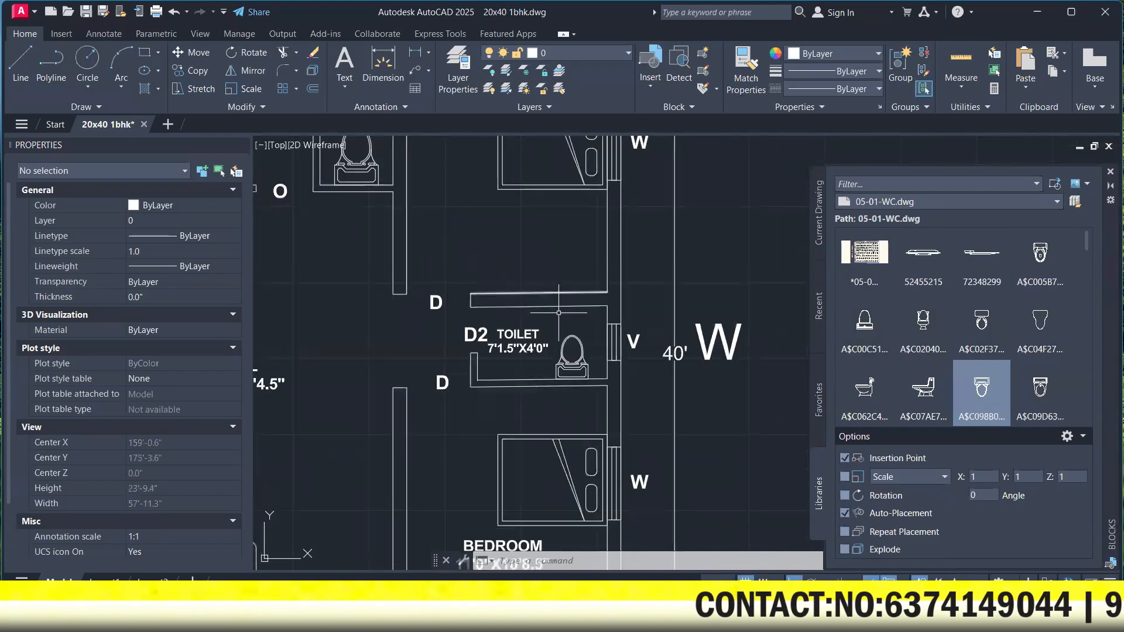
pyautogui.scroll(2, 472, 299)
pyautogui.moveTo(439, 314); pyautogui.dragTo(502, 335, button='middle')
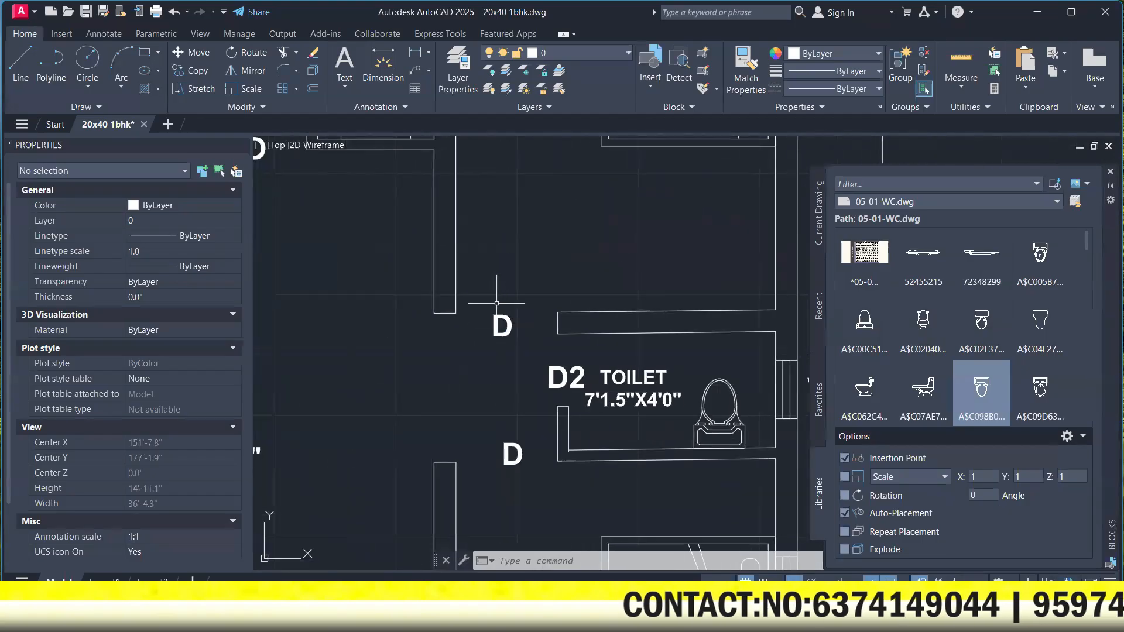
pyautogui.scroll(-2, 502, 335)
pyautogui.click(21, 58)
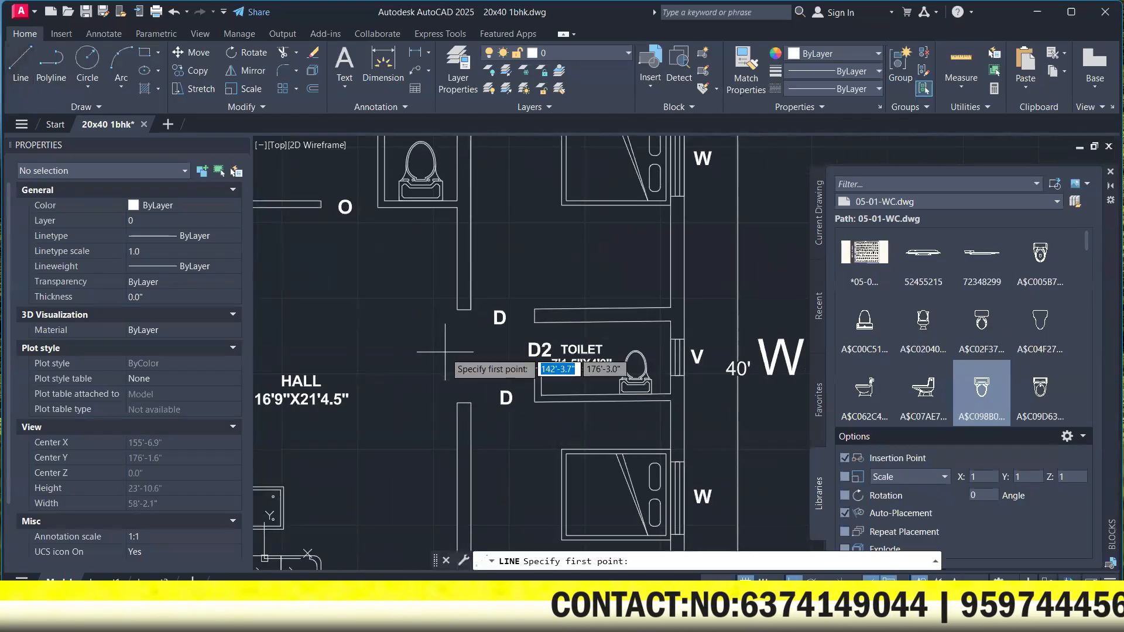
pyautogui.scroll(2, 472, 379)
pyautogui.click(460, 417)
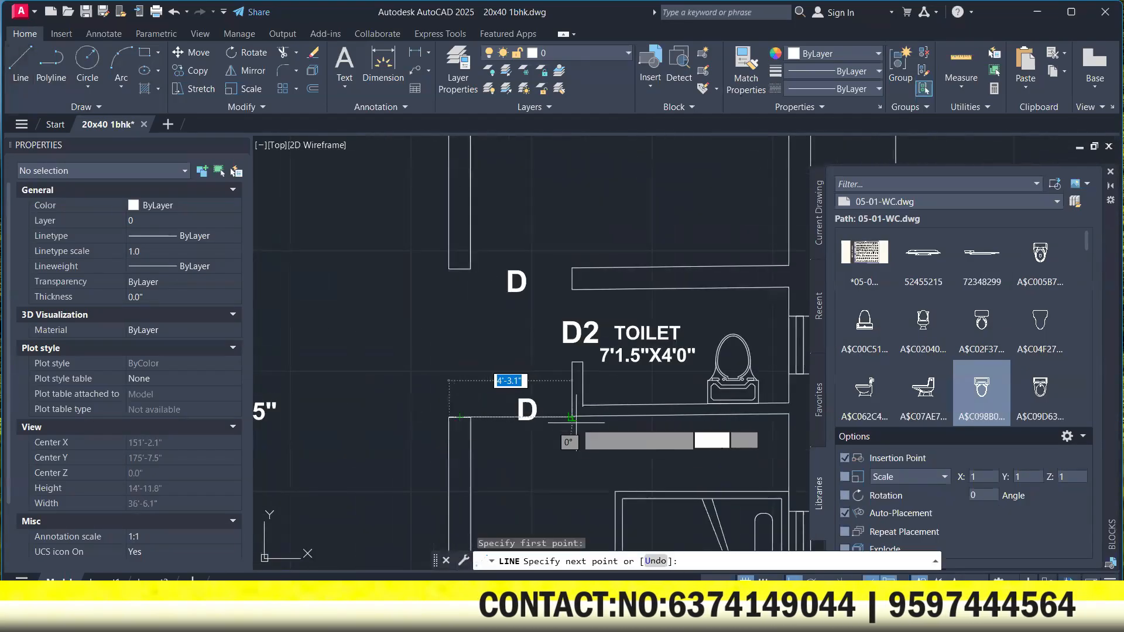
pyautogui.write('4.5')
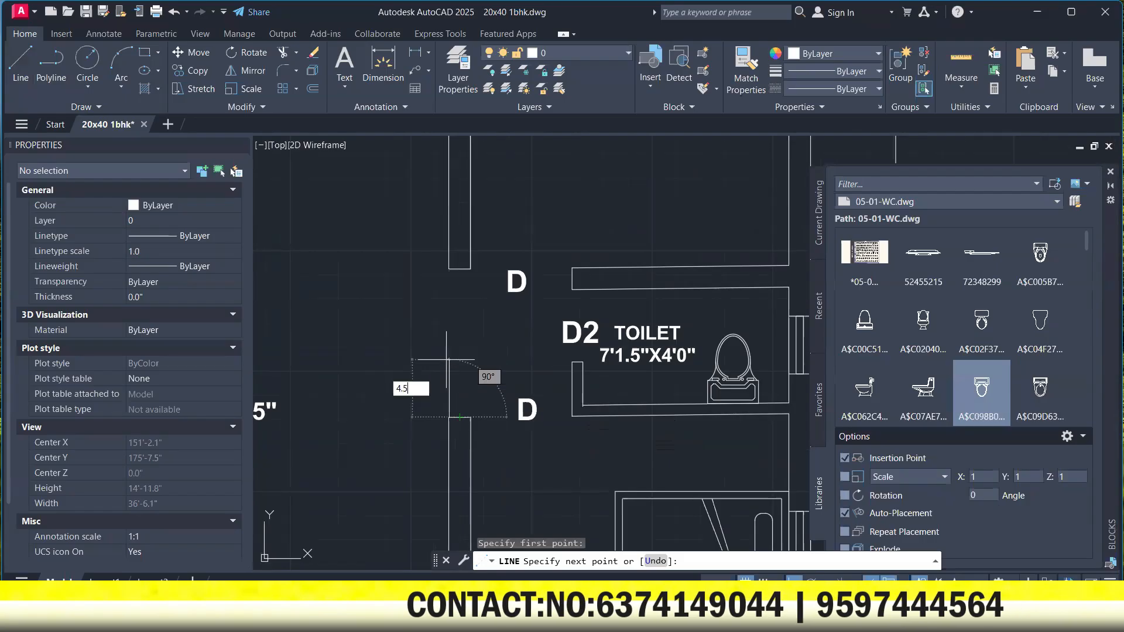
pyautogui.press('Return')
pyautogui.scroll(2, 447, 360)
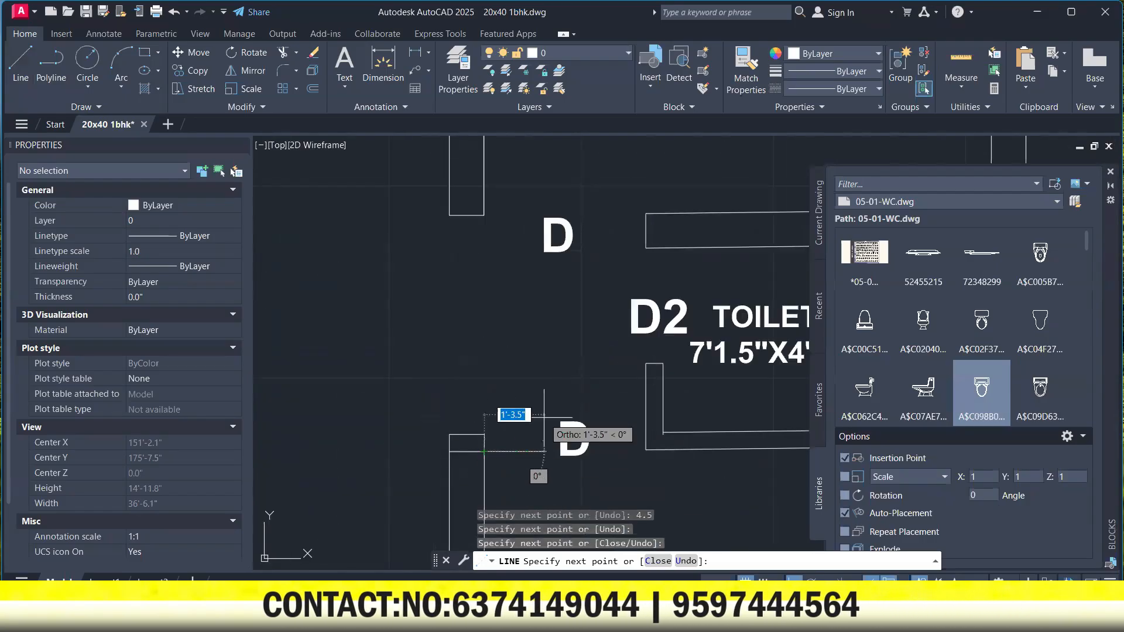
pyautogui.press('Escape')
pyautogui.write('tr')
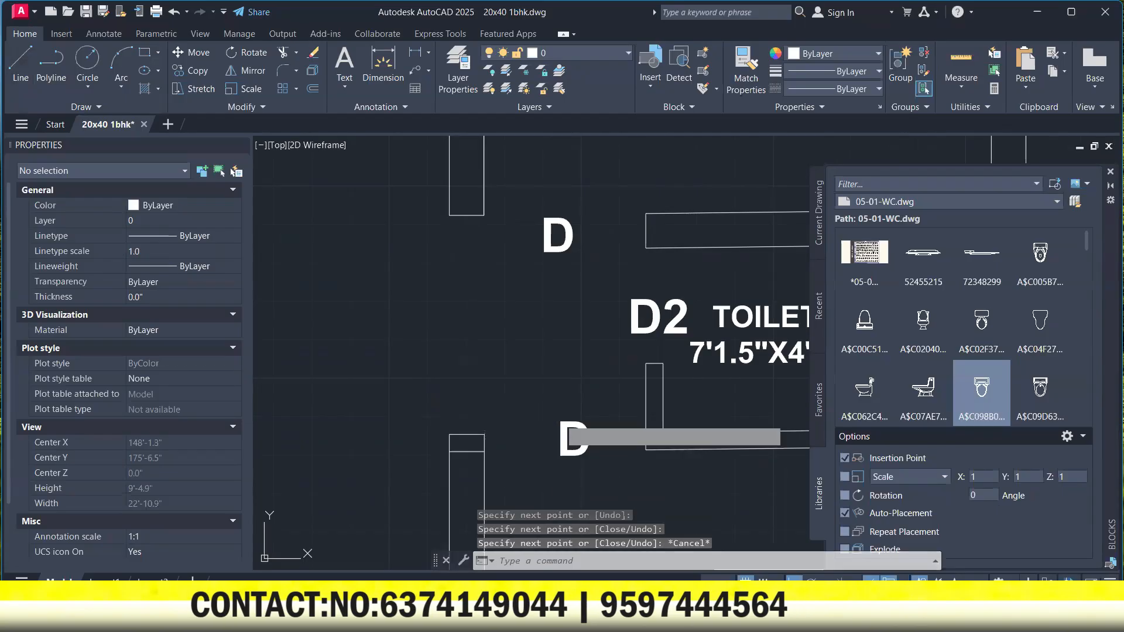
pyautogui.press('Return')
# Measure the door opening from the partition wall end to the toilet wall corner with a temporary linear dimension and delete it.
pyautogui.click(418, 51)
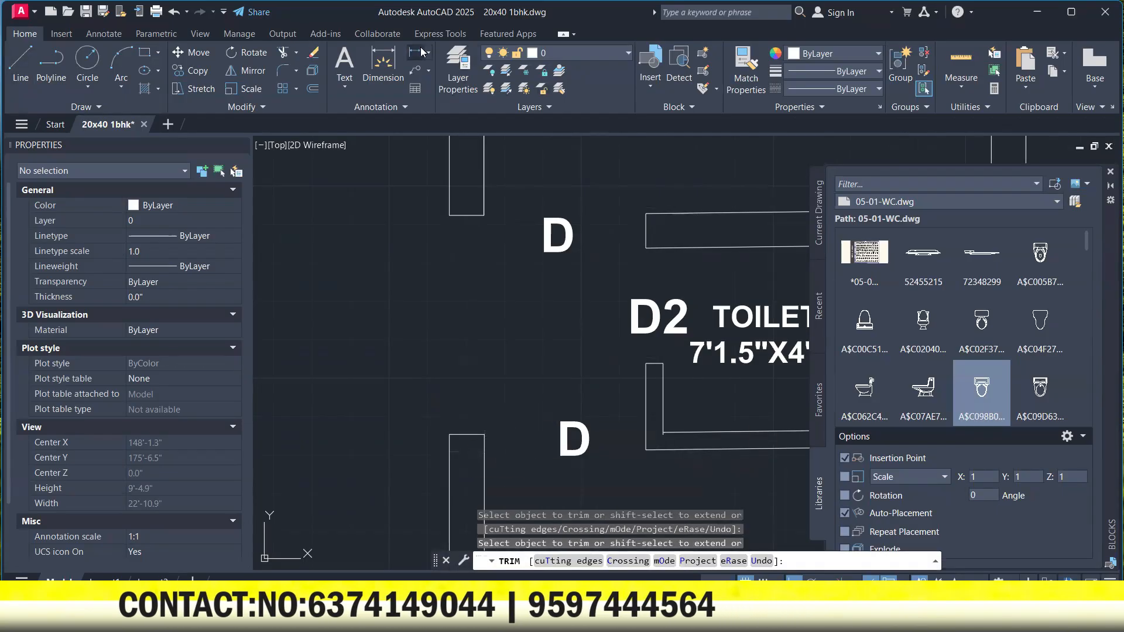
pyautogui.click(485, 435)
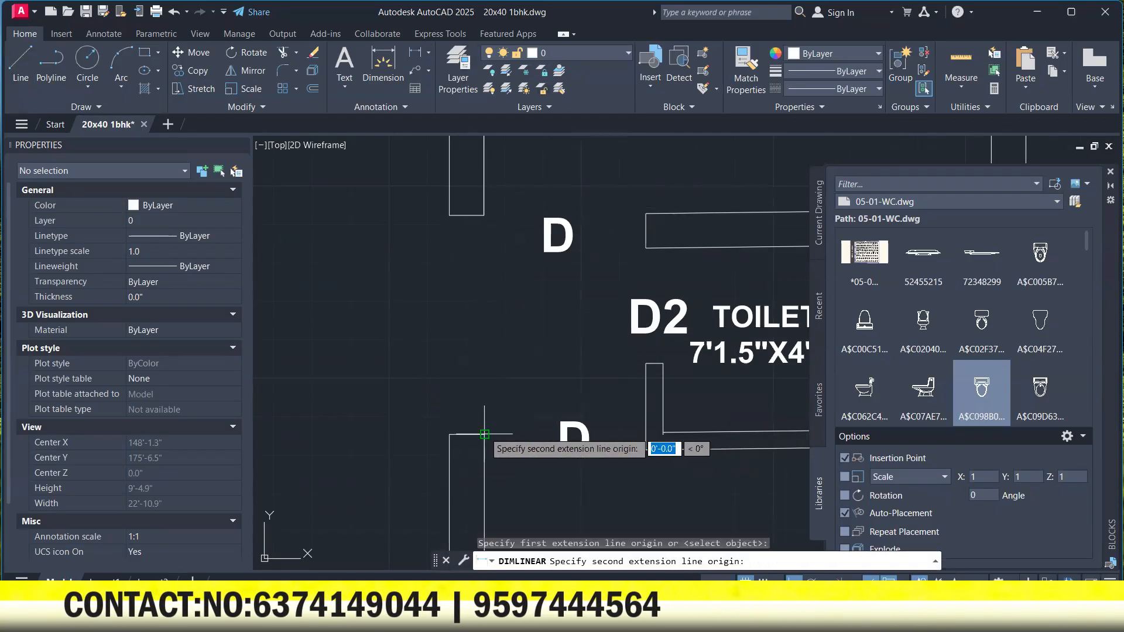
pyautogui.click(647, 449)
pyautogui.click(650, 381)
pyautogui.moveTo(600, 360)
pyautogui.mouseDown(button='middle')
pyautogui.moveTo(461, 266)
pyautogui.moveTo(546, 330)
pyautogui.mouseUp(button='middle')
pyautogui.click(485, 300)
pyautogui.click(456, 262)
pyautogui.press('Delete')
# Draw a wall return 6 inches long and 4.5 inches thick from the partition wall's upper corner toward the door opening.
pyautogui.click(21, 65)
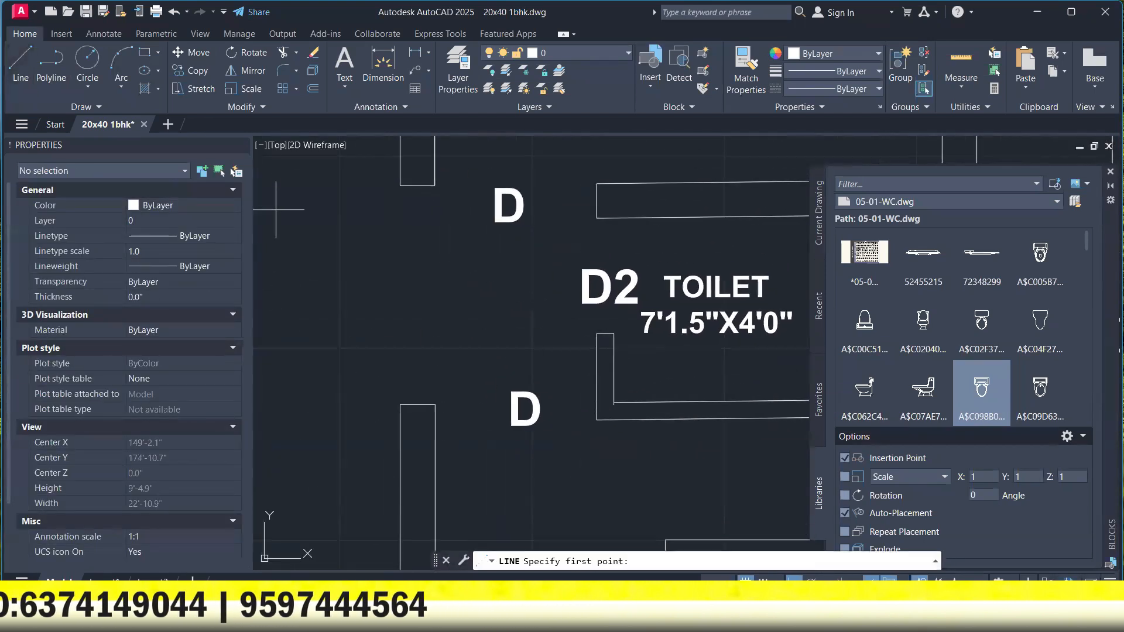
pyautogui.click(435, 404)
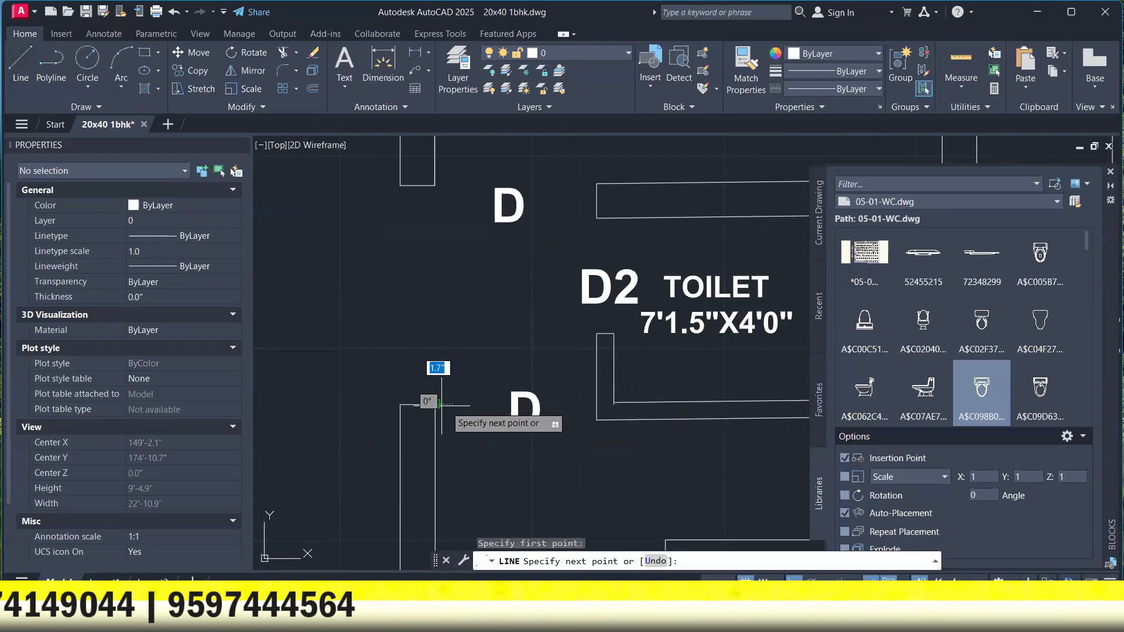
pyautogui.write('6')
pyautogui.press('Return')
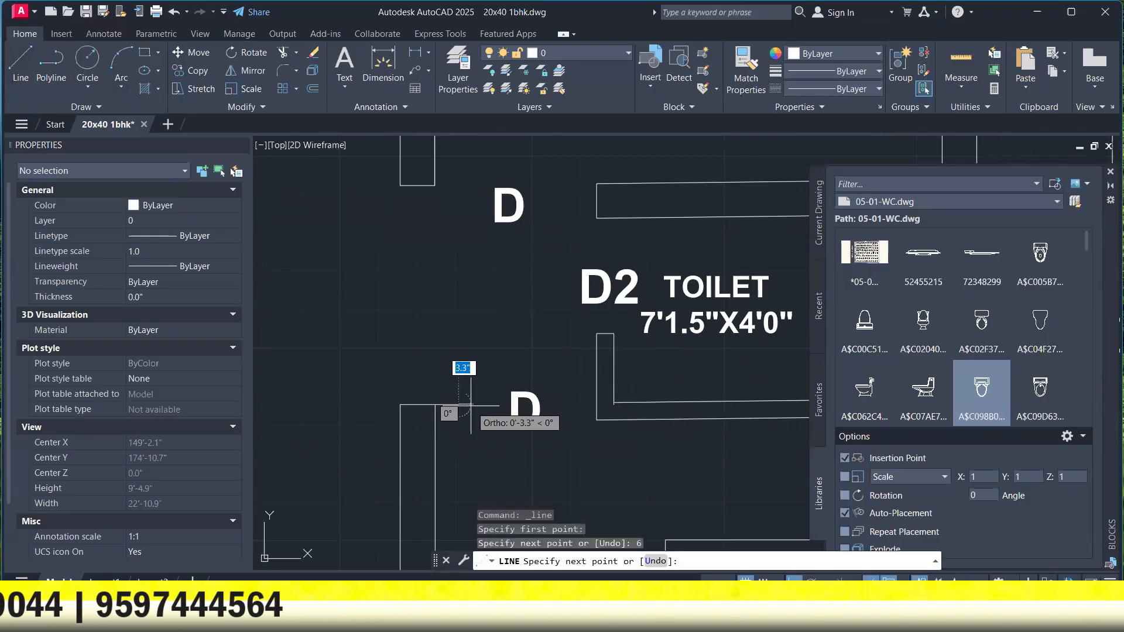
pyautogui.write('4.')
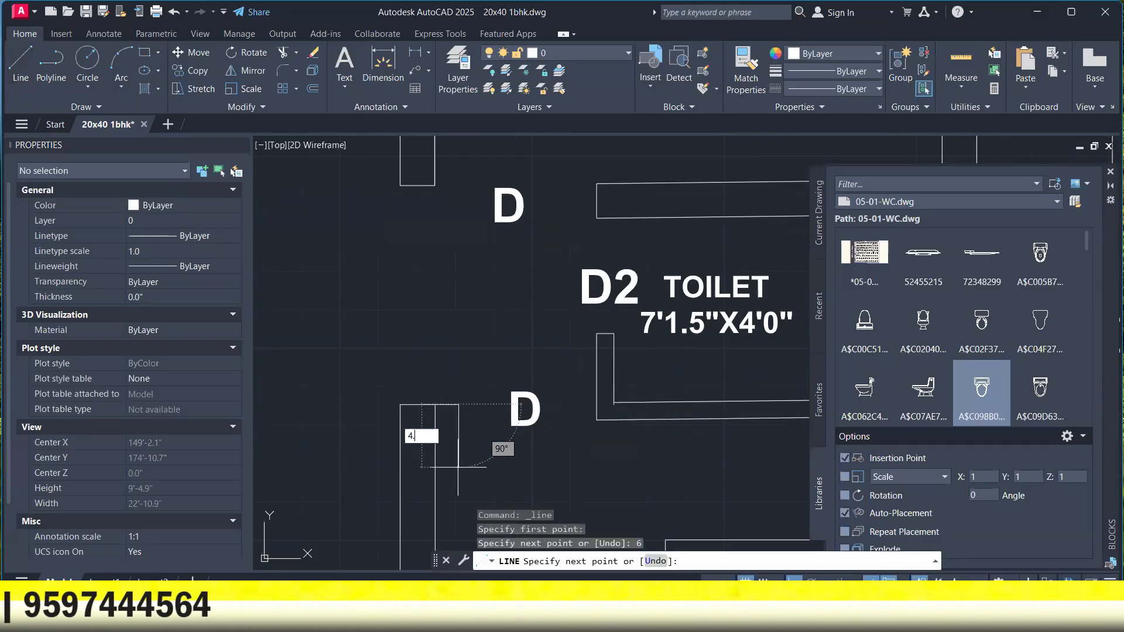
pyautogui.write('5')
pyautogui.press('Return')
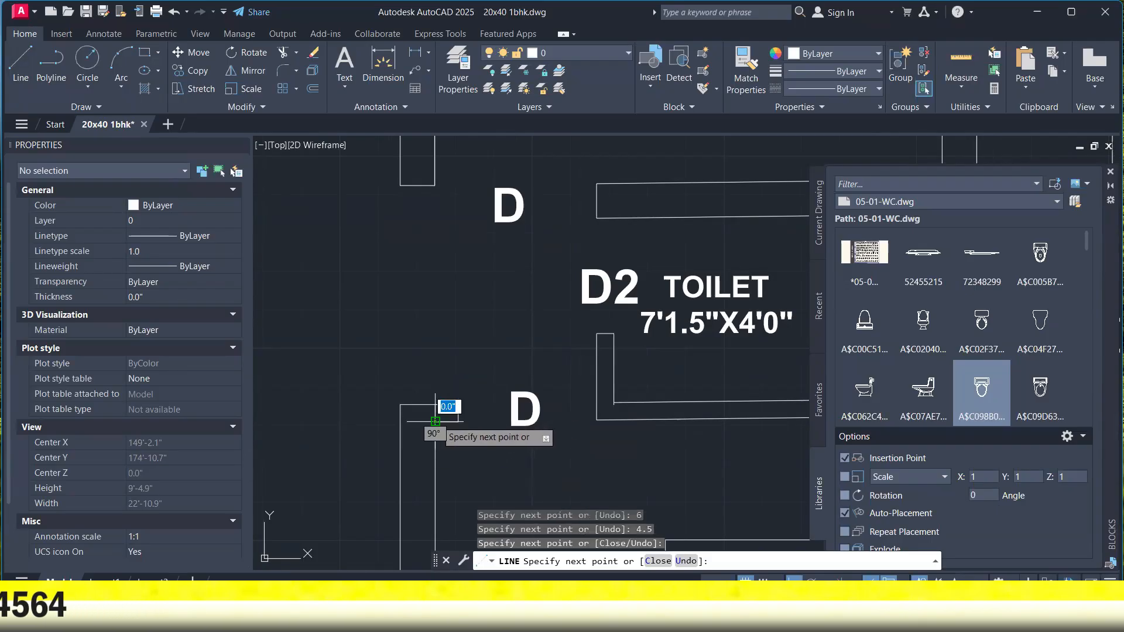
pyautogui.press('Escape')
pyautogui.press('Escape')
# Trim the wall line separating the partition wall from its 6-inch return.
pyautogui.write('tr')
pyautogui.press('Return')
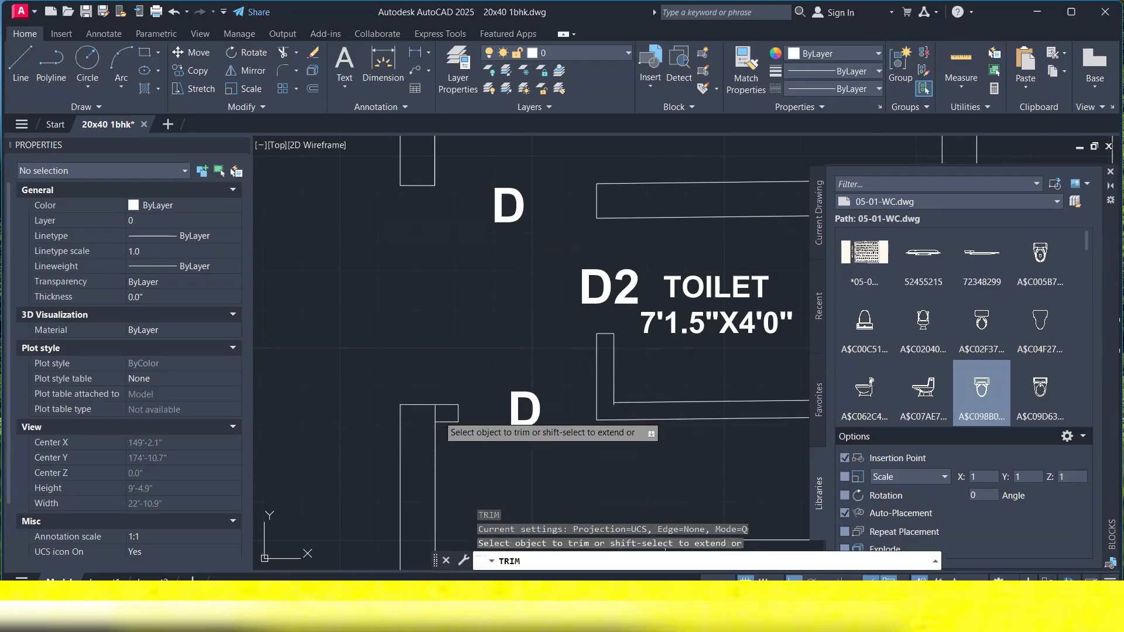
pyautogui.moveTo(438, 372); pyautogui.dragTo(335, 292, button='middle')
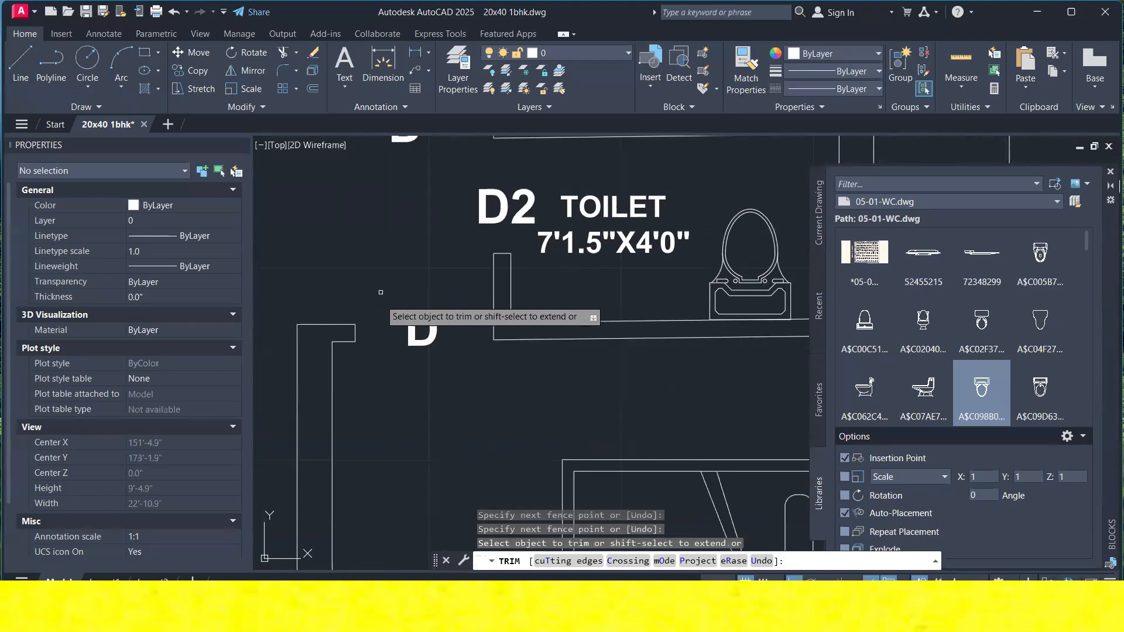
# Draw a 3 by 4 inch door frame rectangle from the lower outer corner of the wall return.
pyautogui.click(145, 52)
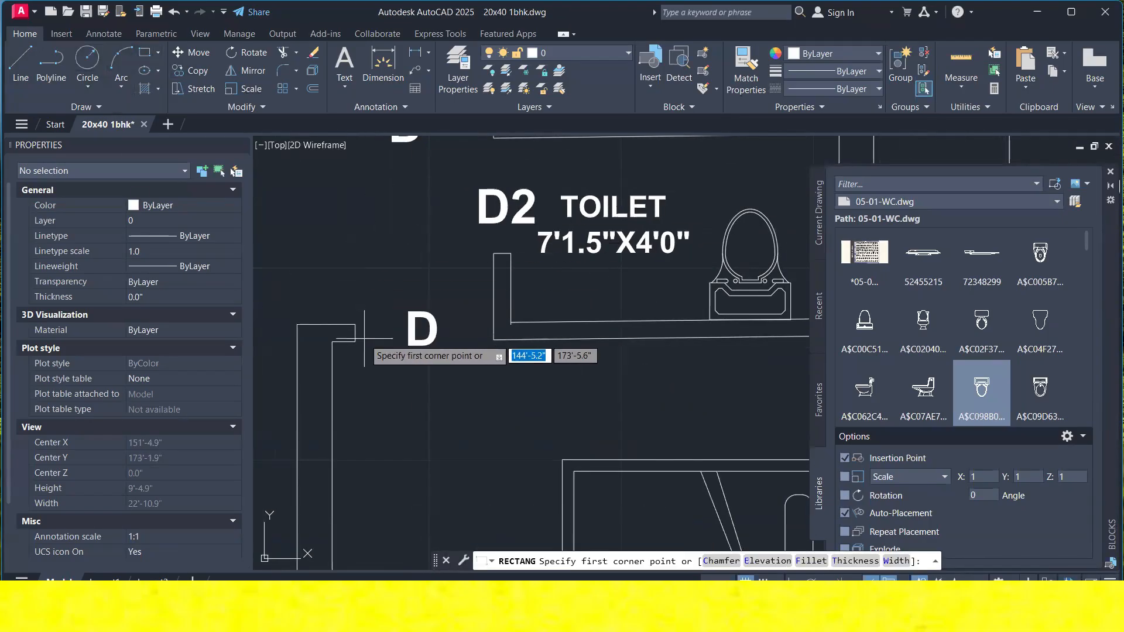
pyautogui.scroll(4, 360, 341)
pyautogui.click(340, 343)
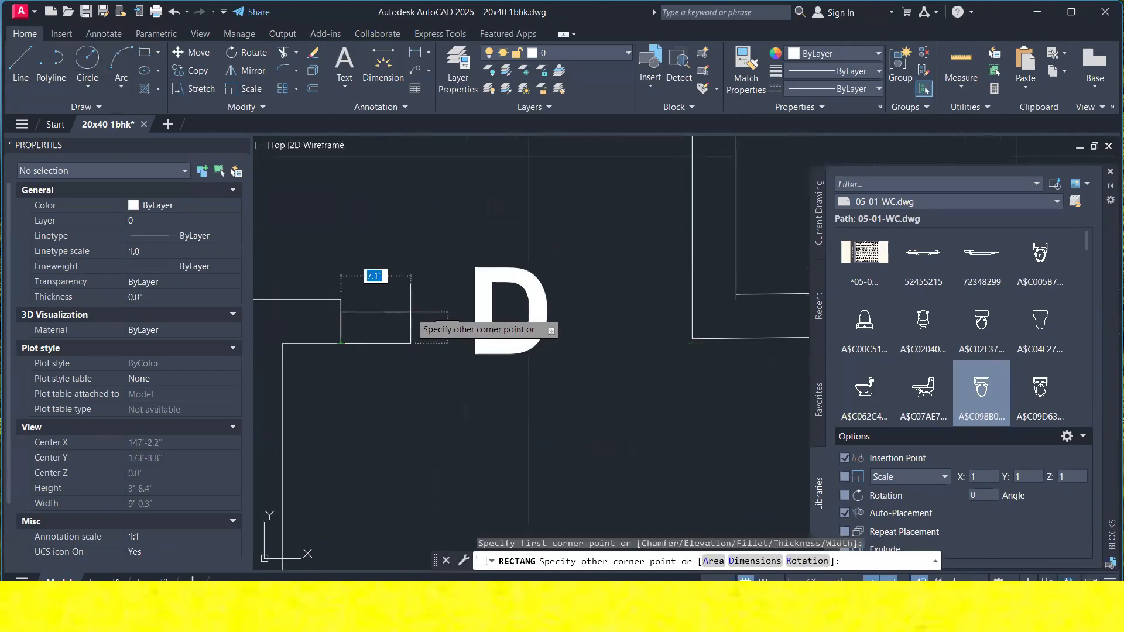
pyautogui.write('3,4')
pyautogui.press('Return')
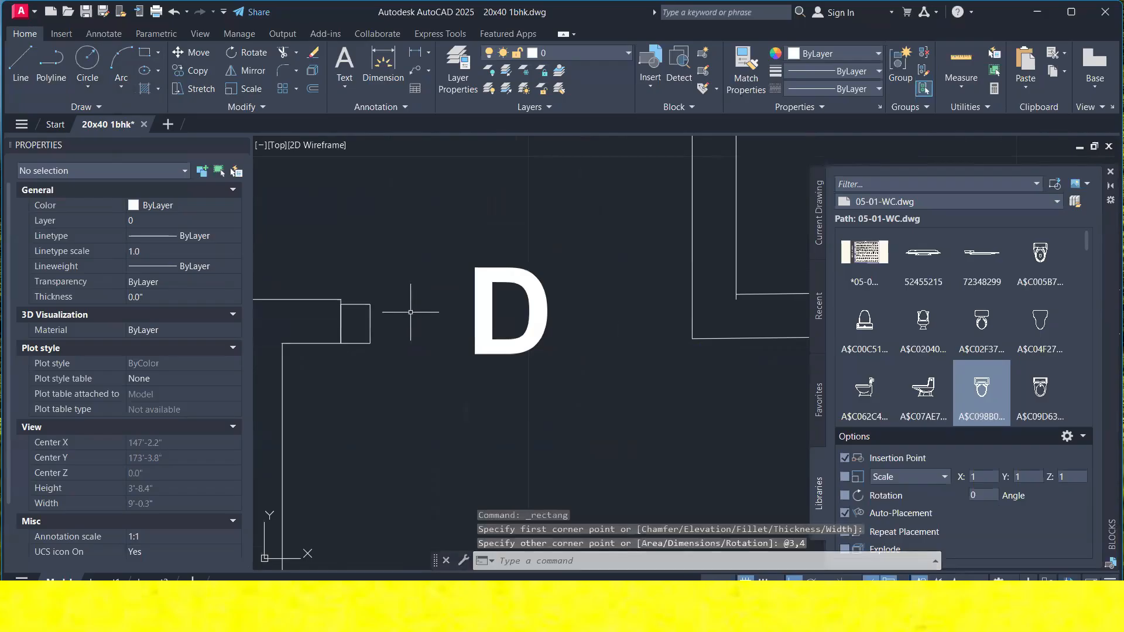
pyautogui.click(391, 322)
pyautogui.click(390, 319)
pyautogui.click(407, 332)
pyautogui.click(357, 296)
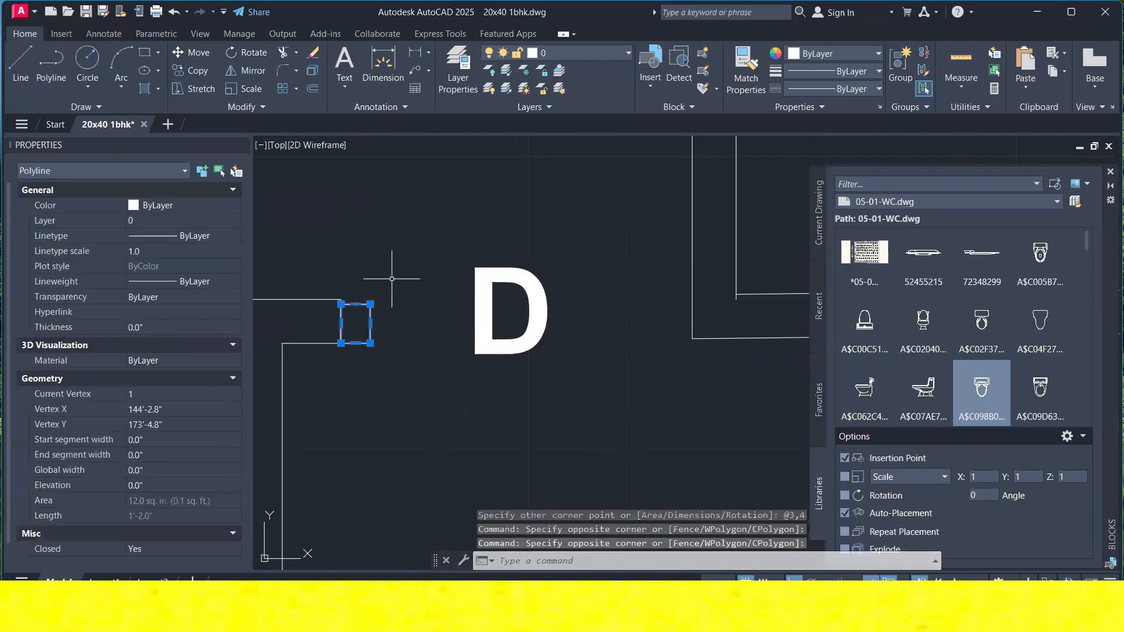
# Check the door frame rectangle's width and height with temporary linear dimensions and delete both.
pyautogui.click(415, 52)
pyautogui.click(341, 343)
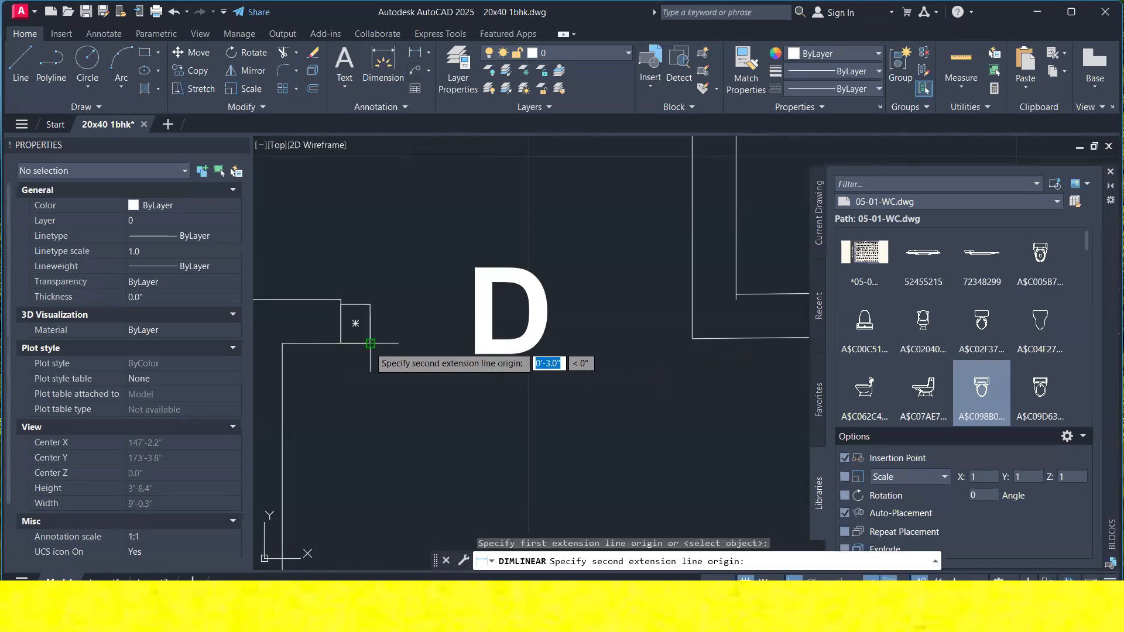
pyautogui.click(371, 343)
pyautogui.click(380, 439)
pyautogui.click(415, 52)
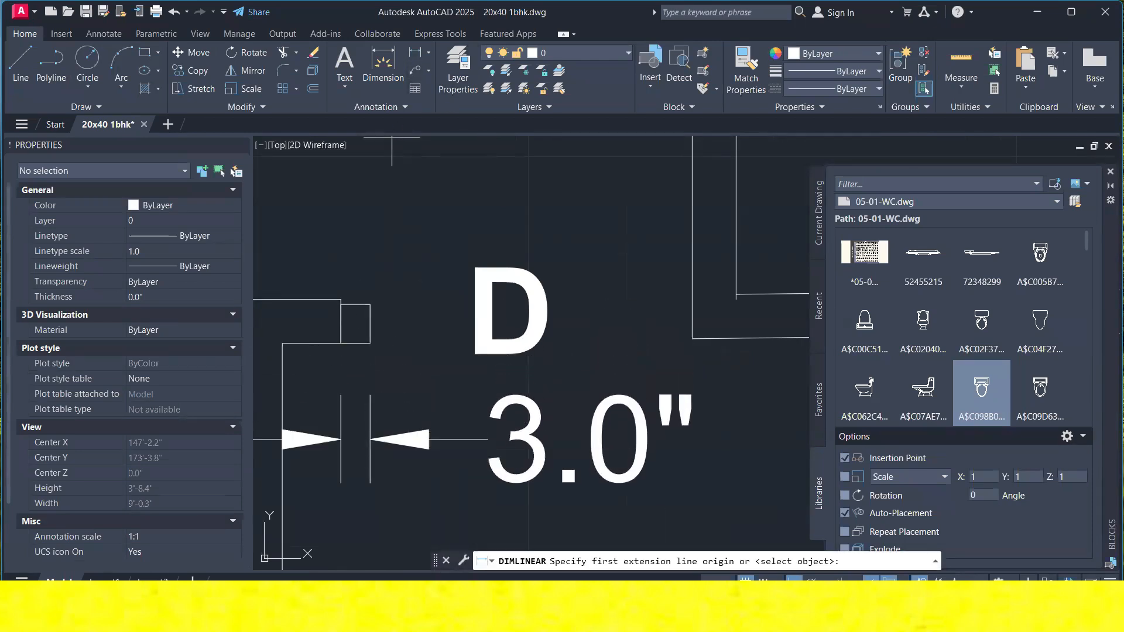
pyautogui.click(371, 343)
pyautogui.click(371, 304)
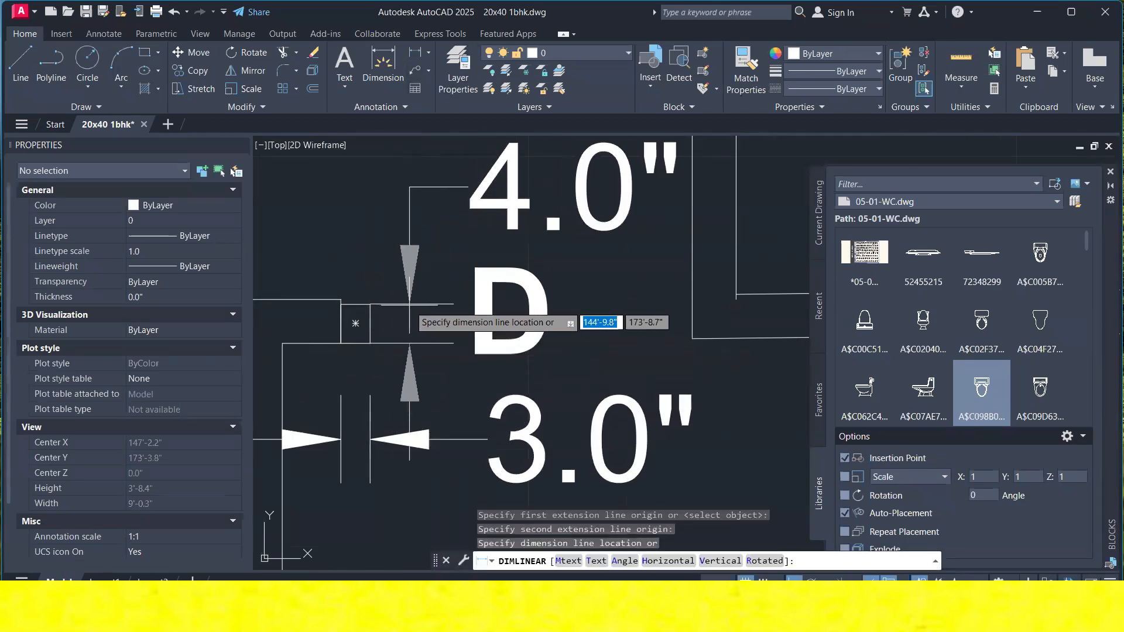
pyautogui.click(409, 305)
pyautogui.click(417, 287)
pyautogui.click(397, 250)
pyautogui.press('Delete')
pyautogui.click(410, 440)
pyautogui.press('Delete')
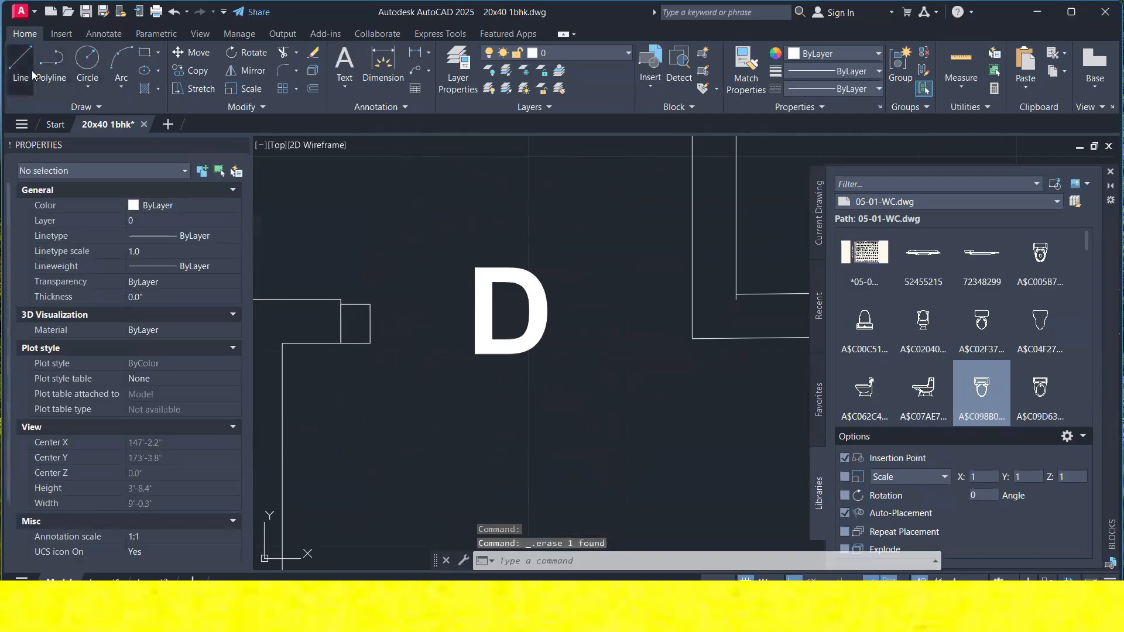
# Draw lines for a 1 by 1 inch notch inside the upper outer corner of the door frame rectangle.
pyautogui.click(29, 70)
pyautogui.scroll(1, 369, 319)
pyautogui.click(376, 313)
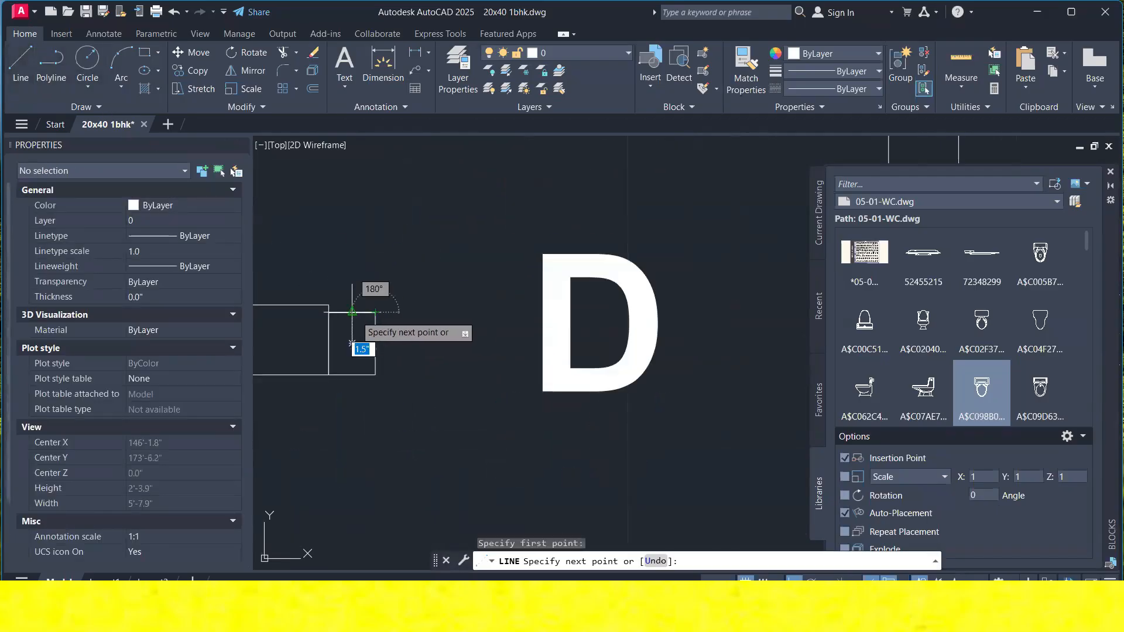
pyautogui.press('Return')
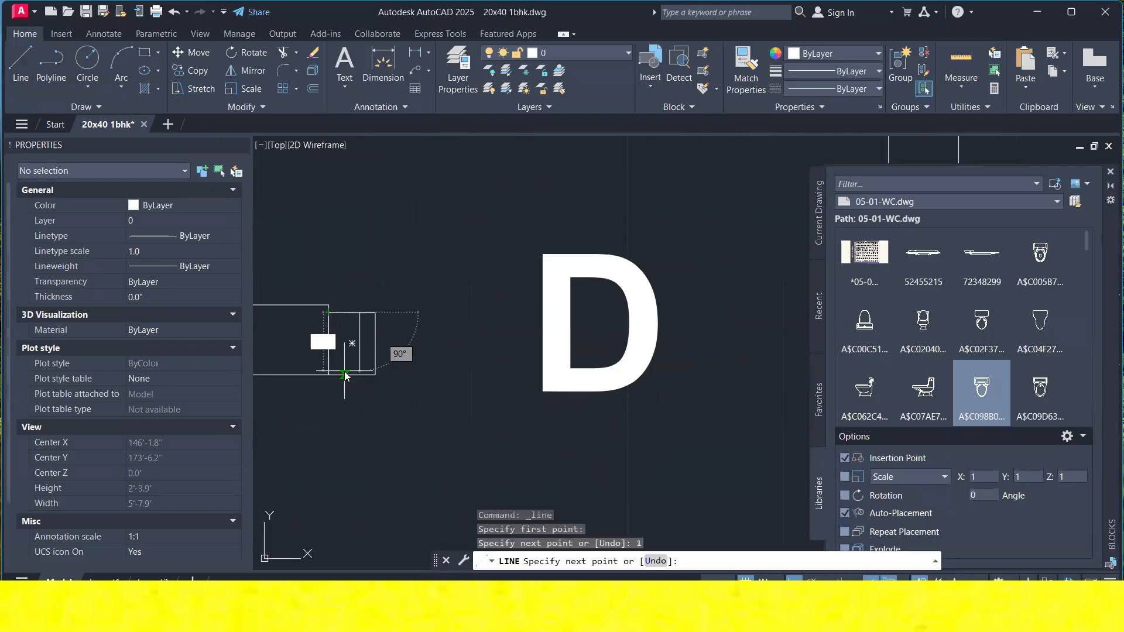
pyautogui.write('1')
pyautogui.press('Return')
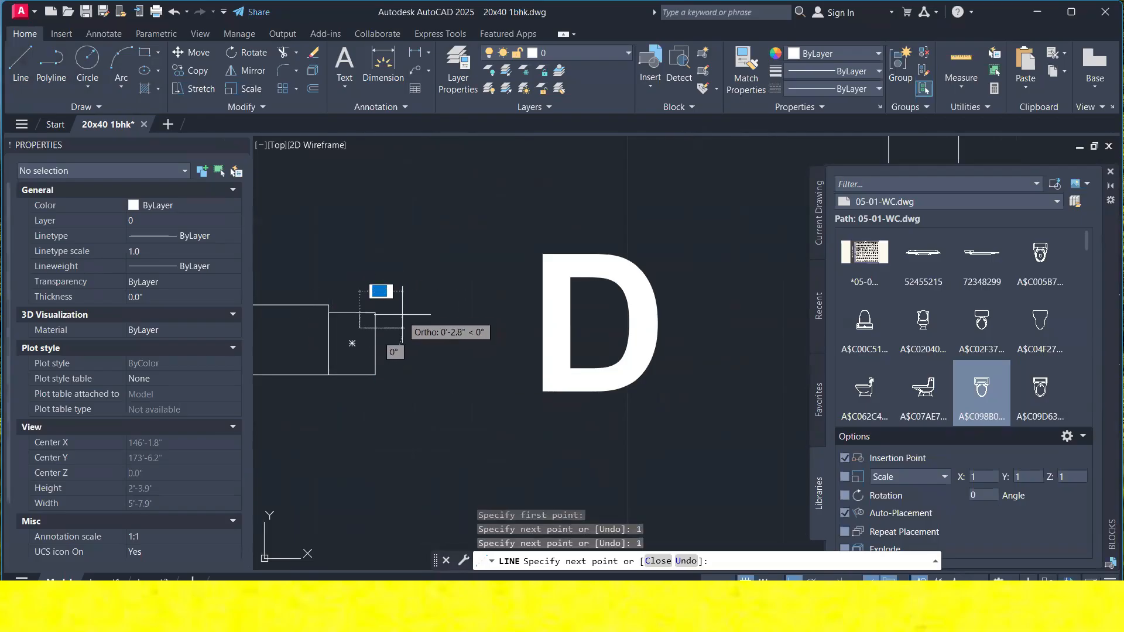
pyautogui.click(374, 329)
pyautogui.press('Escape')
pyautogui.press('Escape')
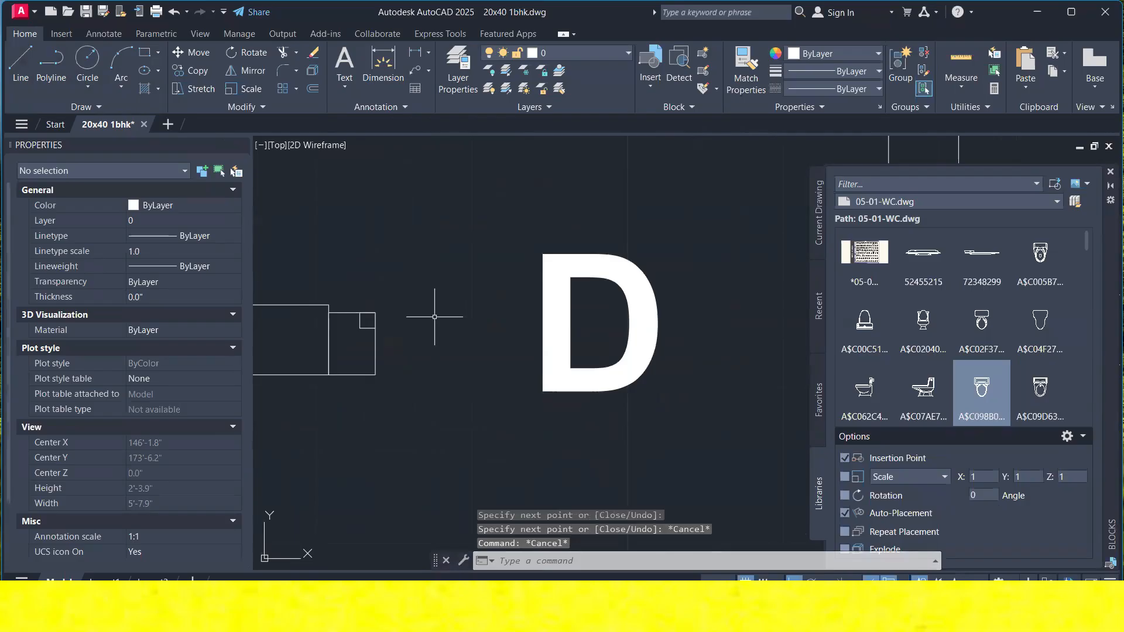
# Trim the frame rectangle's corner edges outside the 1-inch notch to form the rebate.
pyautogui.press('Return')
pyautogui.scroll(2, 387, 324)
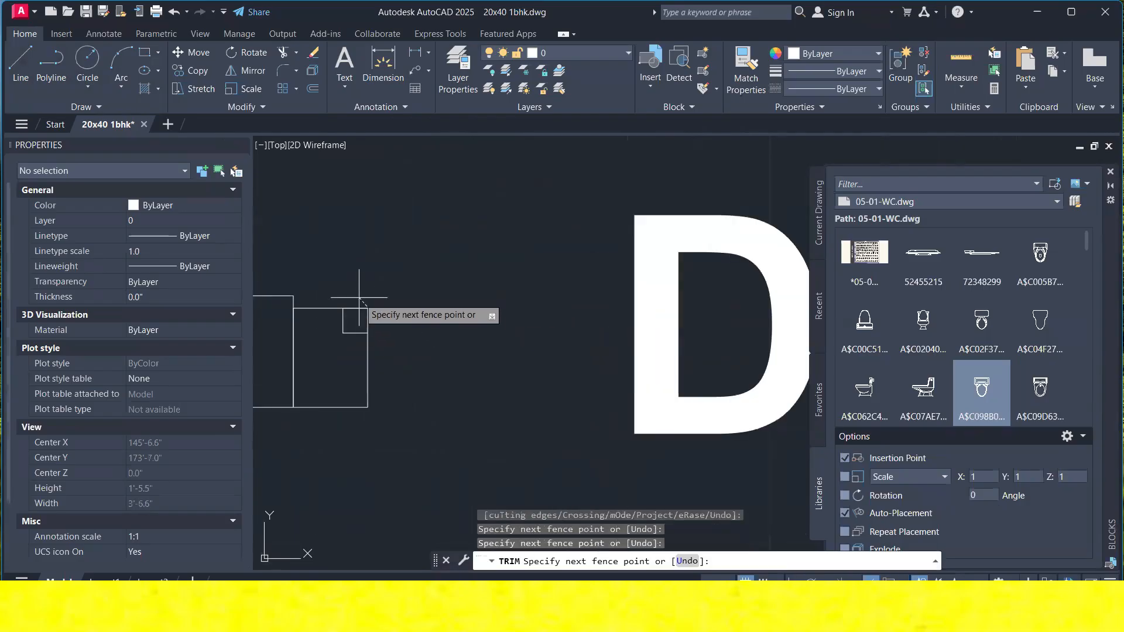
pyautogui.moveTo(361, 309); pyautogui.dragTo(366, 306)
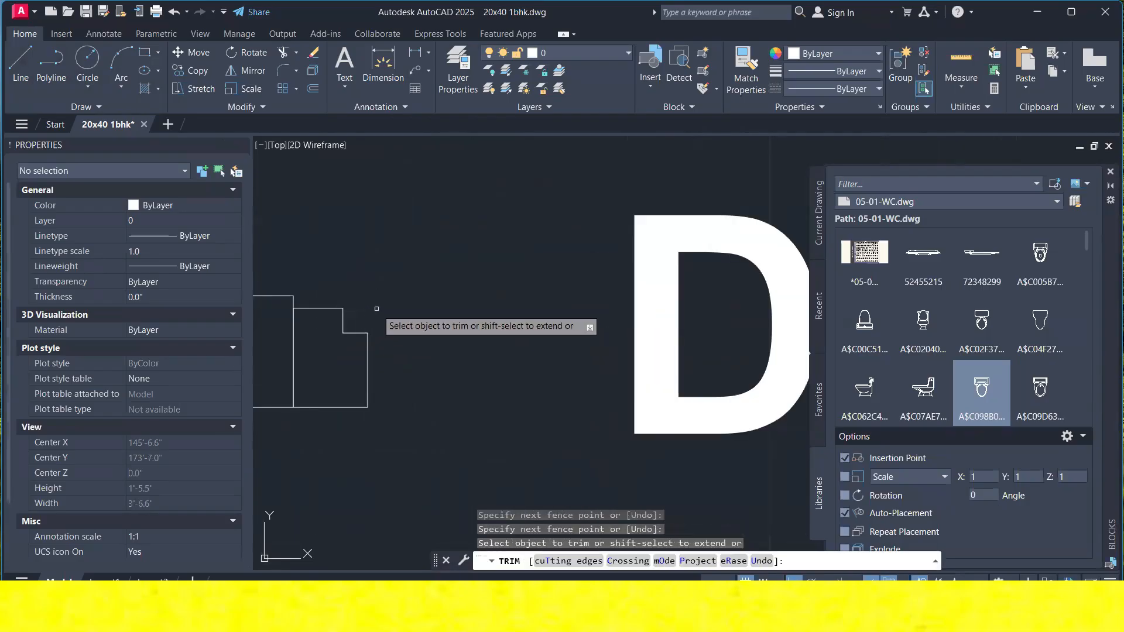
pyautogui.press('Escape')
pyautogui.press('Escape')
pyautogui.press('Escape')
# Draw a line across the door opening from the wall return's lower corner to the opposite wall's lower corner.
pyautogui.scroll(-4, 377, 308)
pyautogui.click(33, 78)
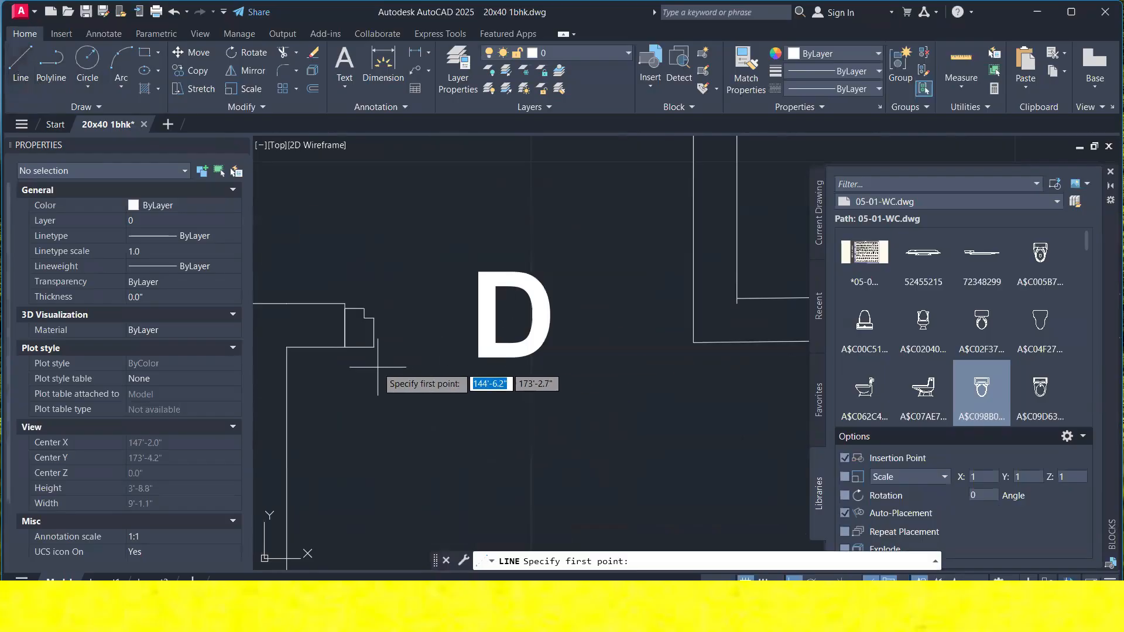
pyautogui.click(346, 347)
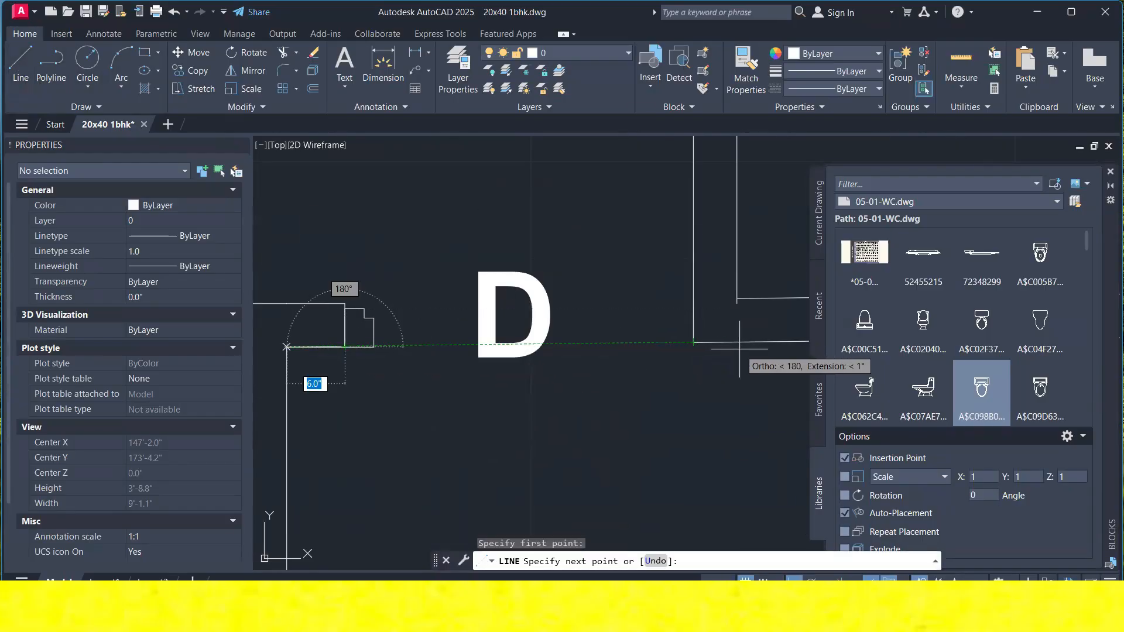
pyautogui.click(693, 342)
pyautogui.press('Escape')
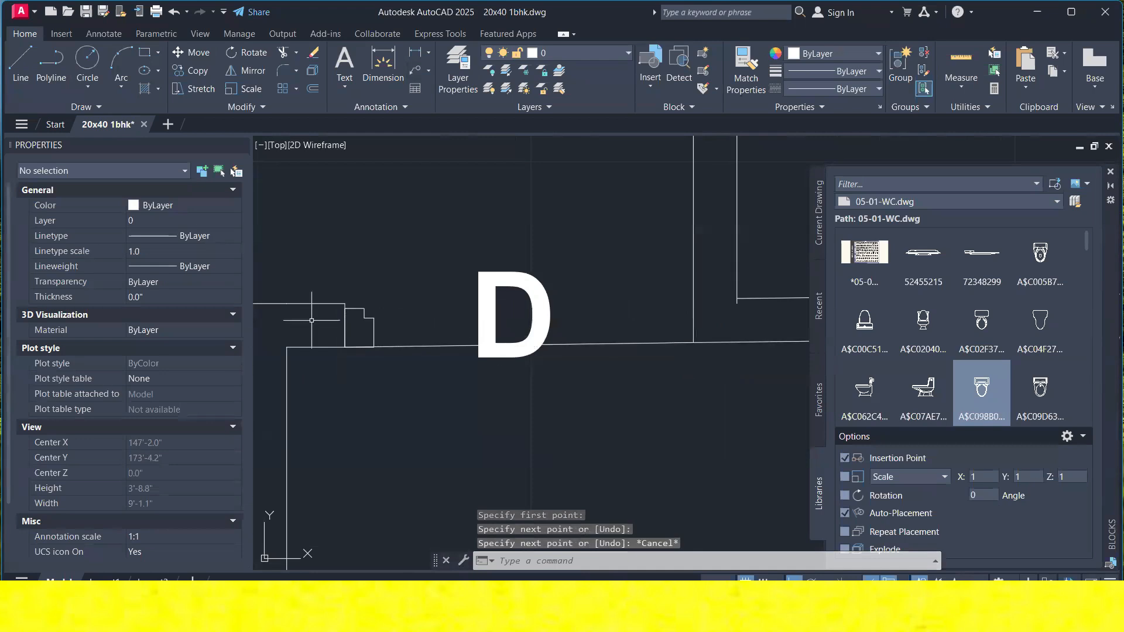
# Move the notched door frame profile up so its upper inner corner meets the wall return's upper corner.
pyautogui.scroll(4, 352, 301)
pyautogui.click(495, 397)
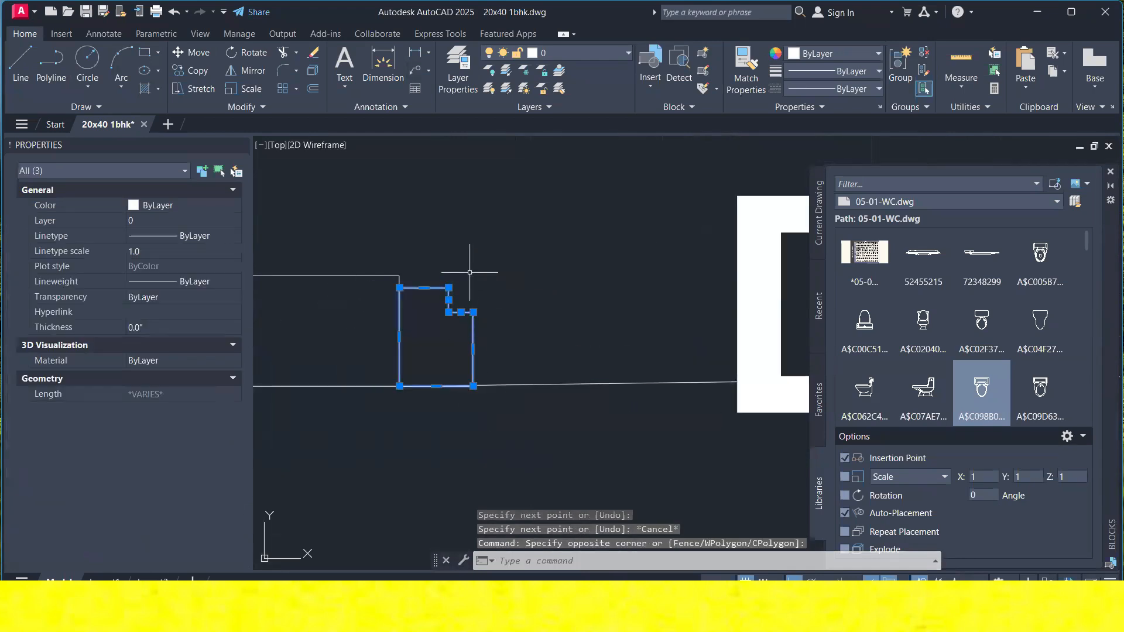
pyautogui.rightClick(470, 267)
pyautogui.click(503, 368)
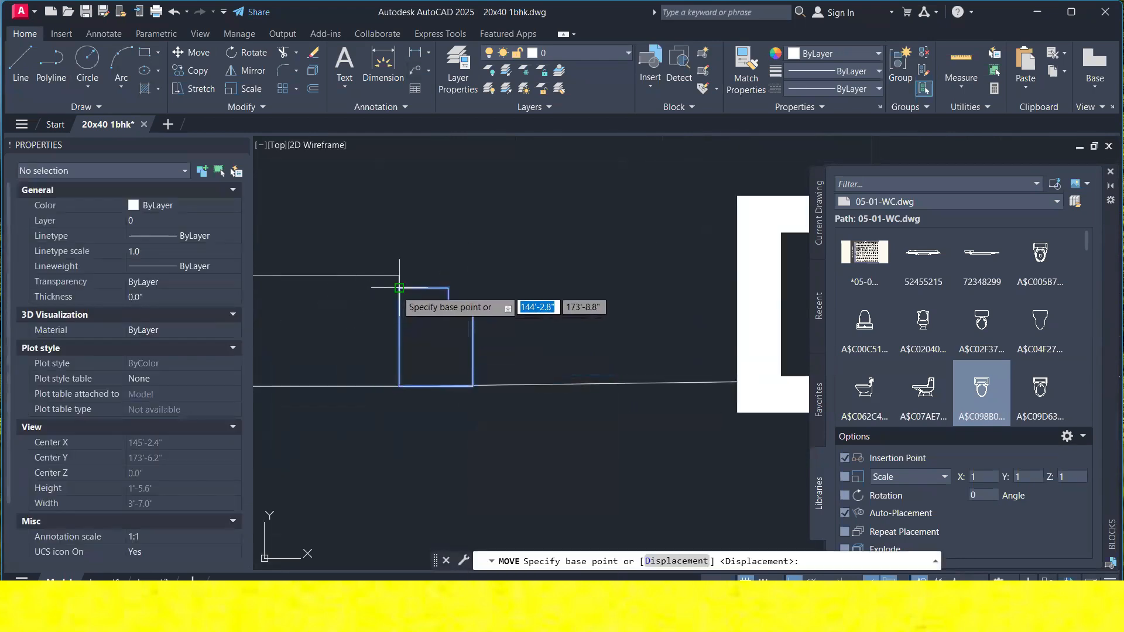
pyautogui.click(399, 288)
pyautogui.click(400, 273)
# Try moving the slanted line across the opening up to the frame's lower corner, and delete the line.
pyautogui.click(483, 393)
pyautogui.click(475, 380)
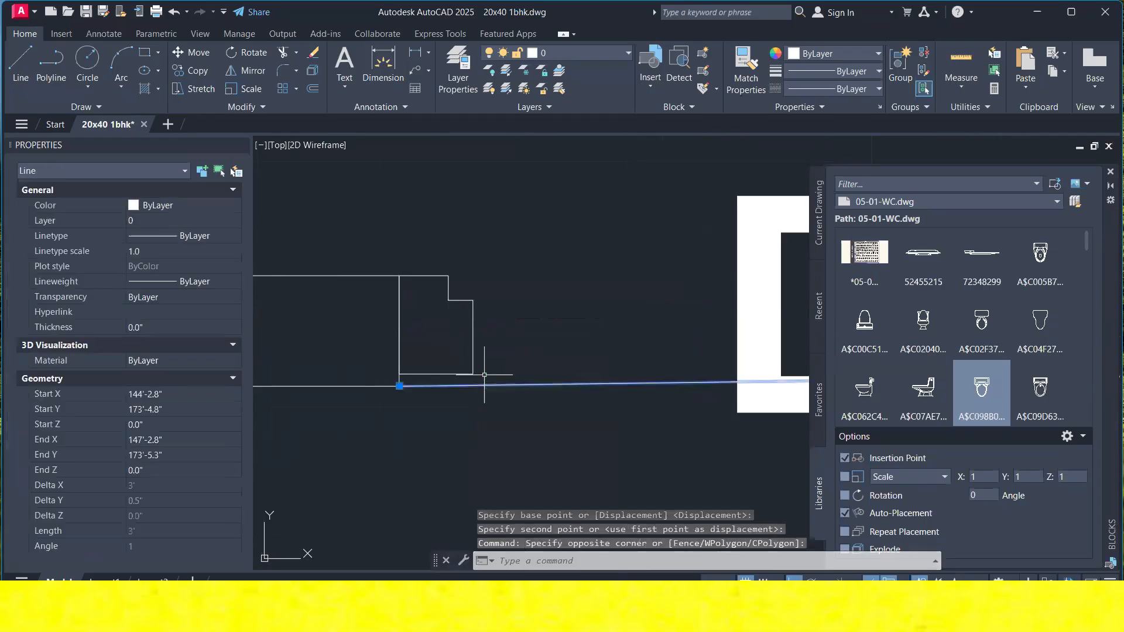
pyautogui.rightClick(502, 382)
pyautogui.click(533, 348)
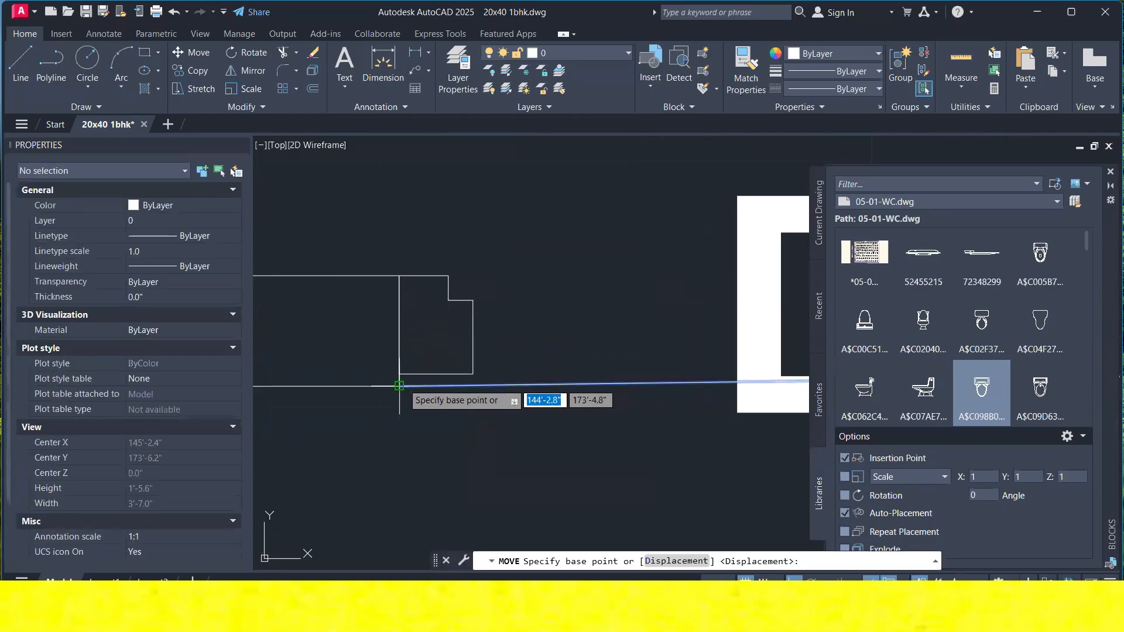
pyautogui.click(400, 387)
pyautogui.scroll(-3, 386, 364)
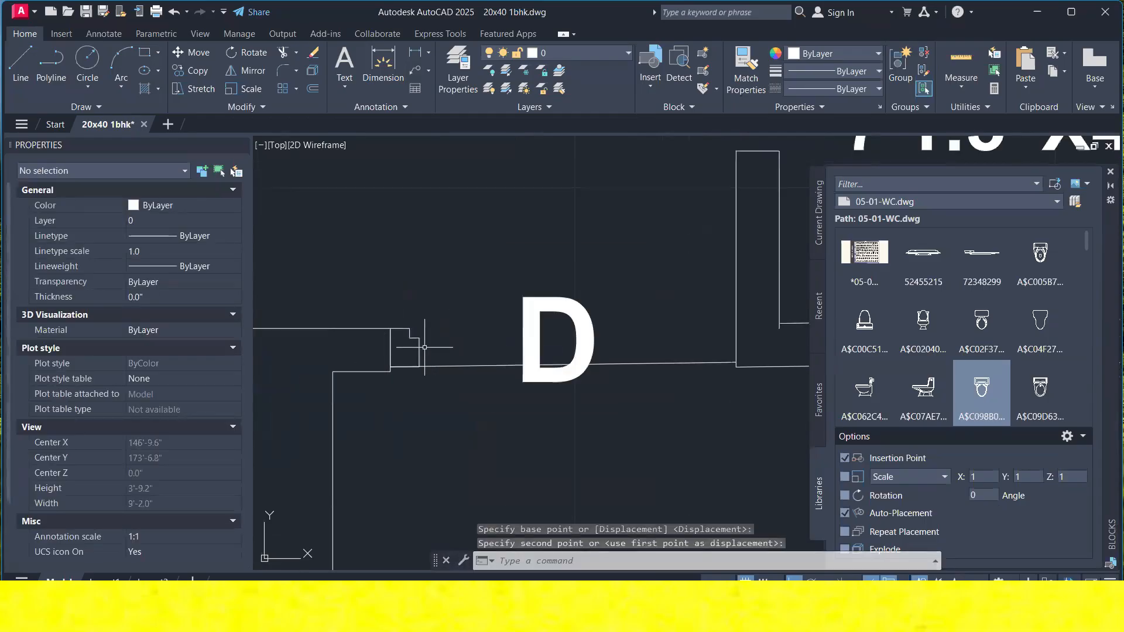
pyautogui.click(654, 354)
pyautogui.click(660, 369)
pyautogui.press('Delete')
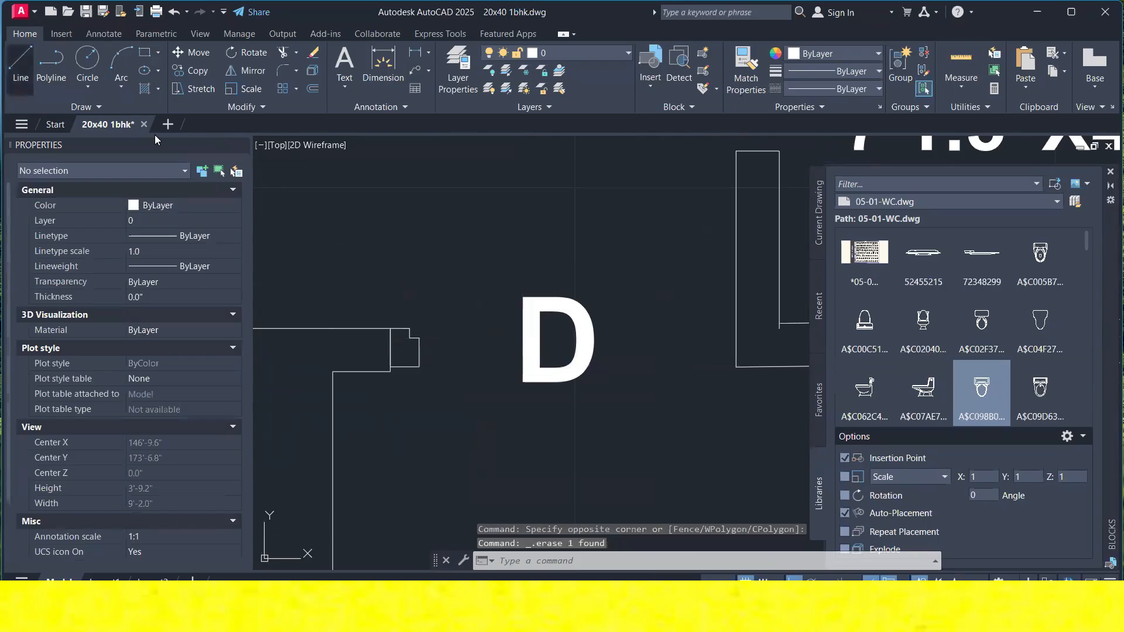
# Draw a horizontal line 3 feet long across the opening from the frame's lower inner corner to the opposite wall.
pyautogui.click(403, 371)
pyautogui.scroll(3, 735, 364)
pyautogui.scroll(3, 735, 363)
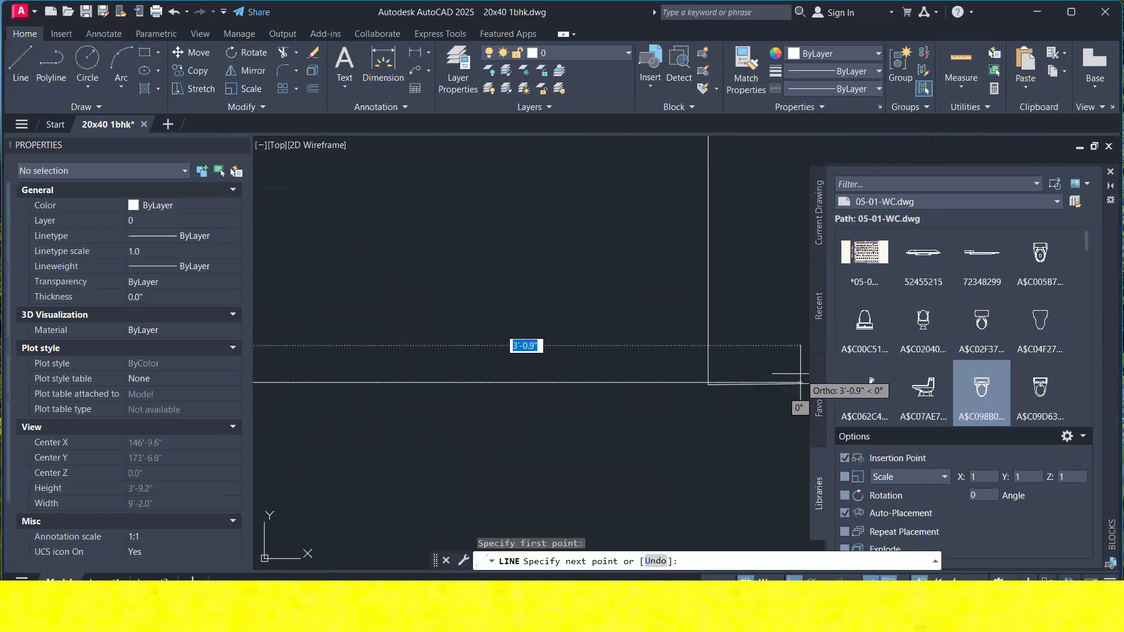
pyautogui.scroll(6, 713, 382)
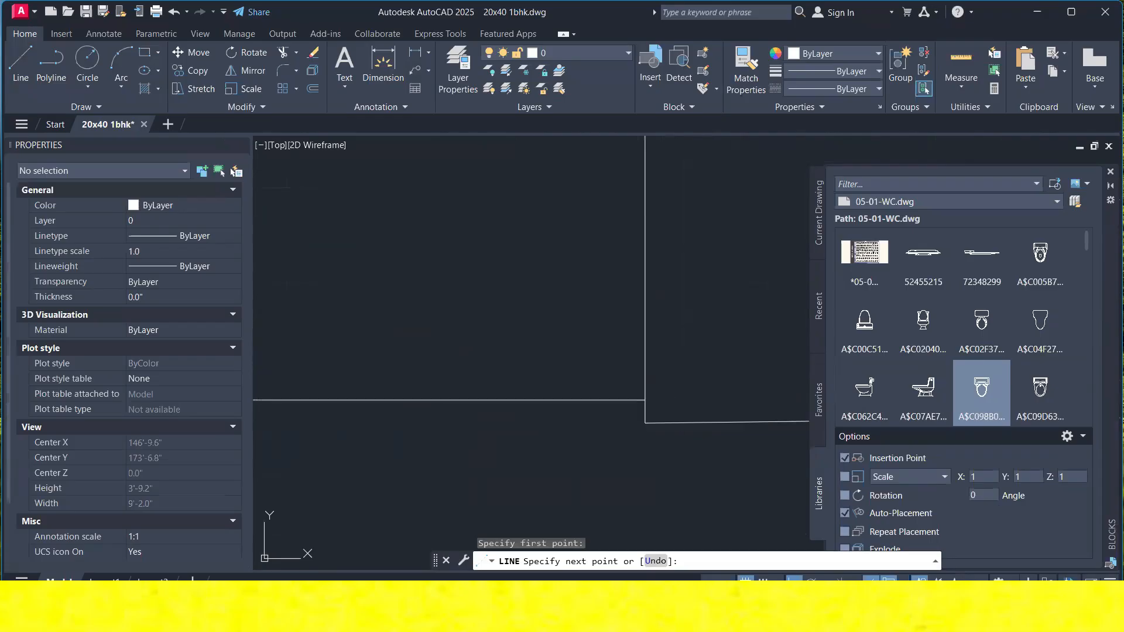
pyautogui.rightClick(681, 321)
pyautogui.click(700, 327)
# Mirror the door frame profile about a vertical line through the opening line's midpoint, keeping the source objects.
pyautogui.scroll(-6, 502, 289)
pyautogui.scroll(5, 461, 254)
pyautogui.click(283, 187)
pyautogui.click(370, 300)
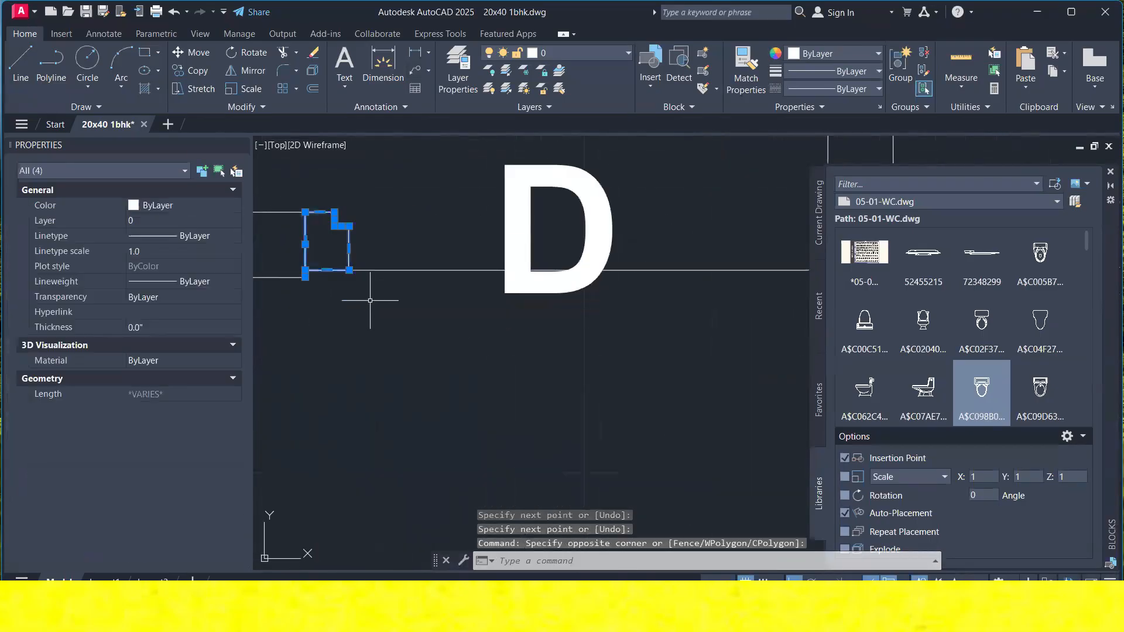
pyautogui.write('mi')
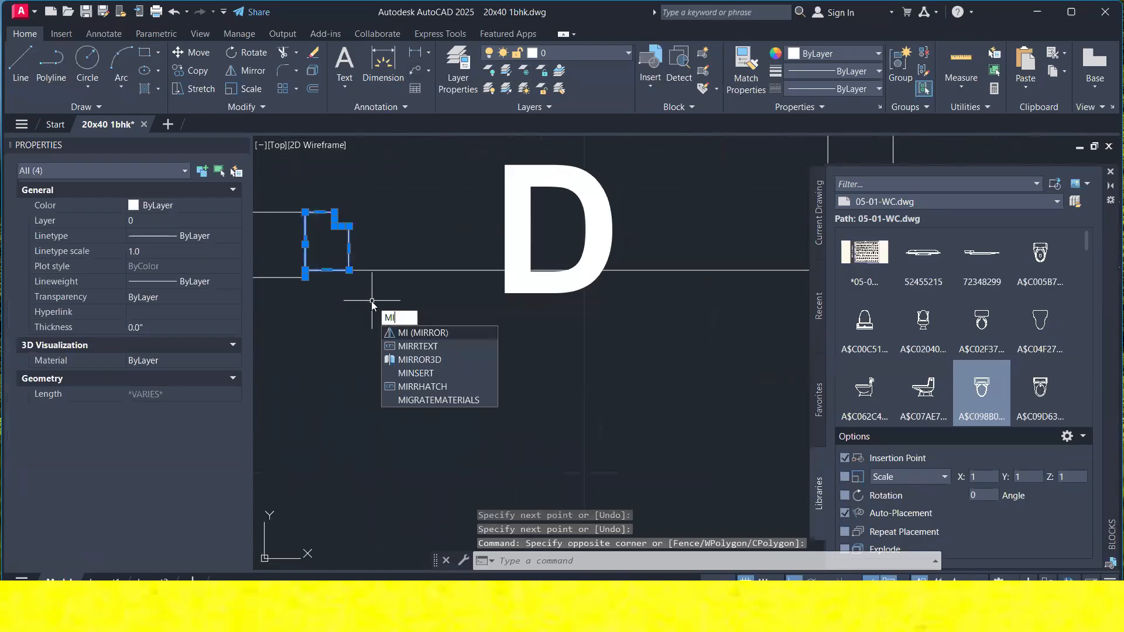
pyautogui.press('Return')
pyautogui.scroll(-4, 454, 298)
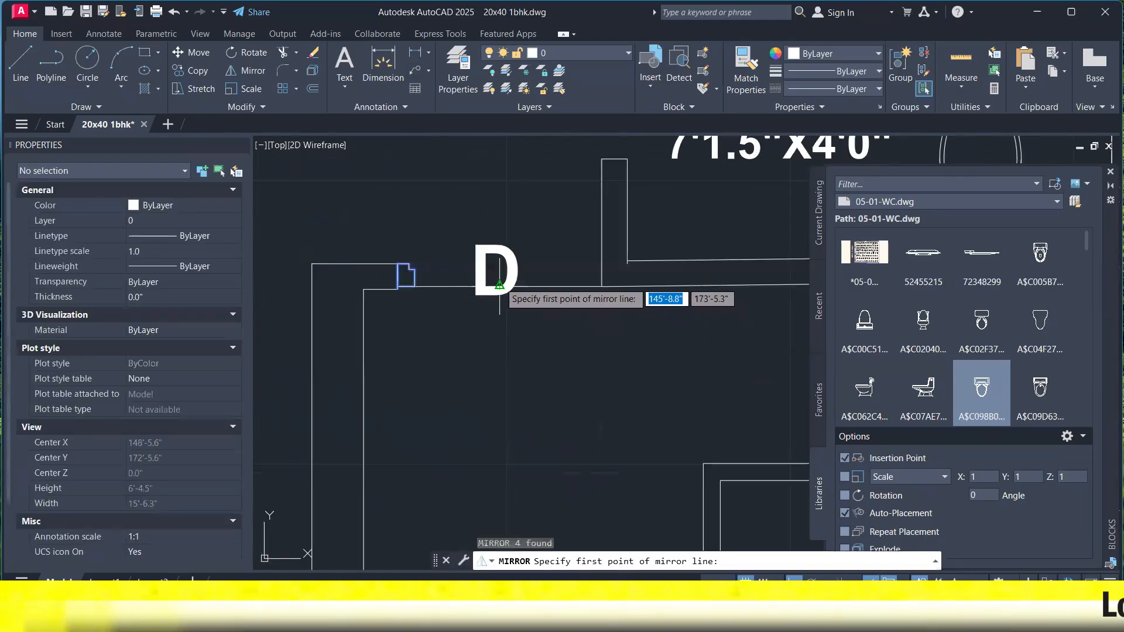
pyautogui.click(500, 287)
pyautogui.click(505, 335)
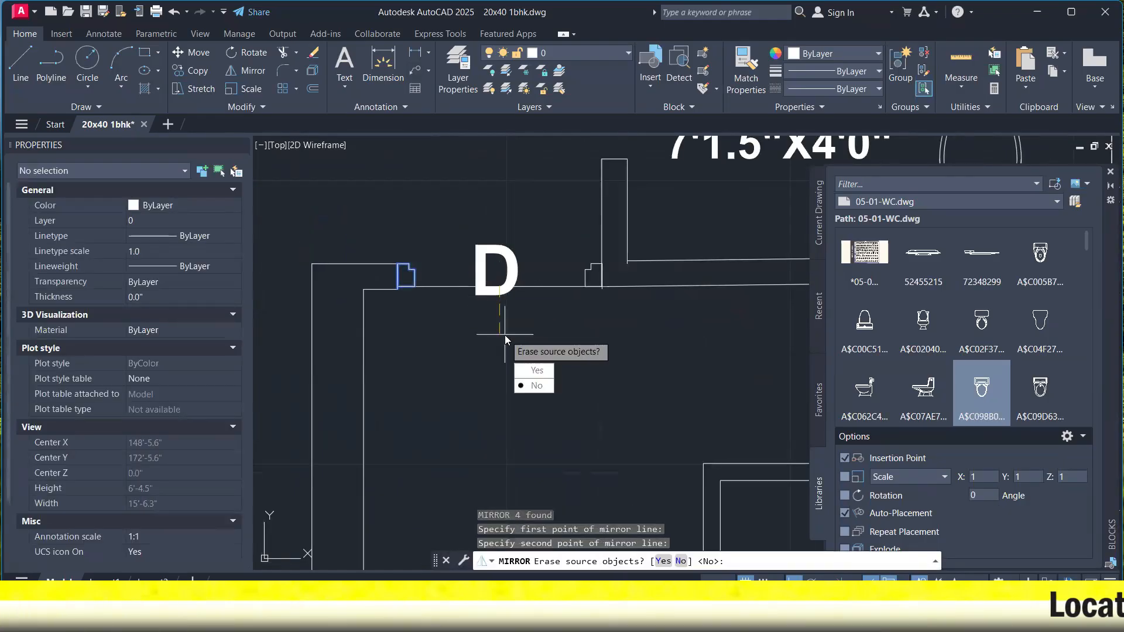
pyautogui.click(531, 386)
# Move the D door label straight down to clear the door opening.
pyautogui.click(505, 273)
pyautogui.click(501, 250)
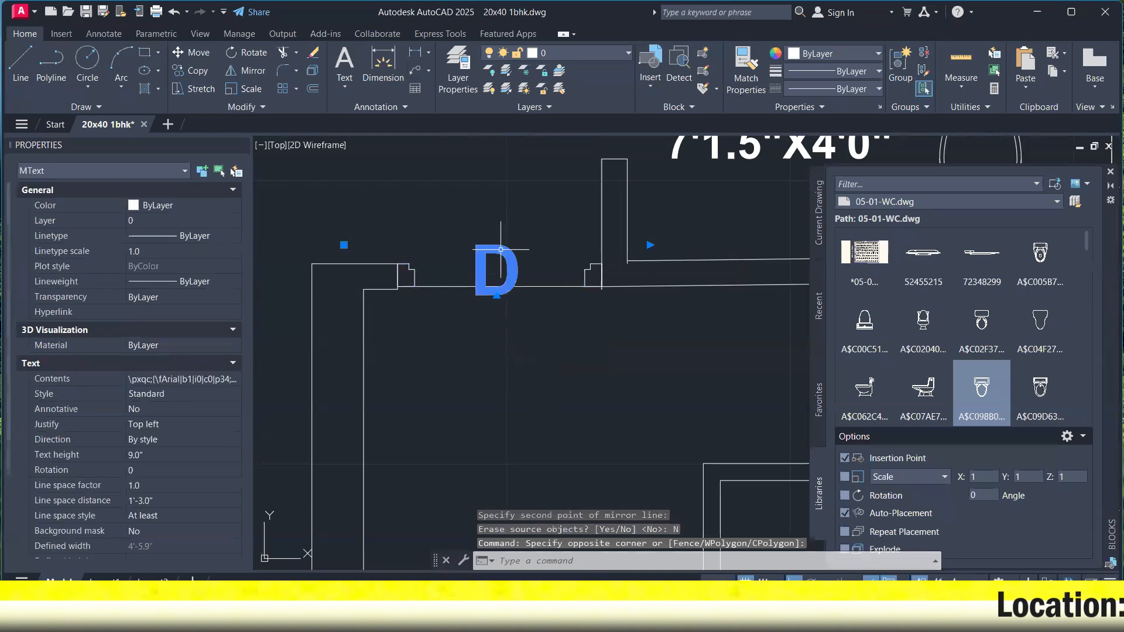
pyautogui.rightClick(502, 253)
pyautogui.click(539, 347)
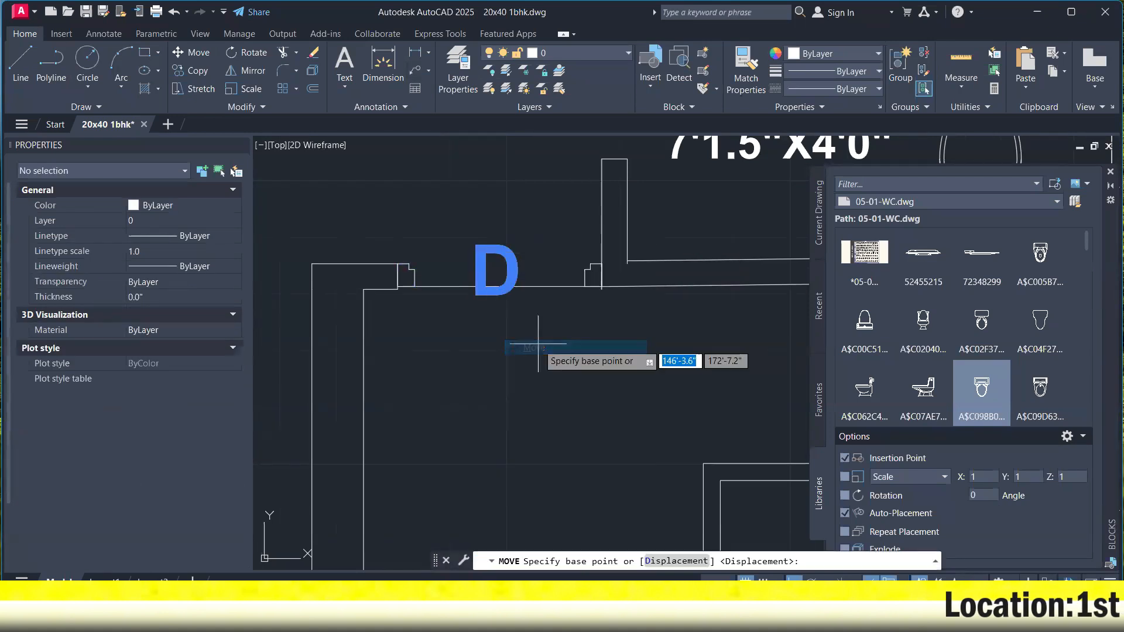
pyautogui.click(538, 344)
pyautogui.click(552, 436)
# Delete the horizontal construction line across the opening and the short vertical line mirrored at the opposite wall corner.
pyautogui.click(539, 314)
pyautogui.click(496, 257)
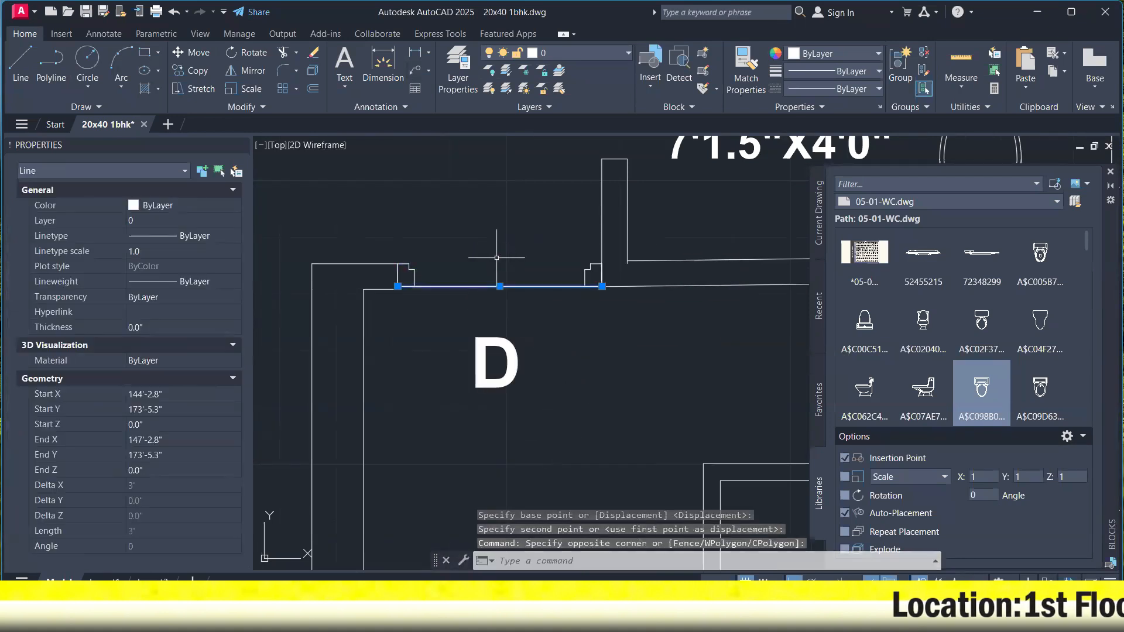
pyautogui.press('Delete')
pyautogui.moveTo(515, 277); pyautogui.dragTo(529, 351, button='middle')
pyautogui.scroll(4, 611, 352)
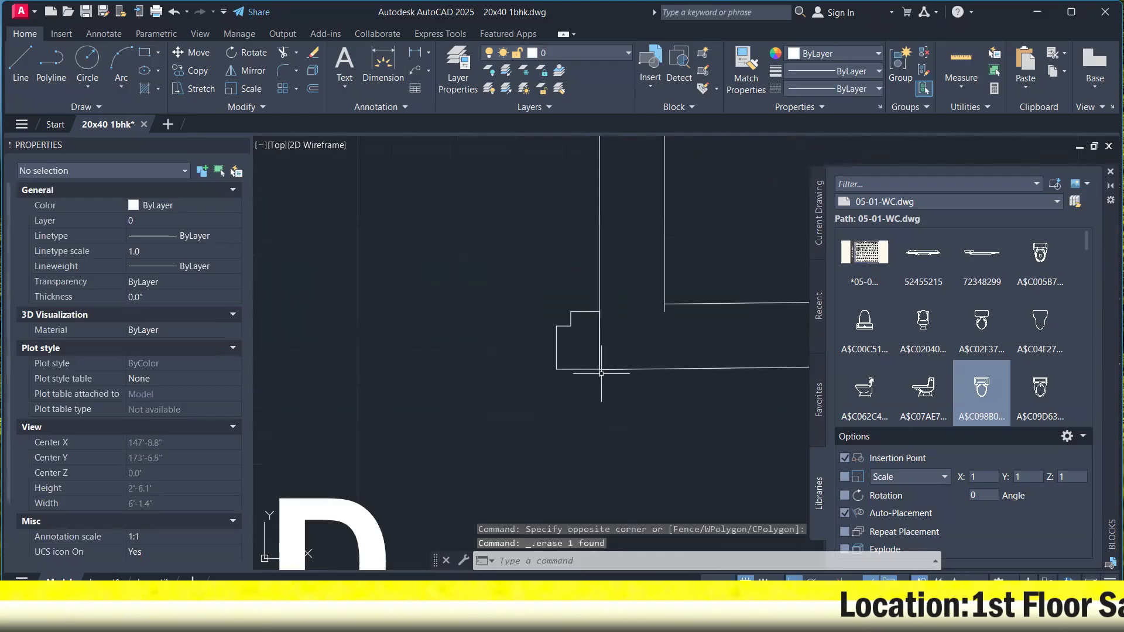
pyautogui.click(600, 363)
pyautogui.press('Delete')
pyautogui.scroll(-5, 606, 371)
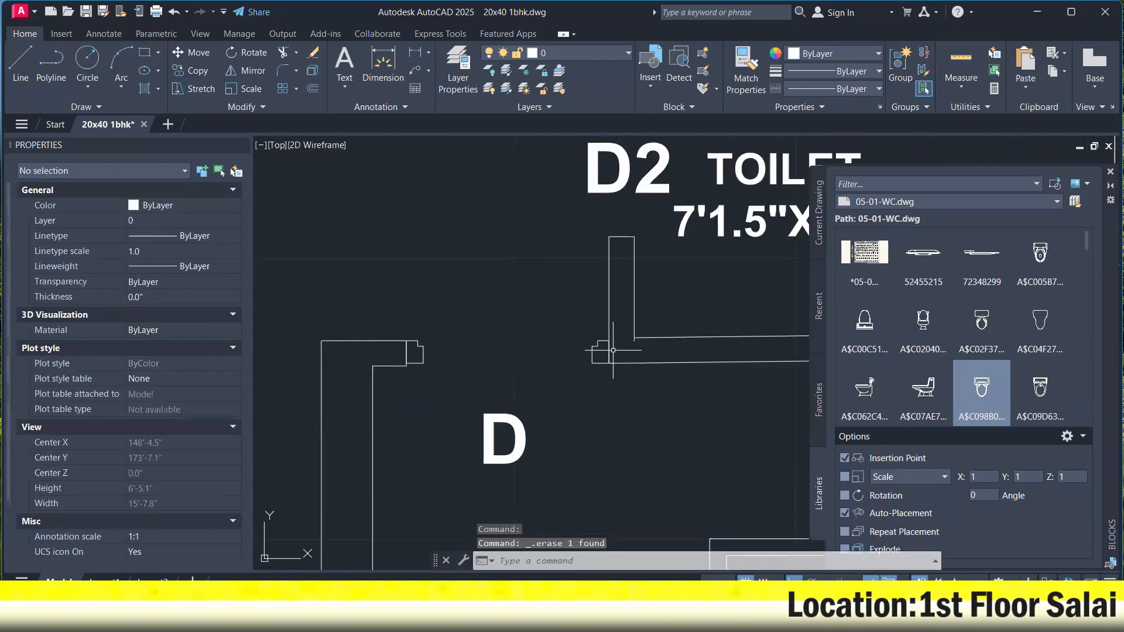
# Measure the clear width between the two door frame notches with a linear dimension.
pyautogui.click(412, 53)
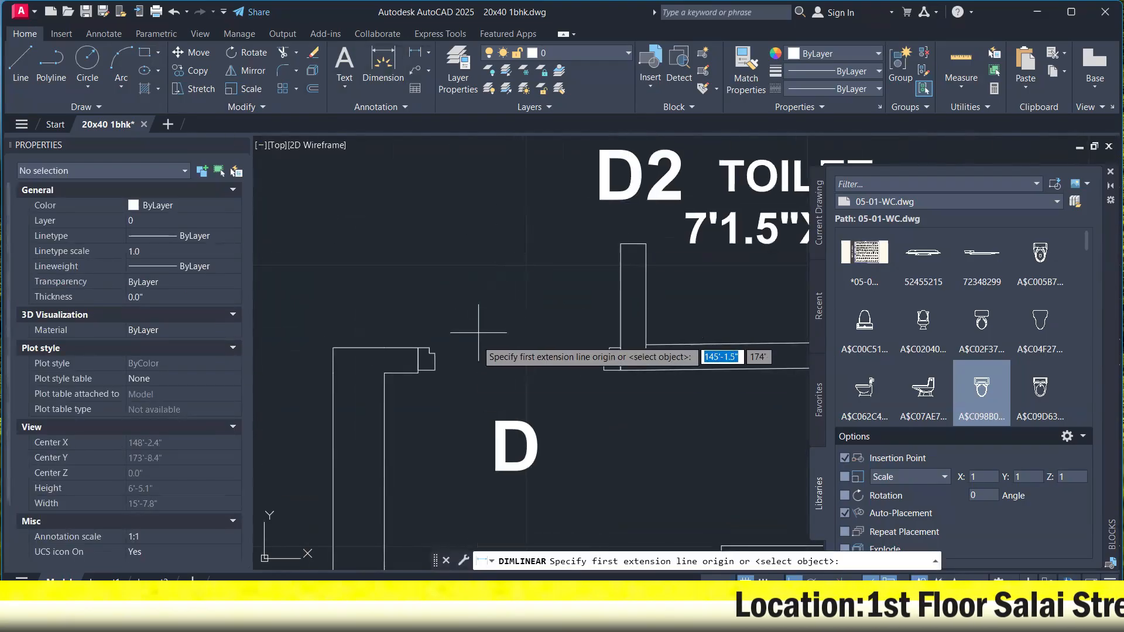
pyautogui.scroll(4, 472, 352)
pyautogui.click(366, 337)
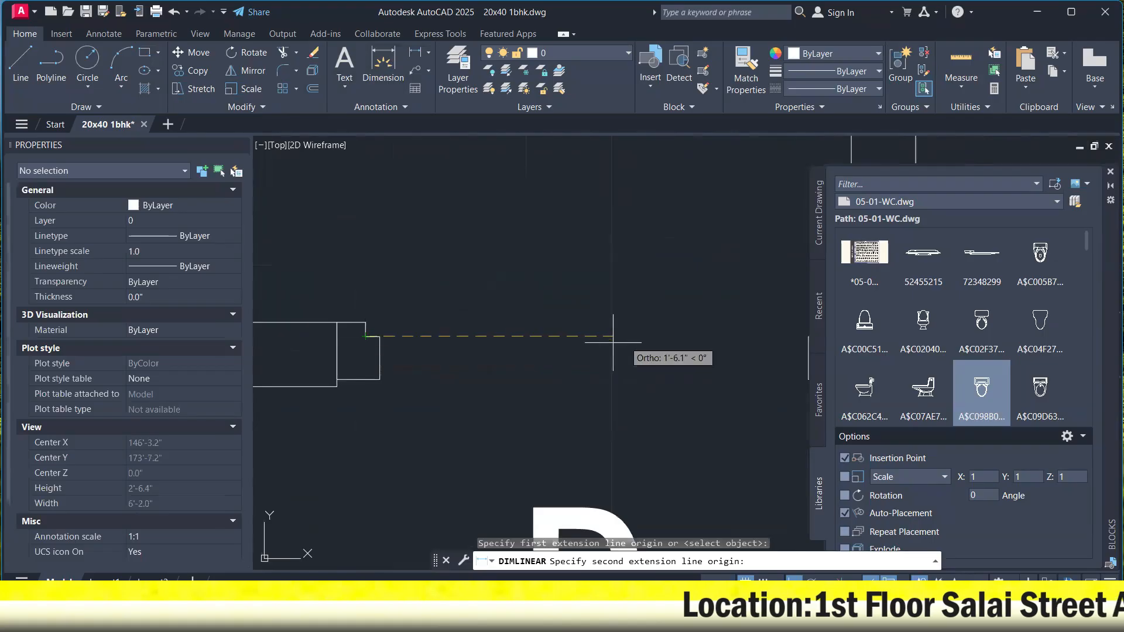
pyautogui.moveTo(742, 355); pyautogui.dragTo(518, 344, button='middle')
pyautogui.click(598, 324)
pyautogui.scroll(-4, 597, 324)
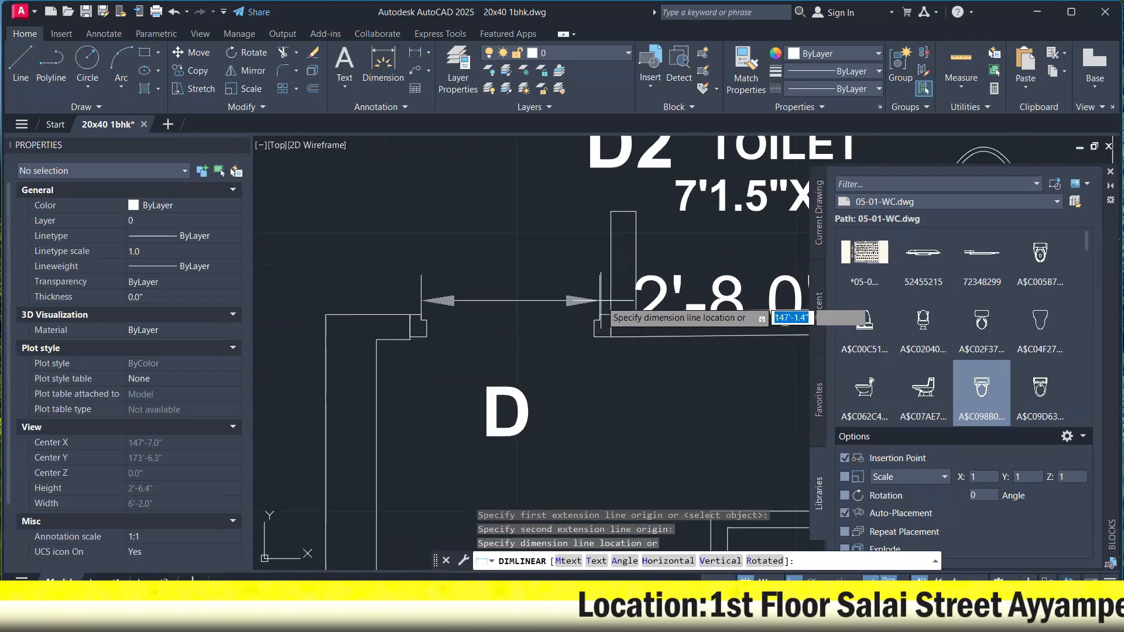
pyautogui.moveTo(603, 299); pyautogui.dragTo(503, 330, button='middle')
# Draw an open door leaf 2'8" long and 1 inch thick, rising from the notch of the mirrored frame.
pyautogui.click(24, 76)
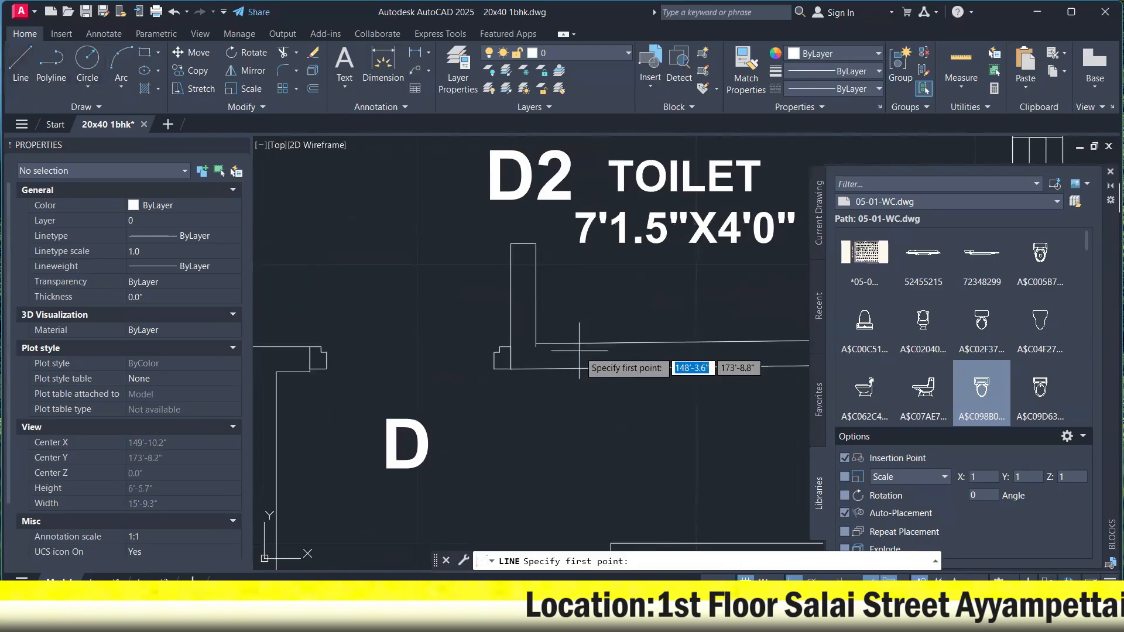
pyautogui.click(495, 352)
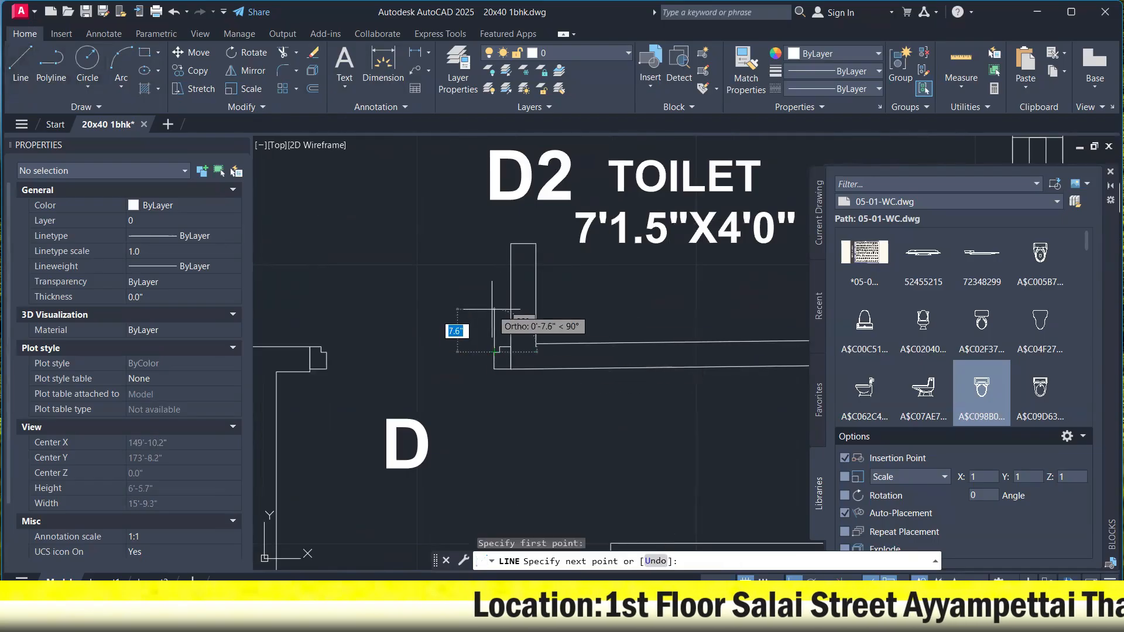
pyautogui.write("2'8")
pyautogui.press('Return')
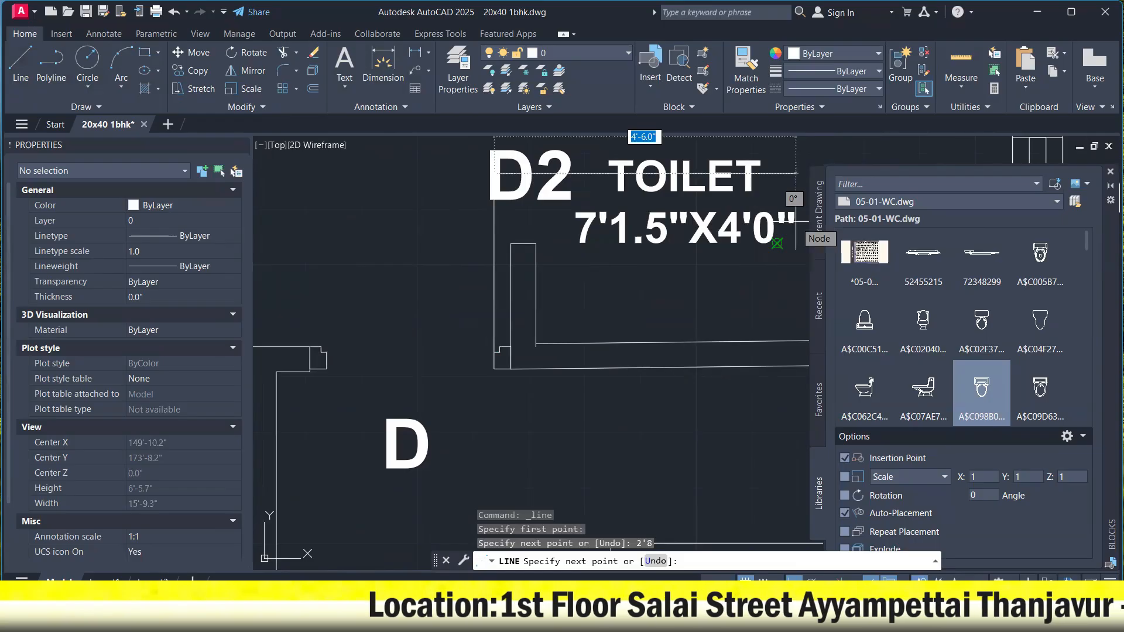
pyautogui.write('1')
pyautogui.press('Return')
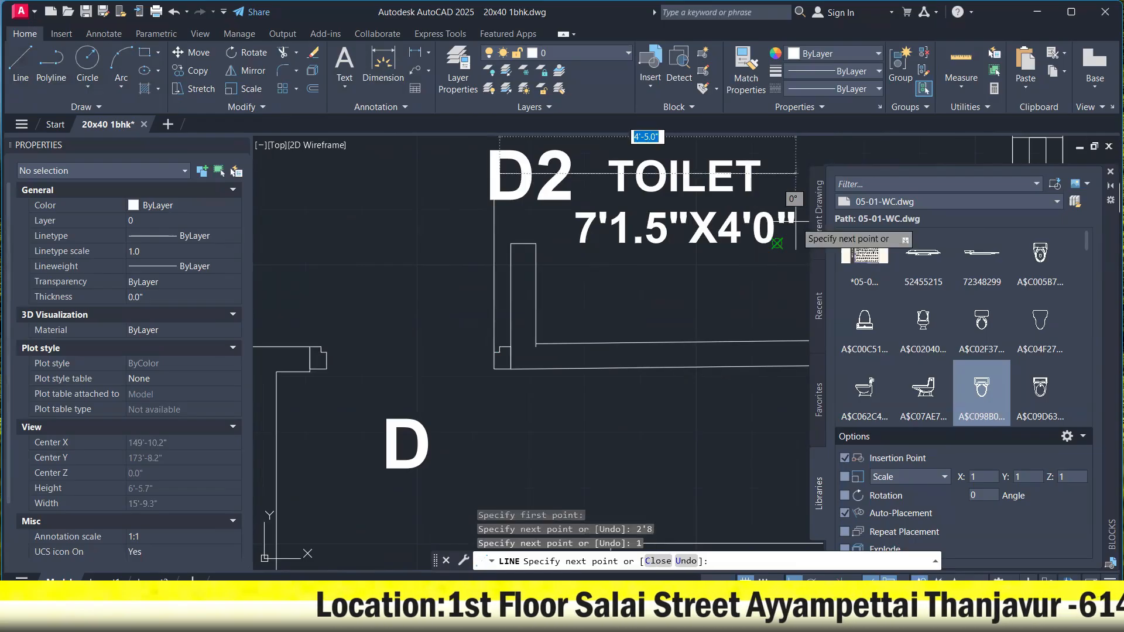
pyautogui.scroll(2, 498, 348)
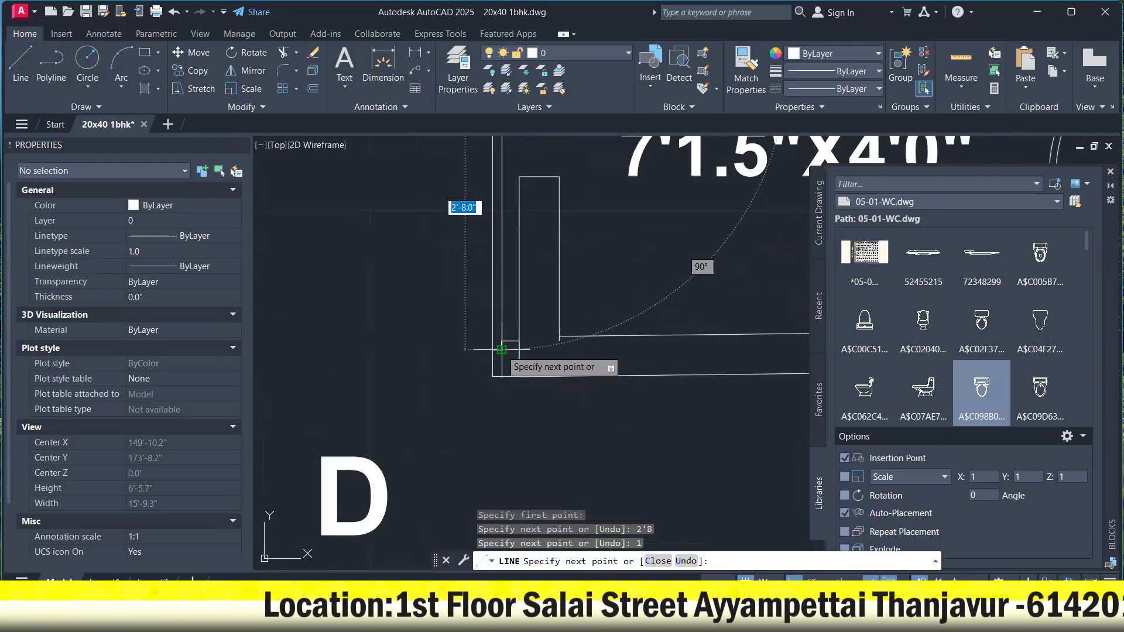
pyautogui.scroll(-3, 502, 350)
pyautogui.rightClick(513, 300)
pyautogui.click(529, 303)
# Move the D2 toilet door label straight up to clear the top of the door leaf.
pyautogui.click(540, 239)
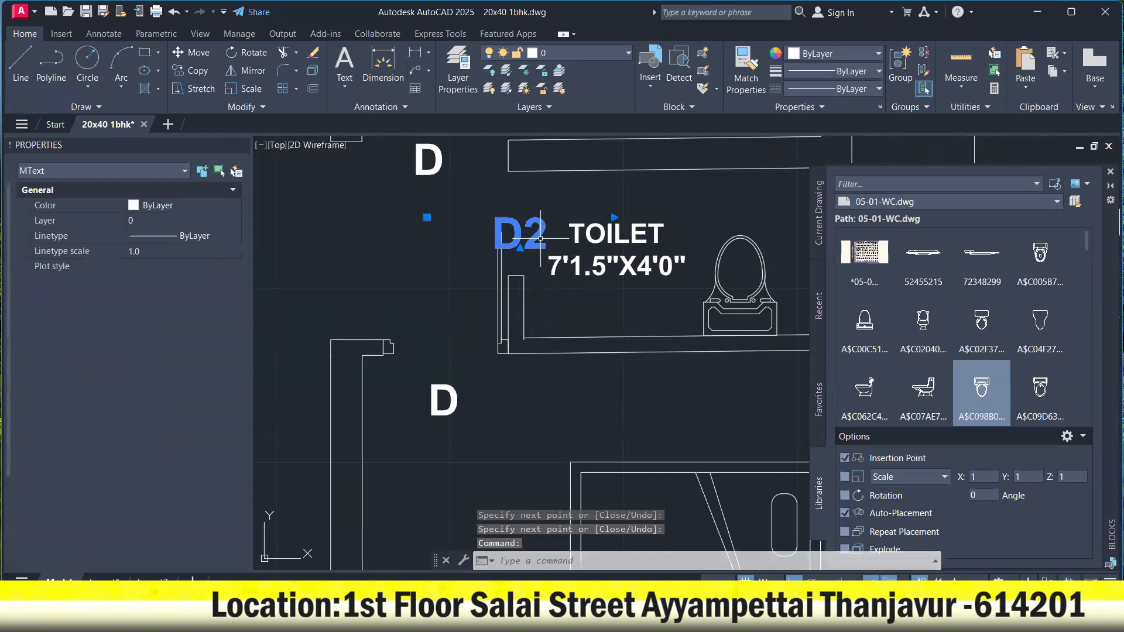
pyautogui.rightClick(540, 238)
pyautogui.click(571, 347)
pyautogui.click(605, 403)
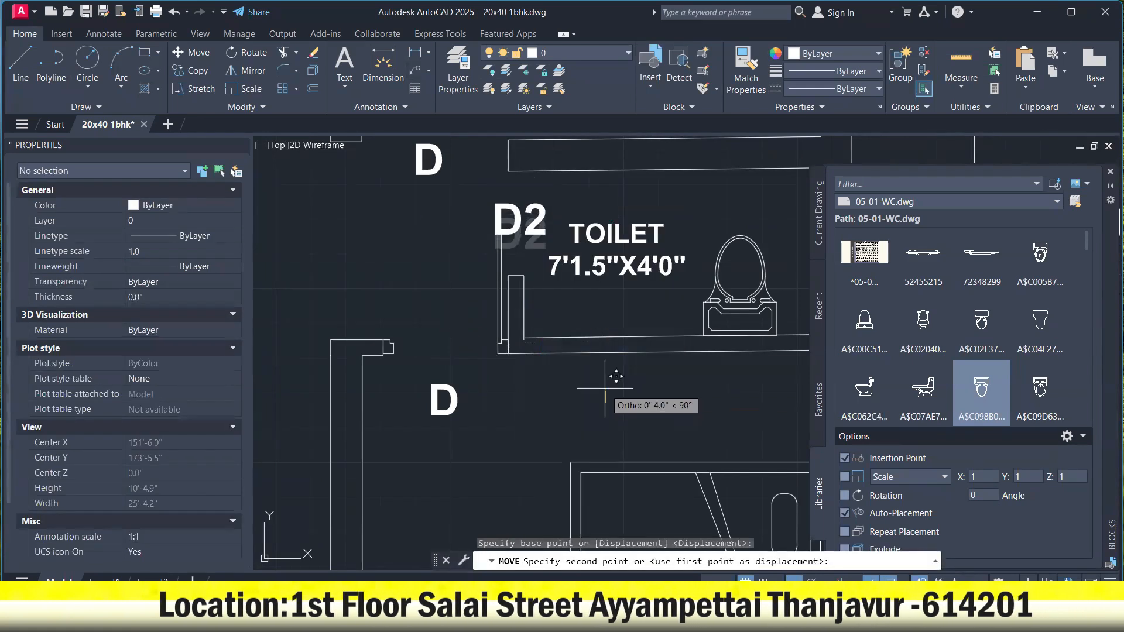
pyautogui.click(607, 361)
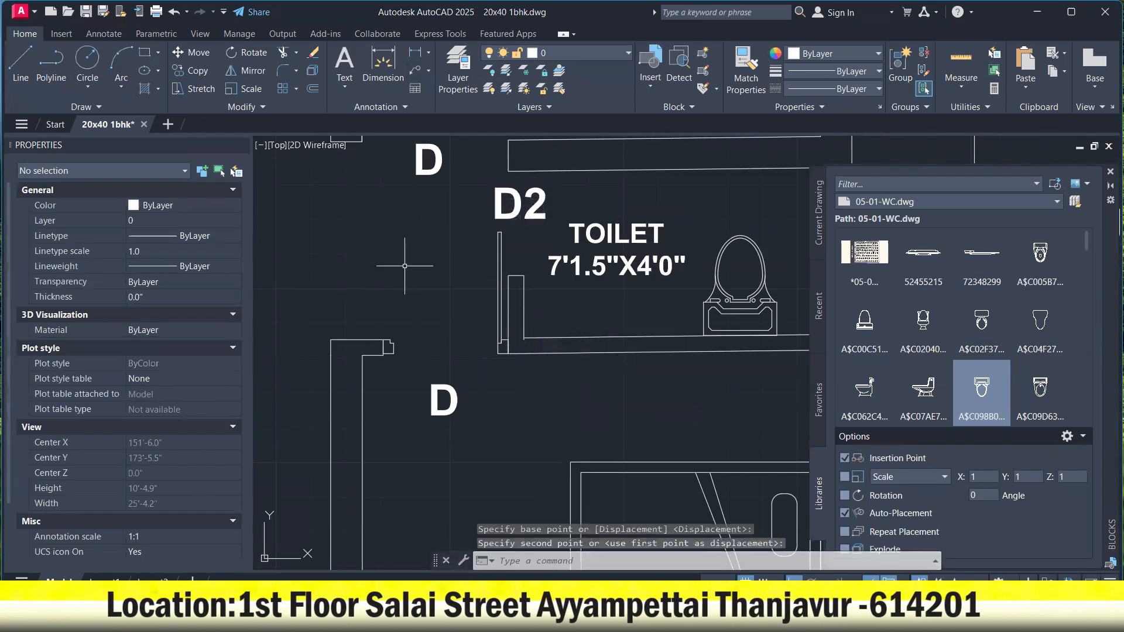
pyautogui.moveTo(431, 264); pyautogui.dragTo(432, 284, button='middle')
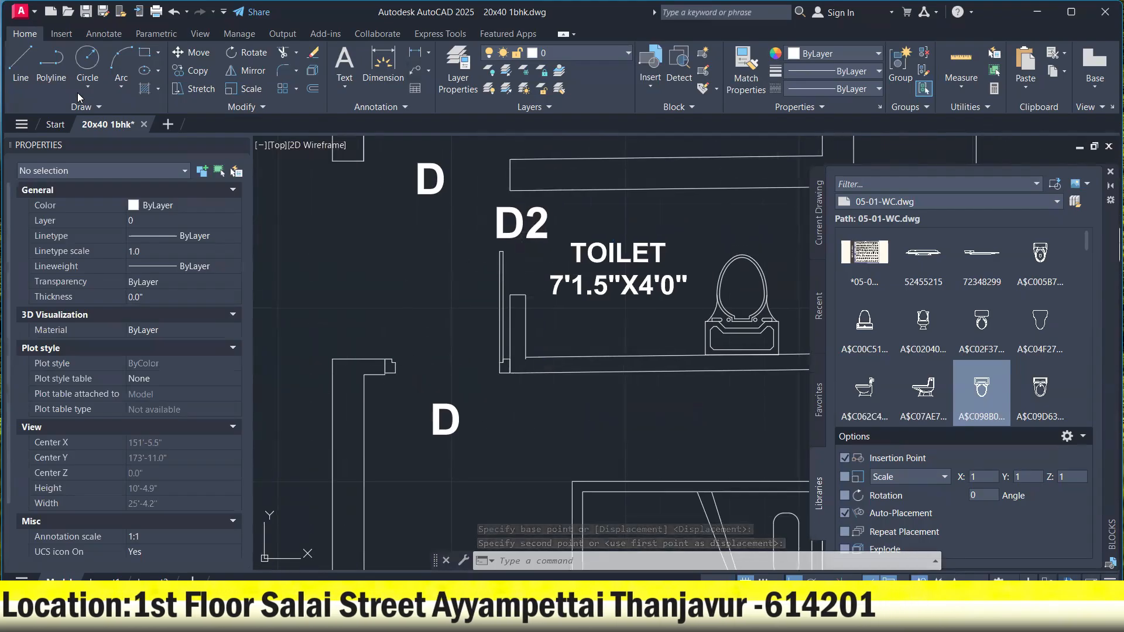
pyautogui.click(119, 89)
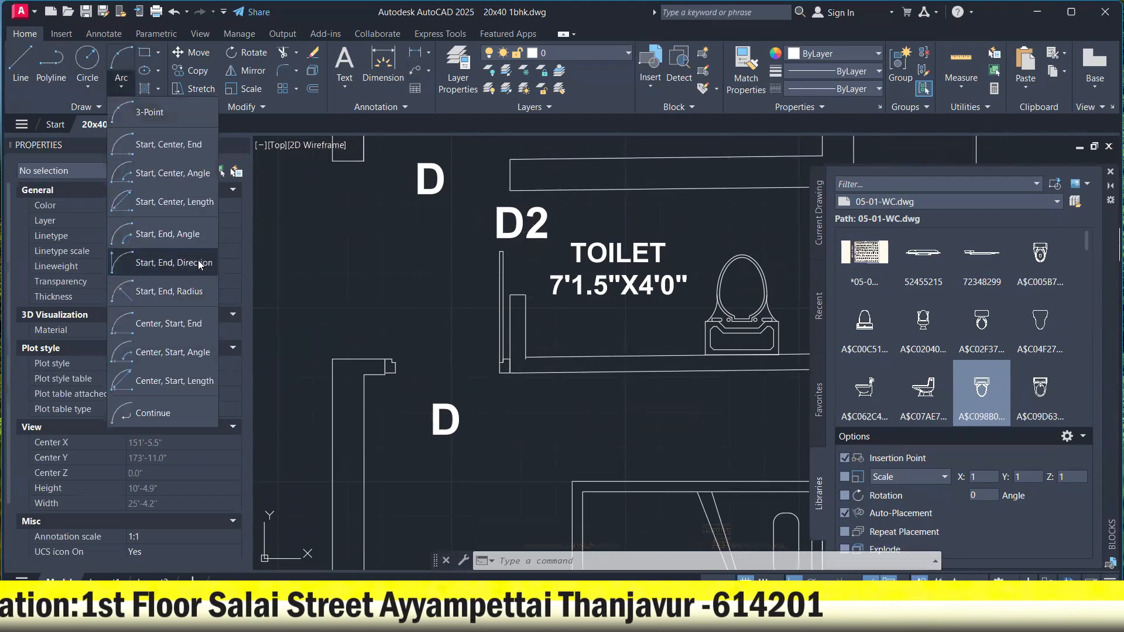
pyautogui.click(150, 294)
pyautogui.scroll(5, 403, 354)
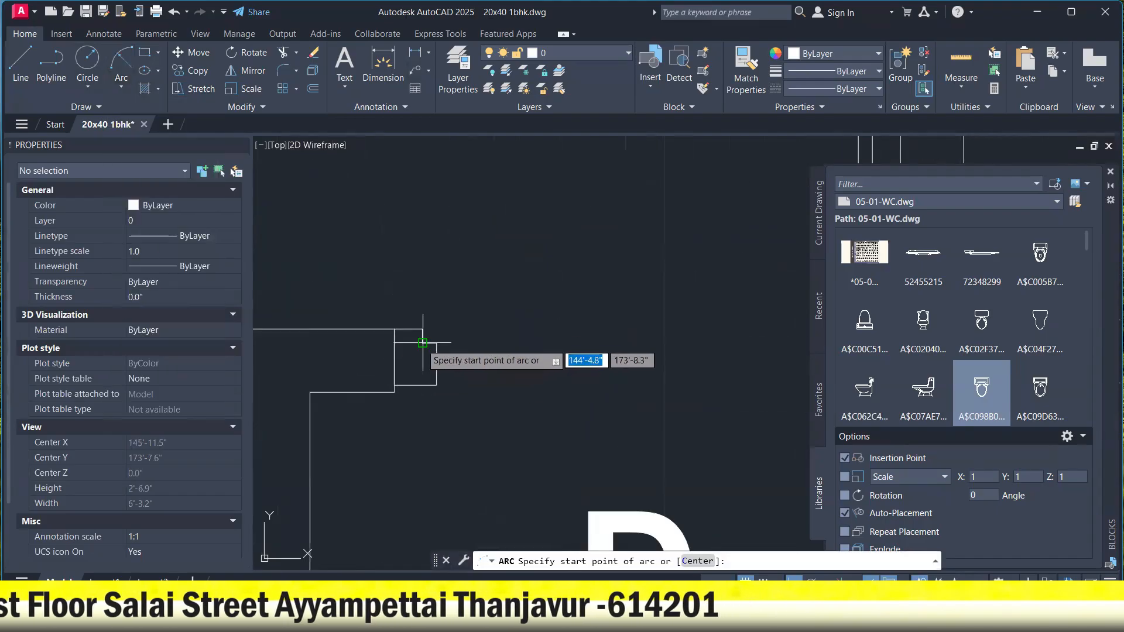
pyautogui.click(94, 81)
pyautogui.click(94, 82)
pyautogui.click(94, 81)
pyautogui.click(123, 89)
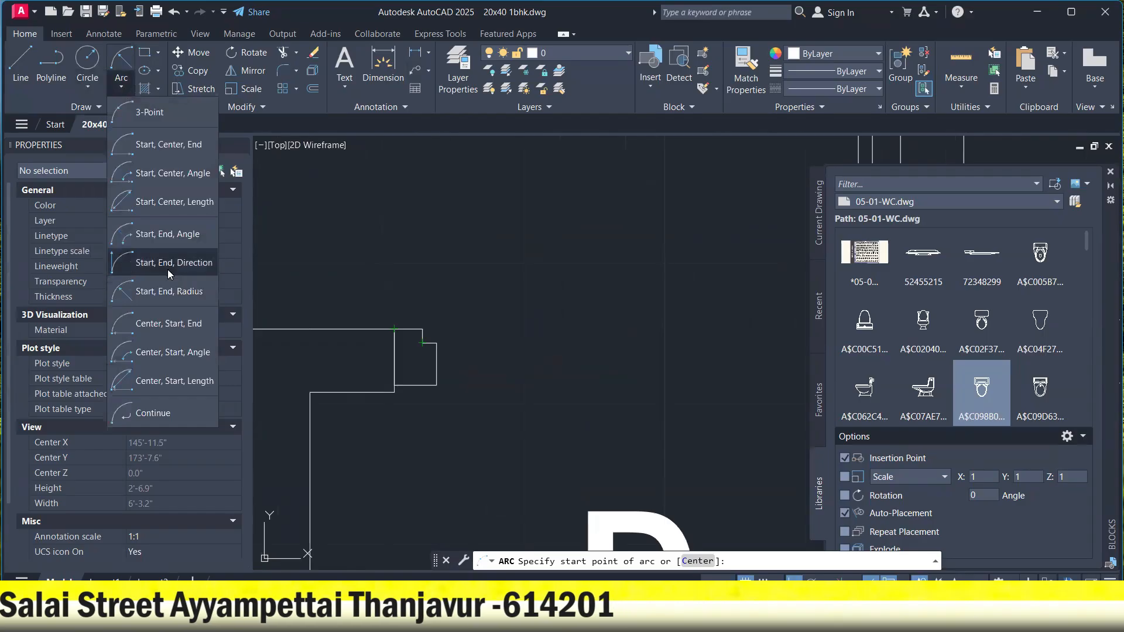
pyautogui.click(171, 292)
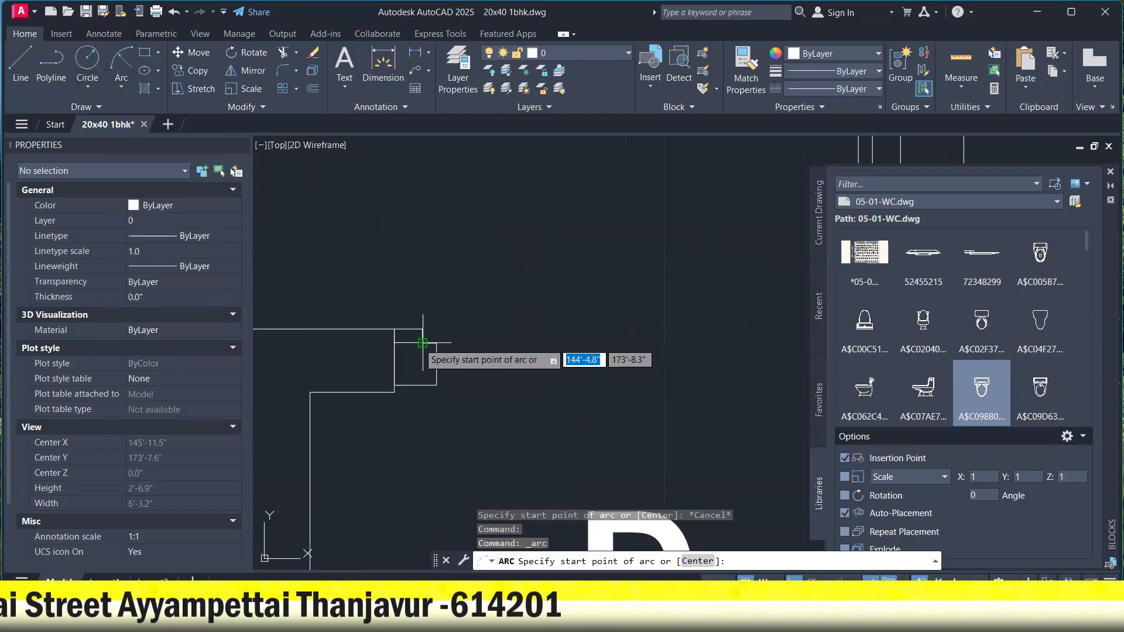
pyautogui.scroll(-3, 423, 342)
pyautogui.click(452, 243)
pyautogui.scroll(1, 451, 244)
pyautogui.click(455, 242)
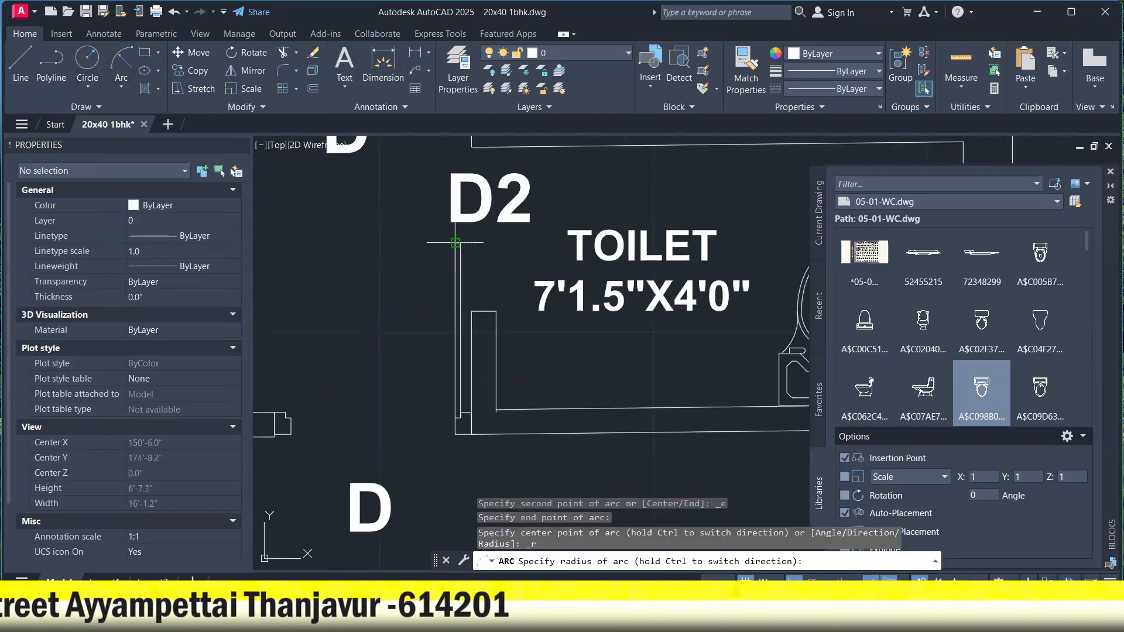
pyautogui.scroll(-5, 460, 306)
pyautogui.scroll(2, 376, 299)
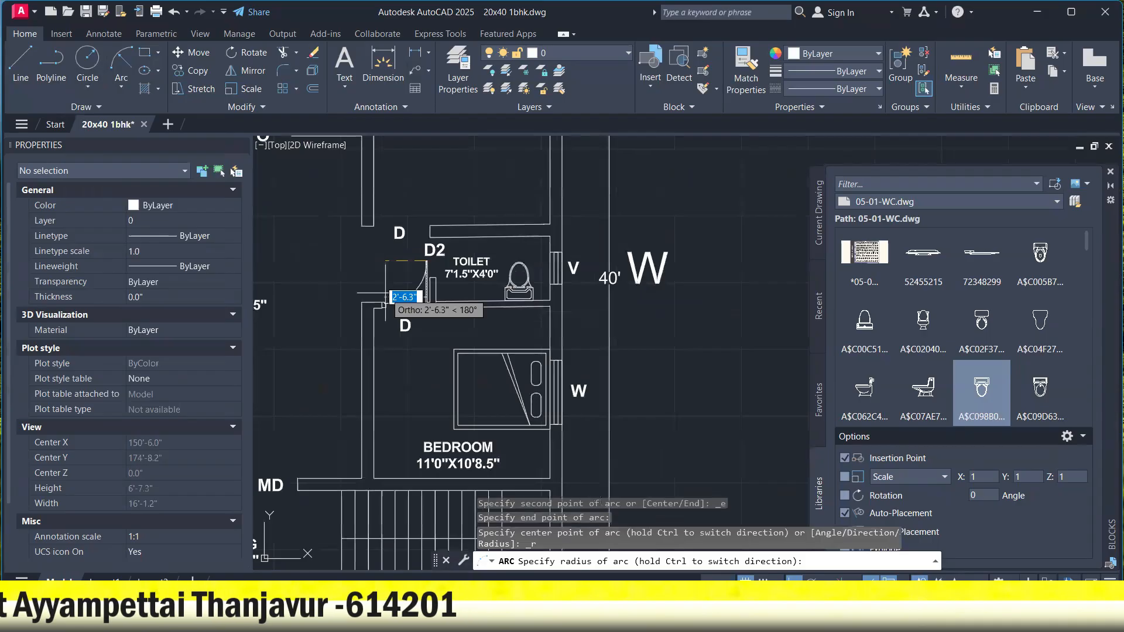
pyautogui.scroll(4, 371, 296)
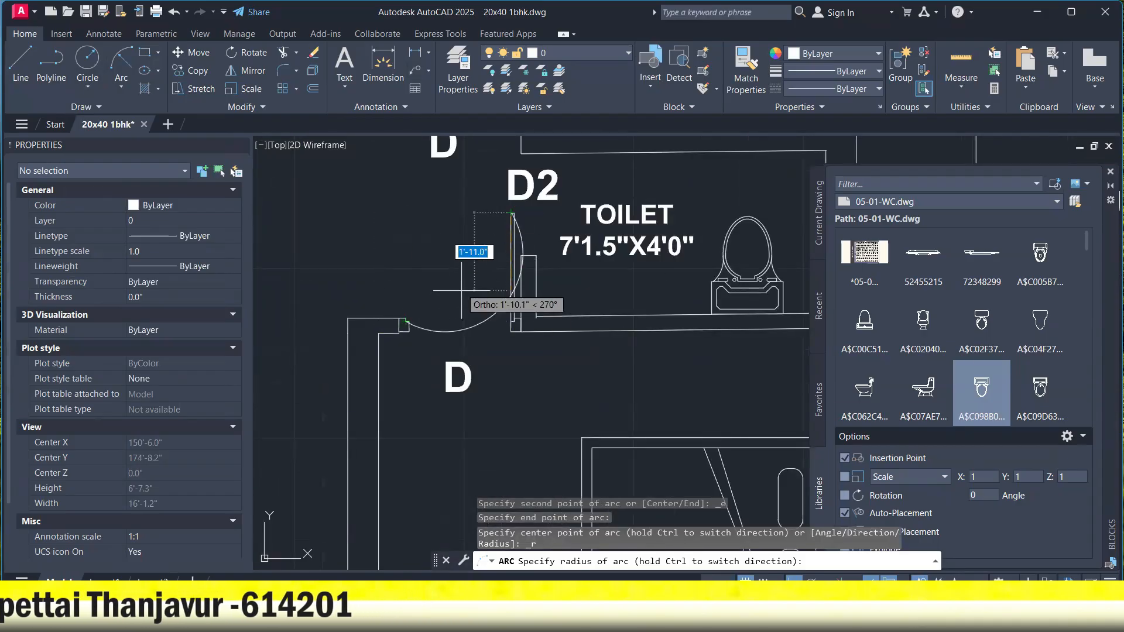
pyautogui.press('Escape')
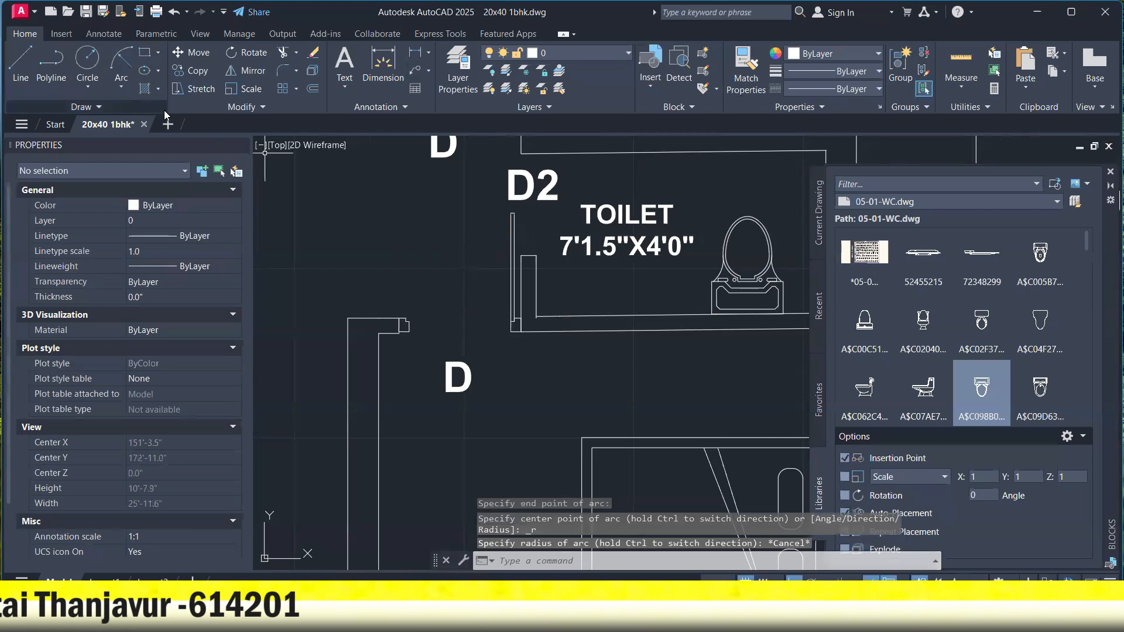
# Try a start-end-radius arc from the leaf's free end to the opposite frame notch, with a radius of 90.
pyautogui.click(122, 88)
pyautogui.click(167, 282)
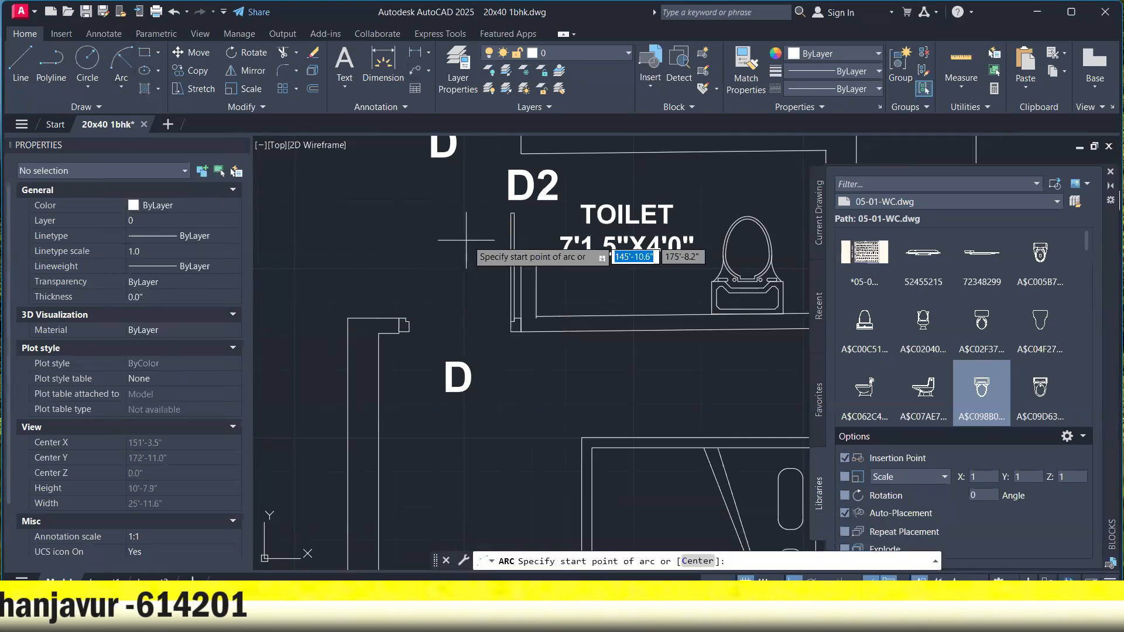
pyautogui.click(511, 213)
pyautogui.scroll(5, 391, 315)
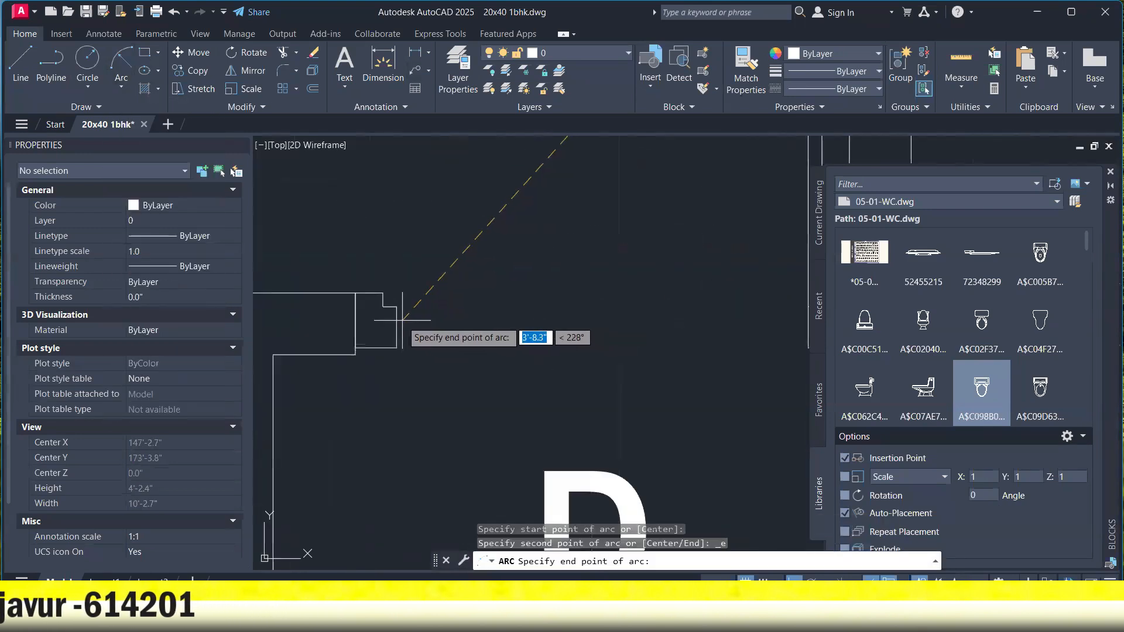
pyautogui.click(383, 306)
pyautogui.scroll(-5, 384, 306)
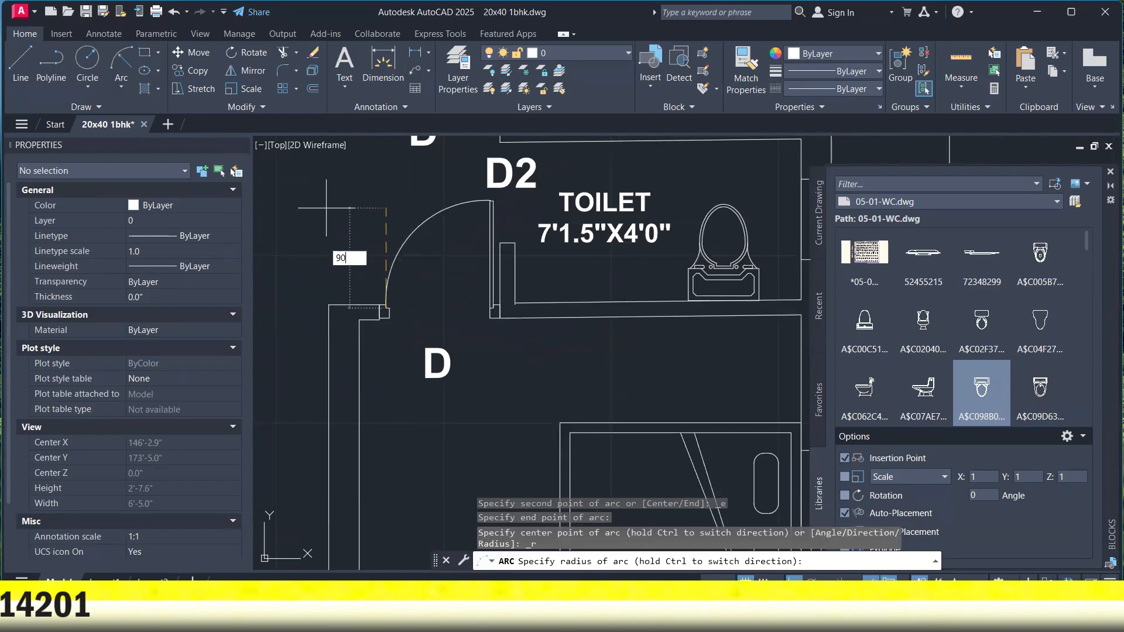
pyautogui.press('Return')
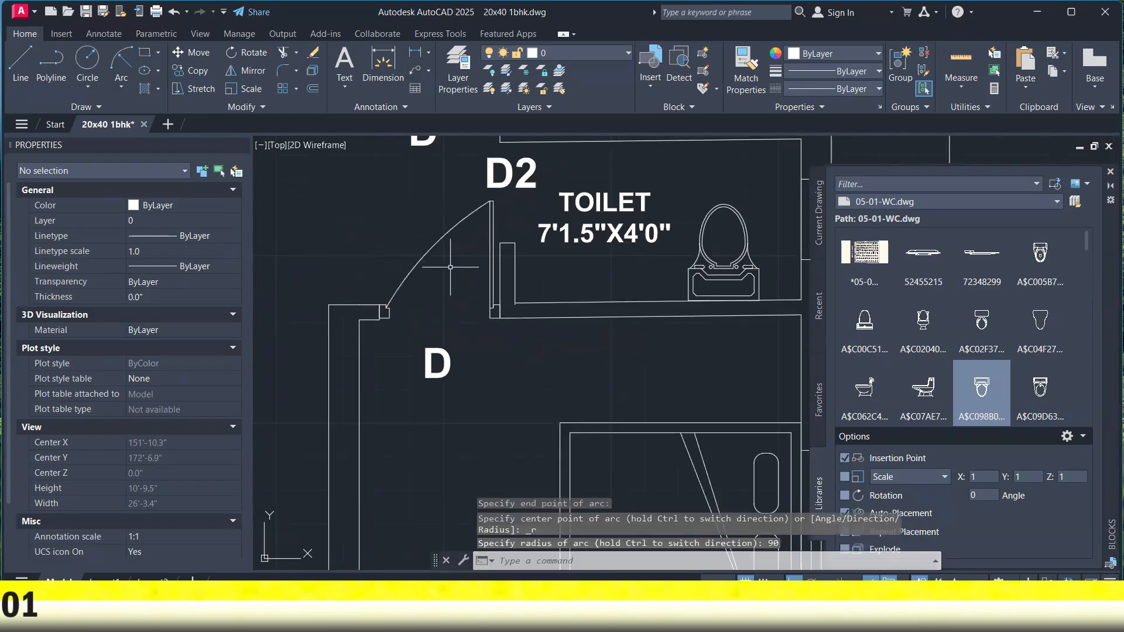
# Delete the shallow swing arc between the door leaf and the opposite frame.
pyautogui.click(433, 249)
pyautogui.click(402, 211)
pyautogui.press('Delete')
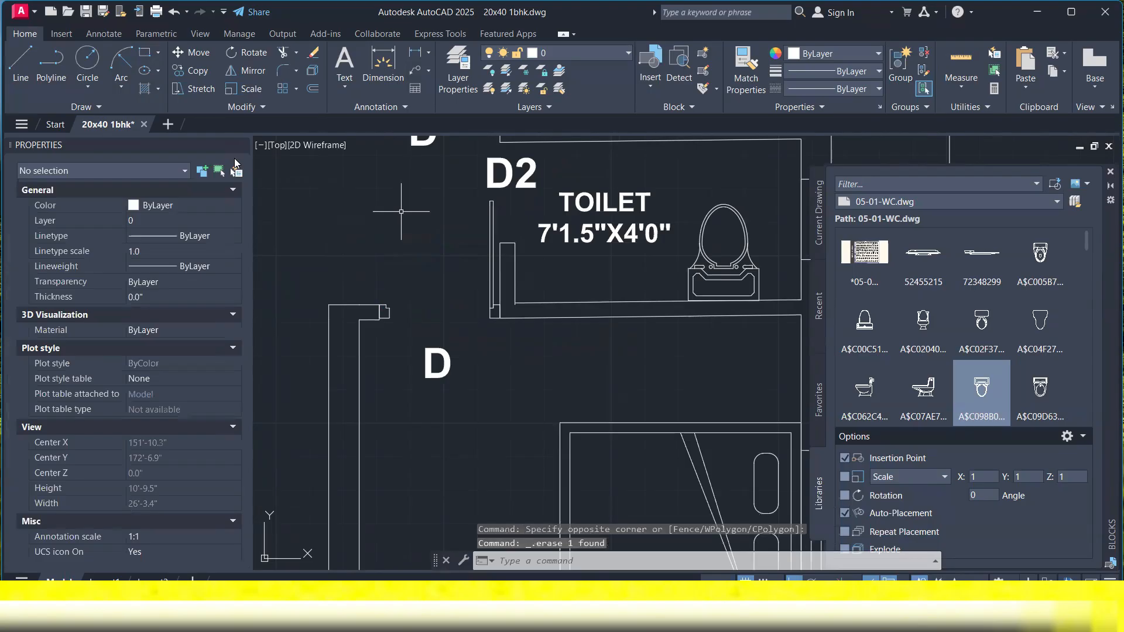
# Draw the door swing as a start-end-angle arc from the leaf's free end to the opposite frame notch, with a 90° included angle.
pyautogui.click(121, 86)
pyautogui.click(180, 234)
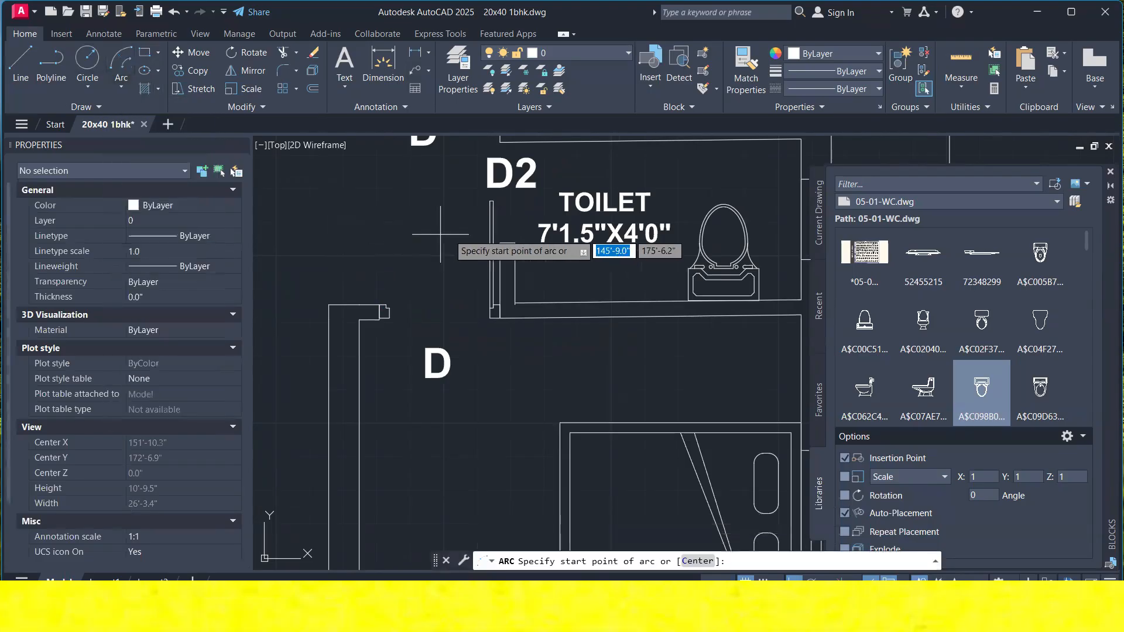
pyautogui.click(491, 202)
pyautogui.scroll(4, 386, 306)
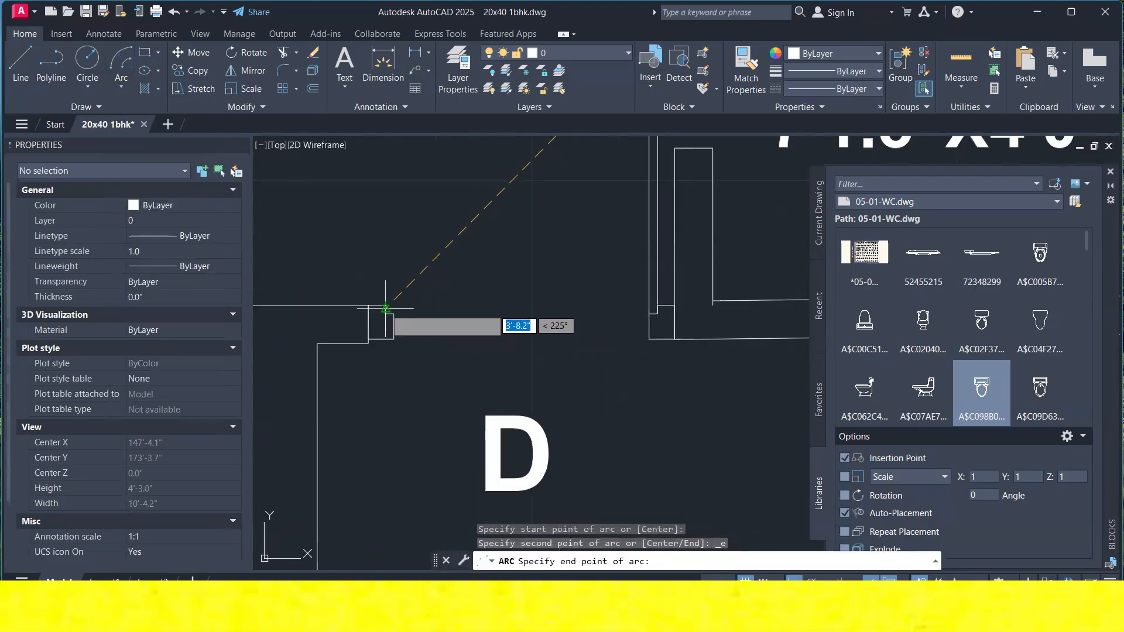
pyautogui.click(386, 307)
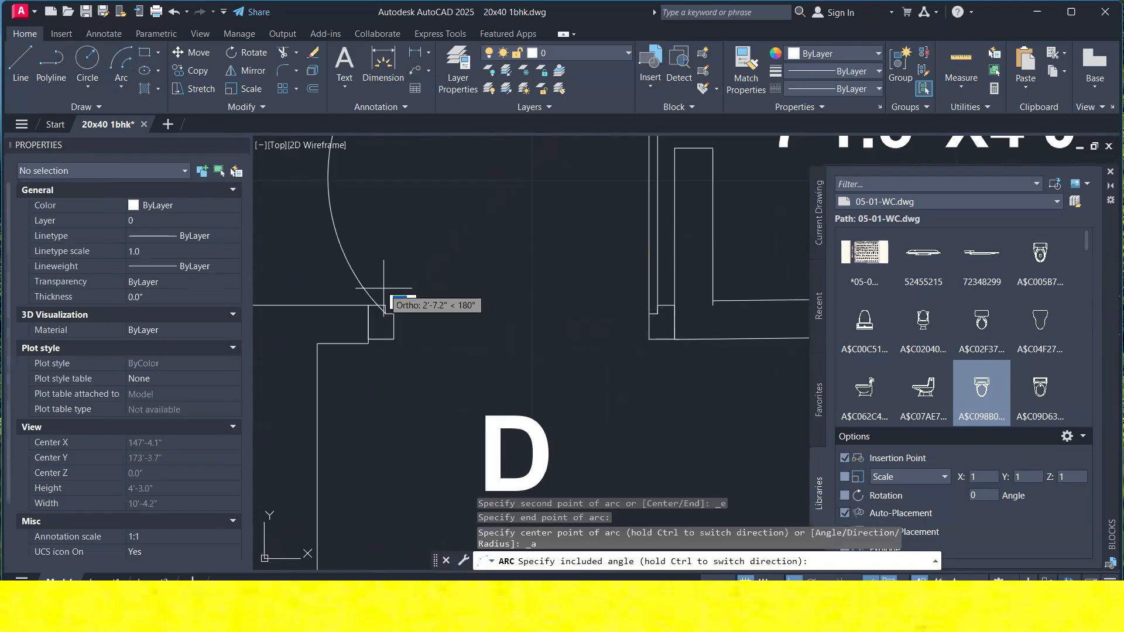
pyautogui.press('Return')
pyautogui.scroll(-2, 392, 300)
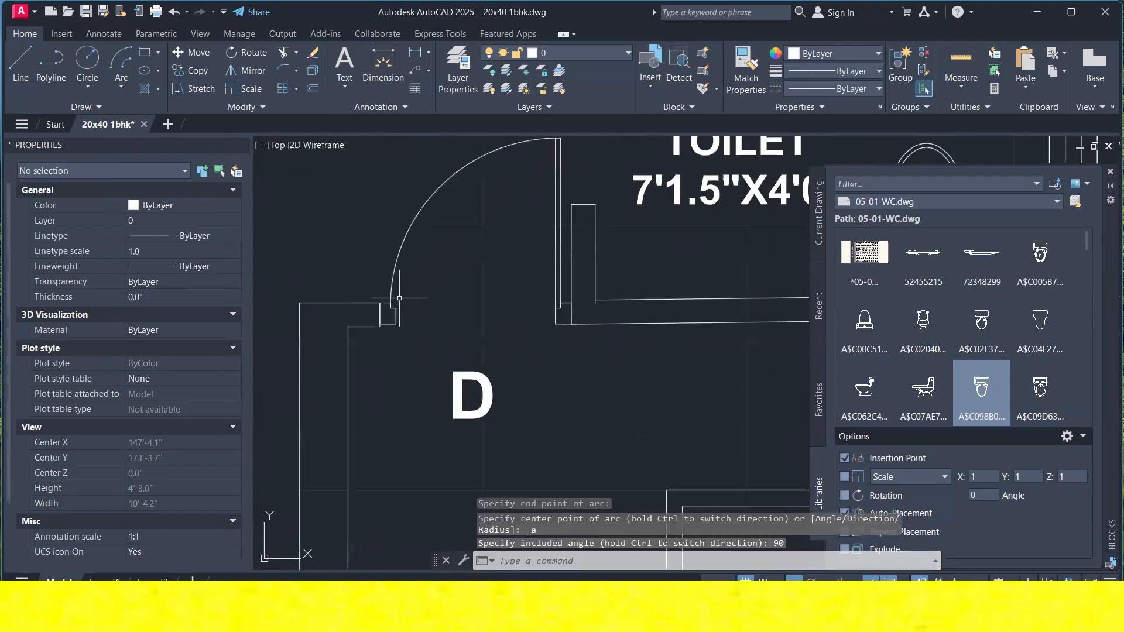
# Group the door leaf, its swing arc and both rebated frames, and close the Blocks palette.
pyautogui.moveTo(396, 157); pyautogui.dragTo(397, 252, button='middle')
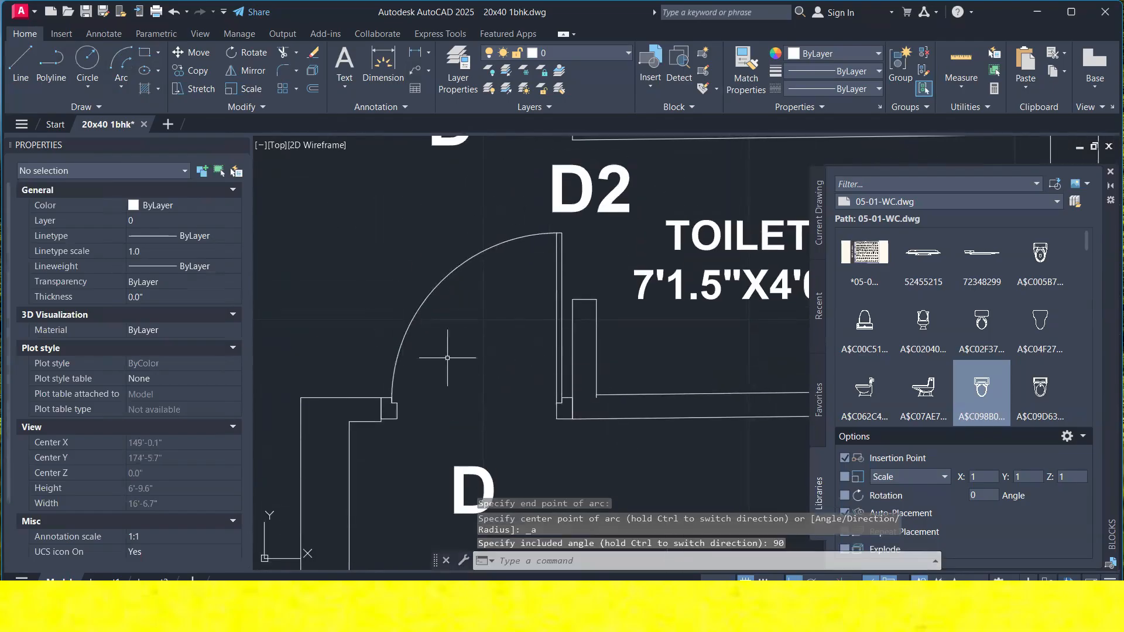
pyautogui.click(574, 451)
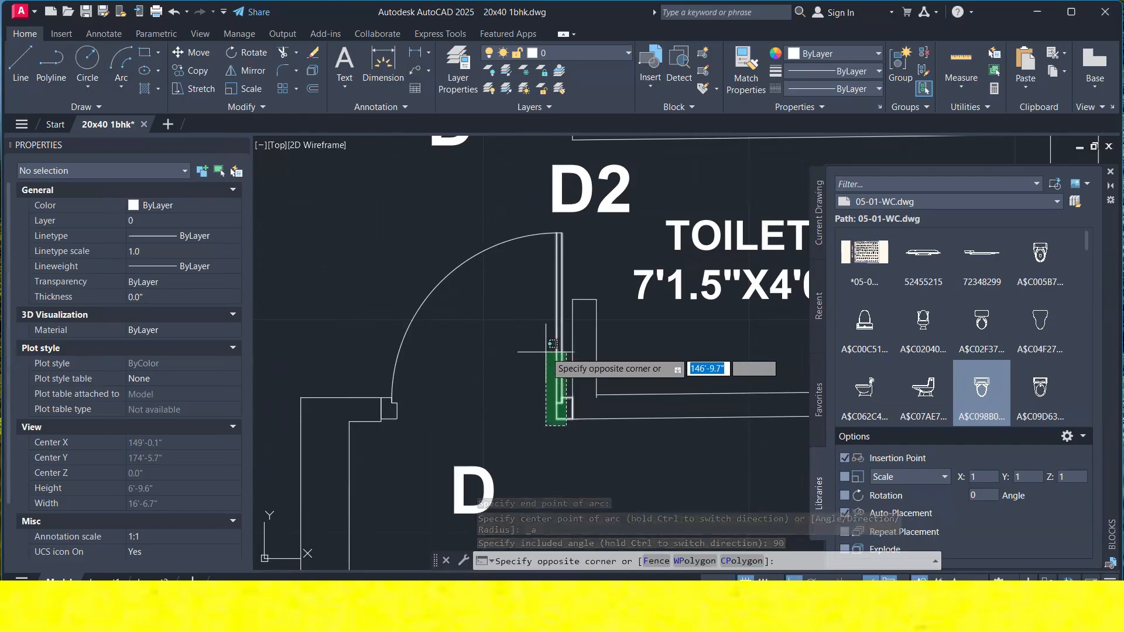
pyautogui.click(539, 301)
pyautogui.scroll(4, 400, 433)
pyautogui.click(410, 428)
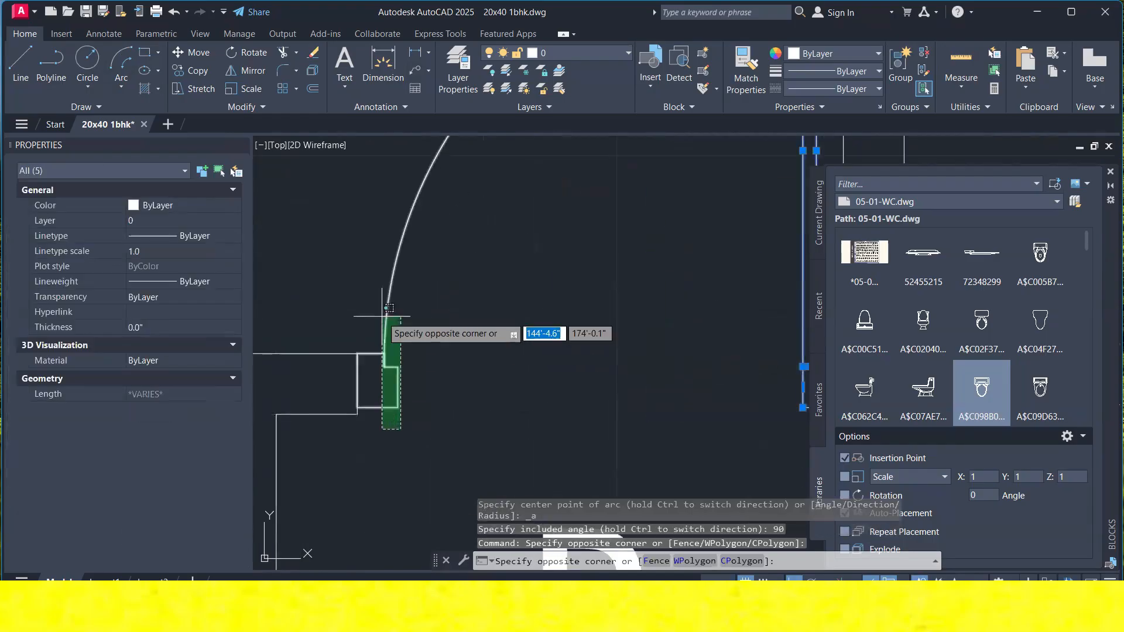
pyautogui.click(389, 316)
pyautogui.scroll(-3, 404, 322)
pyautogui.scroll(5, 574, 375)
pyautogui.click(504, 248)
pyautogui.scroll(3, 489, 318)
pyautogui.scroll(-3, 333, 321)
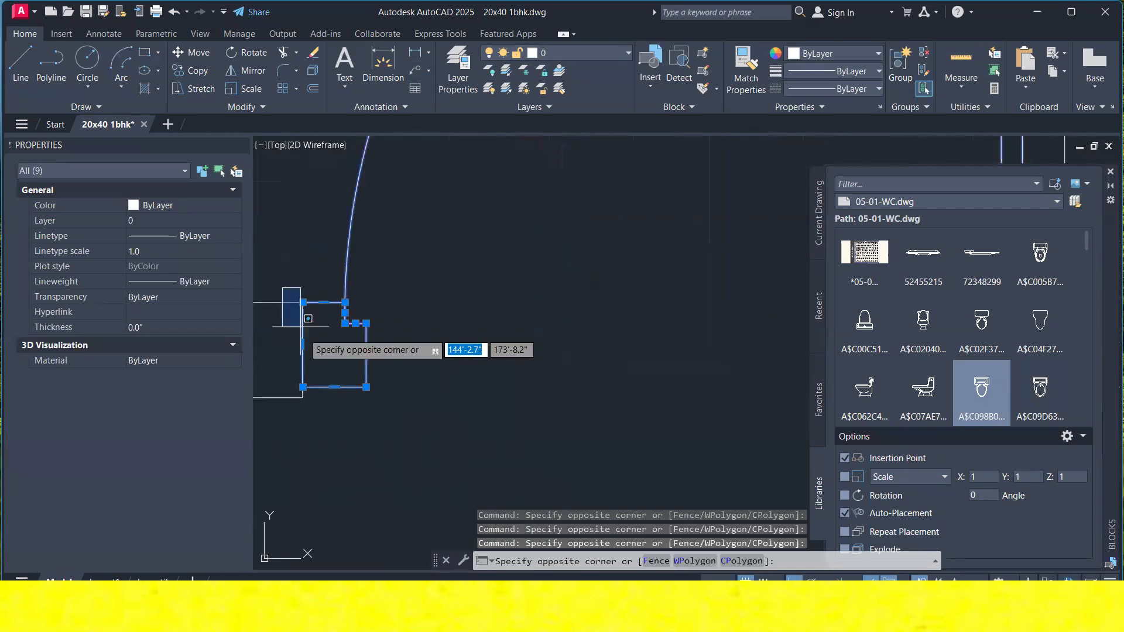
pyautogui.click(327, 381)
pyautogui.scroll(2, 512, 248)
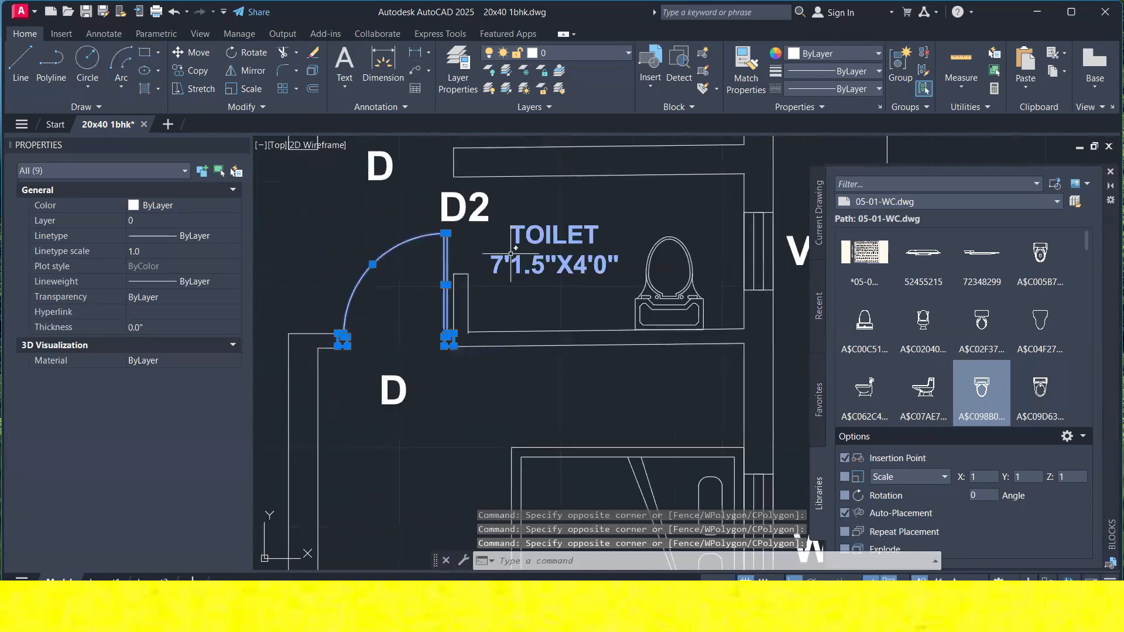
pyautogui.click(1110, 172)
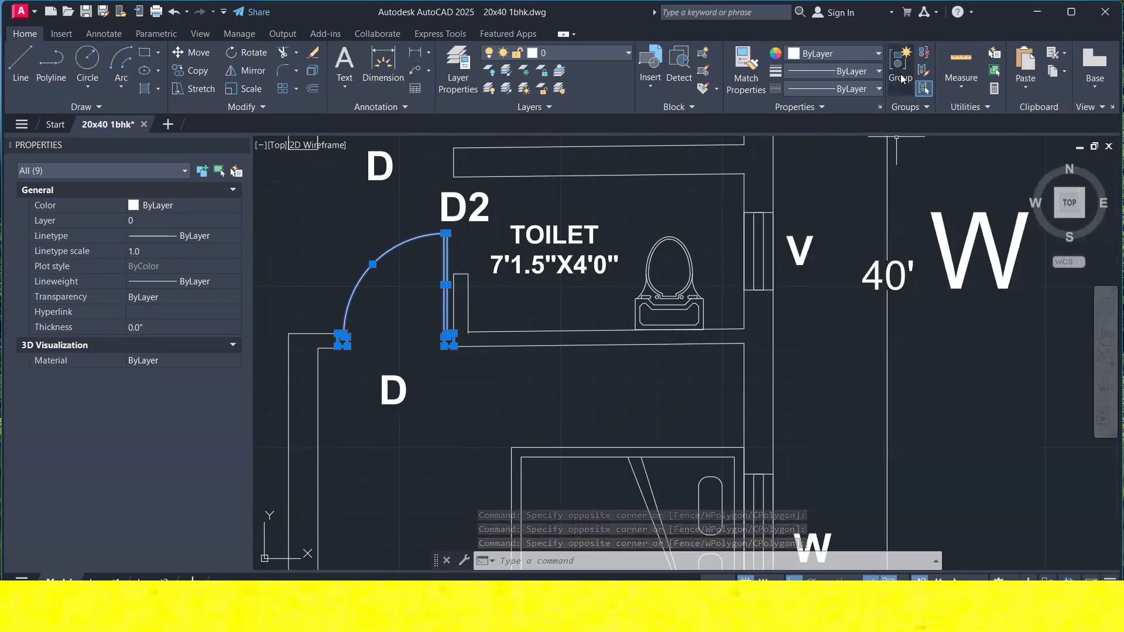
pyautogui.click(903, 79)
# Move the grouped door horizontally out of the bedroom opening to the empty area west of the floor plan.
pyautogui.click(370, 265)
pyautogui.rightClick(434, 208)
pyautogui.click(495, 319)
pyautogui.click(433, 252)
pyautogui.scroll(-10, 505, 240)
pyautogui.scroll(5, 468, 287)
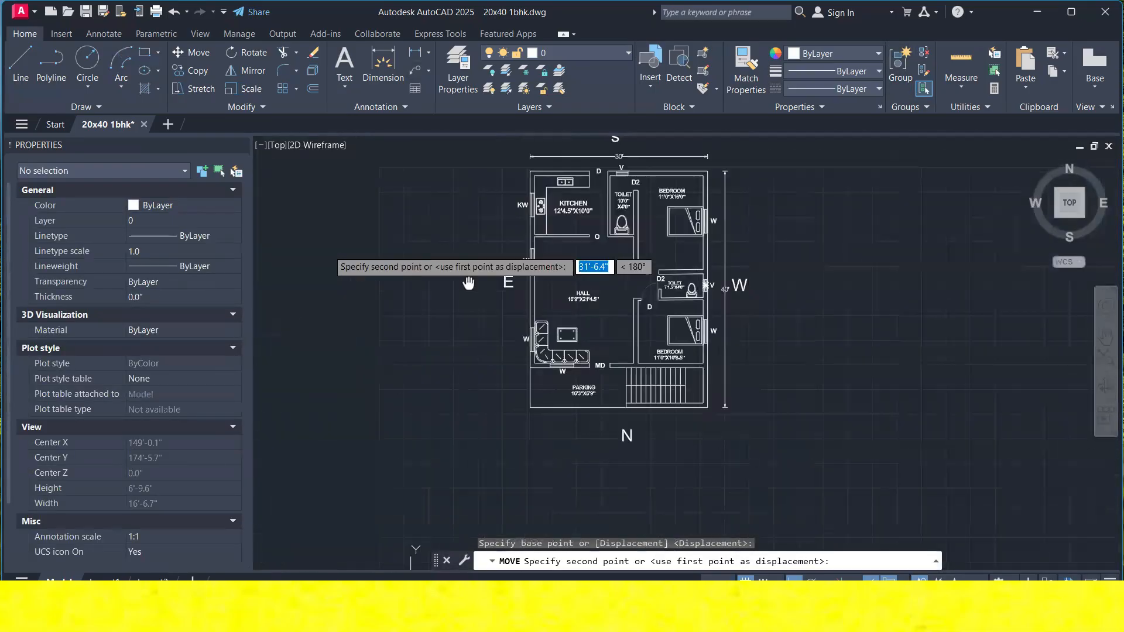
pyautogui.click(476, 305)
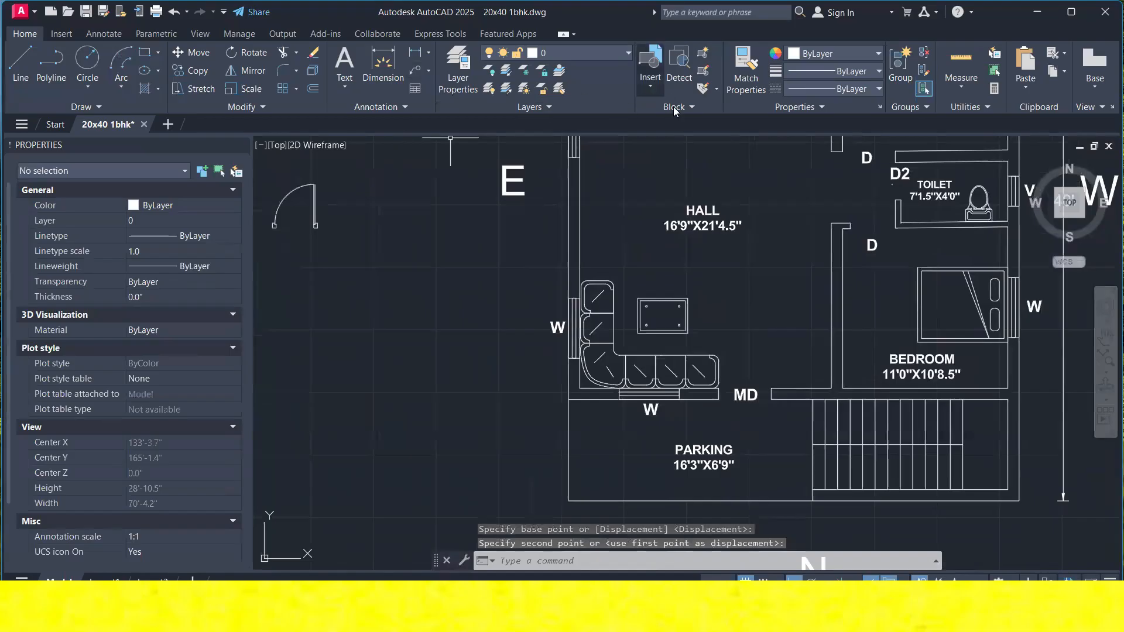
# Place a multiline text label "D" inside the swing of the relocated door group, near its lower edge.
pyautogui.click(341, 219)
pyautogui.click(300, 196)
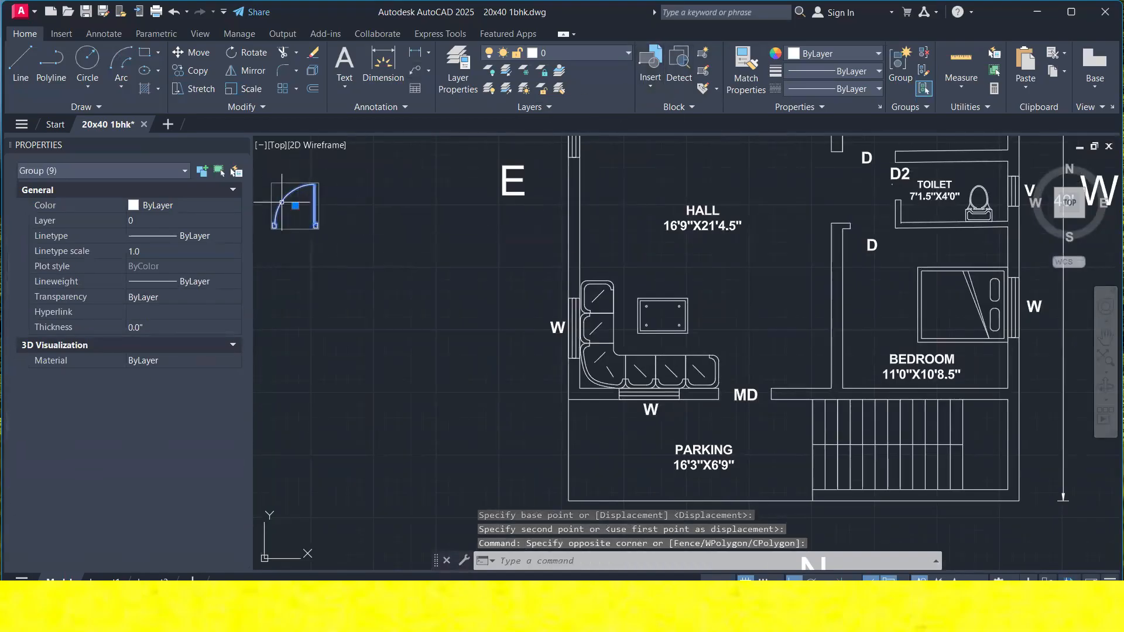
pyautogui.scroll(4, 282, 202)
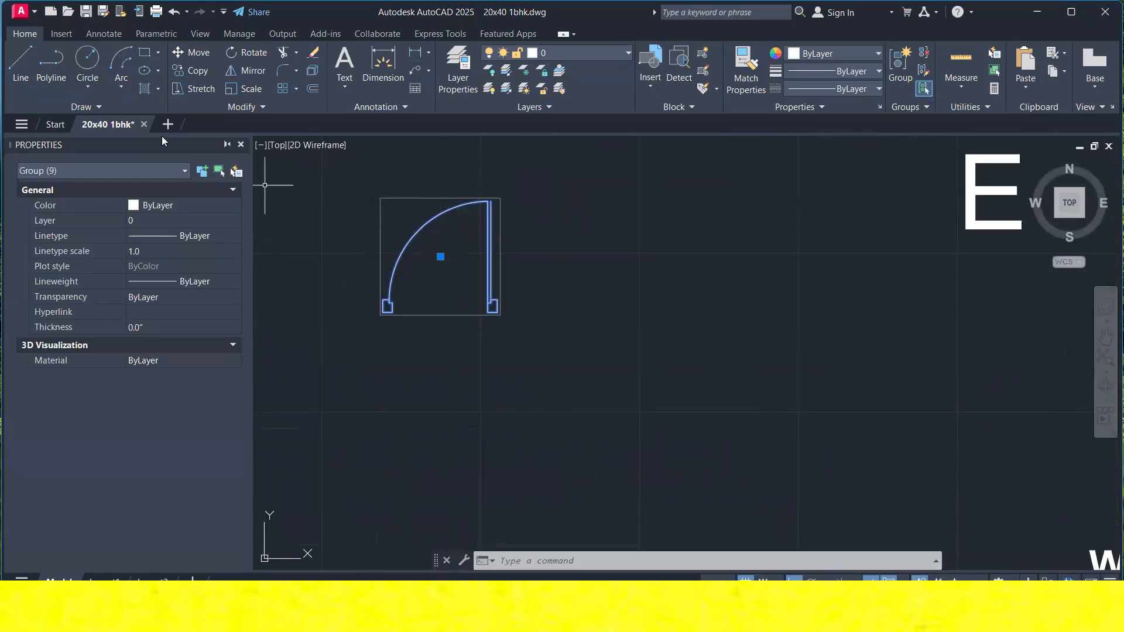
pyautogui.click(345, 88)
pyautogui.click(352, 111)
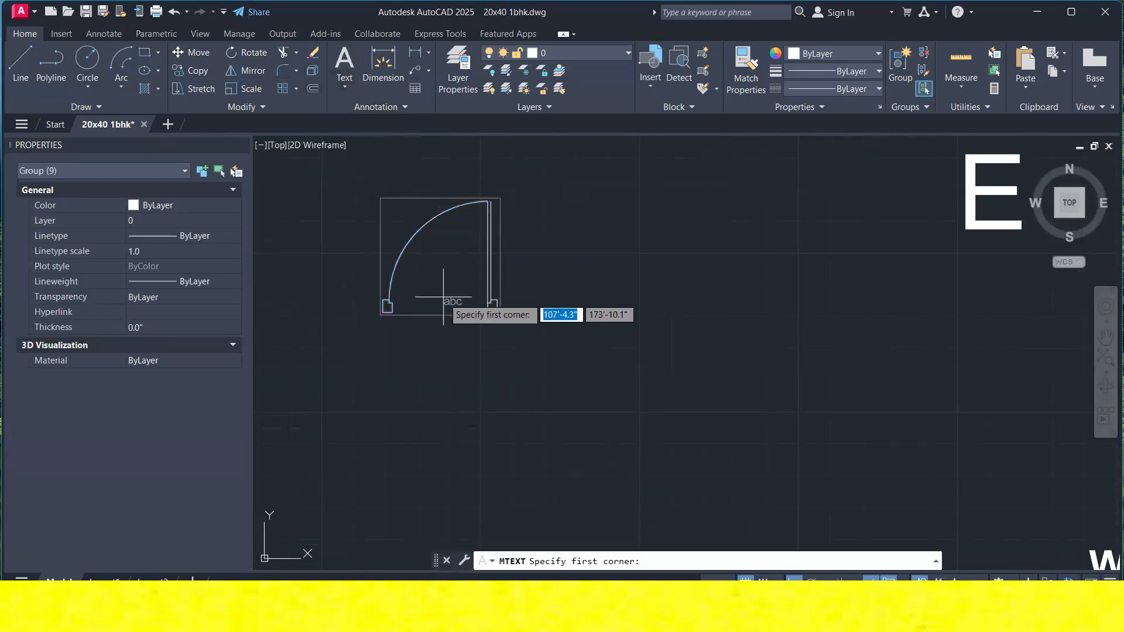
pyautogui.scroll(4, 433, 310)
pyautogui.click(398, 285)
pyautogui.click(456, 340)
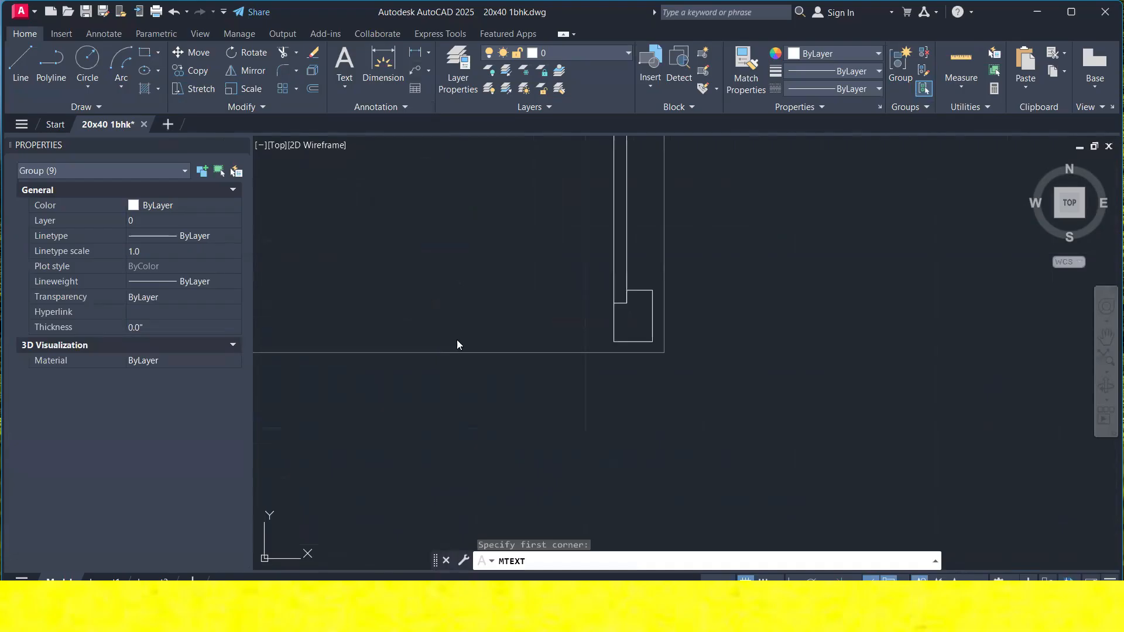
pyautogui.write('D')
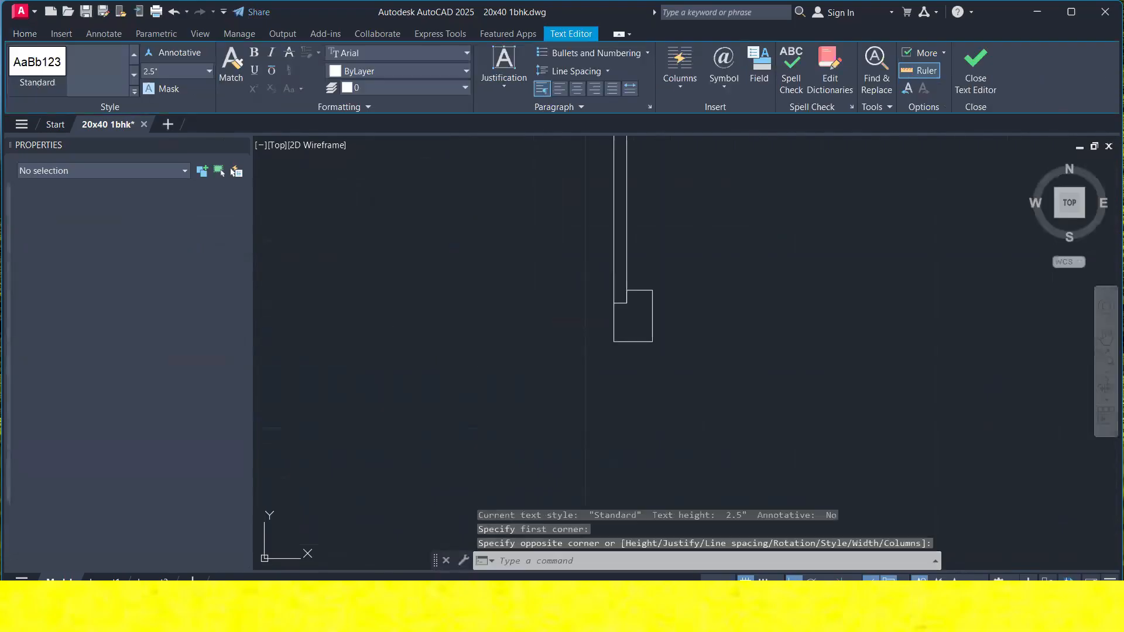
# Scale up the "D" label inside the door swing to a text height of about 6.2".
pyautogui.click(439, 293)
pyautogui.click(381, 305)
pyautogui.write('S')
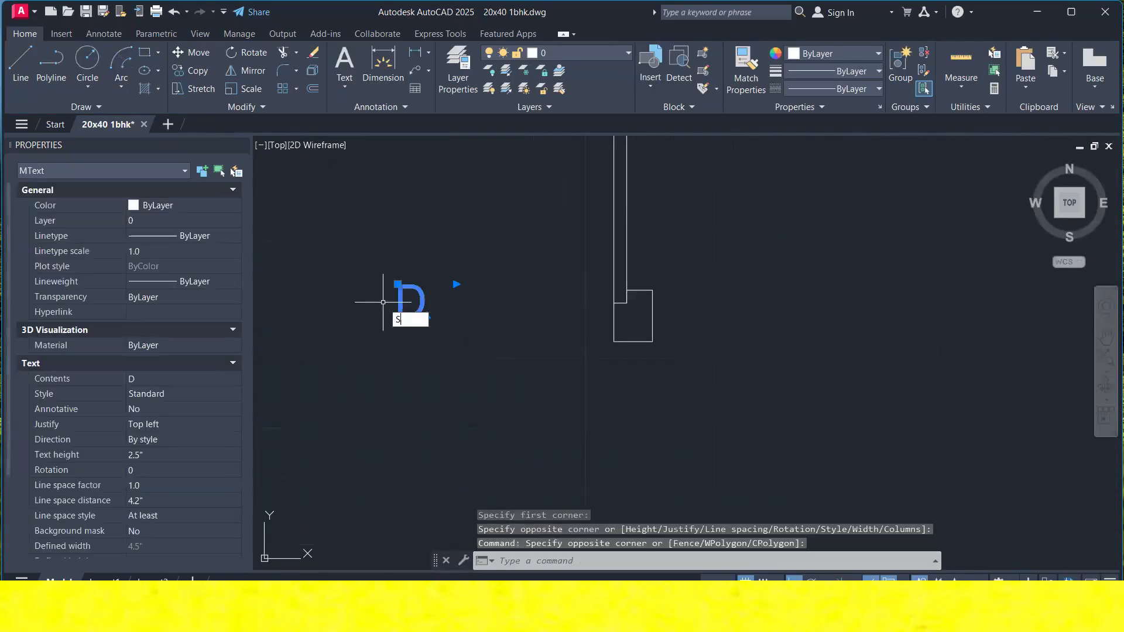
pyautogui.write('c')
pyautogui.press('Return')
pyautogui.click(413, 304)
pyautogui.scroll(-4, 493, 275)
pyautogui.press('Escape')
pyautogui.click(557, 251)
pyautogui.click(524, 254)
pyautogui.press('Escape')
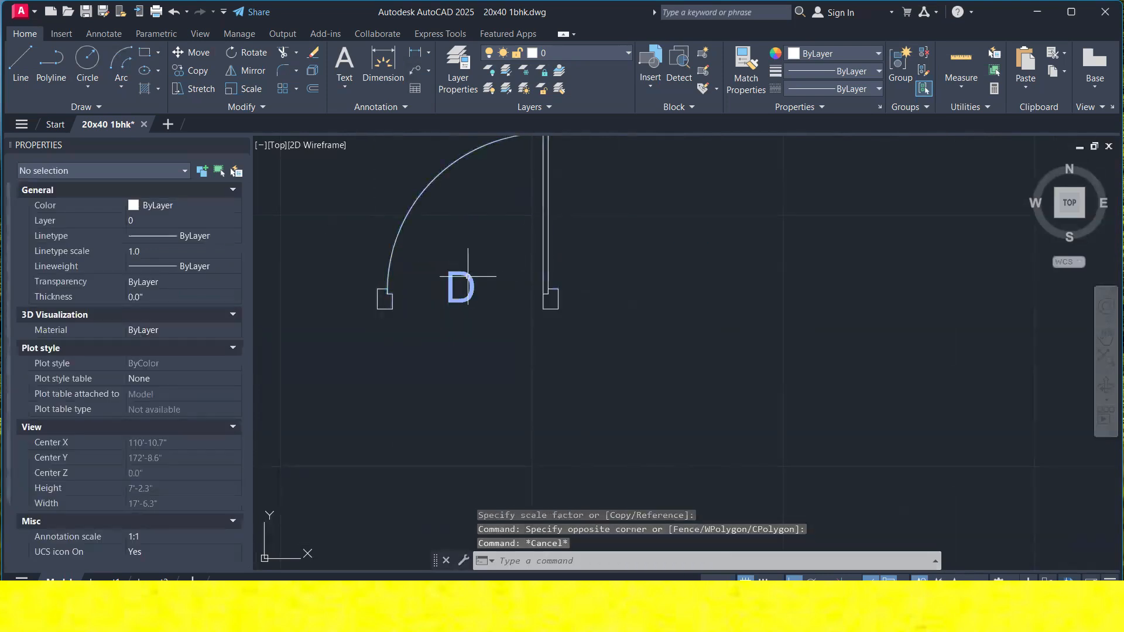
pyautogui.click(470, 279)
pyautogui.moveTo(477, 227); pyautogui.dragTo(455, 318, button='middle')
pyautogui.press('Escape')
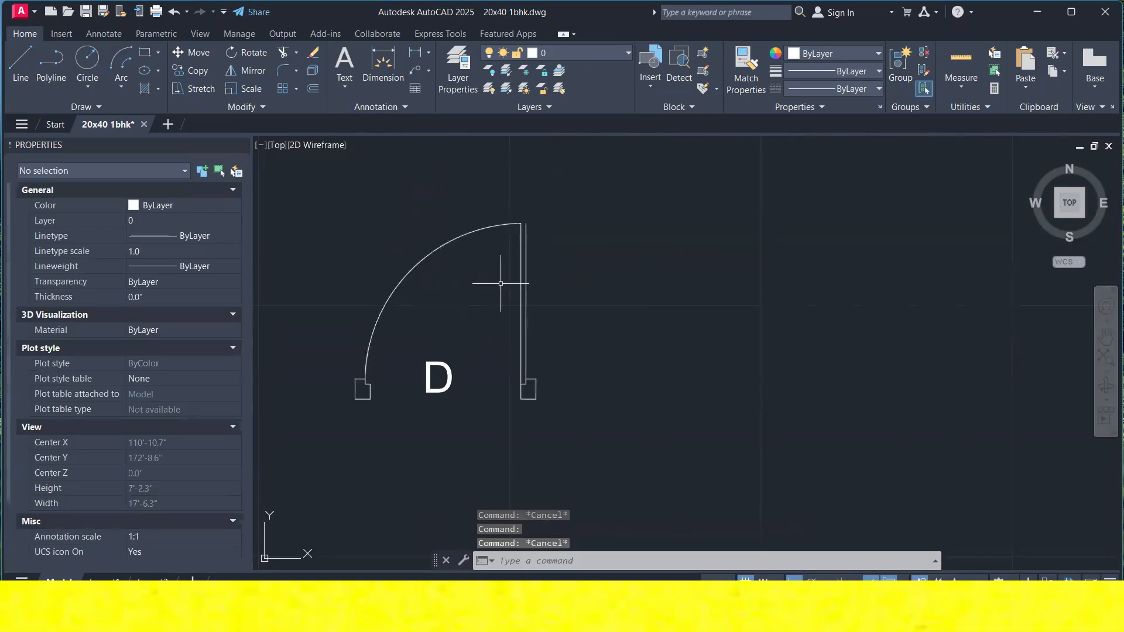
# Add the "D" label to the existing door group with Group Edit.
pyautogui.click(515, 252)
pyautogui.click(459, 215)
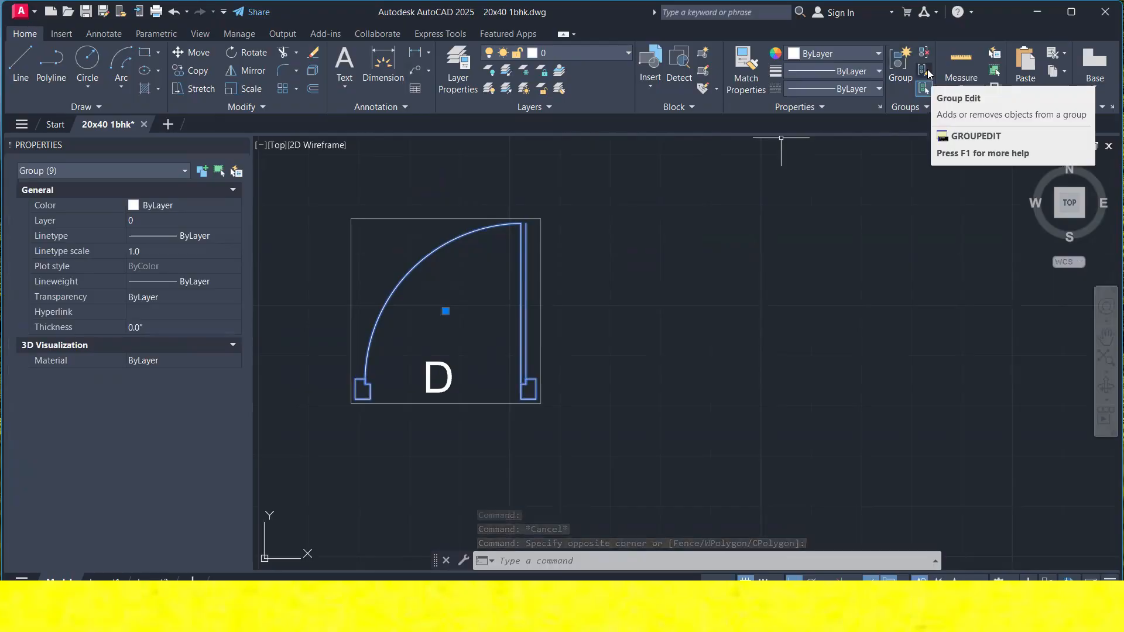
pyautogui.click(925, 88)
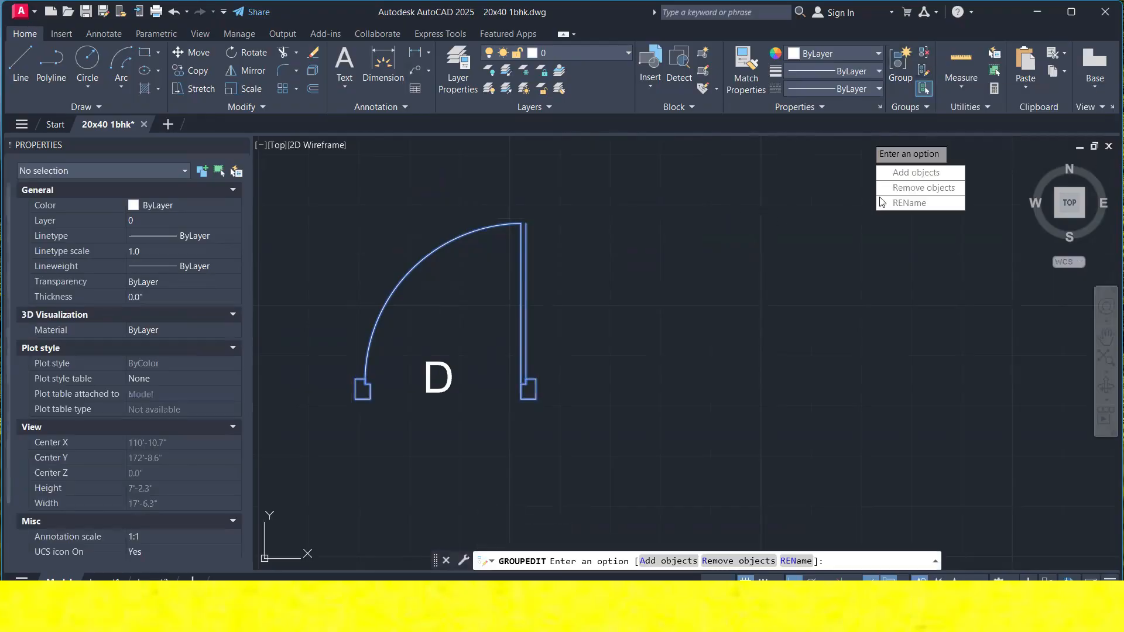
pyautogui.click(928, 177)
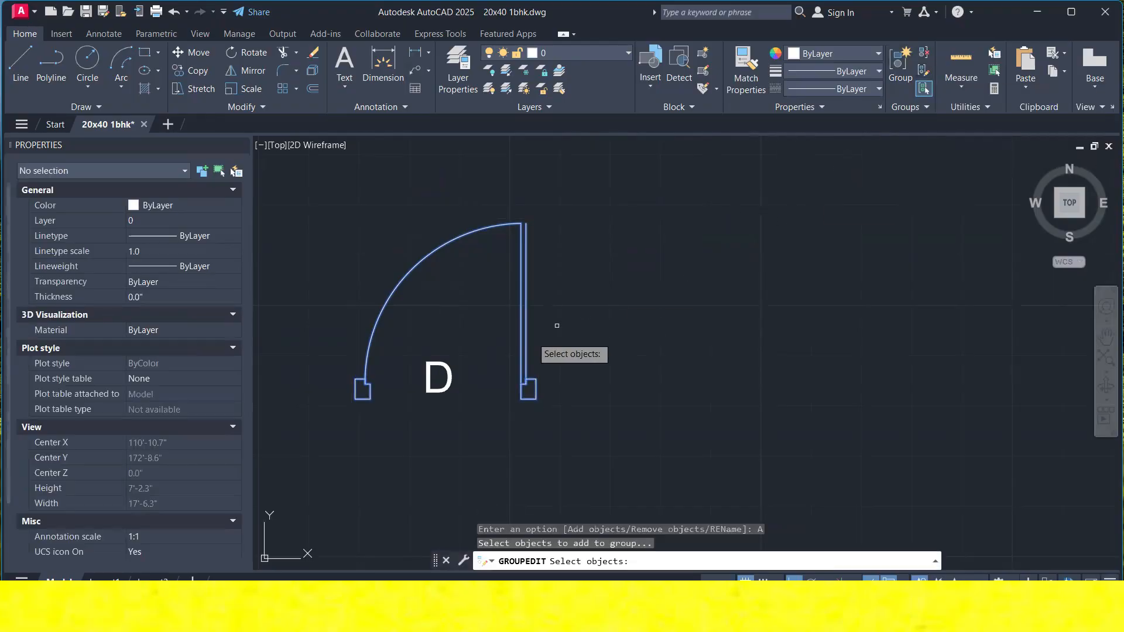
pyautogui.click(452, 376)
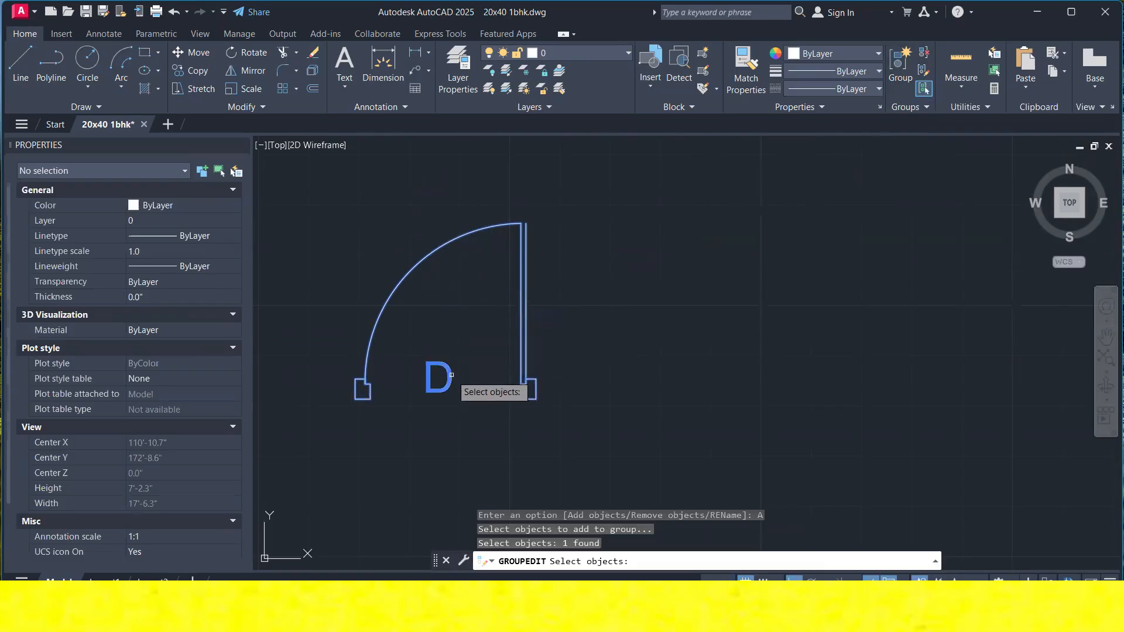
pyautogui.press('Return')
# Remove the "D" label from the door group with Group Edit and test the group's selection.
pyautogui.click(556, 383)
pyautogui.click(459, 310)
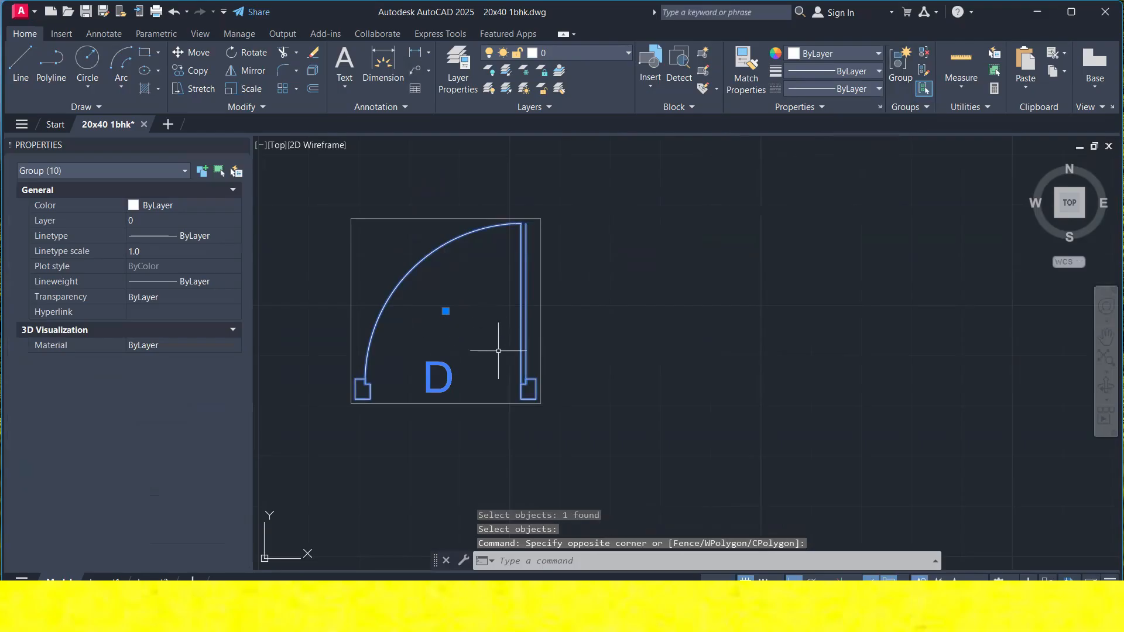
pyautogui.click(922, 71)
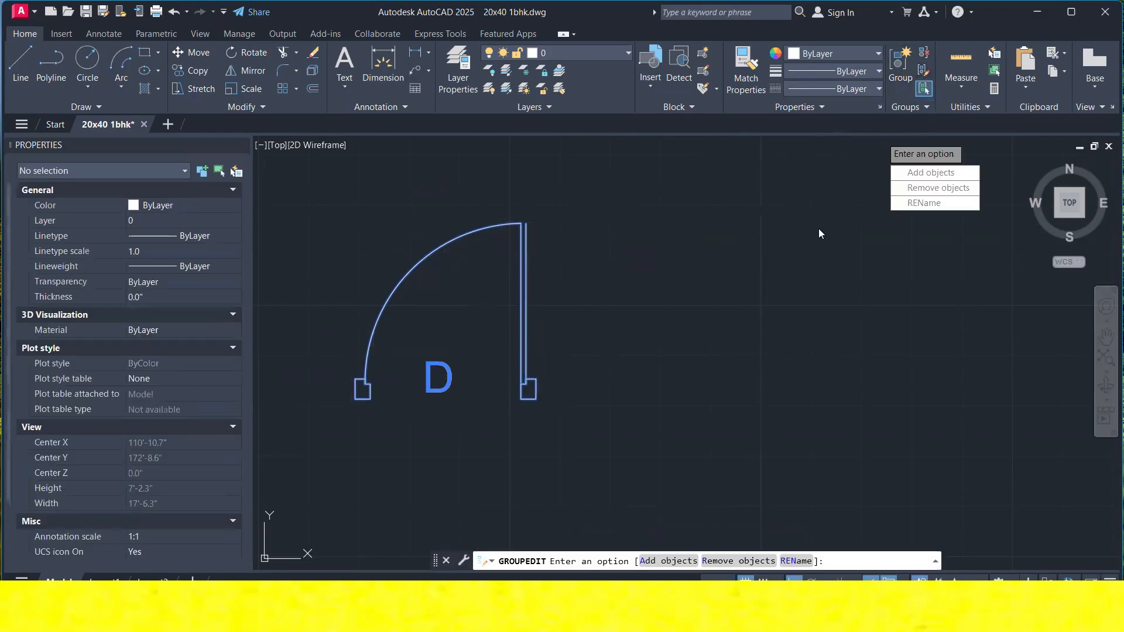
pyautogui.click(932, 187)
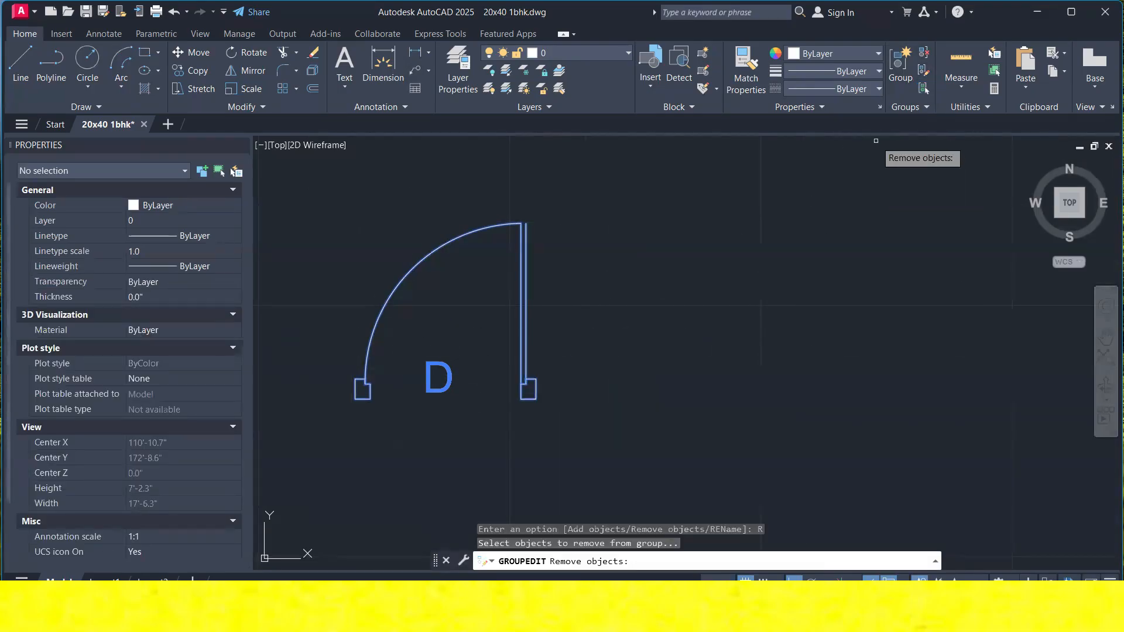
pyautogui.click(430, 364)
pyautogui.press('Return')
pyautogui.click(522, 370)
pyautogui.click(447, 221)
pyautogui.press('Escape')
pyautogui.click(525, 304)
pyautogui.press('Escape')
# Ungroup the door so its leaf, swing arc and frames become separate objects.
pyautogui.click(627, 307)
pyautogui.click(584, 266)
pyautogui.click(528, 250)
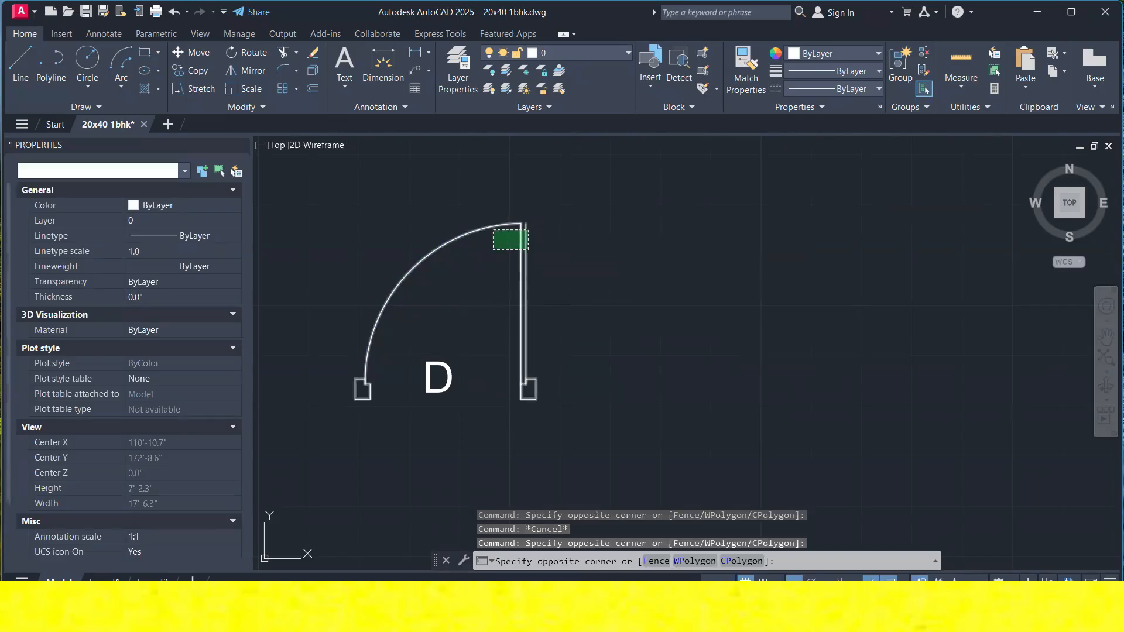
pyautogui.click(505, 227)
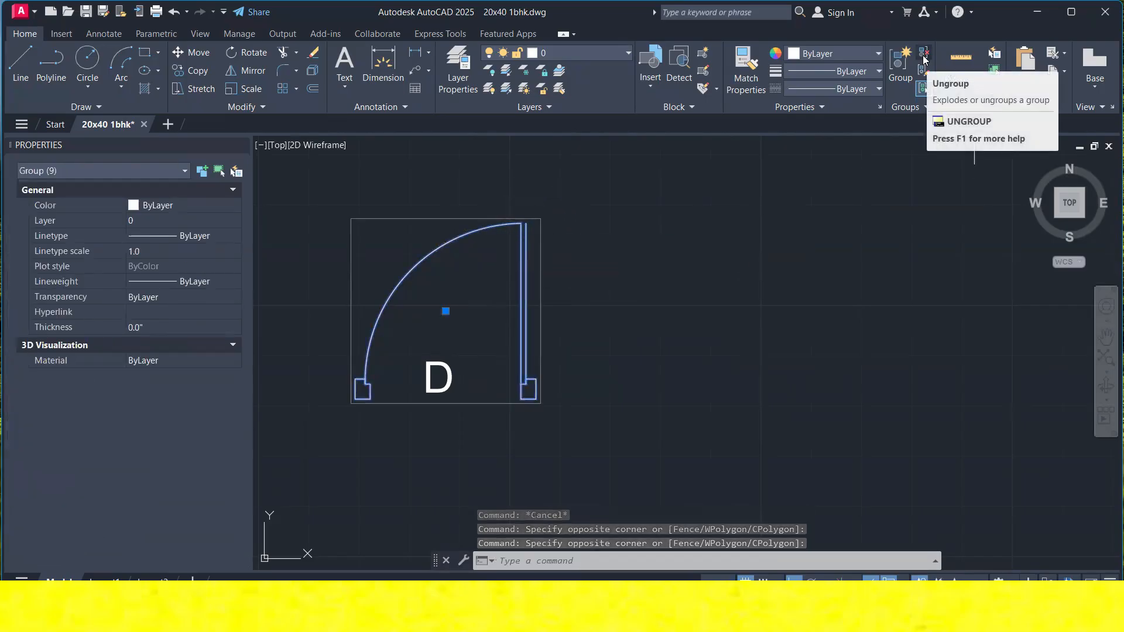
pyautogui.click(924, 59)
pyautogui.click(585, 446)
pyautogui.click(329, 205)
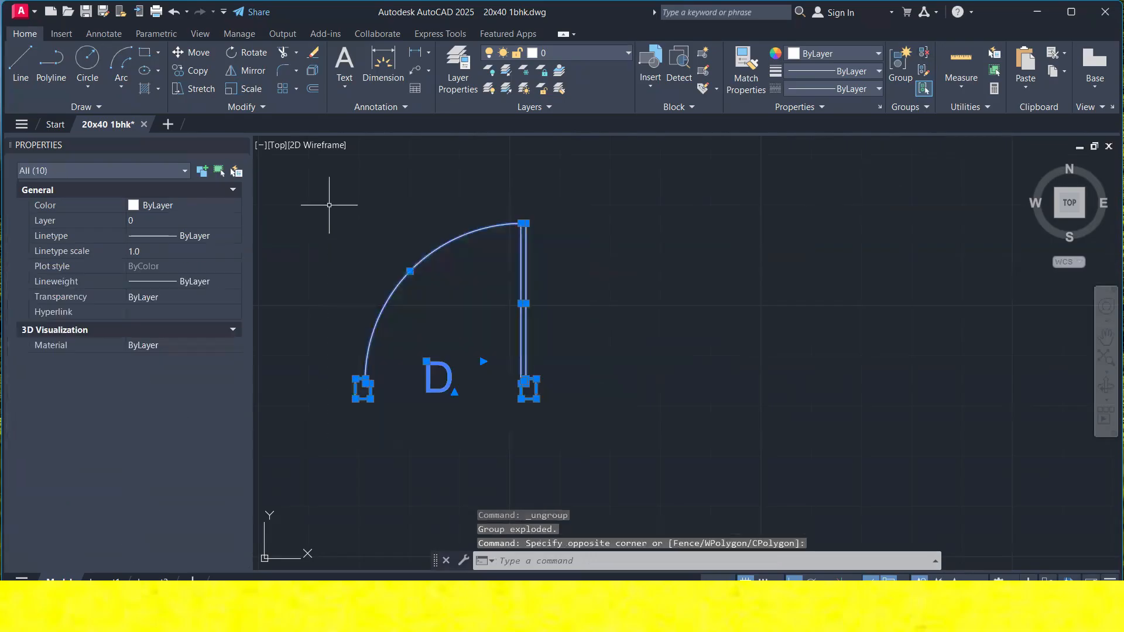
pyautogui.click(925, 59)
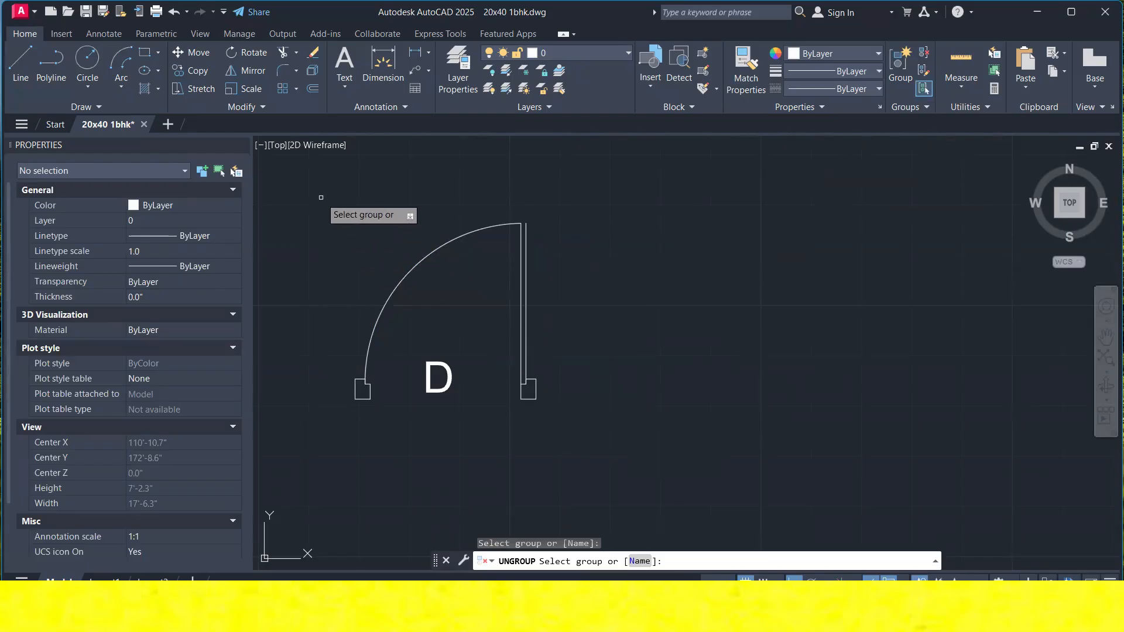
pyautogui.click(367, 386)
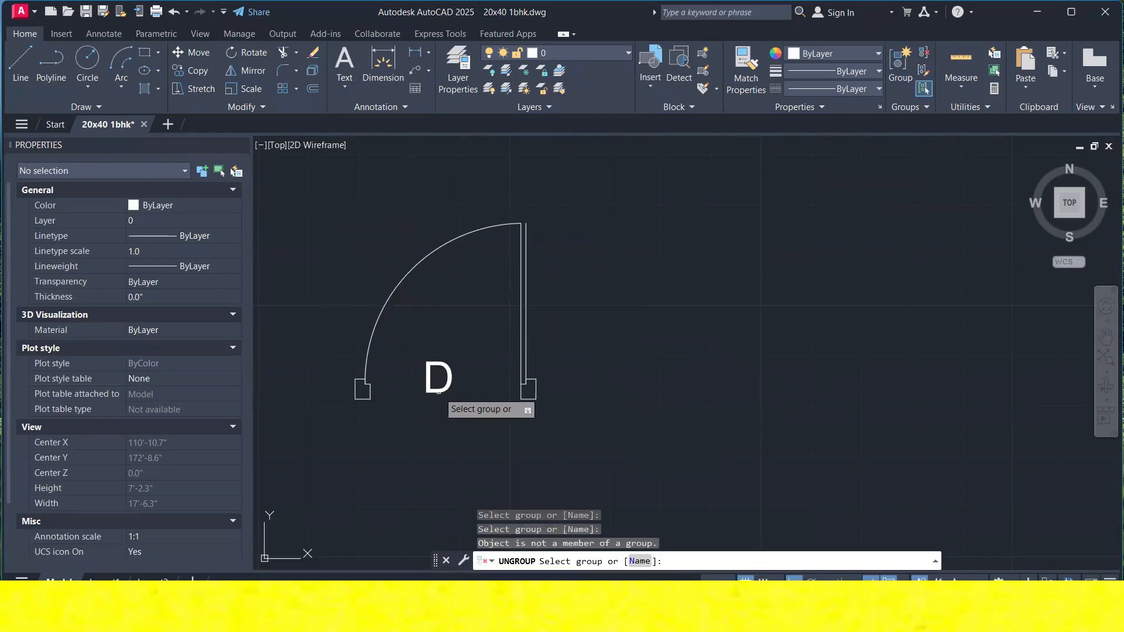
pyautogui.click(439, 383)
pyautogui.press('Escape')
pyautogui.press('Escape')
# Group the door leaf, swing arc, both frames and the "D" label together, and test the group's selection.
pyautogui.click(585, 452)
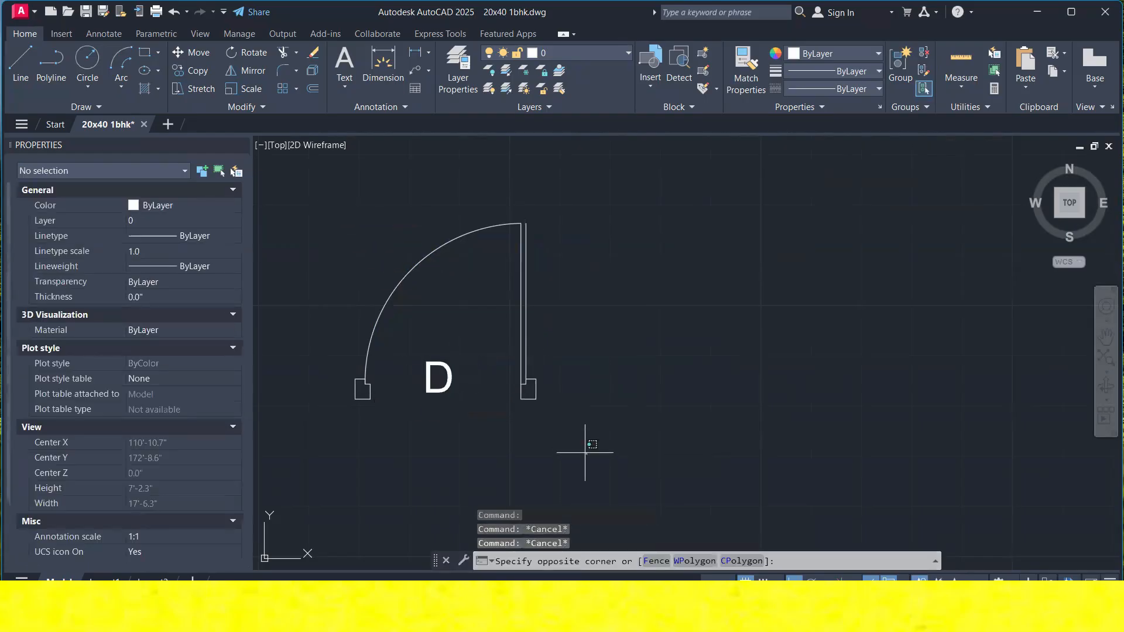
pyautogui.click(340, 189)
pyautogui.click(900, 68)
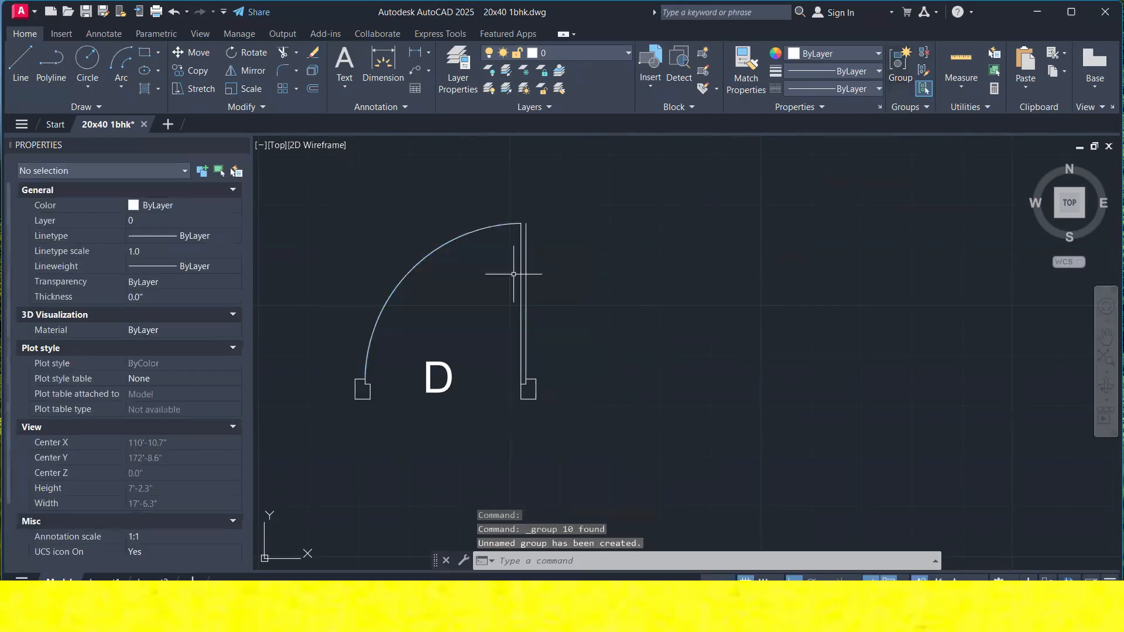
pyautogui.click(523, 235)
pyautogui.press('Escape')
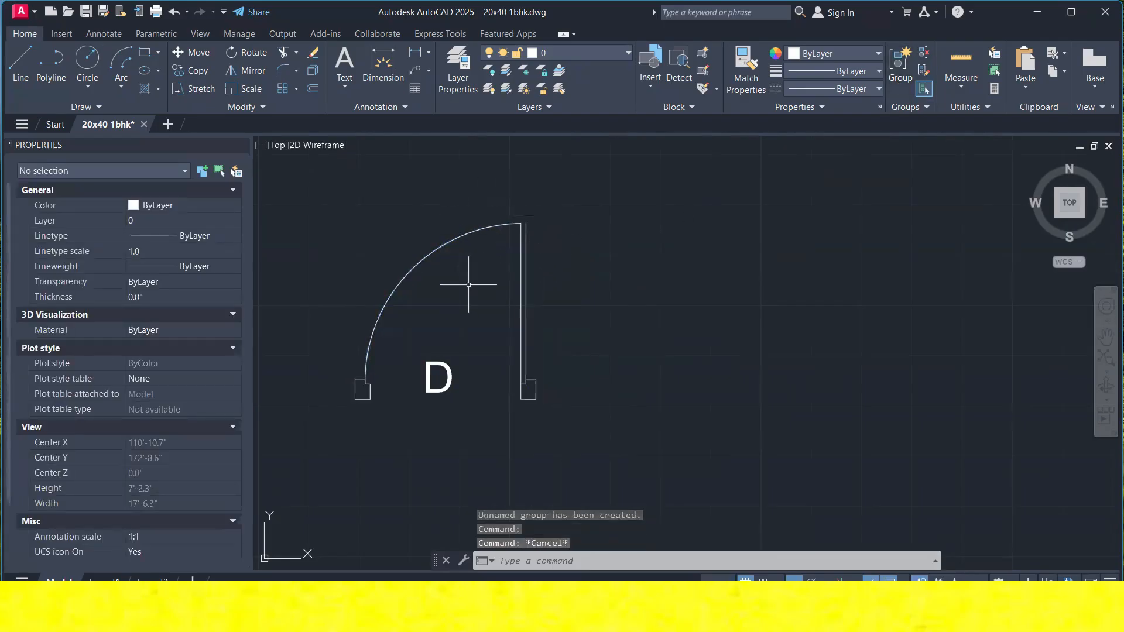
pyautogui.click(521, 244)
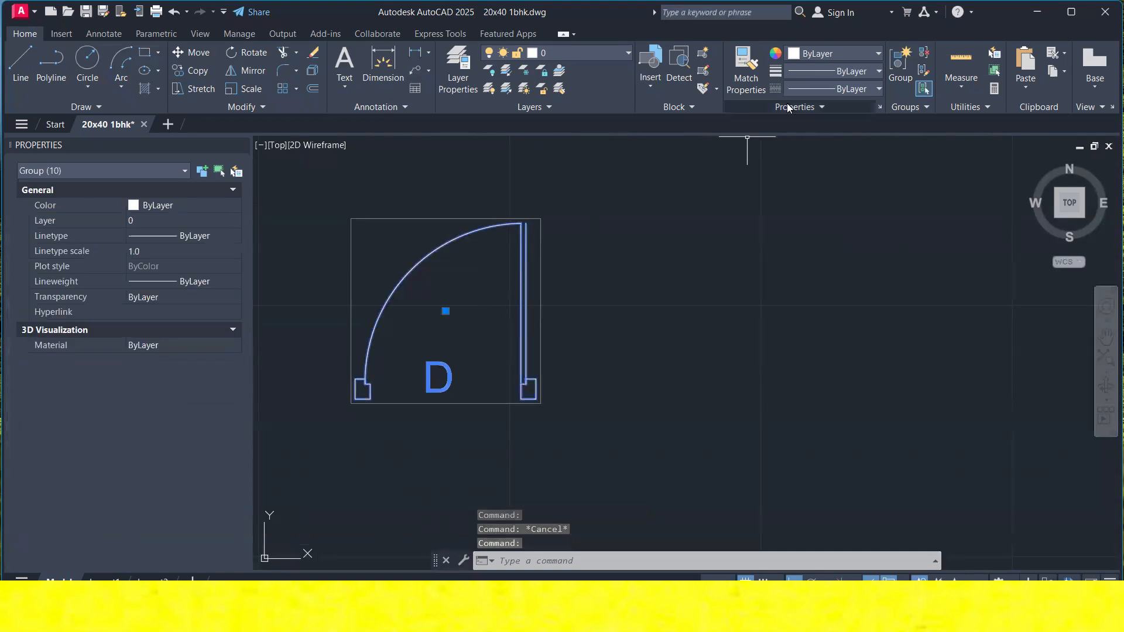
pyautogui.click(809, 57)
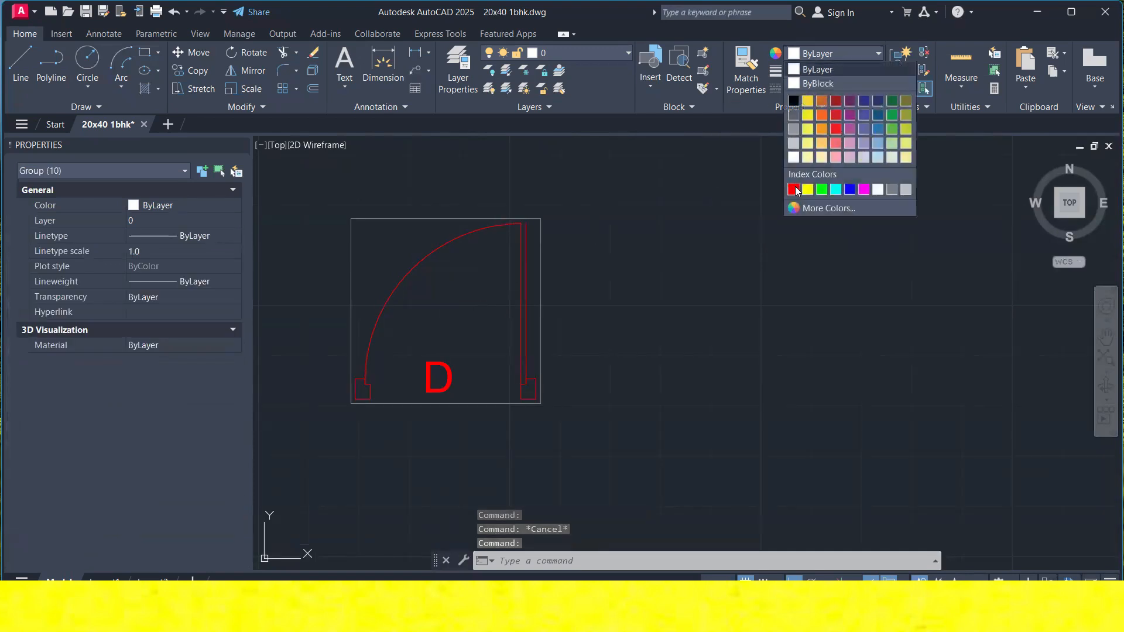
pyautogui.press('Escape')
pyautogui.press('Escape')
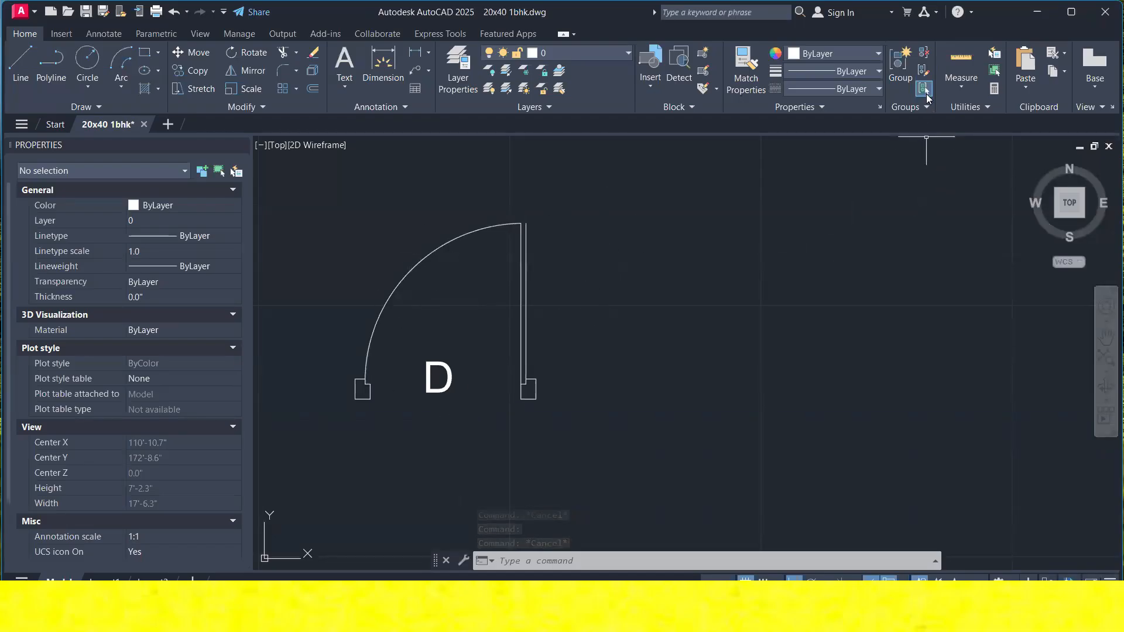
# Copy the labelled door group horizontally and place the duplicate directly west of the original.
pyautogui.scroll(-3, 670, 380)
pyautogui.click(630, 394)
pyautogui.click(593, 314)
pyautogui.rightClick(618, 241)
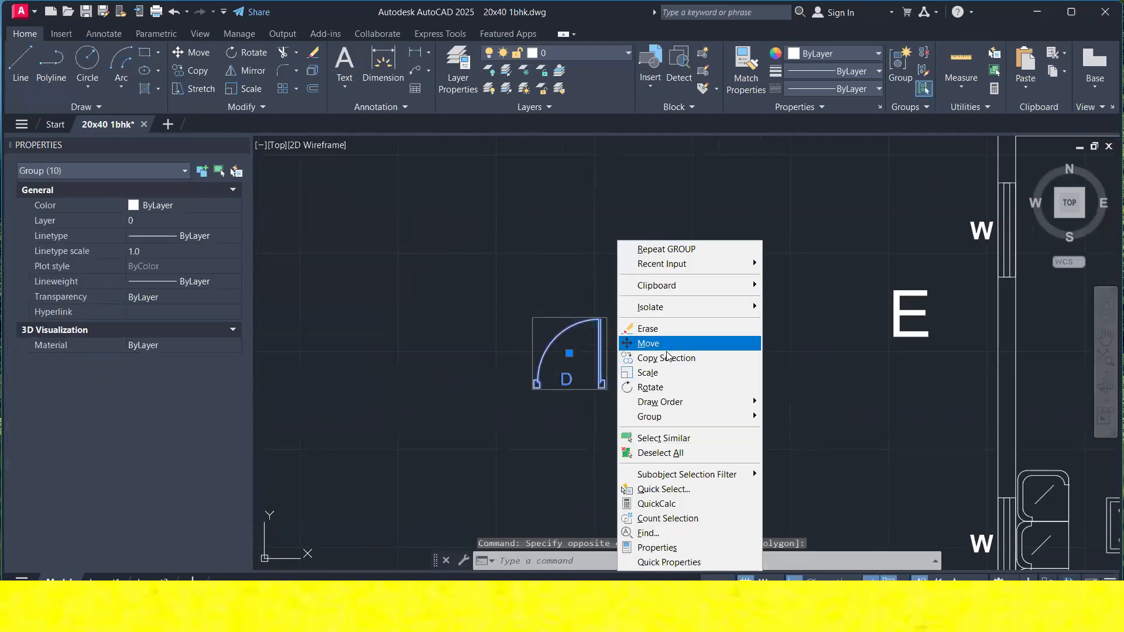
pyautogui.click(668, 358)
pyautogui.click(674, 358)
pyautogui.click(575, 358)
pyautogui.press('Escape')
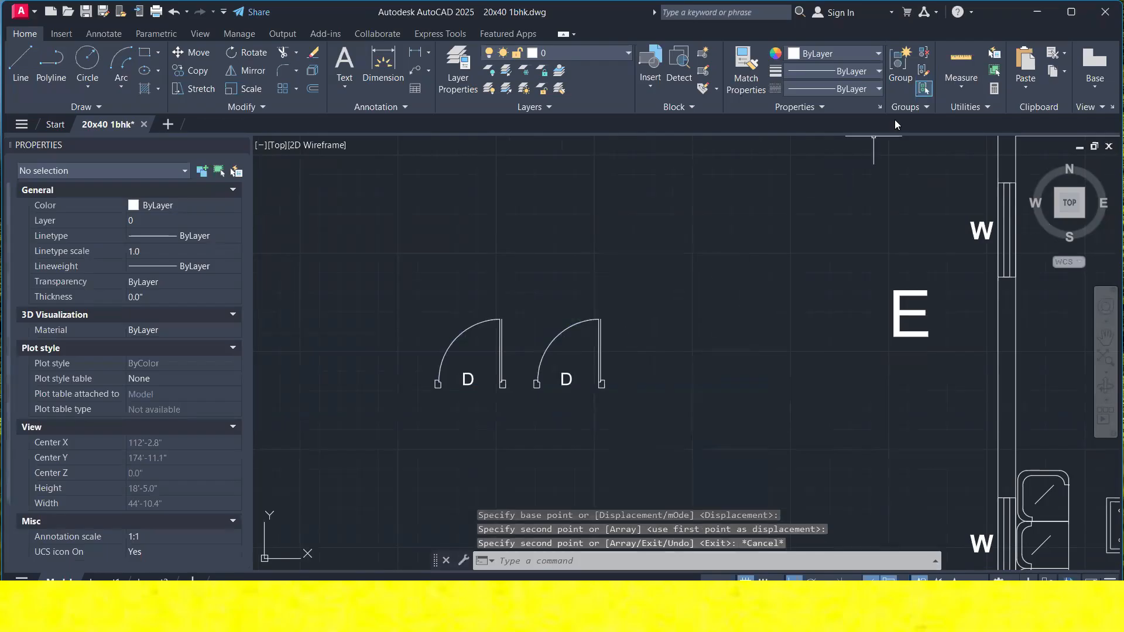
# Turn off group selection and test-select individual parts of the west door.
pyautogui.click(924, 89)
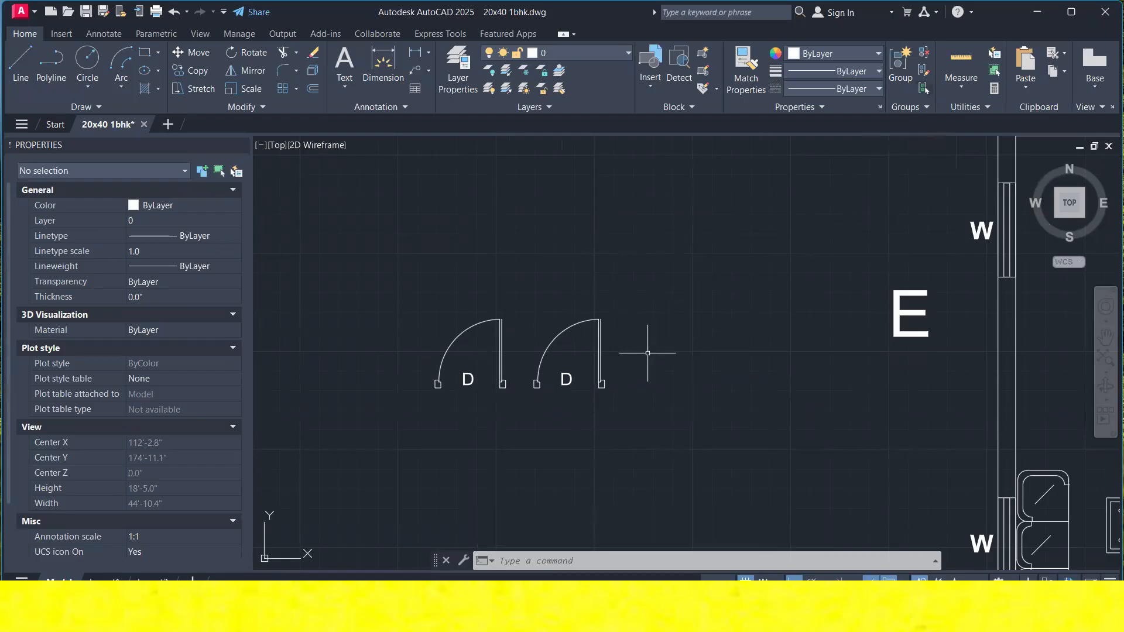
pyautogui.scroll(2, 623, 359)
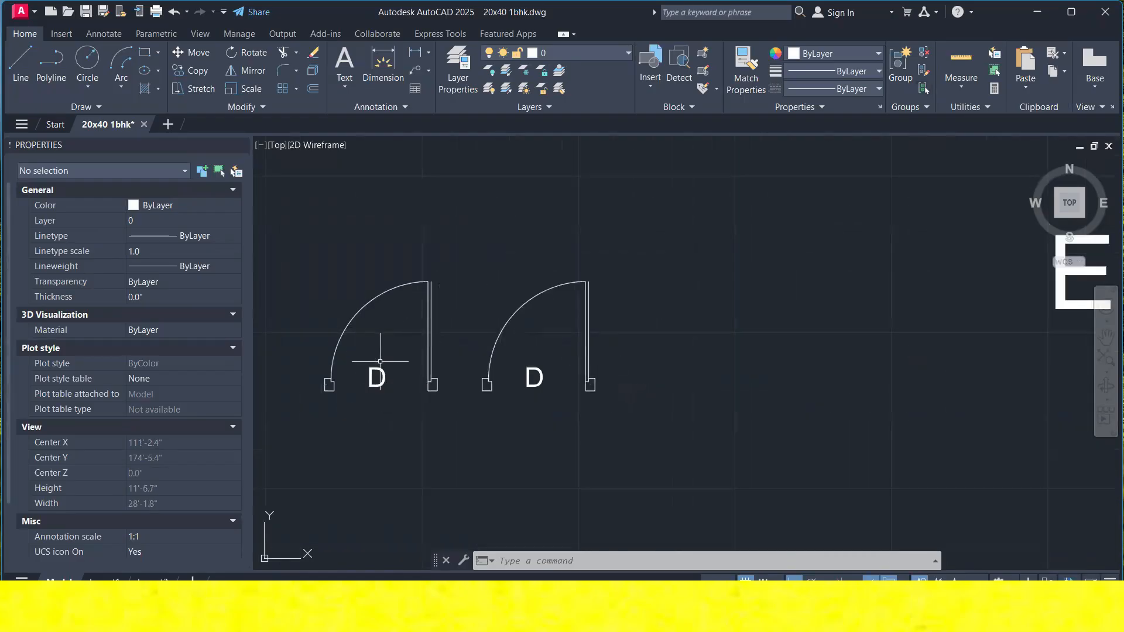
pyautogui.click(380, 361)
pyautogui.click(364, 386)
pyautogui.click(365, 309)
pyautogui.click(321, 276)
pyautogui.click(450, 308)
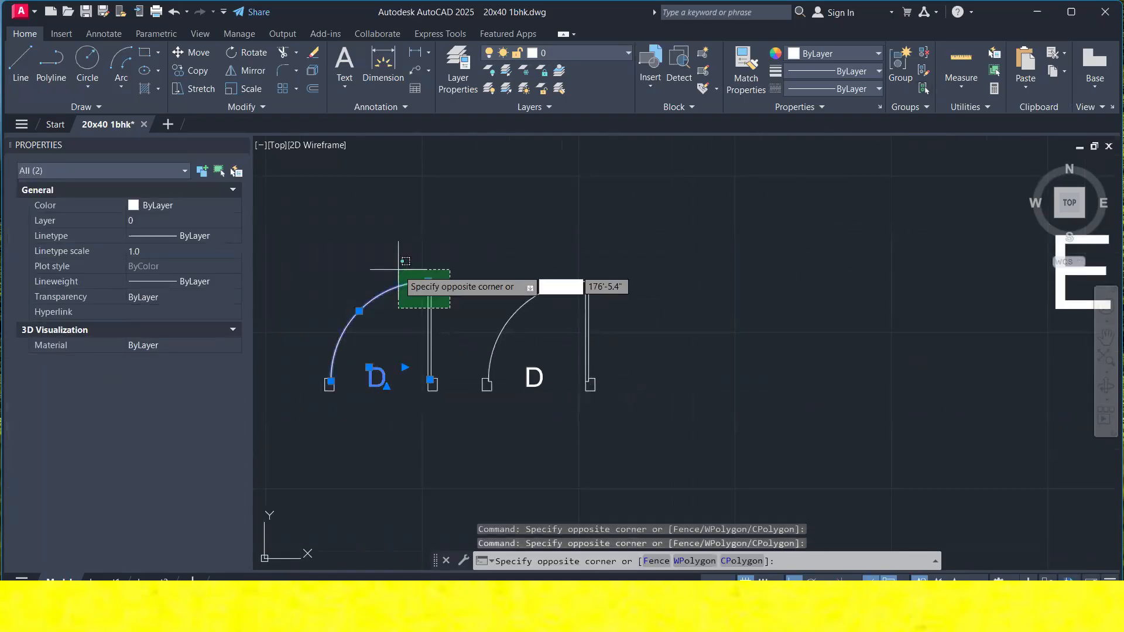
pyautogui.click(399, 269)
pyautogui.press('Escape')
# Set the color of the "D" labels in both doors to Red.
pyautogui.click(534, 401)
pyautogui.click(524, 359)
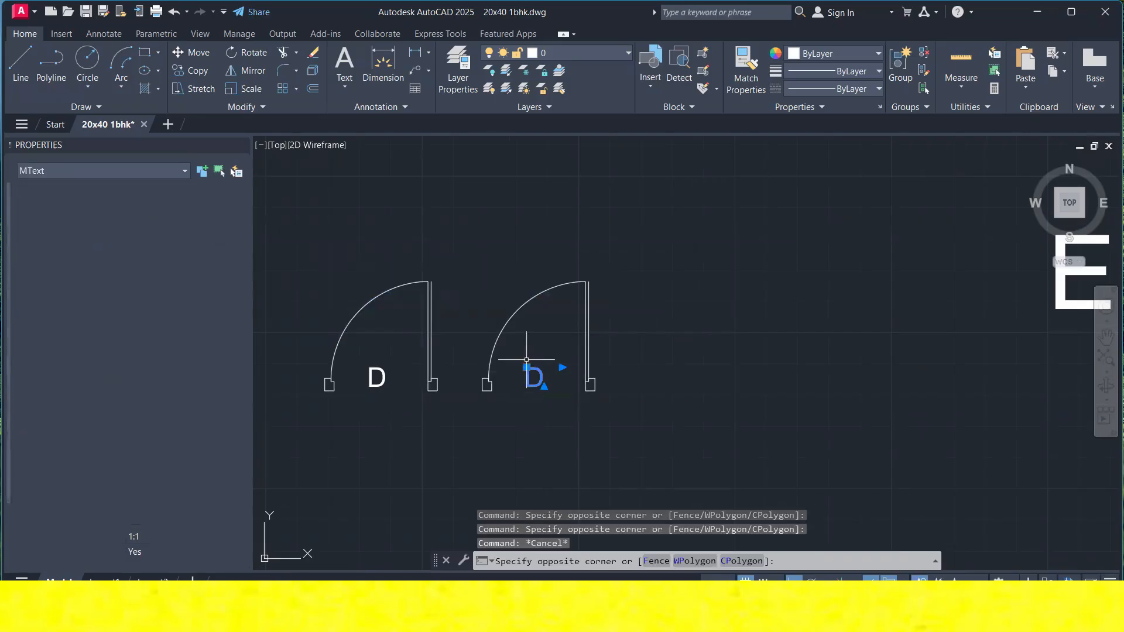
pyautogui.click(384, 399)
pyautogui.click(358, 361)
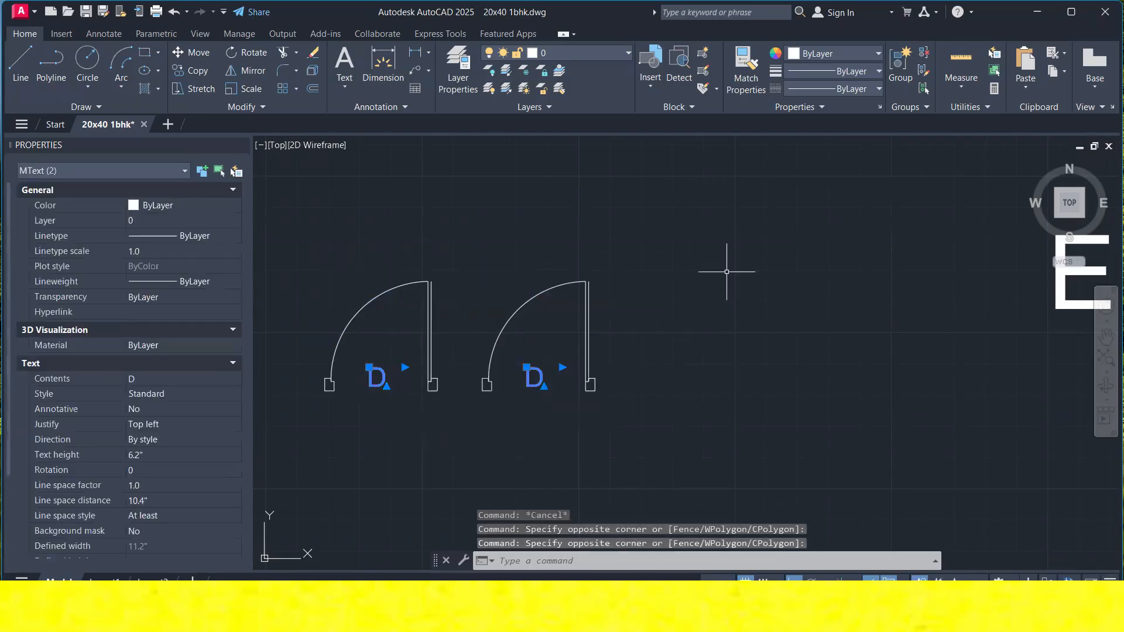
pyautogui.click(855, 52)
pyautogui.click(794, 189)
pyautogui.press('Escape')
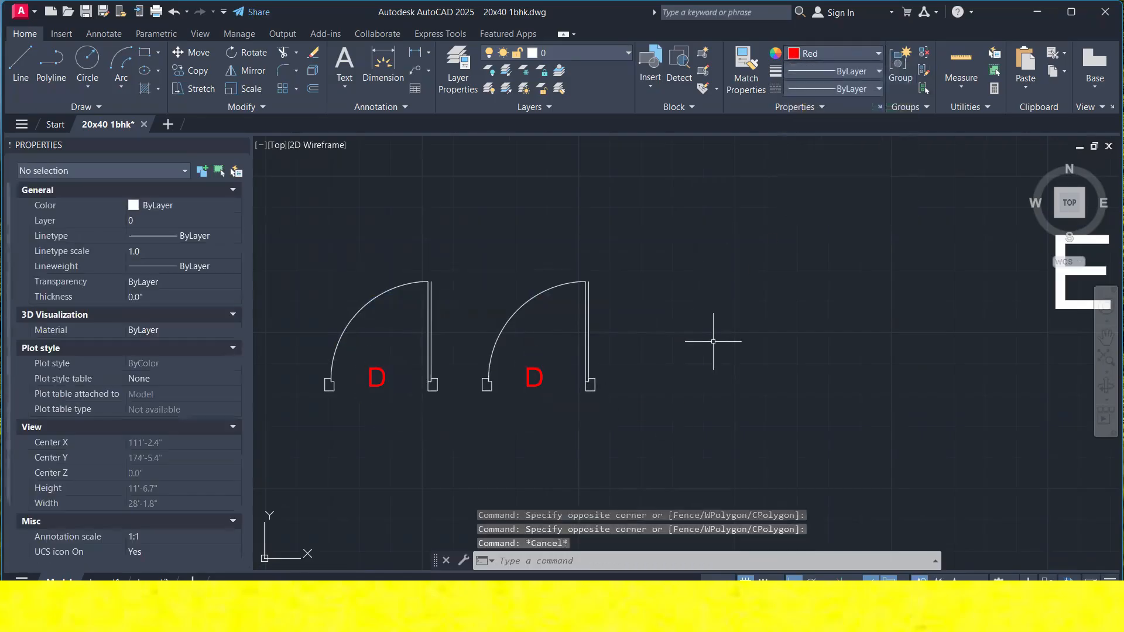
# Turn group selection back on and test that each door can be picked as a whole.
pyautogui.click(686, 436)
pyautogui.click(289, 202)
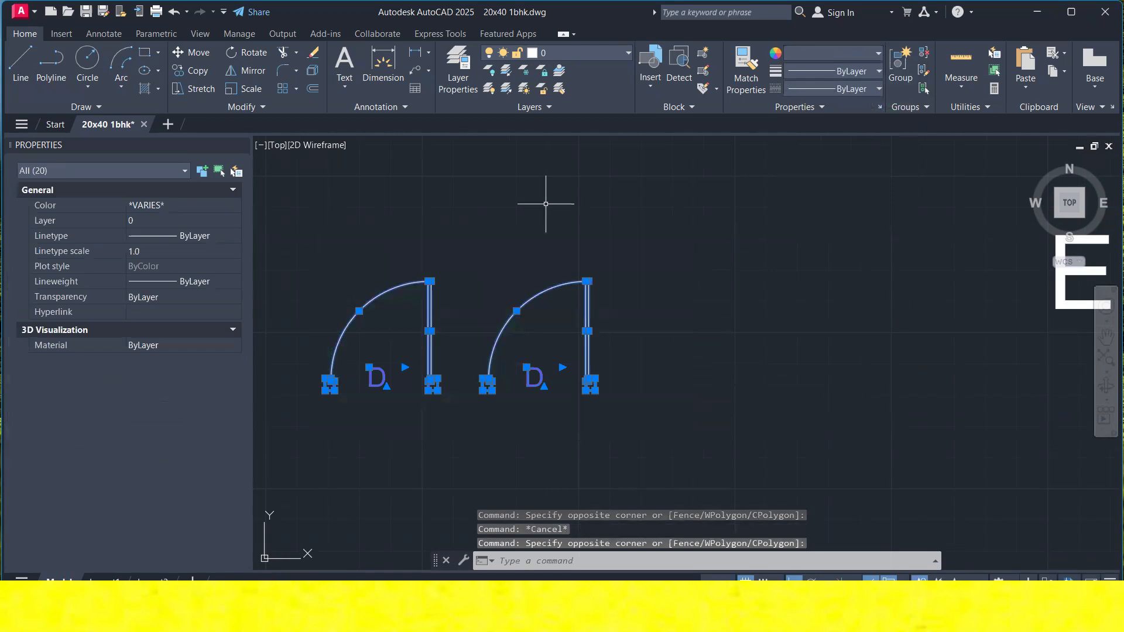
pyautogui.click(924, 88)
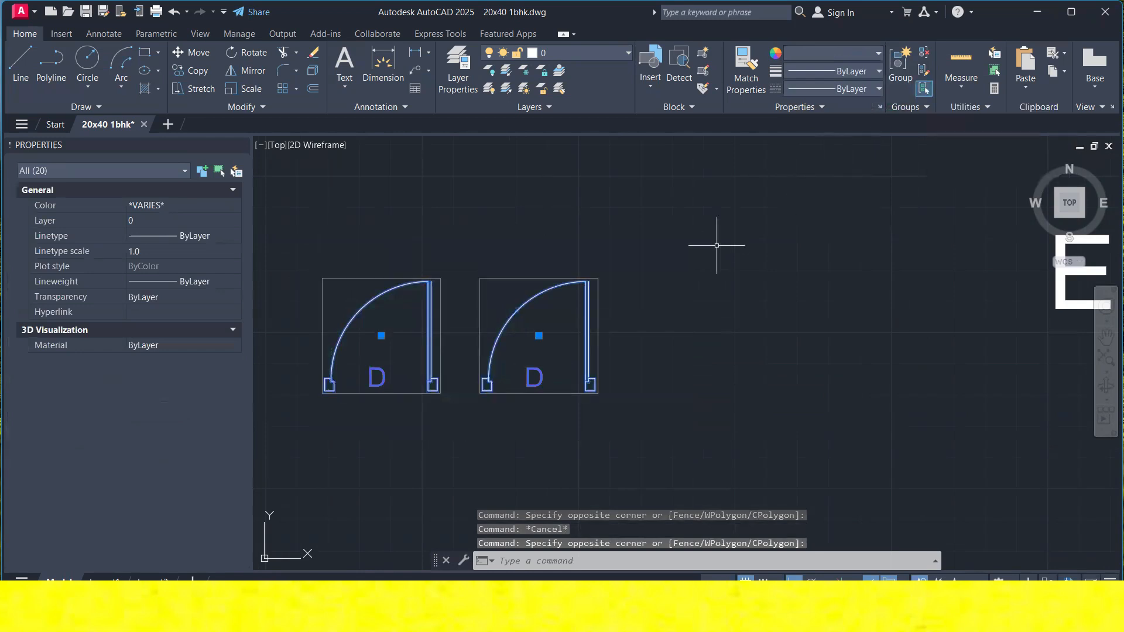
pyautogui.press('Escape')
pyautogui.click(544, 302)
pyautogui.click(535, 290)
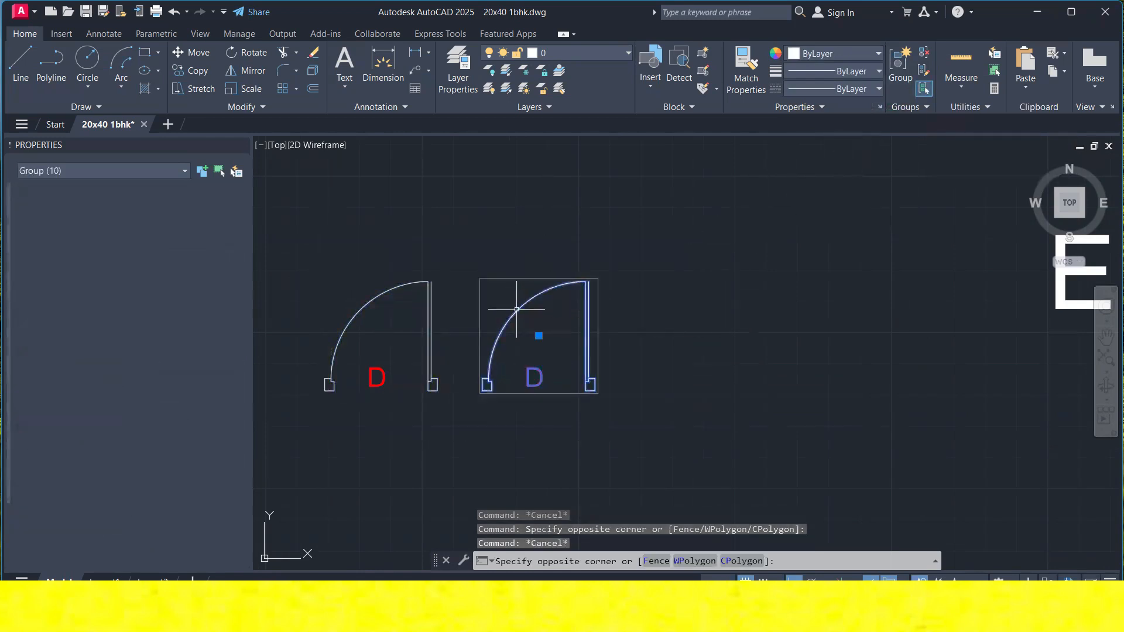
pyautogui.click(560, 296)
pyautogui.click(407, 287)
pyautogui.press('Escape')
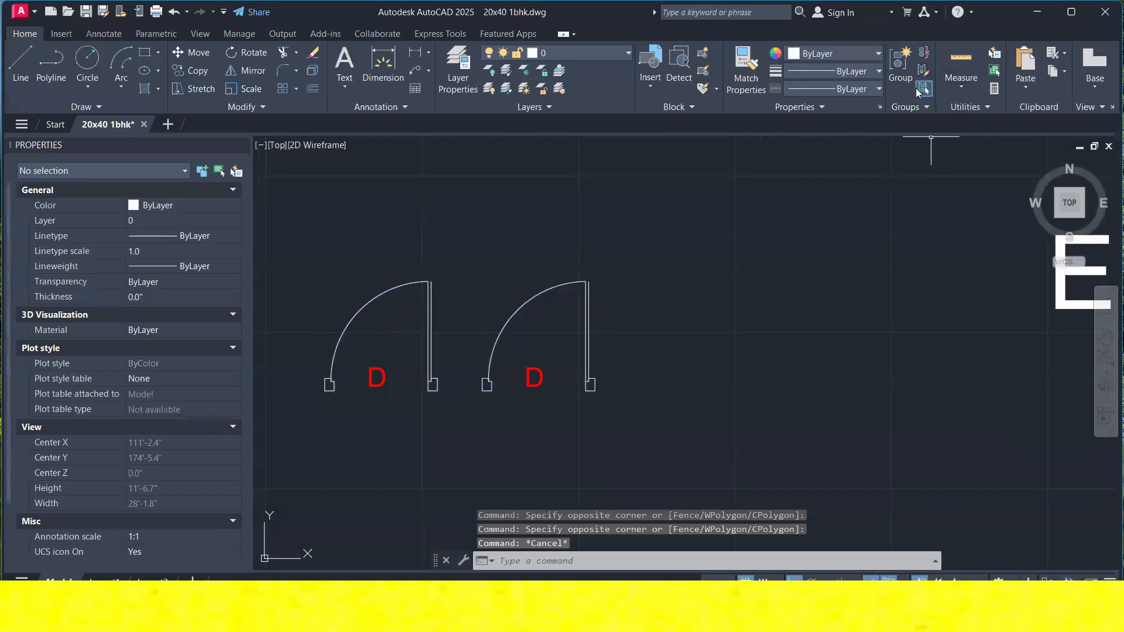
pyautogui.scroll(-6, 553, 299)
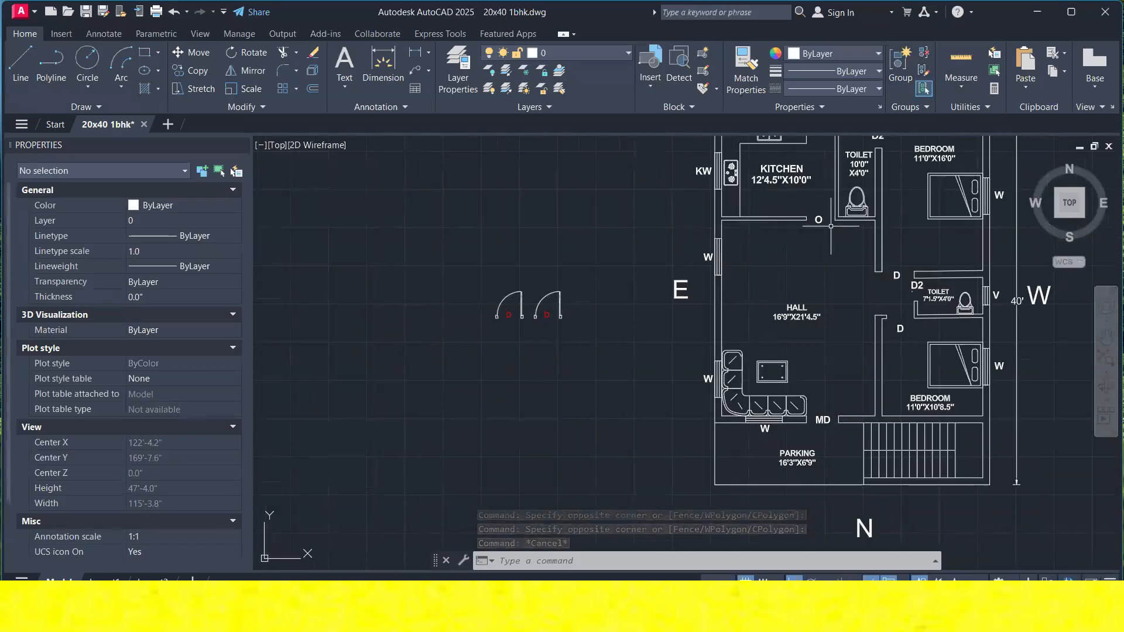
pyautogui.scroll(4, 617, 261)
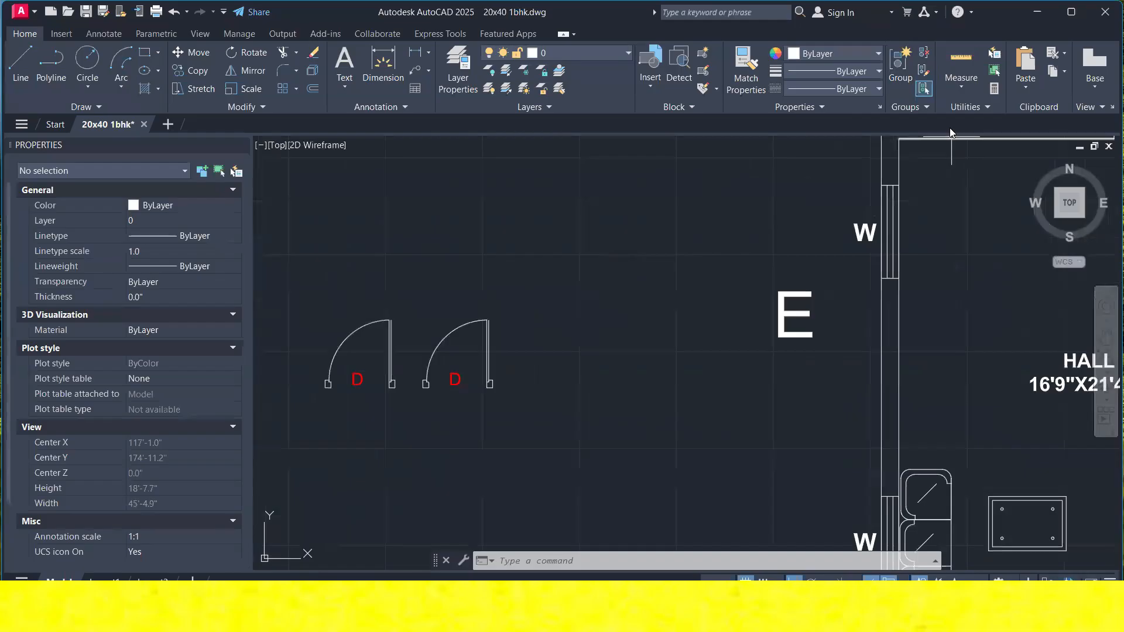
# Edit the east door's group to remove the "D" label from it.
pyautogui.click(926, 54)
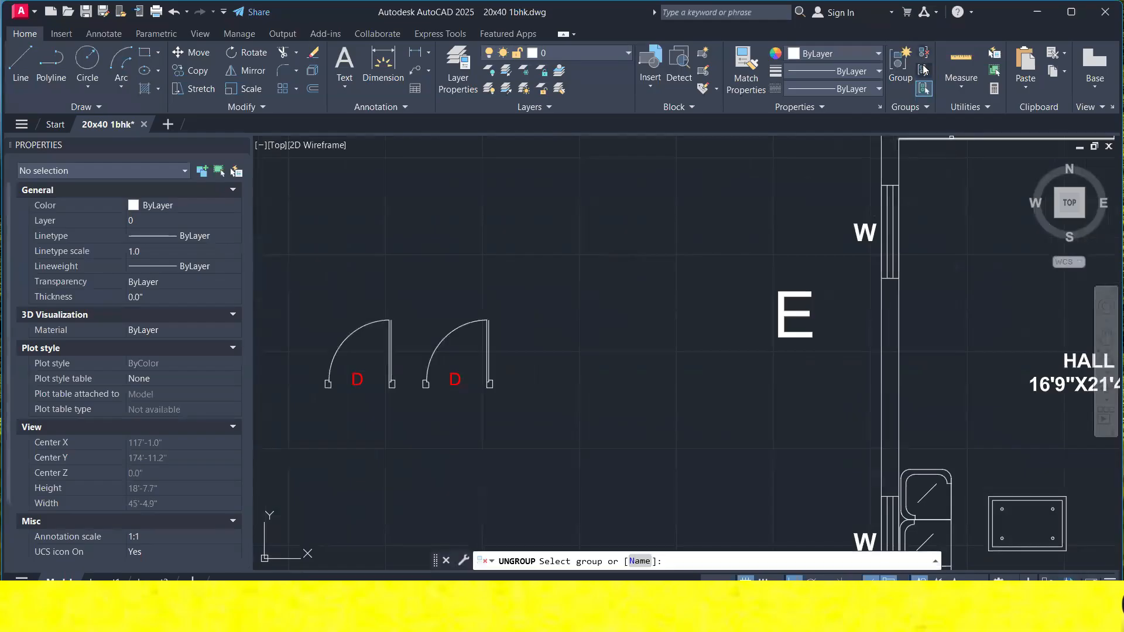
pyautogui.click(924, 70)
pyautogui.click(489, 368)
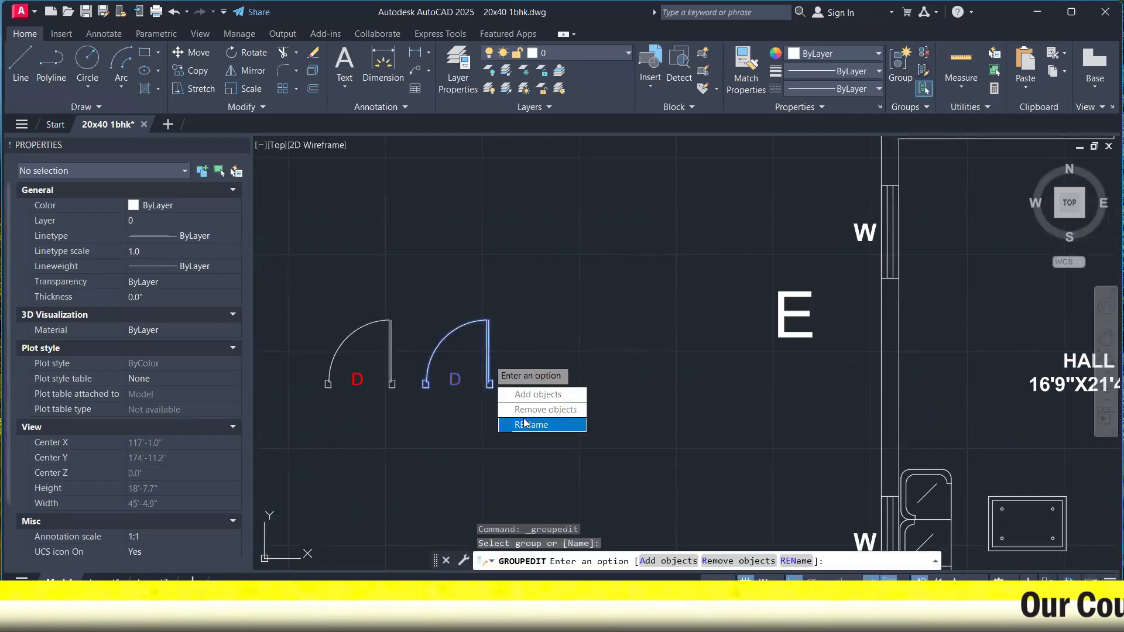
pyautogui.click(539, 410)
pyautogui.click(461, 384)
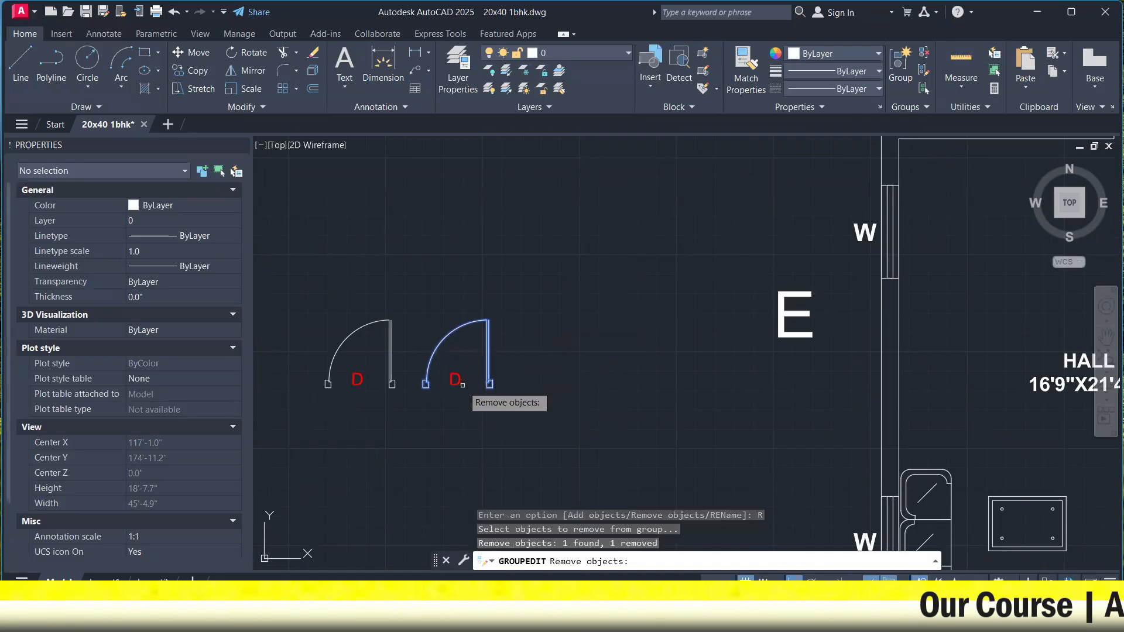
pyautogui.press('Return')
# Move the east door group, without its label, horizontally from outside the plan into the hall.
pyautogui.click(502, 380)
pyautogui.click(472, 347)
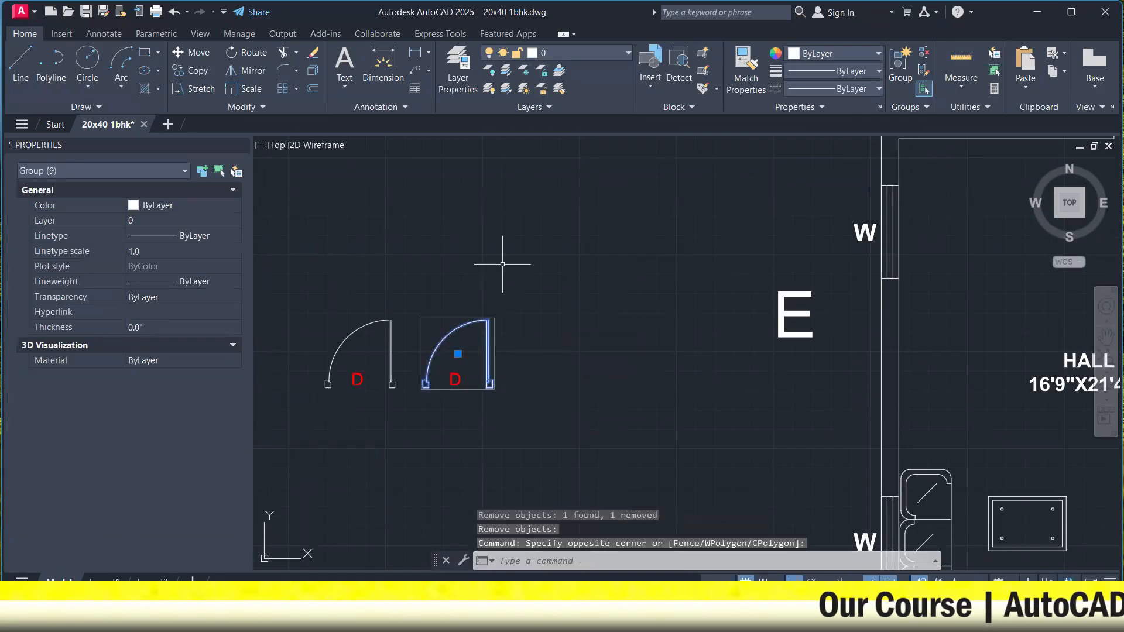
pyautogui.rightClick(505, 267)
pyautogui.click(534, 367)
pyautogui.click(490, 384)
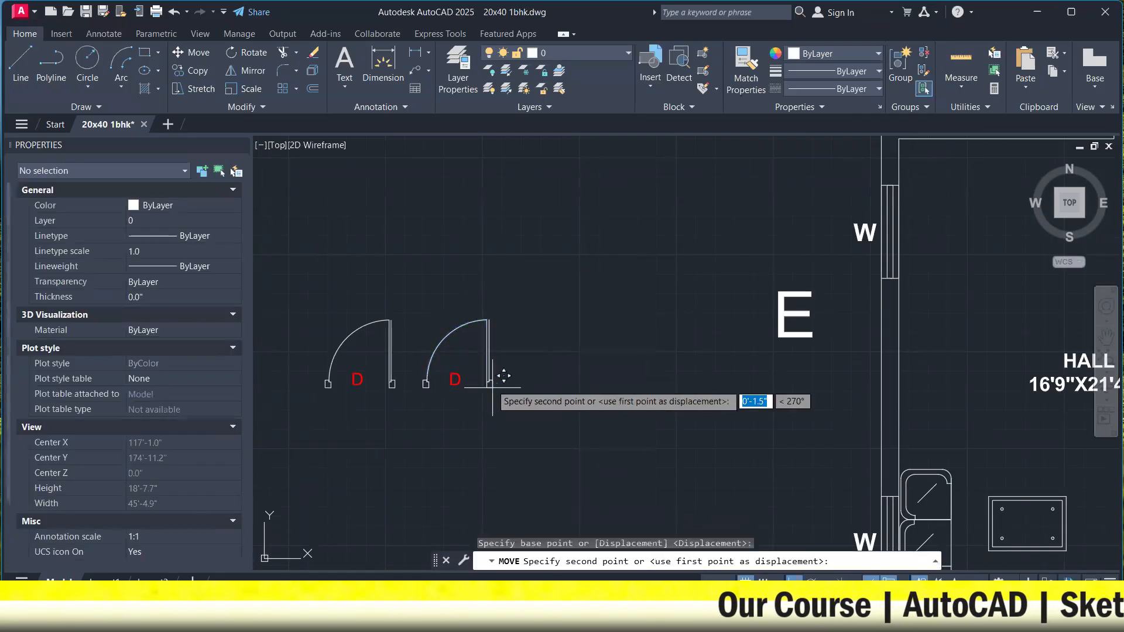
pyautogui.scroll(-4, 511, 328)
pyautogui.moveTo(839, 305); pyautogui.dragTo(675, 346, button='middle')
pyautogui.scroll(4, 586, 339)
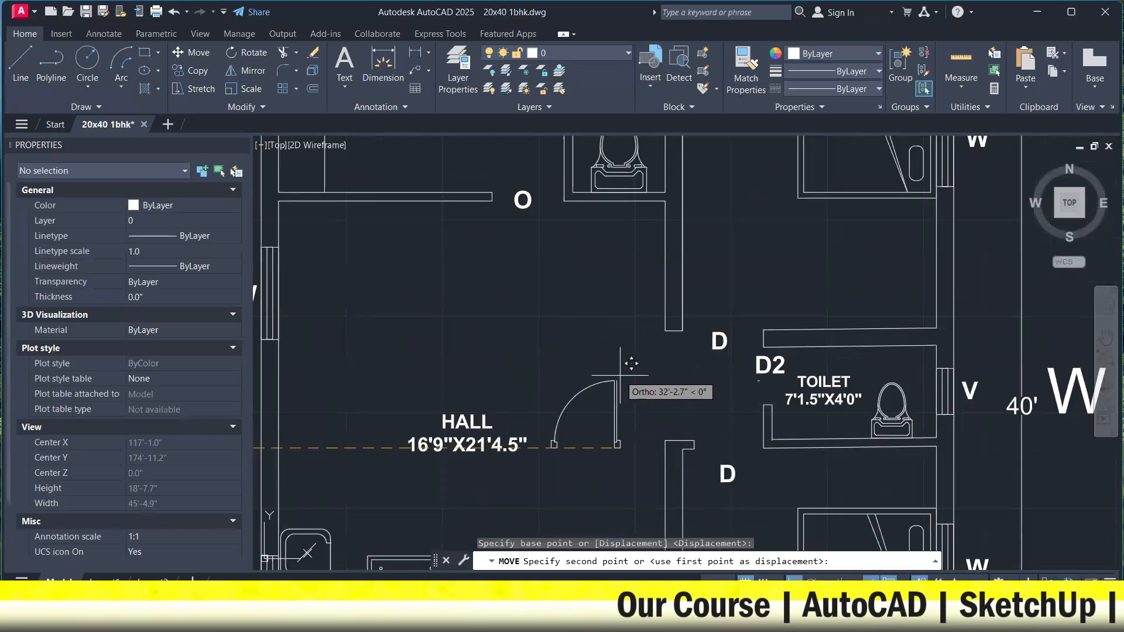
pyautogui.scroll(-4, 593, 304)
pyautogui.press('Escape')
# Mirror the door in the hall about a vertical line along its hinge-side frame and erase the source objects.
pyautogui.scroll(5, 592, 365)
pyautogui.click(594, 362)
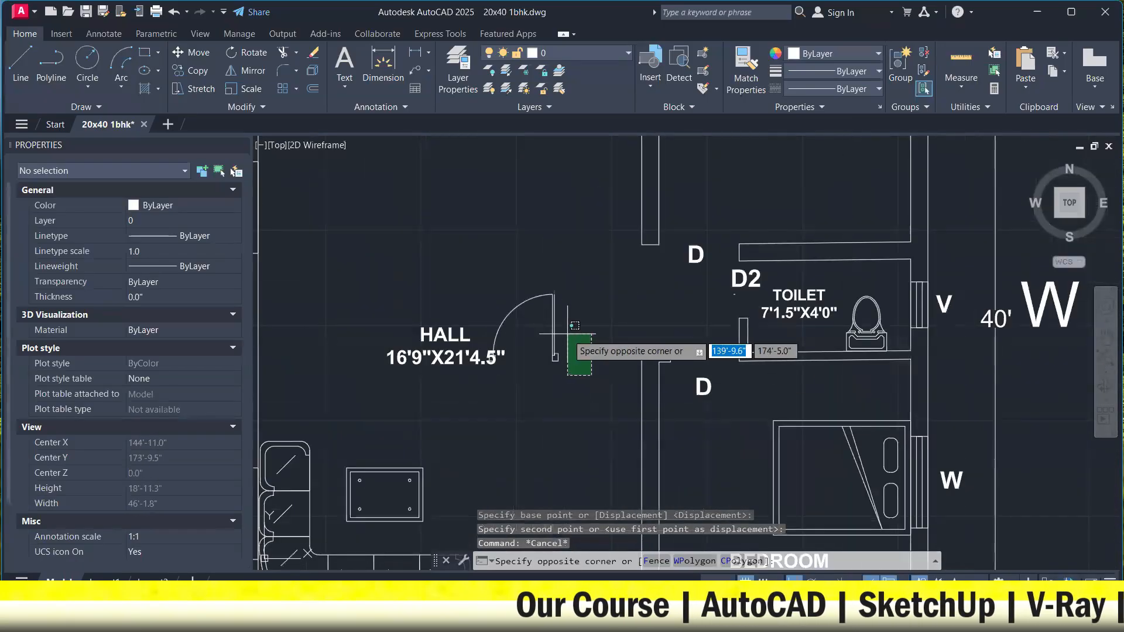
pyautogui.click(547, 306)
pyautogui.press('Return')
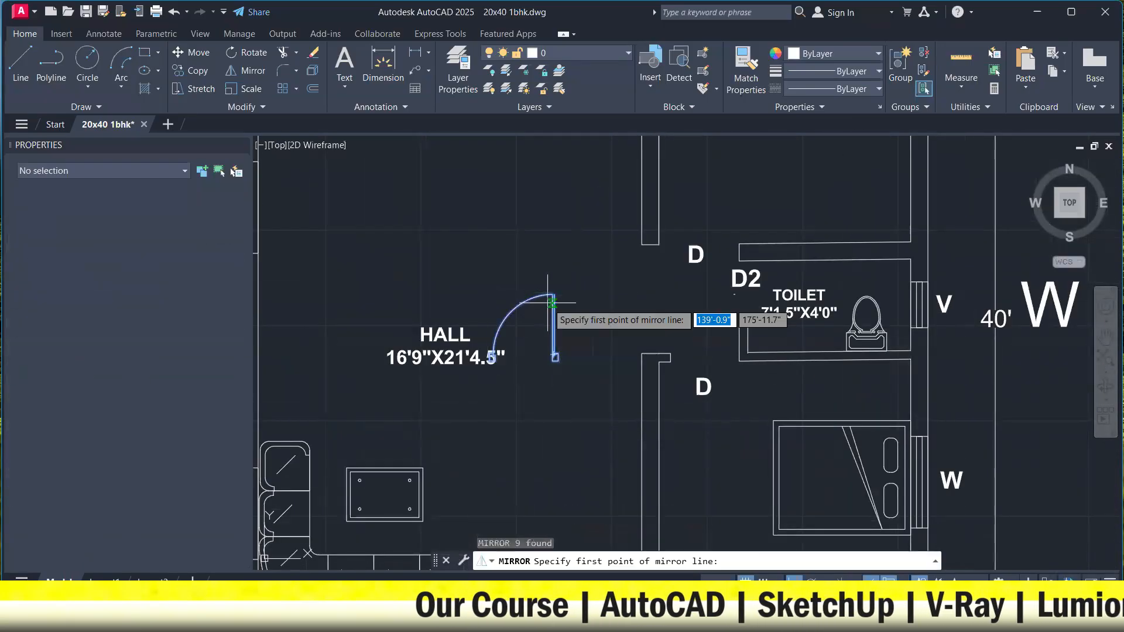
pyautogui.click(559, 357)
pyautogui.click(561, 390)
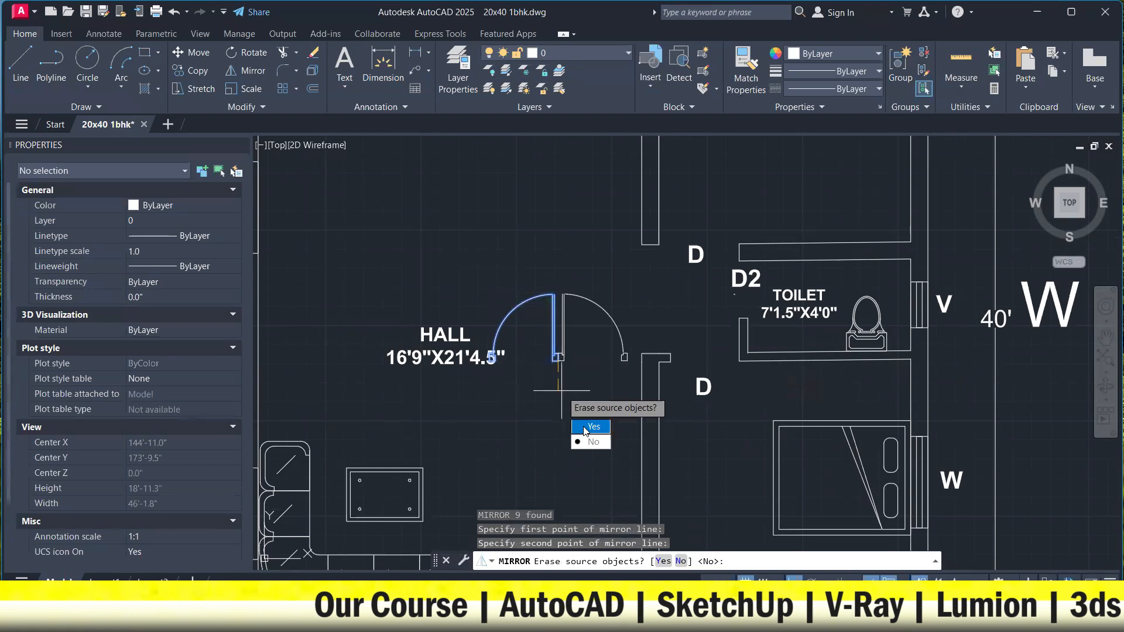
pyautogui.write('Y')
pyautogui.press('Return')
# Move the mirrored door into the upper bedroom's opening, snapping its frame corner to the corner of the toilet wall.
pyautogui.click(621, 337)
pyautogui.rightClick(644, 223)
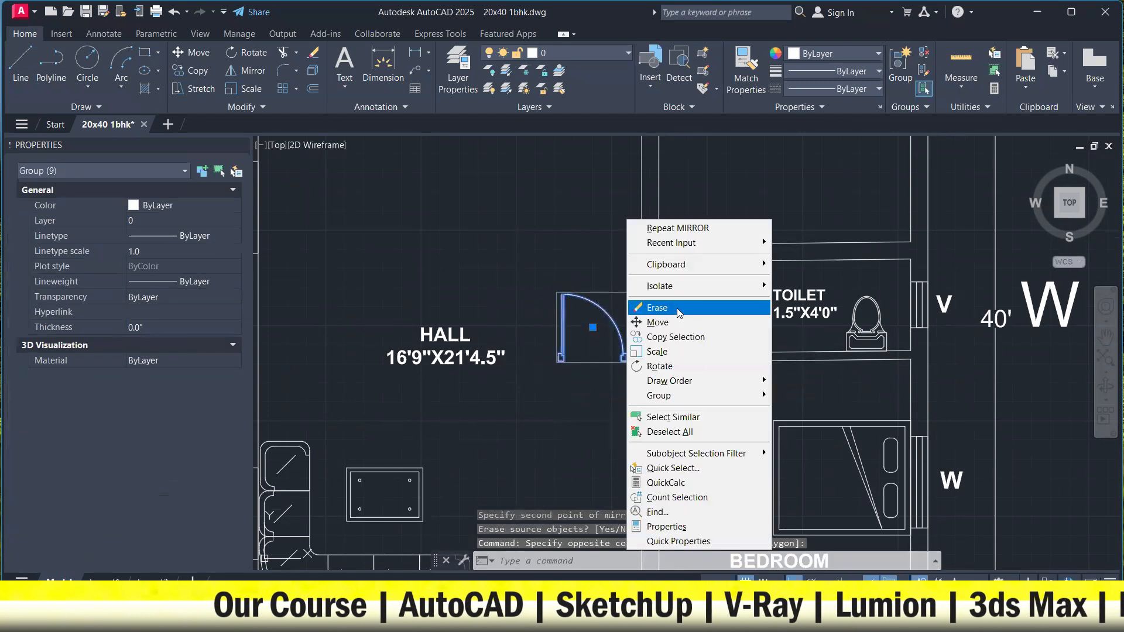
pyautogui.click(682, 322)
pyautogui.scroll(2, 642, 385)
pyautogui.click(614, 343)
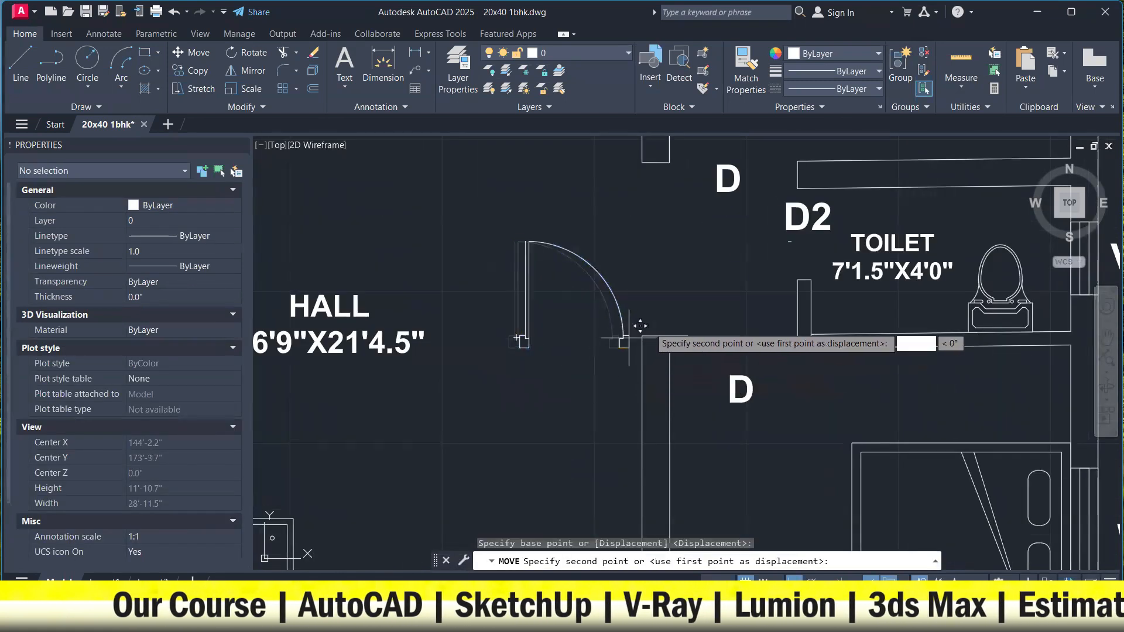
pyautogui.click(794, 186)
pyautogui.moveTo(795, 186); pyautogui.dragTo(773, 300, button='middle')
pyautogui.scroll(2, 674, 298)
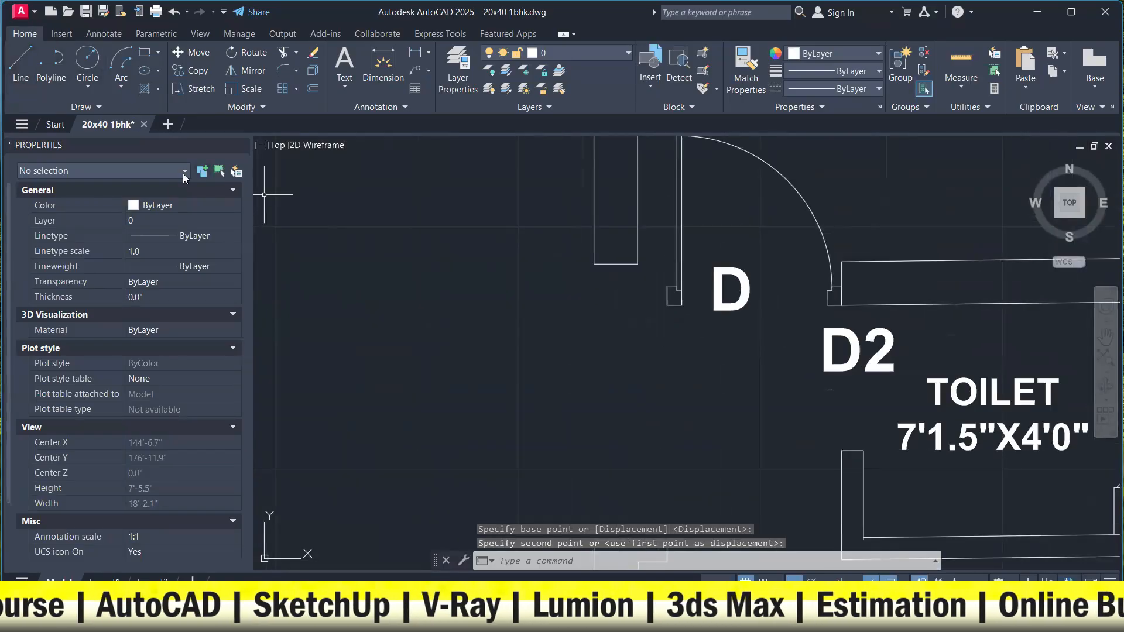
# Extend the wall end beside the upper bedroom door with lines from the frame corner to its outer face and down from its inner corner.
pyautogui.click(20, 61)
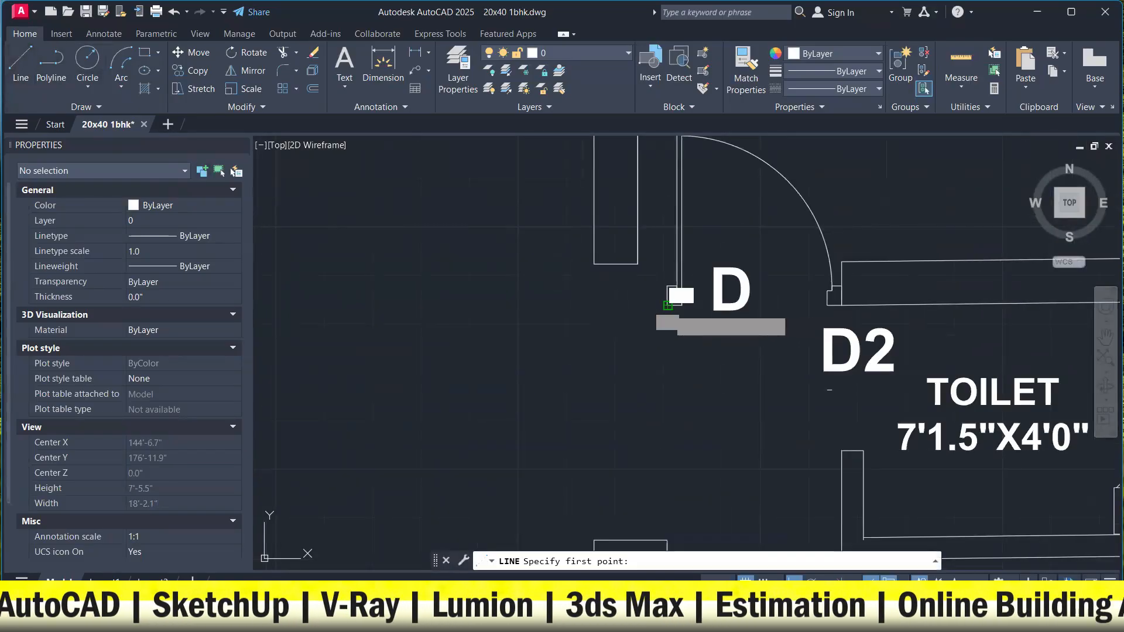
pyautogui.click(667, 305)
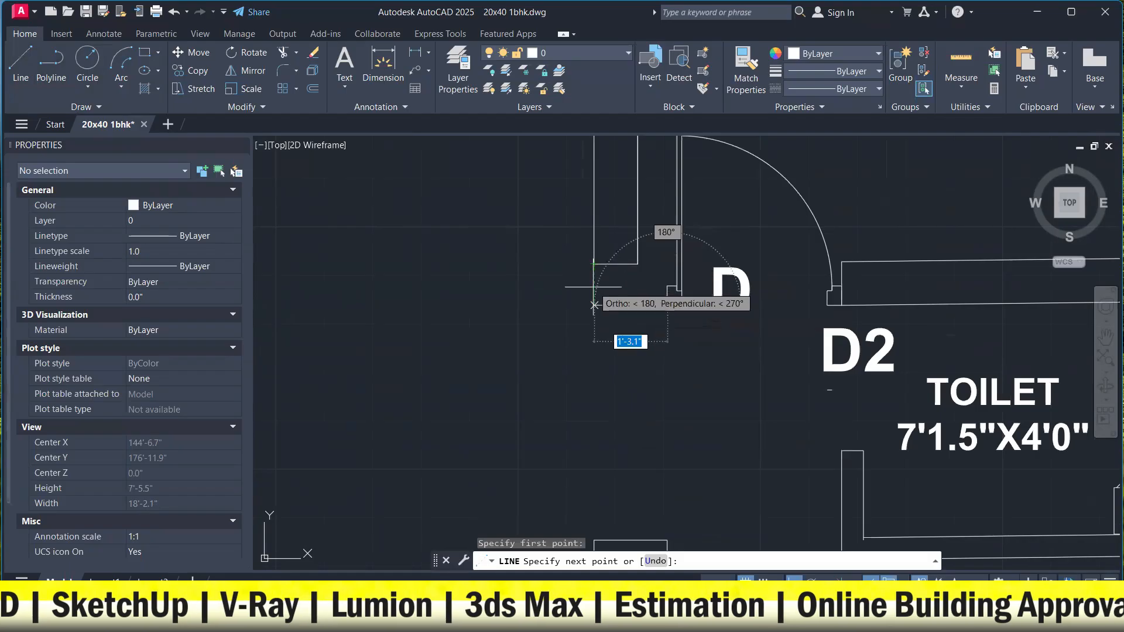
pyautogui.click(595, 305)
pyautogui.click(595, 263)
pyautogui.press('Escape')
pyautogui.press('Return')
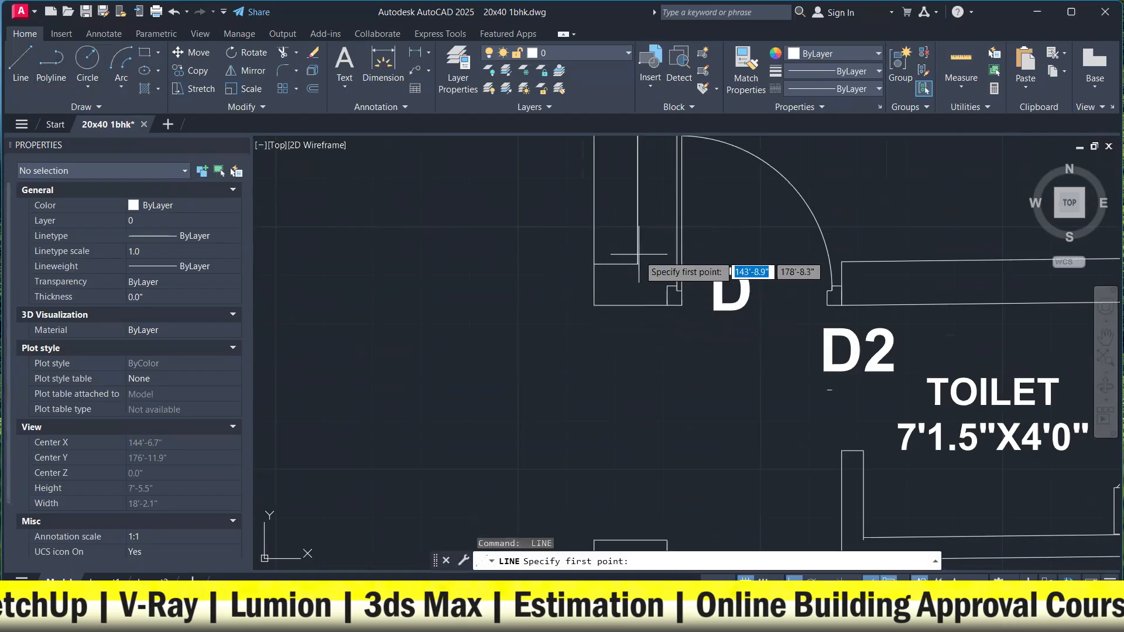
pyautogui.click(638, 264)
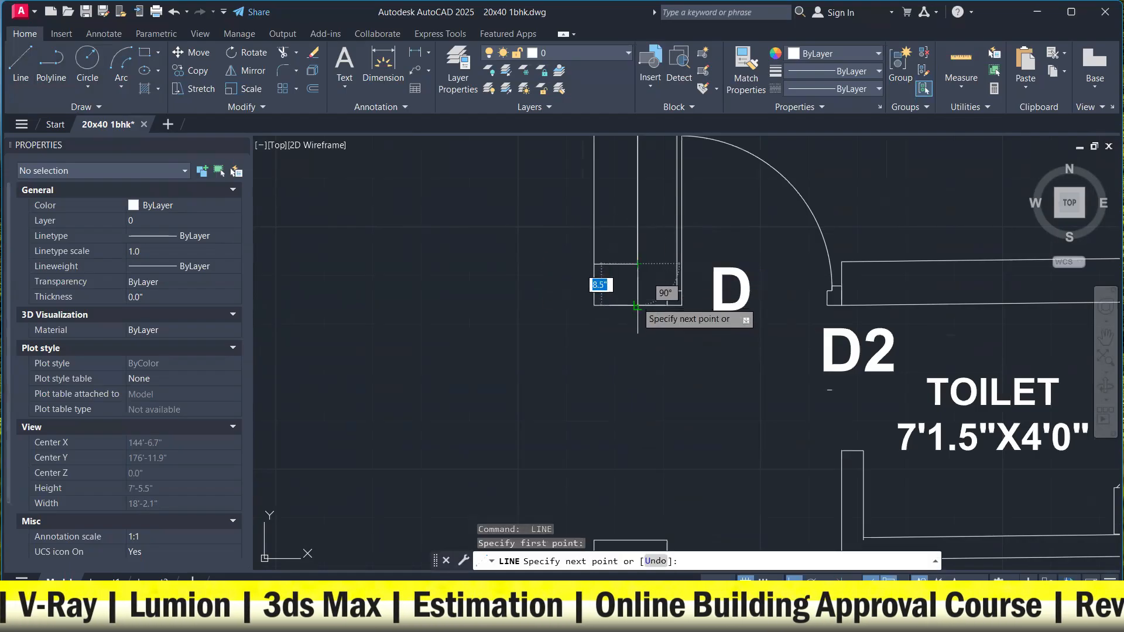
pyautogui.click(637, 305)
pyautogui.press('Escape')
pyautogui.press('Escape')
# Trim away the old end line that crosses the extended wall beside the upper bedroom door.
pyautogui.write('T')
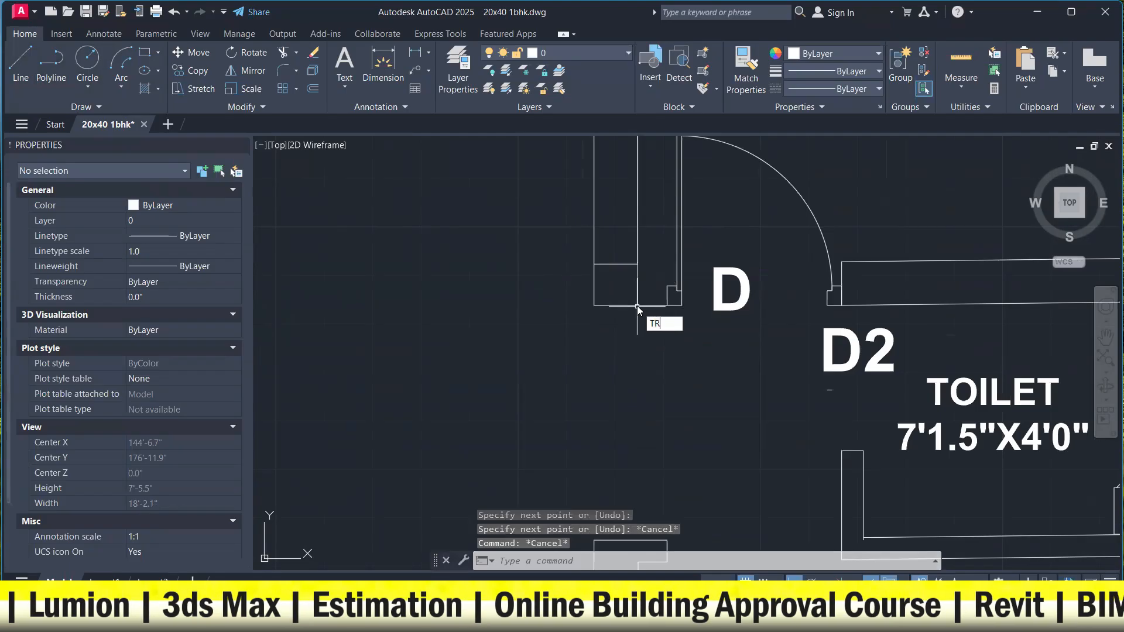
pyautogui.write('R')
pyautogui.press('Return')
pyautogui.click(656, 299)
pyautogui.press('Escape')
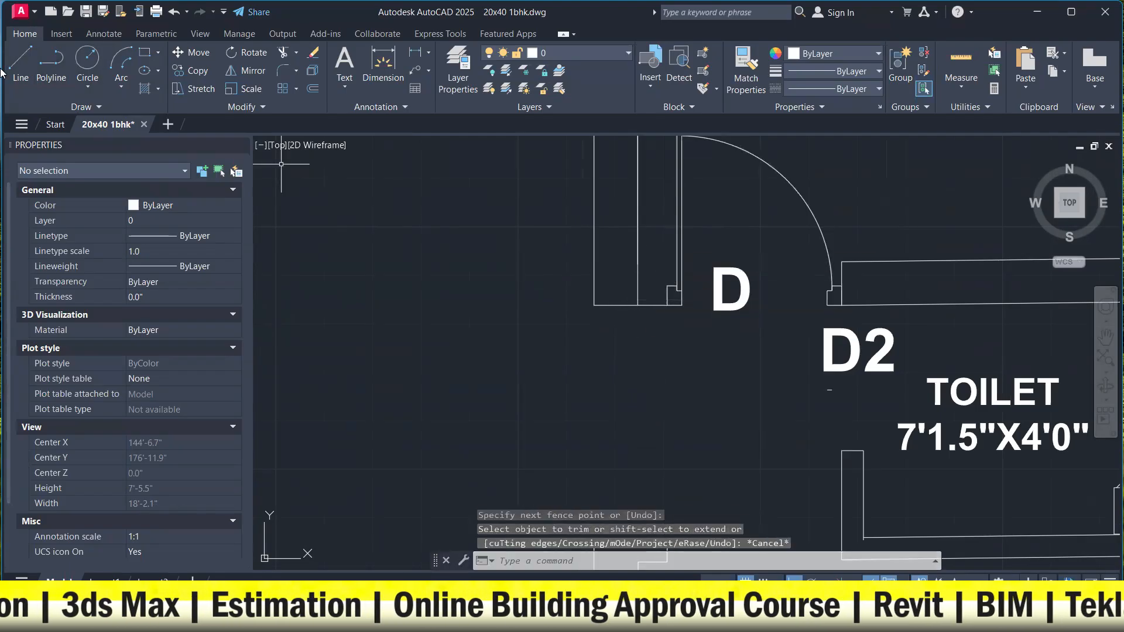
# Offset the extended wall's lower end line upward by 4.5 inches.
pyautogui.scroll(2, 684, 259)
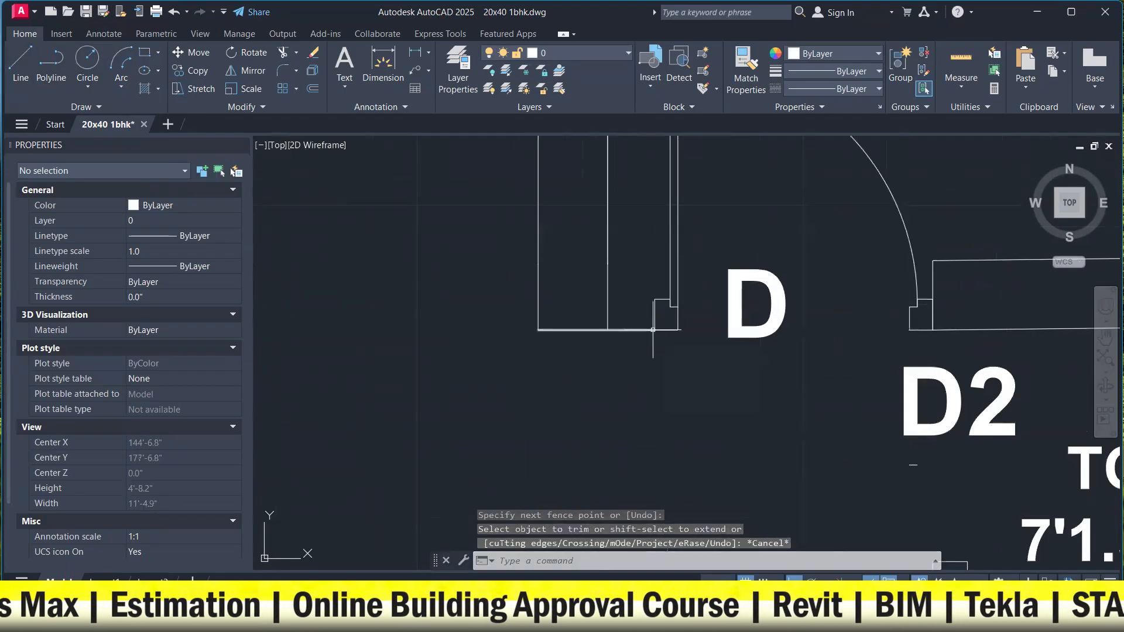
pyautogui.write('o')
pyautogui.press('Return')
pyautogui.write('4.5')
pyautogui.press('Return')
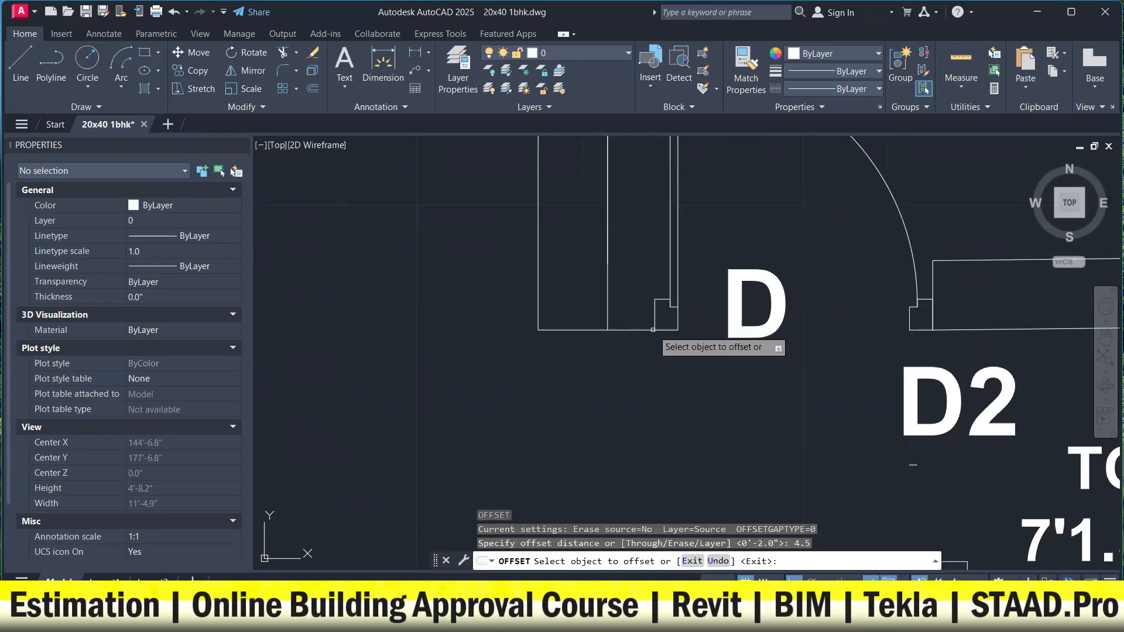
pyautogui.click(645, 330)
pyautogui.click(645, 275)
pyautogui.press('Escape')
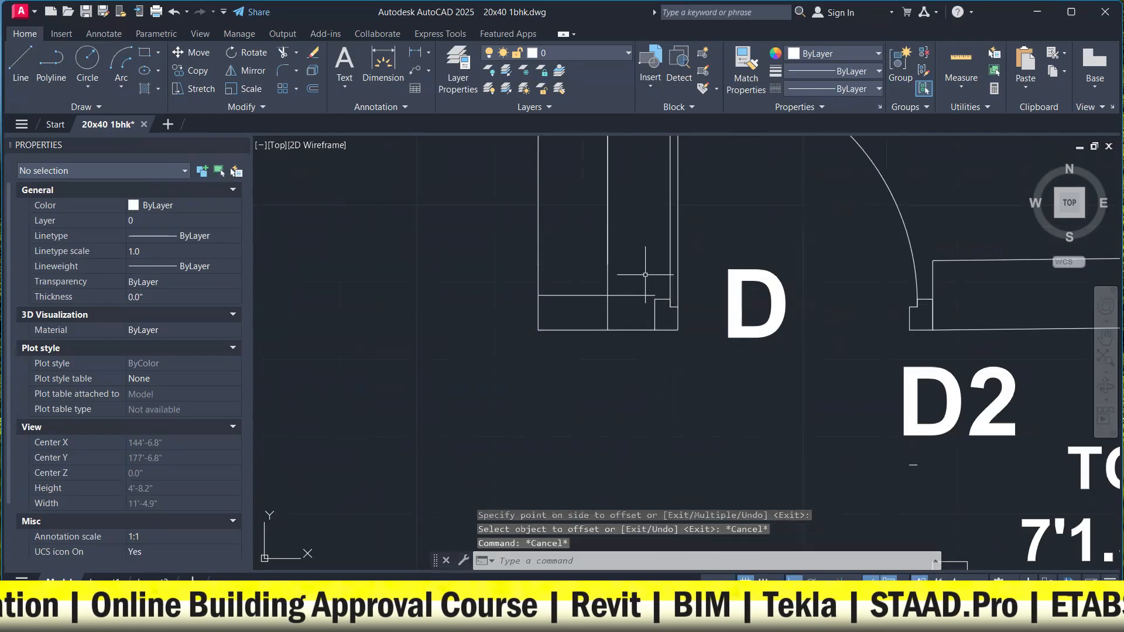
# Trim the offset line between the wall faces and the inner face line below it to open the wall corner.
pyautogui.write('tr')
pyautogui.press('Return')
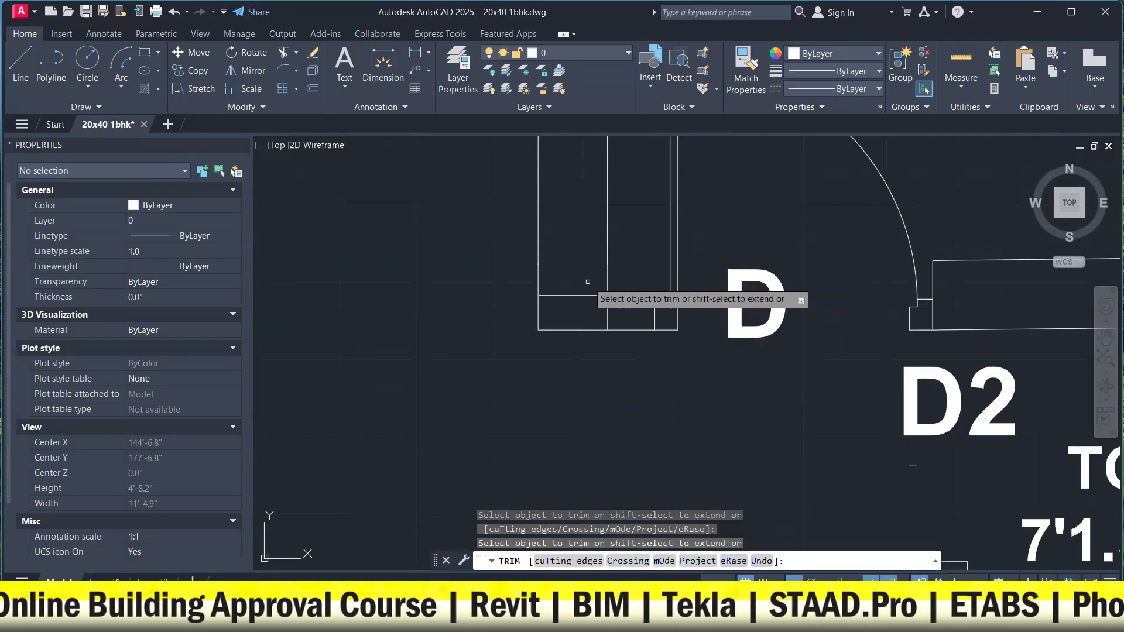
pyautogui.scroll(4, 638, 293)
pyautogui.moveTo(605, 304); pyautogui.dragTo(534, 329)
pyautogui.press('Escape')
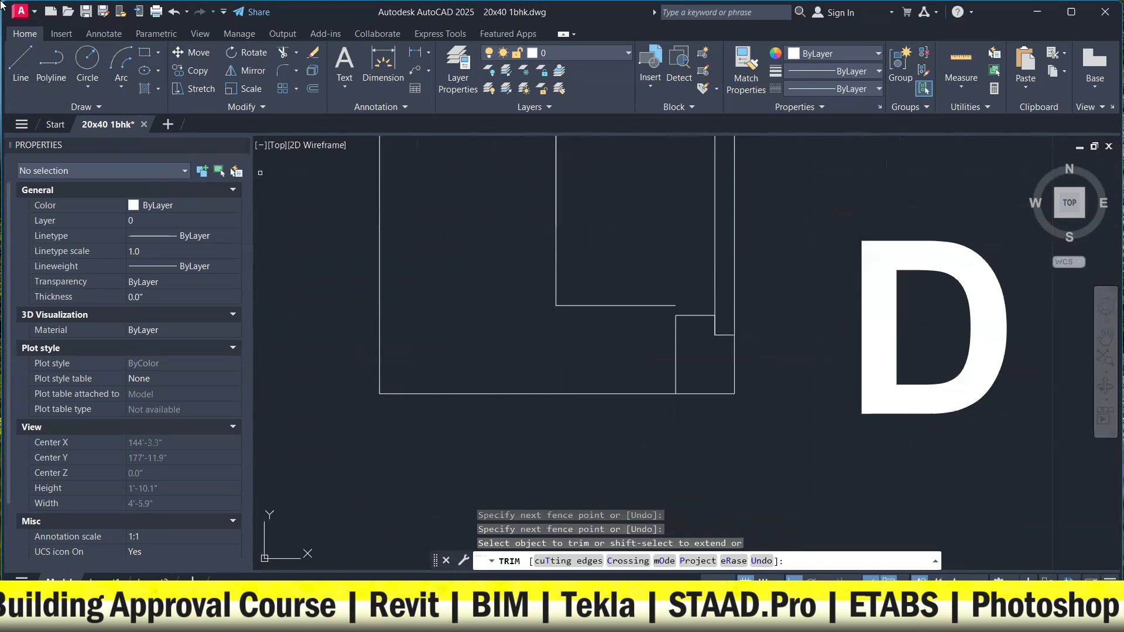
# Close the wall stub against the door frame with a 4.5-inch vertical line down from the offset line's end.
pyautogui.write('l')
pyautogui.press('Return')
pyautogui.click(677, 305)
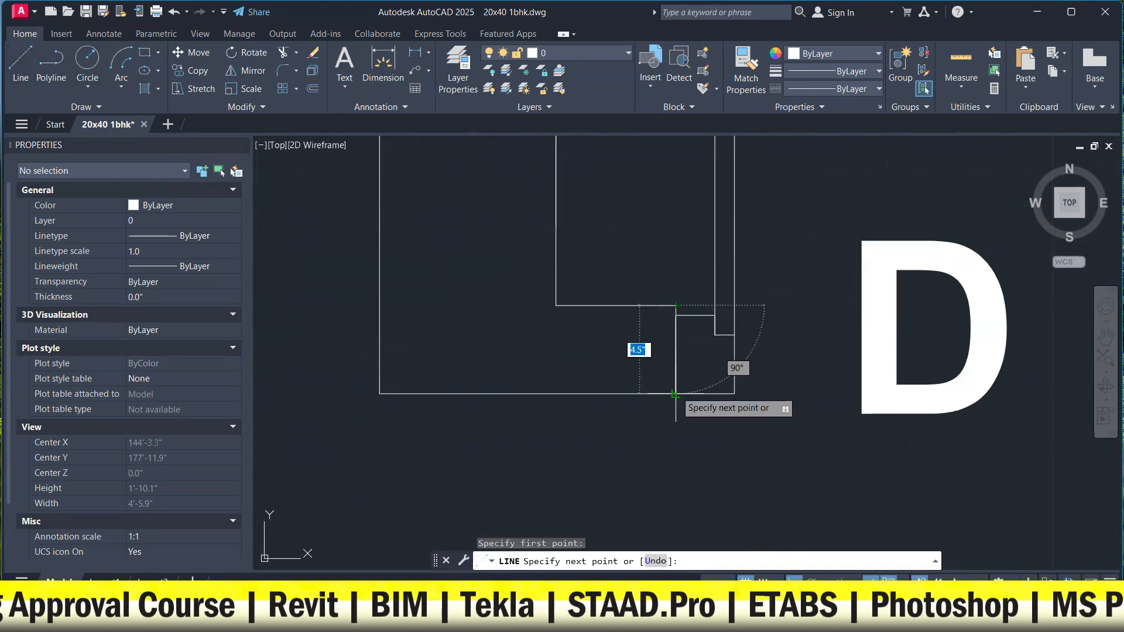
pyautogui.click(621, 319)
pyautogui.scroll(-3, 644, 293)
pyautogui.press('Escape')
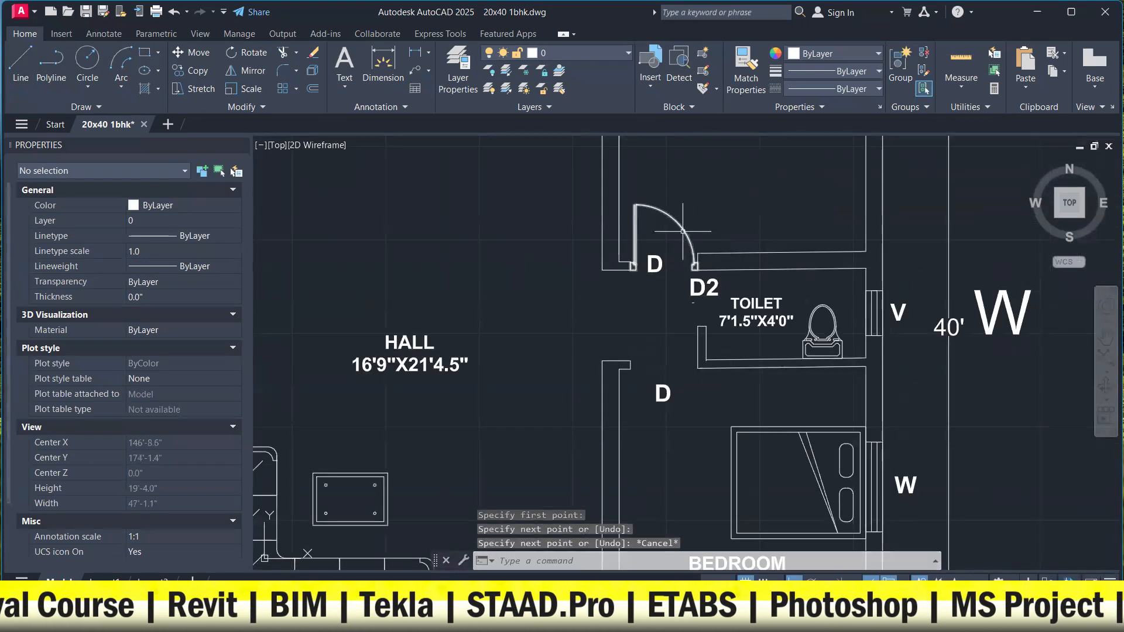
# Mirror the upper bedroom door about a horizontal line across the passage into the lower bedroom's opening, keeping the source door.
pyautogui.click(683, 232)
pyautogui.click(246, 70)
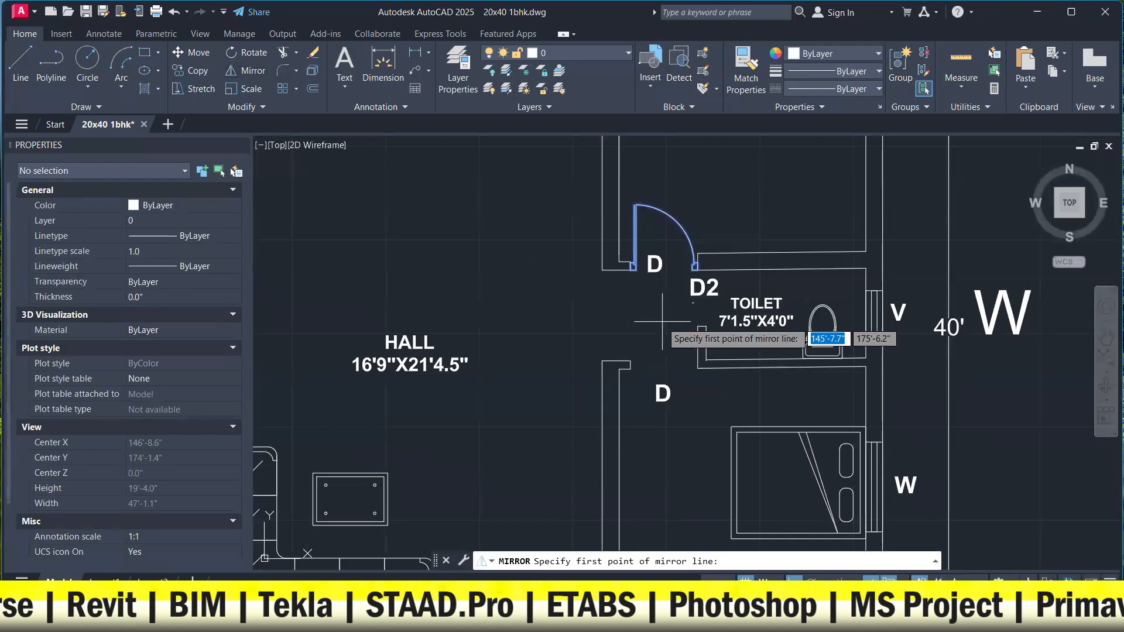
pyautogui.click(655, 316)
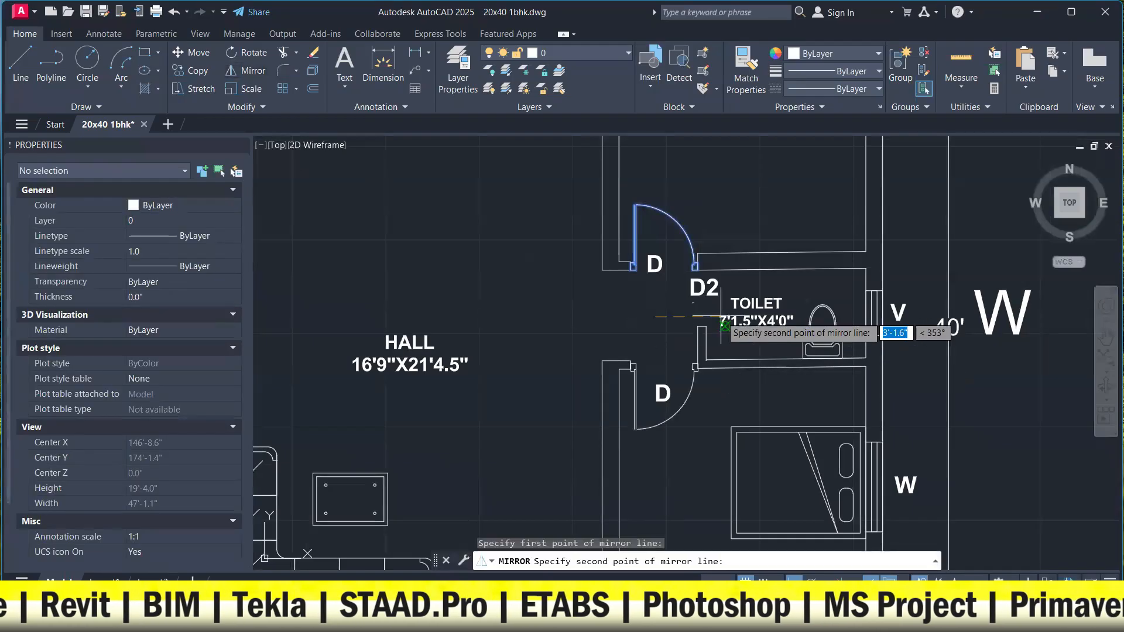
pyautogui.click(849, 291)
pyautogui.click(878, 341)
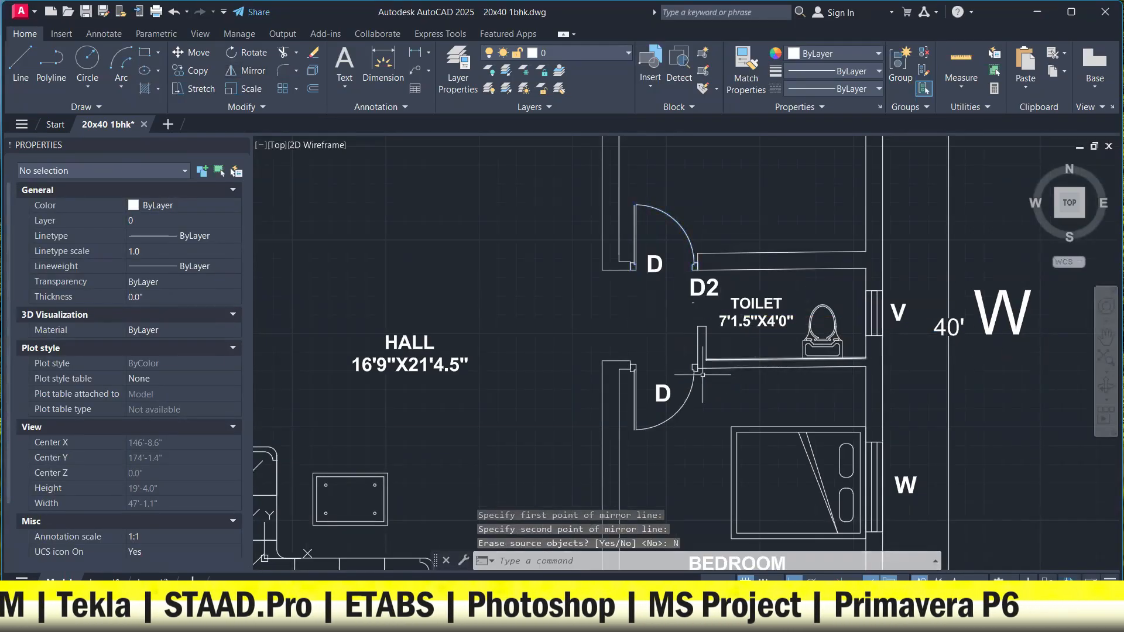
pyautogui.scroll(2, 701, 375)
pyautogui.click(726, 404)
pyautogui.click(645, 296)
pyautogui.rightClick(645, 297)
pyautogui.click(777, 495)
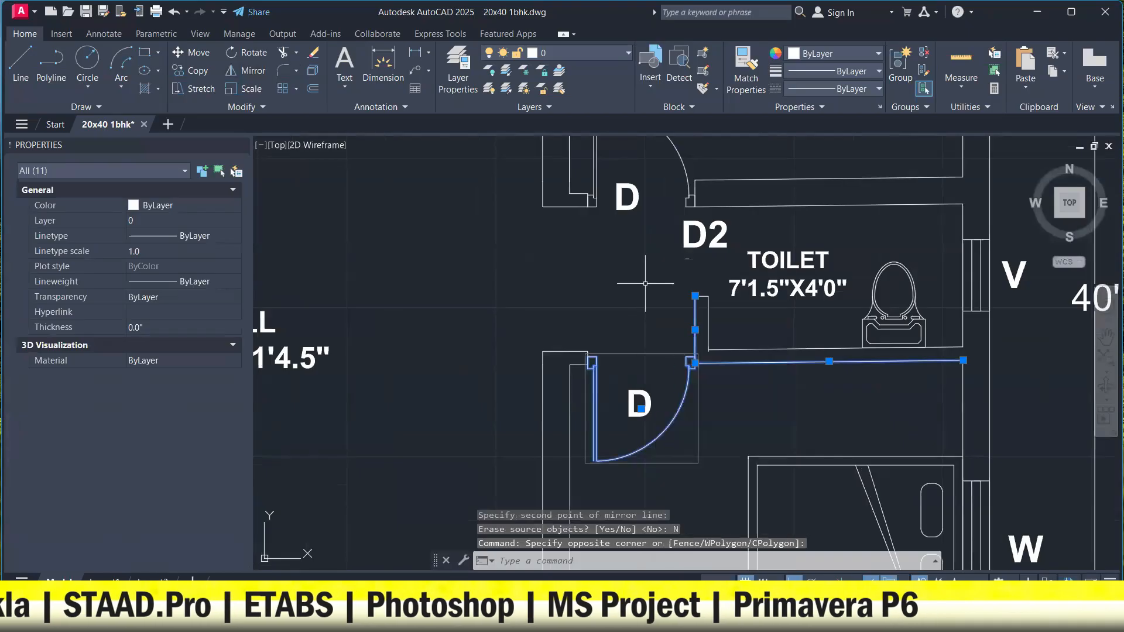
# Move the lower bedroom door up so its frame corner meets the corner of the adjoining wall stub.
pyautogui.scroll(2, 597, 404)
pyautogui.click(592, 395)
pyautogui.rightClick(593, 294)
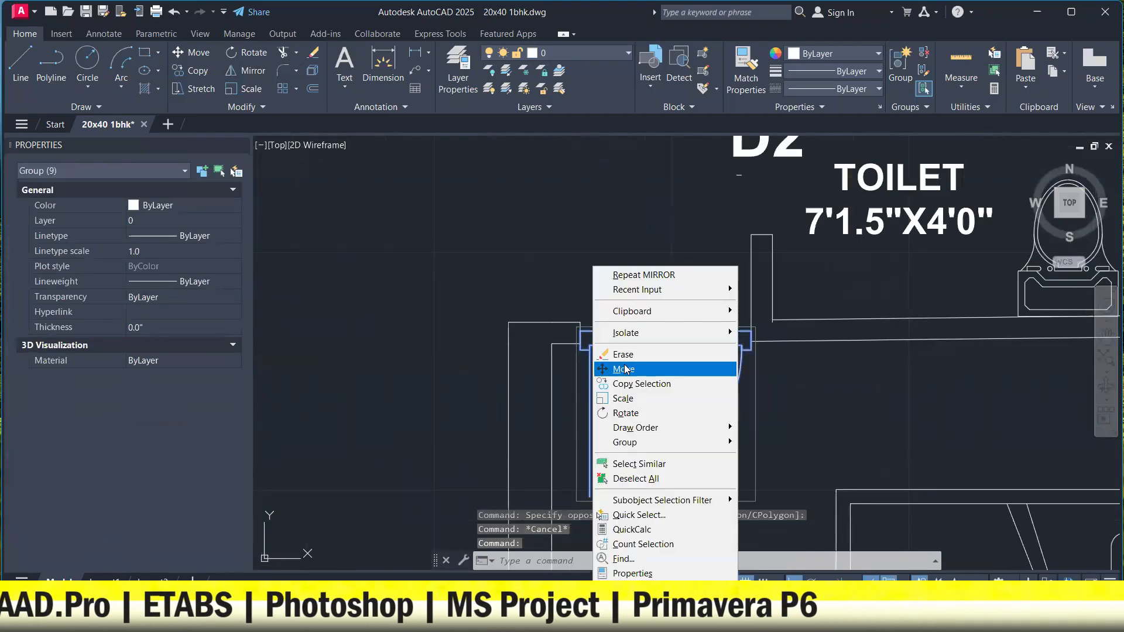
pyautogui.click(630, 371)
pyautogui.scroll(2, 576, 328)
pyautogui.click(576, 328)
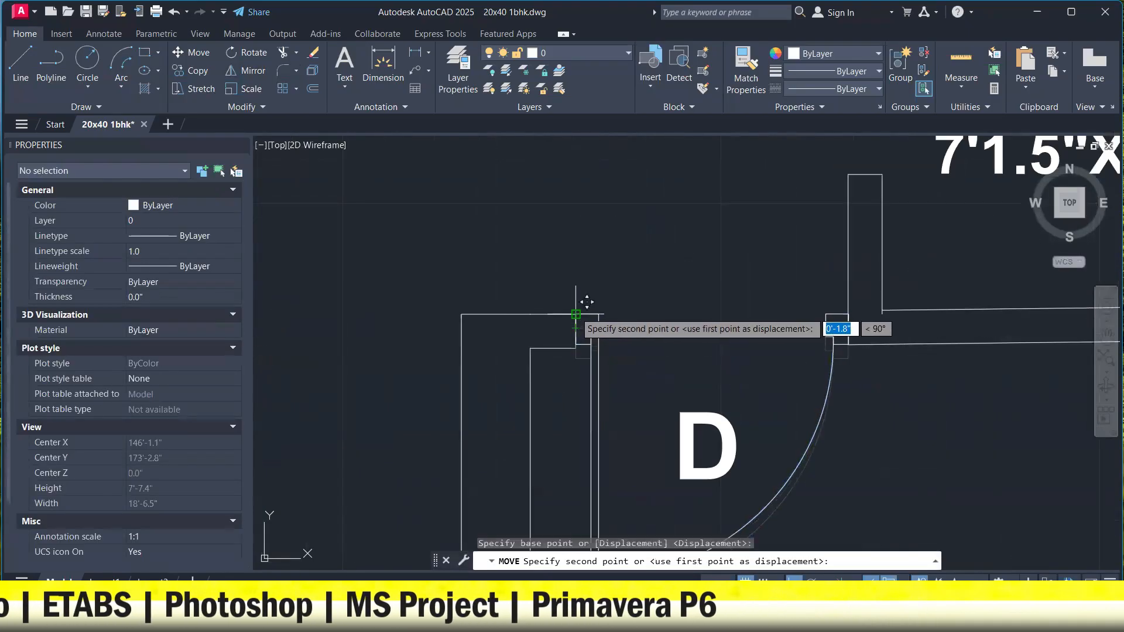
pyautogui.click(583, 305)
# Copy the upper bedroom door horizontally into the hall below the kitchen opening and select the copy.
pyautogui.scroll(-4, 612, 299)
pyautogui.scroll(-7, 614, 298)
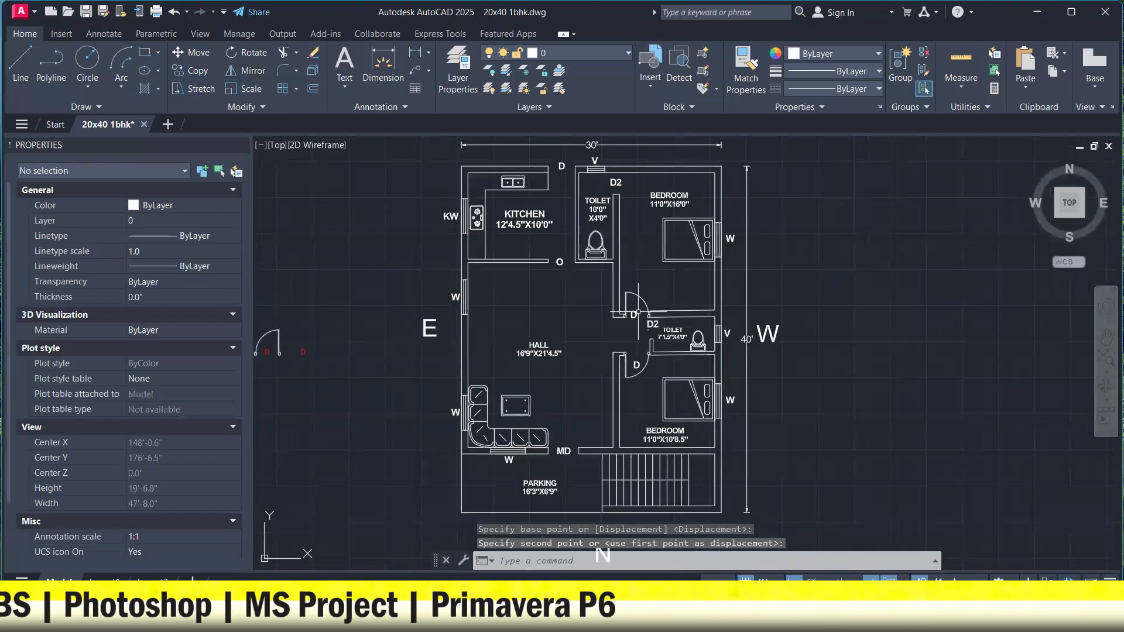
pyautogui.scroll(2, 695, 340)
pyautogui.click(694, 321)
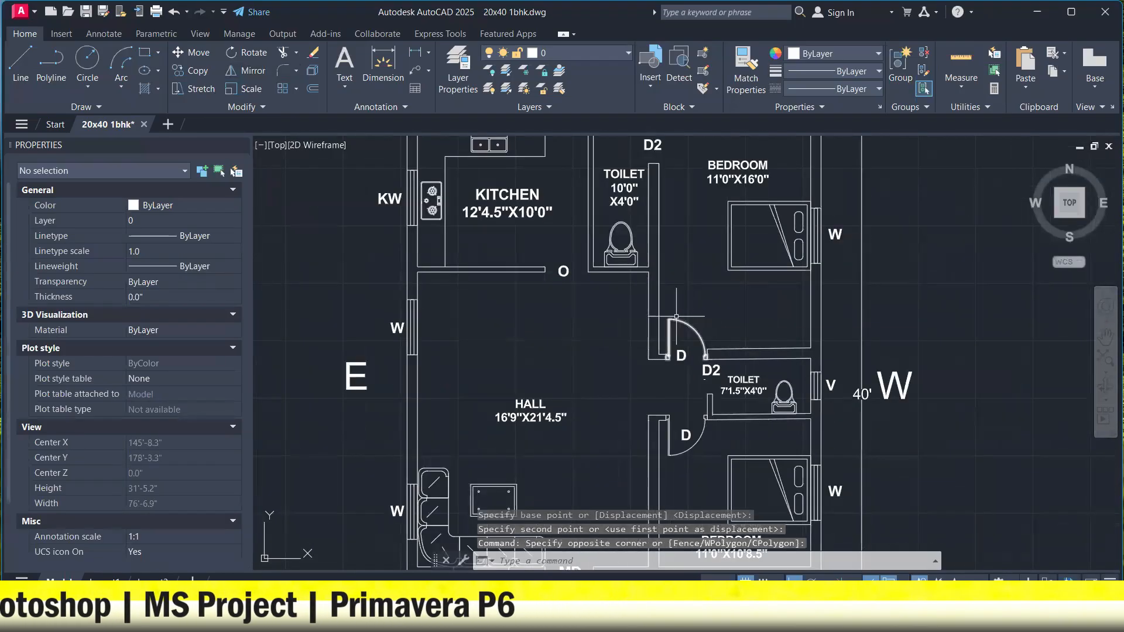
pyautogui.click(662, 345)
pyautogui.rightClick(695, 264)
pyautogui.click(740, 384)
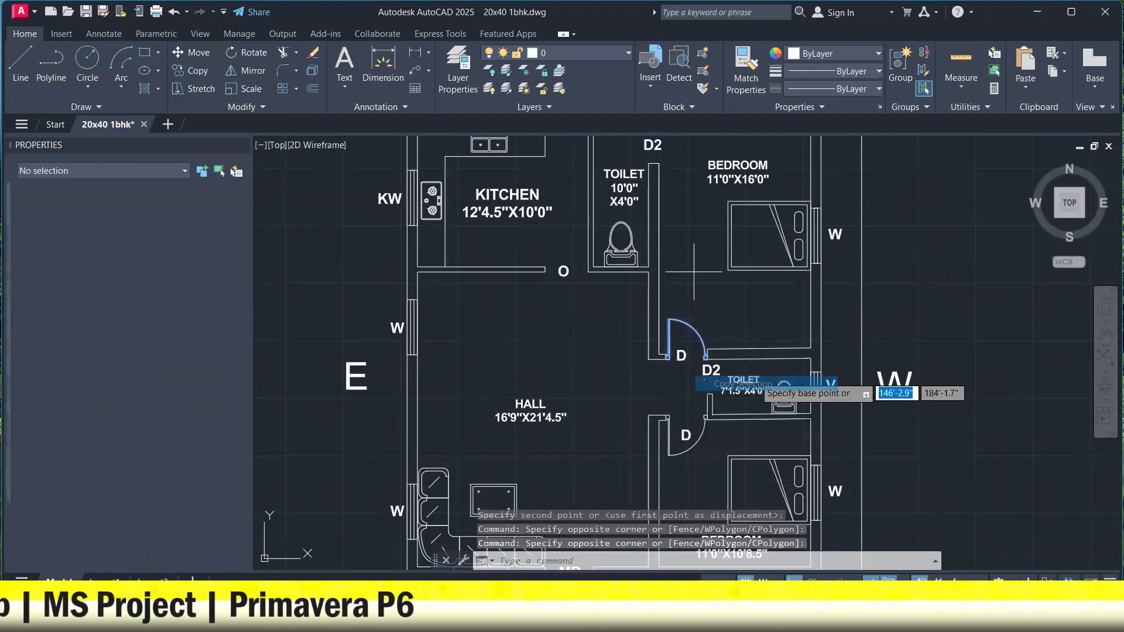
pyautogui.click(696, 332)
pyautogui.click(554, 331)
pyautogui.press('Escape')
pyautogui.click(554, 331)
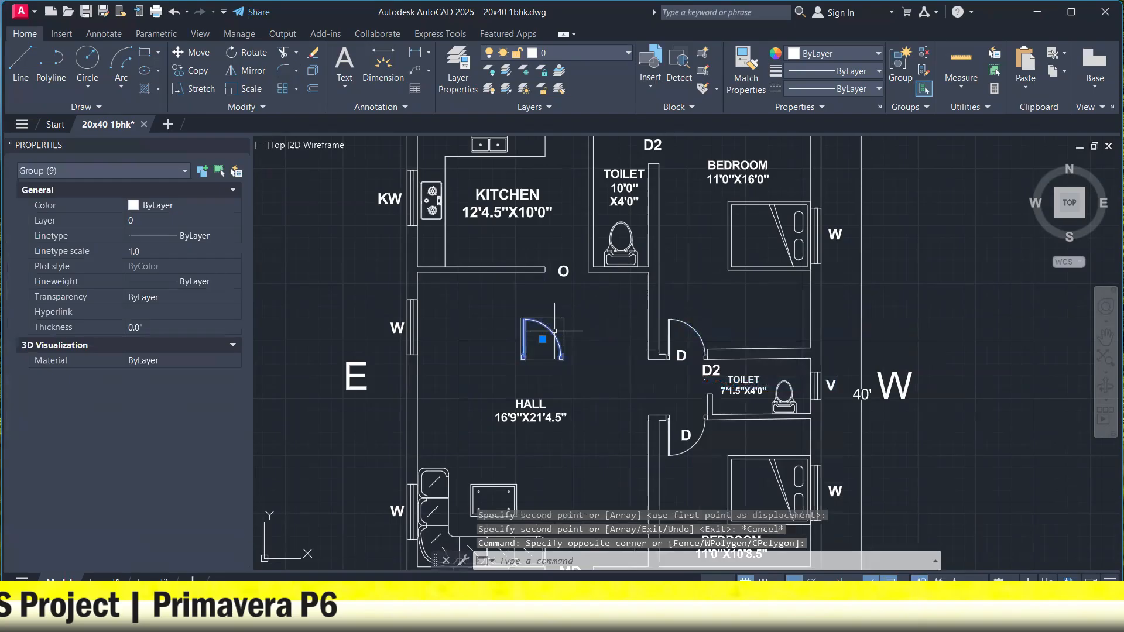
# Mirror the copied hall door downward about a horizontal line just below its frame, keeping the source door.
pyautogui.click(244, 70)
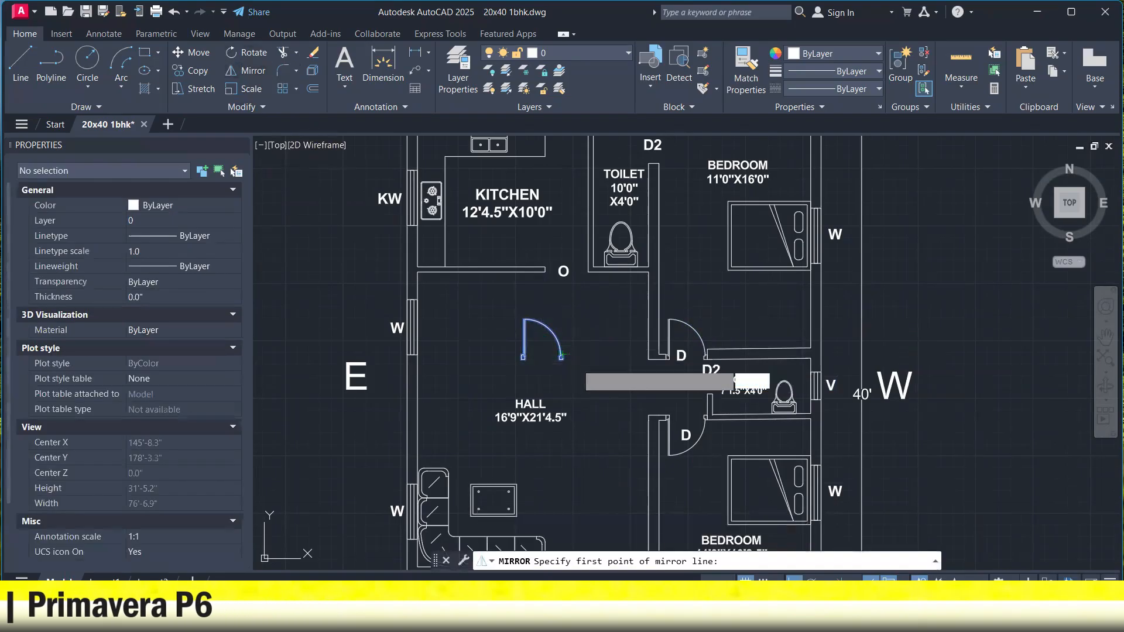
pyautogui.click(577, 364)
pyautogui.click(604, 363)
pyautogui.click(635, 416)
pyautogui.click(785, 363)
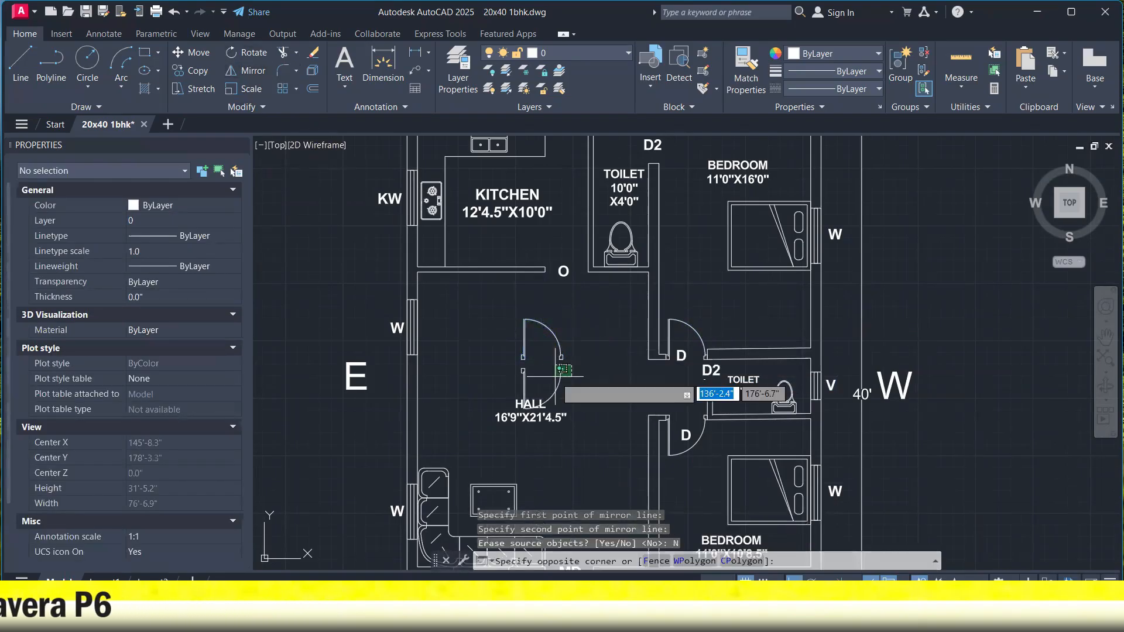
# Mirror the lower hall door about a vertical line between it and the passage wall, keeping the source door.
pyautogui.click(527, 407)
pyautogui.press('space')
pyautogui.click(592, 362)
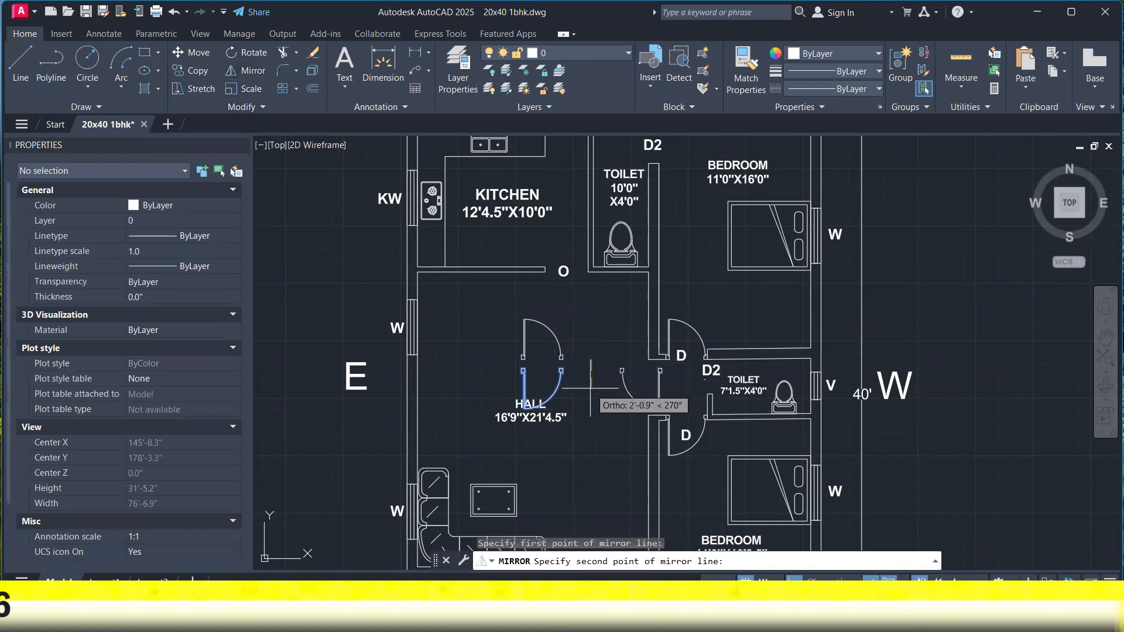
pyautogui.click(592, 417)
# Move the newly mirrored door into the kitchen's outer-wall opening so its frame corner meets the corner of the toilet wall.
pyautogui.click(635, 386)
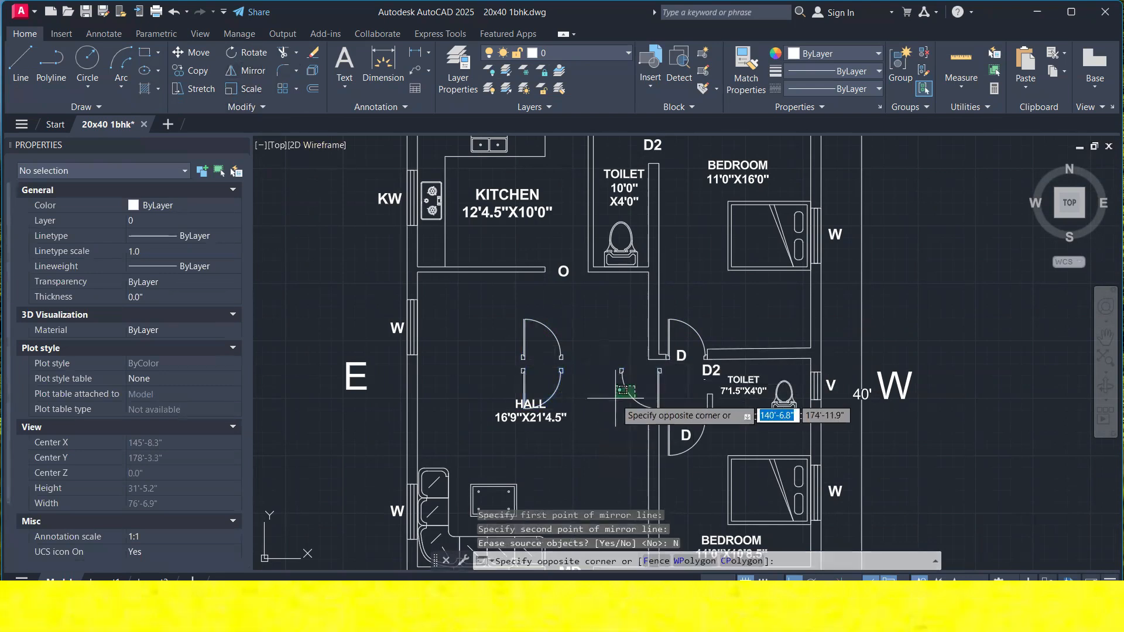
pyautogui.click(616, 399)
pyautogui.rightClick(631, 306)
pyautogui.click(662, 369)
pyautogui.scroll(5, 630, 389)
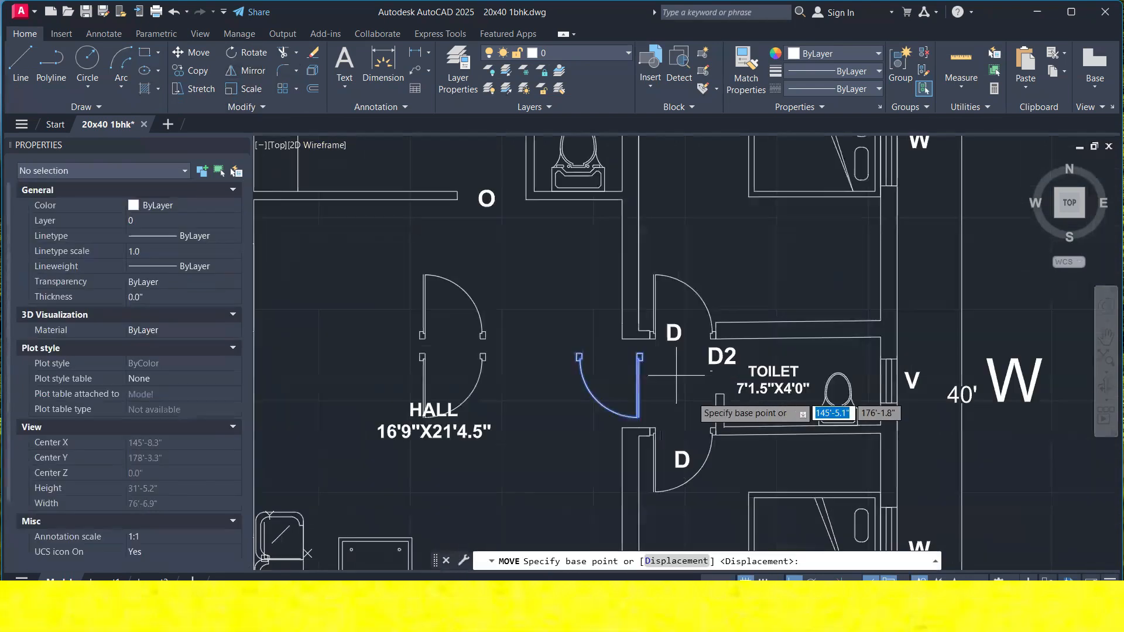
pyautogui.click(612, 329)
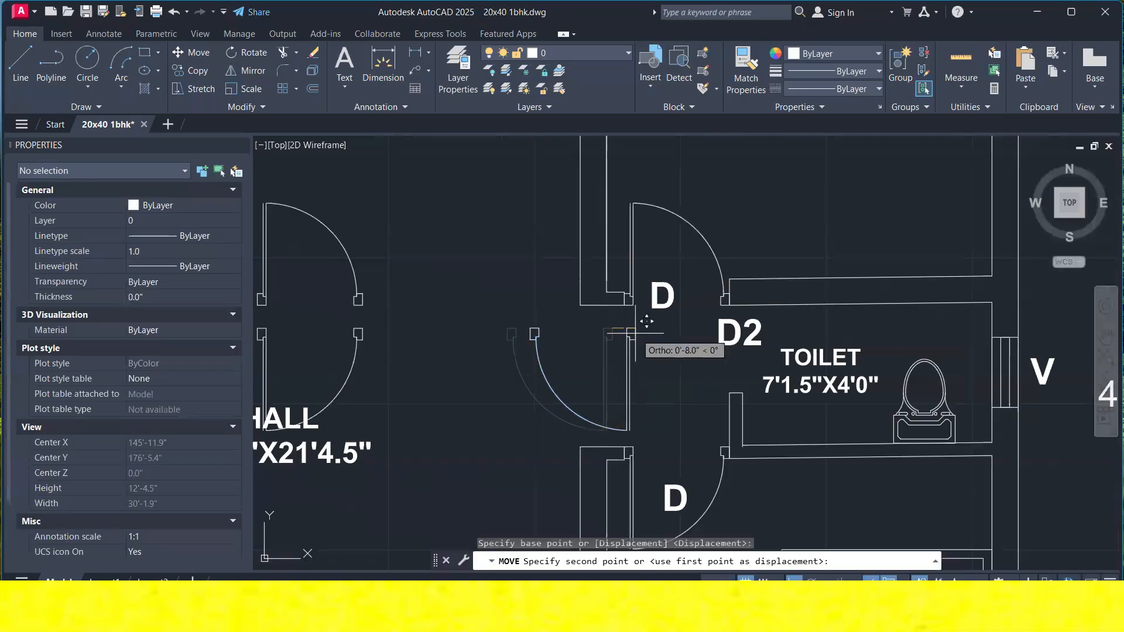
pyautogui.scroll(-5, 612, 328)
pyautogui.scroll(6, 600, 223)
pyautogui.click(594, 254)
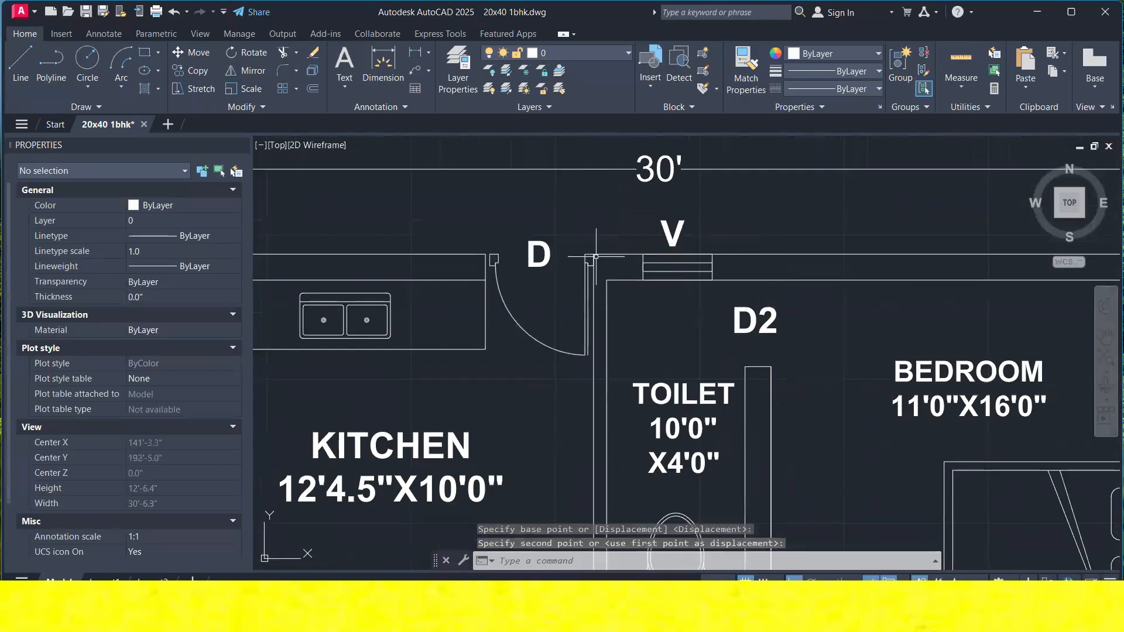
# Move the kitchen wall's vertical end line across to the outer corner of the adjacent door frame.
pyautogui.scroll(4, 586, 211)
pyautogui.scroll(-2, 558, 201)
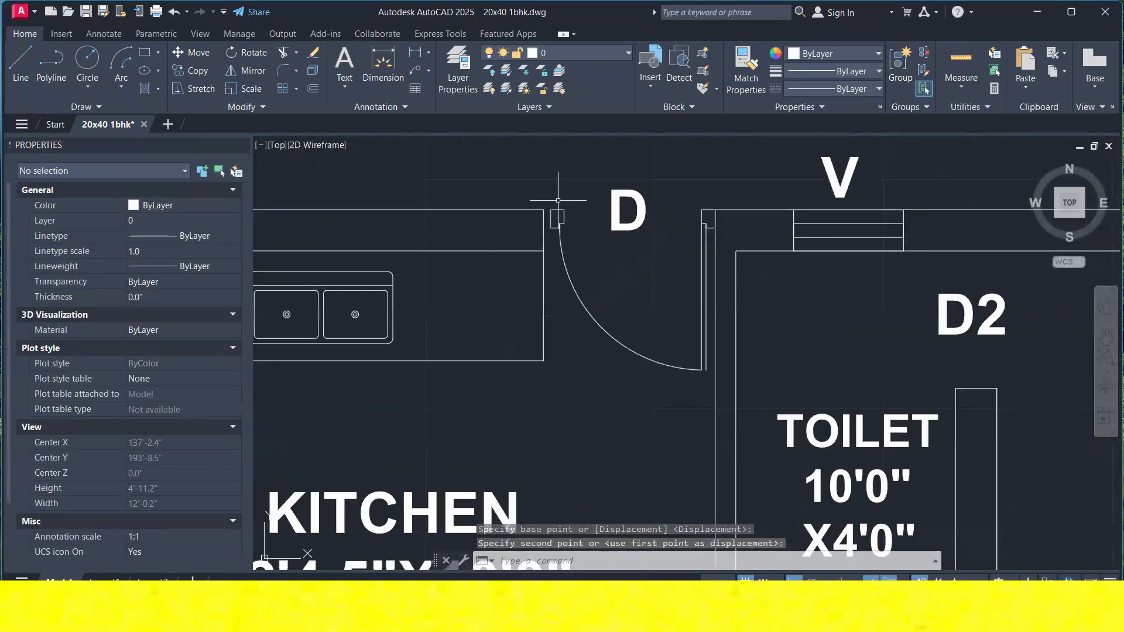
pyautogui.scroll(2, 537, 217)
pyautogui.click(531, 178)
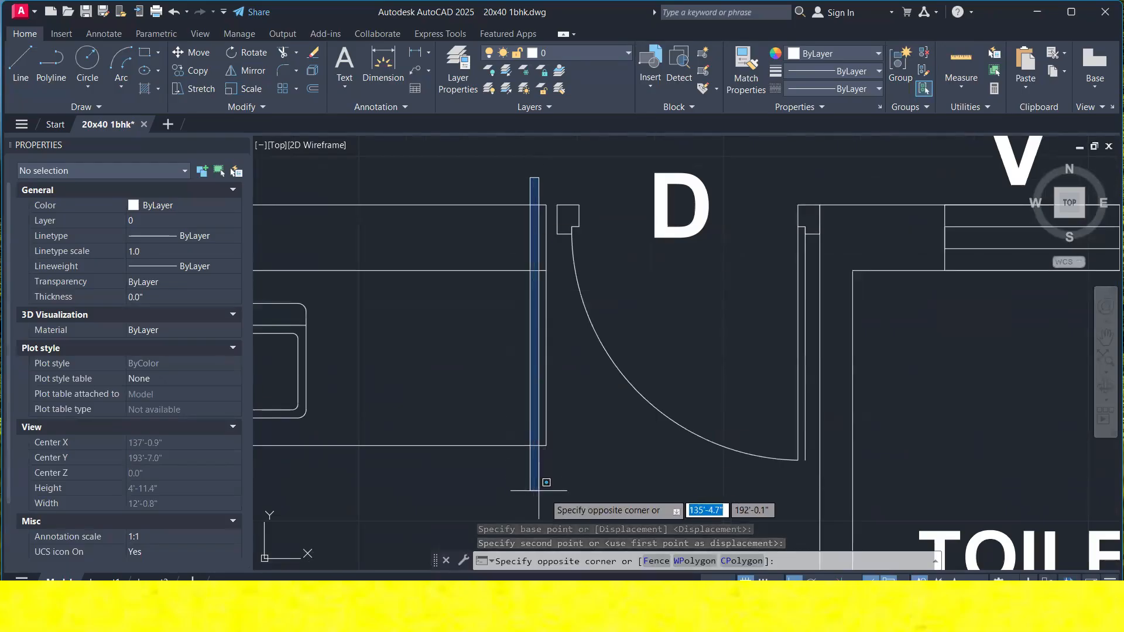
pyautogui.click(571, 501)
pyautogui.rightClick(538, 187)
pyautogui.click(562, 287)
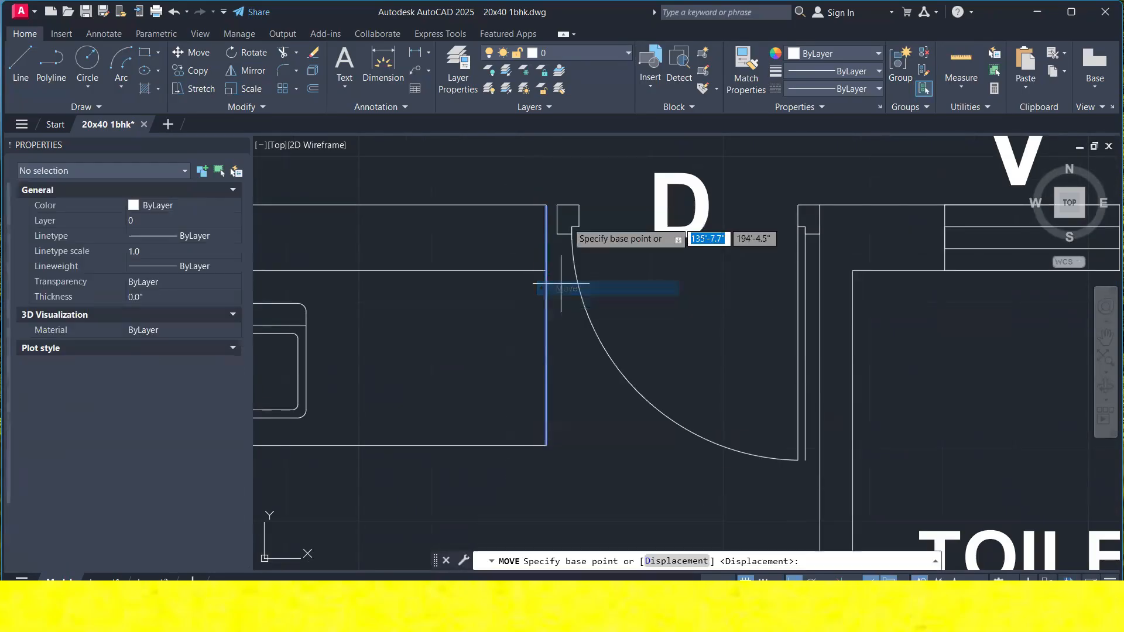
pyautogui.scroll(2, 544, 222)
pyautogui.click(552, 195)
pyautogui.press('Escape')
pyautogui.scroll(-2, 557, 194)
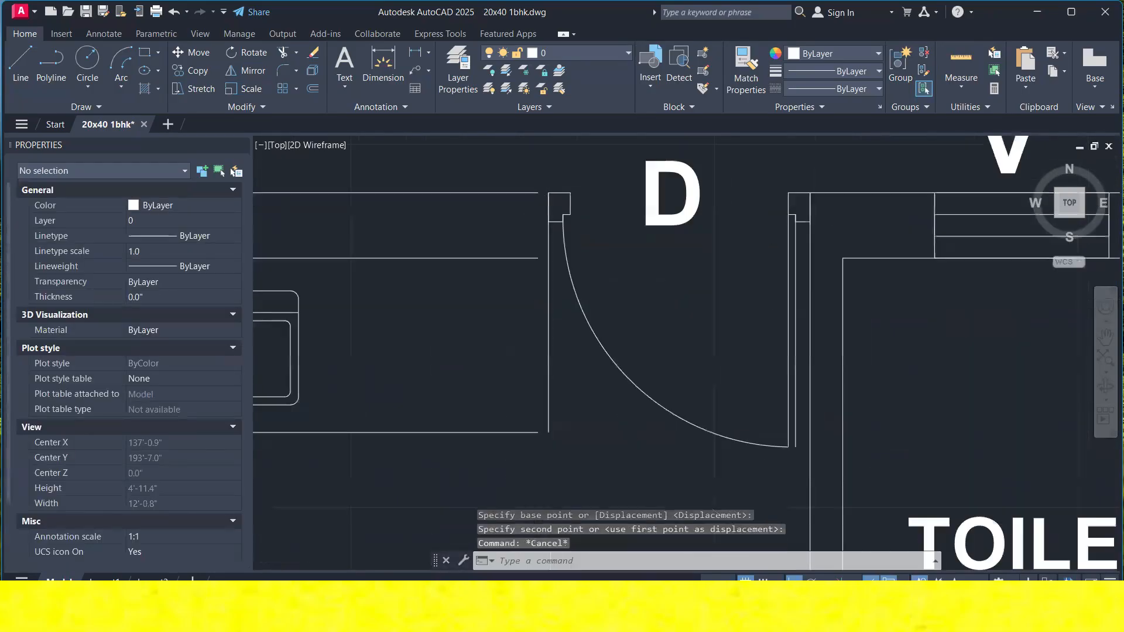
pyautogui.press('Escape')
# Extend the kitchen's horizontal wall and counter lines to the vertical end line at the door frame.
pyautogui.write('EX')
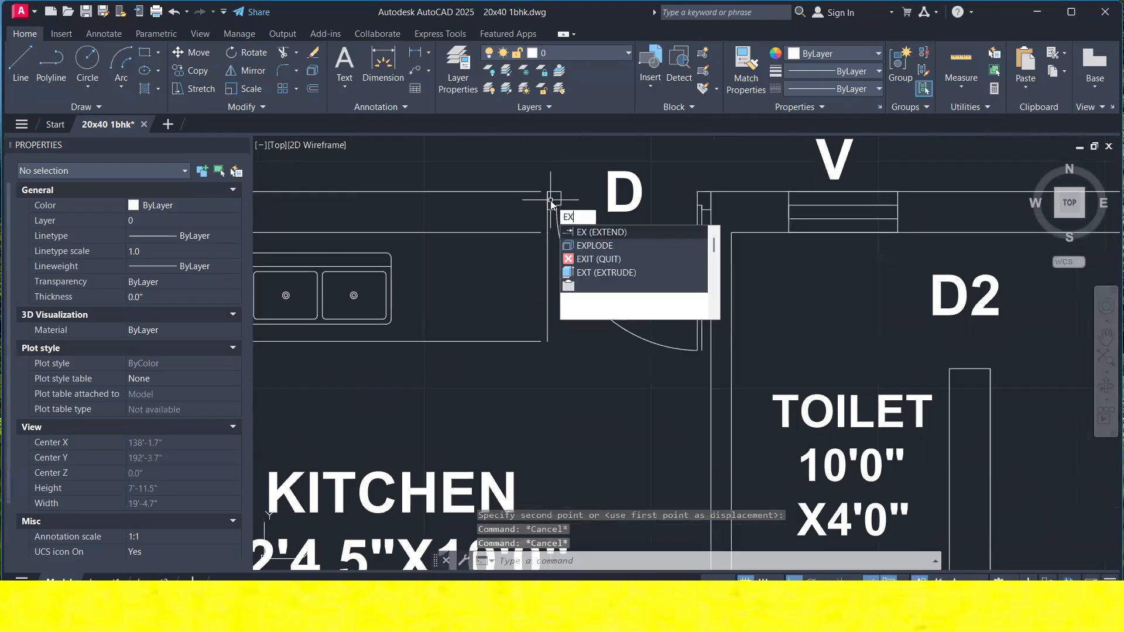
pyautogui.press('Return')
pyautogui.click(525, 180)
pyautogui.press('Escape')
pyautogui.scroll(-6, 519, 351)
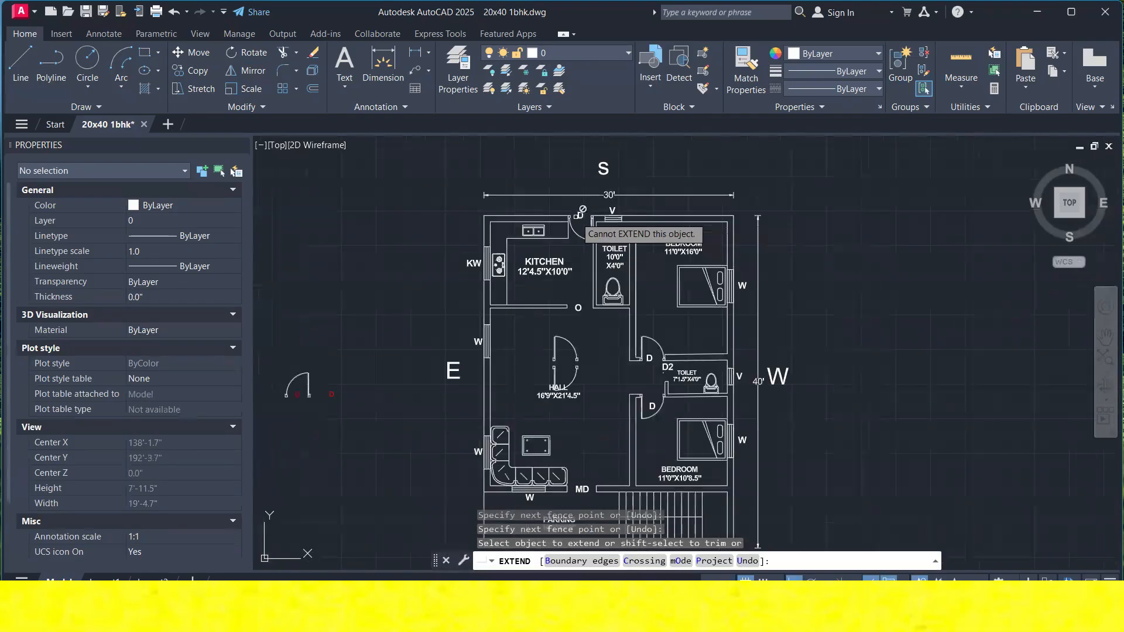
pyautogui.press('Escape')
pyautogui.scroll(6, 505, 202)
pyautogui.click(505, 203)
pyautogui.click(507, 192)
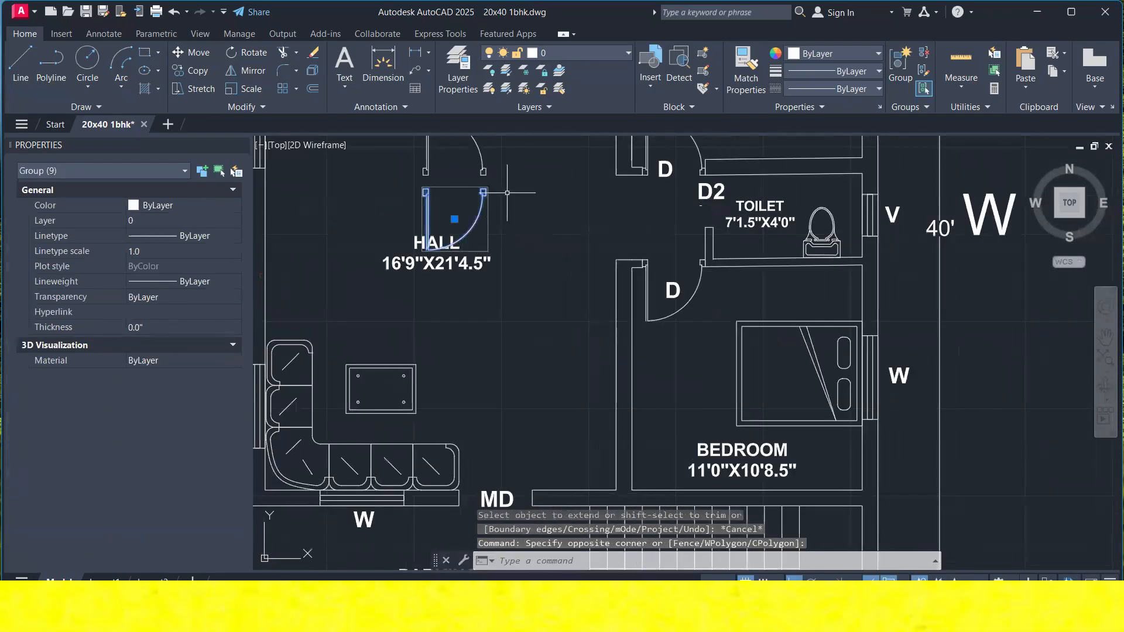
pyautogui.scroll(-3, 540, 357)
pyautogui.scroll(3, 520, 284)
pyautogui.press('Escape')
# Turn off group selection and delete the latch-side frame of the upper hall door.
pyautogui.click(462, 242)
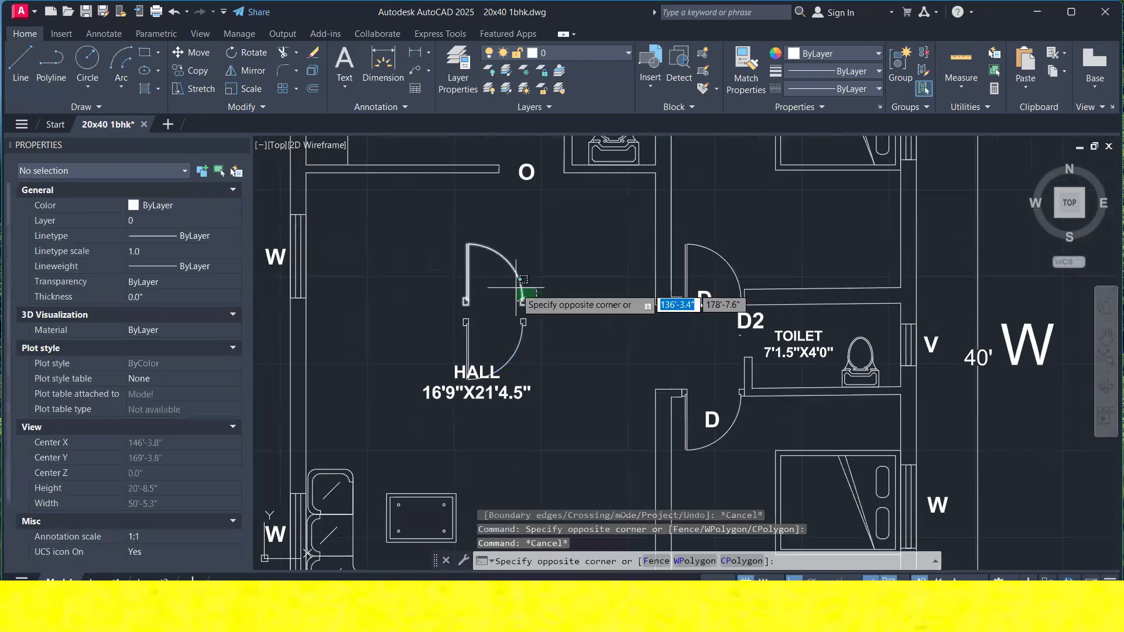
pyautogui.click(530, 308)
pyautogui.press('Escape')
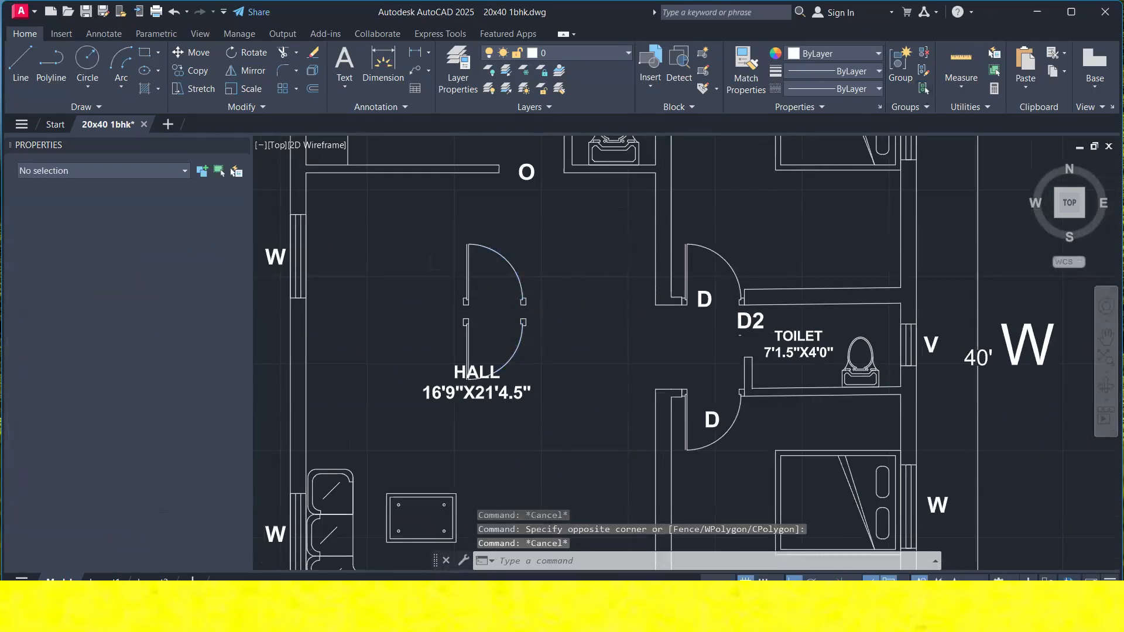
pyautogui.scroll(6, 487, 302)
pyautogui.click(624, 247)
pyautogui.click(683, 329)
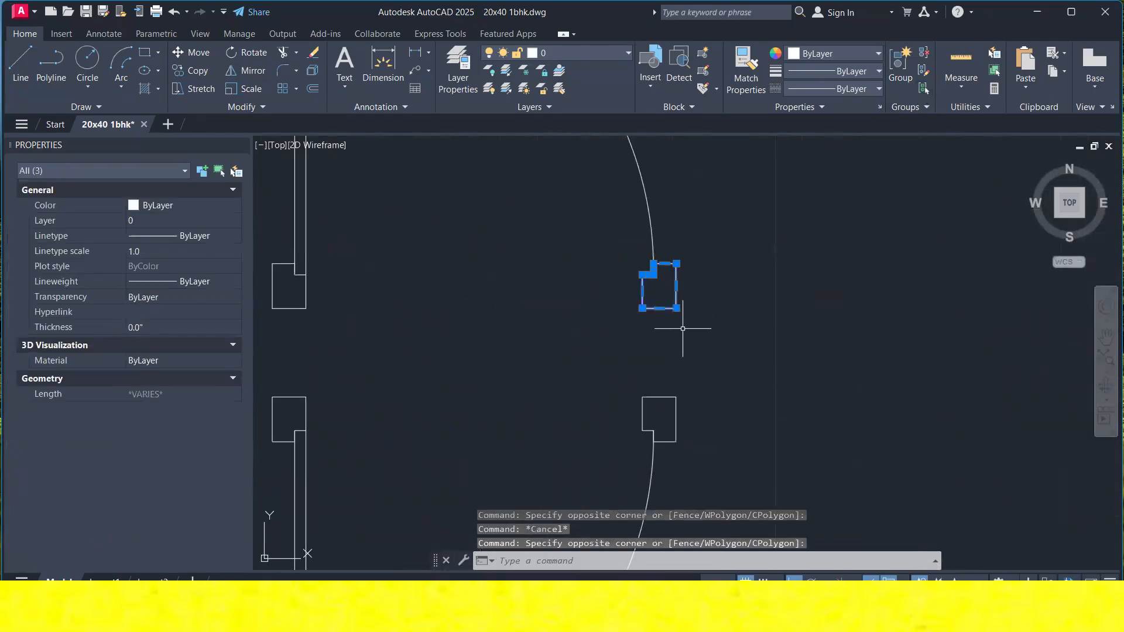
pyautogui.press('Delete')
# Mirror the remaining leaf, arc and frame about a vertical line through the arc's lower end, keeping the source to form a double door.
pyautogui.scroll(-4, 685, 329)
pyautogui.click(697, 321)
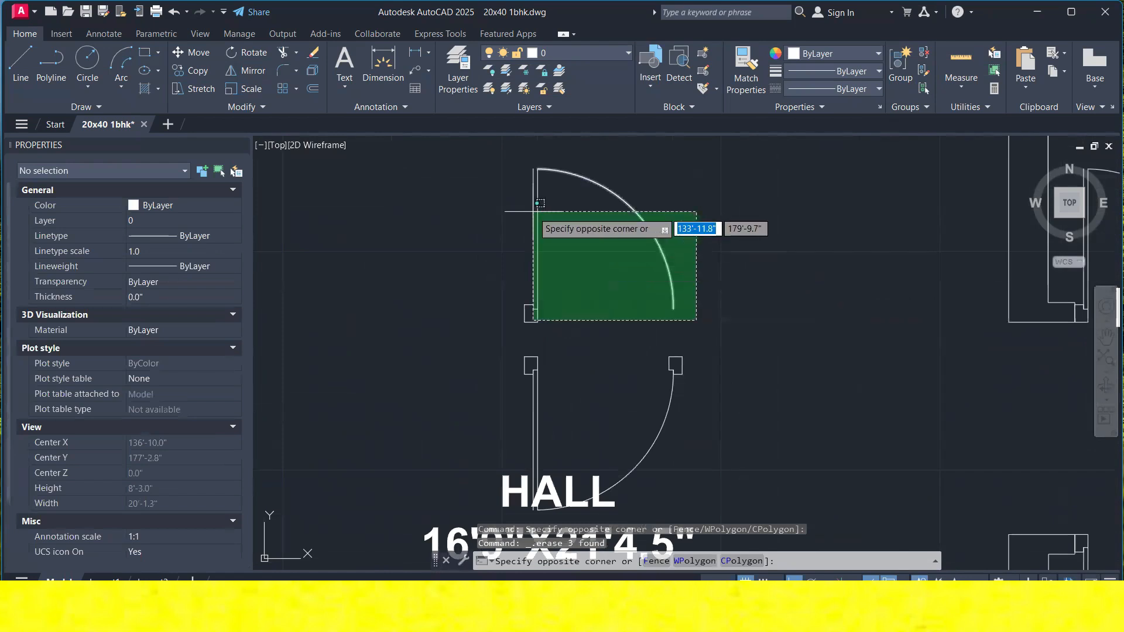
pyautogui.click(501, 158)
pyautogui.click(557, 319)
pyautogui.click(510, 298)
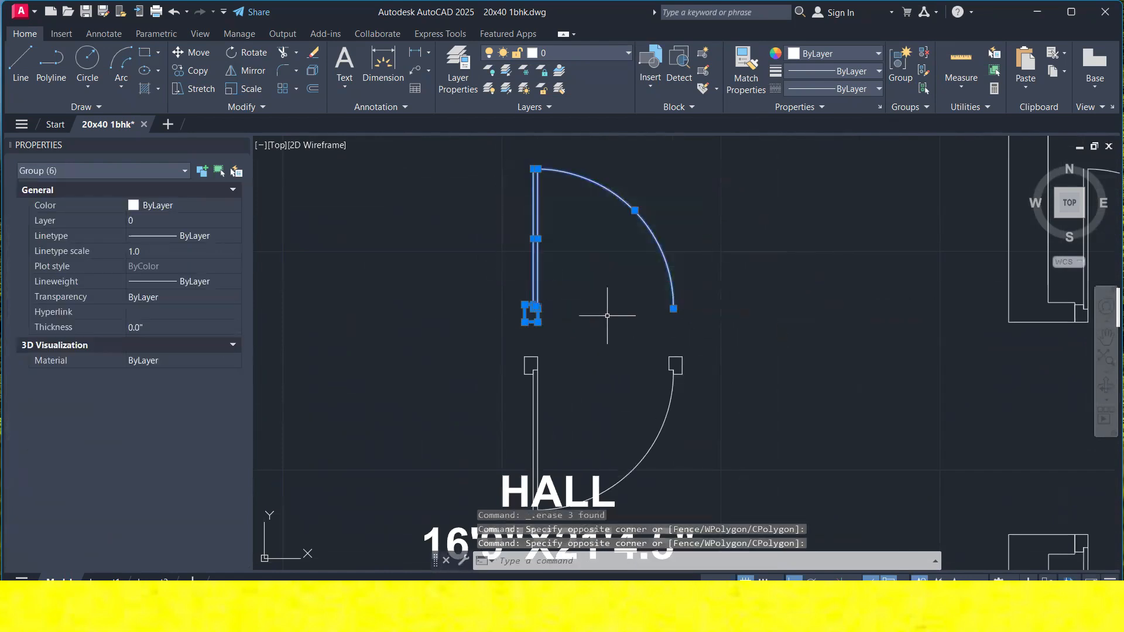
pyautogui.click(247, 71)
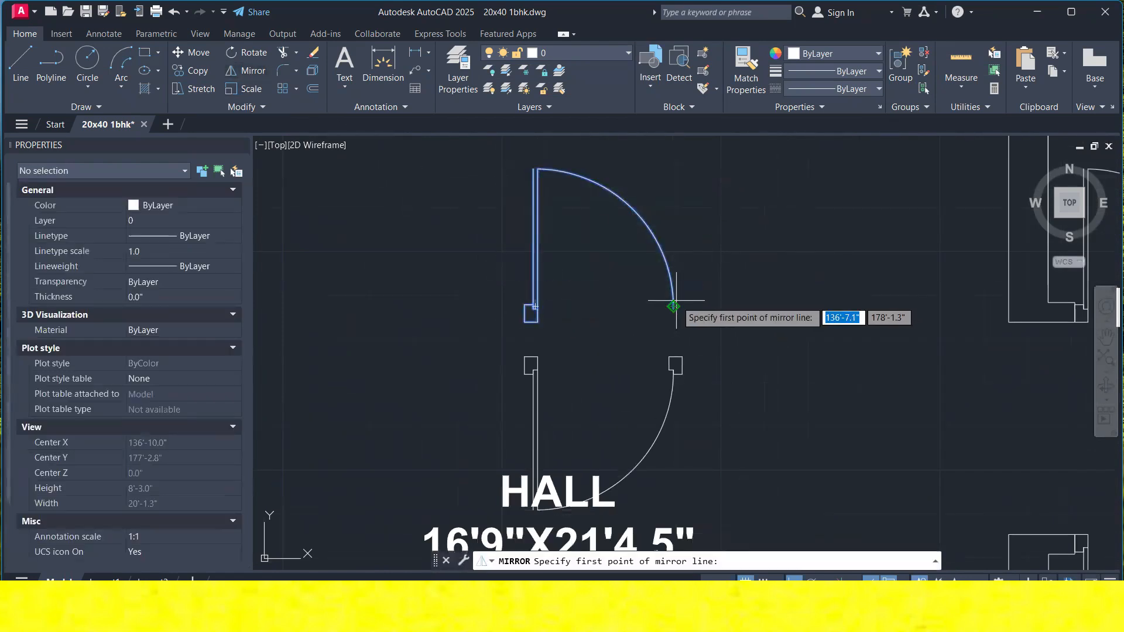
pyautogui.click(674, 307)
pyautogui.click(725, 480)
pyautogui.write('n')
pyautogui.press('Return')
# Group all the double door's objects and turn group selection back on.
pyautogui.click(856, 352)
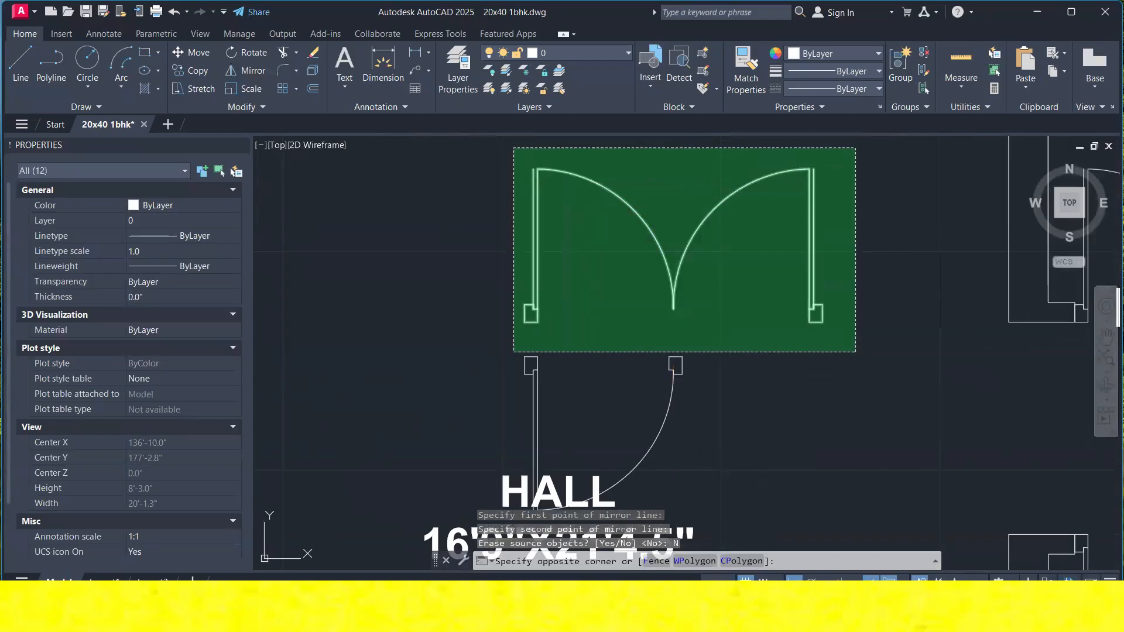
pyautogui.click(515, 149)
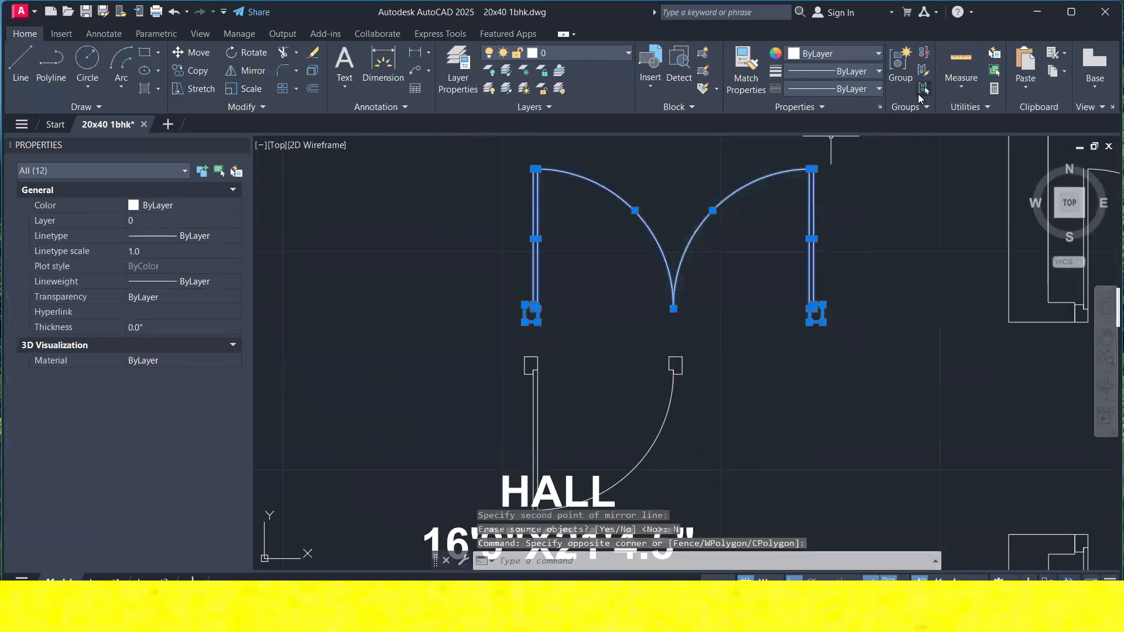
pyautogui.click(900, 64)
pyautogui.click(836, 221)
pyautogui.click(762, 189)
pyautogui.press('Escape')
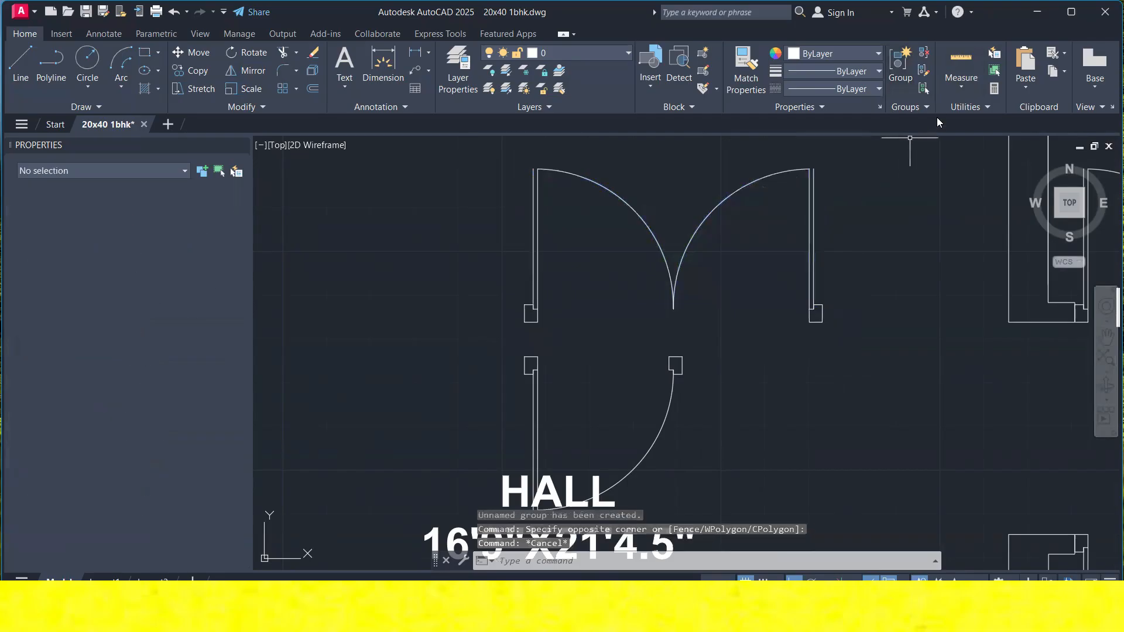
pyautogui.click(816, 183)
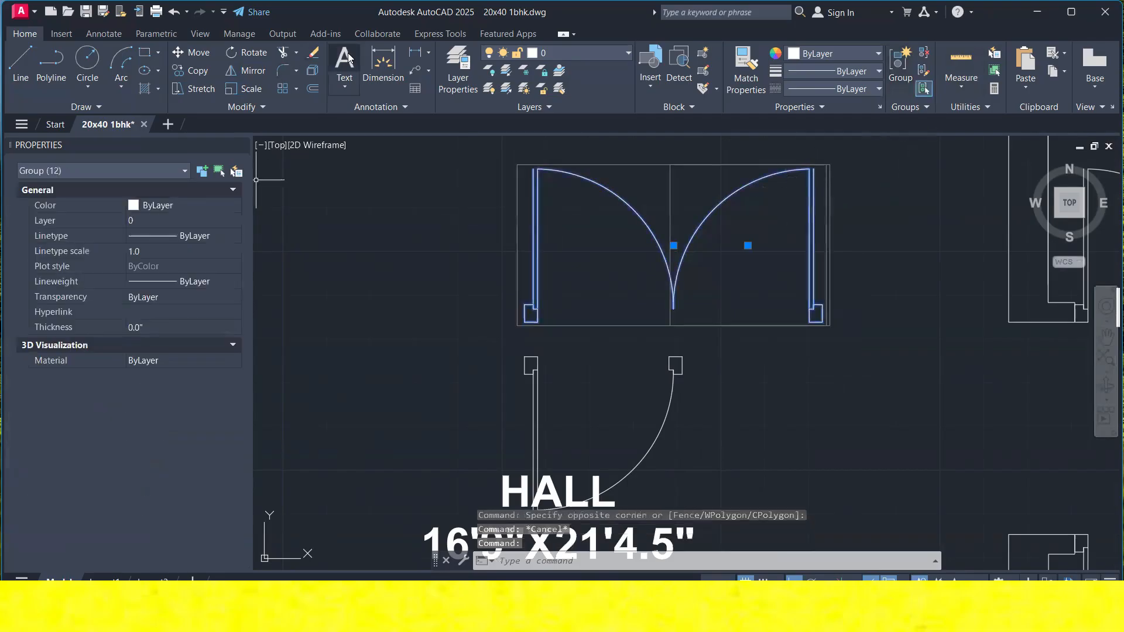
# Measure the double door's overall width between the outer frame corners with a linear dimension.
pyautogui.click(417, 53)
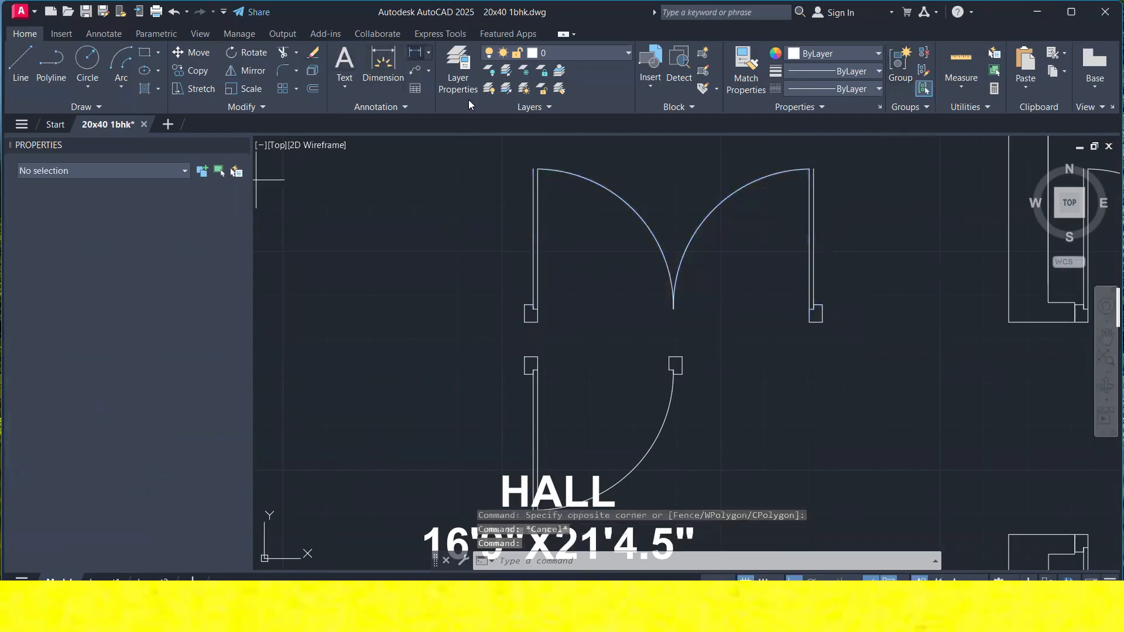
pyautogui.click(530, 322)
pyautogui.click(817, 321)
pyautogui.press('Escape')
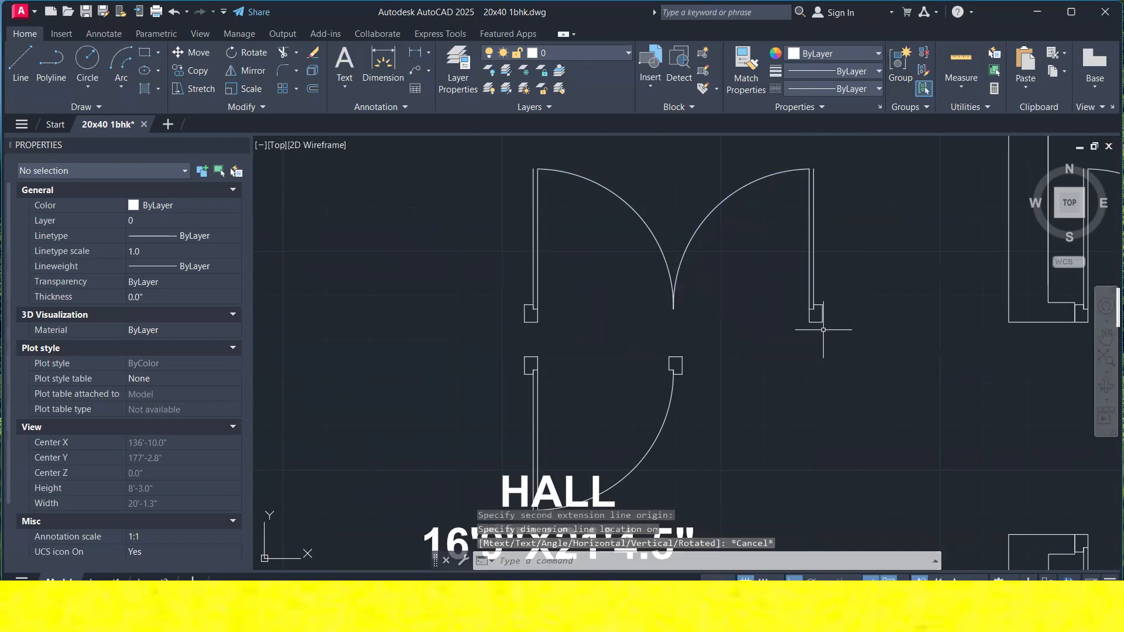
# Scale the double door by reference from its outer frame corner, using its overall width as reference and 3'6 as new length.
pyautogui.click(800, 290)
pyautogui.click(799, 290)
pyautogui.write('SC')
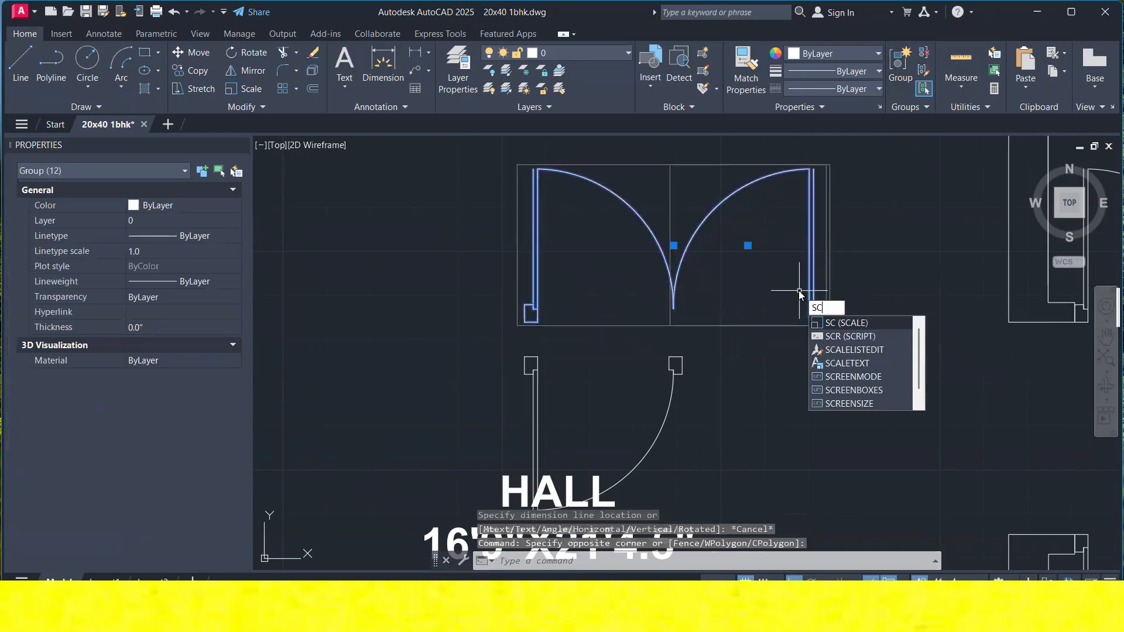
pyautogui.press('Return')
pyautogui.click(822, 322)
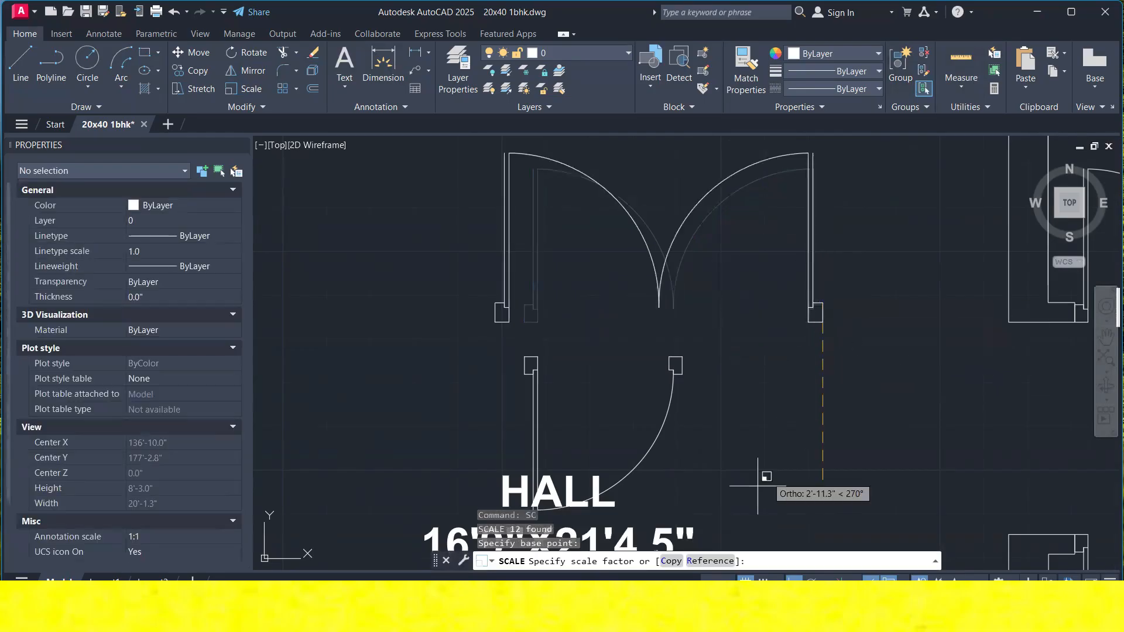
pyautogui.click(717, 563)
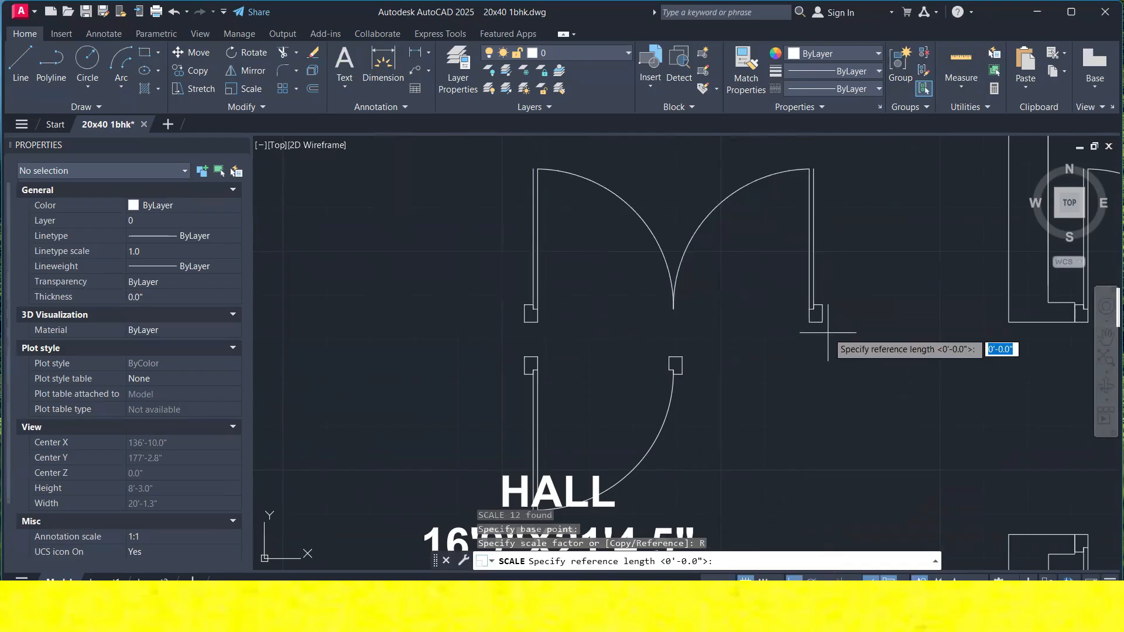
pyautogui.click(820, 321)
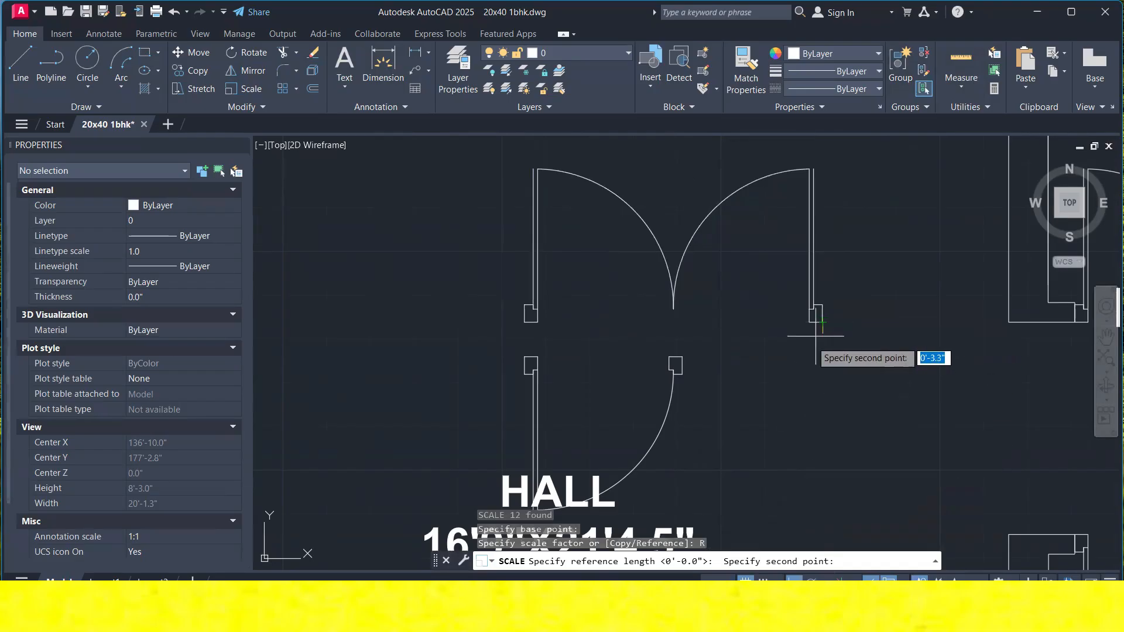
pyautogui.click(525, 322)
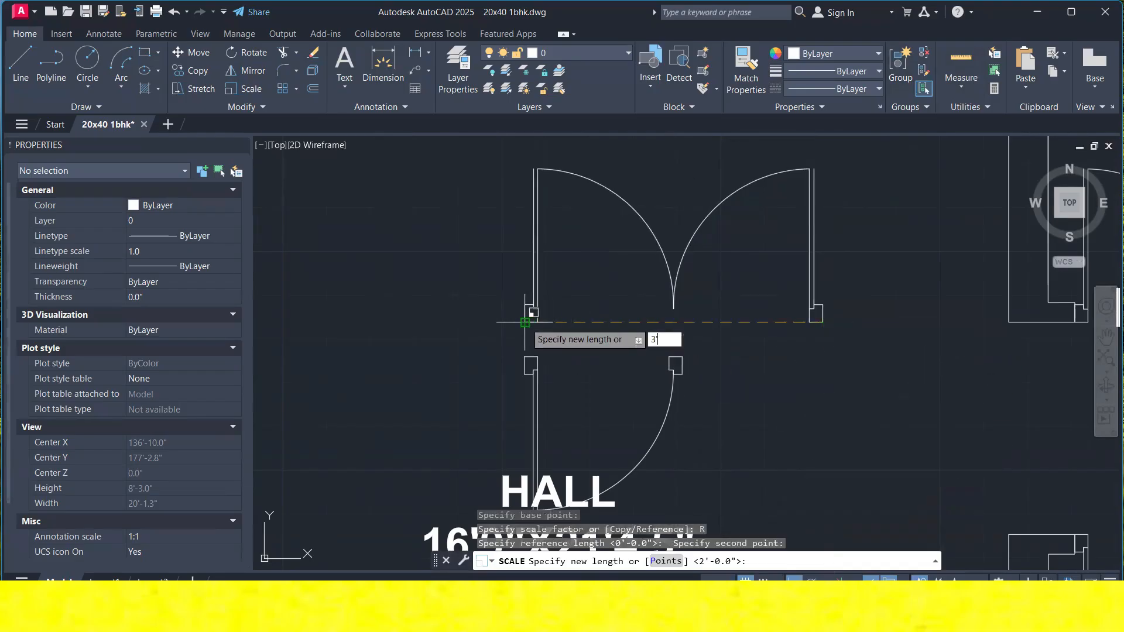
pyautogui.press('Return')
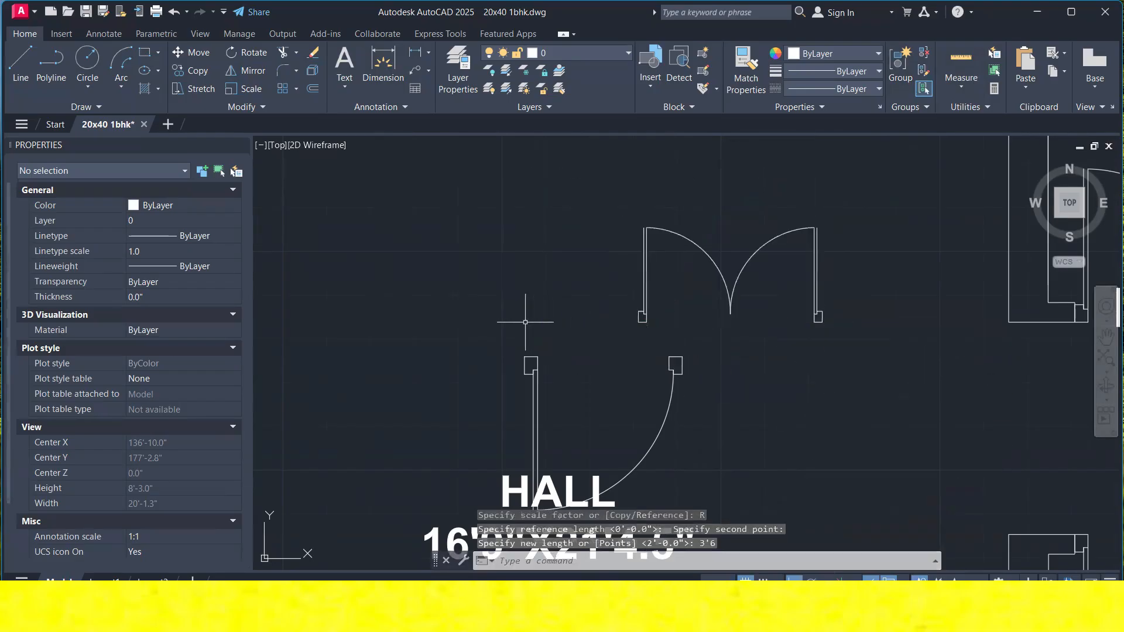
# Move the double door into the main entrance opening so its outer frame corner meets the corner of the adjoining wall end.
pyautogui.click(851, 323)
pyautogui.click(778, 271)
pyautogui.rightClick(783, 226)
pyautogui.click(839, 328)
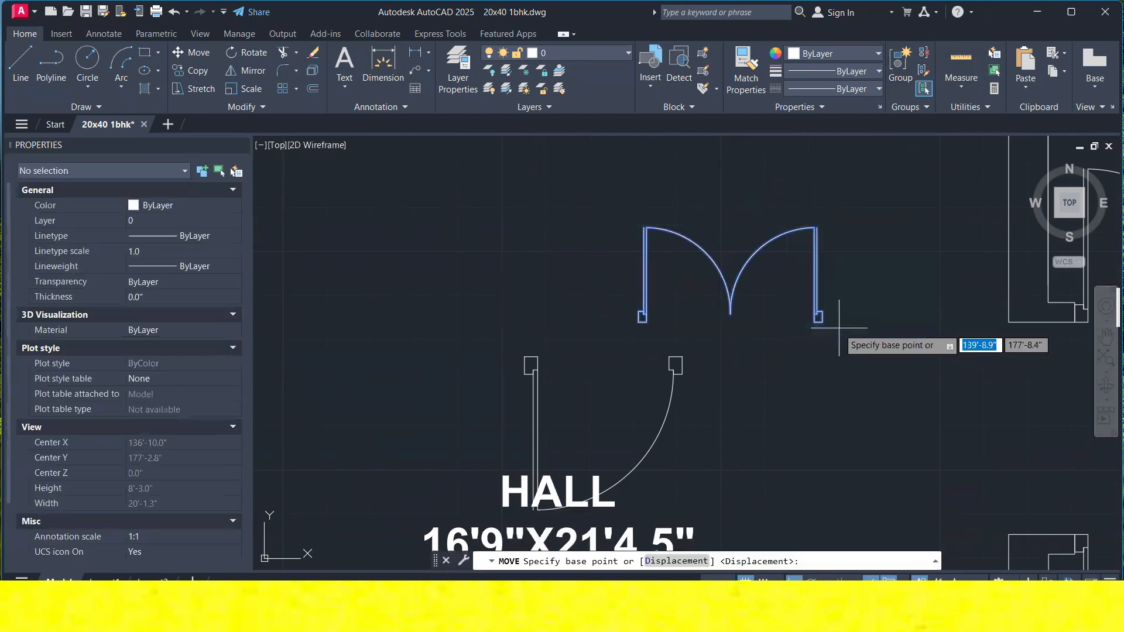
pyautogui.click(825, 316)
pyautogui.scroll(-3, 817, 314)
pyautogui.scroll(2, 780, 434)
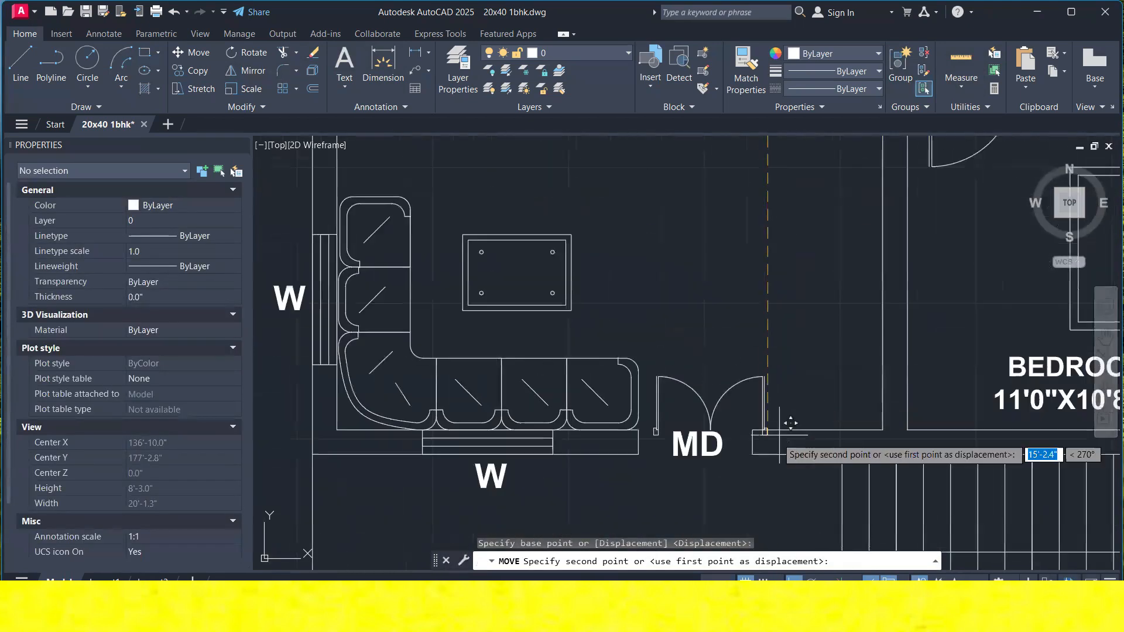
pyautogui.click(756, 454)
# Move the MD label down so it sits below the main entrance's double door.
pyautogui.scroll(4, 716, 468)
pyautogui.click(705, 411)
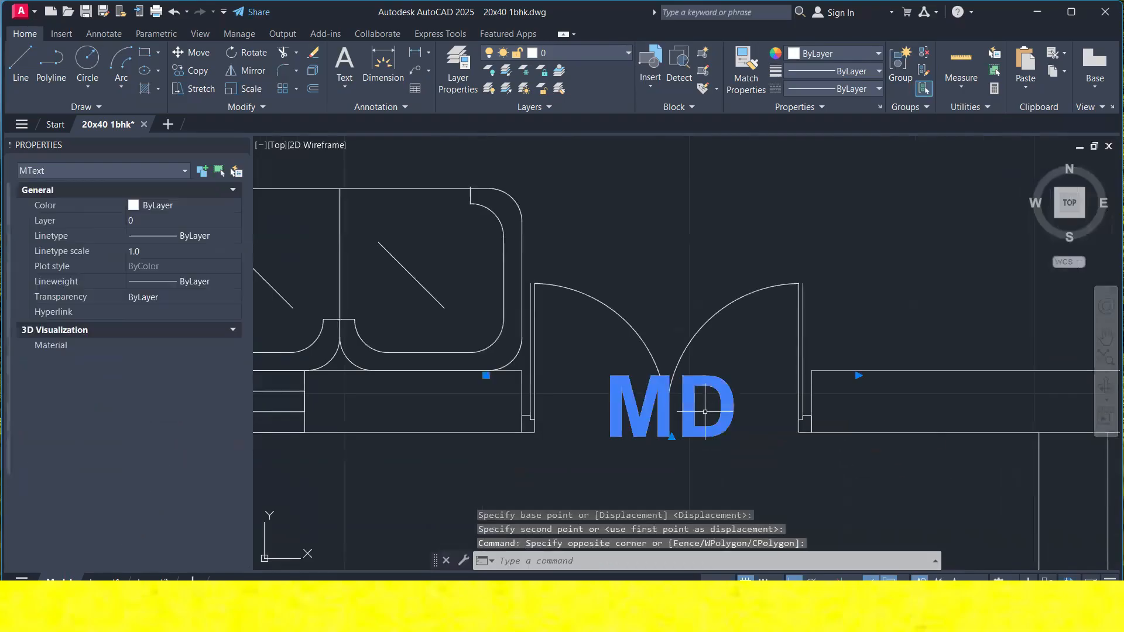
pyautogui.rightClick(729, 208)
pyautogui.click(770, 348)
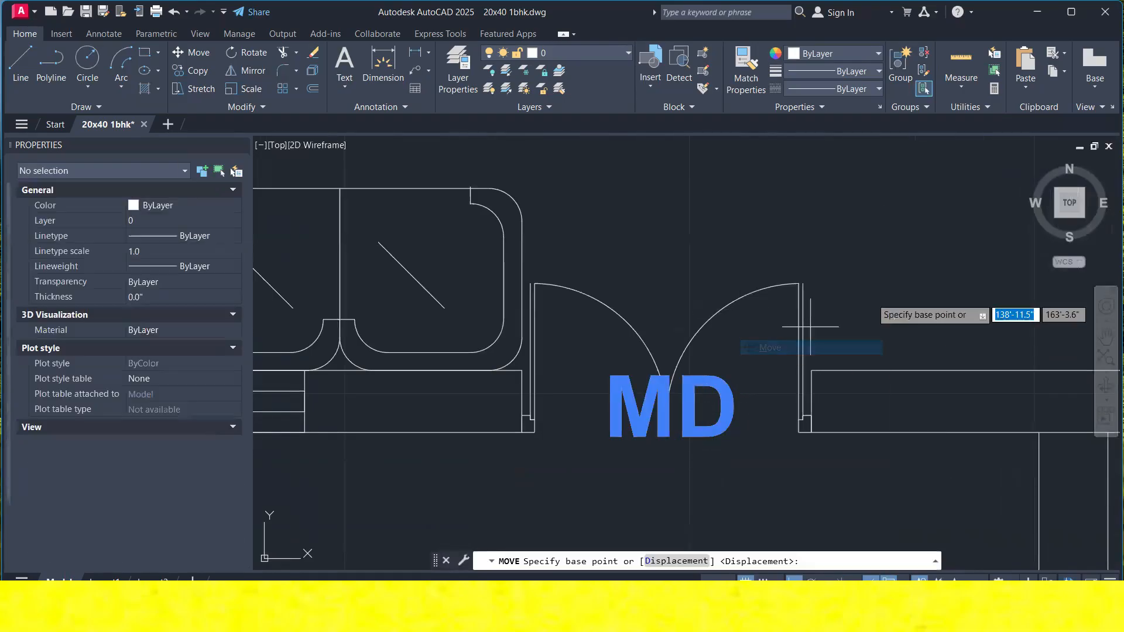
pyautogui.click(811, 327)
pyautogui.click(879, 321)
# Erase the leftover door objects from the hall above the main entrance.
pyautogui.scroll(-3, 879, 321)
pyautogui.moveTo(749, 307); pyautogui.dragTo(669, 424, button='middle')
pyautogui.click(644, 275)
pyautogui.click(606, 244)
pyautogui.press('Delete')
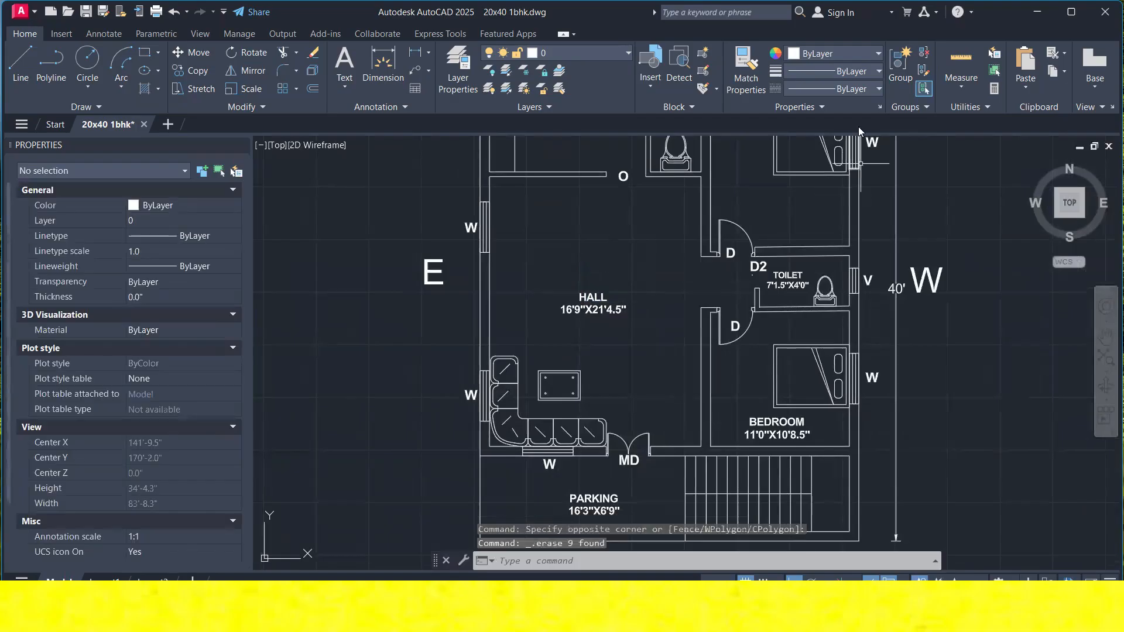
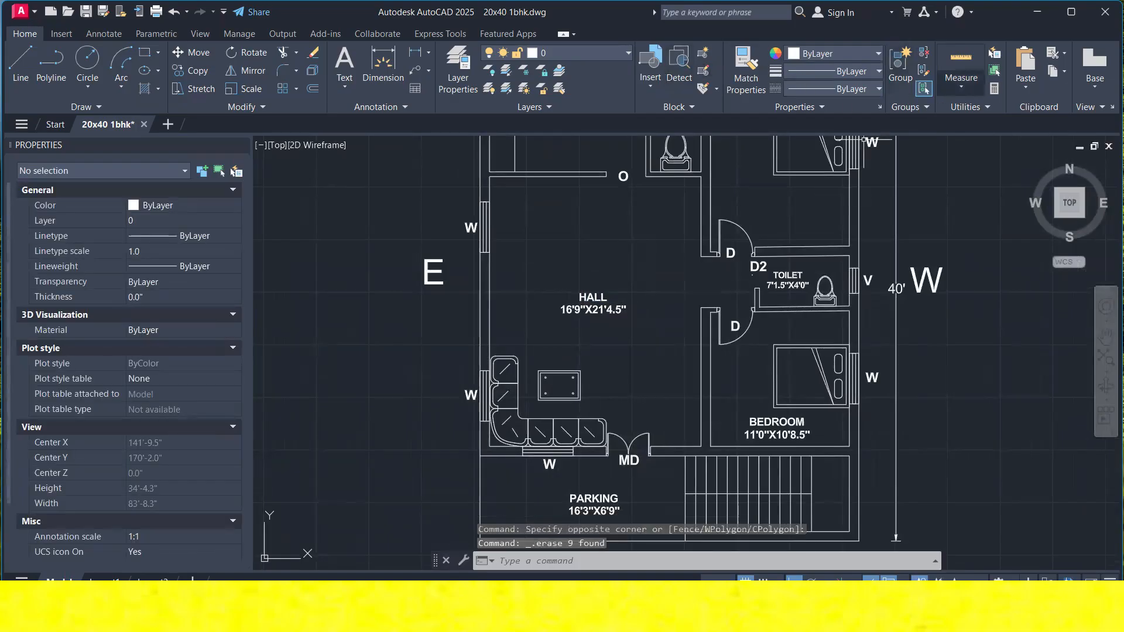
# Open the block libraries and switch the library drawing to 01-04-cad-blocks-net-sofas.dwg.
pyautogui.scroll(-2, 732, 479)
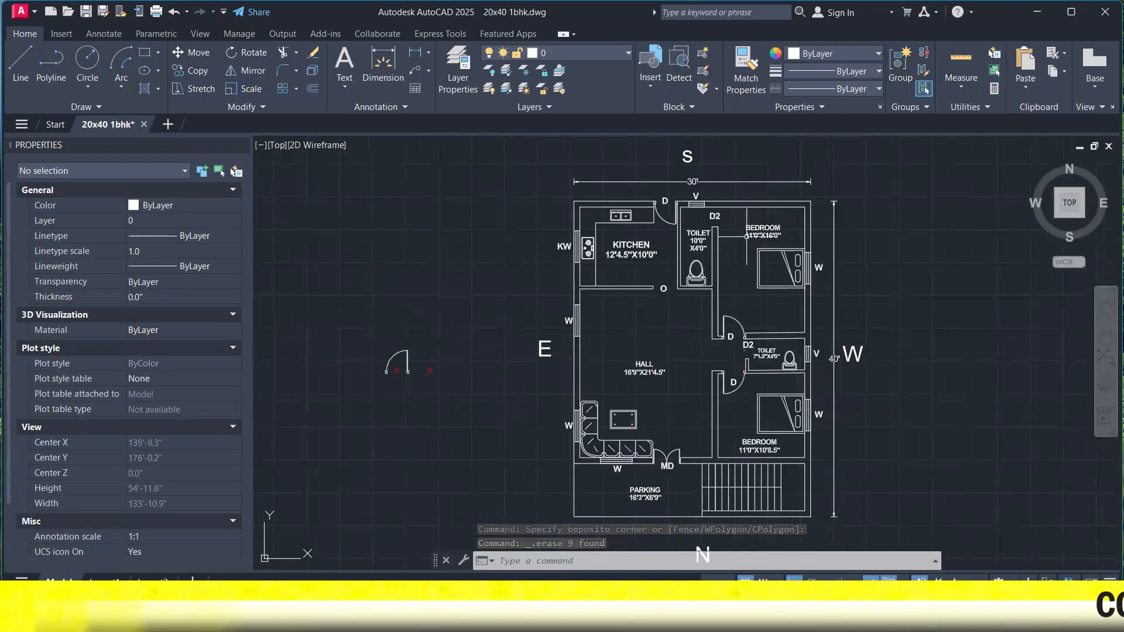
pyautogui.click(654, 87)
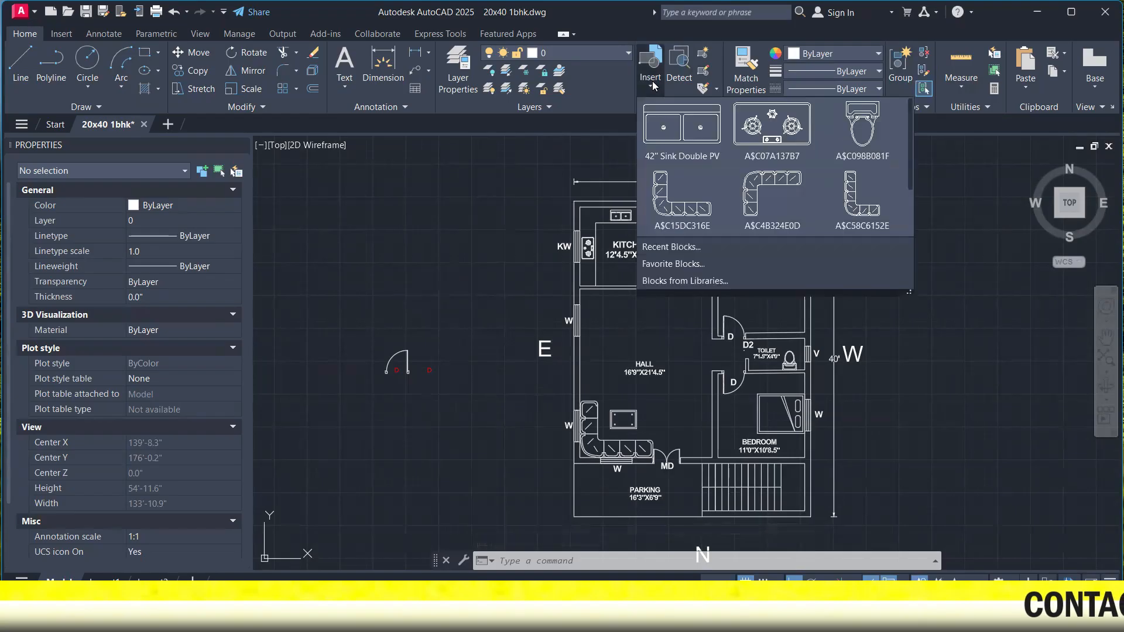
pyautogui.click(714, 281)
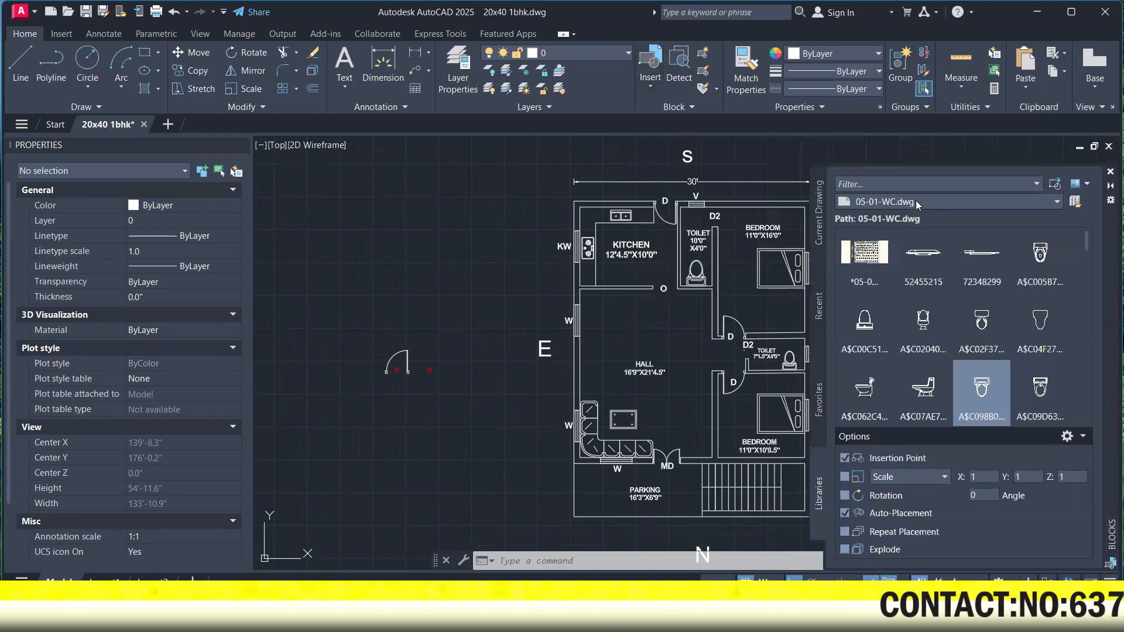
pyautogui.click(915, 201)
pyautogui.click(891, 238)
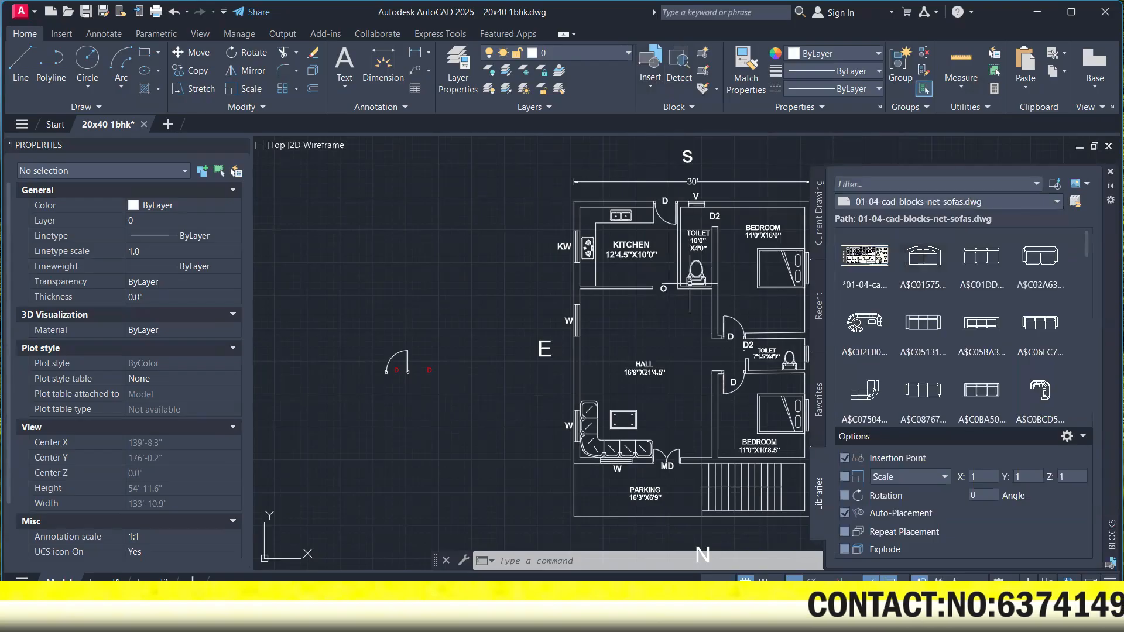
pyautogui.moveTo(737, 238); pyautogui.dragTo(613, 216, button='middle')
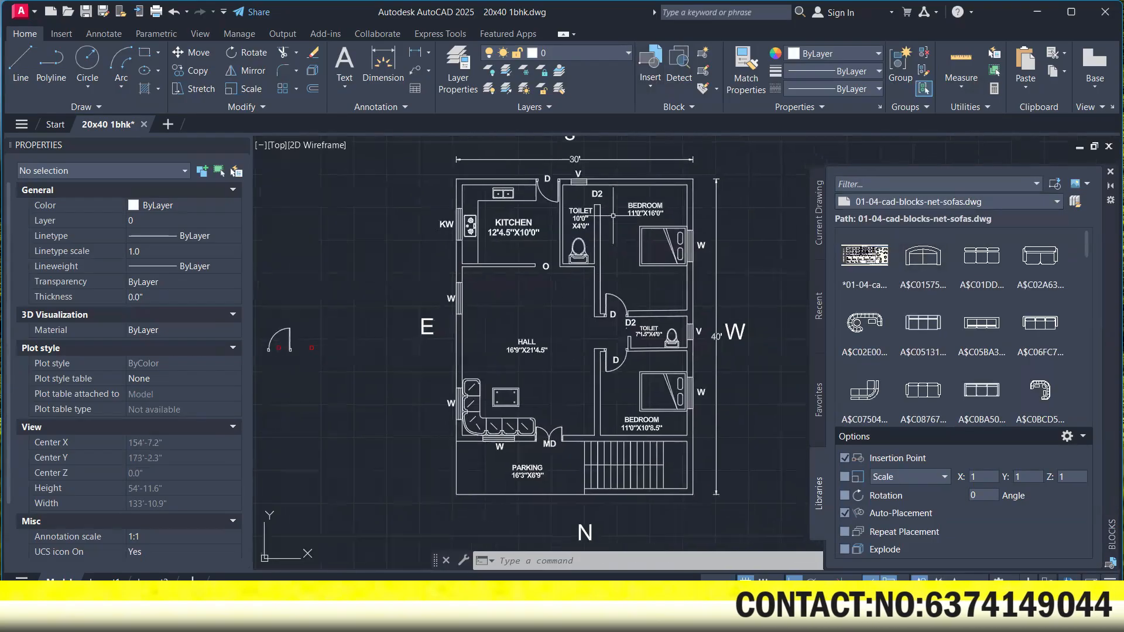
# Copy the 11'0"X16'0" bedroom's door up to the free area beside that bedroom's label.
pyautogui.scroll(4, 646, 273)
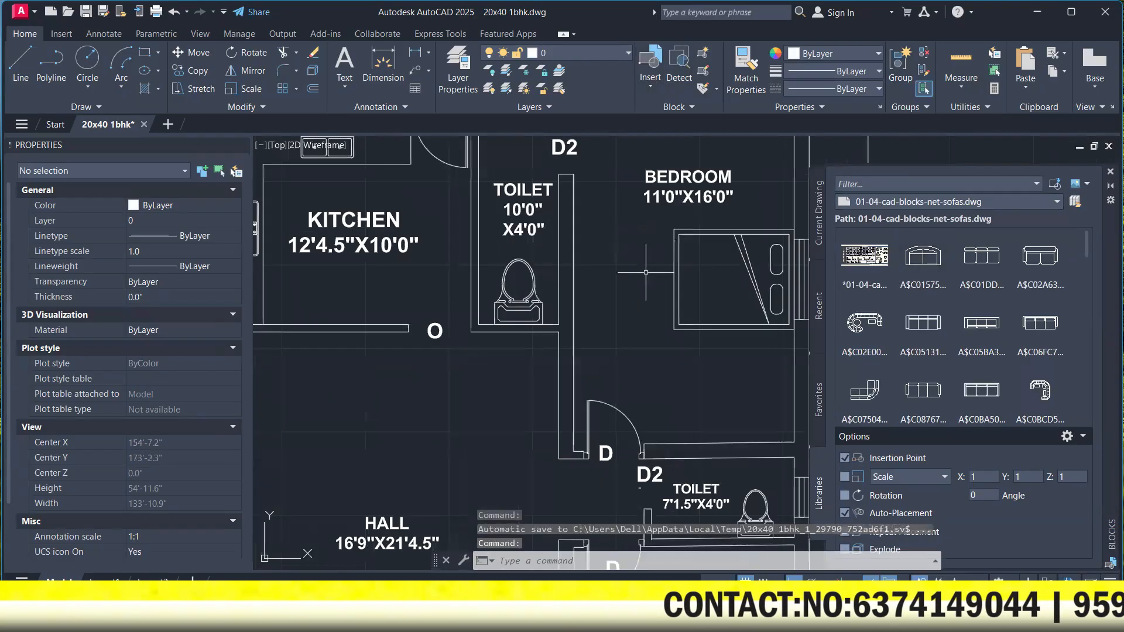
pyautogui.click(632, 422)
pyautogui.rightClick(610, 422)
pyautogui.click(650, 380)
pyautogui.click(669, 381)
pyautogui.moveTo(638, 346); pyautogui.dragTo(612, 477, button='middle')
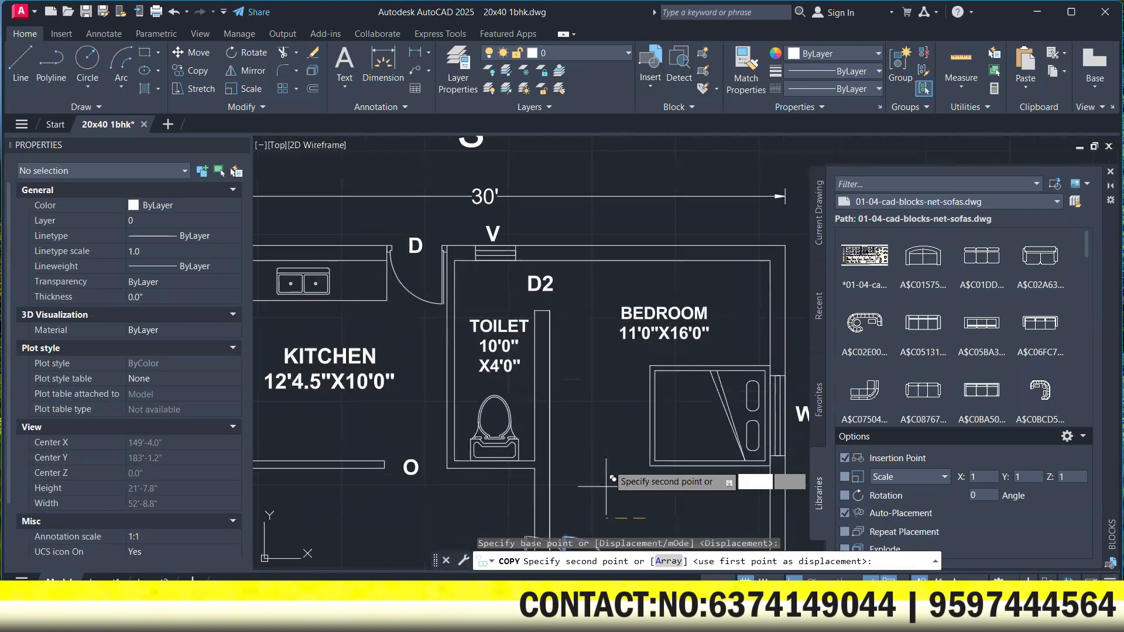
pyautogui.scroll(2, 658, 193)
pyautogui.press('Escape')
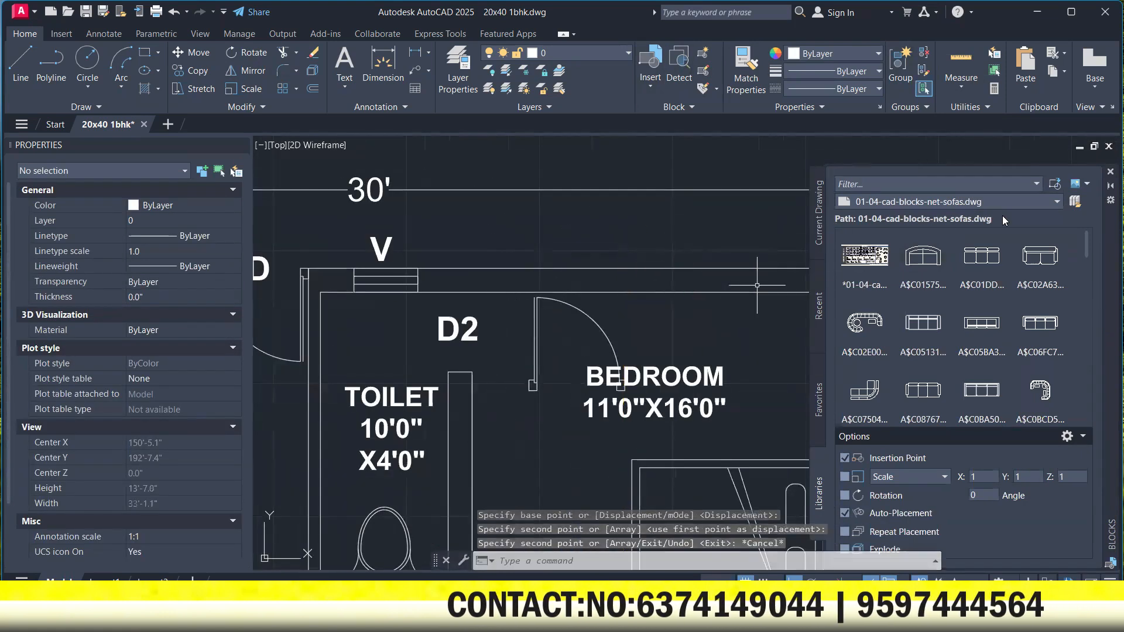
# Move the copied door straight up out of the bedroom into the empty space above the plan.
pyautogui.click(621, 320)
pyautogui.click(555, 326)
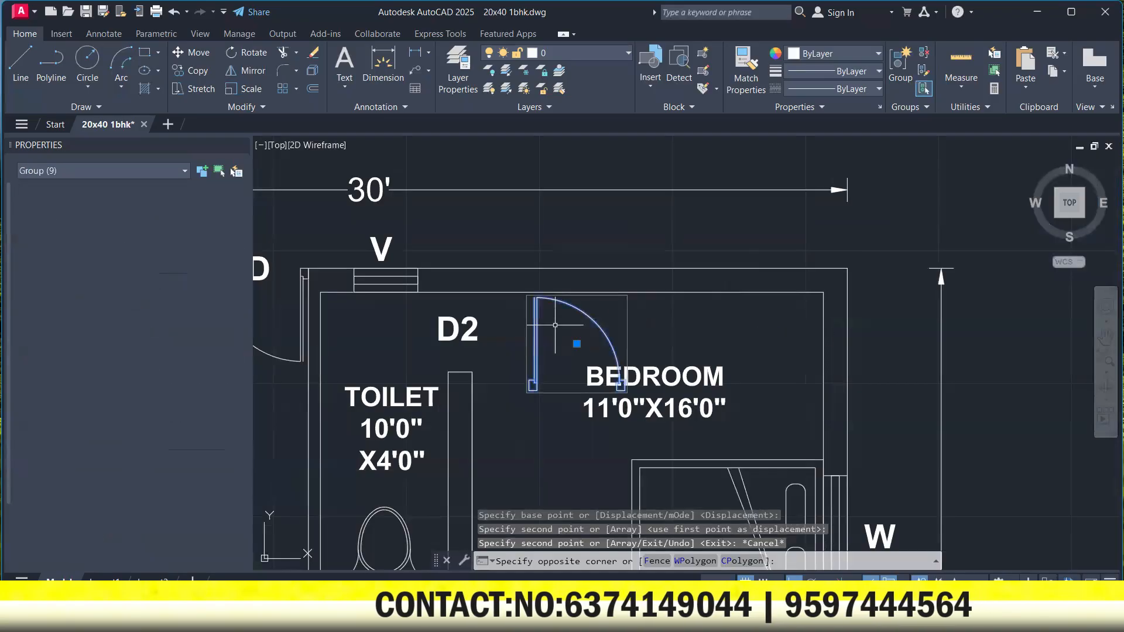
pyautogui.rightClick(602, 271)
pyautogui.click(641, 358)
pyautogui.click(641, 346)
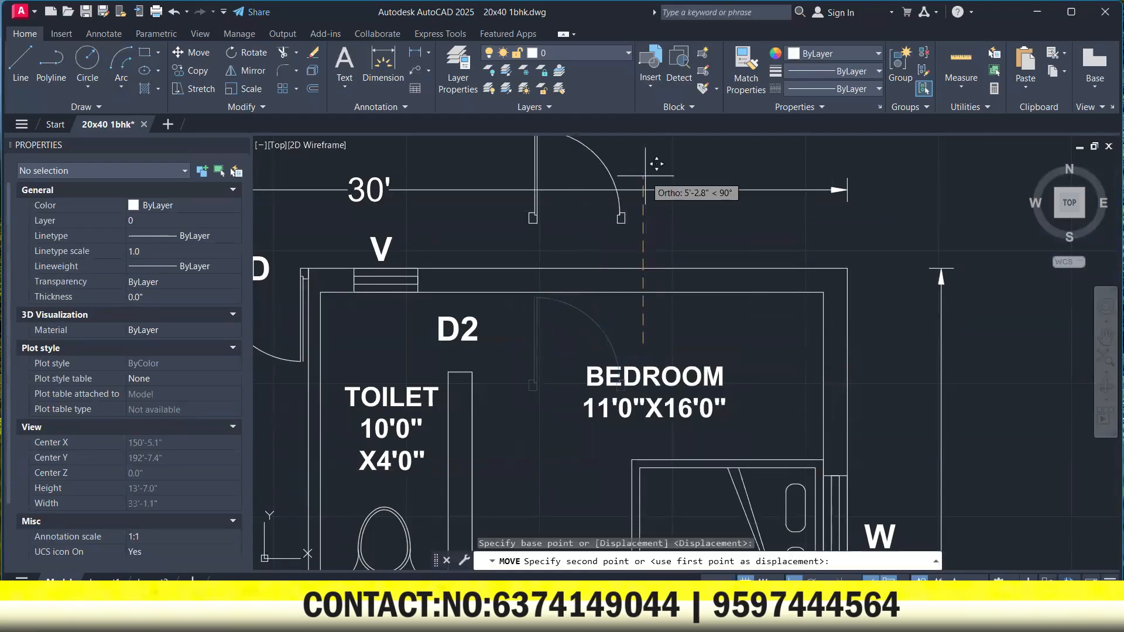
pyautogui.moveTo(650, 176); pyautogui.dragTo(648, 497, button='middle')
pyautogui.click(682, 265)
pyautogui.press('Escape')
# Scale the copied door by reference, using its overall width between frame corners as reference and 2'6 as new length.
pyautogui.click(687, 327)
pyautogui.click(545, 235)
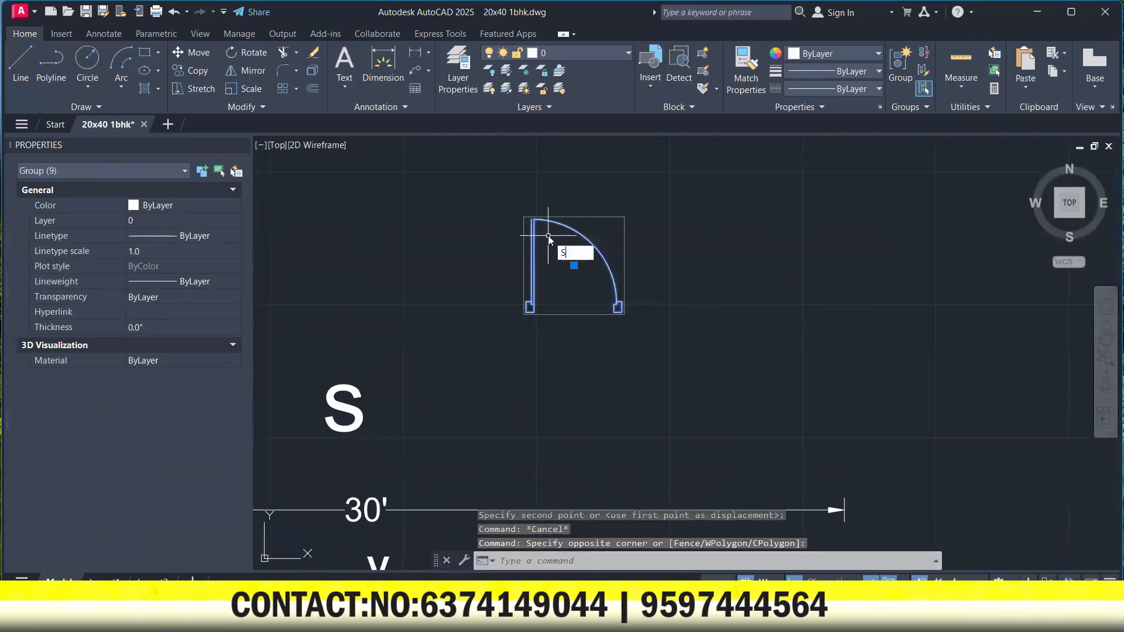
pyautogui.write('SC')
pyautogui.press('Return')
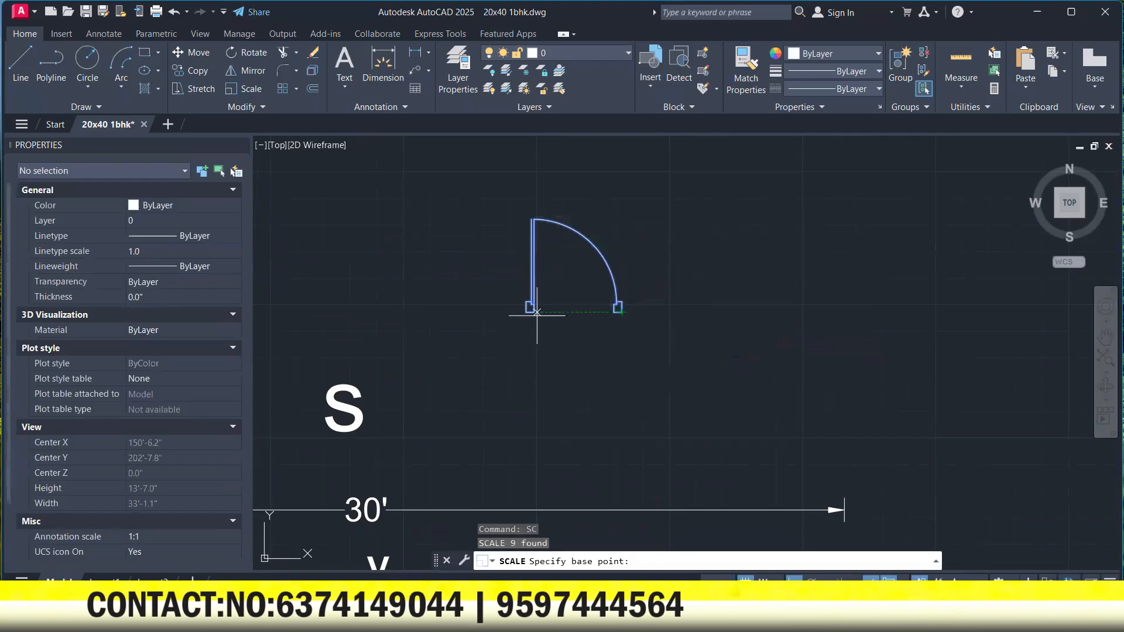
pyautogui.click(682, 319)
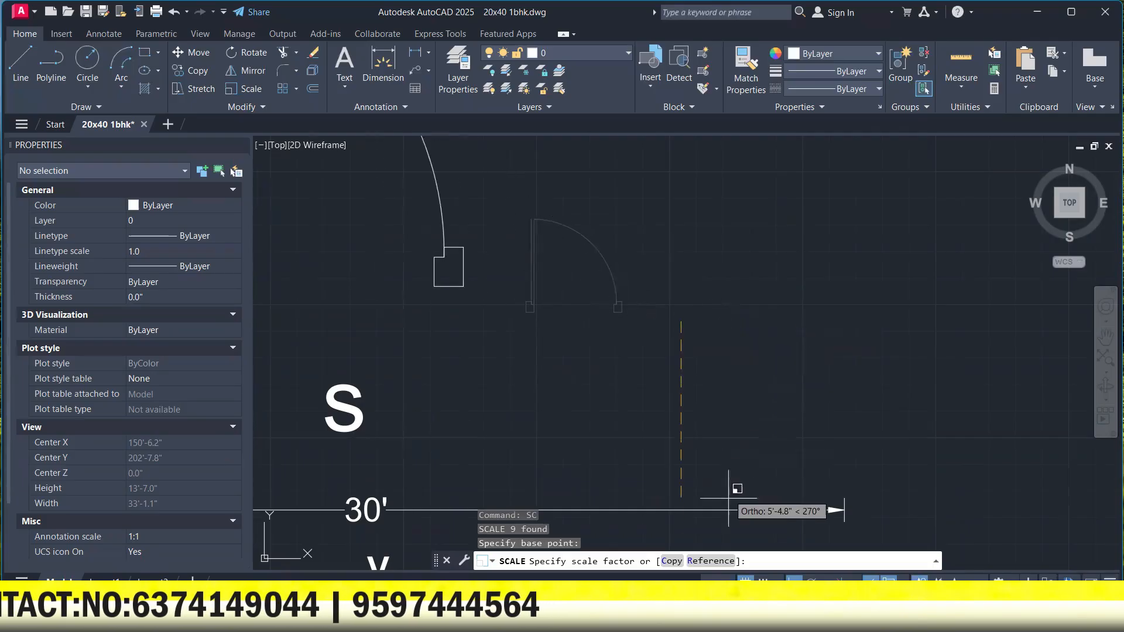
pyautogui.click(711, 561)
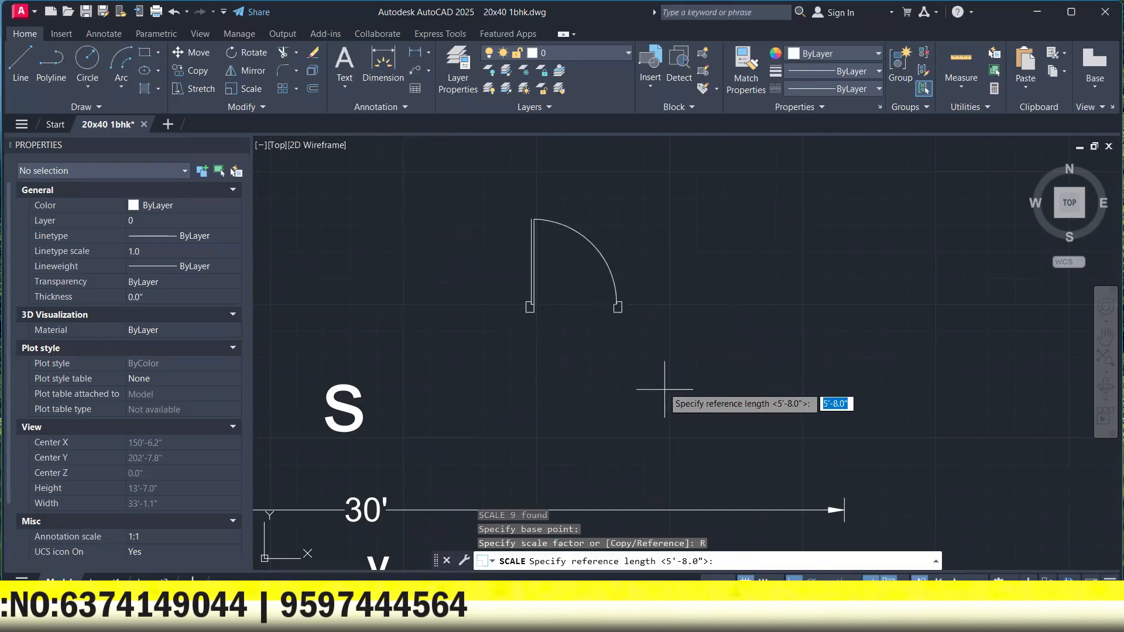
pyautogui.click(622, 312)
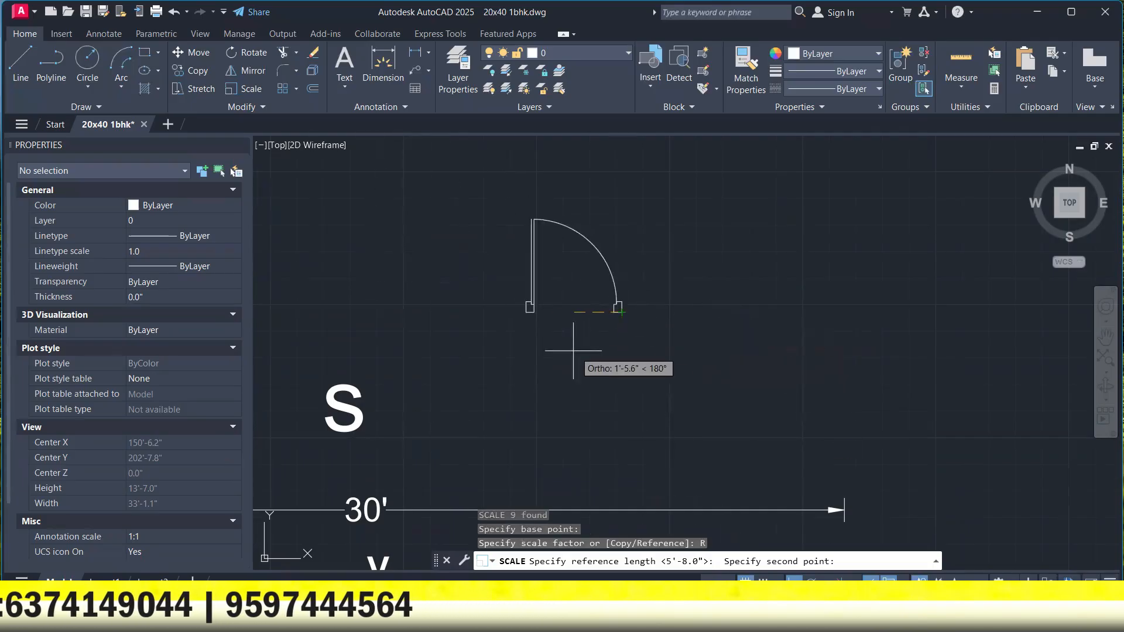
pyautogui.click(527, 312)
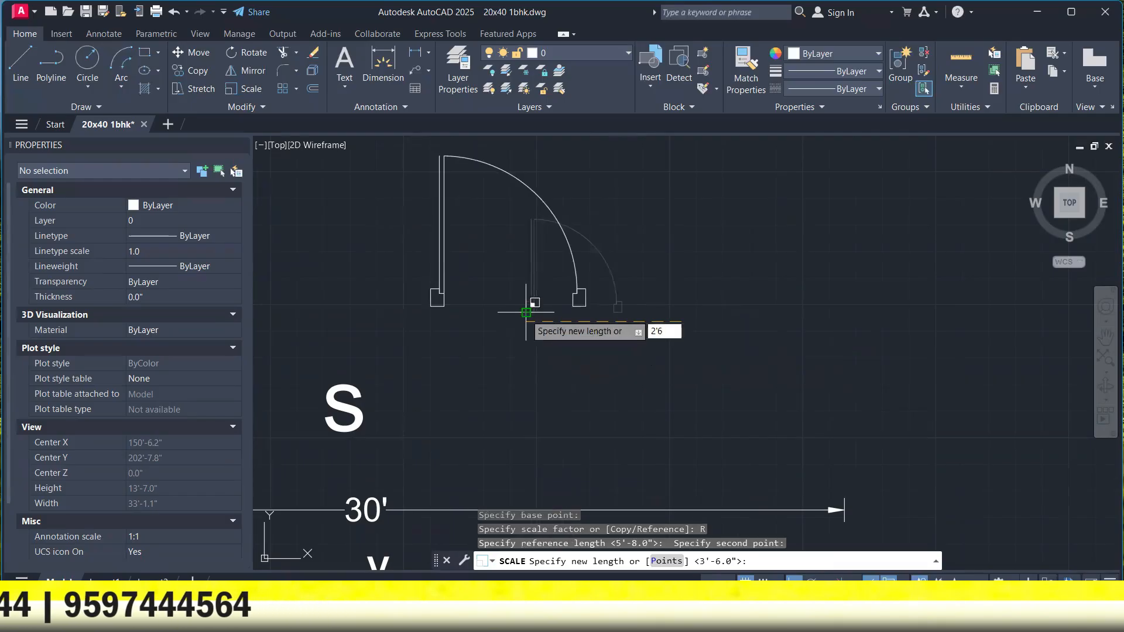
pyautogui.press('Return')
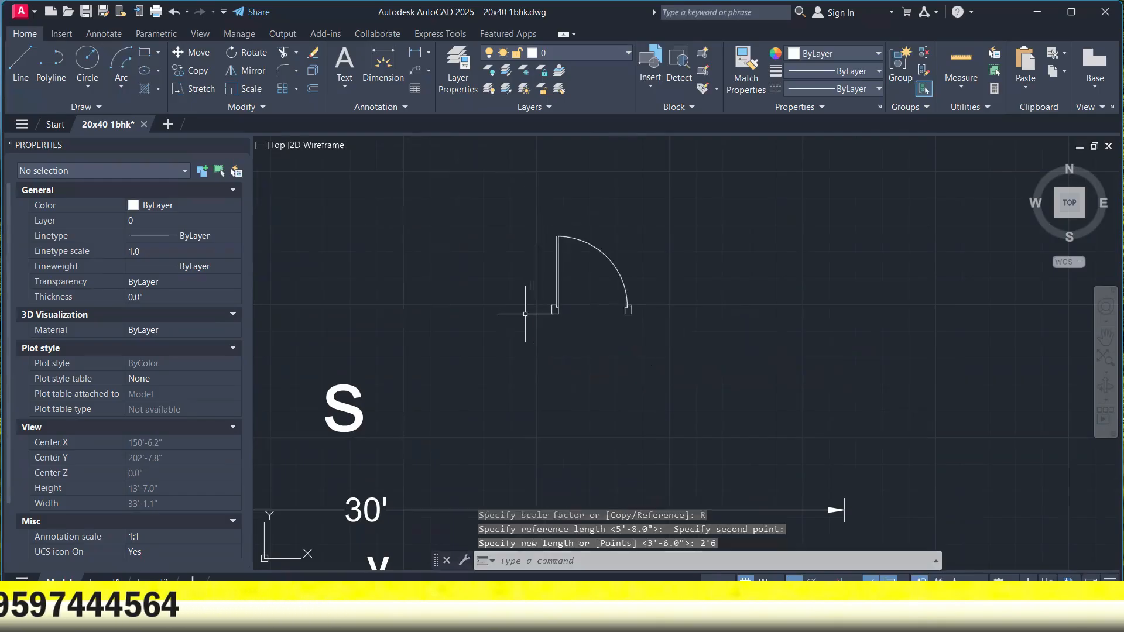
# Measure the scaled door's width between its frame blocks with a temporary linear dimension.
pyautogui.click(414, 54)
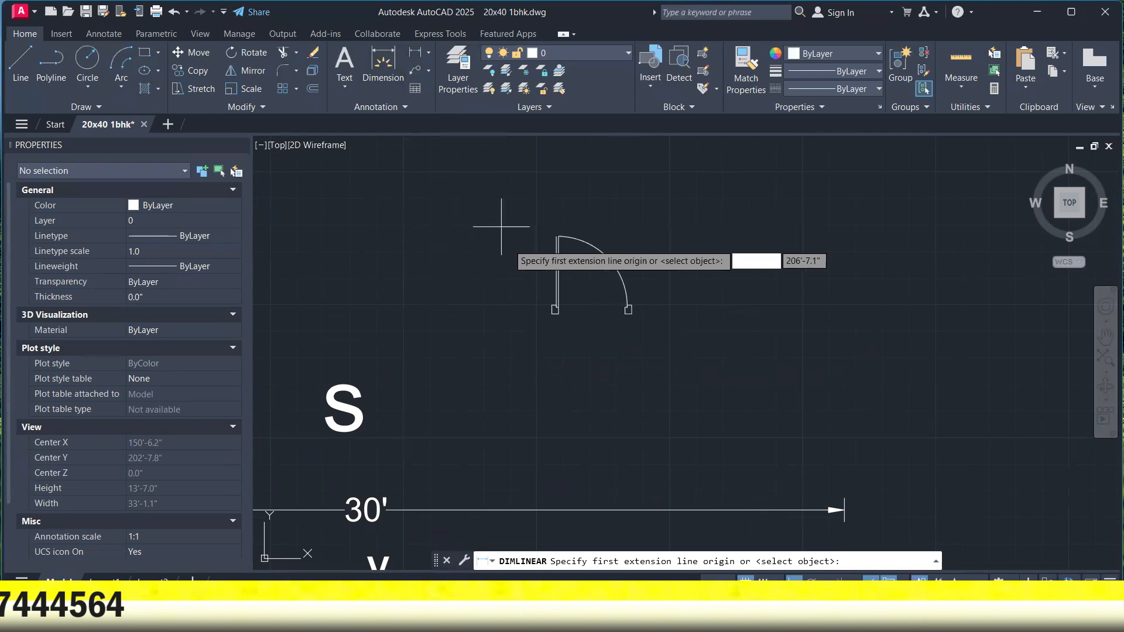
pyautogui.click(556, 311)
pyautogui.click(629, 309)
pyautogui.rightClick(691, 264)
pyautogui.click(721, 289)
# Rotate the scaled door 90° counterclockwise so its leaf lies horizontally and its frames face the plan's west side.
pyautogui.click(662, 337)
pyautogui.scroll(-4, 662, 337)
pyautogui.click(582, 292)
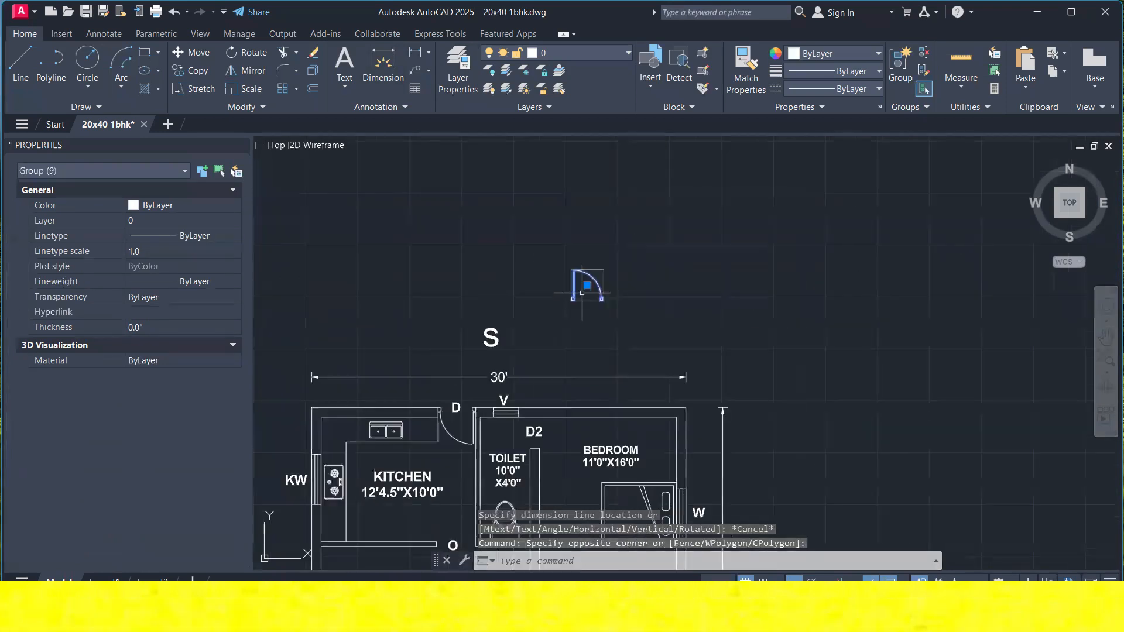
pyautogui.write('ro')
pyautogui.press('Return')
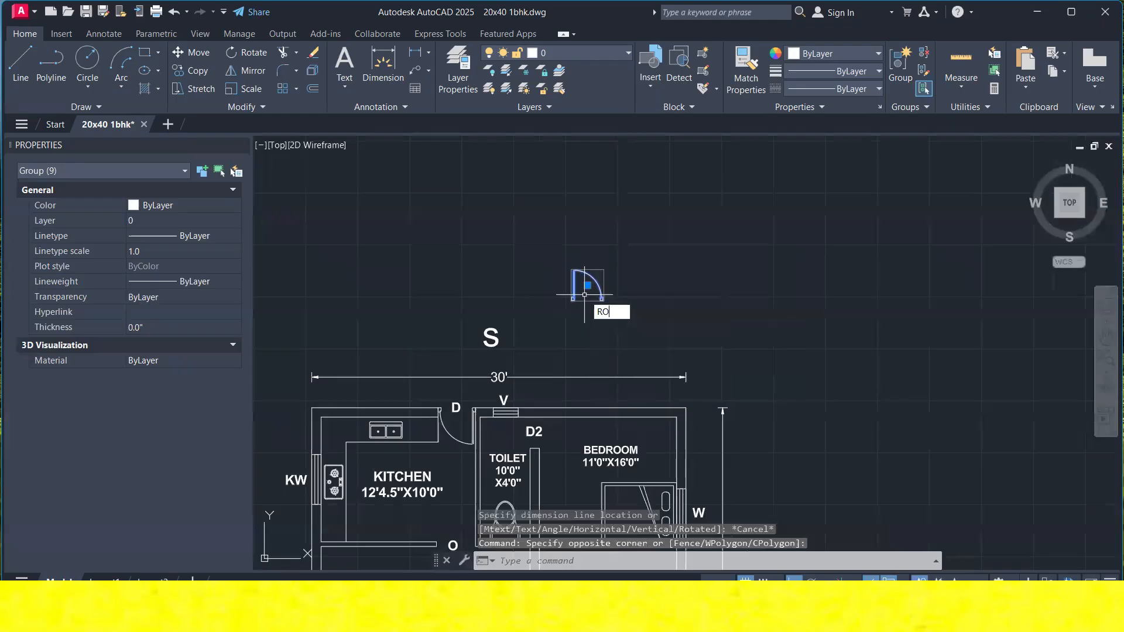
pyautogui.click(633, 300)
pyautogui.click(673, 300)
# Mirror the rotated door across a horizontal line above it, keeping the source door.
pyautogui.click(864, 364)
pyautogui.click(605, 304)
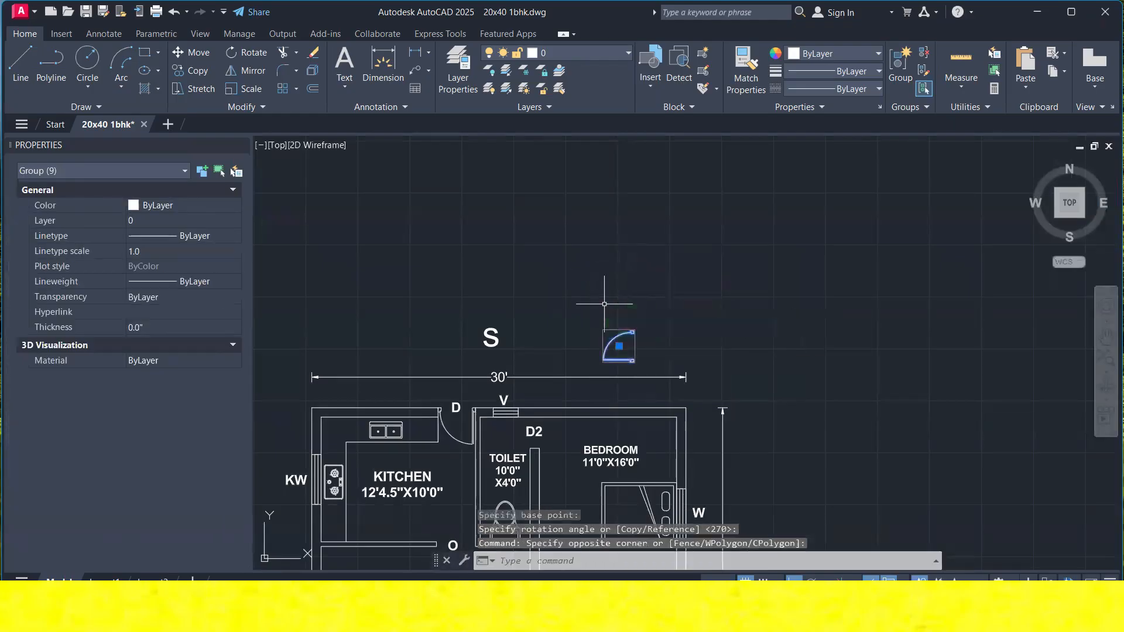
pyautogui.click(250, 71)
pyautogui.click(630, 312)
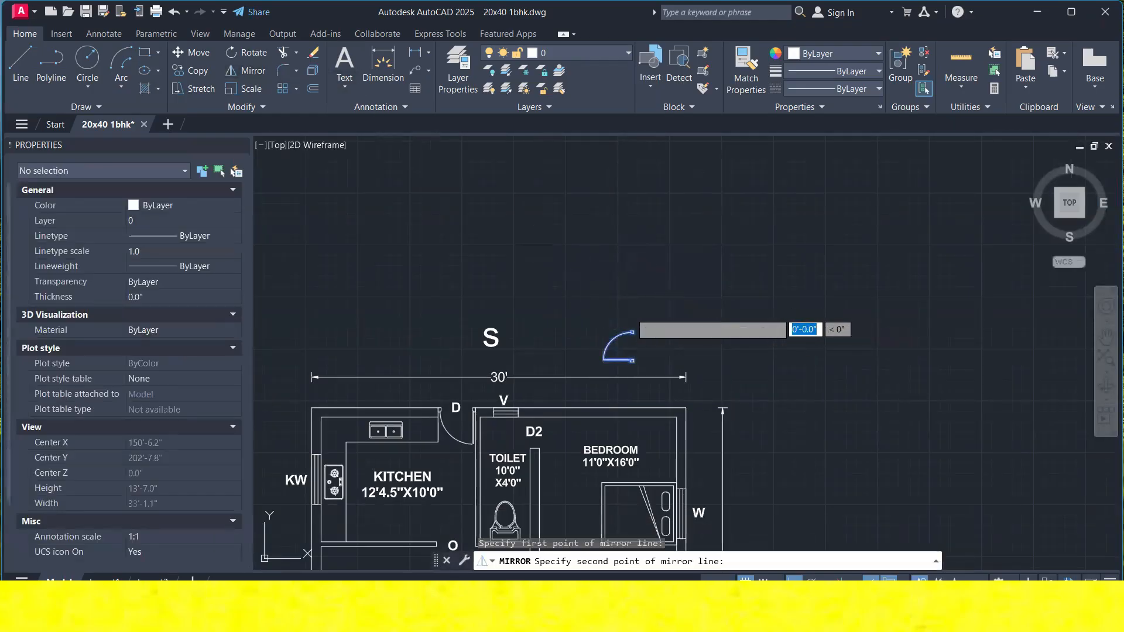
pyautogui.click(705, 300)
pyautogui.click(737, 350)
# Move the mirrored door by its lower frame corner into the 10'0"X4'0" toilet's opening, meeting the wall end's corner.
pyautogui.click(650, 298)
pyautogui.click(602, 243)
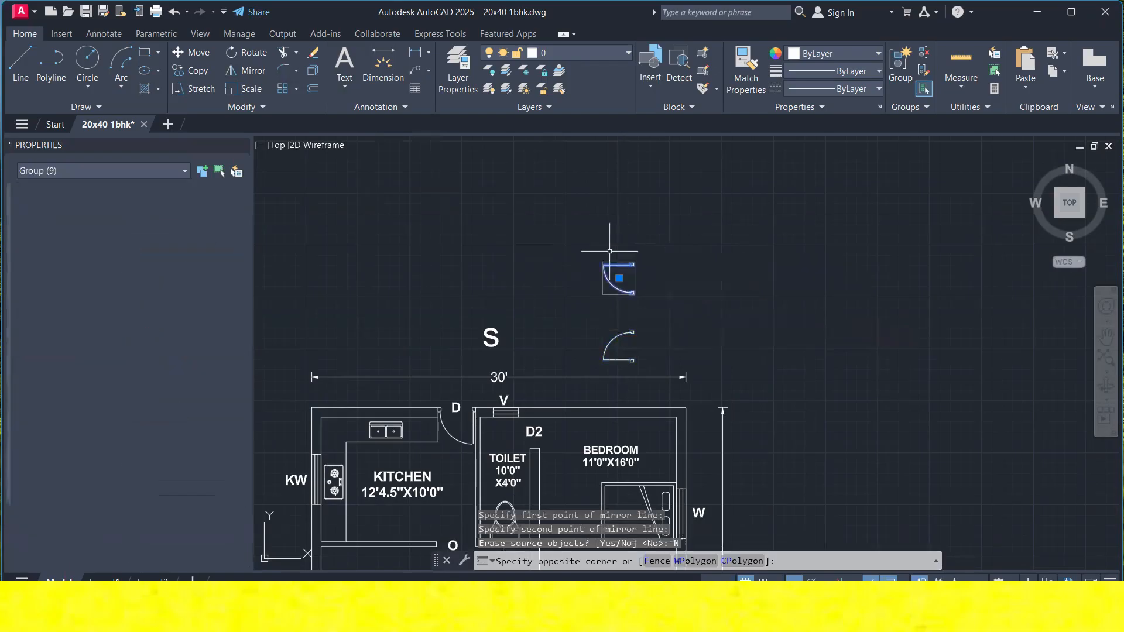
pyautogui.rightClick(621, 199)
pyautogui.click(673, 301)
pyautogui.scroll(6, 594, 275)
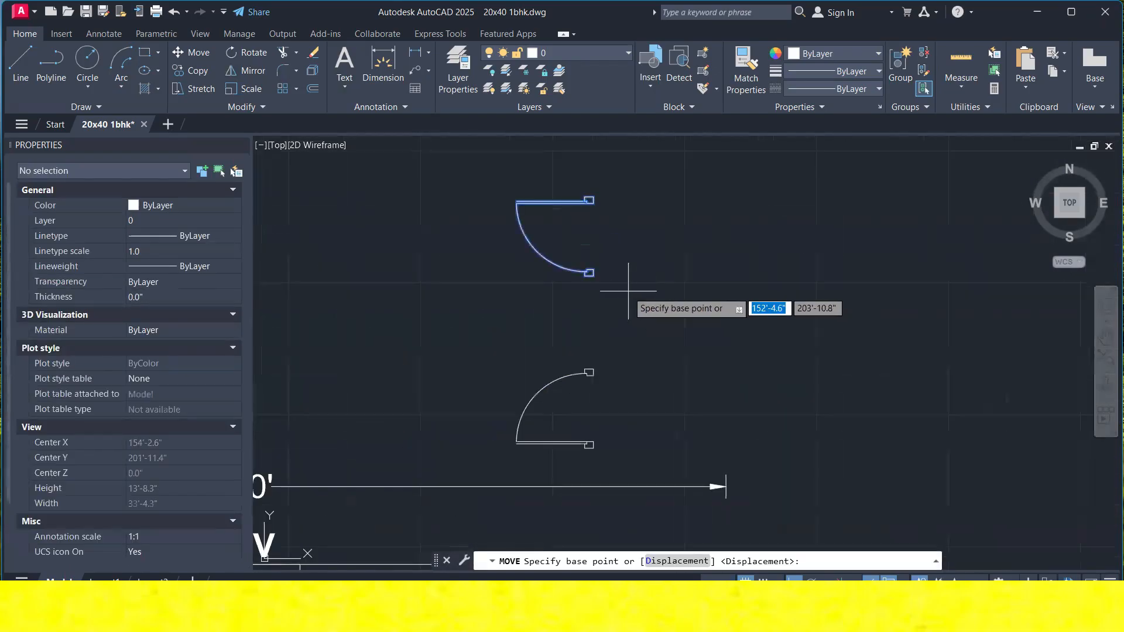
pyautogui.click(594, 275)
pyautogui.scroll(-2, 594, 275)
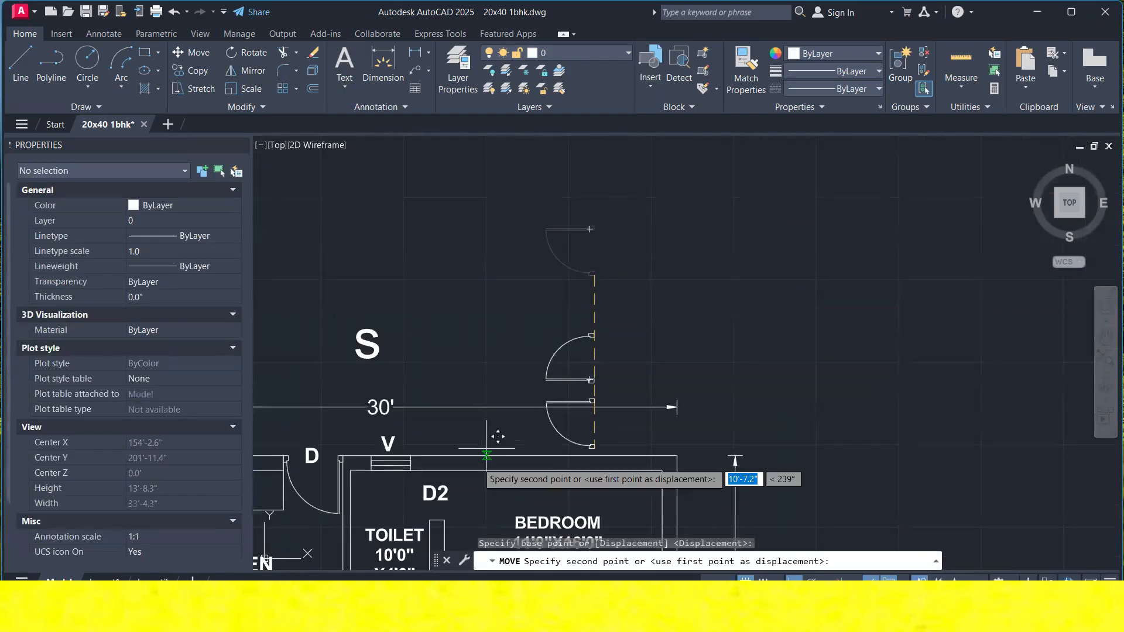
pyautogui.click(450, 515)
# Rotate the remaining spare door above the plan by 180° about its upper frame corner.
pyautogui.scroll(-3, 582, 181)
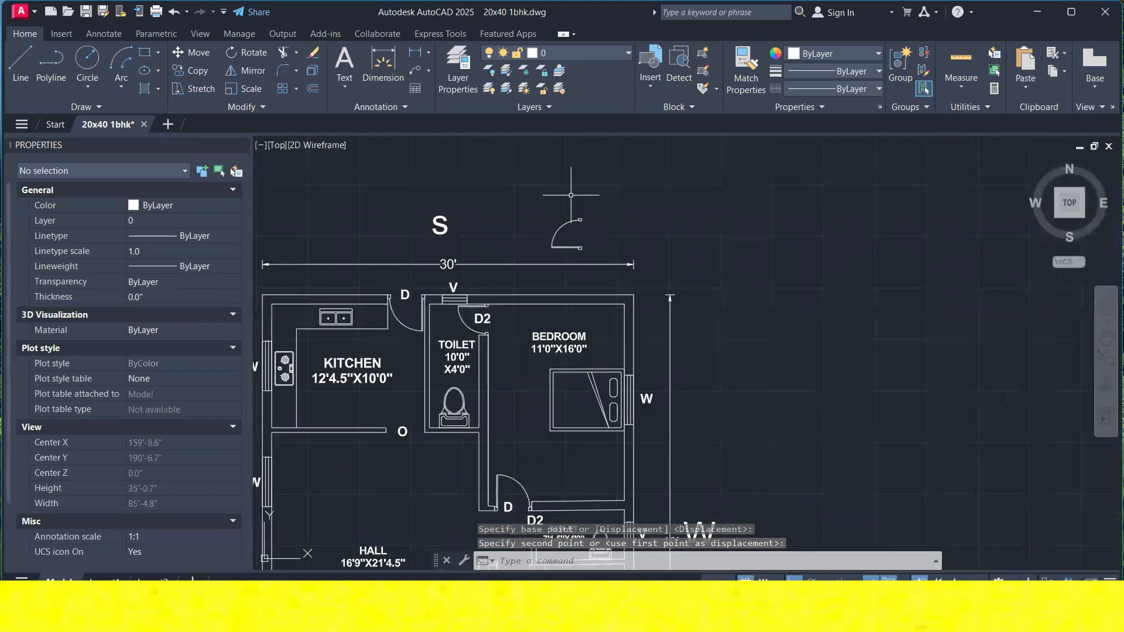
pyautogui.scroll(2, 583, 216)
pyautogui.click(552, 184)
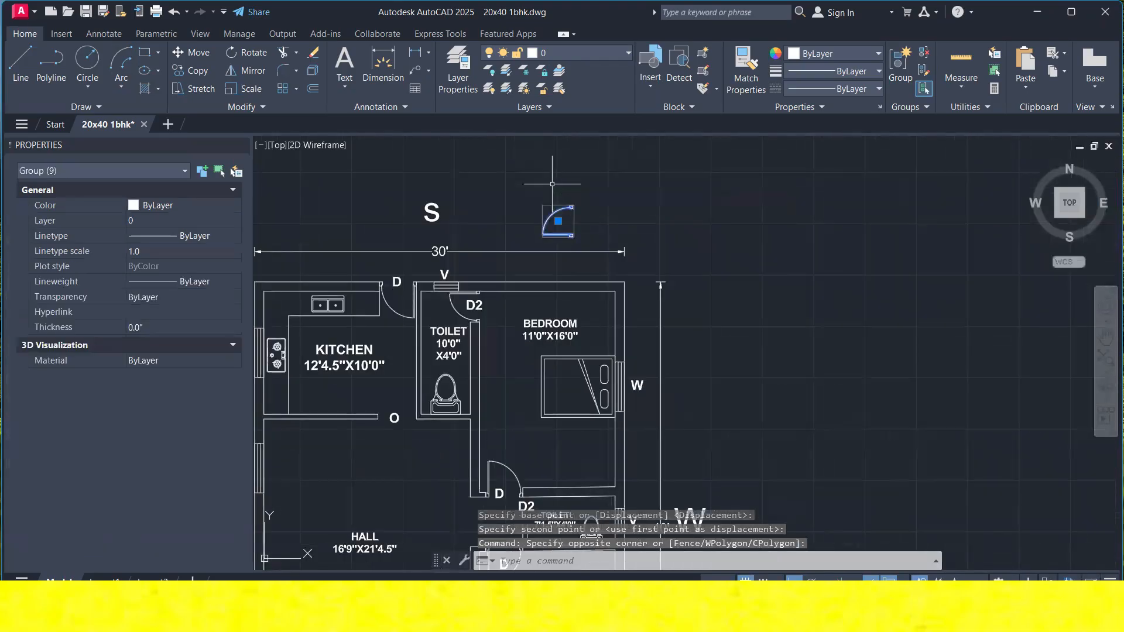
pyautogui.click(251, 53)
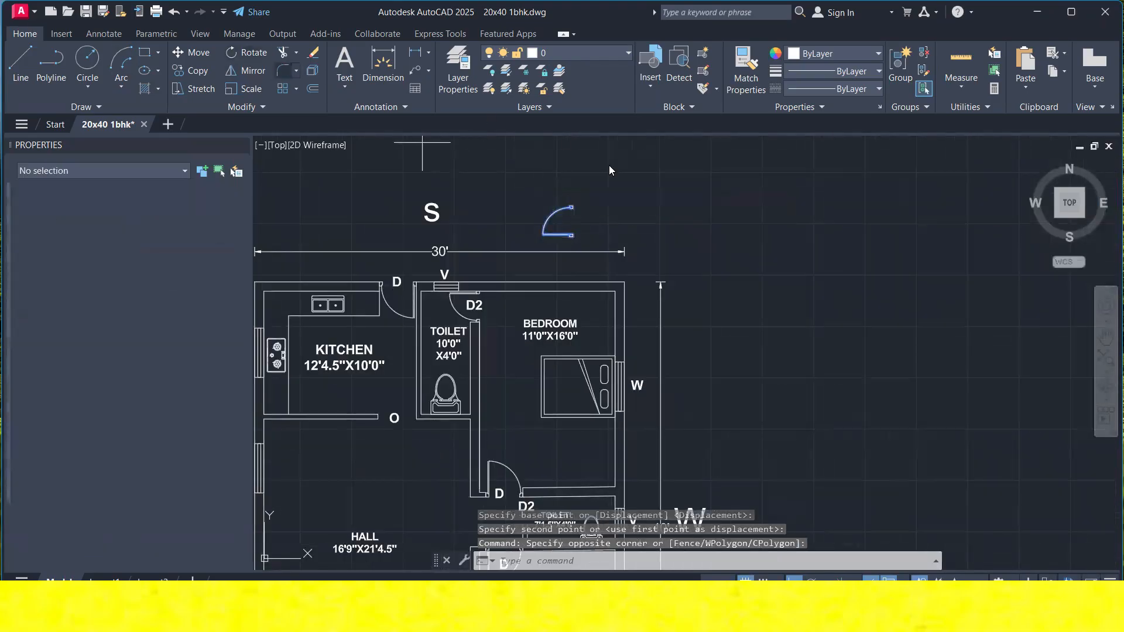
pyautogui.click(572, 206)
pyautogui.click(477, 208)
# Move the rotated spare door by its lower frame corner into the 7'1.5"X4'0" toilet's opening, meeting the wall end's corner.
pyautogui.click(647, 214)
pyautogui.click(567, 156)
pyautogui.rightClick(567, 156)
pyautogui.click(603, 256)
pyautogui.scroll(2, 580, 222)
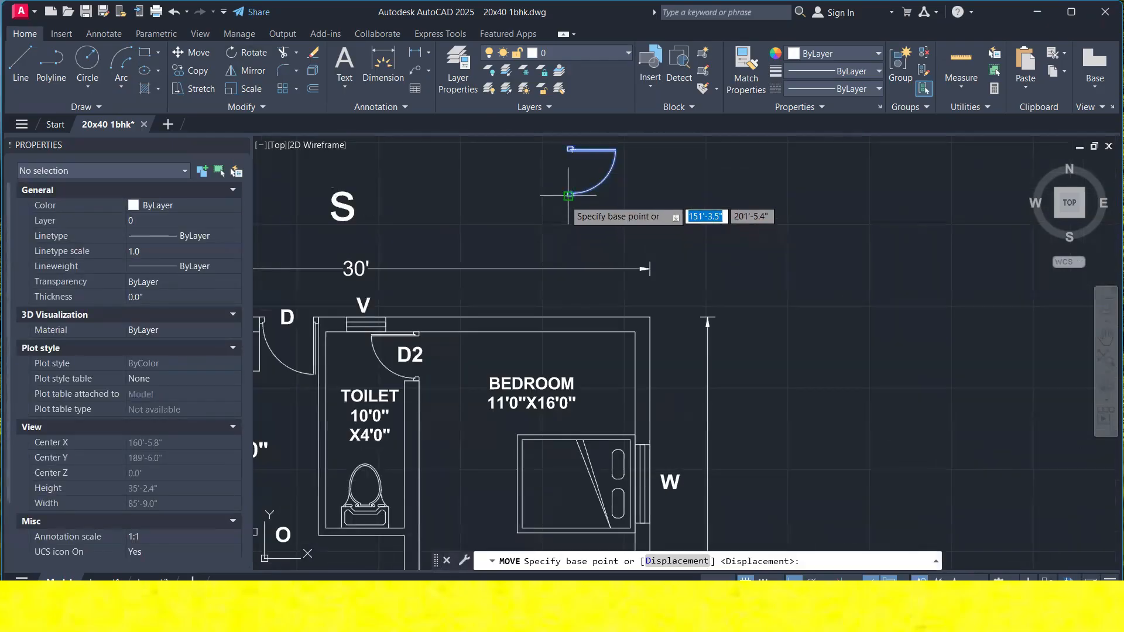
pyautogui.click(568, 195)
pyautogui.scroll(-3, 585, 431)
pyautogui.scroll(5, 510, 439)
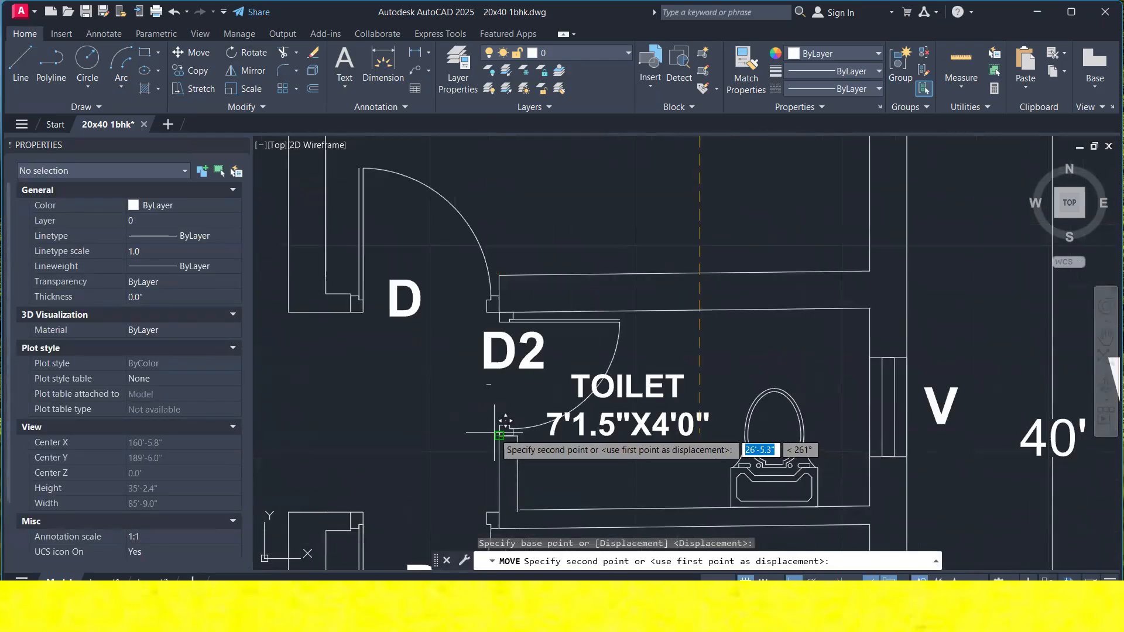
pyautogui.press('Escape')
# Erase the stray object beside the 7'1.5"X4'0" toilet's door opening.
pyautogui.scroll(2, 486, 410)
pyautogui.click(477, 388)
pyautogui.click(495, 370)
pyautogui.press('Delete')
# Move the D2 label slightly lower beside the 7'1.5"X4'0" toilet's door opening.
pyautogui.click(486, 365)
pyautogui.click(515, 317)
pyautogui.rightClick(540, 209)
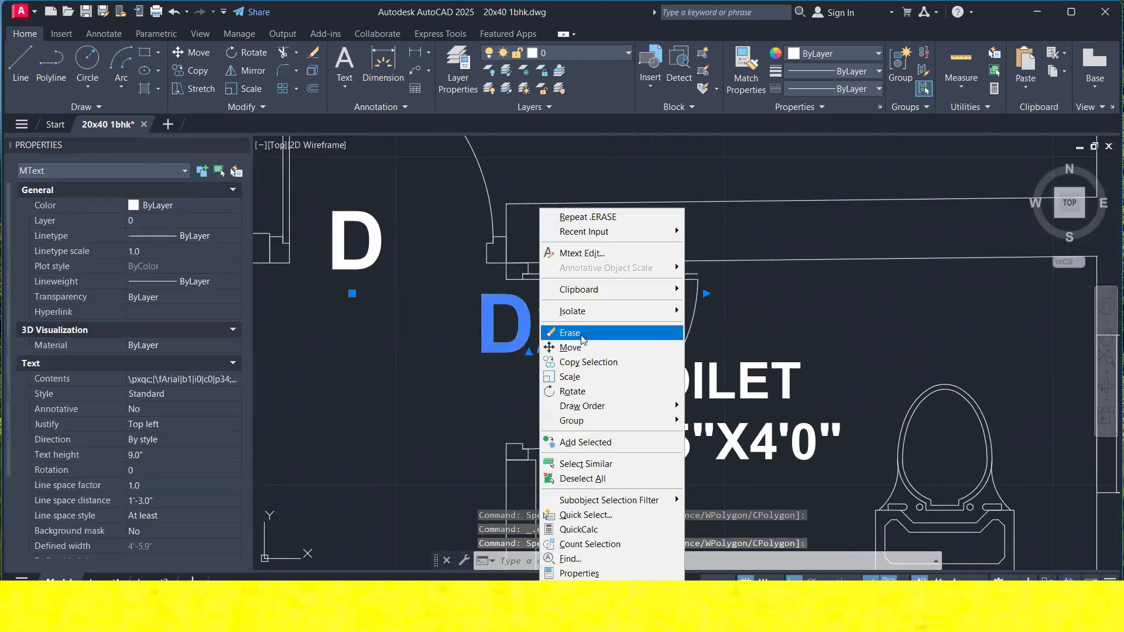
pyautogui.click(571, 348)
pyautogui.click(670, 310)
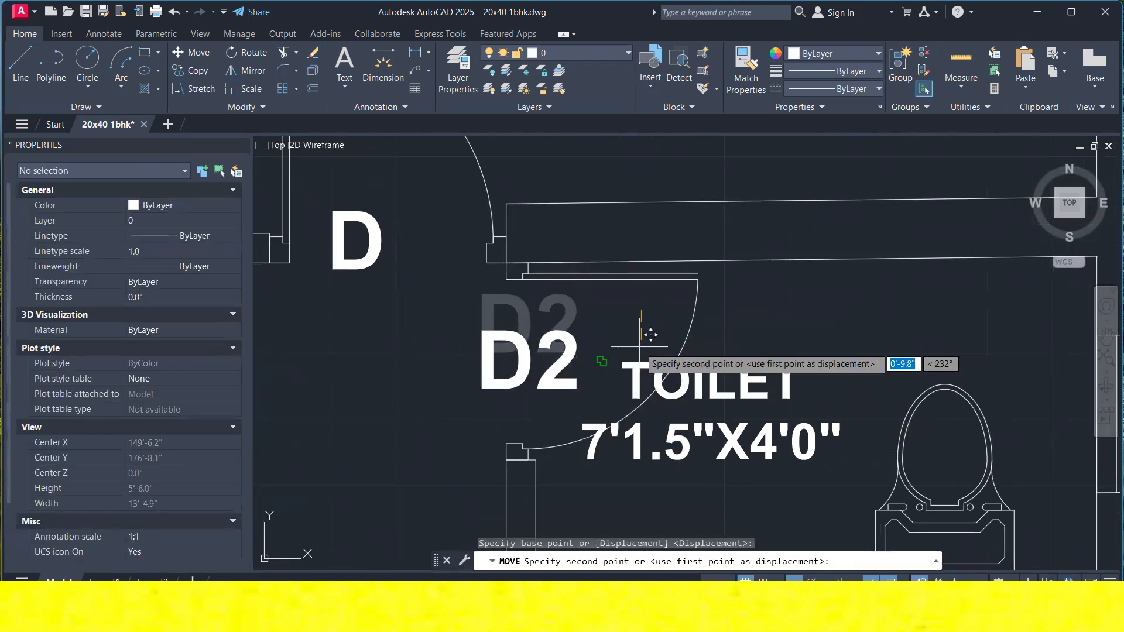
pyautogui.click(644, 336)
# Erase the leftover spare door and the stray objects beside it on the plan's east side.
pyautogui.scroll(-8, 586, 325)
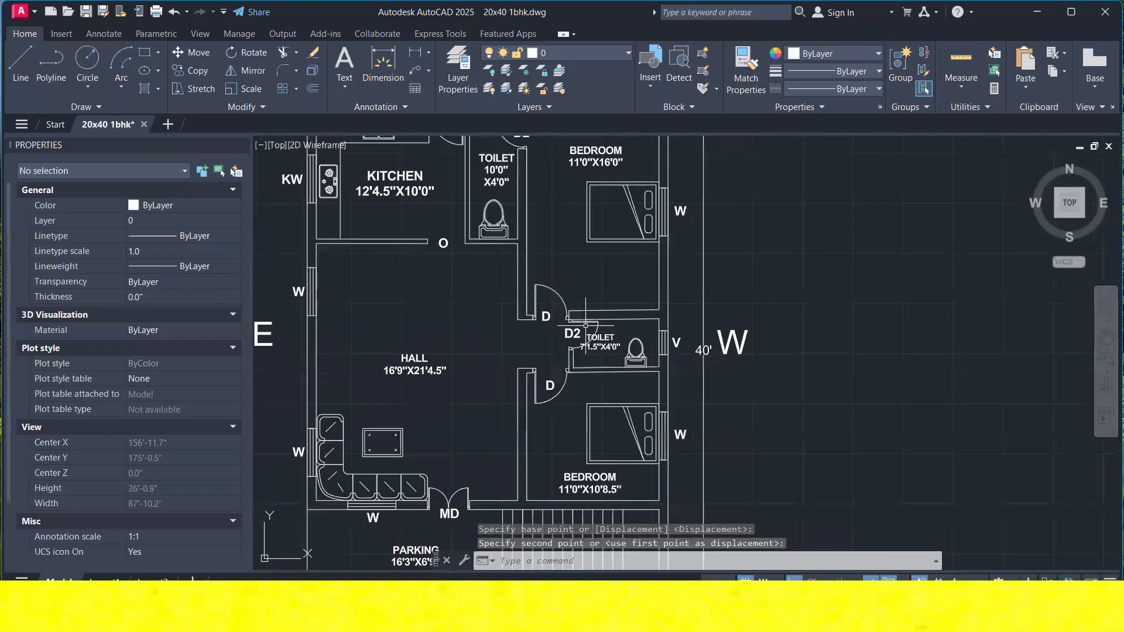
pyautogui.scroll(-2, 586, 325)
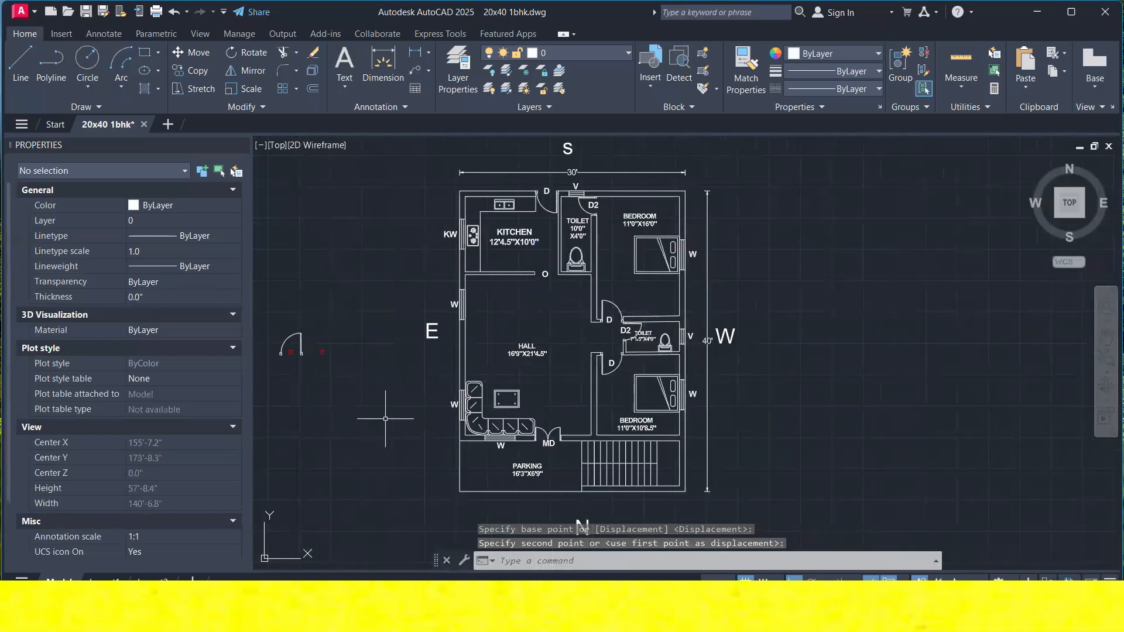
pyautogui.click(363, 402)
pyautogui.click(270, 285)
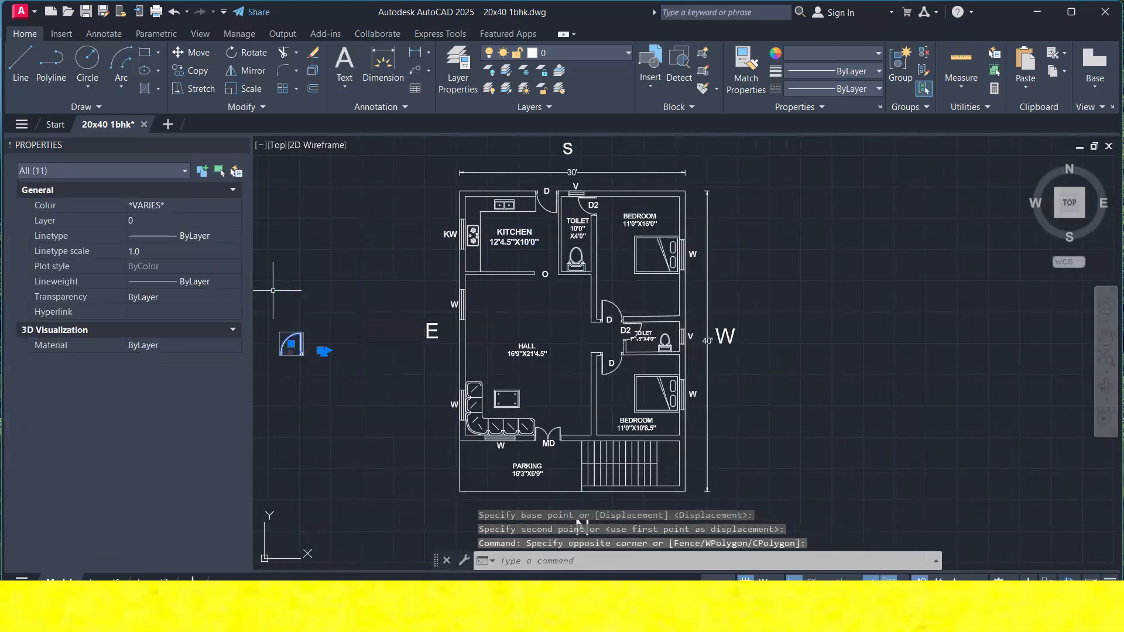
pyautogui.press('Delete')
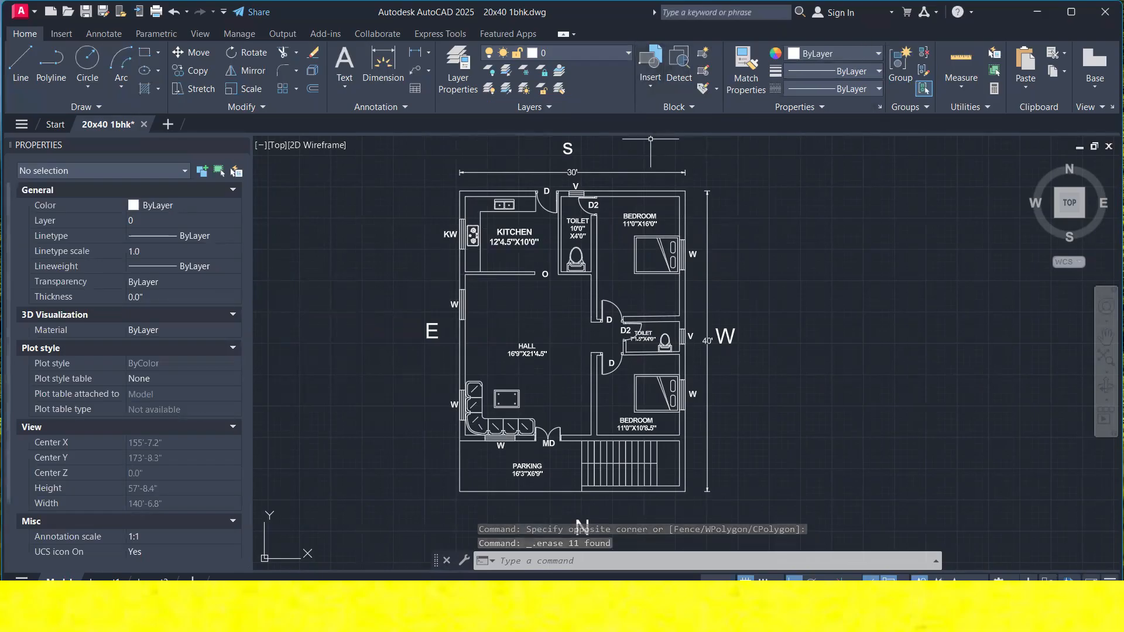
# Switch to the browser and look over the cad-blocks.net page of toilet CAD blocks.
pyautogui.moveTo(547, 258); pyautogui.dragTo(508, 205, button='middle')
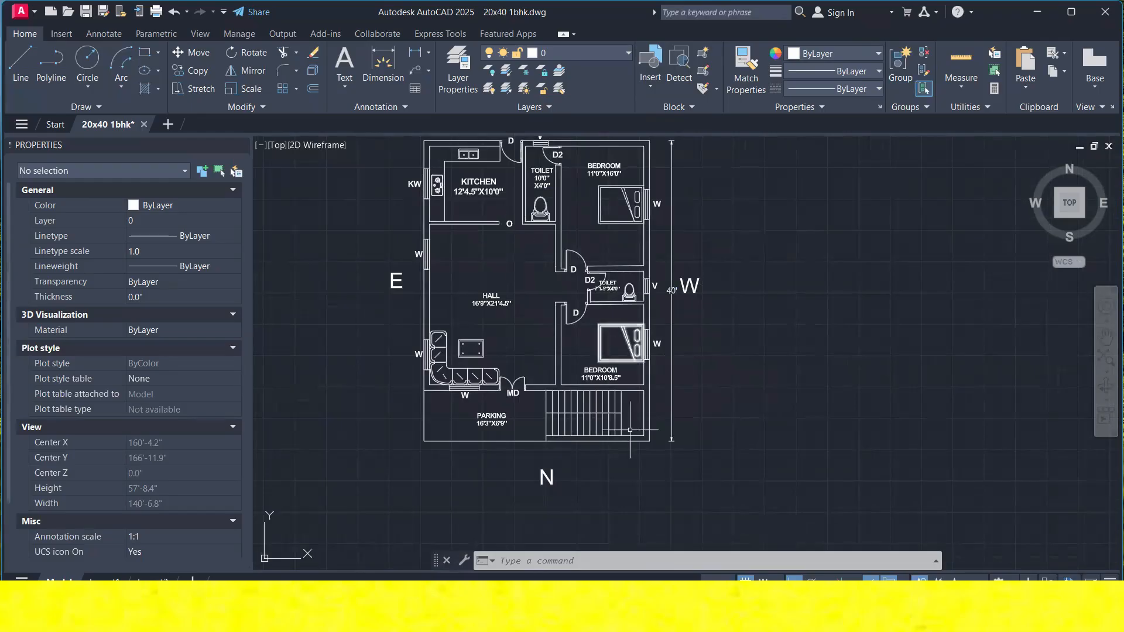
pyautogui.moveTo(660, 621)
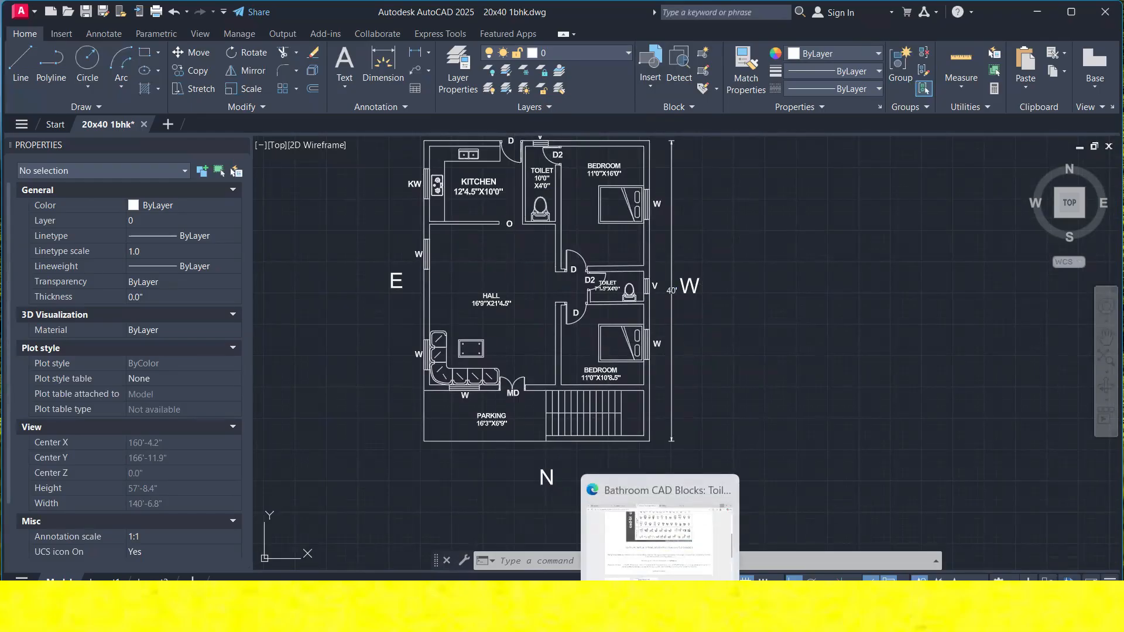
pyautogui.click(660, 620)
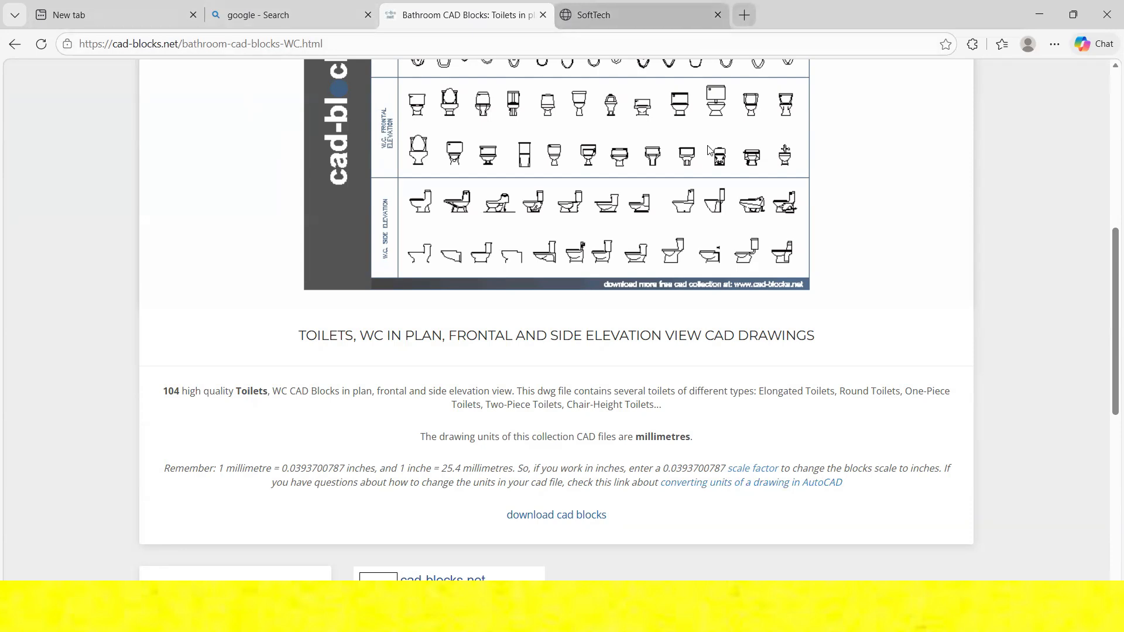
pyautogui.hotkey('ctrl', 'Tab')
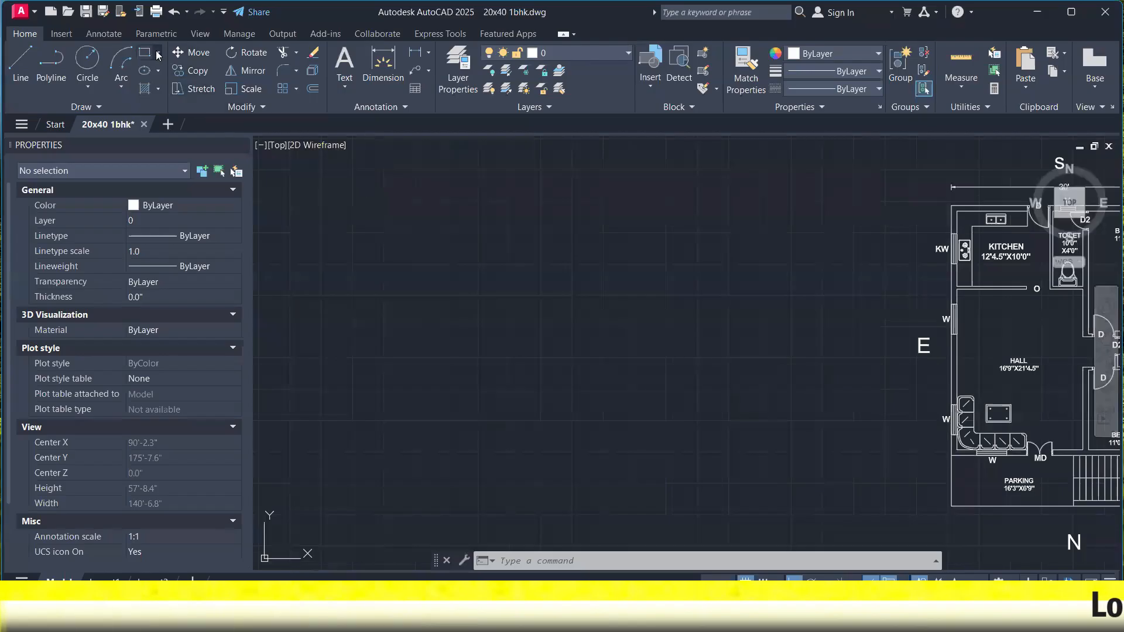
# Return to AutoCAD and draw a rectangle about 34'-8" by 14'-10" in the empty space on the plan's east side.
pyautogui.write('rec')
pyautogui.press('Return')
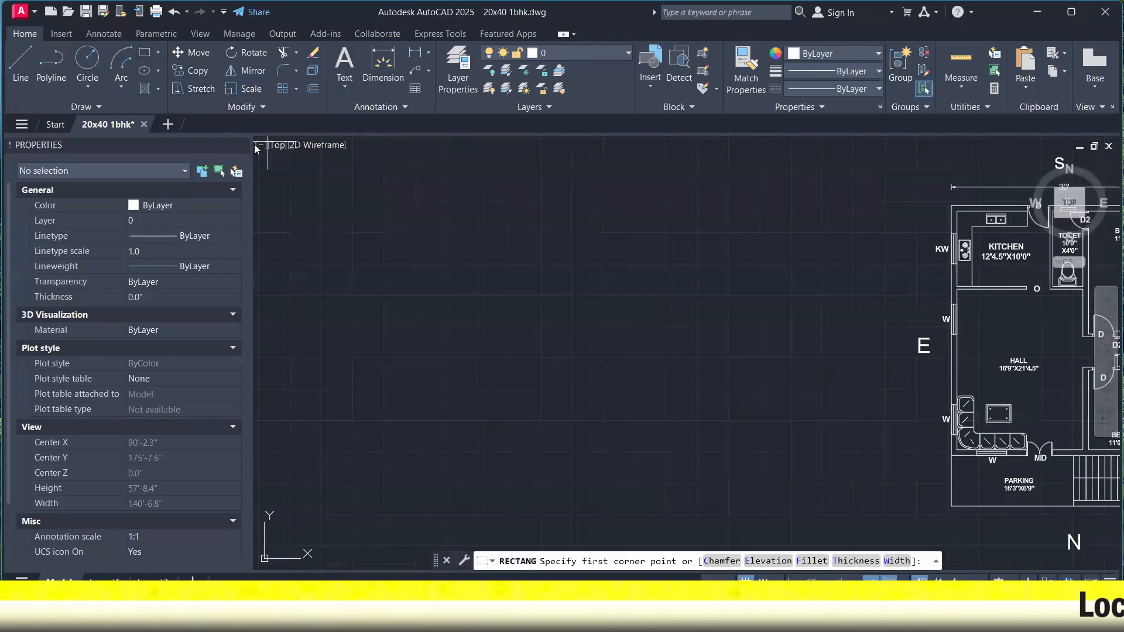
pyautogui.click(395, 253)
pyautogui.click(656, 365)
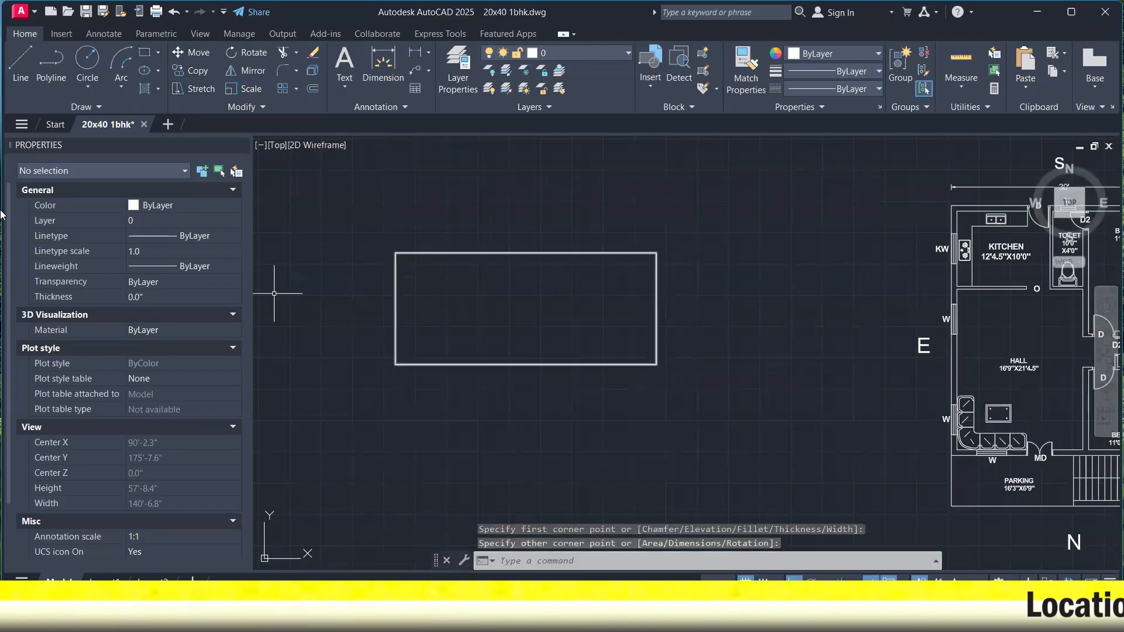
# Divide the rectangle with a full-height vertical line about 11'-11" from its left edge and a full-width horizontal line at mid-height.
pyautogui.click(22, 78)
pyautogui.click(485, 253)
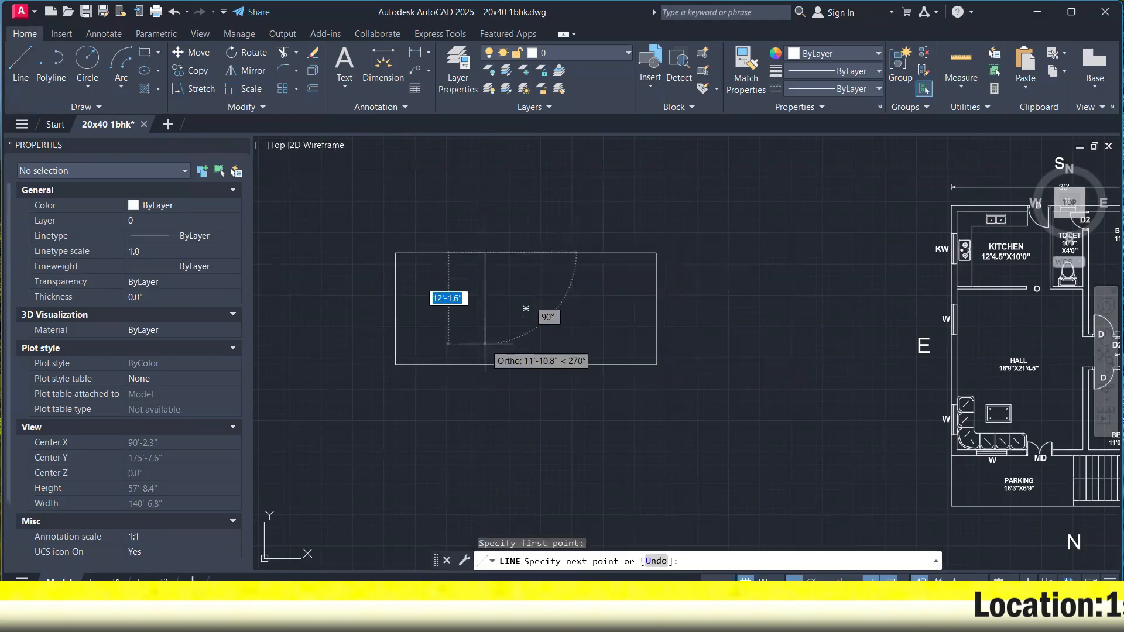
pyautogui.rightClick(496, 274)
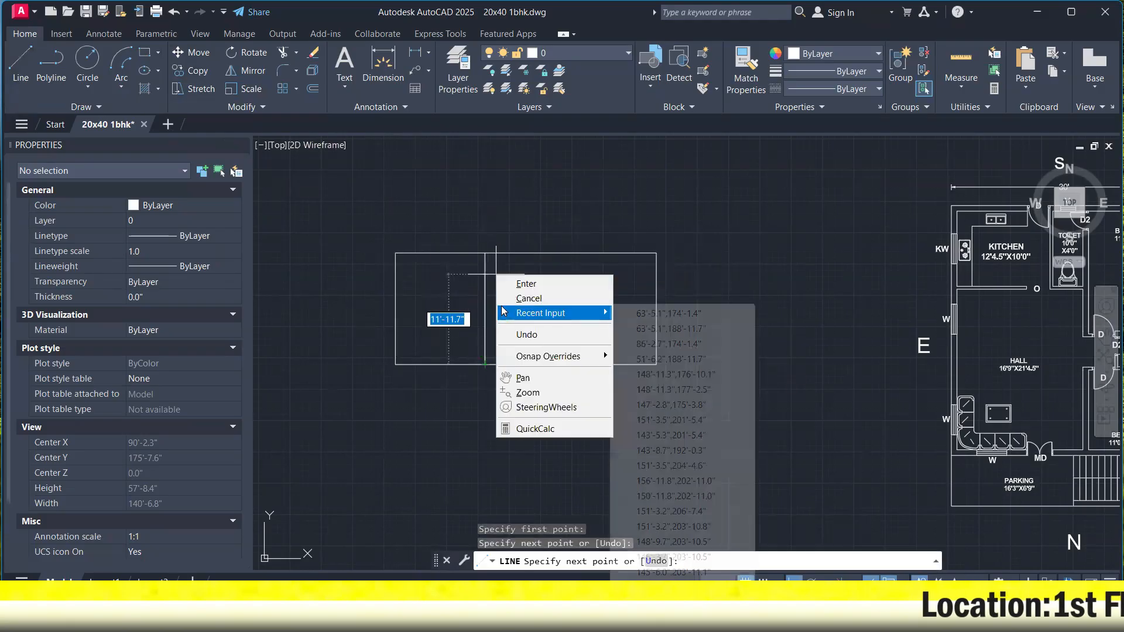
pyautogui.click(502, 300)
pyautogui.click(18, 76)
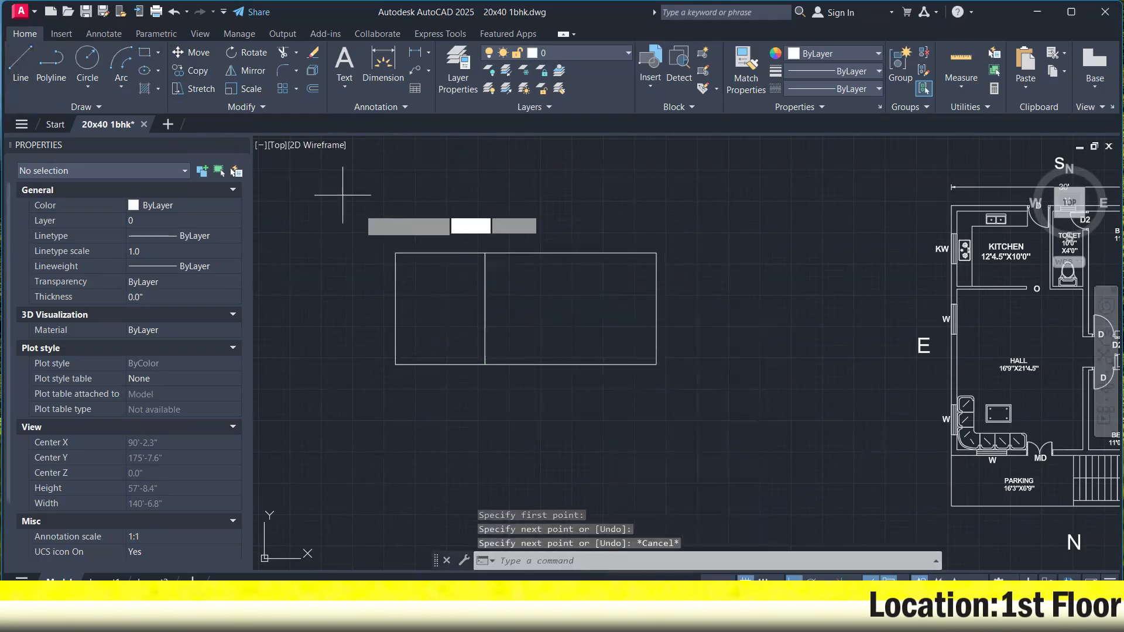
pyautogui.click(396, 309)
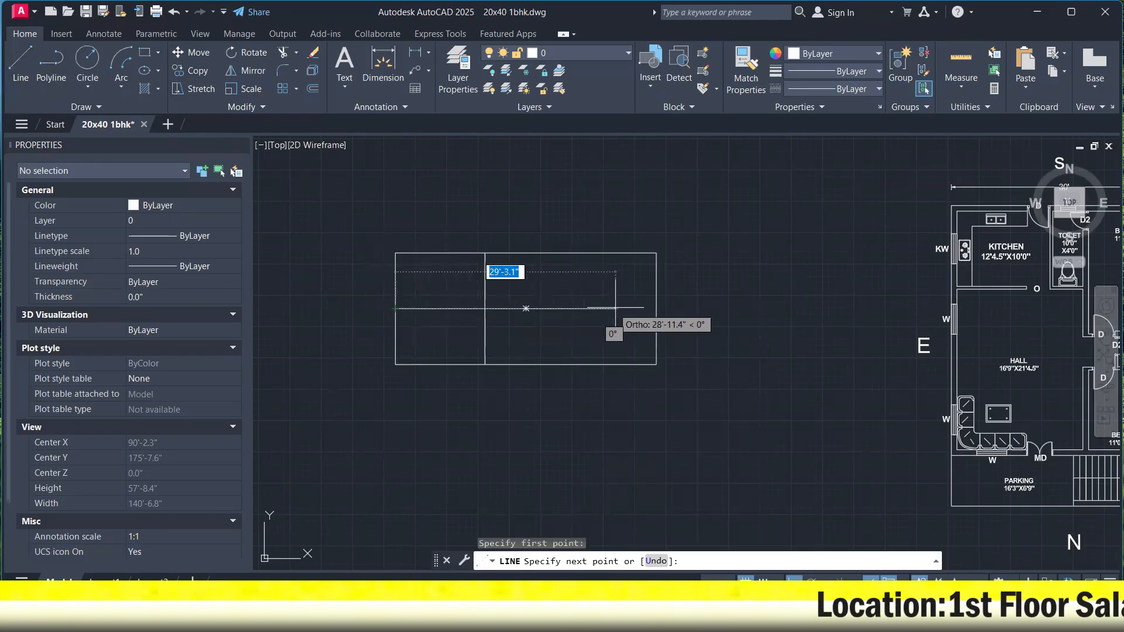
pyautogui.click(656, 308)
pyautogui.rightClick(657, 308)
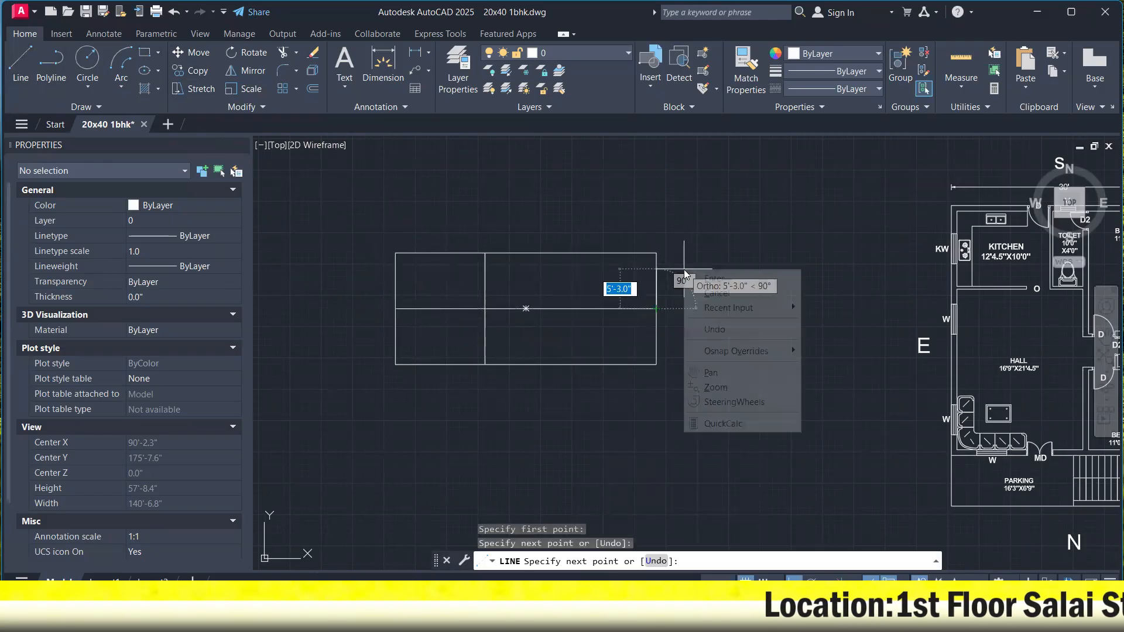
pyautogui.click(744, 277)
# Copy the plan's E direction label into the divided rectangle's upper-left cell.
pyautogui.scroll(-2, 447, 269)
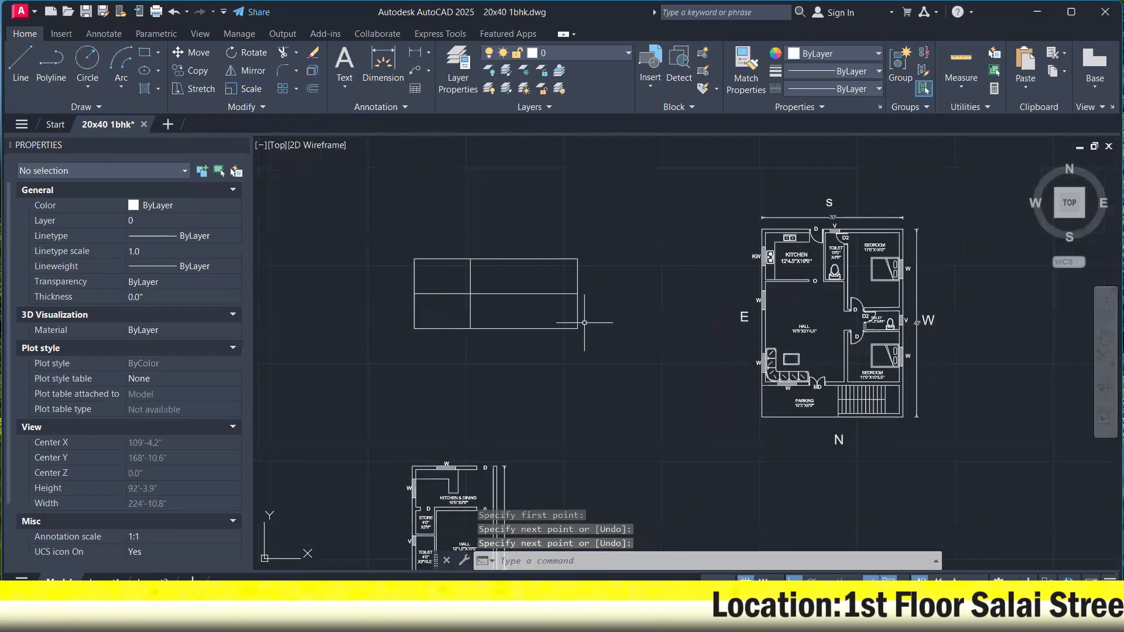
pyautogui.scroll(1, 404, 269)
pyautogui.scroll(1, 844, 332)
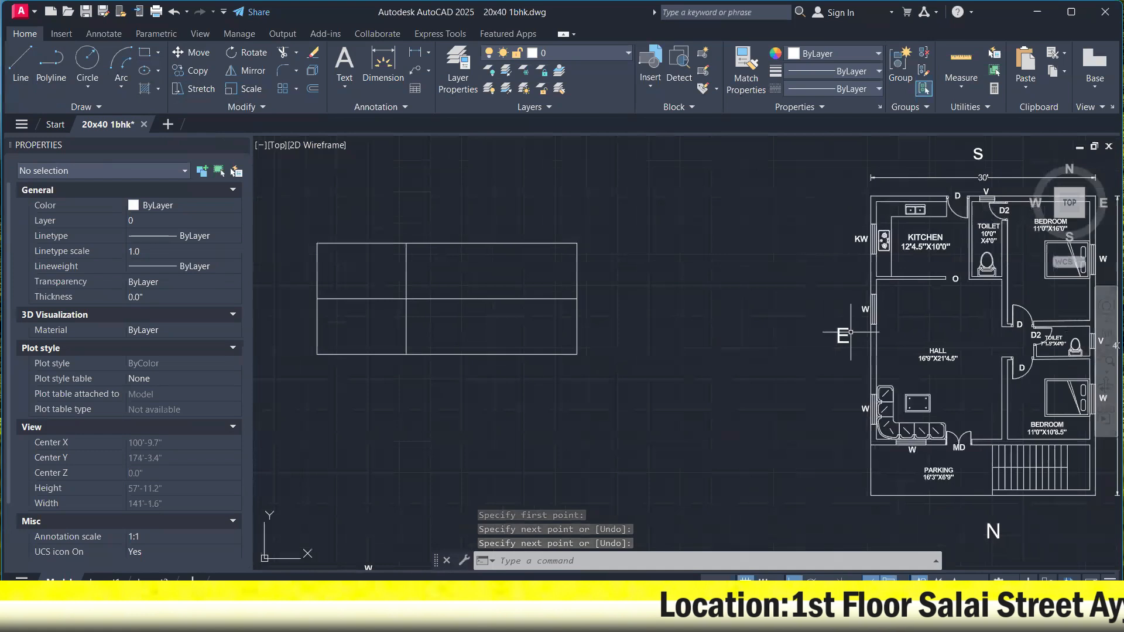
pyautogui.click(846, 326)
pyautogui.click(836, 347)
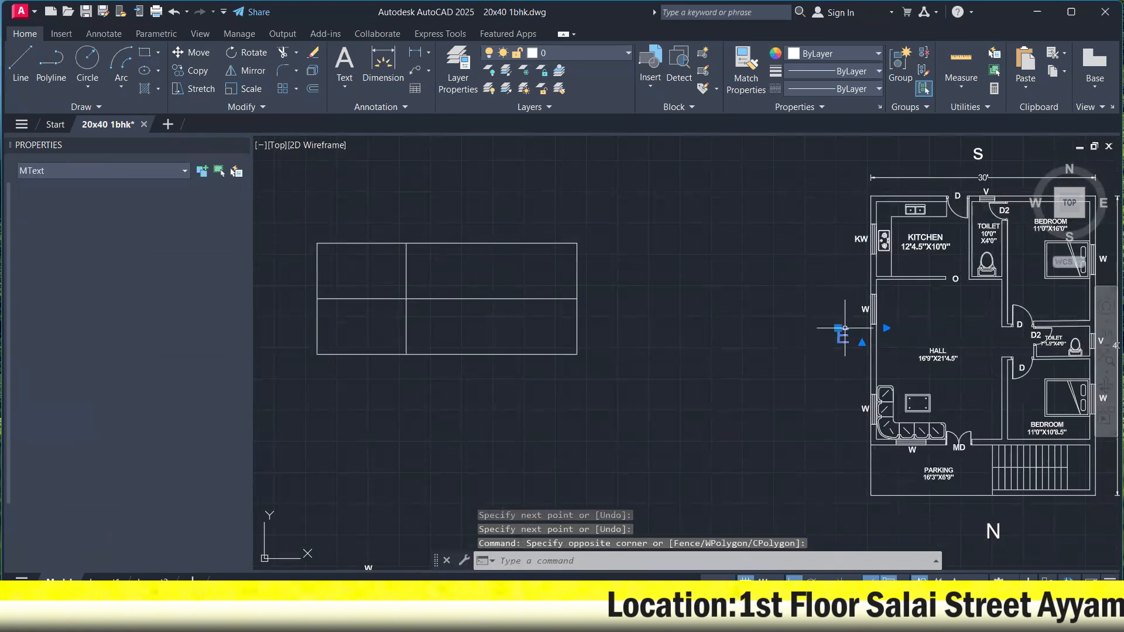
pyautogui.rightClick(835, 278)
pyautogui.click(884, 362)
pyautogui.click(838, 344)
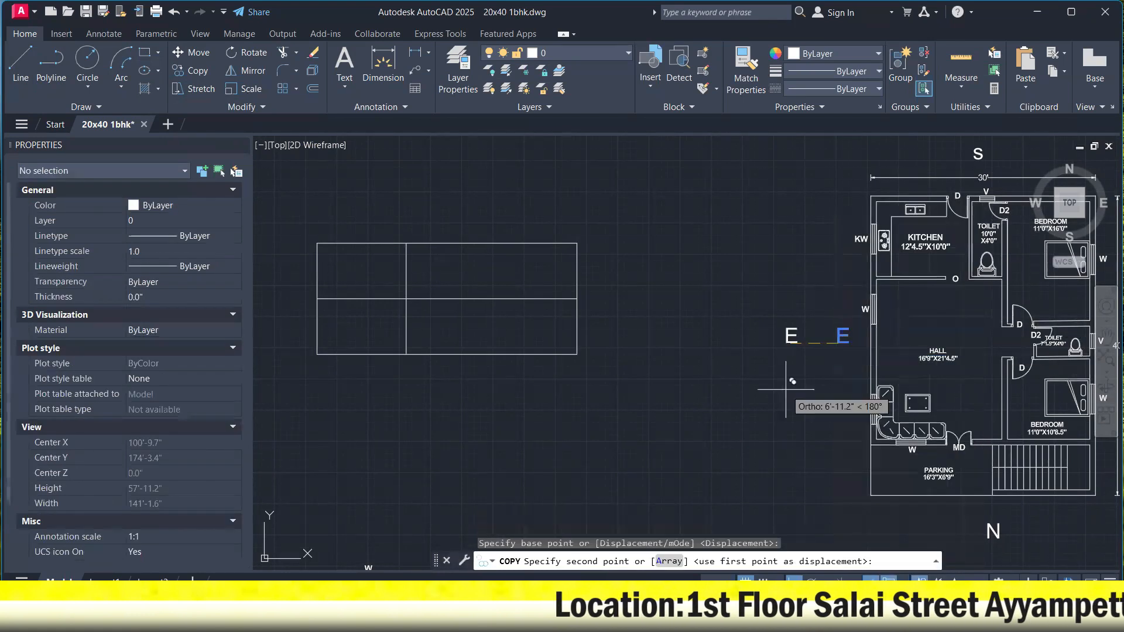
pyautogui.scroll(4, 468, 339)
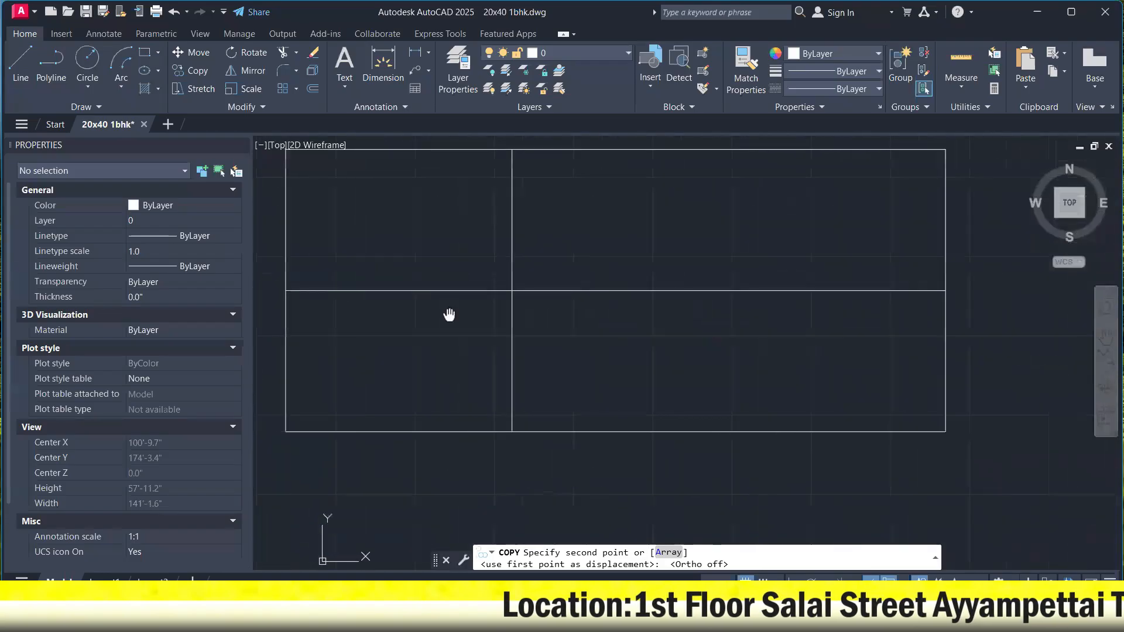
pyautogui.click(437, 315)
pyautogui.rightClick(561, 283)
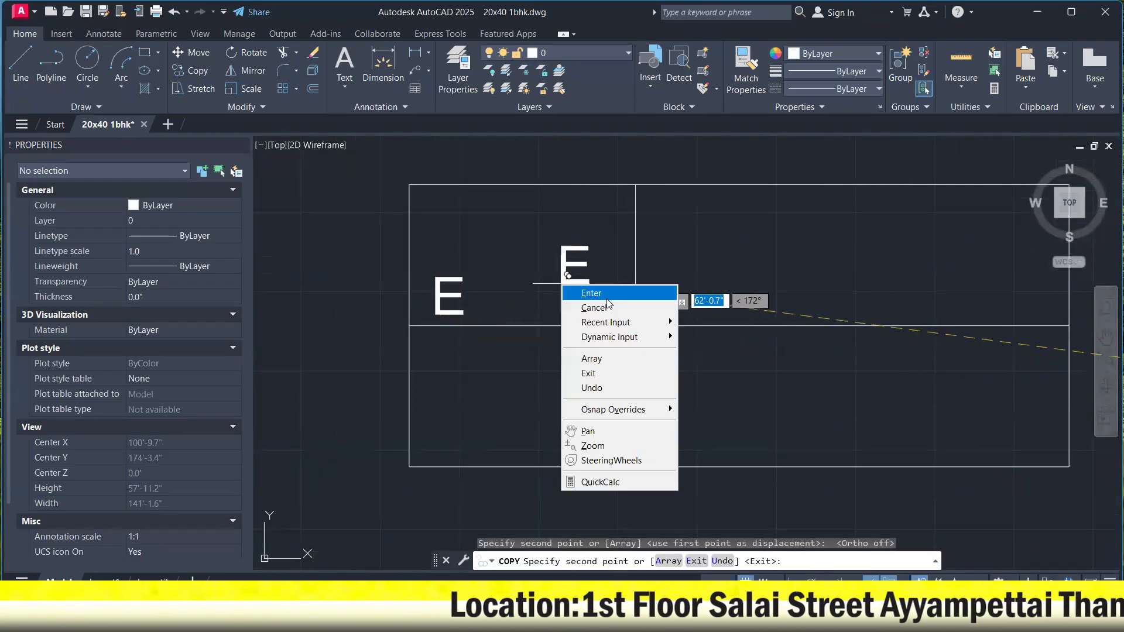
pyautogui.click(588, 291)
# Change the copied label's text to ENGINEER.
pyautogui.click(464, 299)
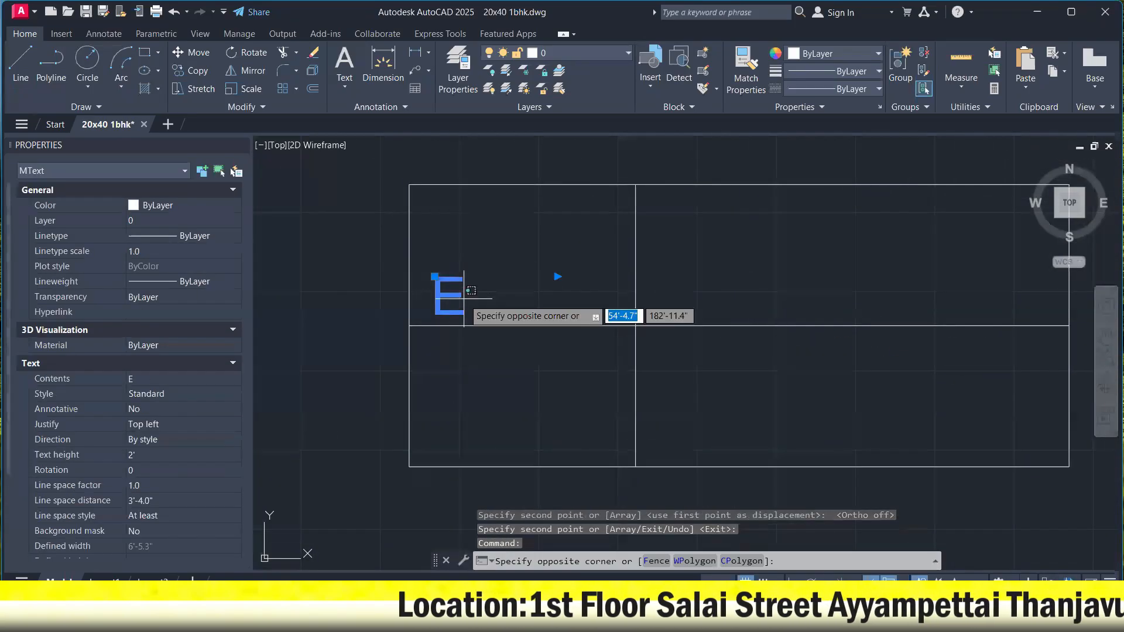
pyautogui.doubleClick(467, 300)
pyautogui.write('N')
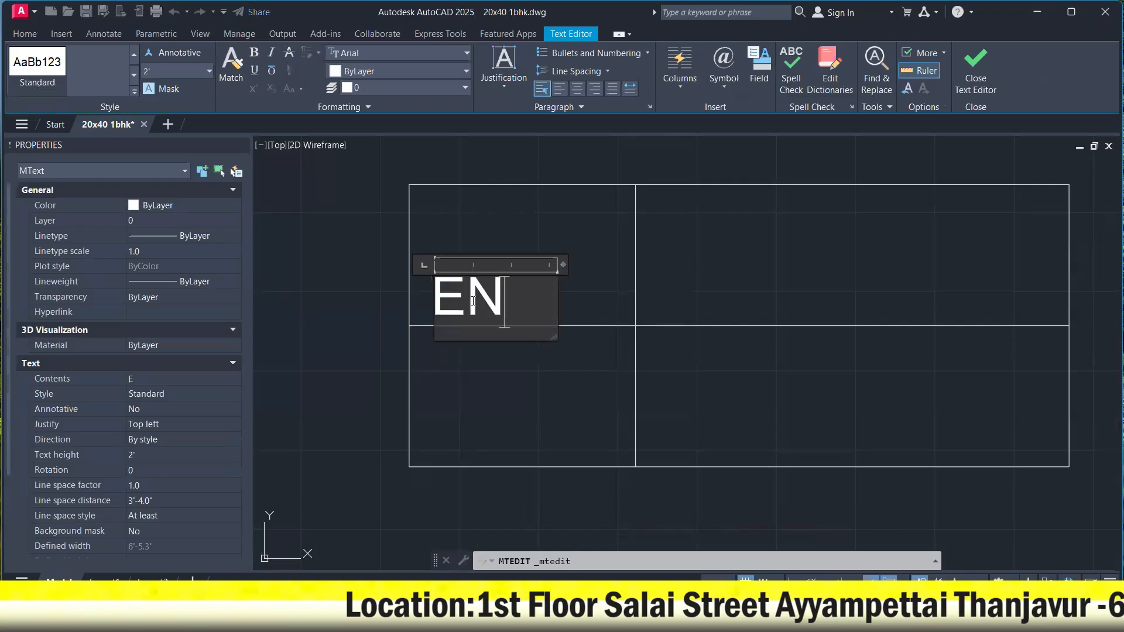
pyautogui.write('GINEER')
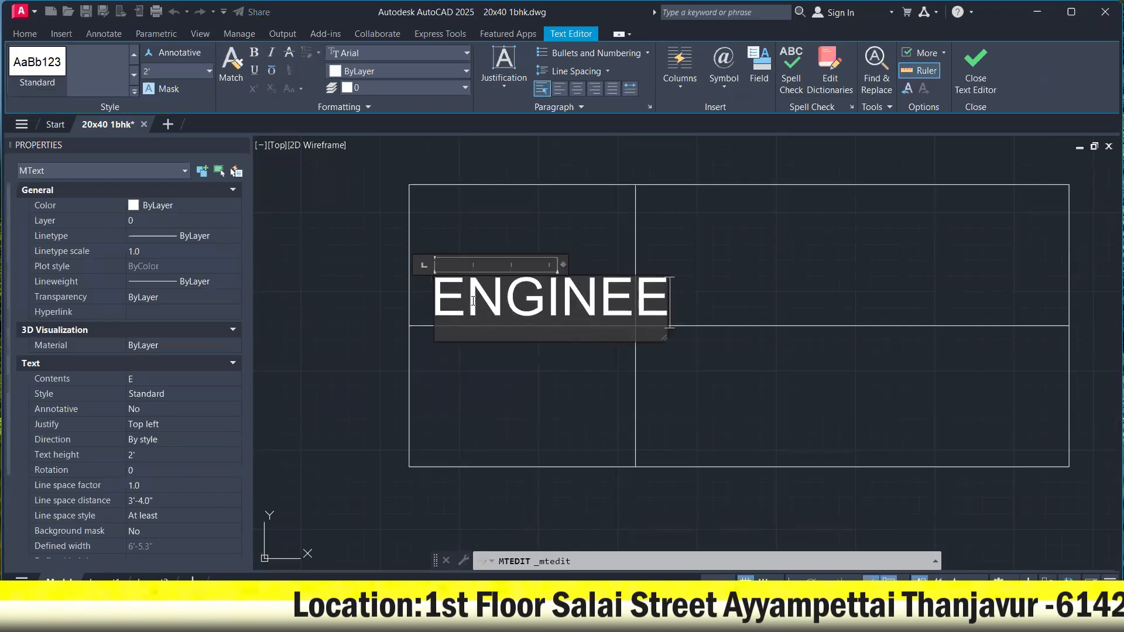
pyautogui.click(718, 294)
pyautogui.click(662, 246)
pyautogui.click(592, 229)
pyautogui.rightClick(592, 228)
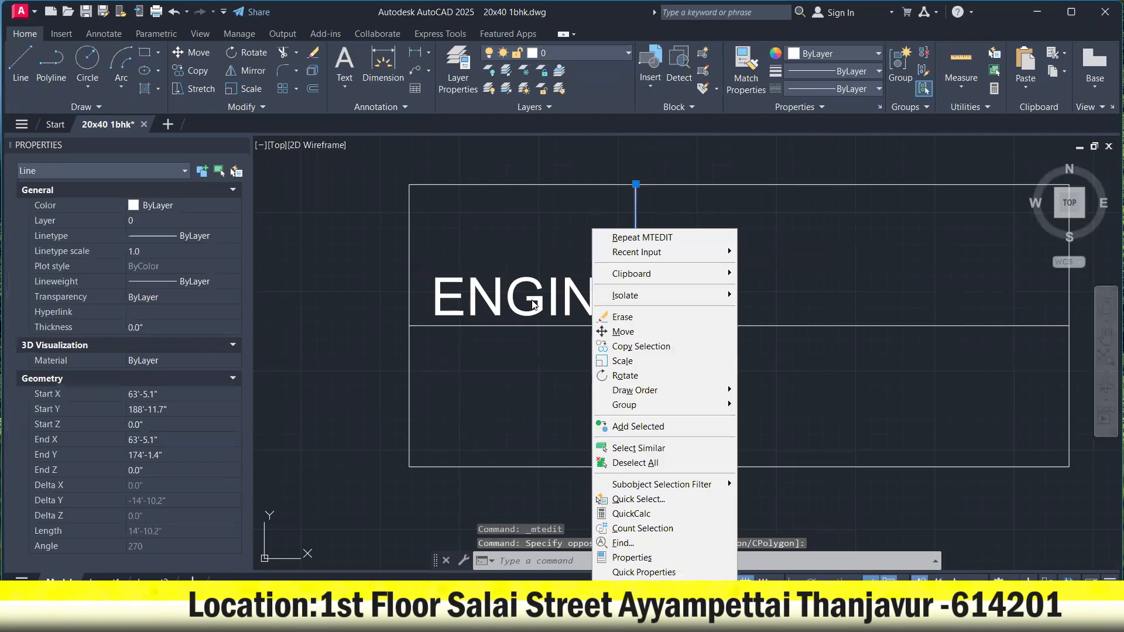
pyautogui.press('Escape')
pyautogui.press('Escape')
# Scale the ENGINEER text down to a text height of about 1'-5.8" about the horizontal divider's left end, fitting it within its cell.
pyautogui.click(508, 288)
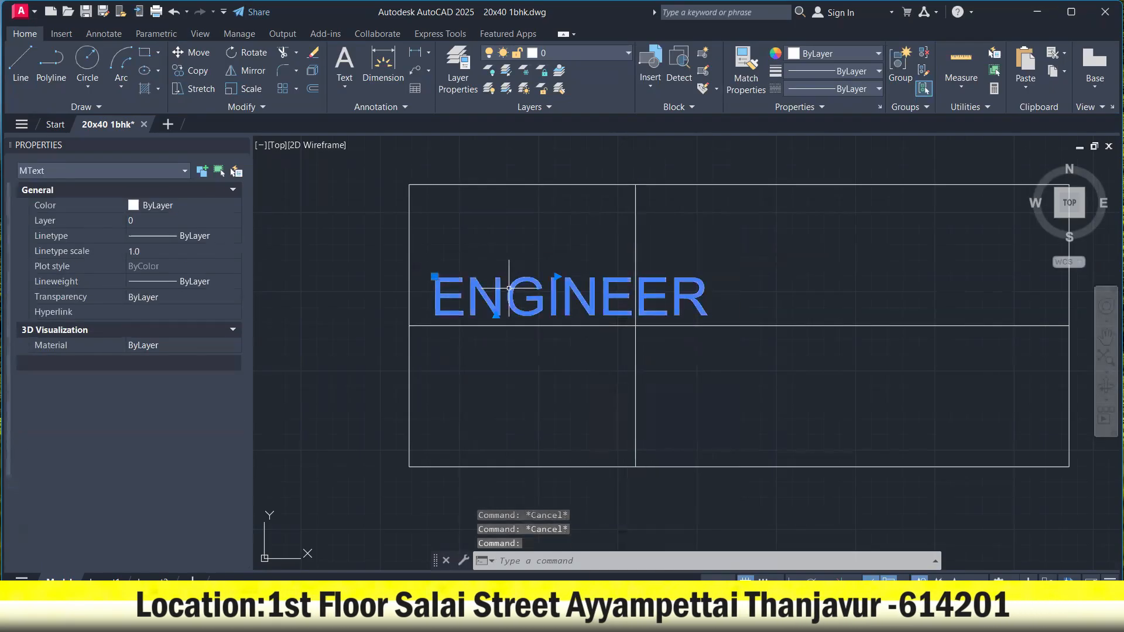
pyautogui.write('SC')
pyautogui.press('Return')
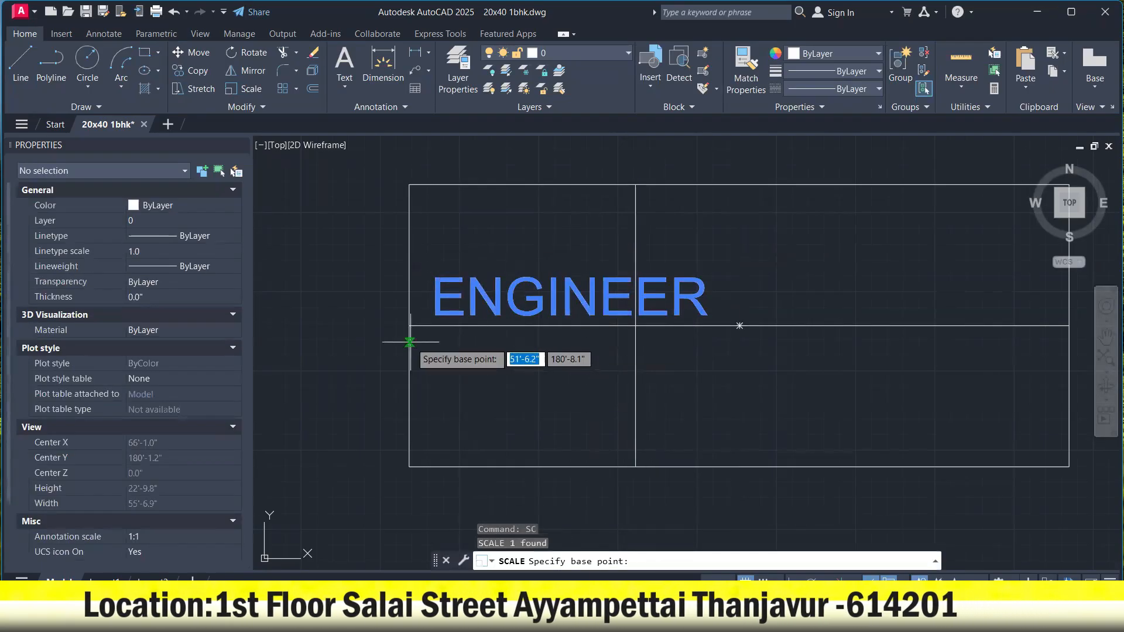
pyautogui.click(410, 326)
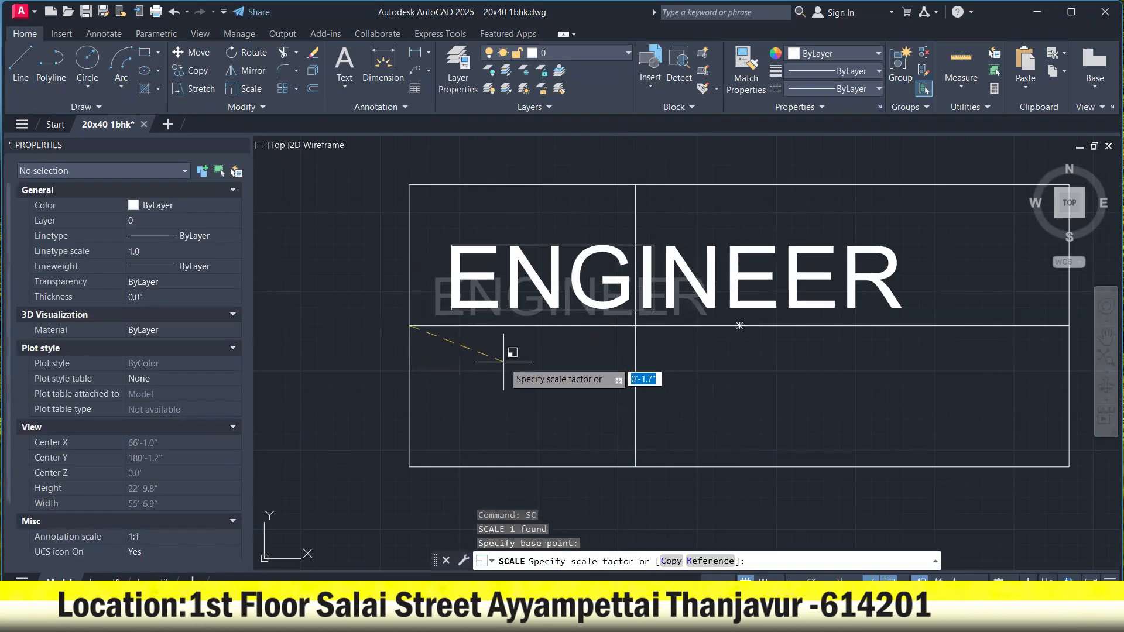
pyautogui.click(445, 354)
# Move the ENGINEER text slightly upward within the upper-left cell.
pyautogui.click(565, 306)
pyautogui.rightClick(565, 306)
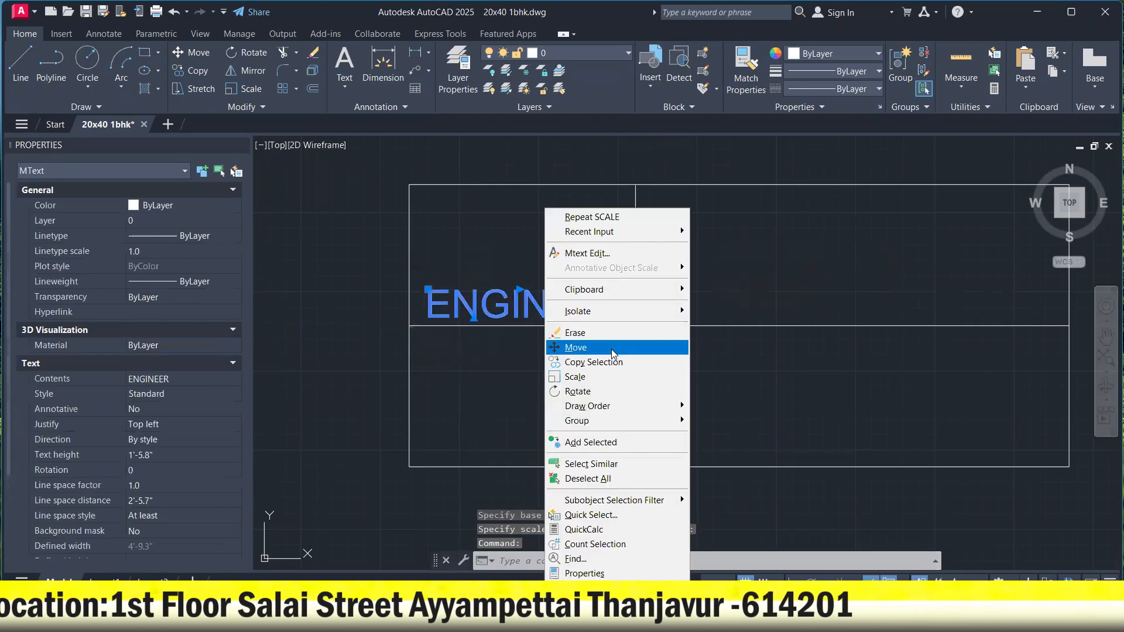
pyautogui.click(614, 351)
pyautogui.click(808, 274)
pyautogui.click(809, 261)
# Copy the ENGINEER text straight down into the rectangle's lower-left cell.
pyautogui.click(600, 284)
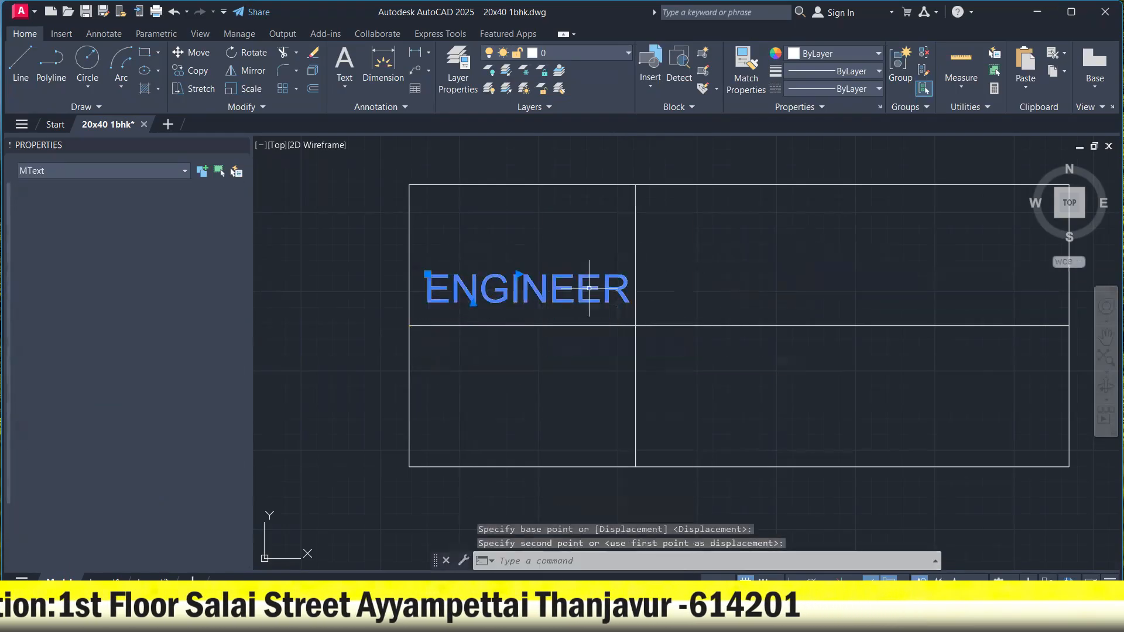
pyautogui.write('o')
pyautogui.press('Return')
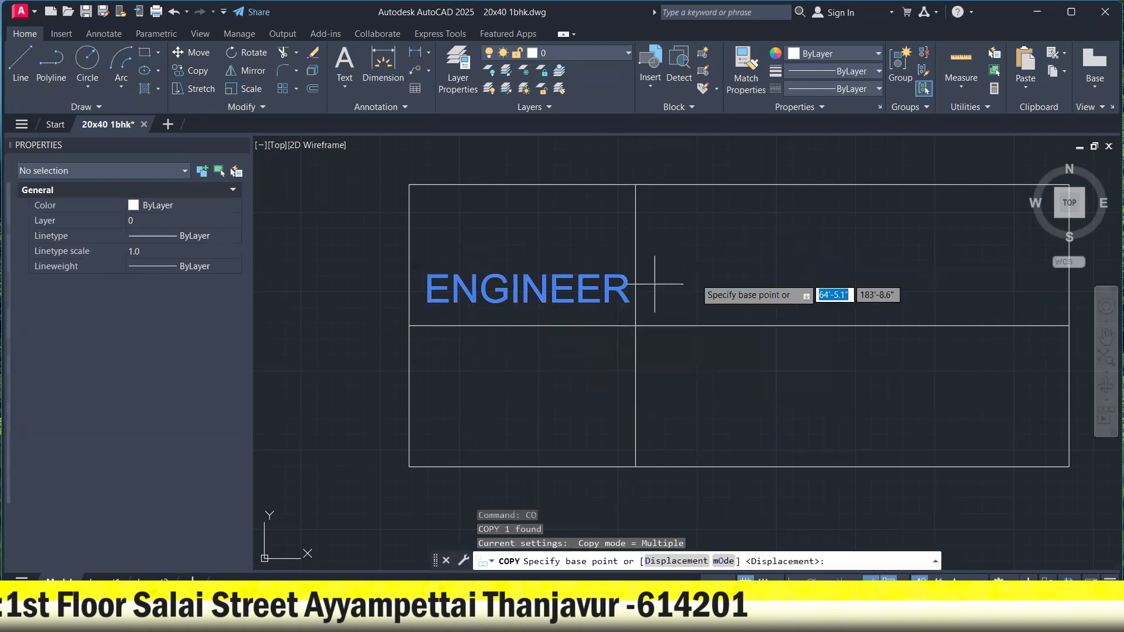
pyautogui.click(718, 268)
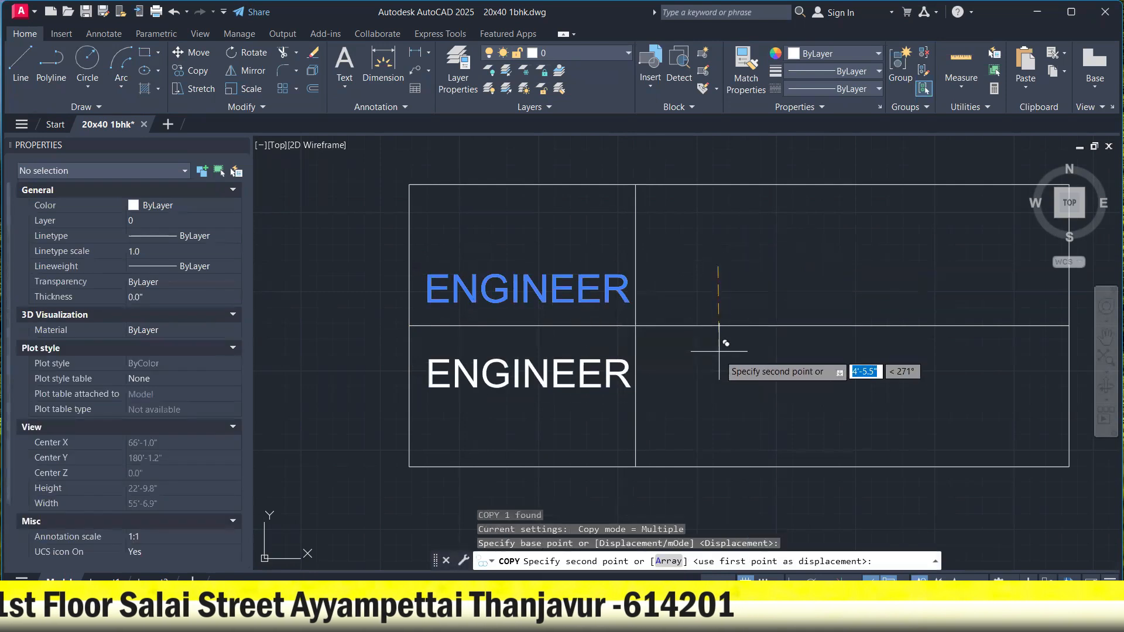
pyautogui.click(719, 414)
pyautogui.press('Escape')
# Place the copied label in the lower-left cell and change its text to ARCHITECT.
pyautogui.click(622, 435)
pyautogui.doubleClick(623, 436)
pyautogui.hotkey('ctrl', 'a')
pyautogui.press('Delete')
pyautogui.write('ARC')
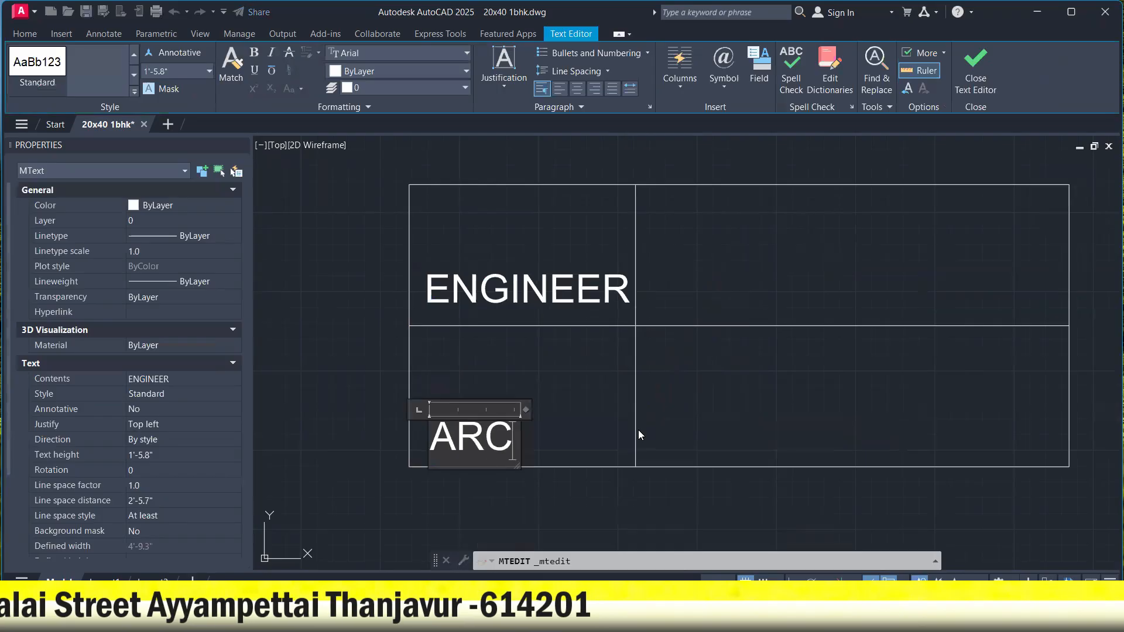
pyautogui.write('HITECT')
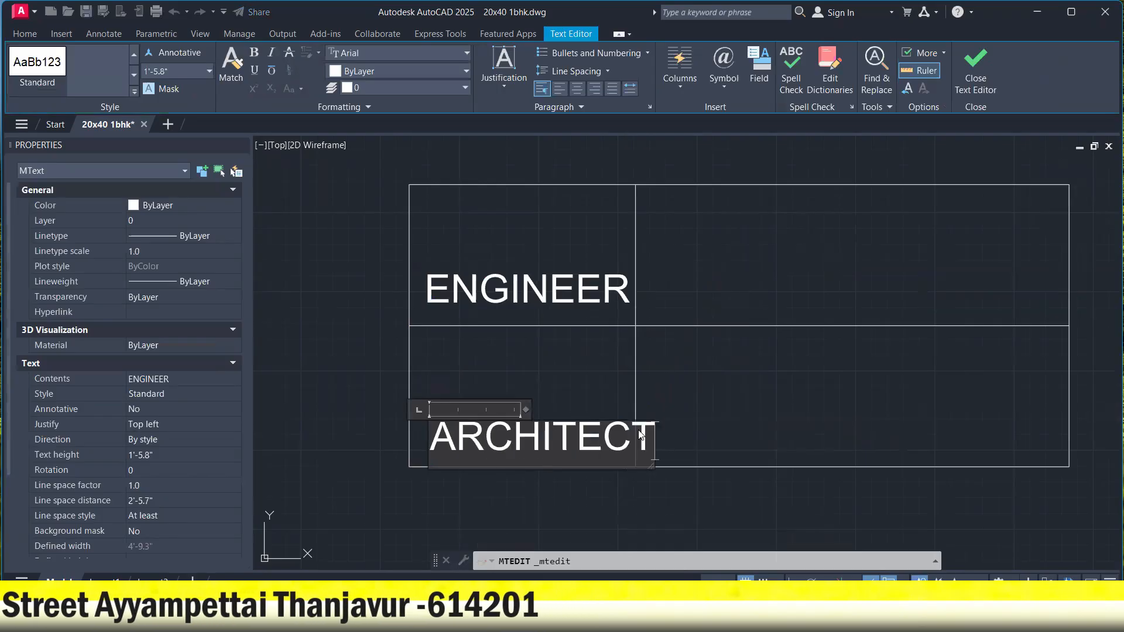
pyautogui.click(872, 443)
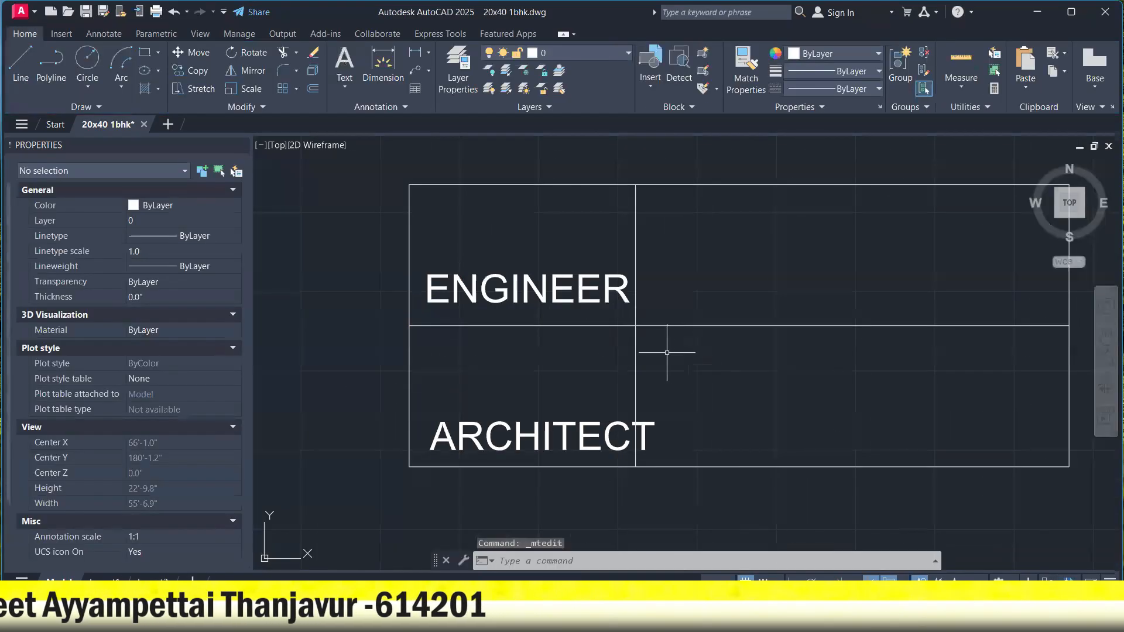
# Move the table's vertical divider right so the left column is wide enough for the ARCHITECT label.
pyautogui.click(665, 351)
pyautogui.click(609, 281)
pyautogui.rightClick(659, 352)
pyautogui.click(709, 349)
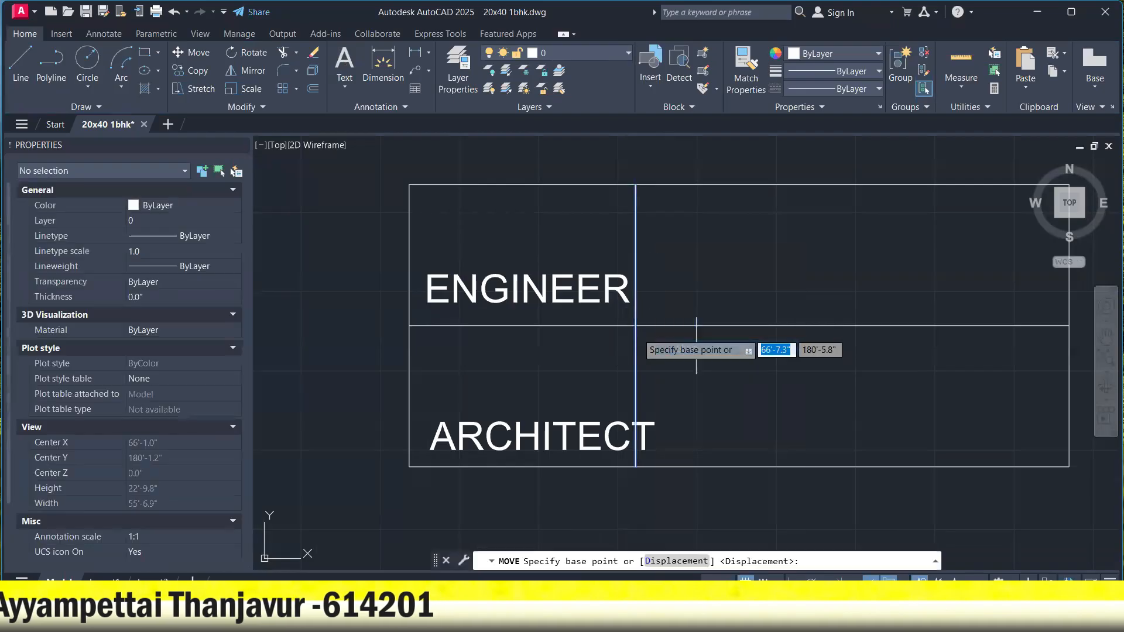
pyautogui.click(634, 326)
pyautogui.click(660, 326)
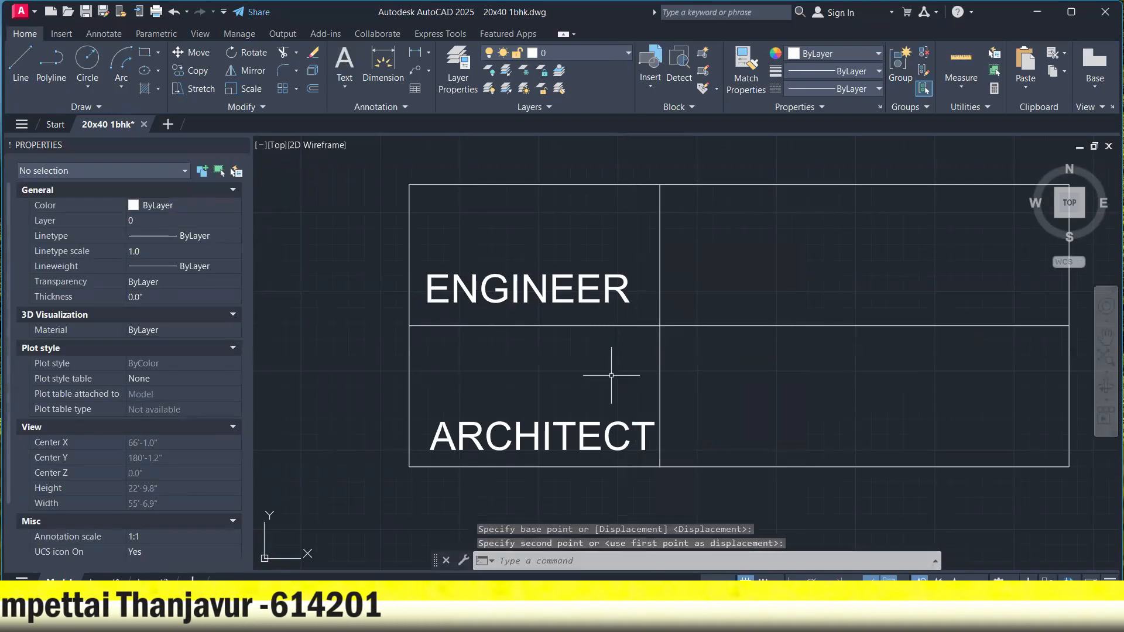
# Move the ARCHITECT label slightly left to line up beneath the ENGINEER label.
pyautogui.click(580, 436)
pyautogui.rightClick(584, 410)
pyautogui.click(613, 348)
pyautogui.click(726, 378)
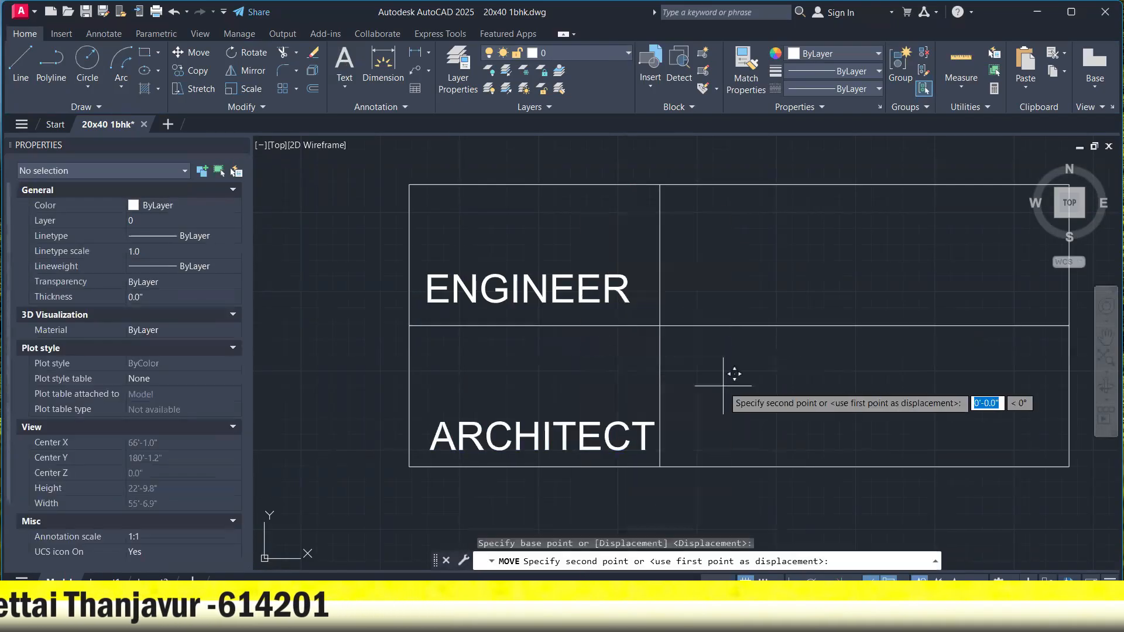
pyautogui.scroll(-2, 634, 317)
pyautogui.moveTo(634, 316); pyautogui.dragTo(505, 317, button='middle')
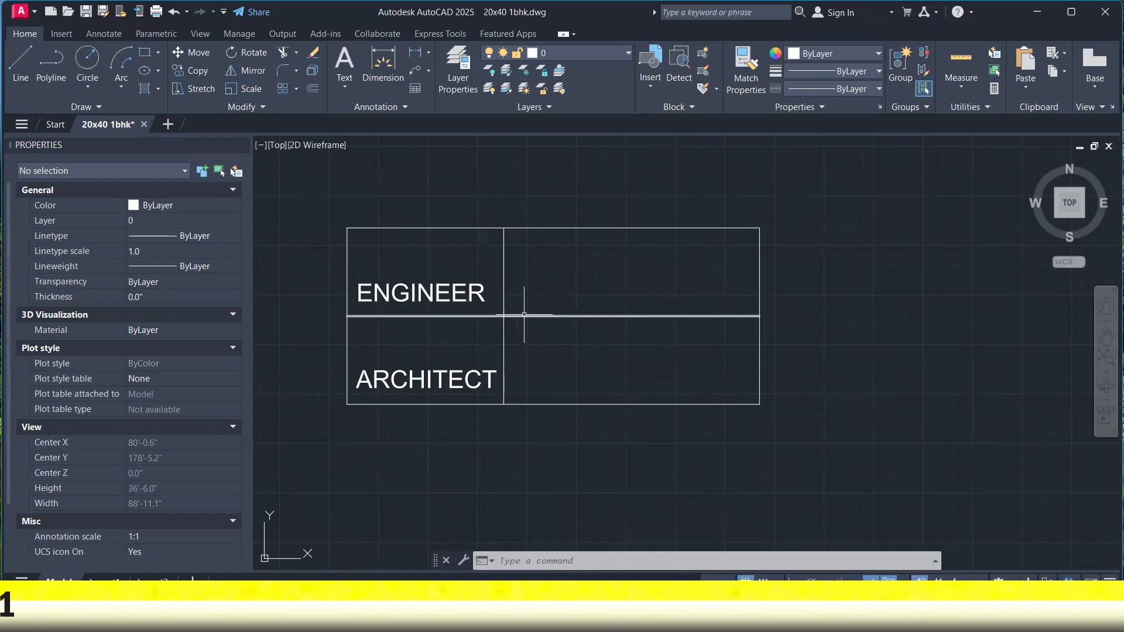
# Define an attribute with tag ENGINEER and text height 9", placing it in the table's upper-right cell.
pyautogui.write('ATT')
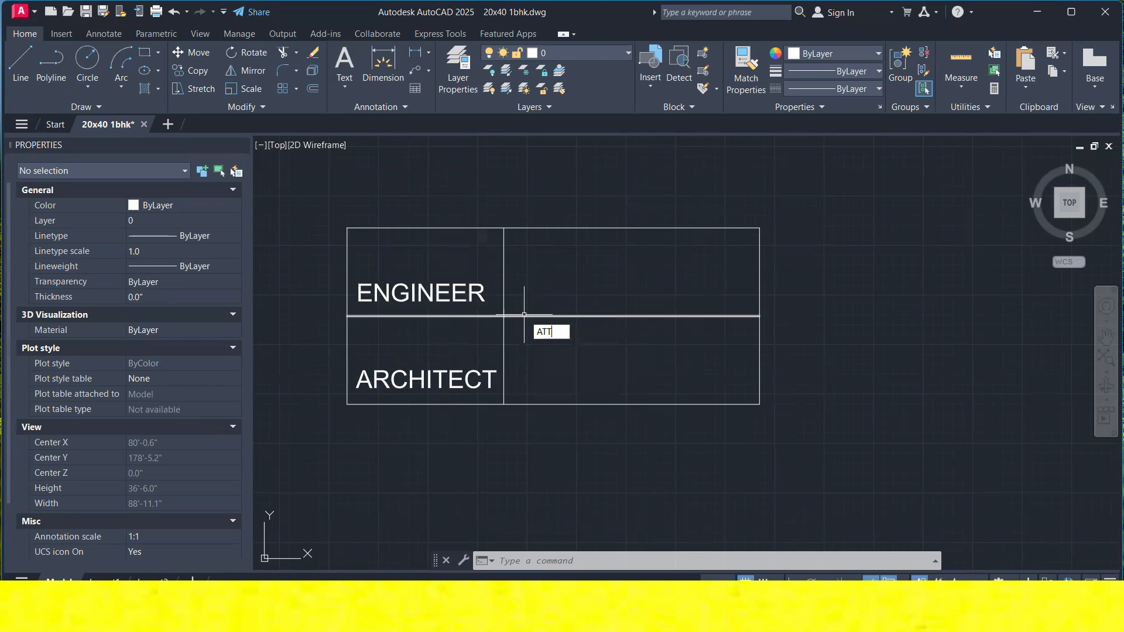
pyautogui.press('Return')
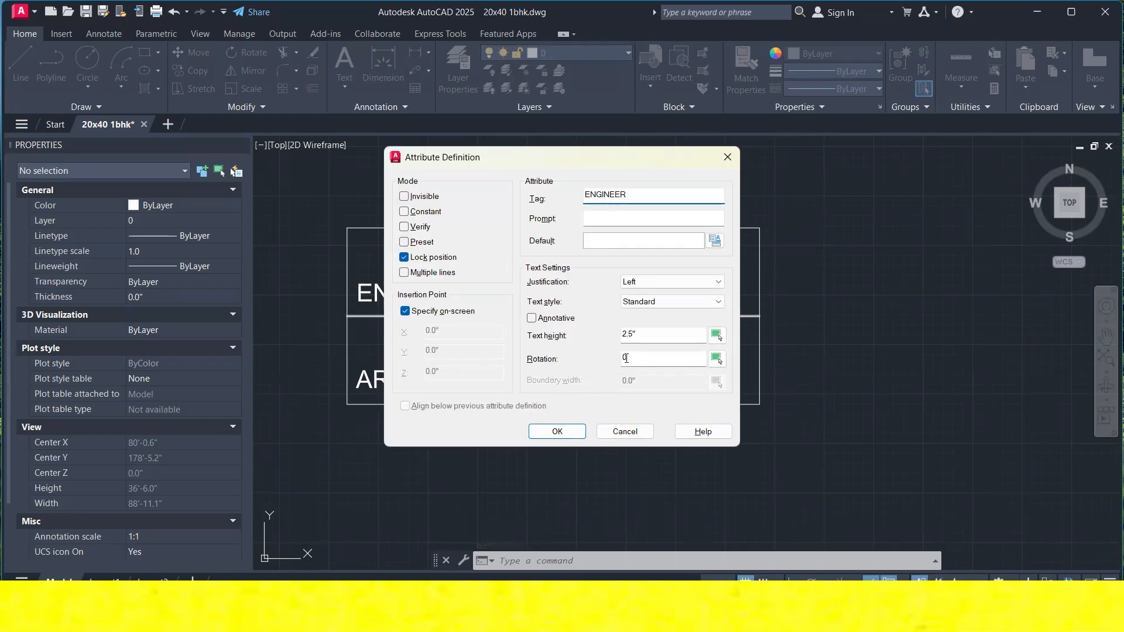
pyautogui.moveTo(634, 335); pyautogui.dragTo(579, 332)
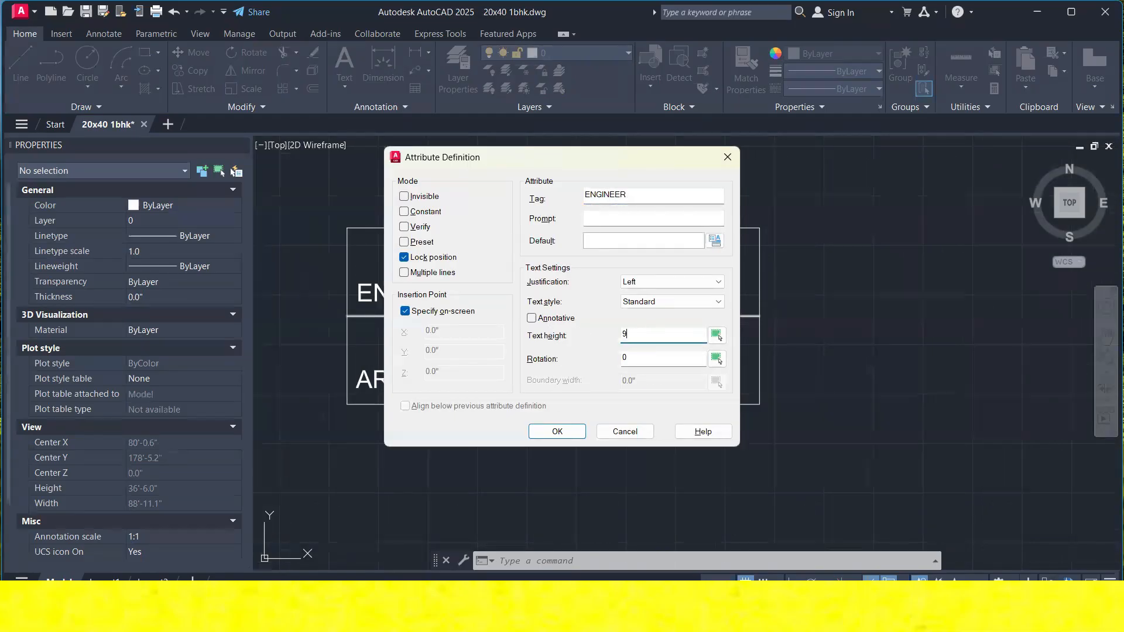
pyautogui.write('9')
pyautogui.press('Return')
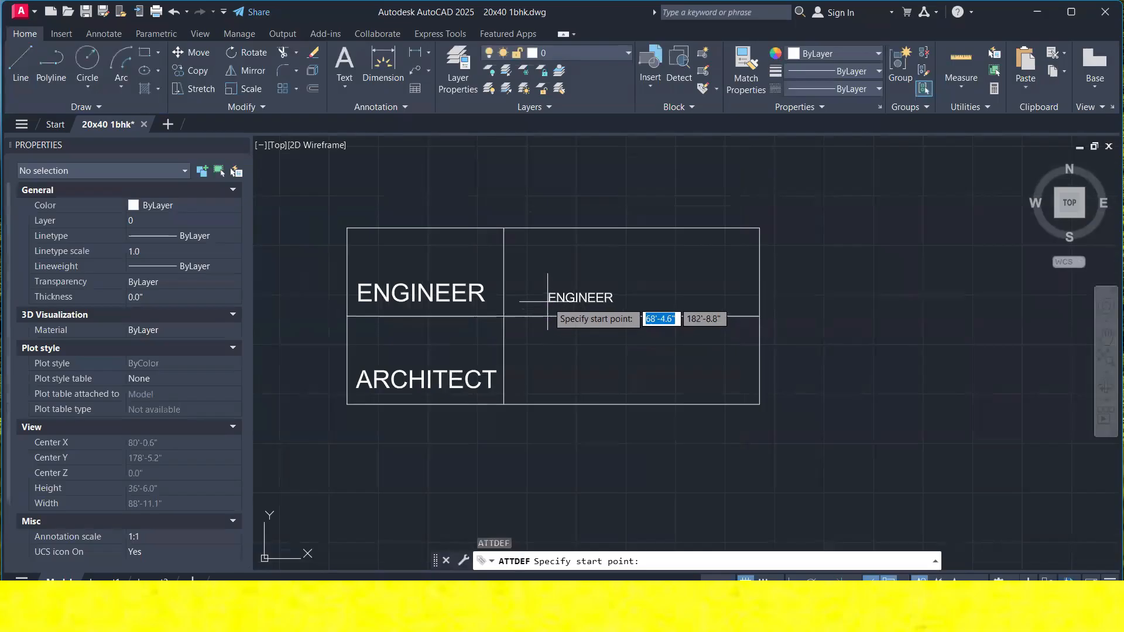
pyautogui.click(547, 301)
# Scale the ENGINEER attribute up about its start point to roughly match the size of the ENGINEER label.
pyautogui.click(581, 299)
pyautogui.write('s')
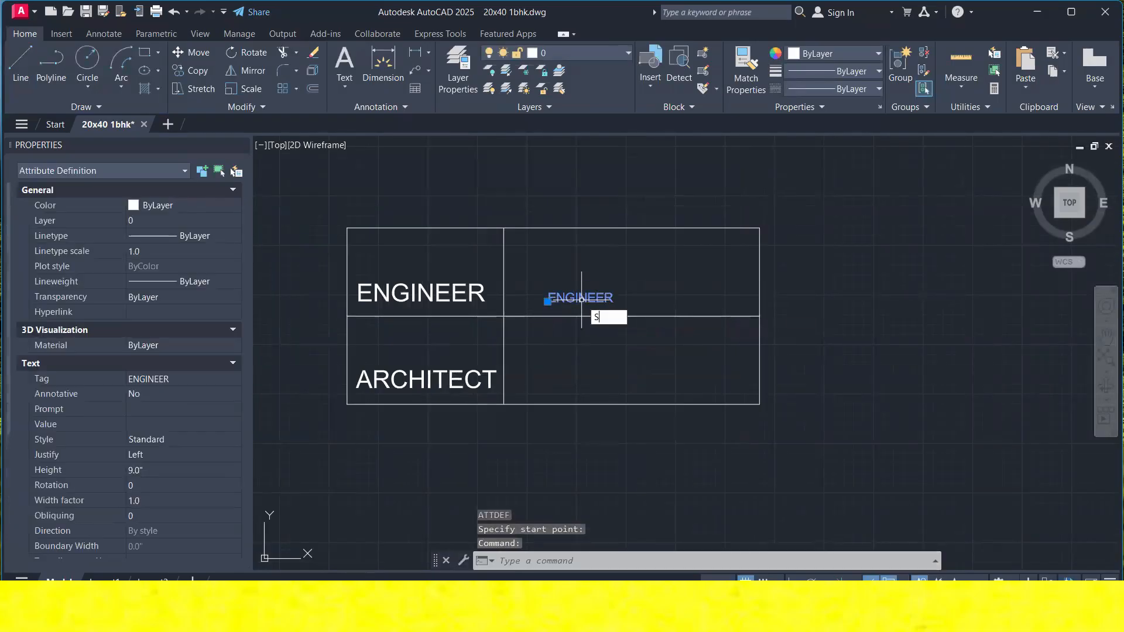
pyautogui.write('c')
pyautogui.press('Return')
pyautogui.click(548, 301)
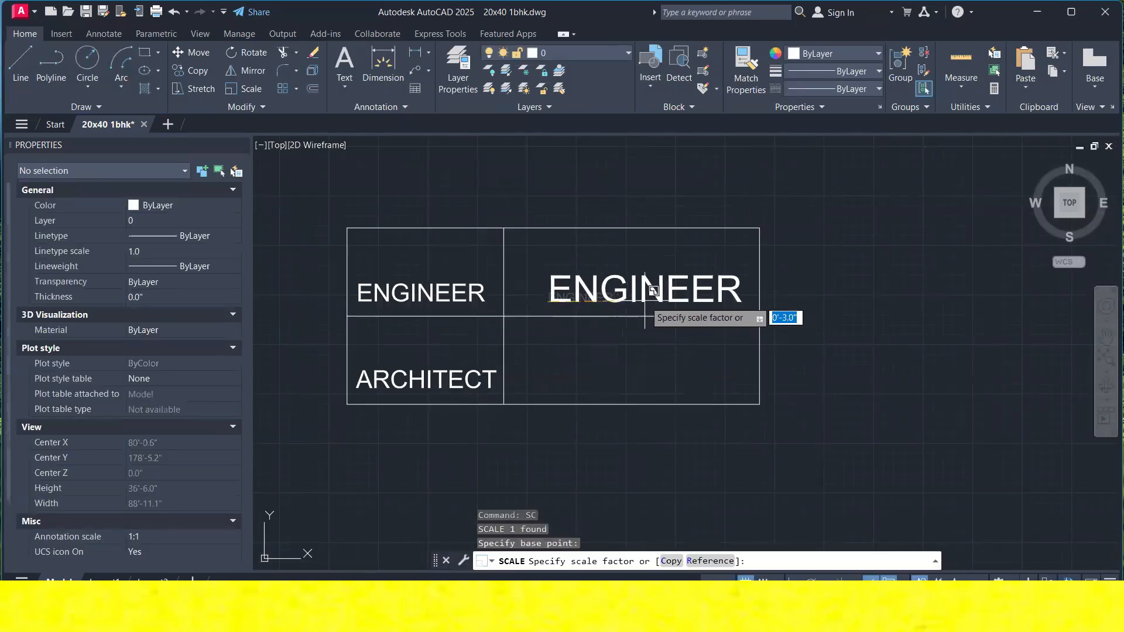
pyautogui.click(619, 300)
pyautogui.click(615, 314)
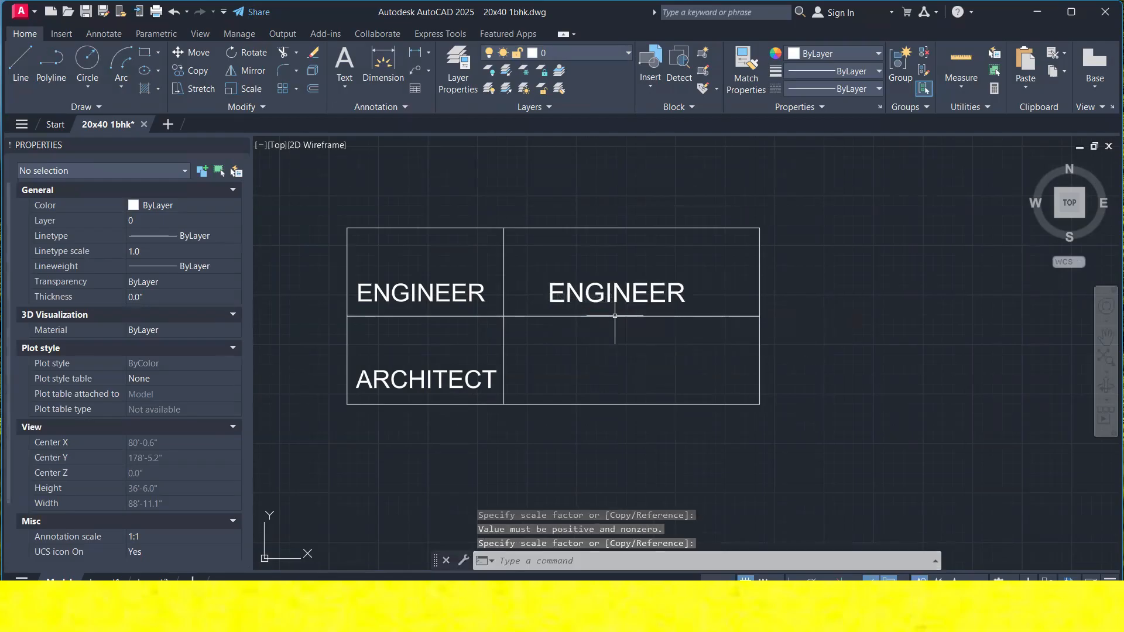
# Define an attribute with tag ARCHITECT and text height 2', placing it in the table's lower-right cell.
pyautogui.write('ATT')
pyautogui.press('Return')
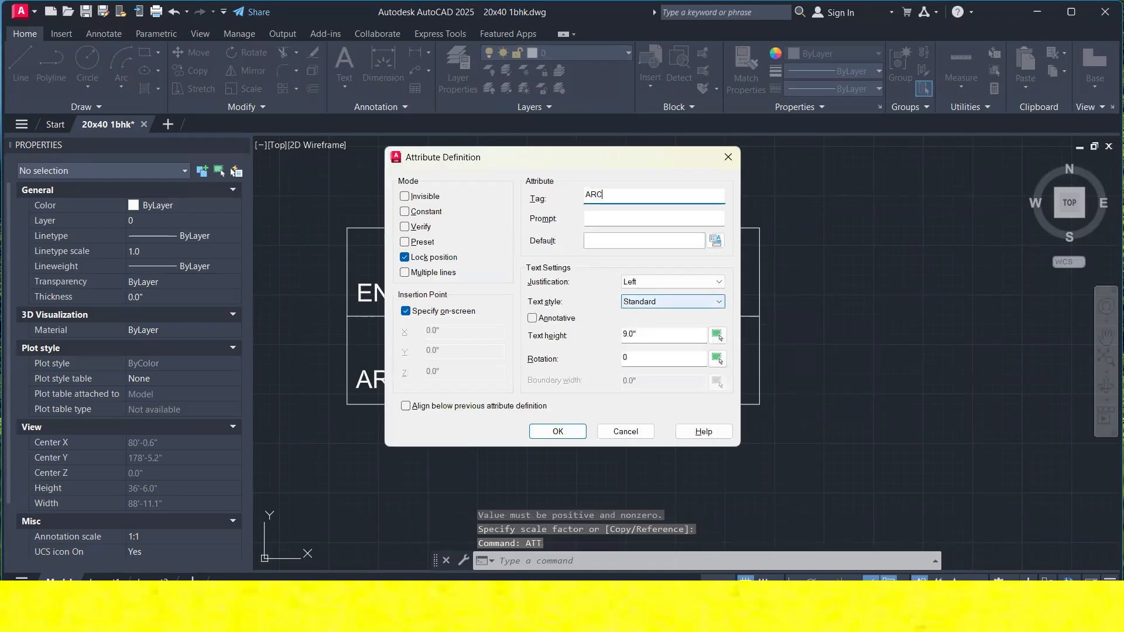
pyautogui.write('ARCHITECT')
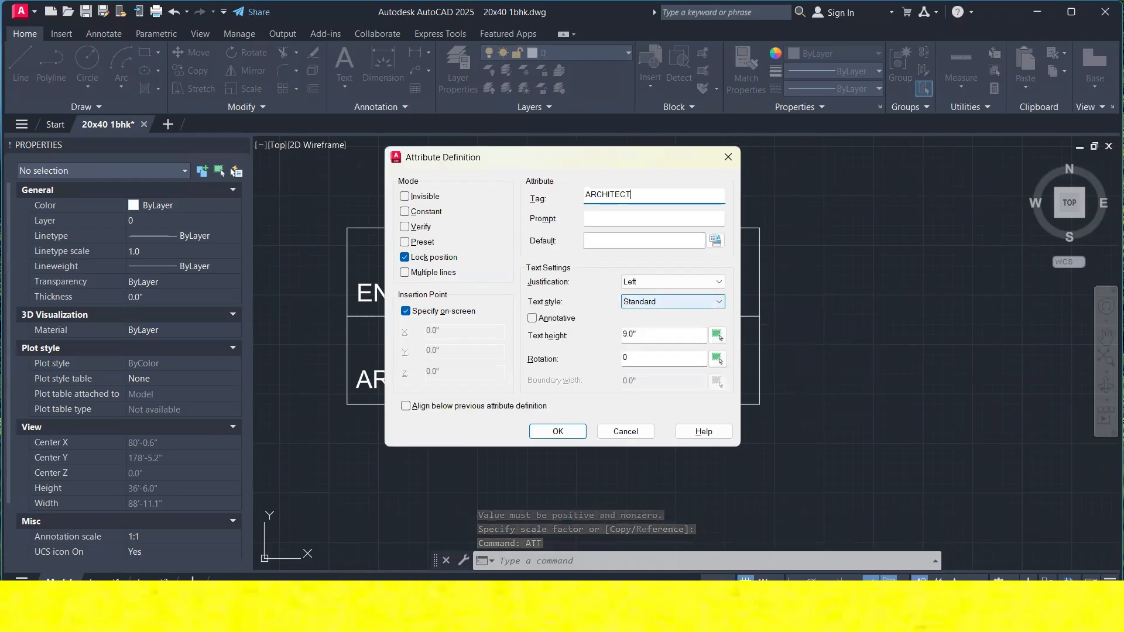
pyautogui.moveTo(652, 334); pyautogui.dragTo(595, 339)
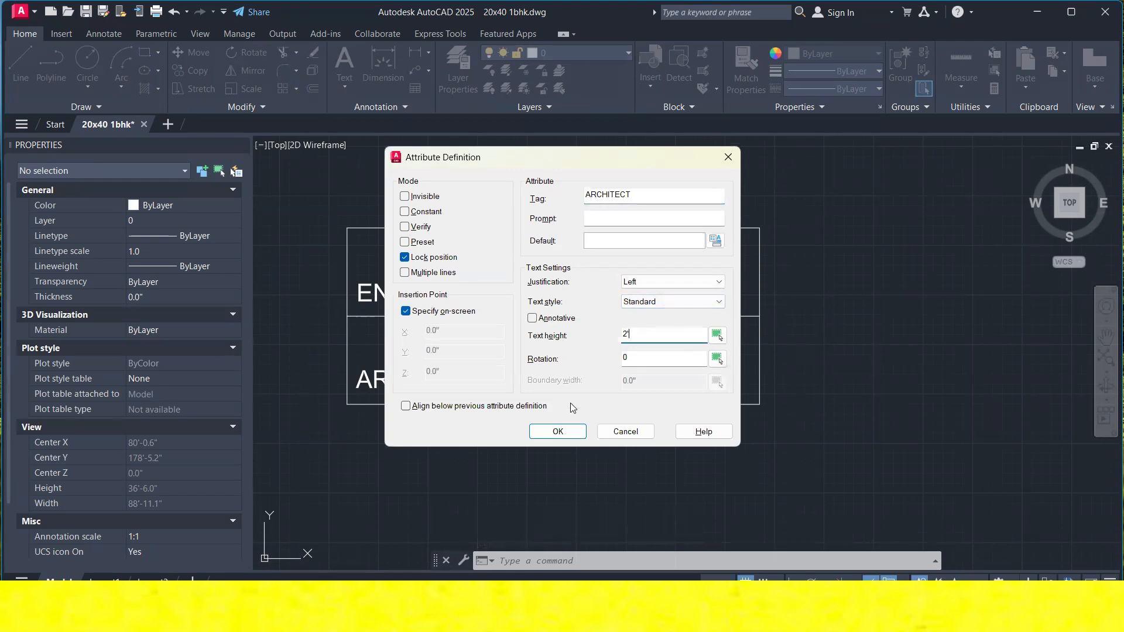
pyautogui.click(559, 431)
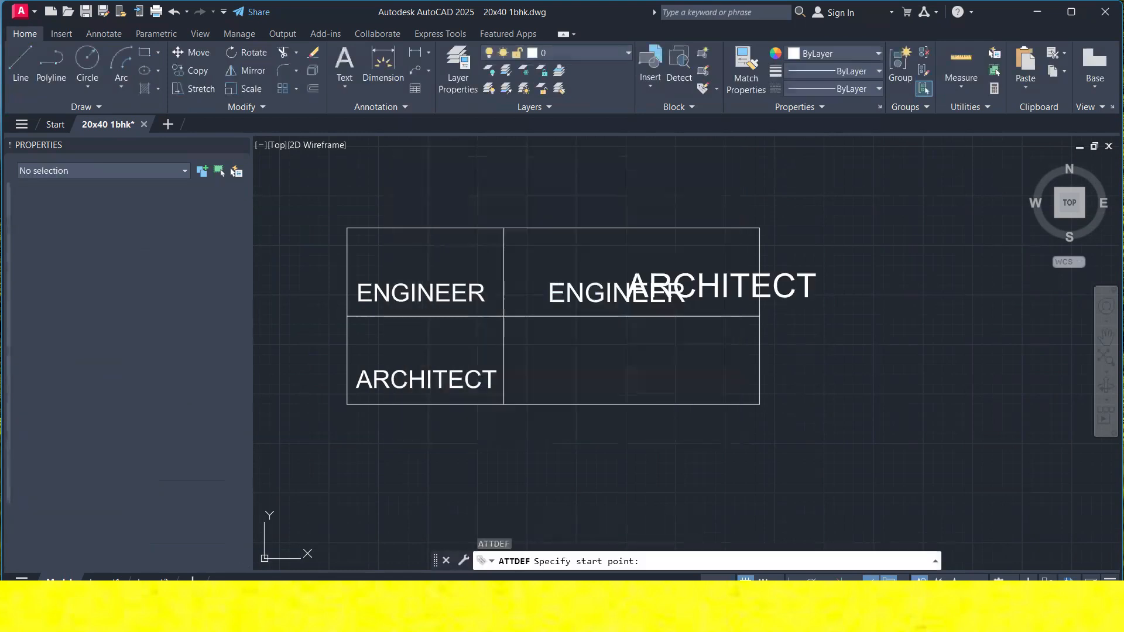
pyautogui.click(533, 390)
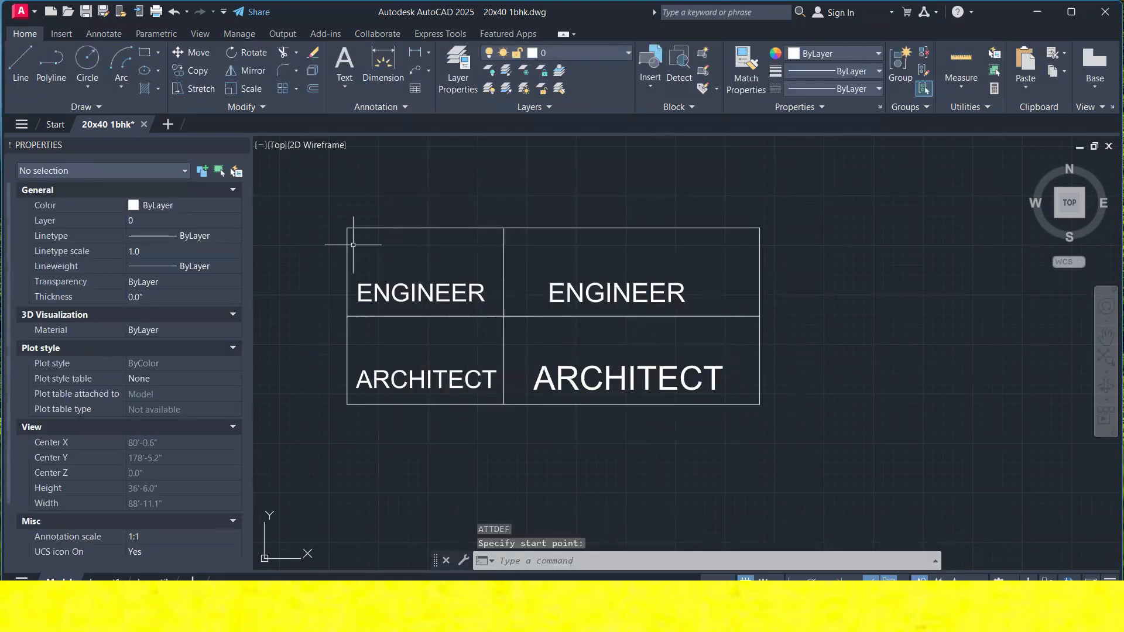
# Convert the whole table into a block named TABLES based at its upper-left corner, filling in the architect's and engineer's names.
pyautogui.click(306, 197)
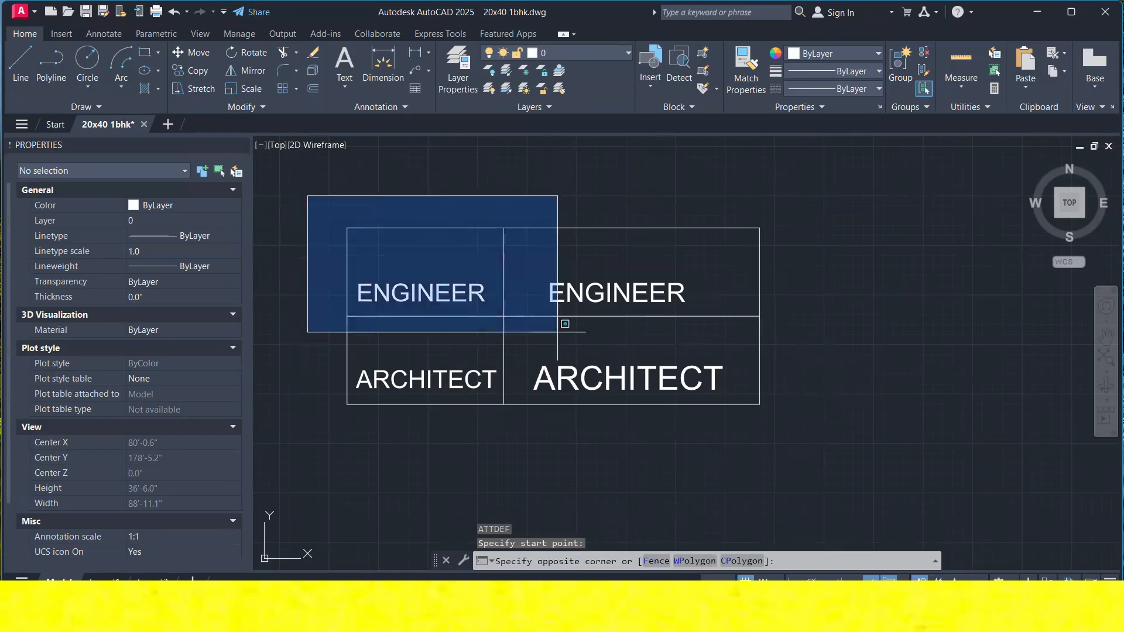
pyautogui.click(845, 446)
pyautogui.write('BL')
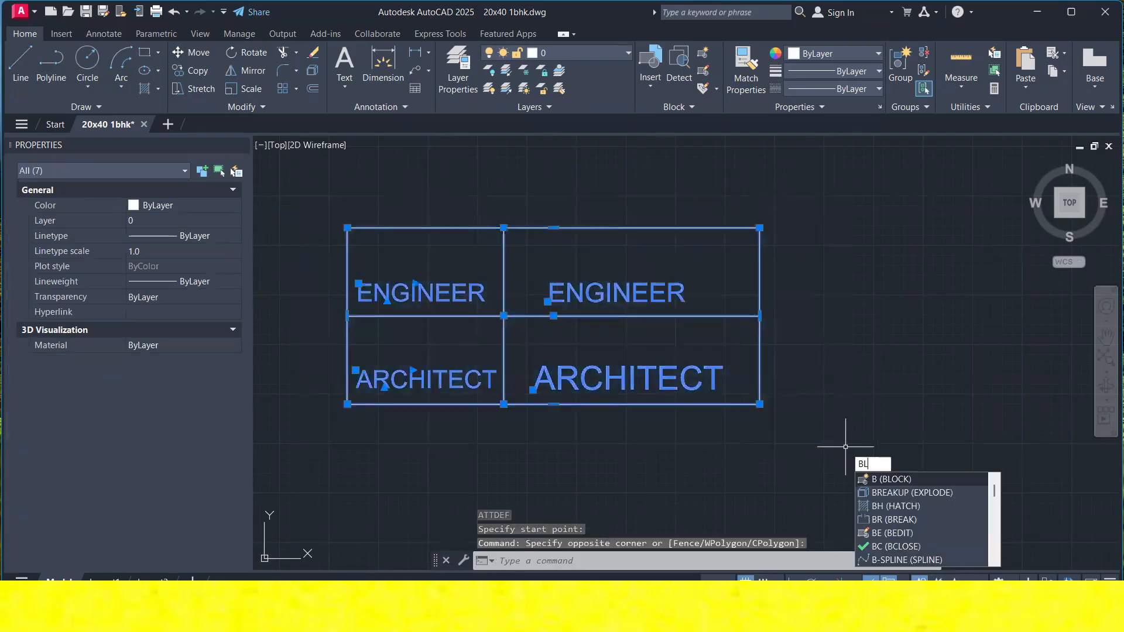
pyautogui.write('OCK')
pyautogui.press('Return')
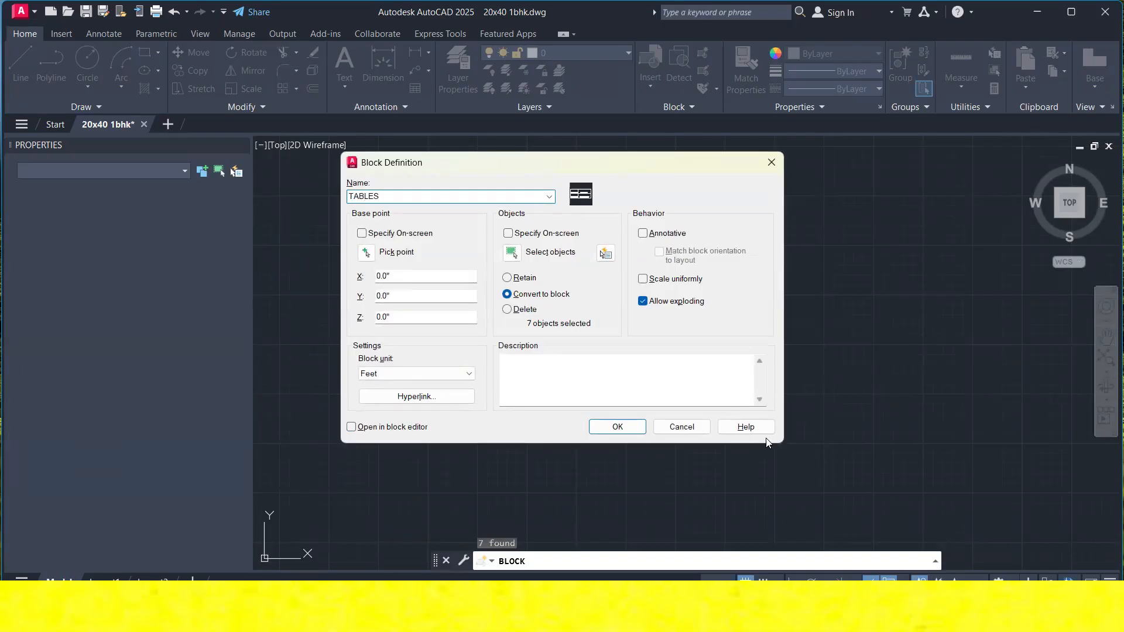
pyautogui.click(367, 253)
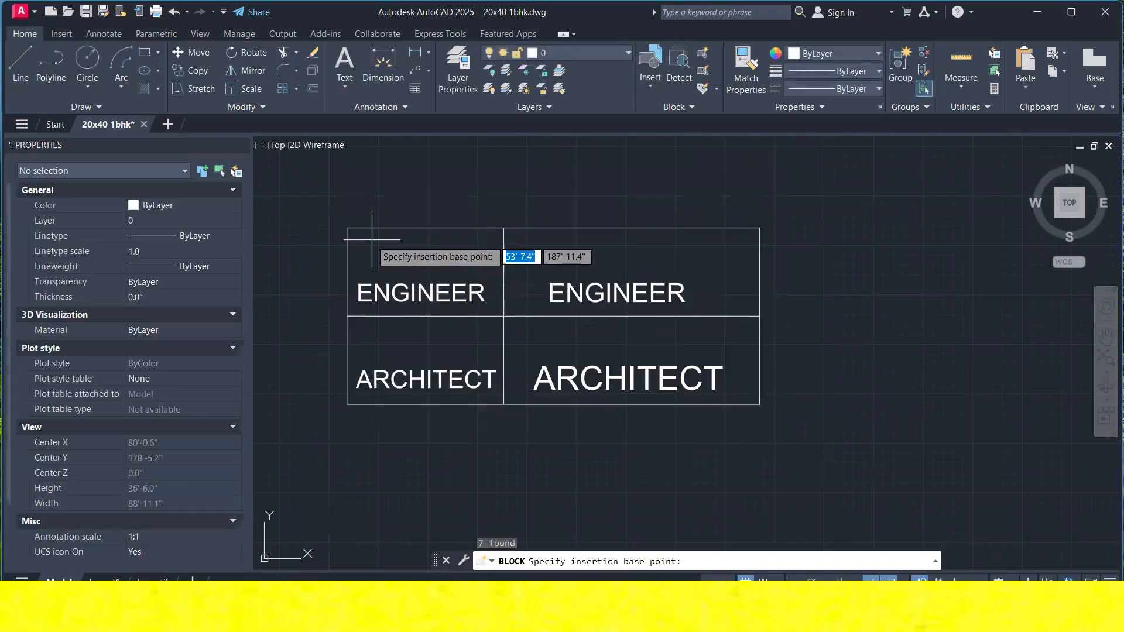
pyautogui.click(347, 227)
pyautogui.click(630, 421)
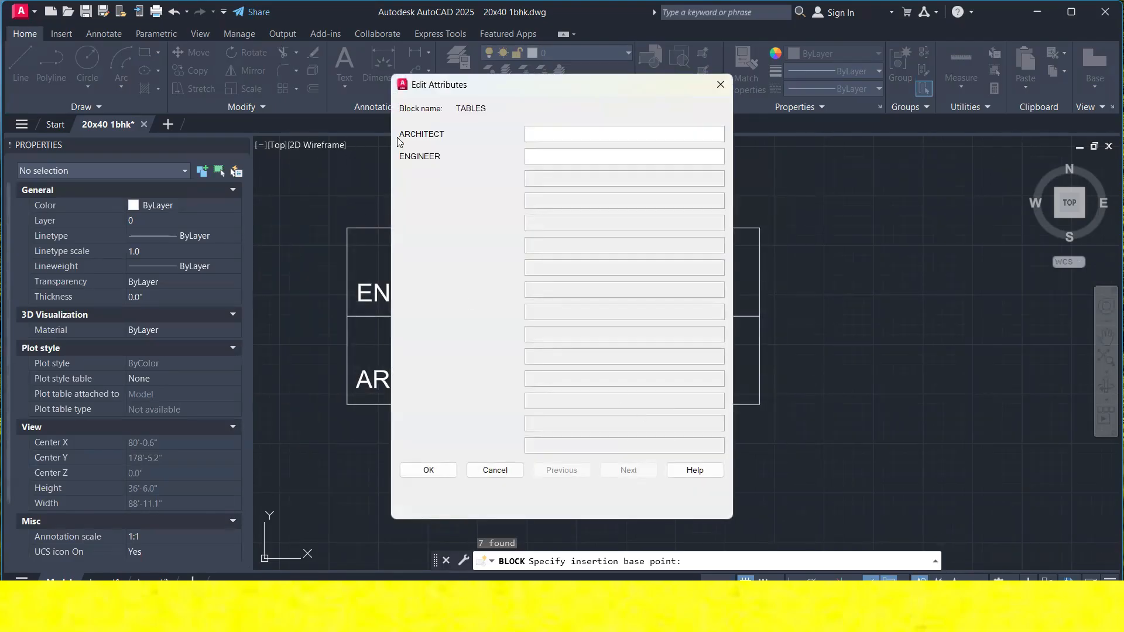
pyautogui.moveTo(507, 93); pyautogui.dragTo(232, 109)
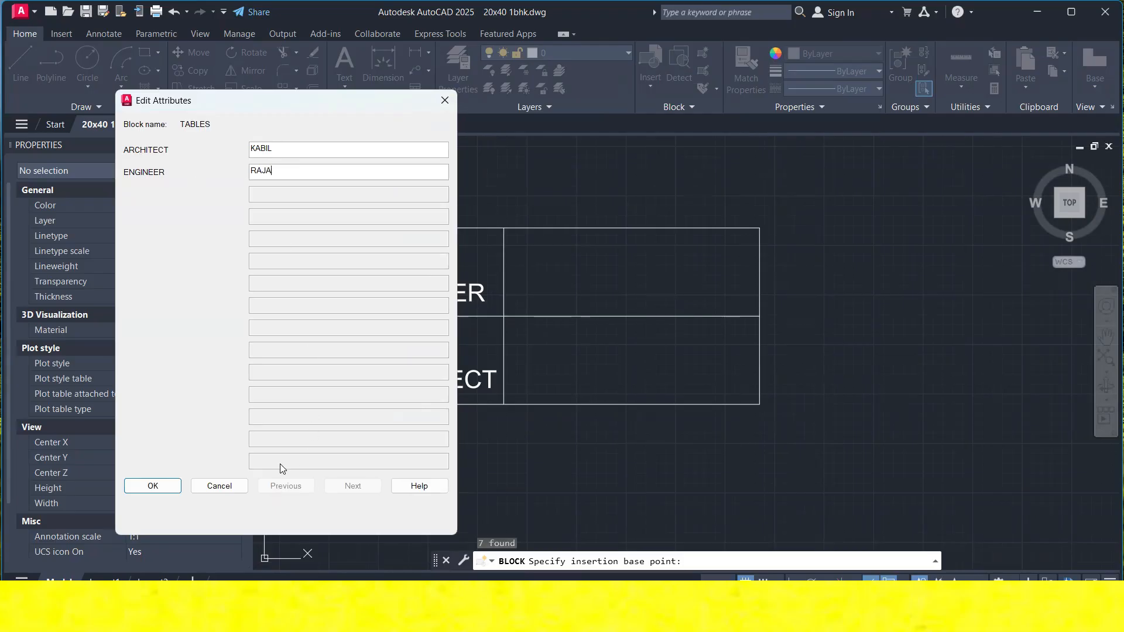
pyautogui.click(154, 485)
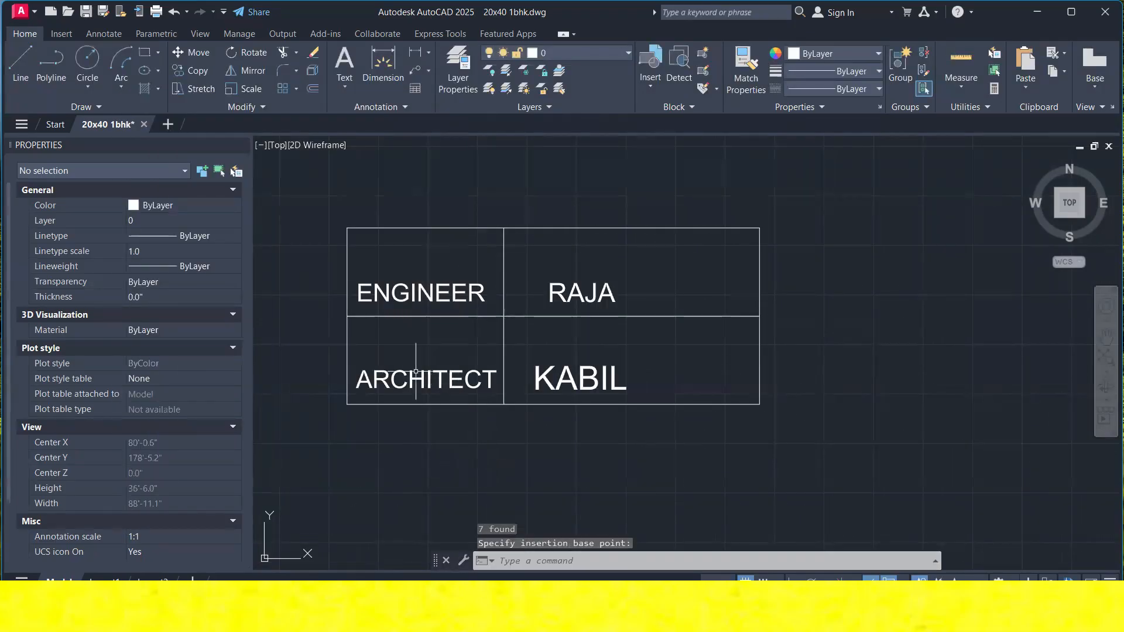
# Insert another TABLES block to the left of the existing table, filling in a different architect's and engineer's name.
pyautogui.click(647, 81)
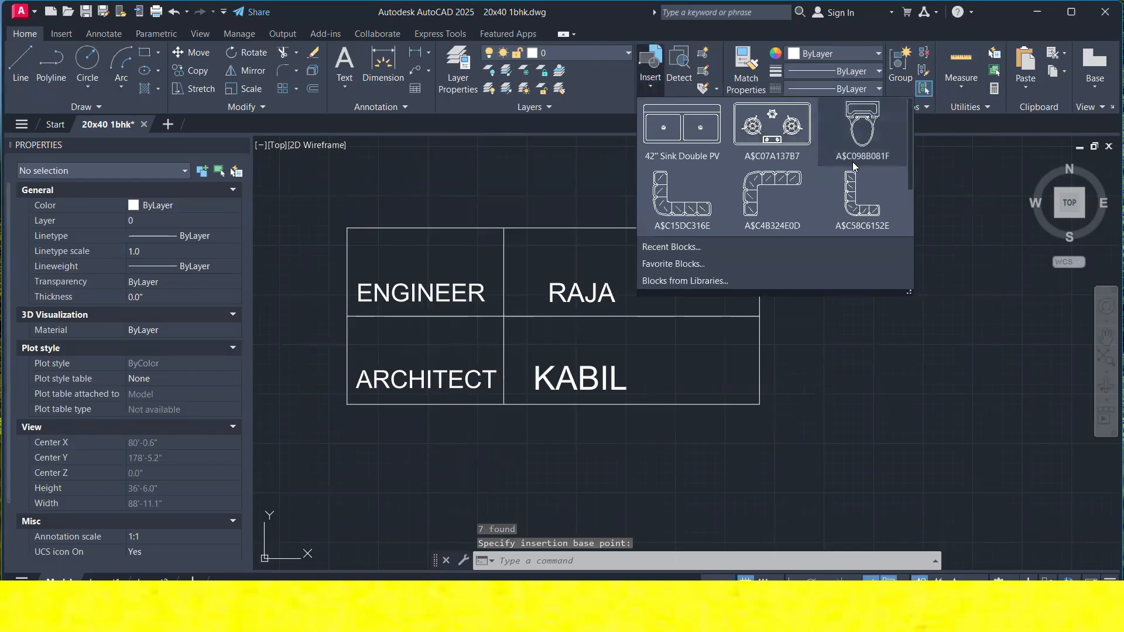
pyautogui.scroll(-1, 829, 170)
pyautogui.click(856, 182)
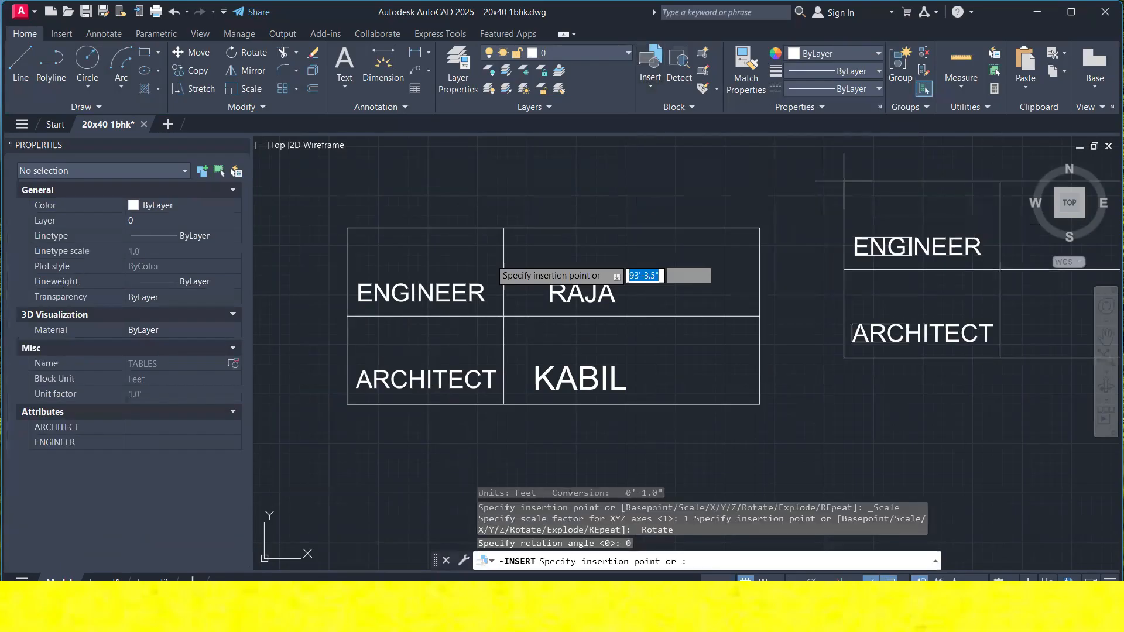
pyautogui.click(291, 255)
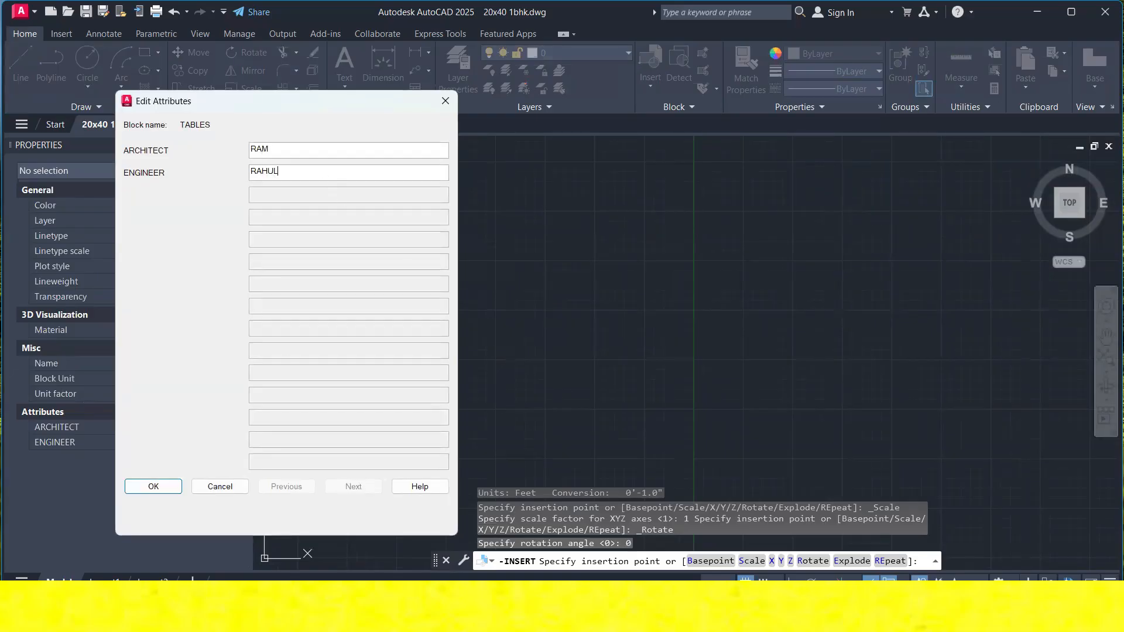
pyautogui.click(154, 486)
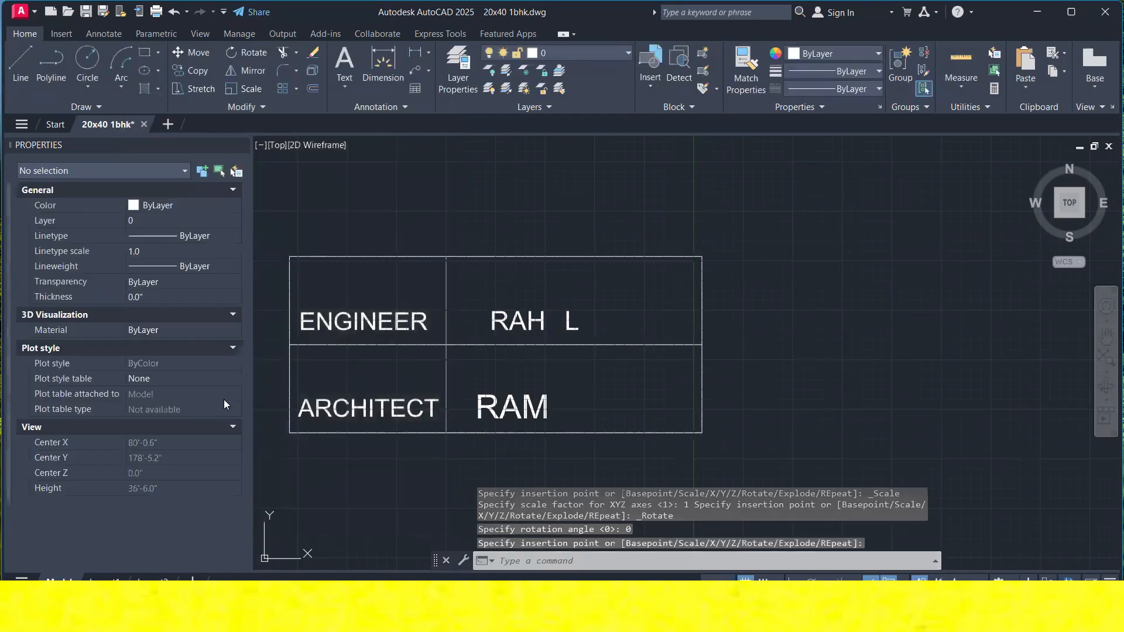
# Draw a line sloping up to the right and continuing horizontally, in the empty area left of the two tables.
pyautogui.scroll(-4, 374, 290)
pyautogui.moveTo(410, 305); pyautogui.dragTo(643, 359, button='middle')
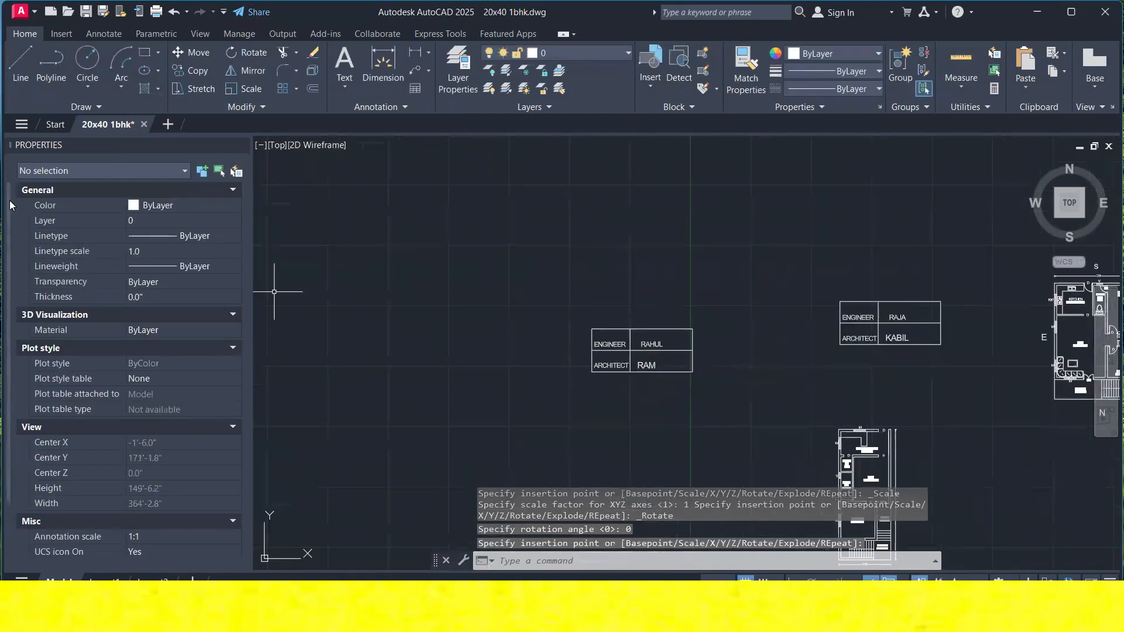
pyautogui.click(16, 90)
pyautogui.click(310, 345)
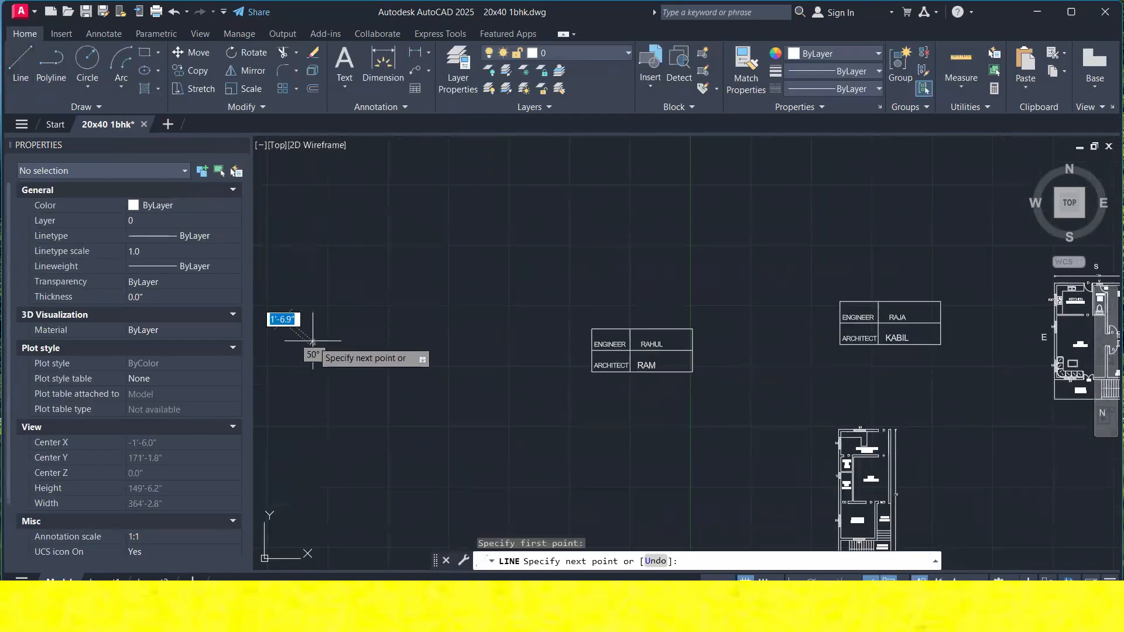
pyautogui.click(388, 295)
pyautogui.click(476, 296)
pyautogui.press('Escape')
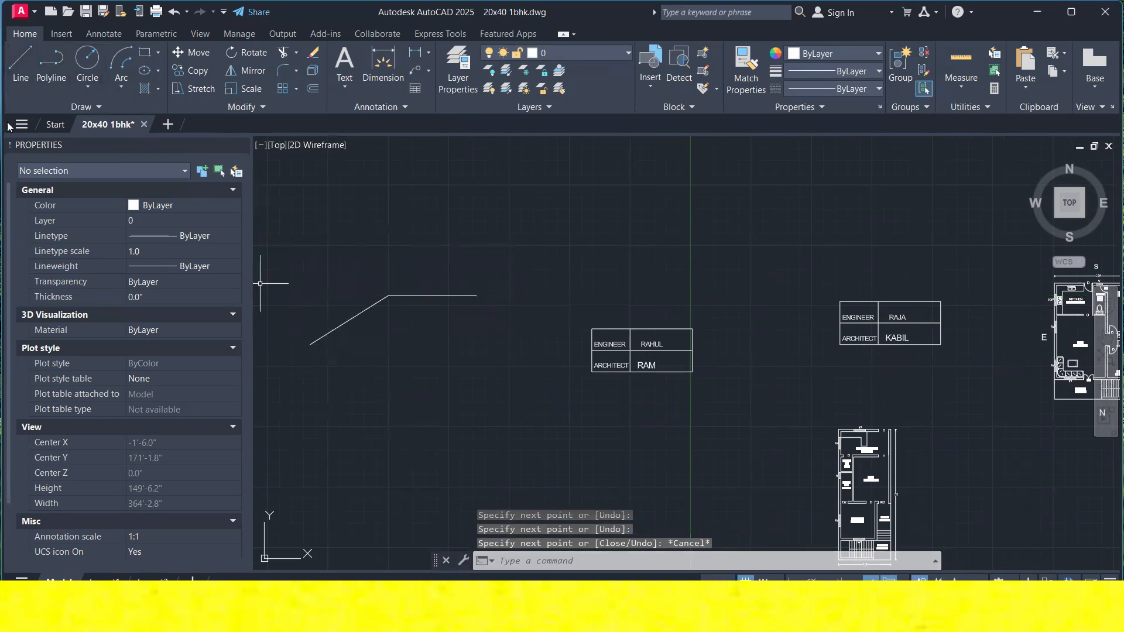
# Draw a small, nearly square rectangle at the right end of the horizontal line.
pyautogui.click(144, 52)
pyautogui.scroll(4, 468, 290)
pyautogui.click(451, 273)
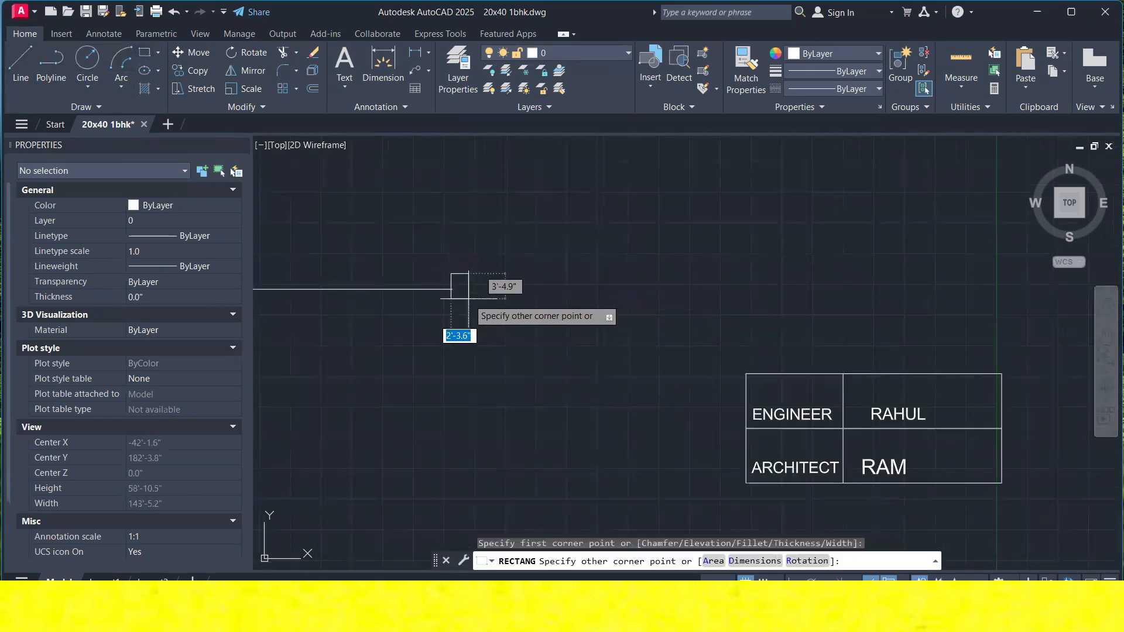
pyautogui.click(491, 316)
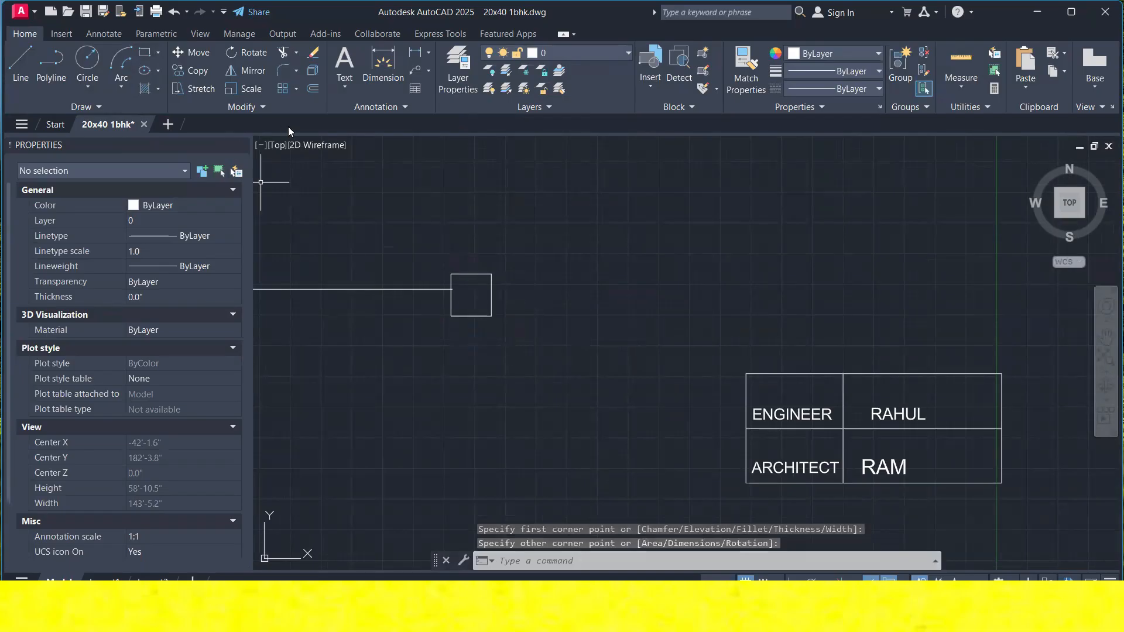
# Define an attribute with the tag 1 and place it inside the small square at the end of the horizontal line.
pyautogui.write('TA')
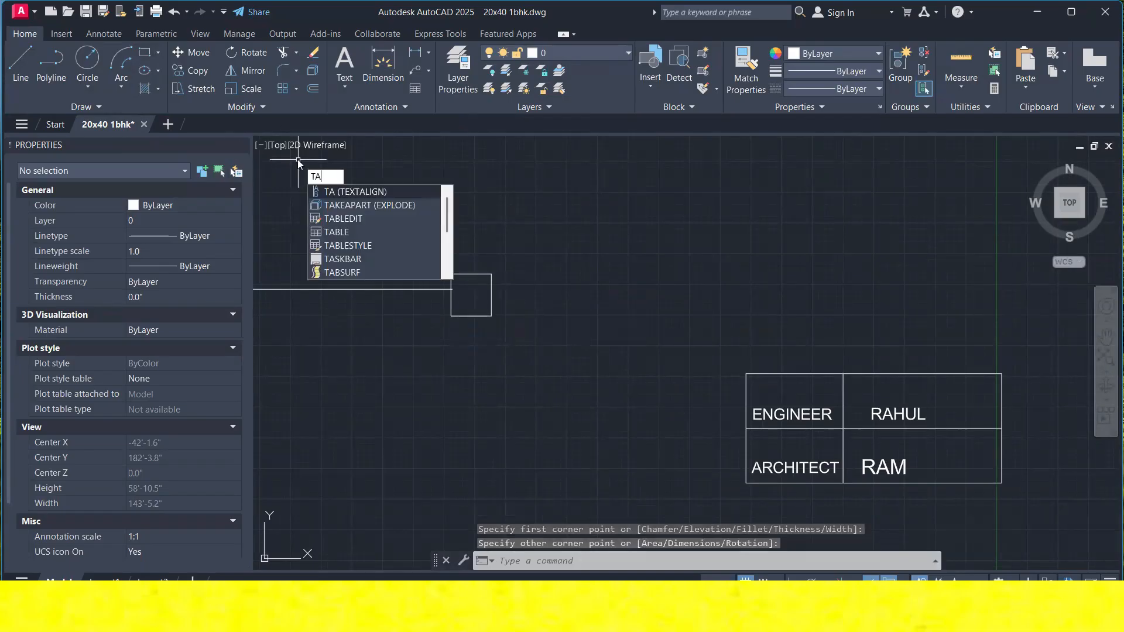
pyautogui.press('BackSpace')
pyautogui.press('BackSpace')
pyautogui.write('ATT')
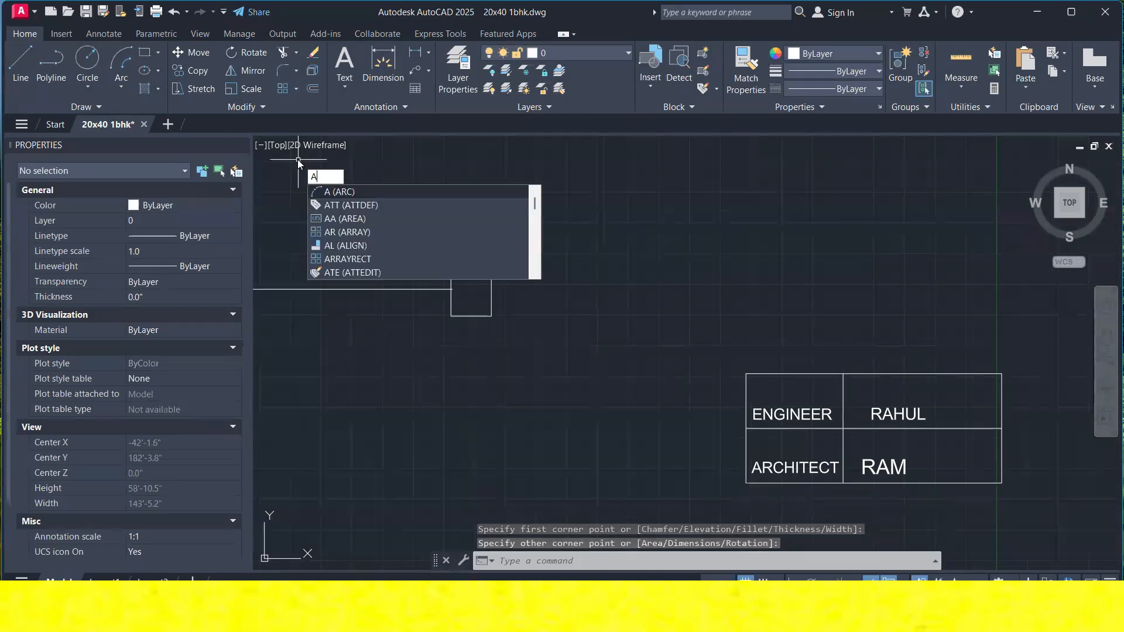
pyautogui.press('Return')
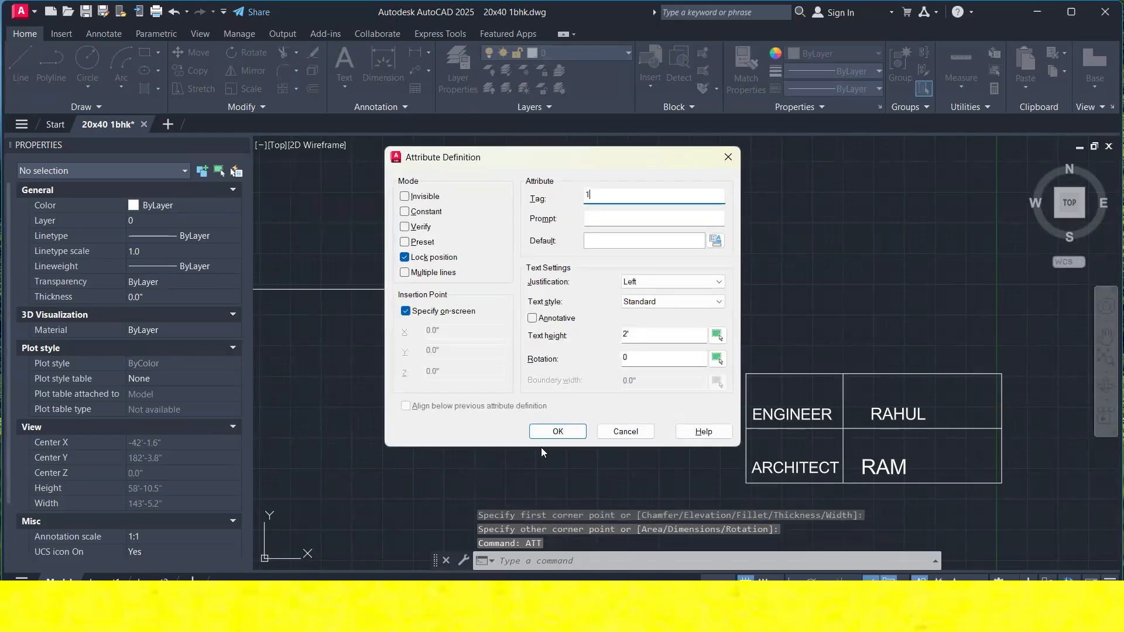
pyautogui.click(558, 432)
pyautogui.scroll(4, 463, 310)
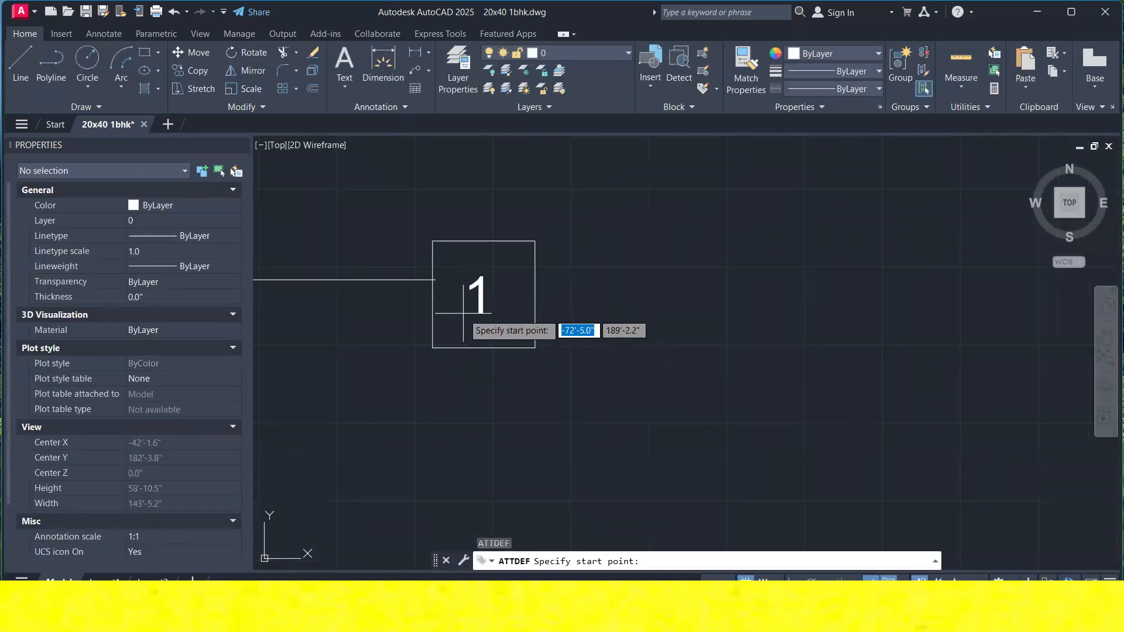
pyautogui.click(463, 313)
# Move the sloped and horizontal lines so the horizontal end meets the middle of the square's left edge.
pyautogui.scroll(-5, 518, 264)
pyautogui.click(399, 311)
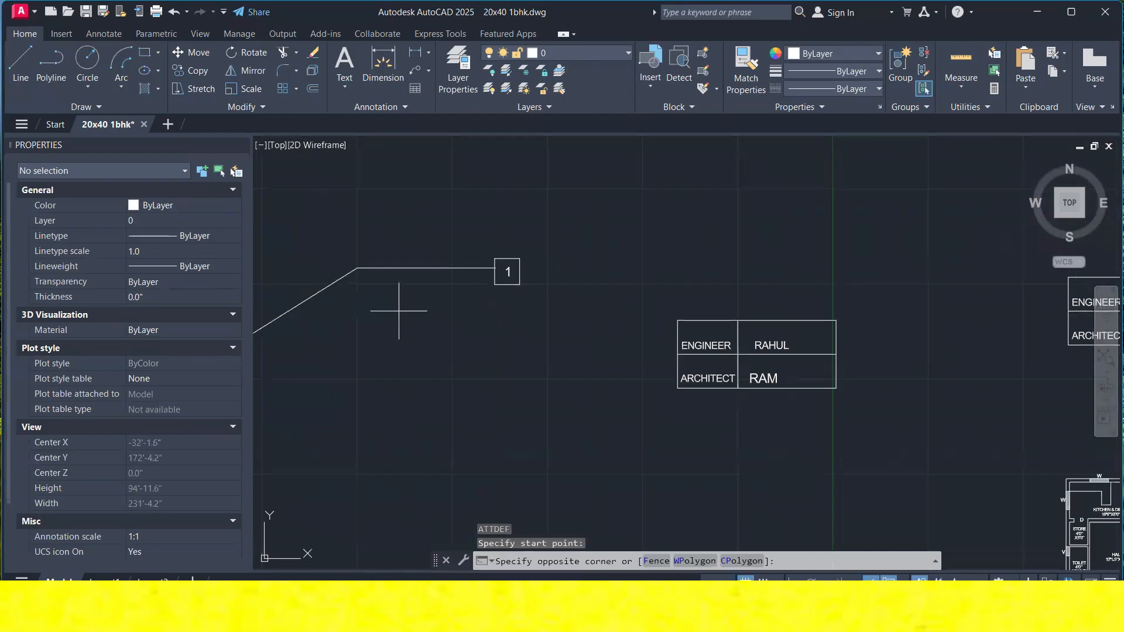
pyautogui.click(344, 234)
pyautogui.rightClick(433, 205)
pyautogui.click(469, 304)
pyautogui.scroll(3, 501, 237)
pyautogui.scroll(2, 521, 237)
pyautogui.click(472, 245)
pyautogui.click(540, 256)
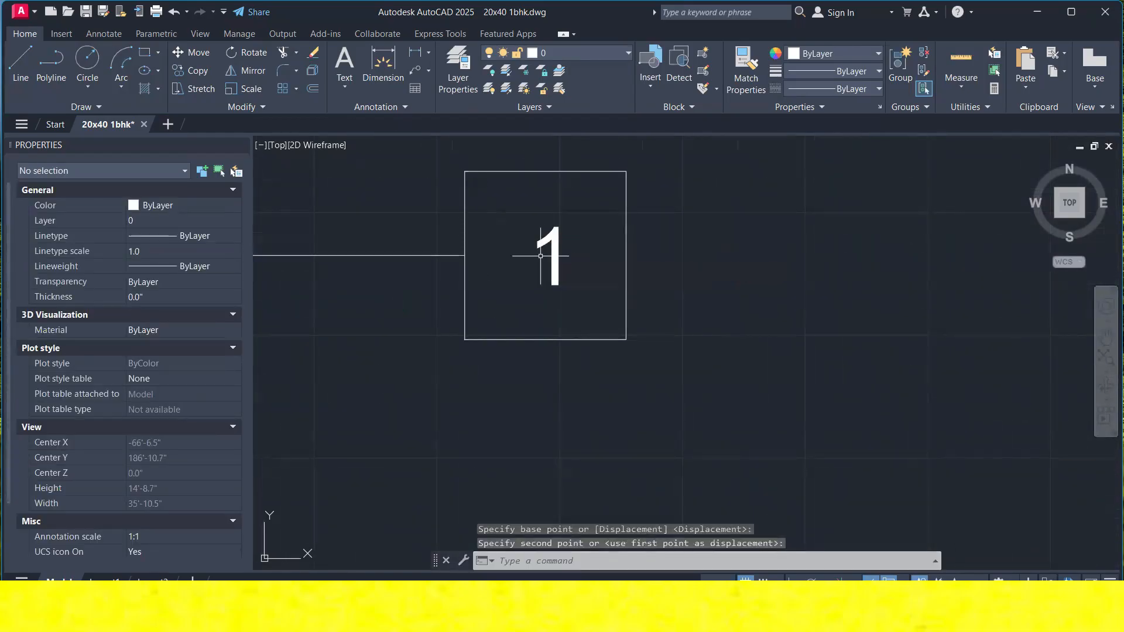
# Convert the lines, square and attribute into a block named ARROW with the attribute value 2, leaving the base point at 0,0,0.
pyautogui.scroll(-8, 540, 256)
pyautogui.click(592, 372)
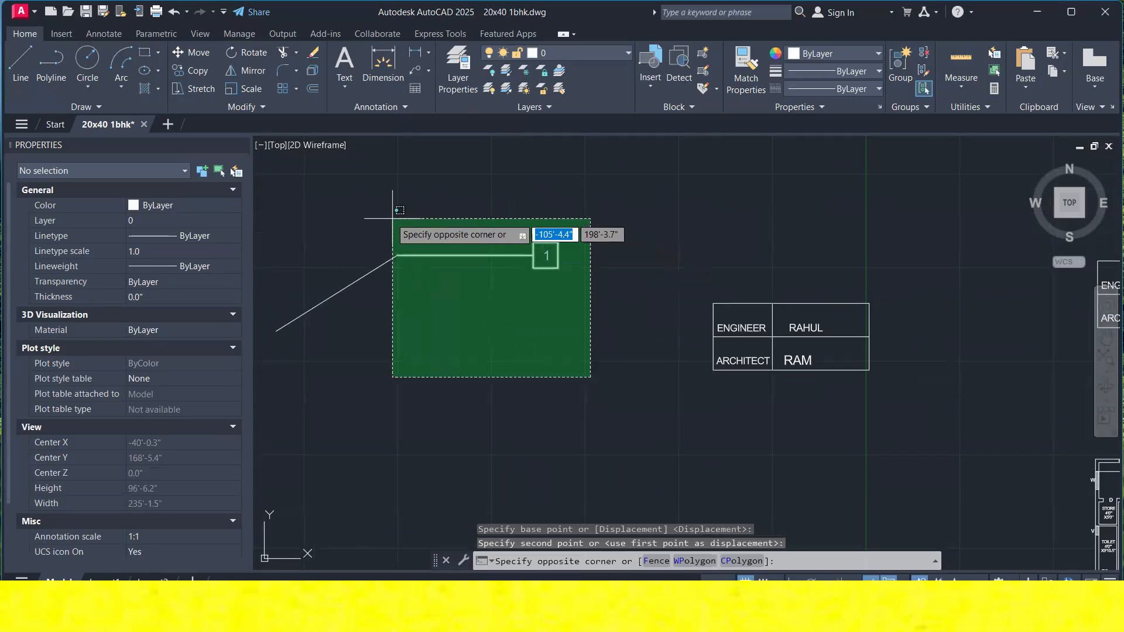
pyautogui.click(362, 204)
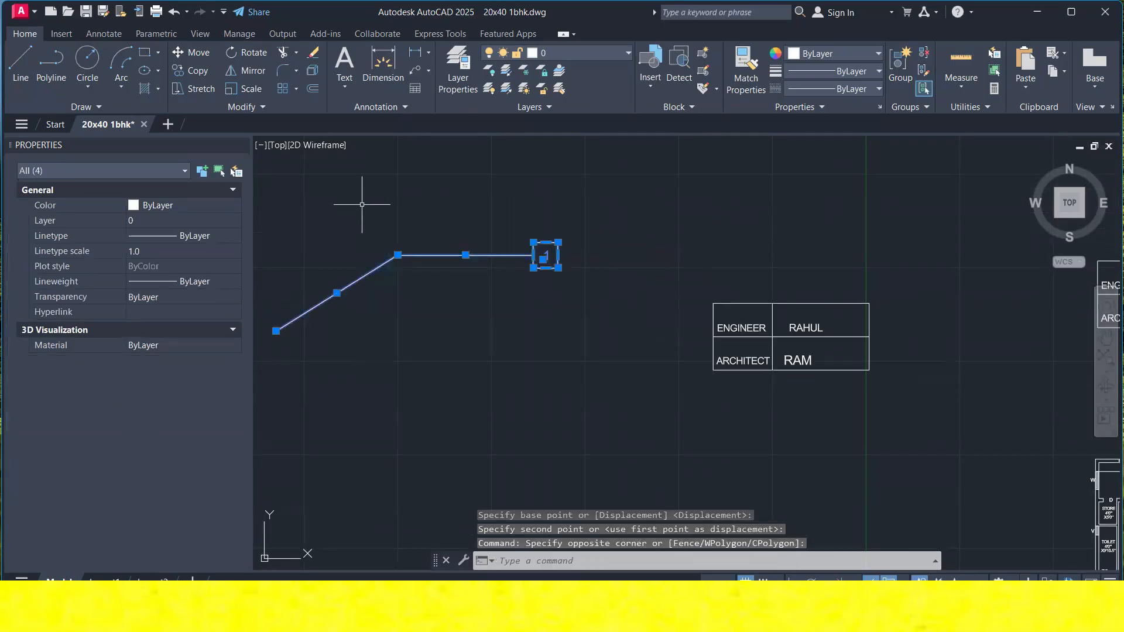
pyautogui.write('BLO')
pyautogui.press('Return')
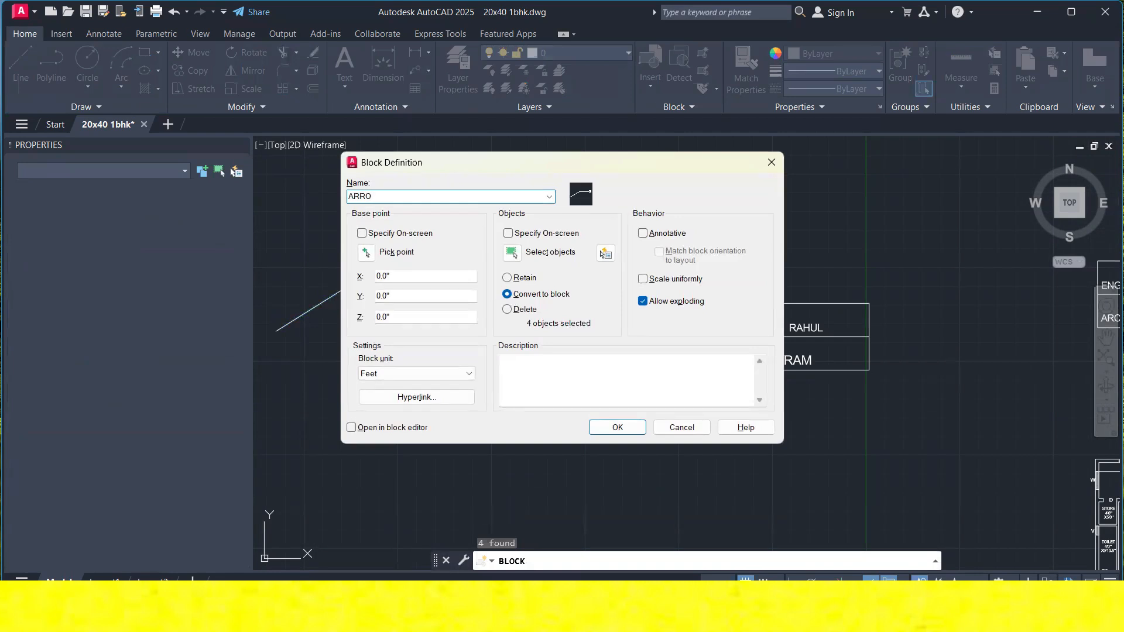
pyautogui.click(597, 427)
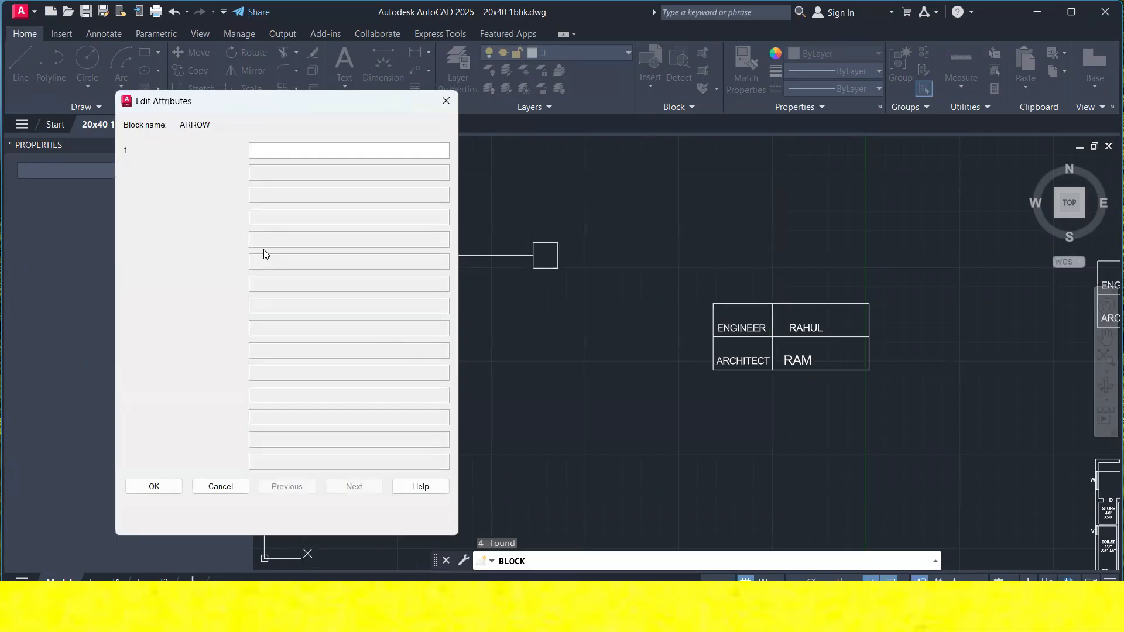
pyautogui.click(155, 488)
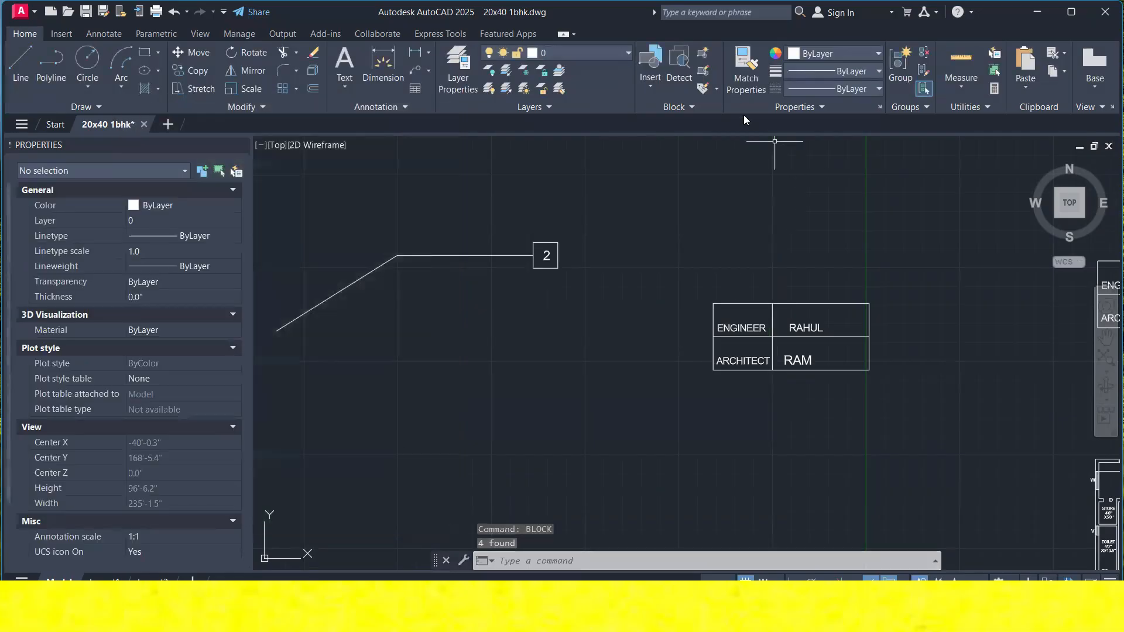
# Try to insert the ARROW block and undo its creation.
pyautogui.click(650, 80)
pyautogui.click(709, 165)
pyautogui.scroll(-4, 602, 217)
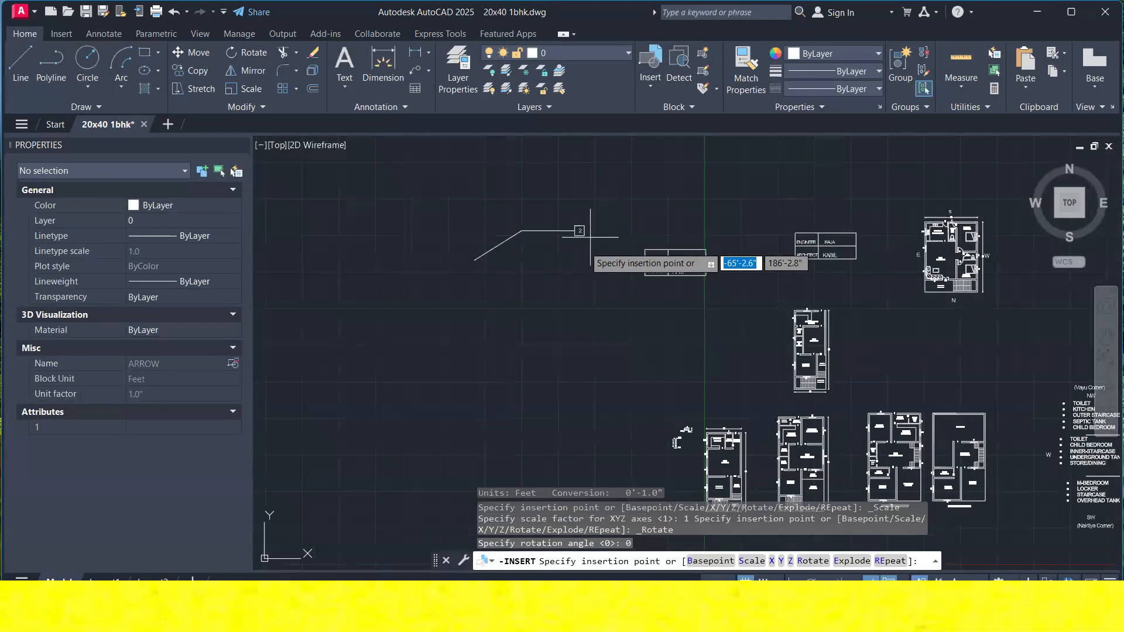
pyautogui.click(598, 252)
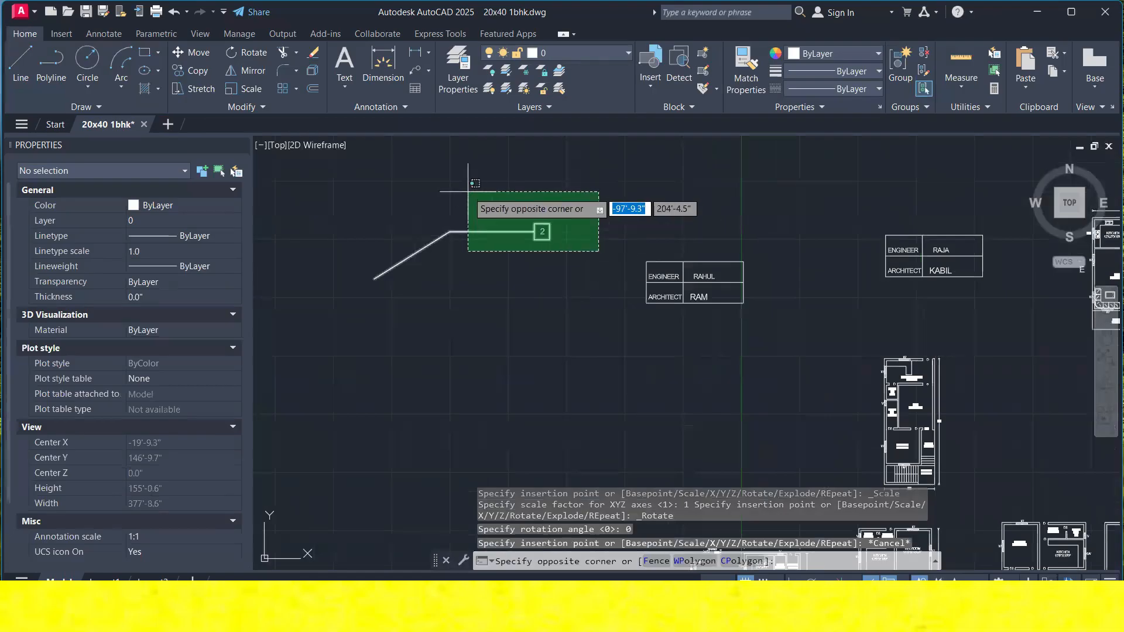
pyautogui.click(469, 192)
pyautogui.hotkey('ctrl', 'z')
pyautogui.hotkey('ctrl', 'z')
pyautogui.hotkey('ctrl', 'z')
# Create the ARROW block from the lines, square and attribute, based at the sloped line's lower end, with attribute value 2.
pyautogui.click(590, 297)
pyautogui.click(369, 215)
pyautogui.write('BLOCK')
pyautogui.press('Return')
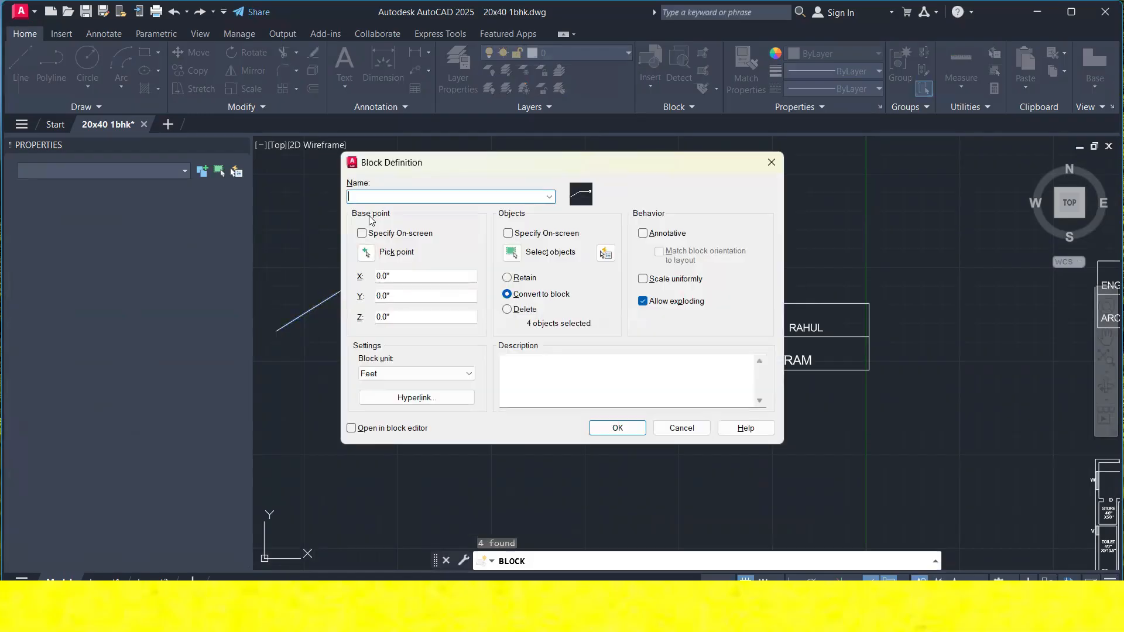
pyautogui.write('ARRE')
pyautogui.click(366, 253)
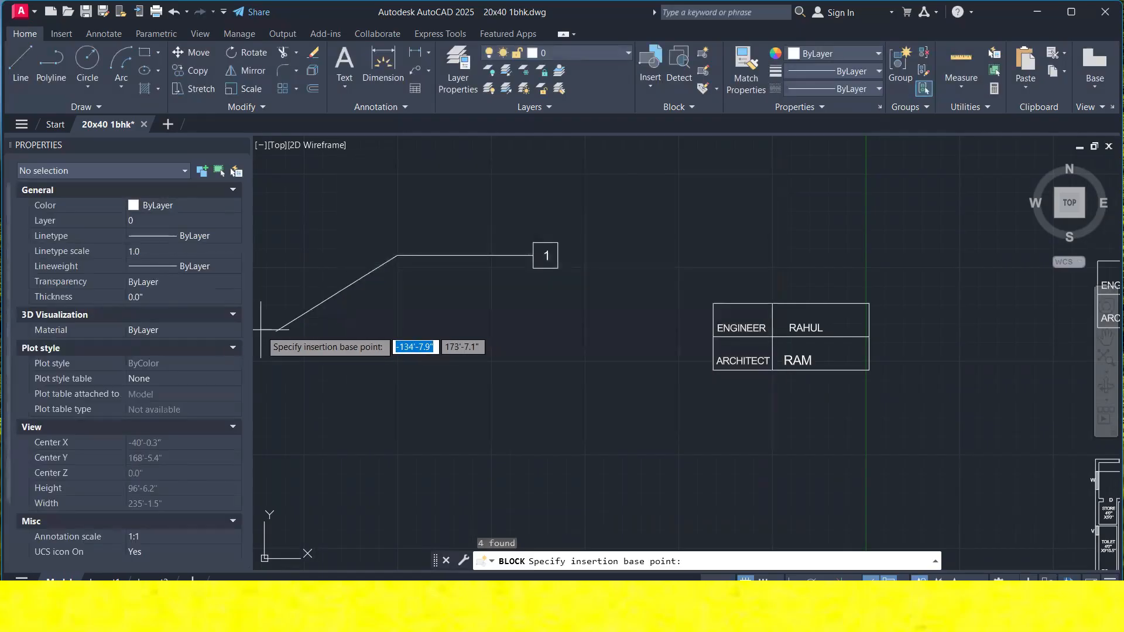
pyautogui.click(275, 333)
pyautogui.click(604, 425)
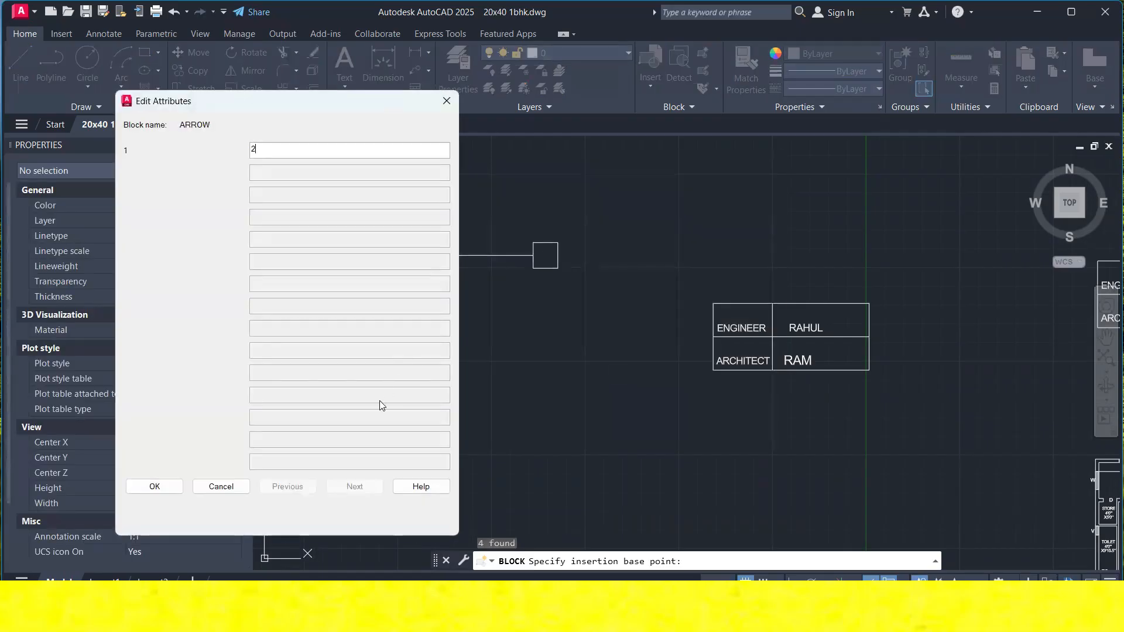
pyautogui.click(154, 487)
# Insert an ARROW block at the upper-right corner of the house plan with the four direction letters, with attribute value 2.
pyautogui.click(646, 88)
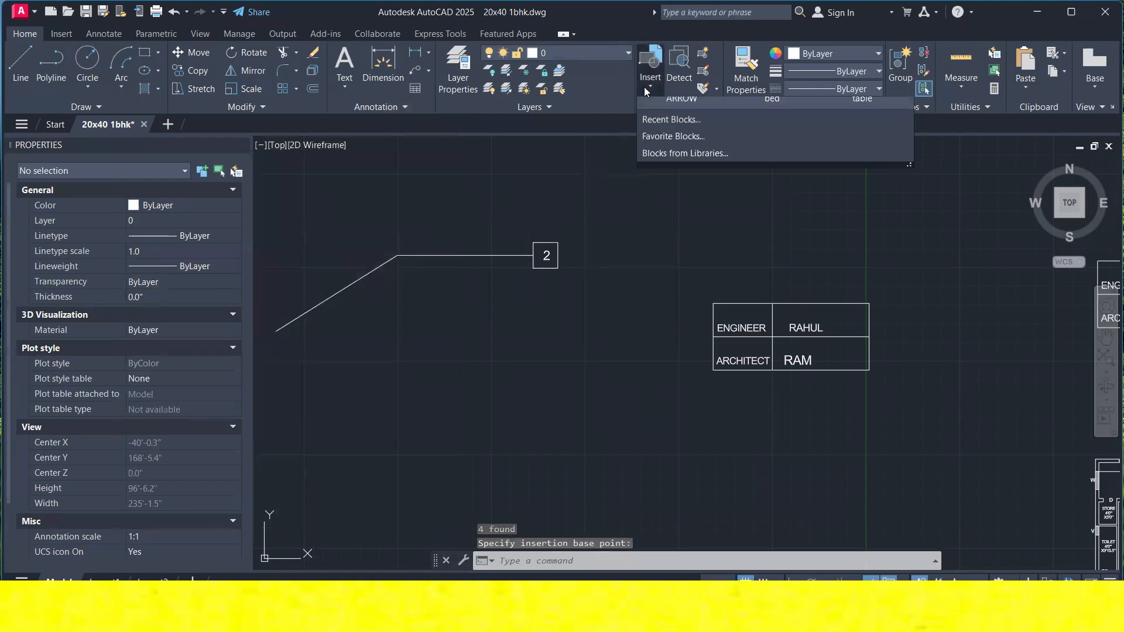
pyautogui.click(675, 198)
pyautogui.scroll(-6, 585, 187)
pyautogui.scroll(8, 586, 164)
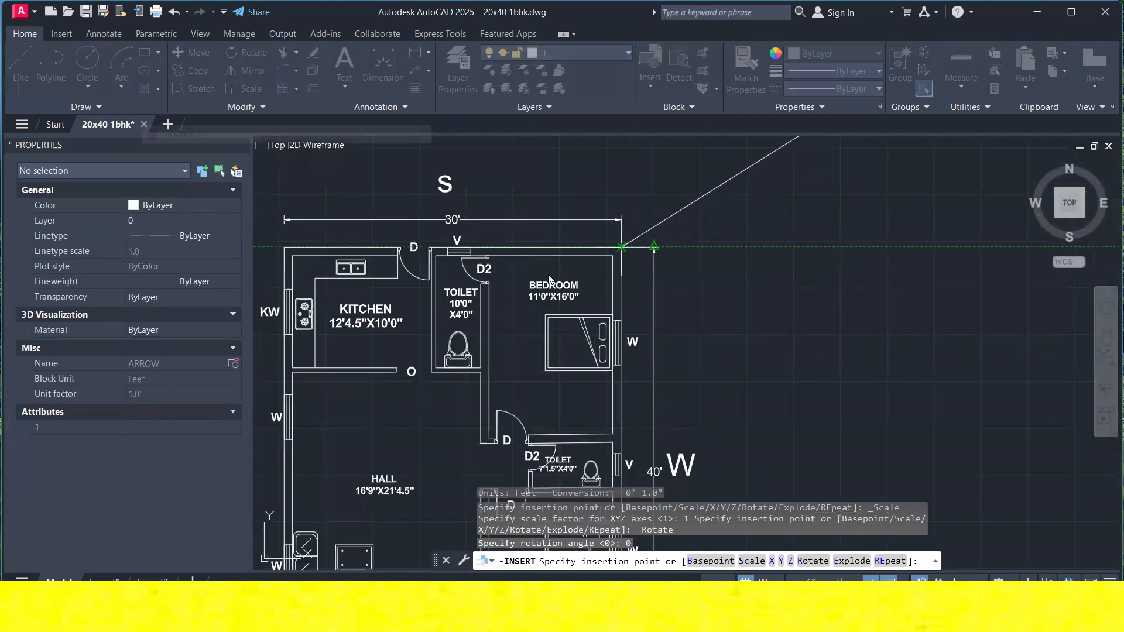
pyautogui.click(549, 279)
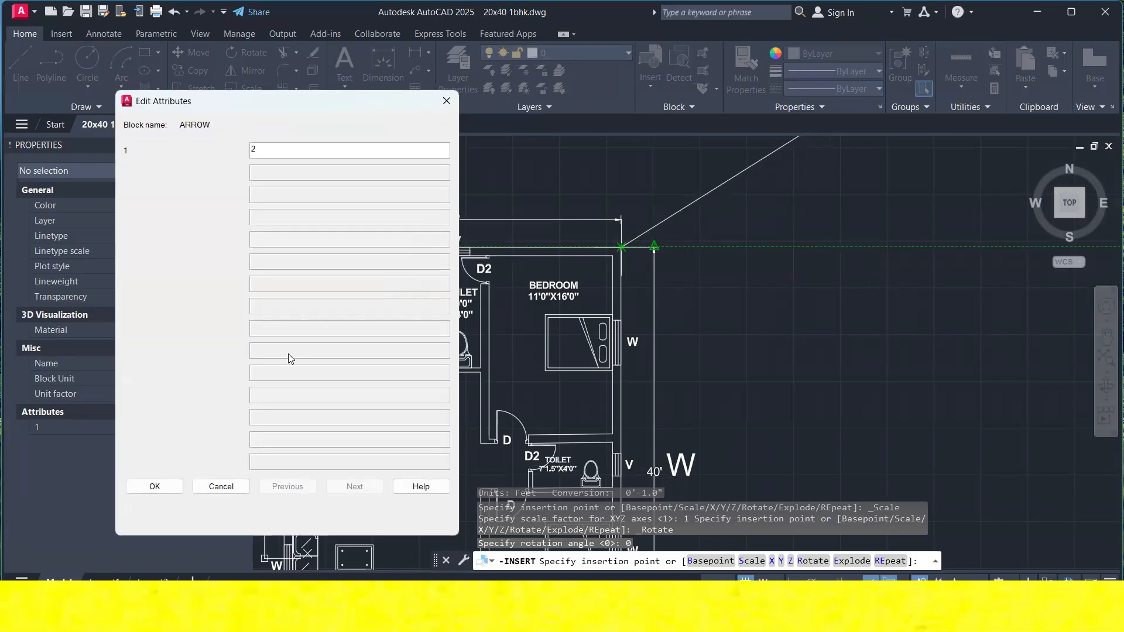
pyautogui.click(155, 487)
pyautogui.scroll(-4, 441, 274)
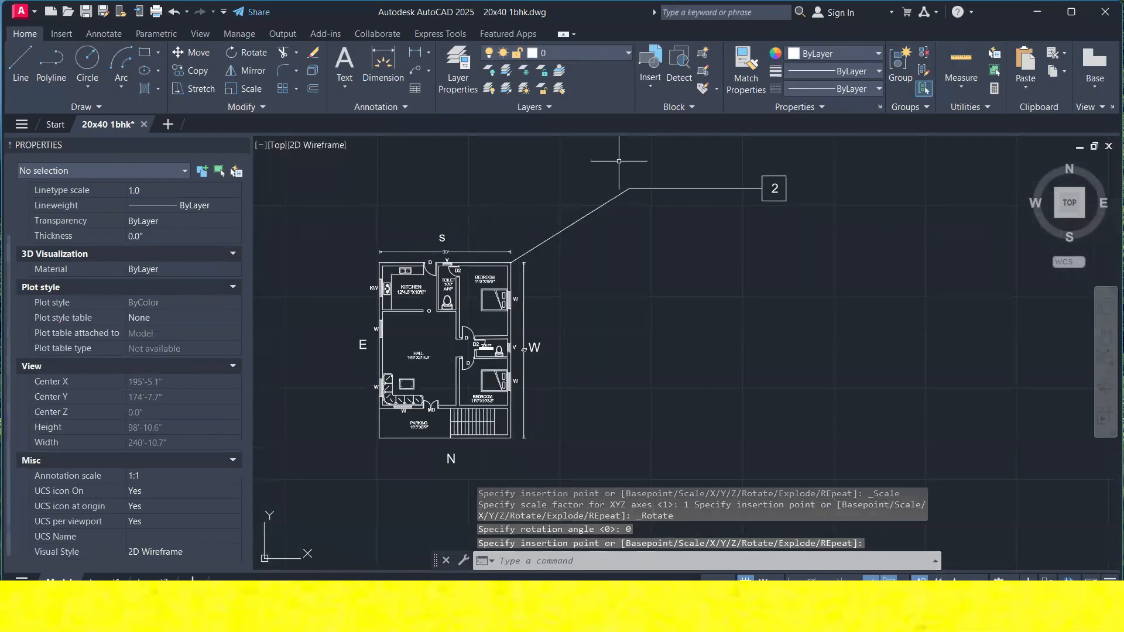
# Try to insert a second ARROW block on the plan's right wall beside the small toilet, and erase the misplaced copy.
pyautogui.click(650, 64)
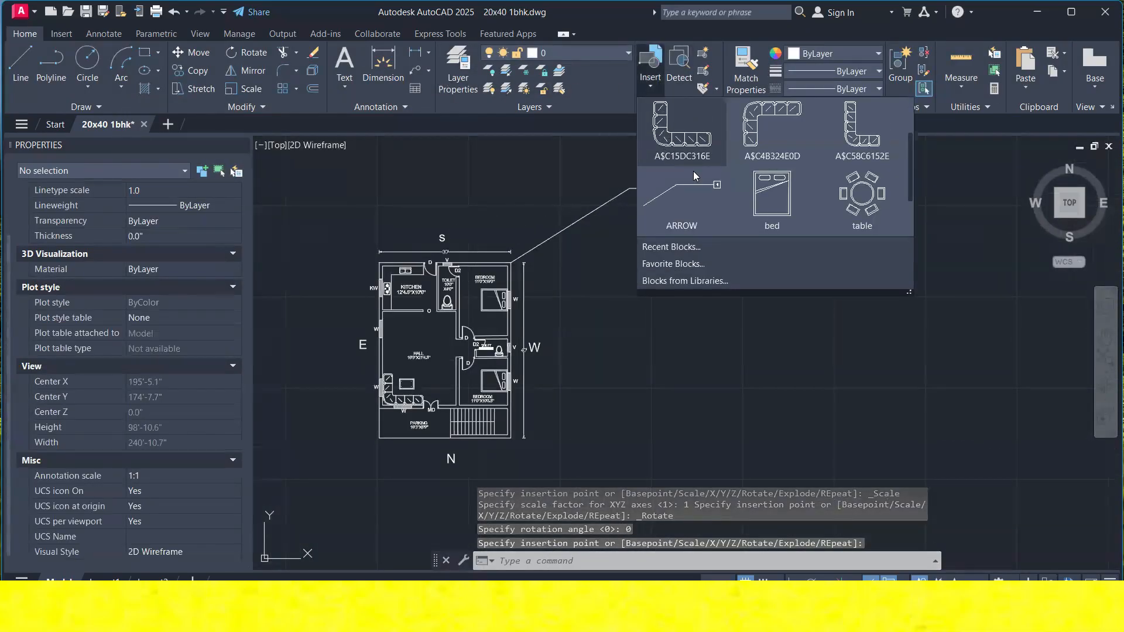
pyautogui.click(694, 176)
pyautogui.scroll(5, 545, 303)
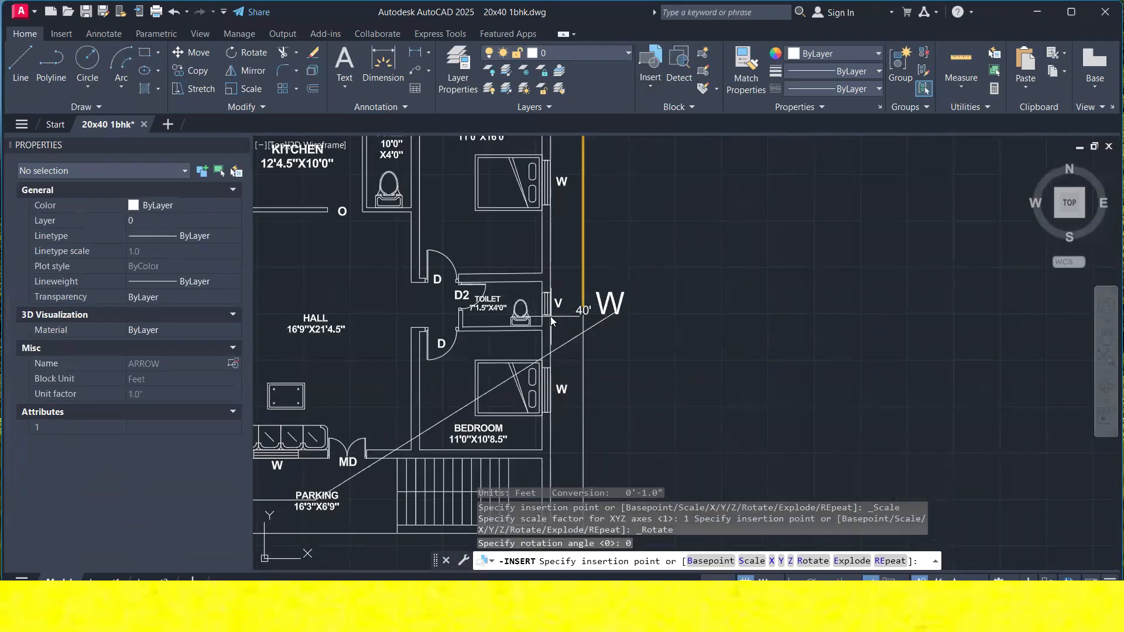
pyautogui.click(550, 317)
pyautogui.click(155, 486)
pyautogui.scroll(-5, 471, 317)
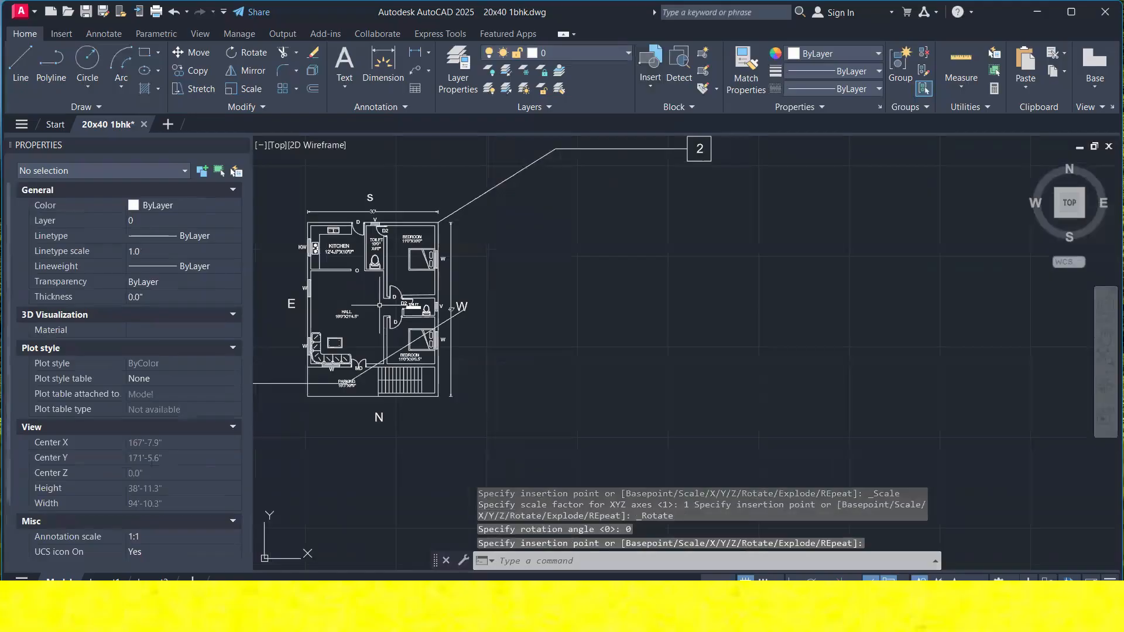
pyautogui.press('Escape')
pyautogui.click(464, 310)
pyautogui.press('Delete')
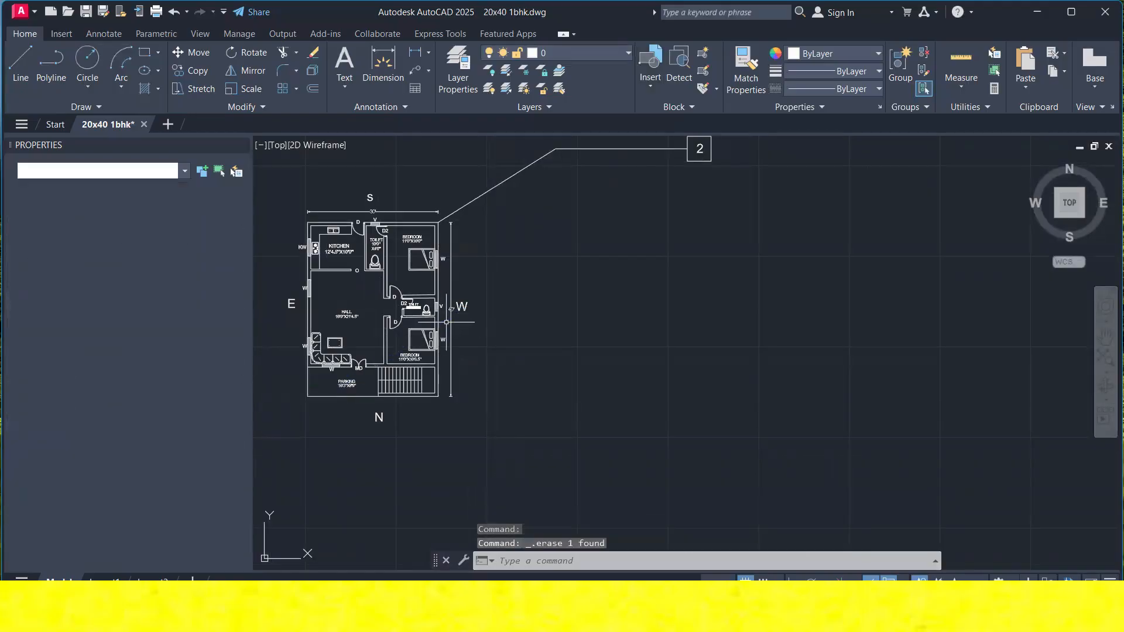
# Try to insert an ARROW block on the outer wall beside the lower bedroom, and erase the misplaced copy.
pyautogui.click(651, 82)
pyautogui.click(668, 192)
pyautogui.scroll(4, 433, 357)
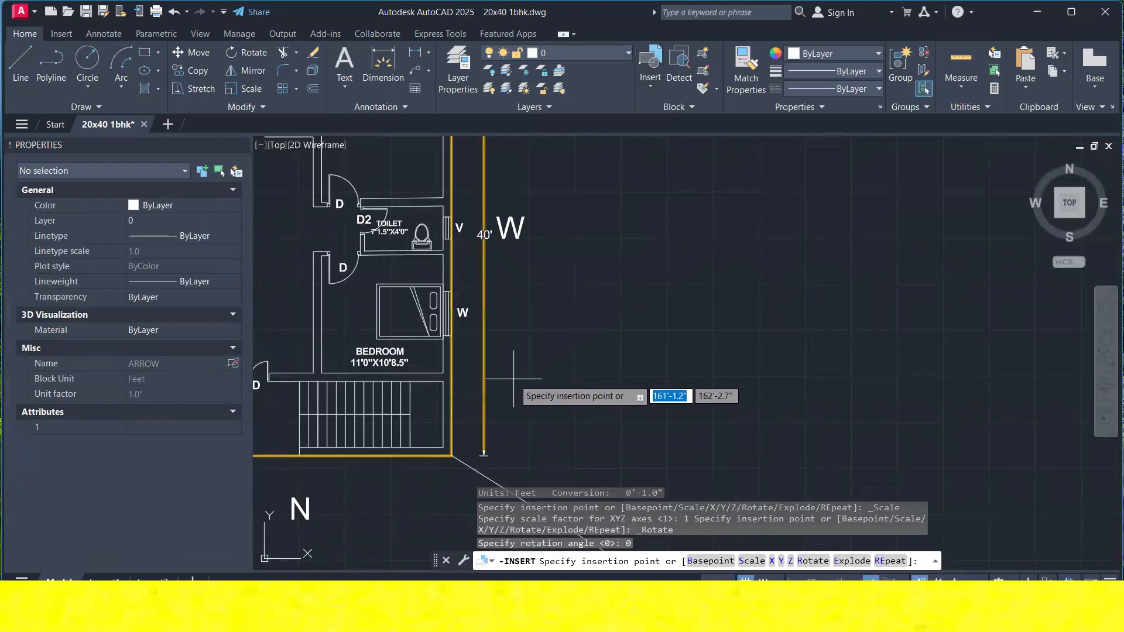
pyautogui.click(881, 580)
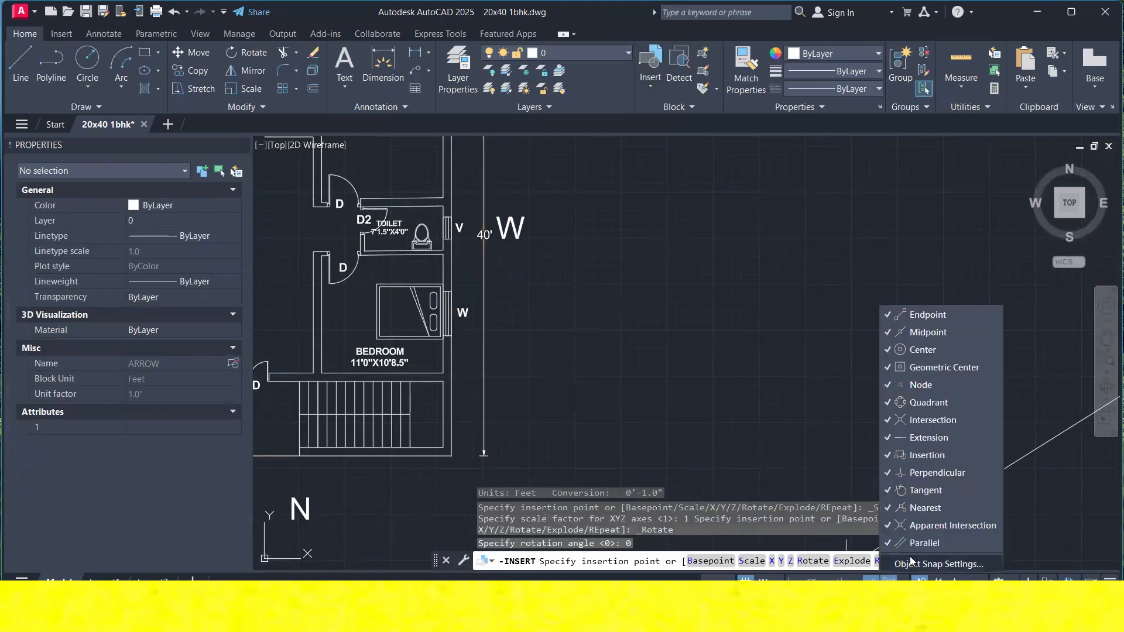
pyautogui.click(450, 325)
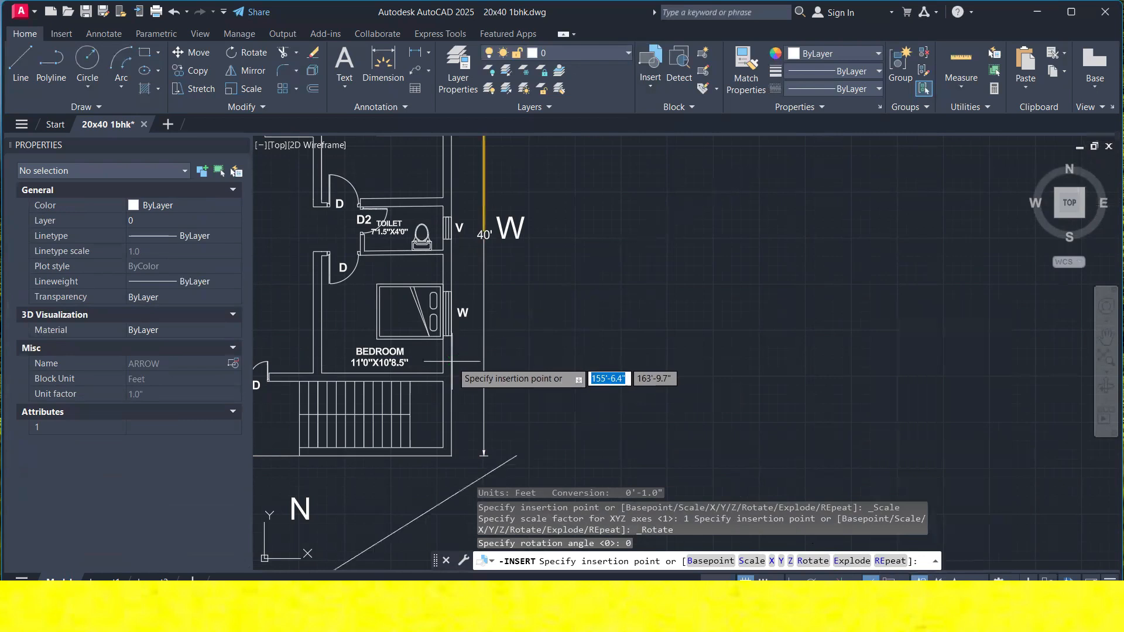
pyautogui.click(455, 362)
pyautogui.press('Escape')
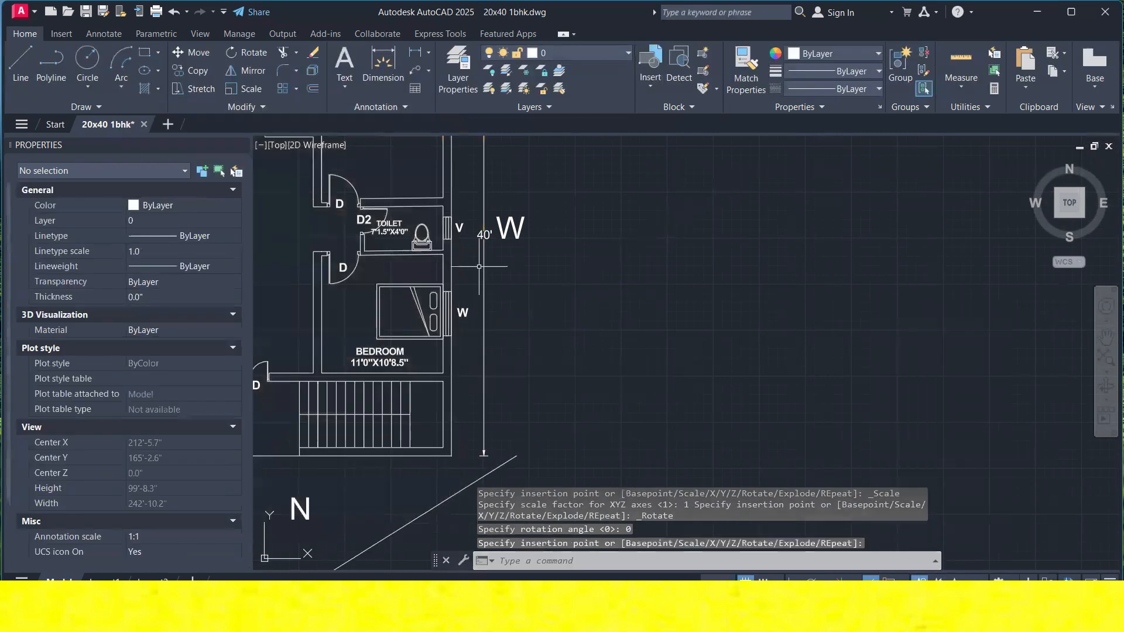
pyautogui.scroll(-3, 469, 276)
pyautogui.press('Escape')
pyautogui.scroll(-4, 461, 392)
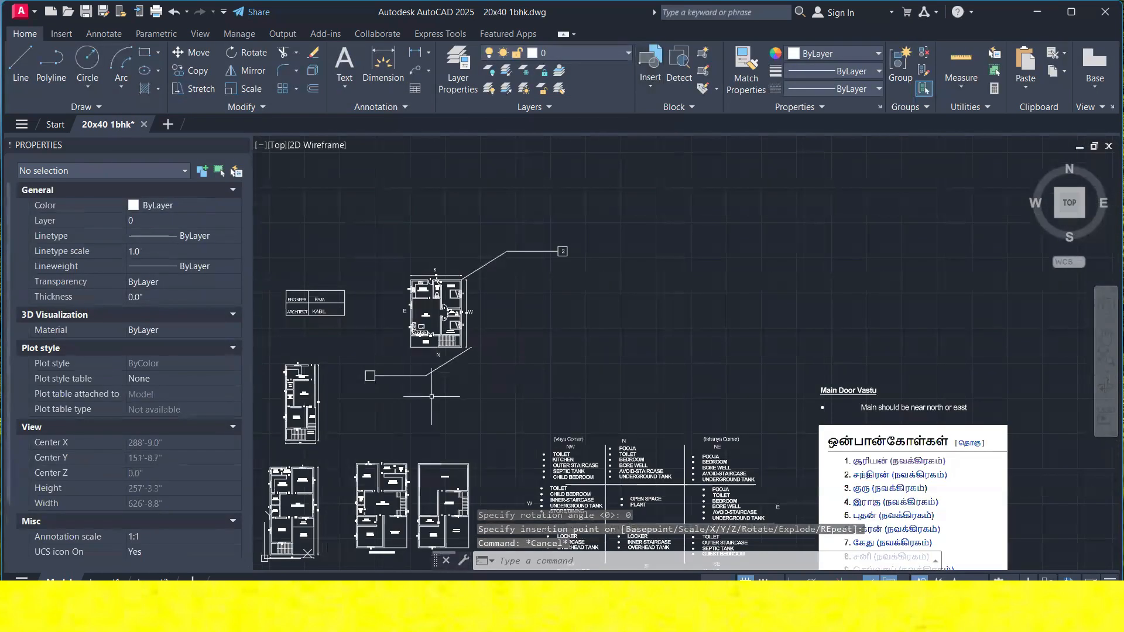
pyautogui.click(435, 365)
pyautogui.press('Delete')
# Insert an ARROW block in the empty area to the right of the house plan, with attribute value 3.
pyautogui.click(650, 62)
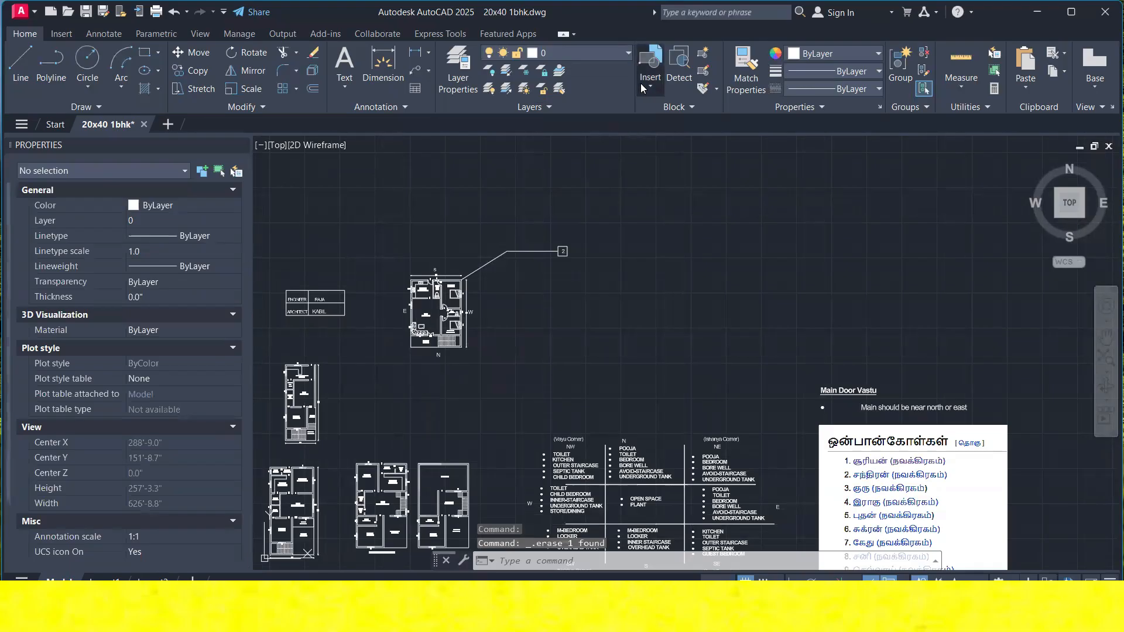
pyautogui.click(709, 193)
pyautogui.scroll(3, 501, 310)
pyautogui.click(492, 316)
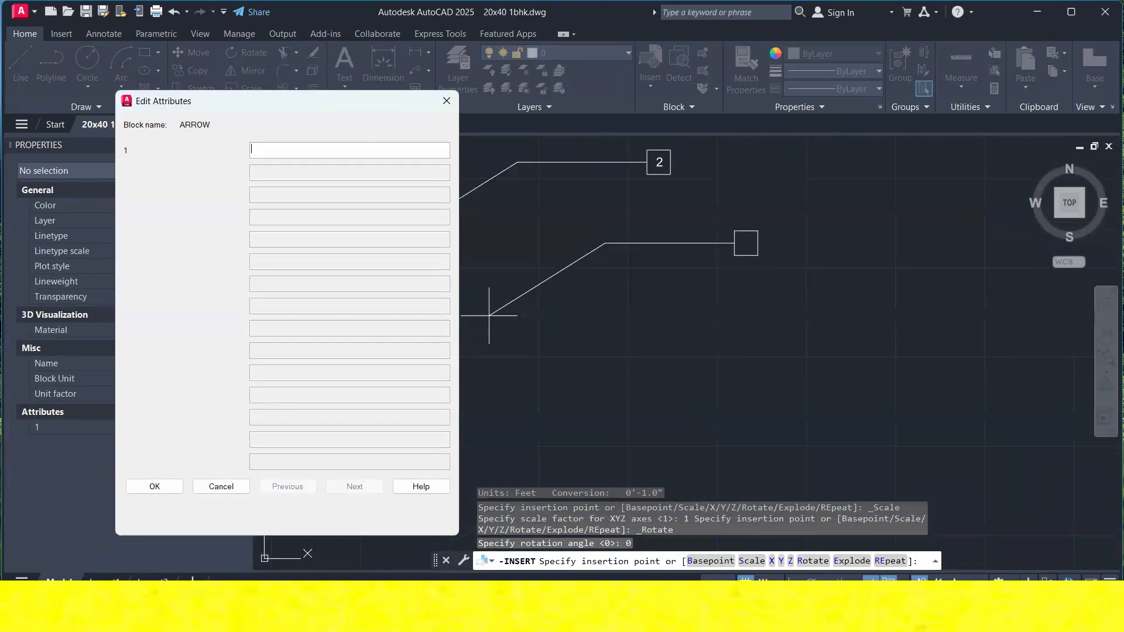
pyautogui.write('3')
pyautogui.click(155, 487)
# Move the ARROW block numbered 3 by its lower end onto the plan's right wall beside the lower bedroom window.
pyautogui.click(559, 328)
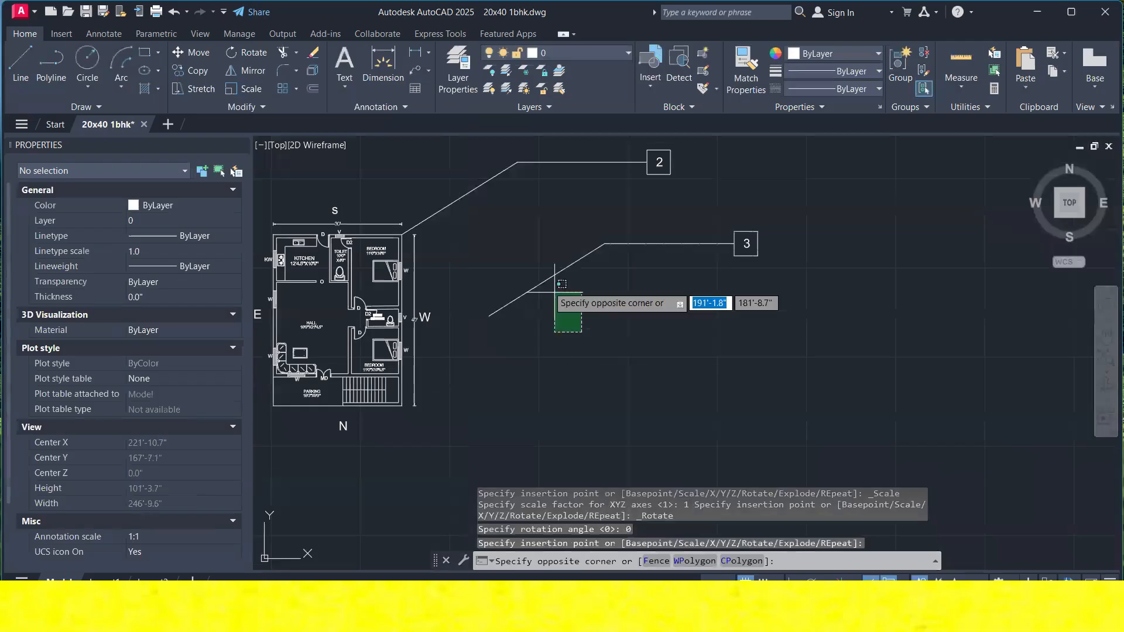
pyautogui.click(530, 275)
pyautogui.rightClick(537, 205)
pyautogui.click(557, 343)
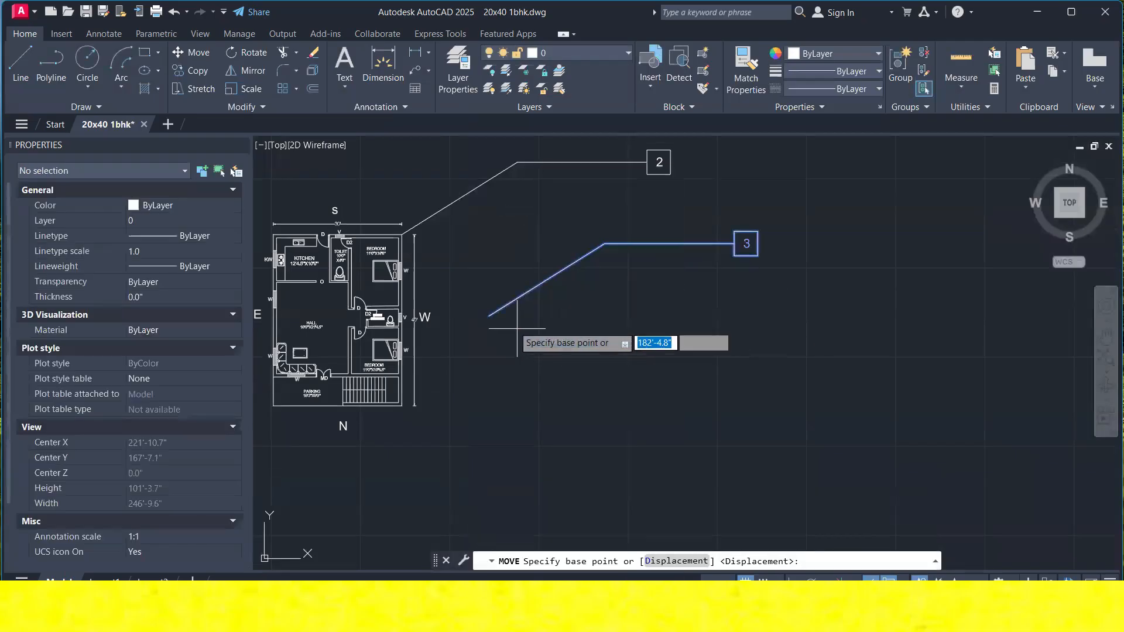
pyautogui.click(491, 315)
pyautogui.scroll(2, 425, 362)
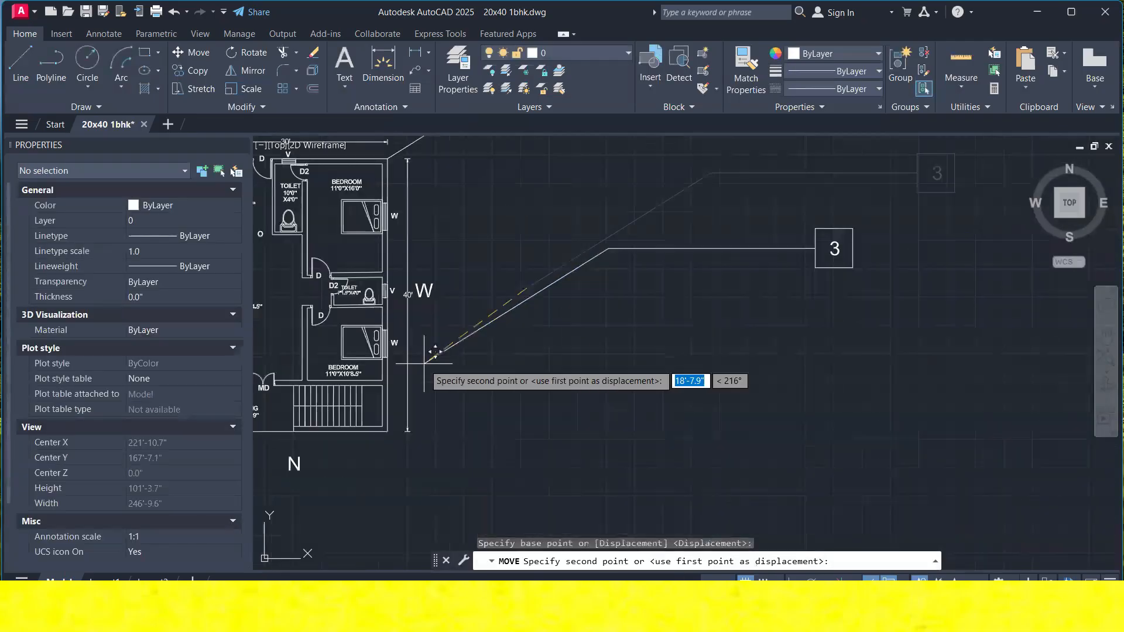
pyautogui.click(392, 347)
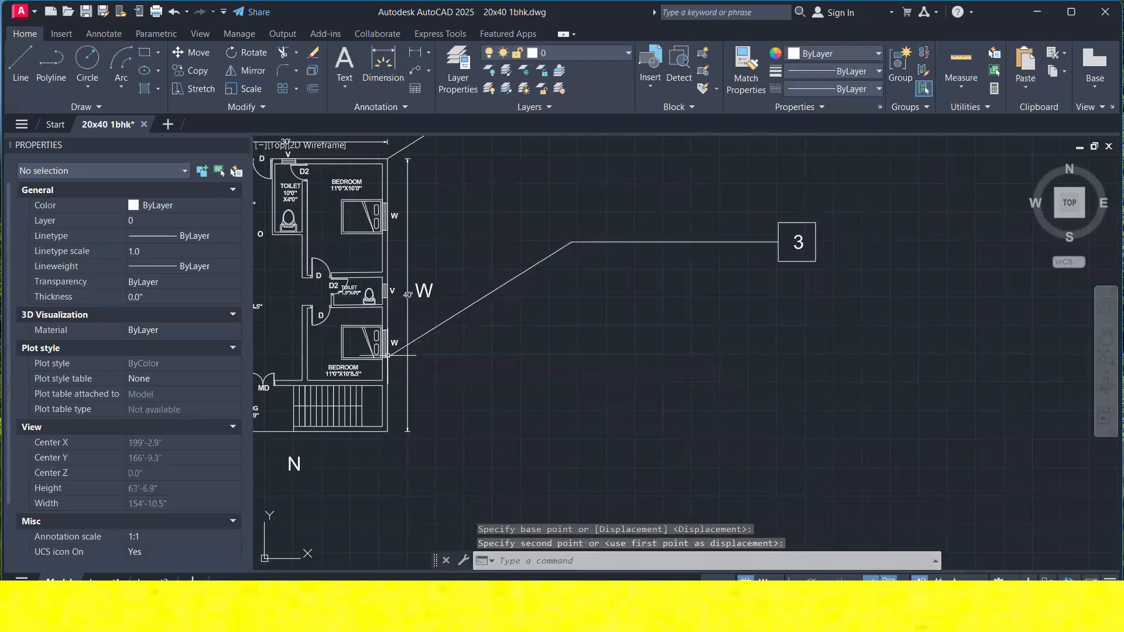
pyautogui.scroll(-2, 562, 310)
pyautogui.moveTo(756, 153); pyautogui.dragTo(757, 212, button='middle')
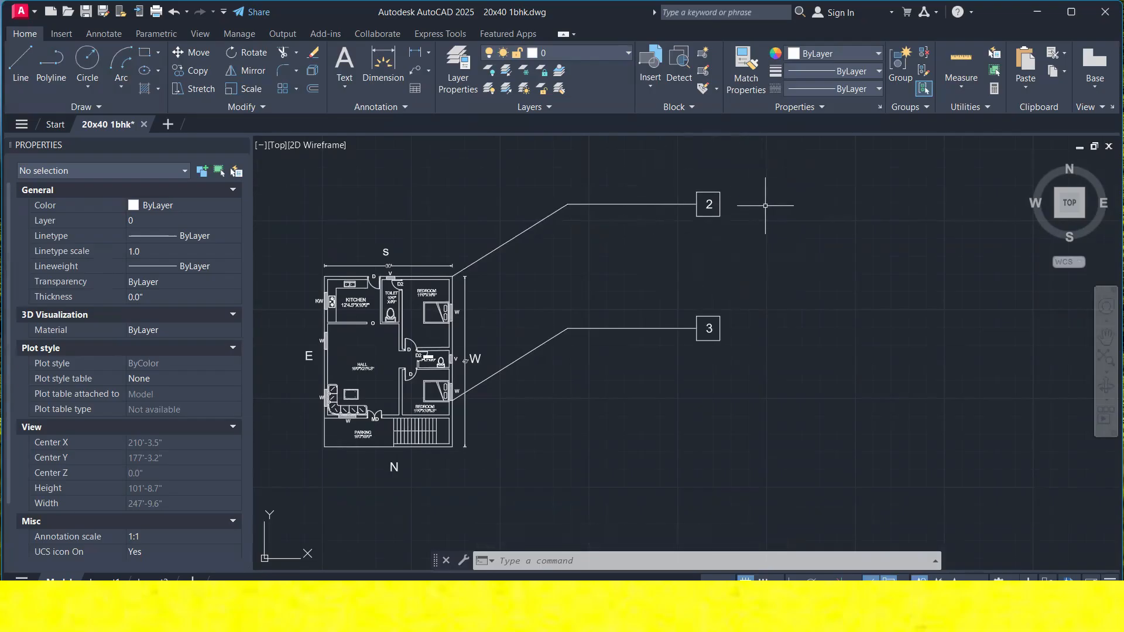
pyautogui.moveTo(696, 207)
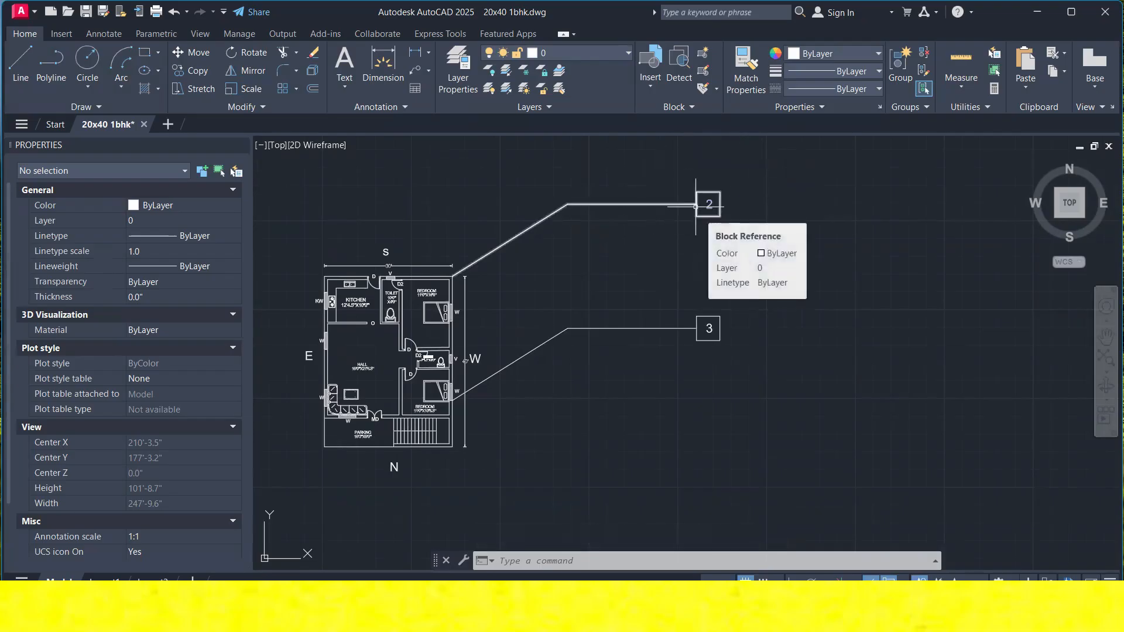